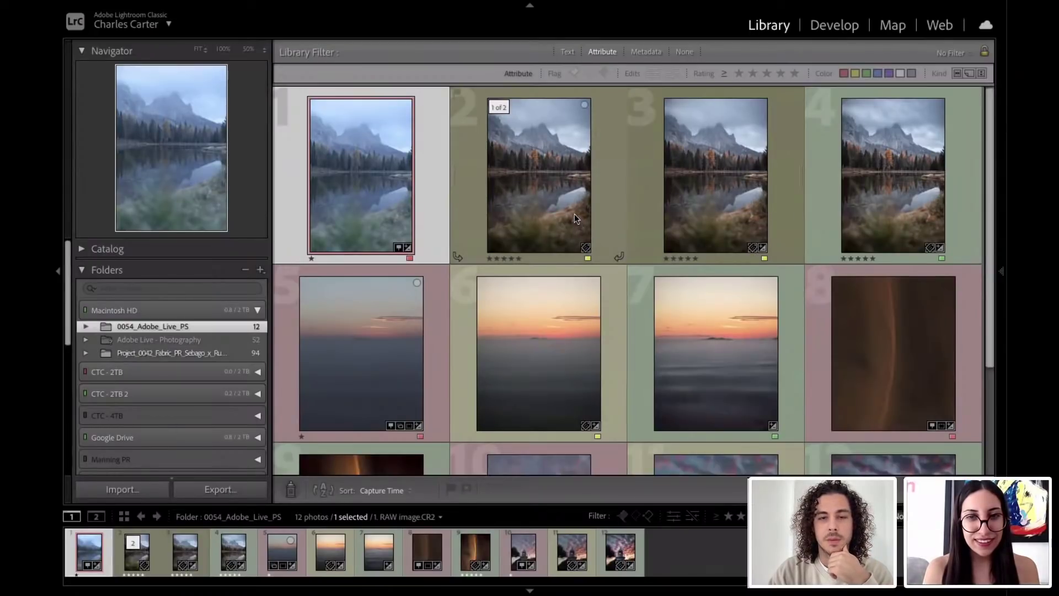
Step: Compare the RAW, global-adjustment and local-adjustment versions of the mountain lake photo at full size
{"action": "double_click", "coordinate": [393, 190]}
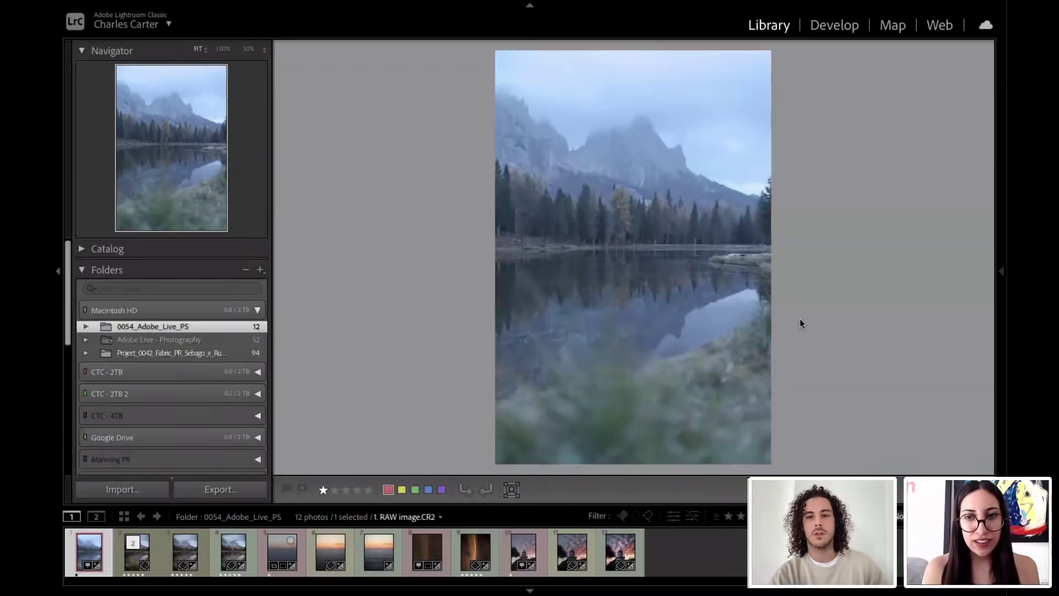
{"action": "key", "text": "Right"}
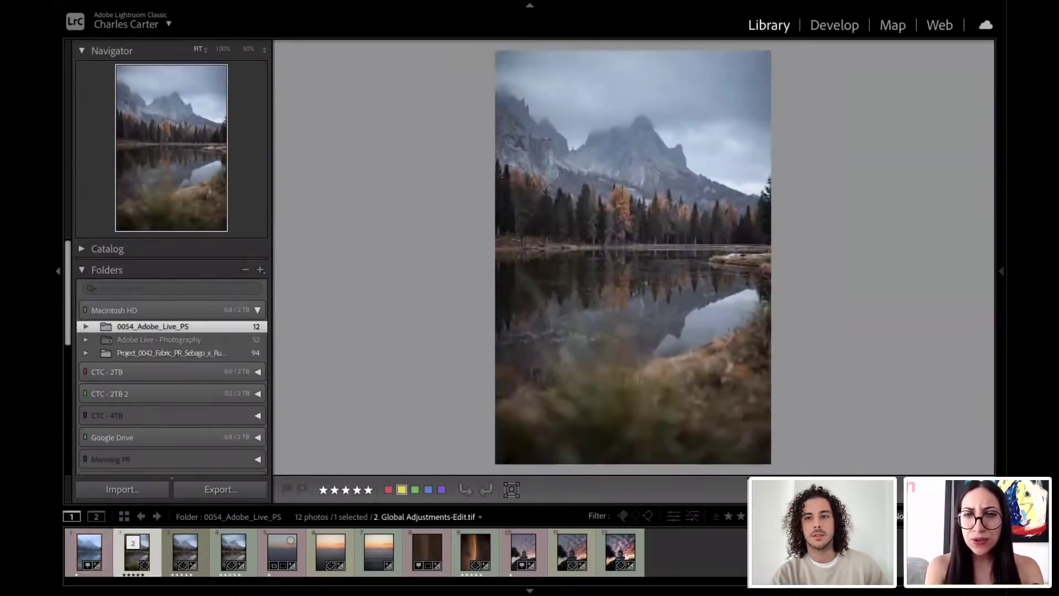
{"action": "key", "text": "Left"}
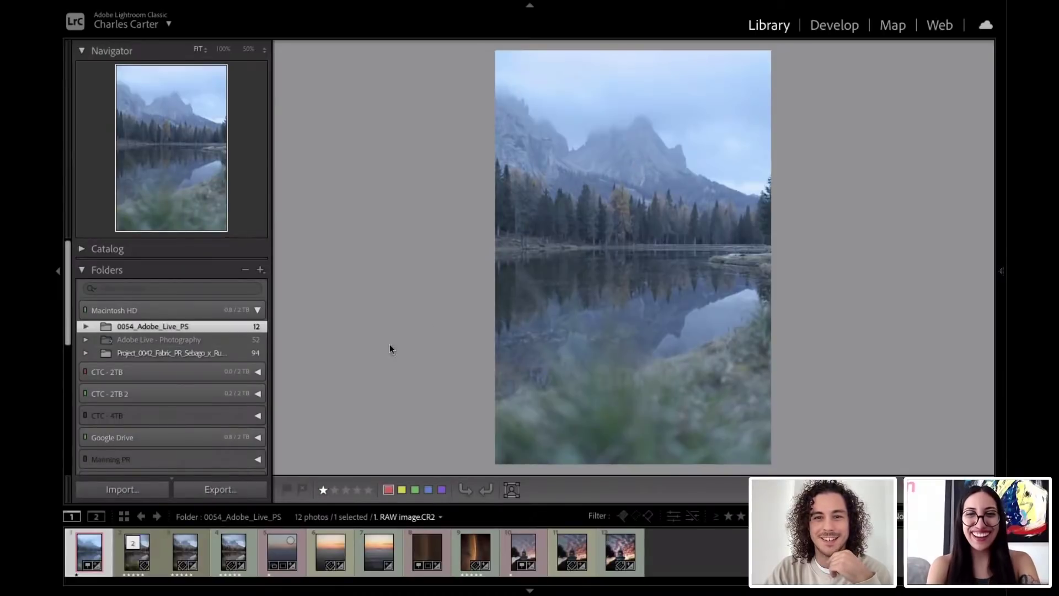
{"action": "left_click", "coordinate": [137, 555]}
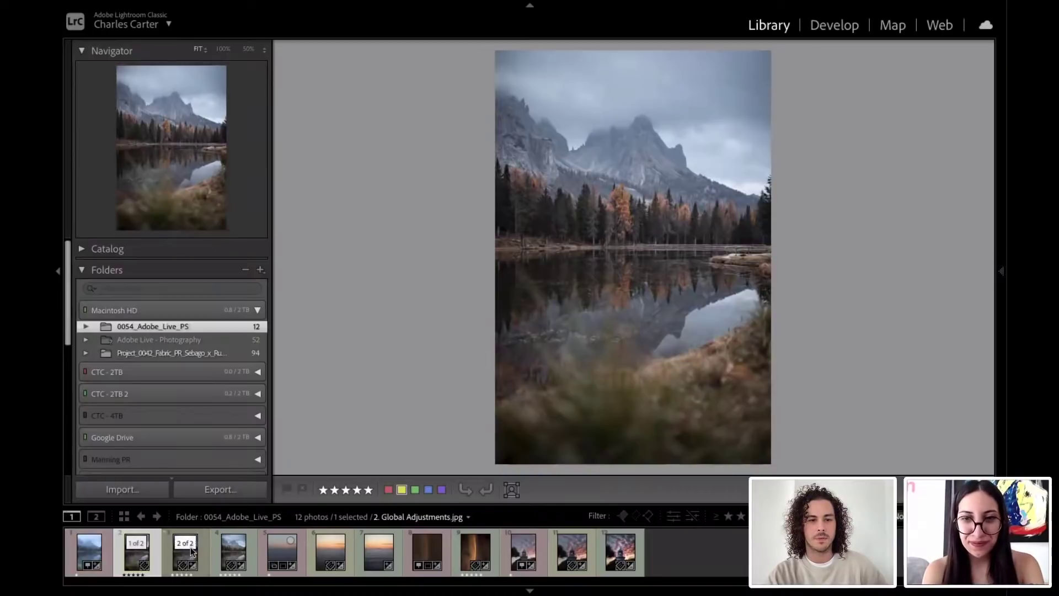
{"action": "left_click", "coordinate": [221, 550]}
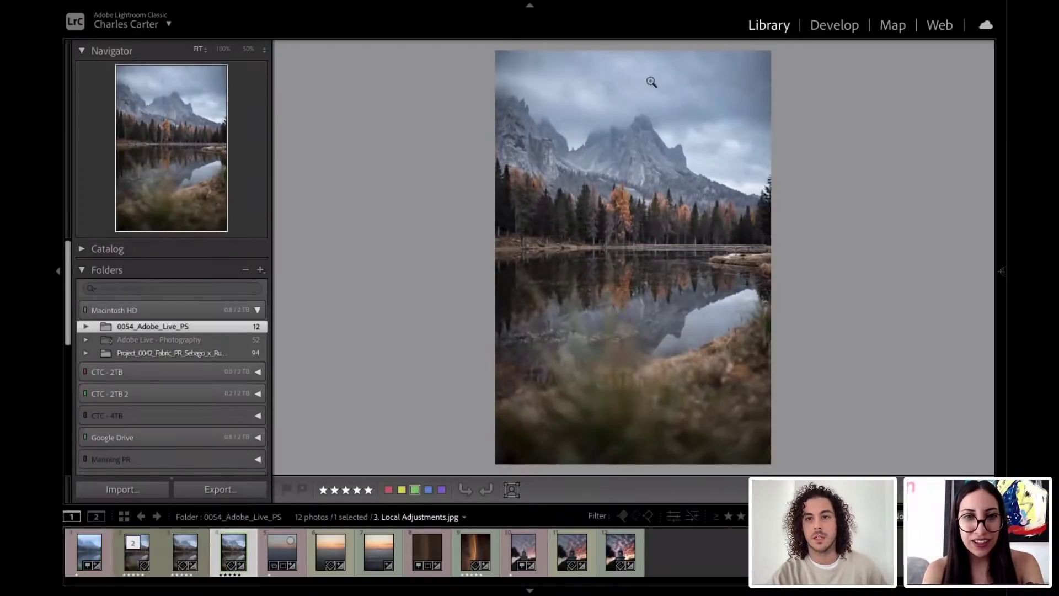
{"action": "left_click", "coordinate": [190, 551]}
{"action": "left_click", "coordinate": [228, 556]}
{"action": "key", "text": "8"}
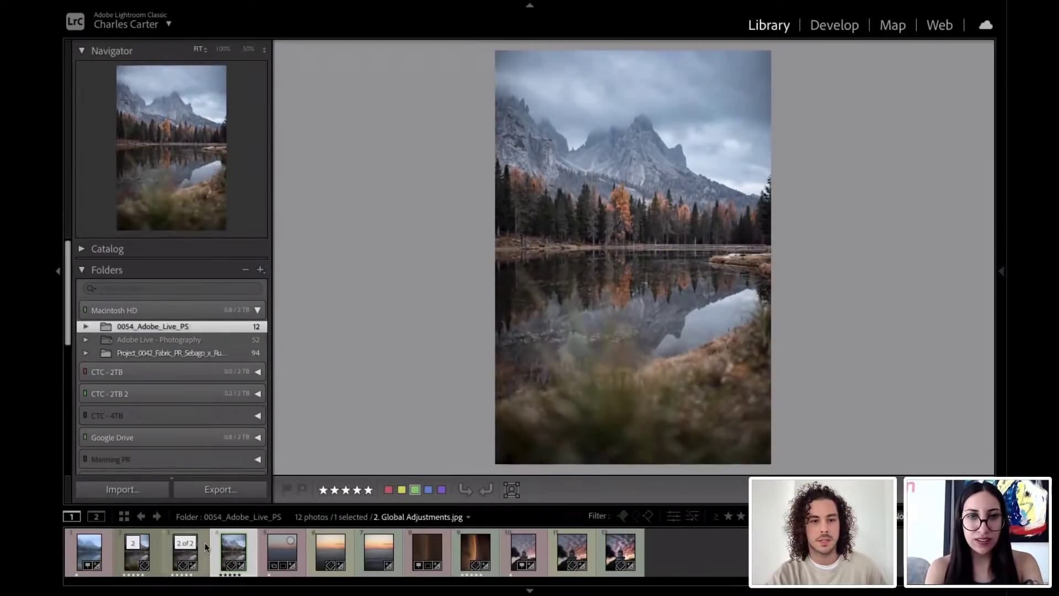
{"action": "left_click", "coordinate": [191, 552]}
{"action": "left_click", "coordinate": [232, 547]}
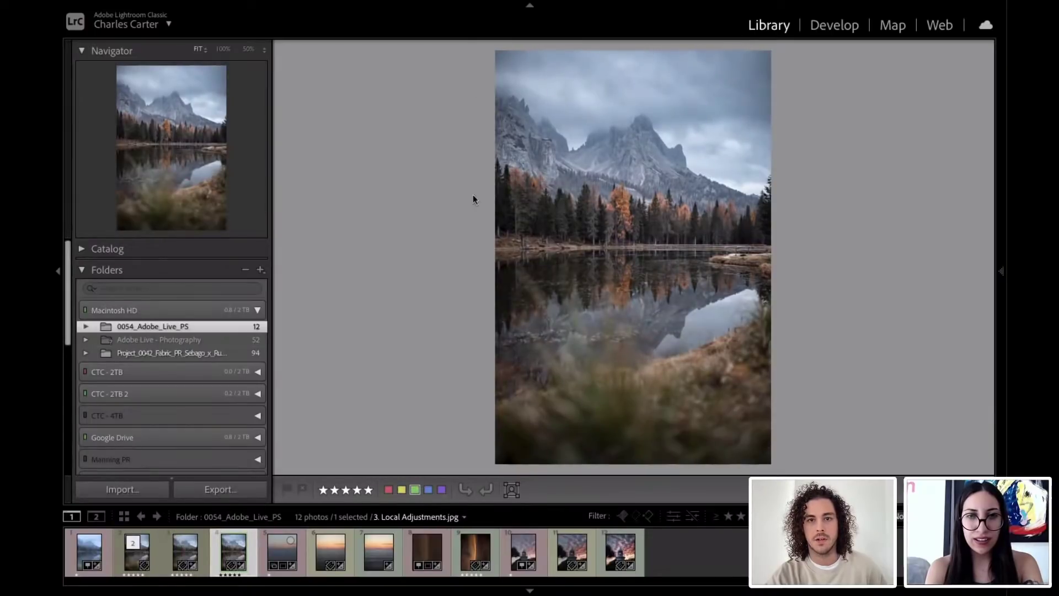
Step: View the RAW, global-adjustment and local-adjustment versions of the misty sunset photo one after another
{"action": "left_click", "coordinate": [290, 551]}
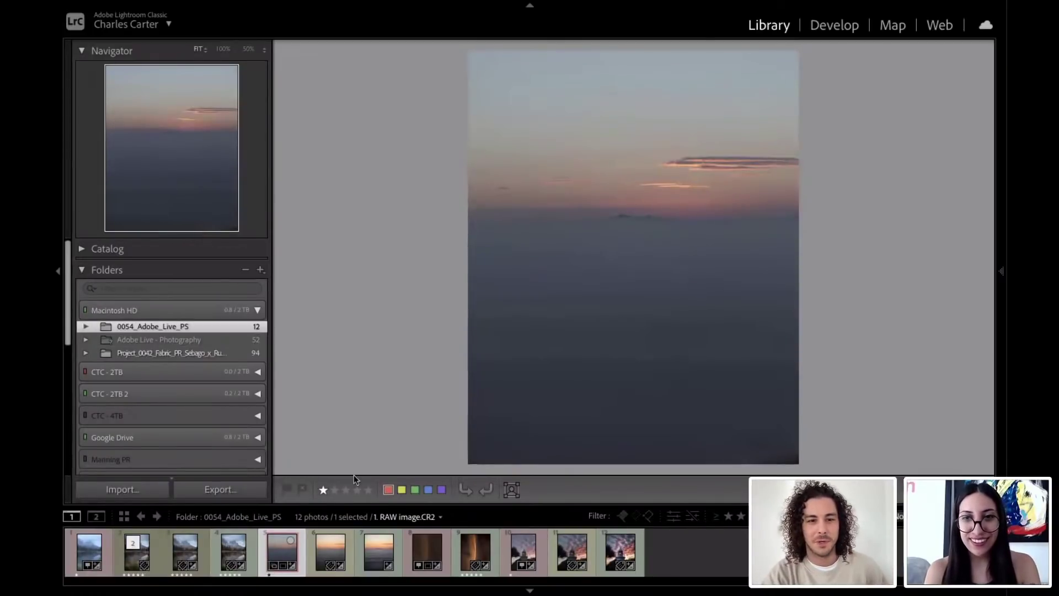
{"action": "left_click", "coordinate": [326, 550]}
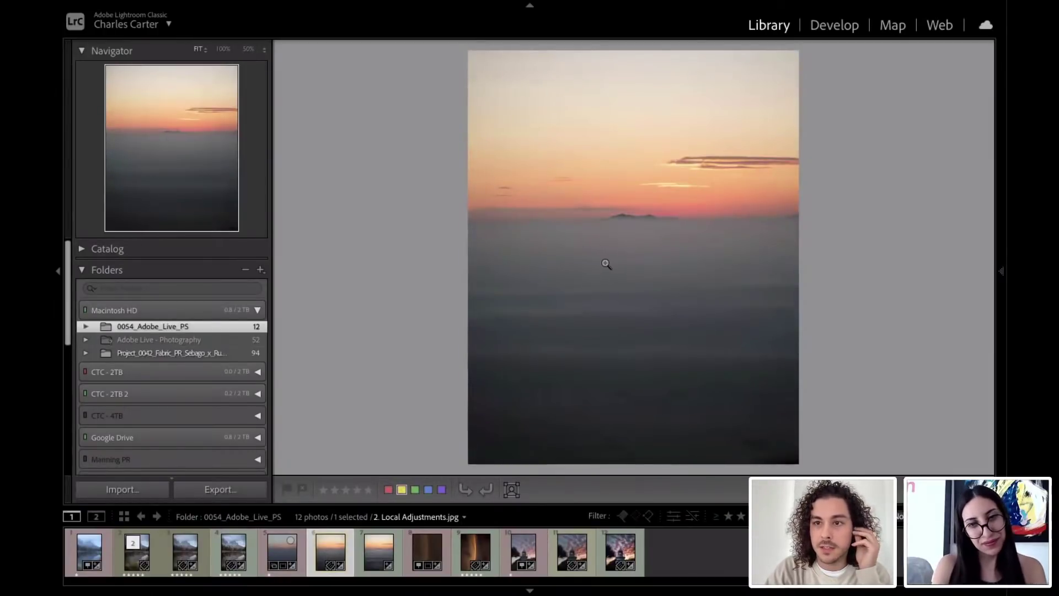
{"action": "left_click", "coordinate": [378, 551]}
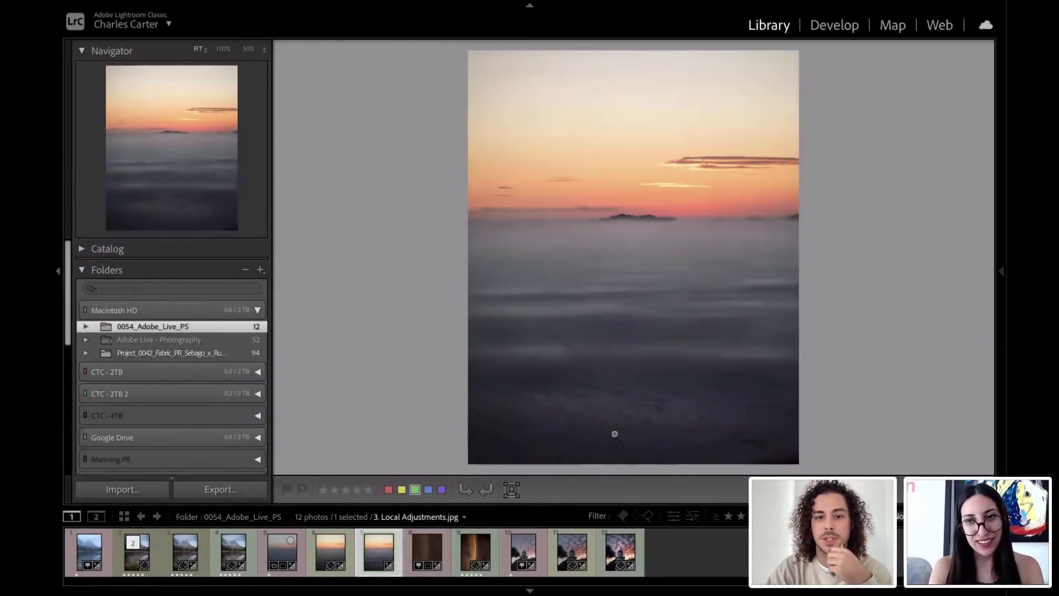
Step: Compare the lighthouse photo's RAW image with its global-adjustment and local-adjustment versions
{"action": "left_click", "coordinate": [525, 555]}
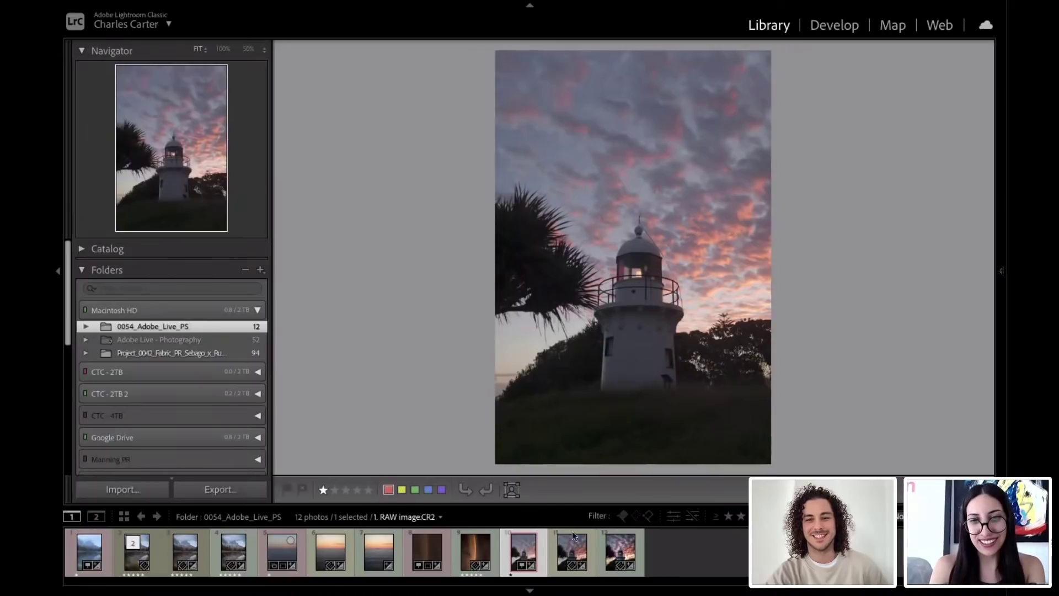
{"action": "left_click", "coordinate": [571, 554]}
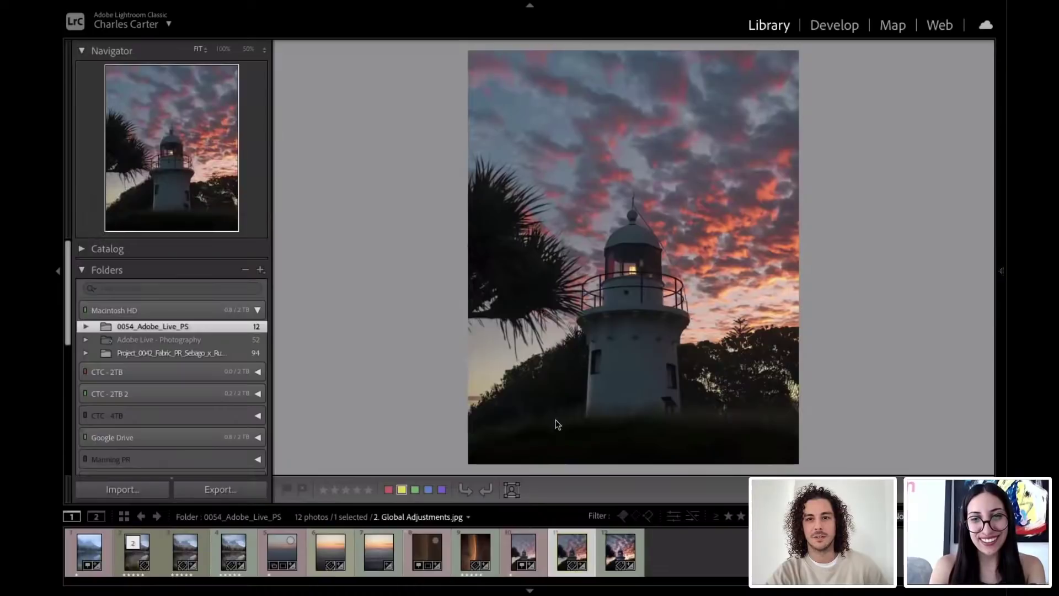
{"action": "left_click", "coordinate": [612, 553]}
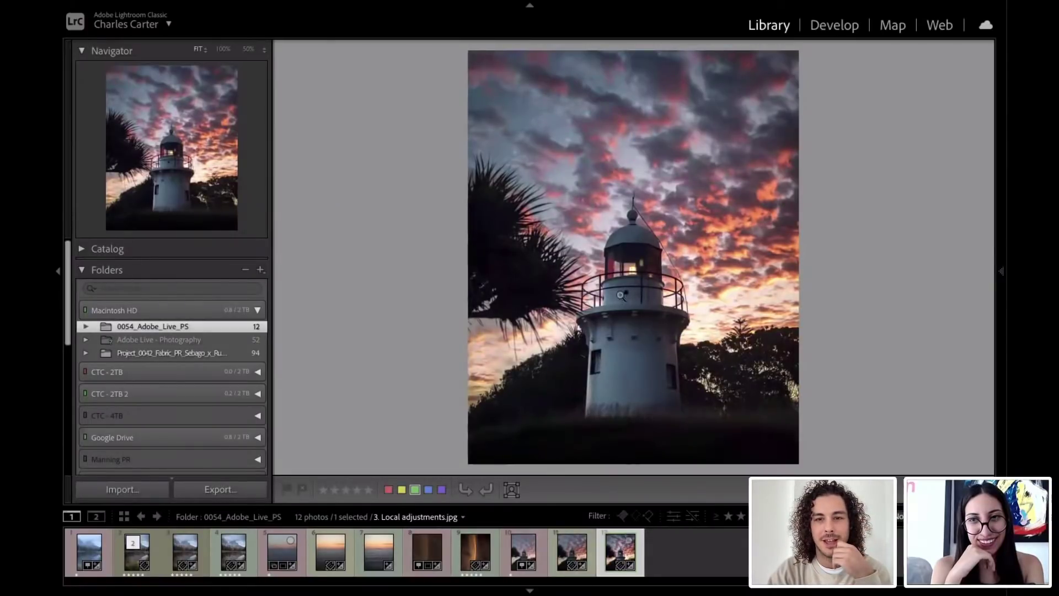
{"action": "left_click", "coordinate": [587, 552]}
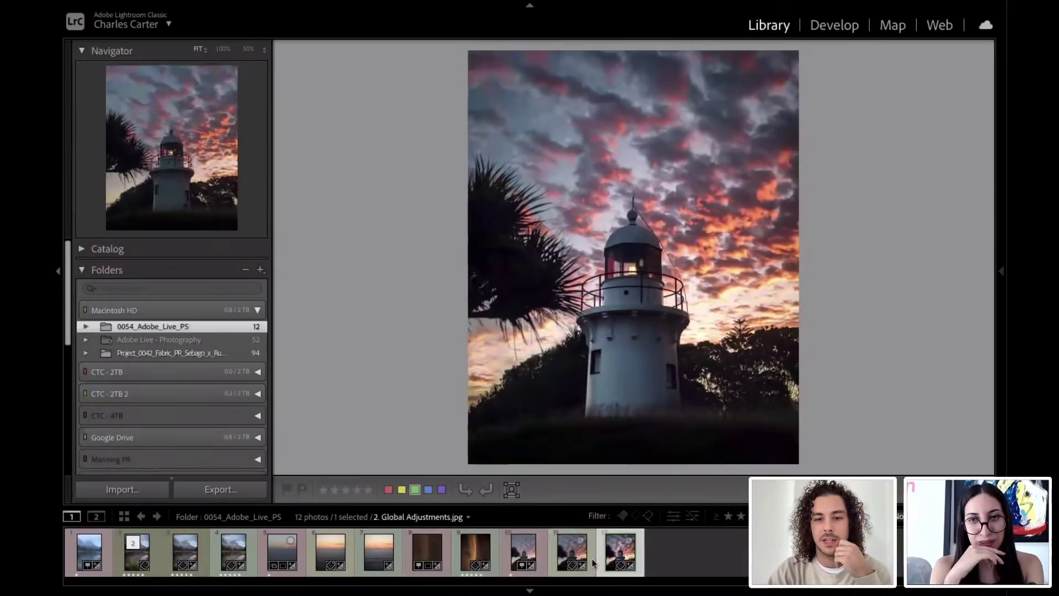
{"action": "key", "text": "Right"}
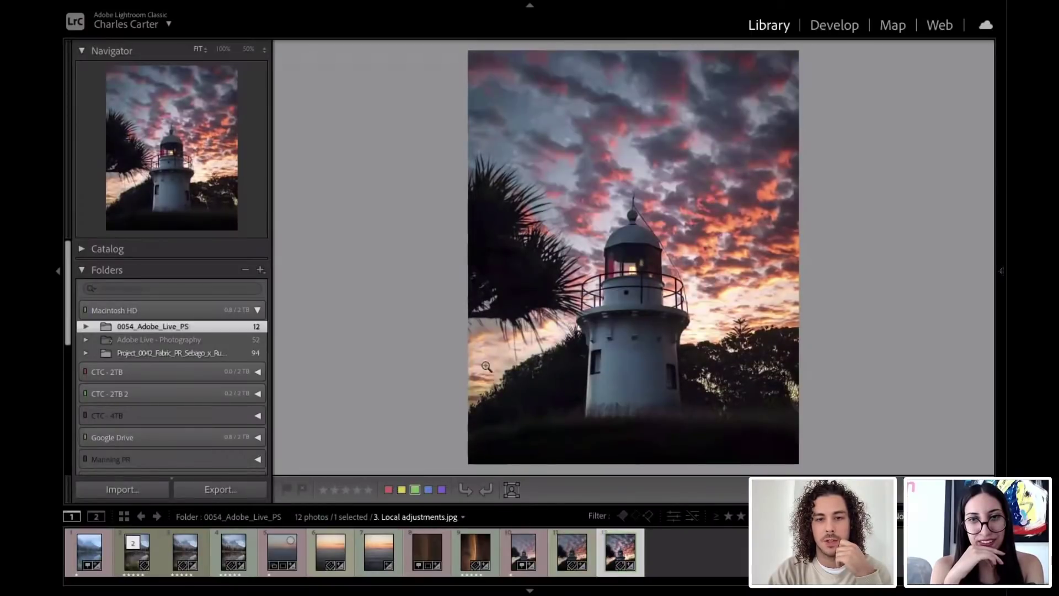
{"action": "key", "text": "Left"}
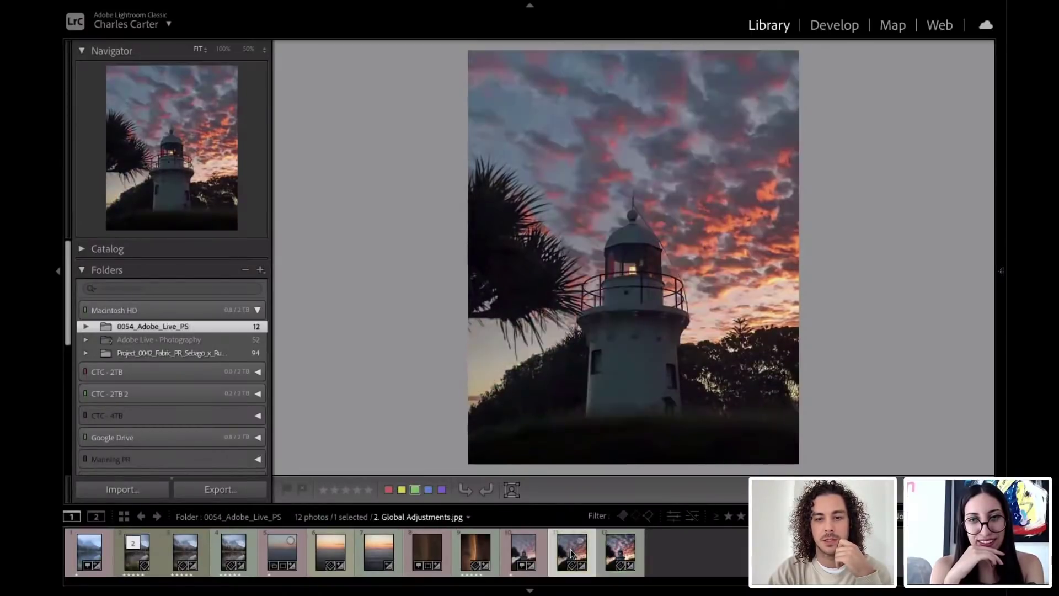
{"action": "key", "text": "Right"}
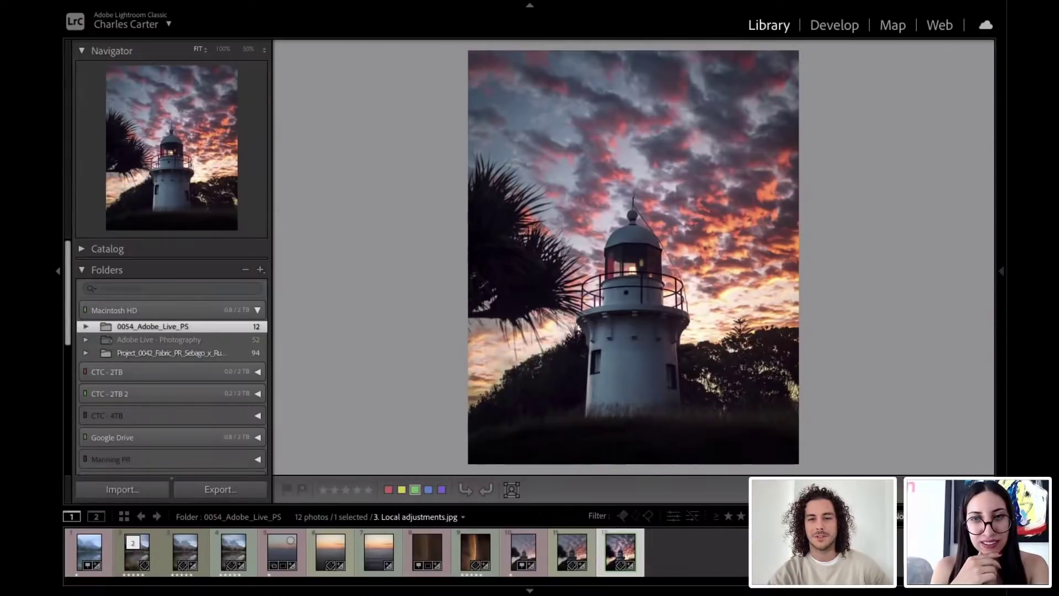
Step: Filter the folder's photo grid to red-labelled images rated one star or higher, and enlarge the thumbnails
{"action": "left_click", "coordinate": [124, 516]}
{"action": "left_click", "coordinate": [843, 73]}
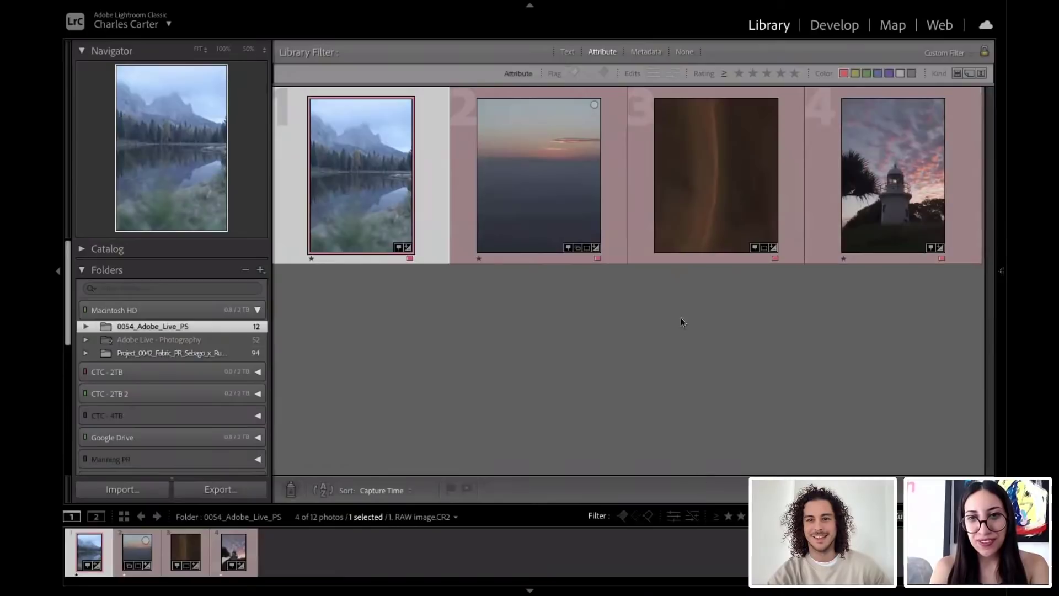
{"action": "left_click", "coordinate": [727, 516]}
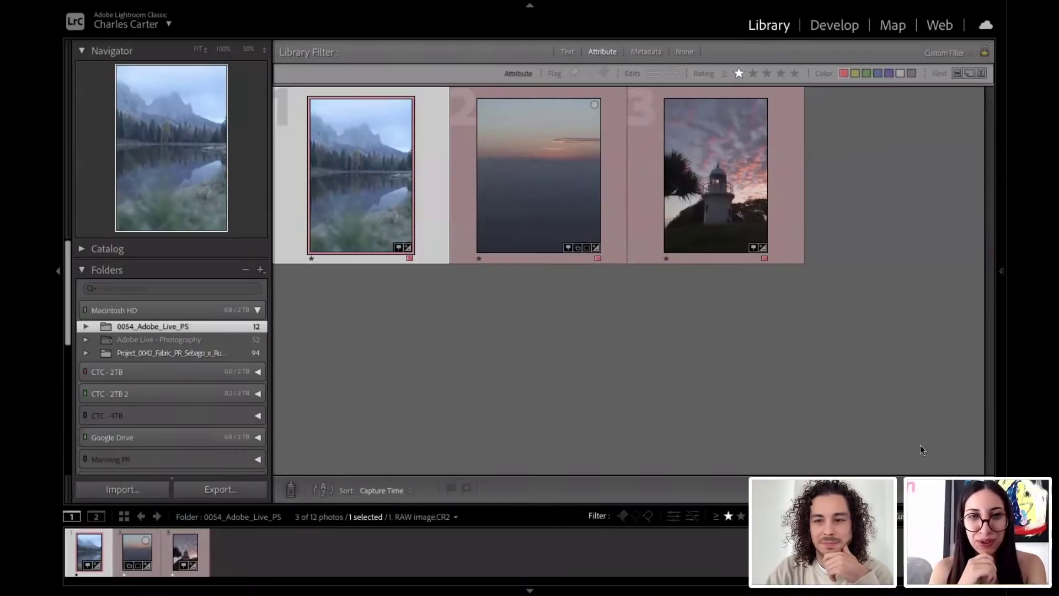
{"action": "key", "text": "equal"}
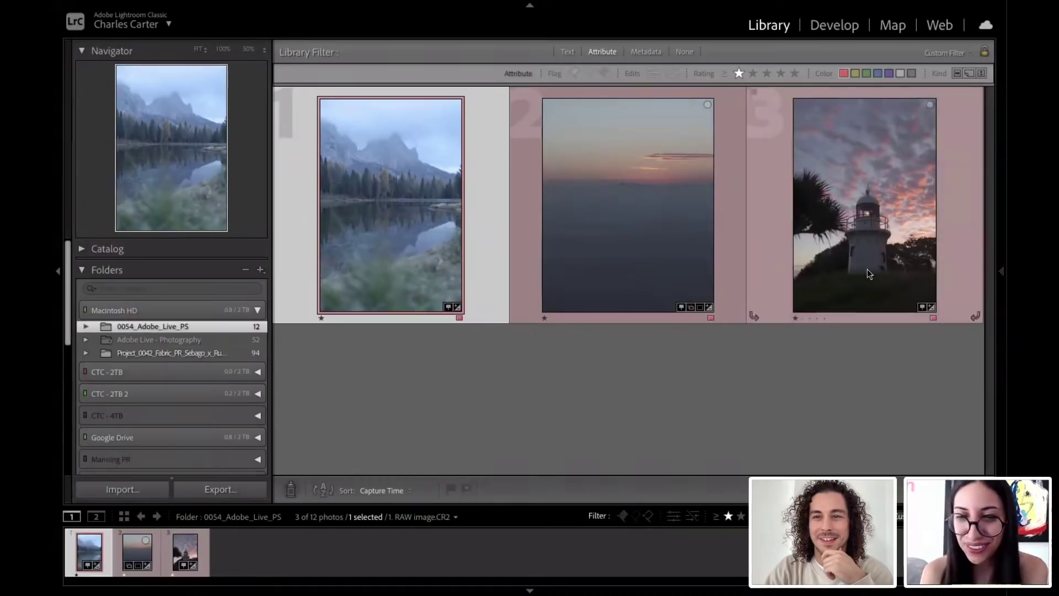
Step: Open the lighthouse RAW image in the Develop module and hide the filmstrip
{"action": "left_click", "coordinate": [860, 252]}
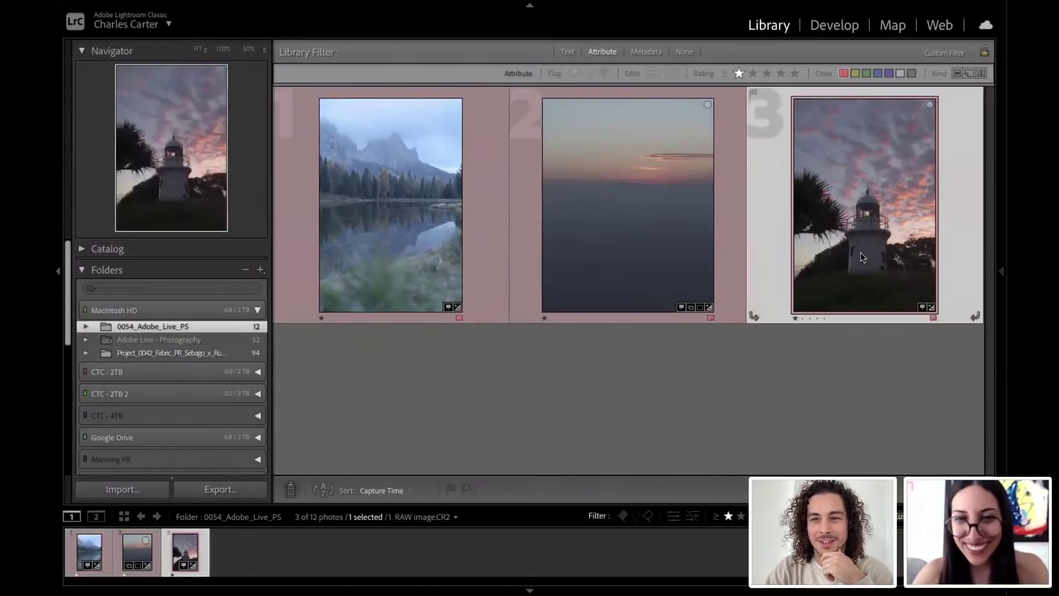
{"action": "left_click", "coordinate": [825, 24]}
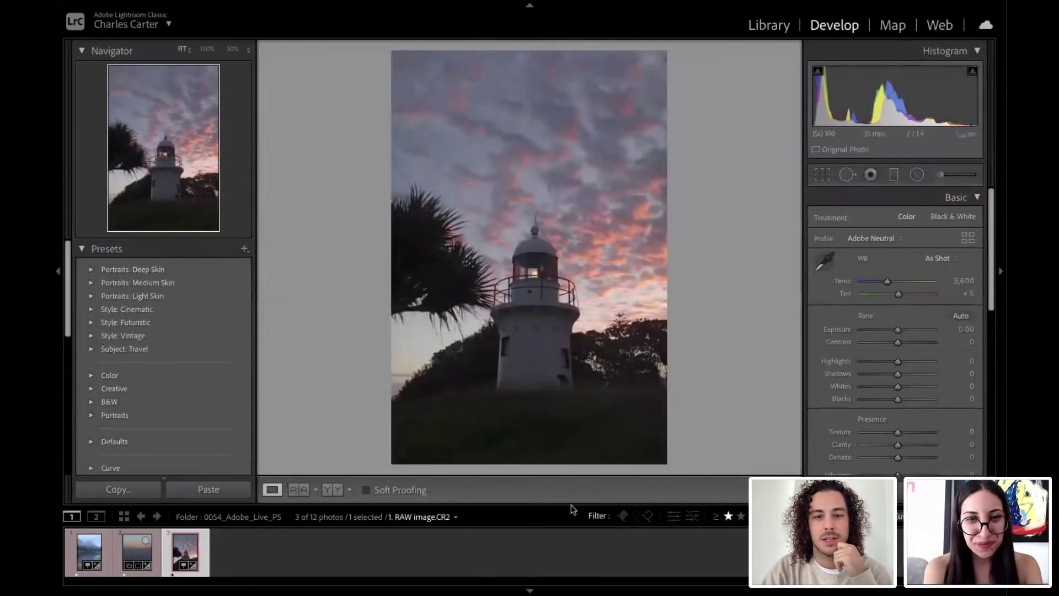
{"action": "left_click", "coordinate": [530, 590]}
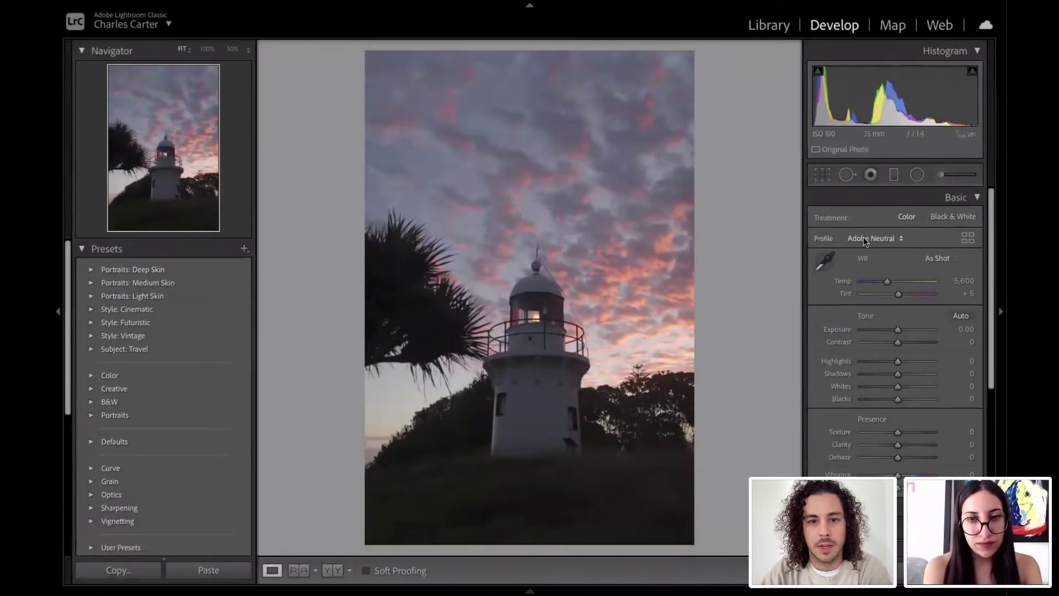
Step: Expand the Tone Curve settings and look over the lighthouse photo's curve
{"action": "scroll", "coordinate": [899, 284], "scroll_direction": "down", "scroll_amount": 10}
{"action": "scroll", "coordinate": [899, 282], "scroll_direction": "up", "scroll_amount": 1}
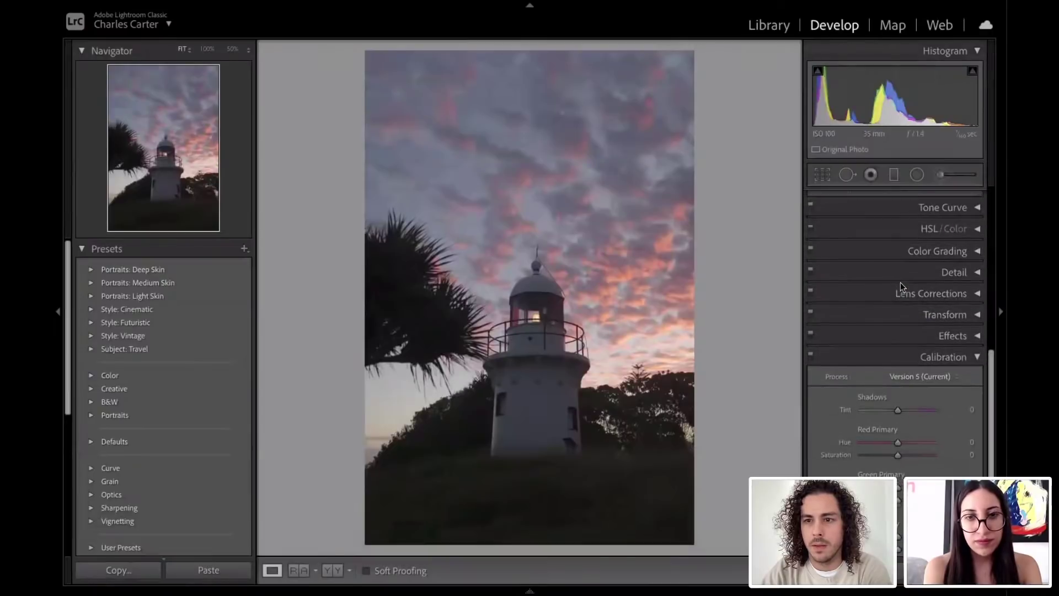
{"action": "left_click", "coordinate": [864, 211]}
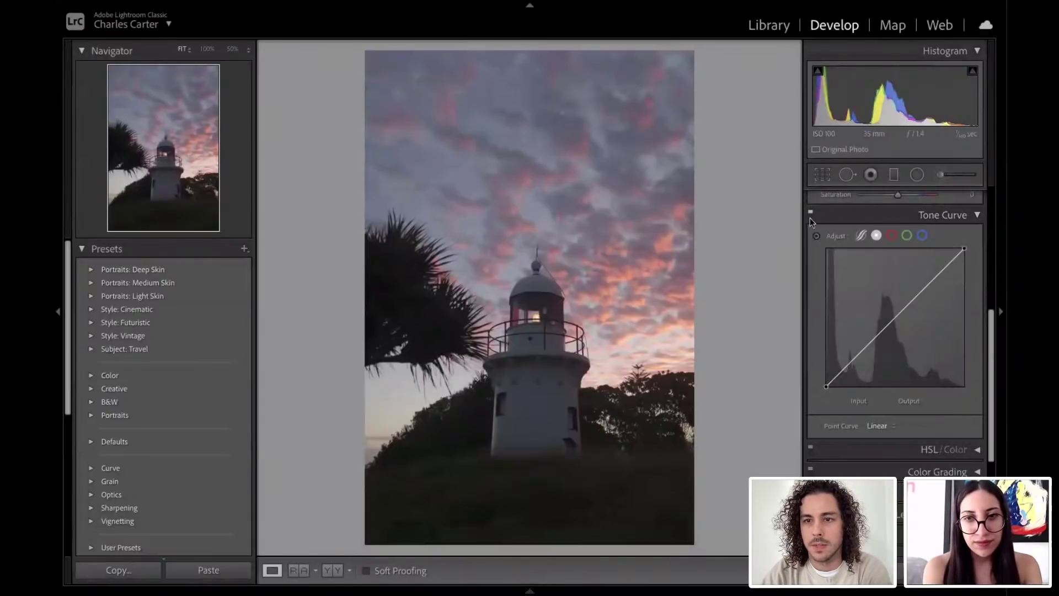
{"action": "scroll", "coordinate": [842, 230], "scroll_direction": "up", "scroll_amount": 1}
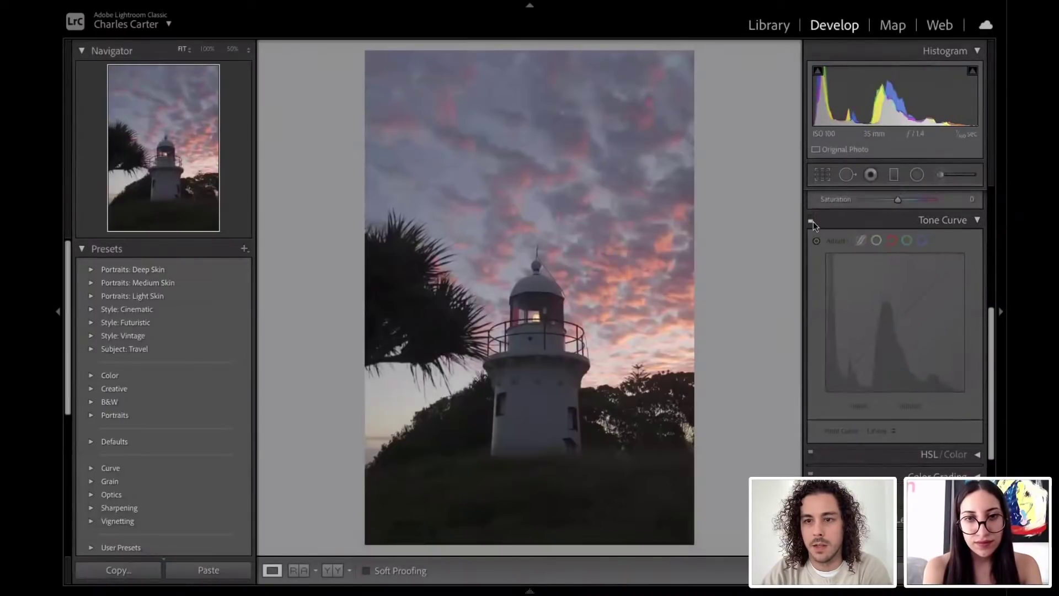
{"action": "scroll", "coordinate": [912, 388], "scroll_direction": "down", "scroll_amount": 4}
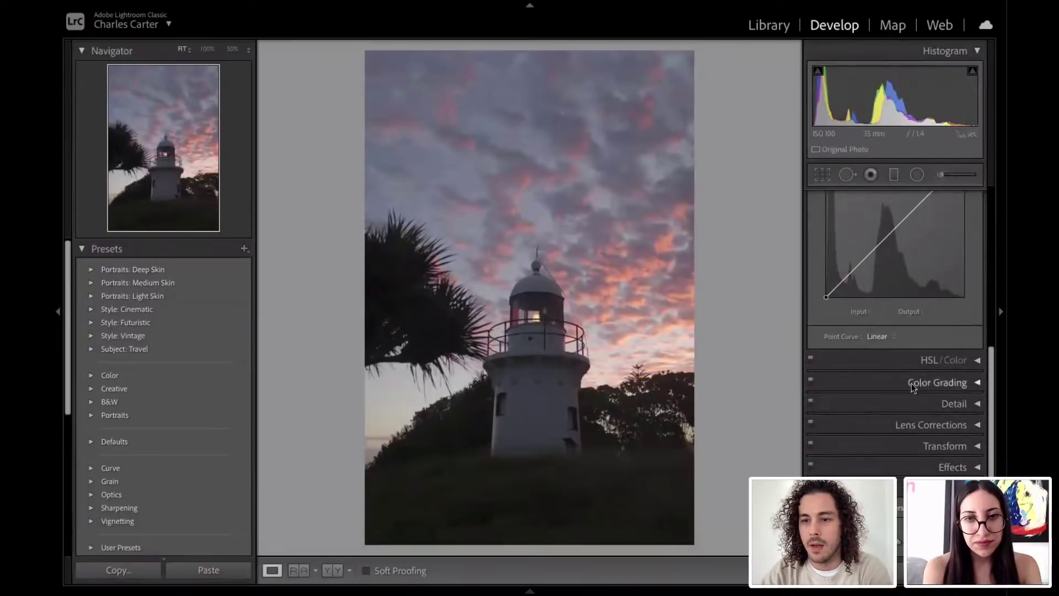
Step: Enable chromatic aberration removal and lens profile corrections for the lighthouse photo, and expand the Transform settings
{"action": "left_click", "coordinate": [930, 424]}
{"action": "scroll", "coordinate": [881, 398], "scroll_direction": "down", "scroll_amount": 3}
{"action": "left_click", "coordinate": [819, 434]}
{"action": "scroll", "coordinate": [824, 428], "scroll_direction": "down", "scroll_amount": 4}
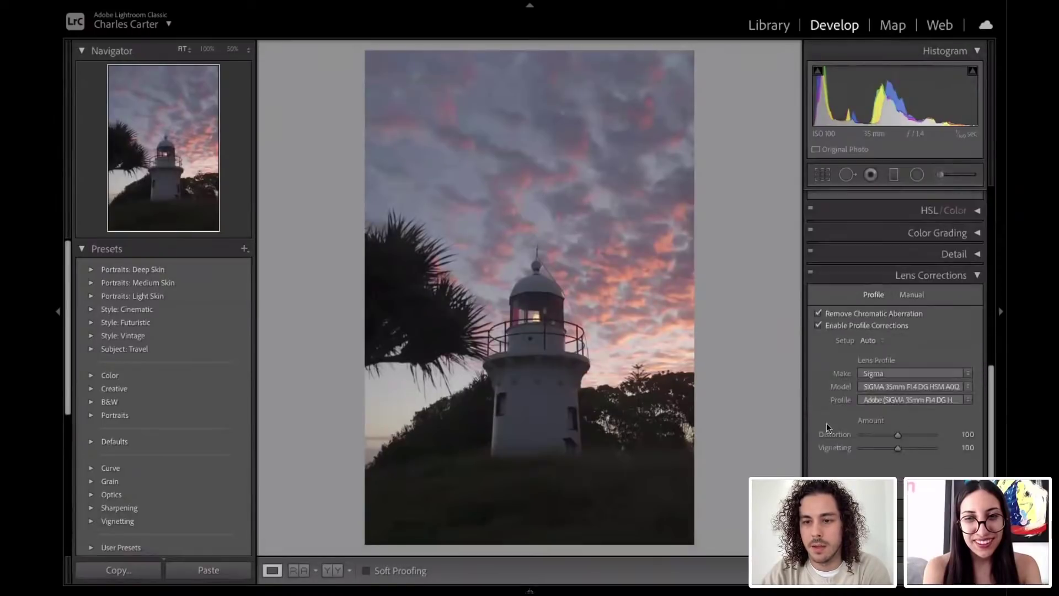
{"action": "scroll", "coordinate": [882, 406], "scroll_direction": "down", "scroll_amount": 5}
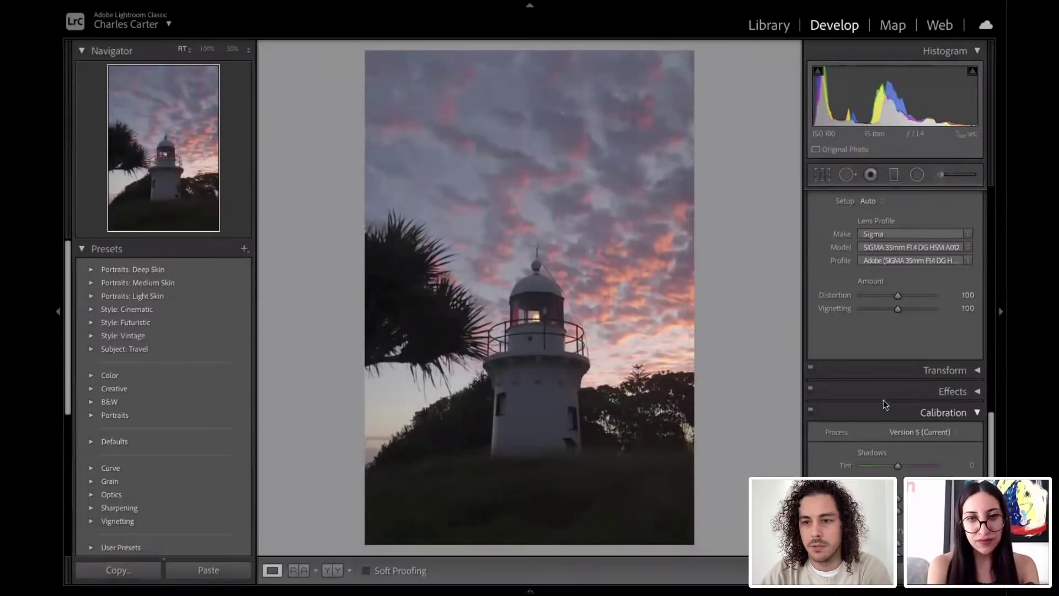
{"action": "left_click", "coordinate": [892, 371]}
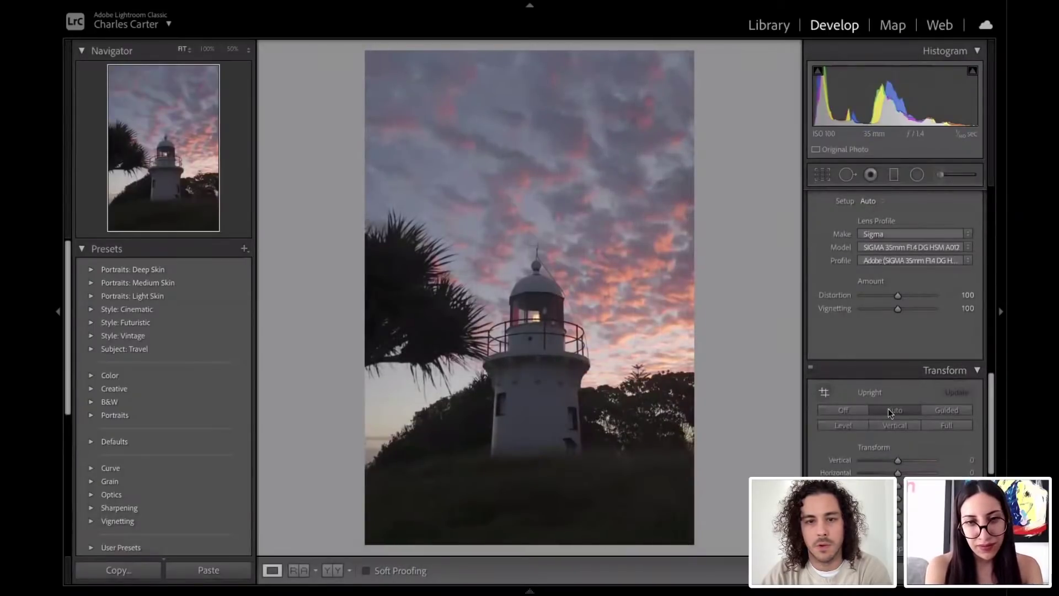
Step: Set the lighthouse photo's tint to +1 and exposure to +0.10, leaving contrast at 0
{"action": "scroll", "coordinate": [881, 296], "scroll_direction": "up", "scroll_amount": 10}
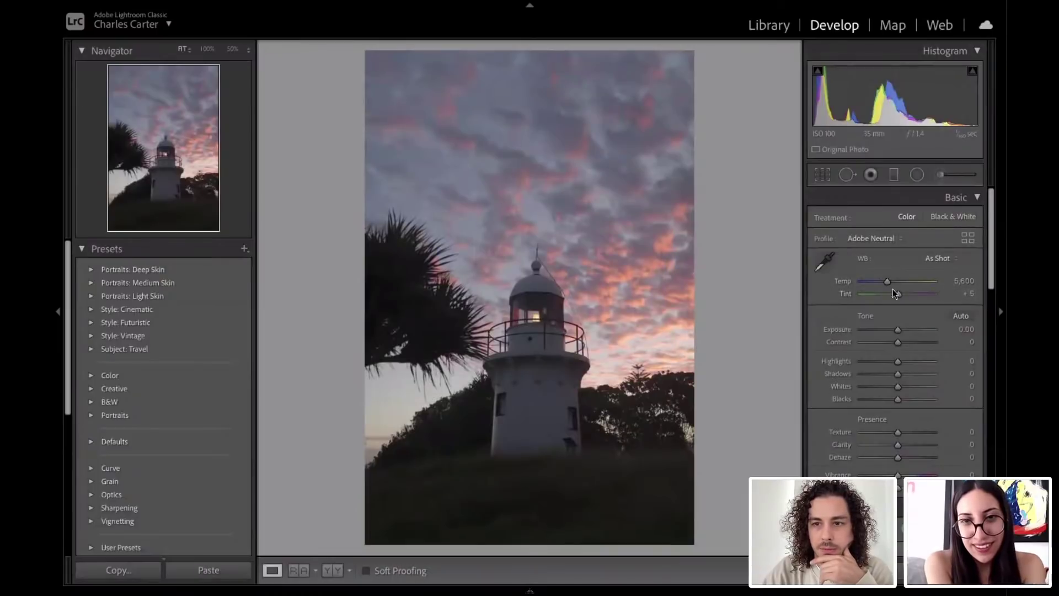
{"action": "left_click_drag", "start_coordinate": [885, 283], "coordinate": [898, 293]}
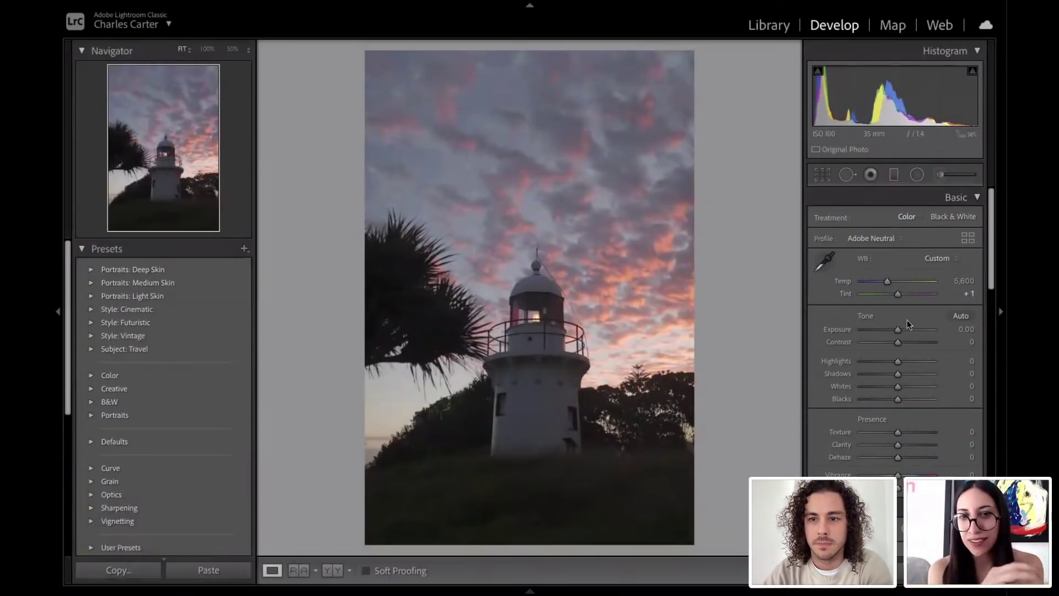
{"action": "left_click_drag", "start_coordinate": [898, 329], "coordinate": [898, 333]}
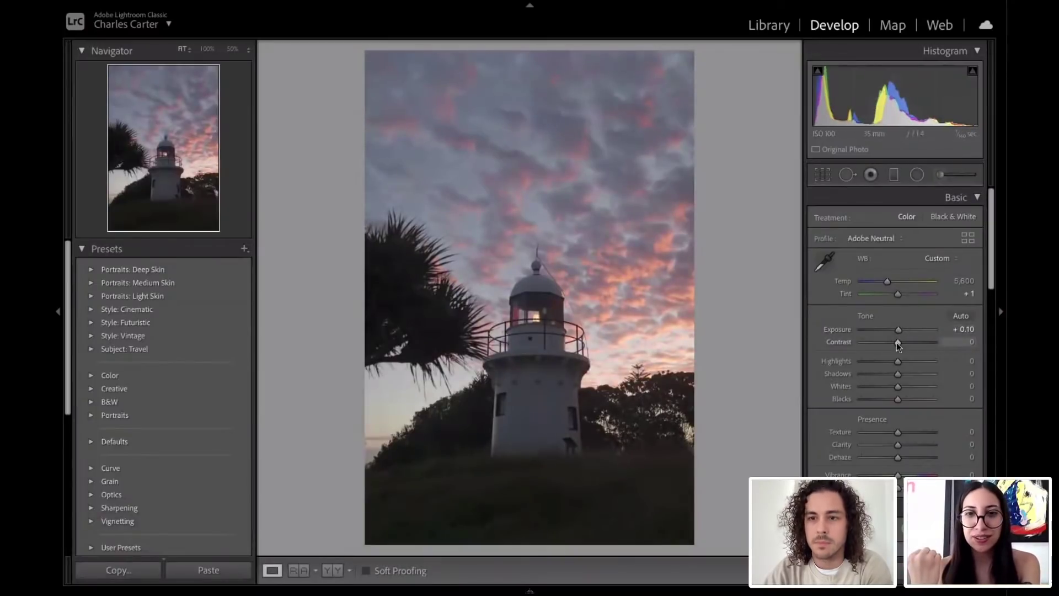
{"action": "left_click_drag", "start_coordinate": [898, 343], "coordinate": [896, 342]}
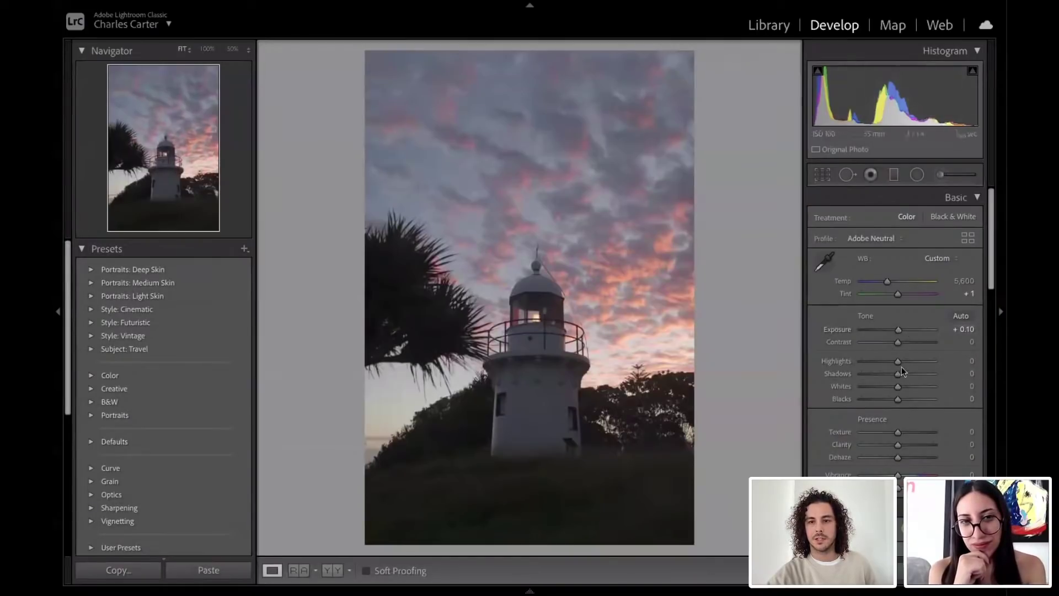
{"action": "scroll", "coordinate": [909, 391], "scroll_direction": "down", "scroll_amount": 3}
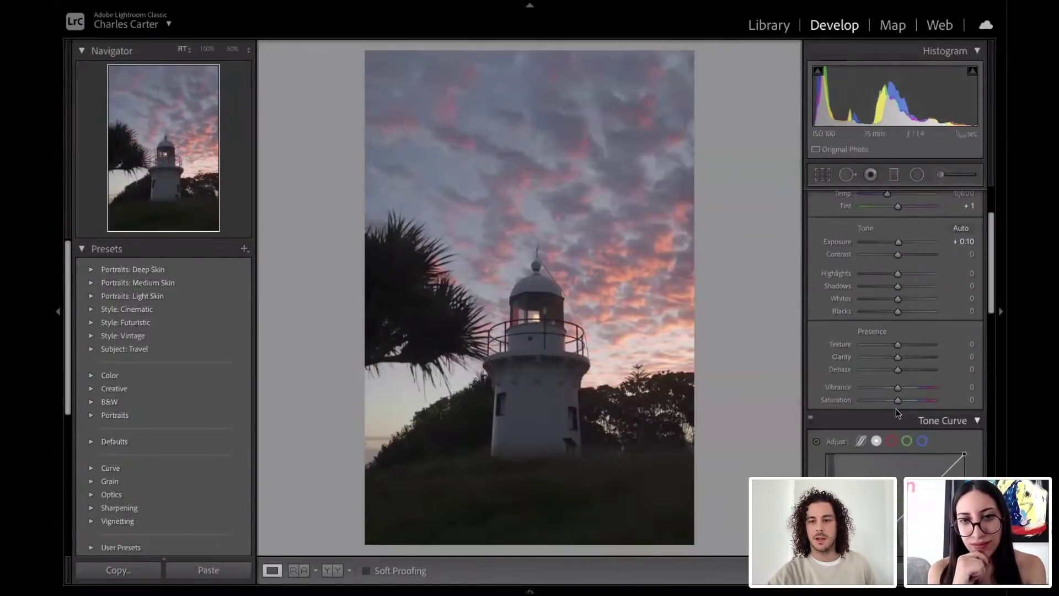
Step: Collapse the Lens Corrections and Transform settings
{"action": "scroll", "coordinate": [898, 346], "scroll_direction": "down", "scroll_amount": 2}
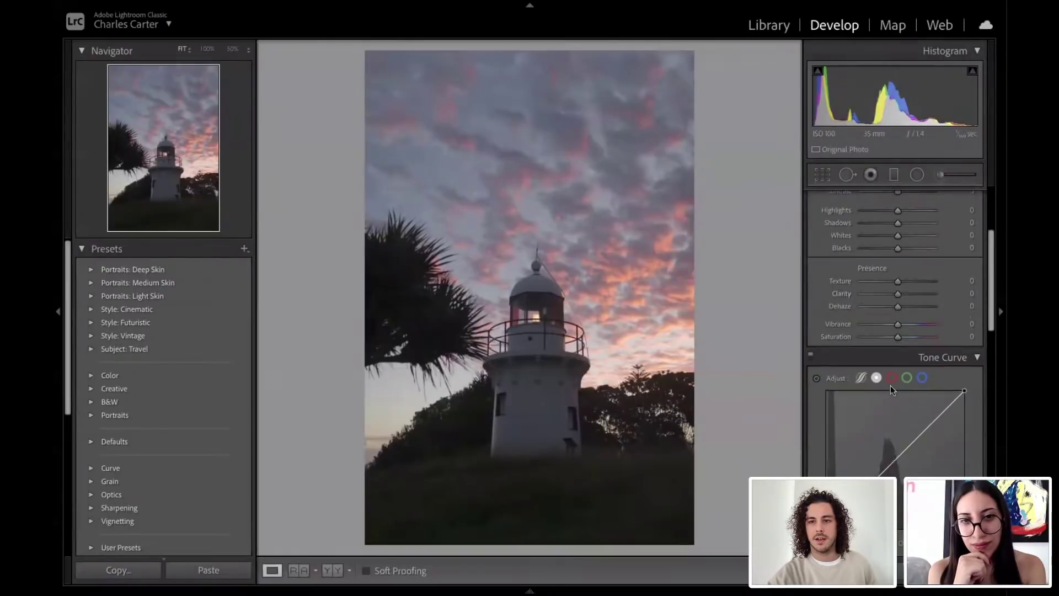
{"action": "scroll", "coordinate": [895, 386], "scroll_direction": "down", "scroll_amount": 5}
{"action": "scroll", "coordinate": [893, 396], "scroll_direction": "up", "scroll_amount": 10}
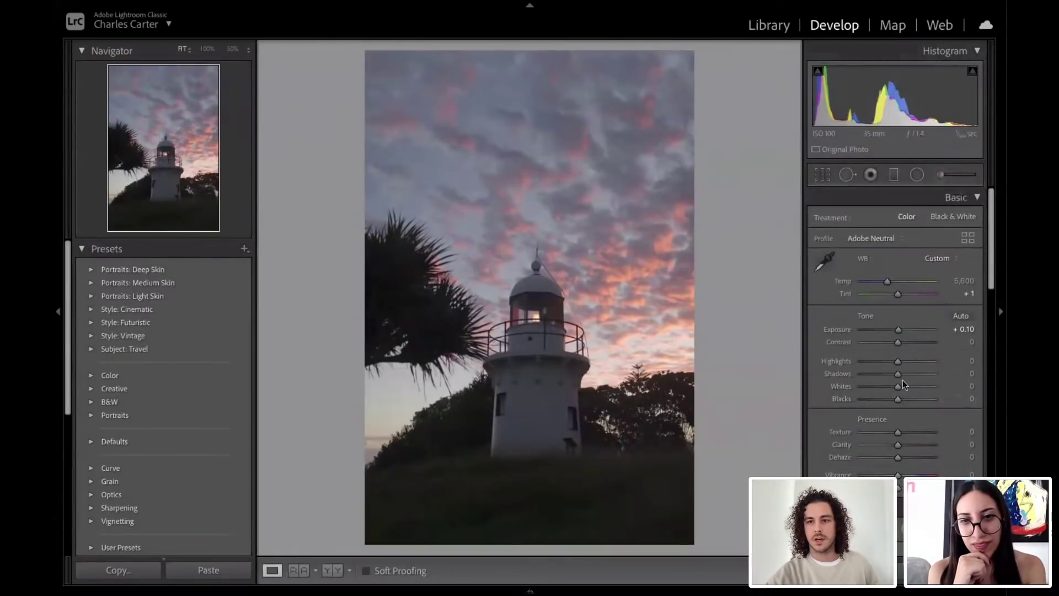
{"action": "scroll", "coordinate": [901, 396], "scroll_direction": "down", "scroll_amount": 12}
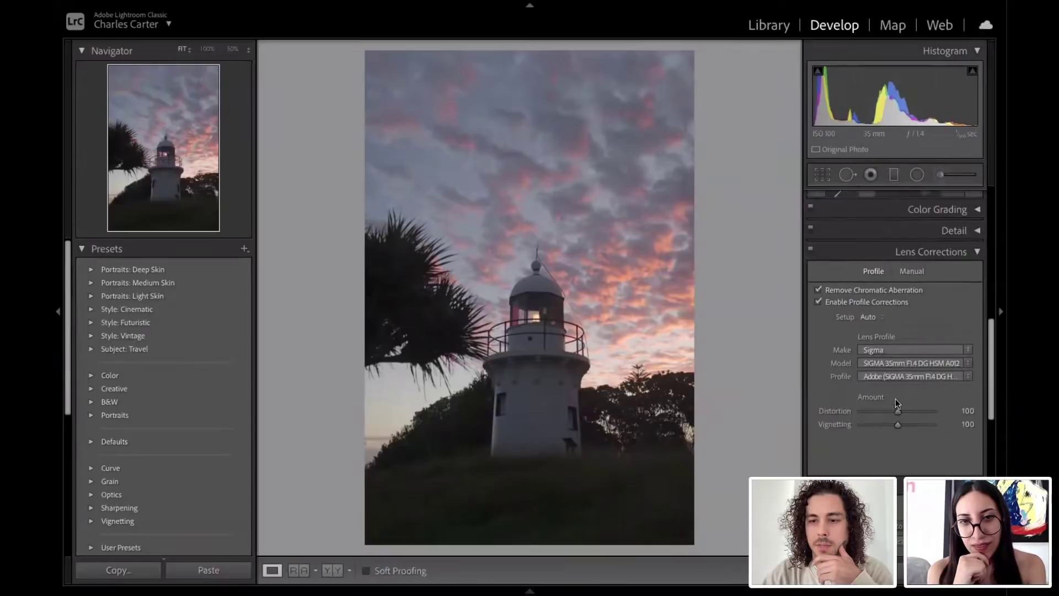
{"action": "left_click", "coordinate": [971, 332]}
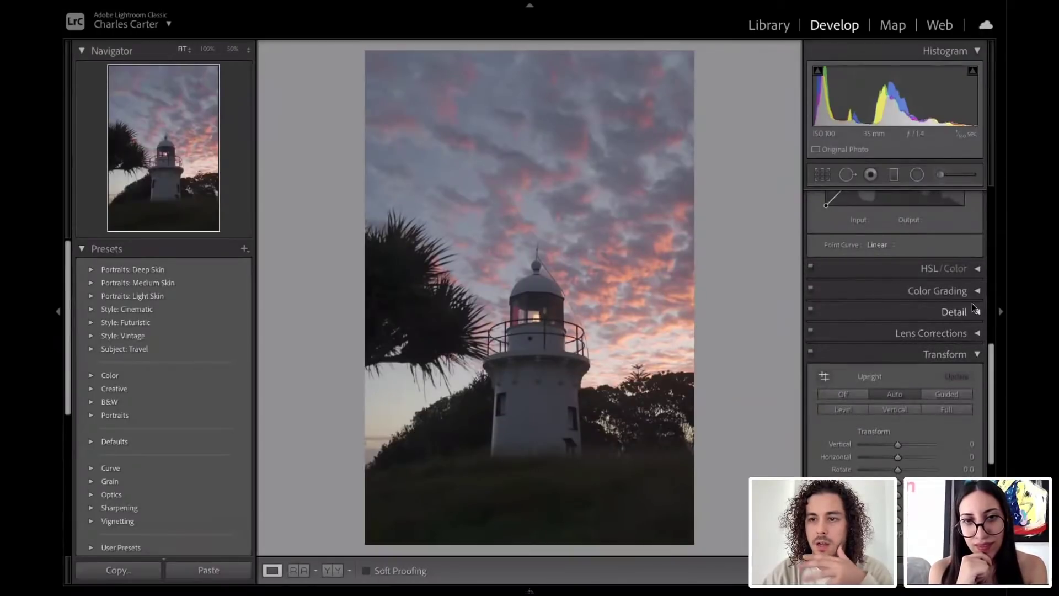
{"action": "scroll", "coordinate": [965, 323], "scroll_direction": "down", "scroll_amount": 3}
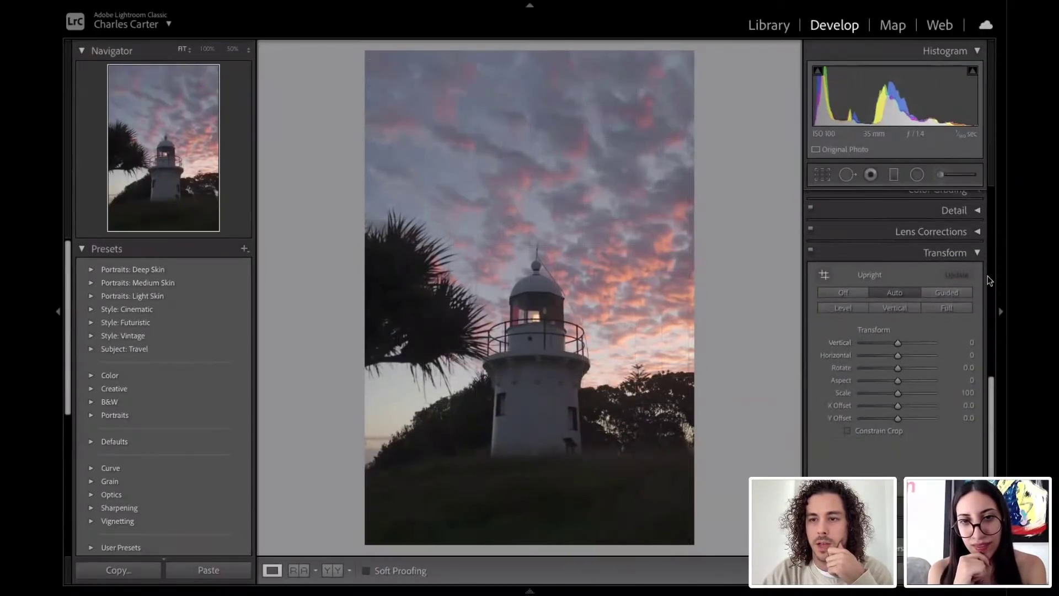
{"action": "left_click", "coordinate": [977, 253]}
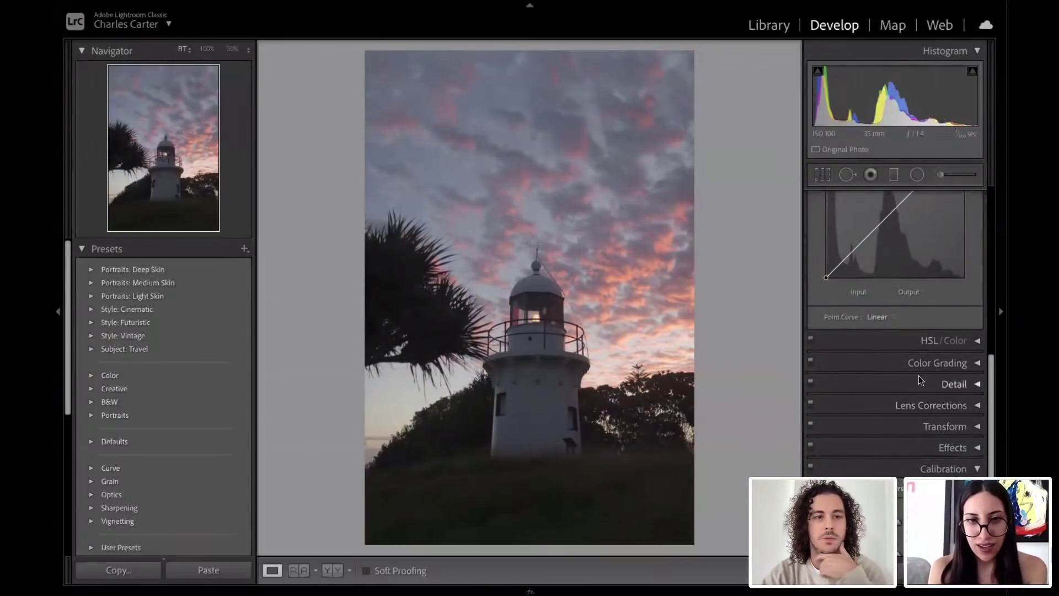
Step: Set contrast to +7, highlights to -51, shadows to +21, whites to +20, blacks to -7, dehaze to +23 and vibrance to +16
{"action": "scroll", "coordinate": [921, 375], "scroll_direction": "up", "scroll_amount": 3}
{"action": "scroll", "coordinate": [921, 378], "scroll_direction": "up", "scroll_amount": 5}
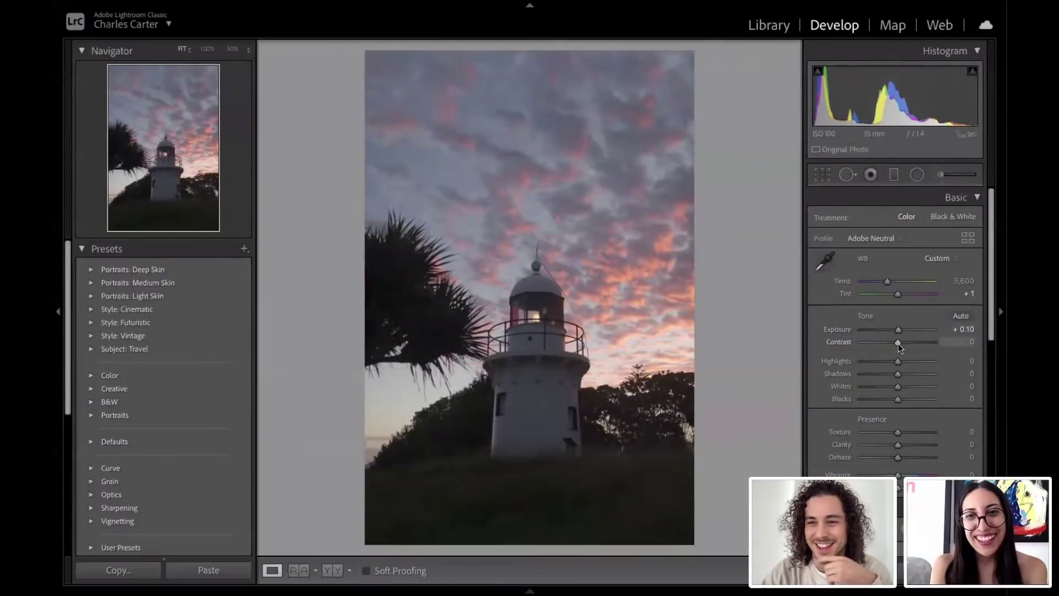
{"action": "left_click_drag", "start_coordinate": [898, 343], "coordinate": [894, 401]}
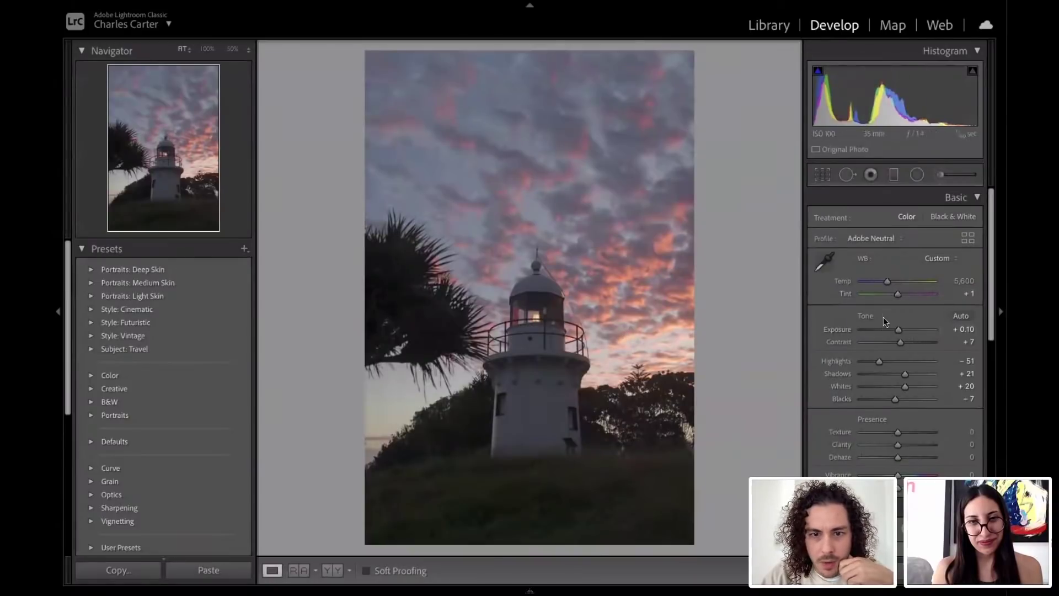
{"action": "scroll", "coordinate": [892, 421], "scroll_direction": "down", "scroll_amount": 2}
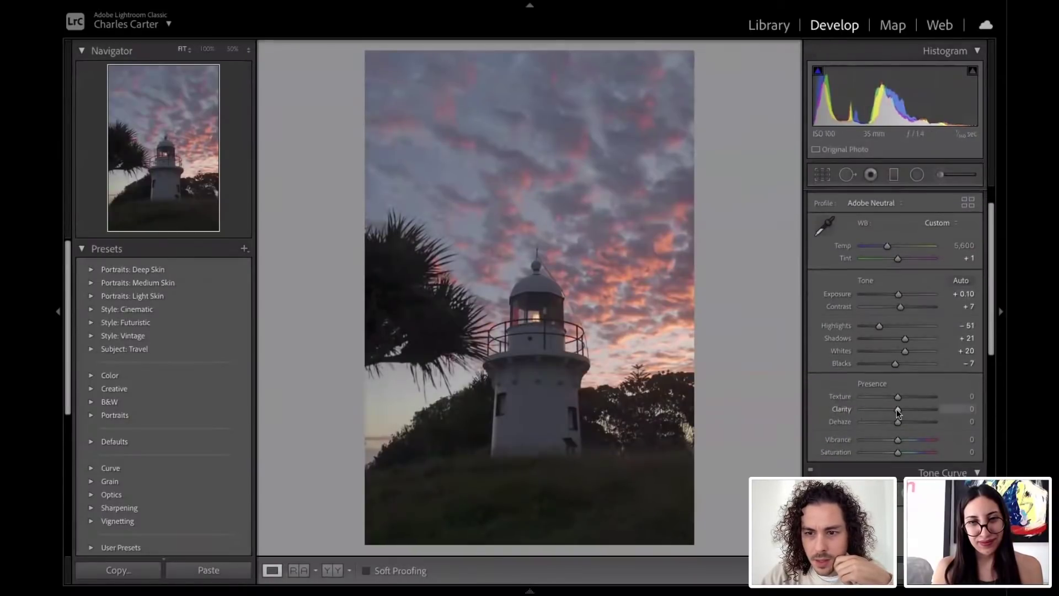
{"action": "mouse_move", "coordinate": [898, 422]}
{"action": "left_mouse_down"}
{"action": "mouse_move", "coordinate": [909, 422]}
{"action": "mouse_move", "coordinate": [903, 439]}
{"action": "left_mouse_up"}
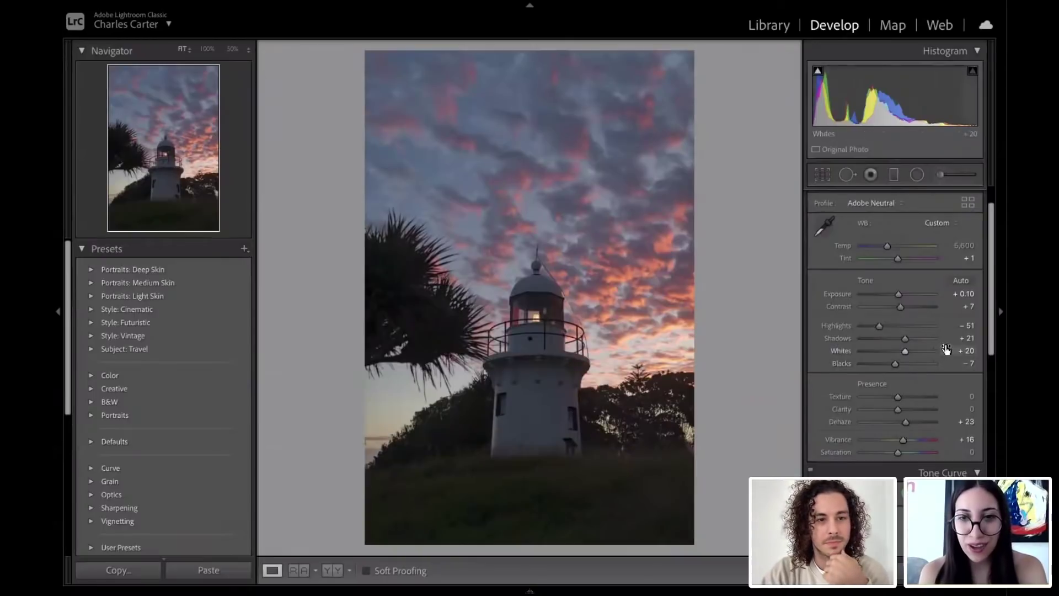
Step: Add shadow, midtone and highlight points to the tone curve and shape a gentle contrast curve, with the highlight point at input 185, output 193
{"action": "scroll", "coordinate": [923, 369], "scroll_direction": "down", "scroll_amount": 5}
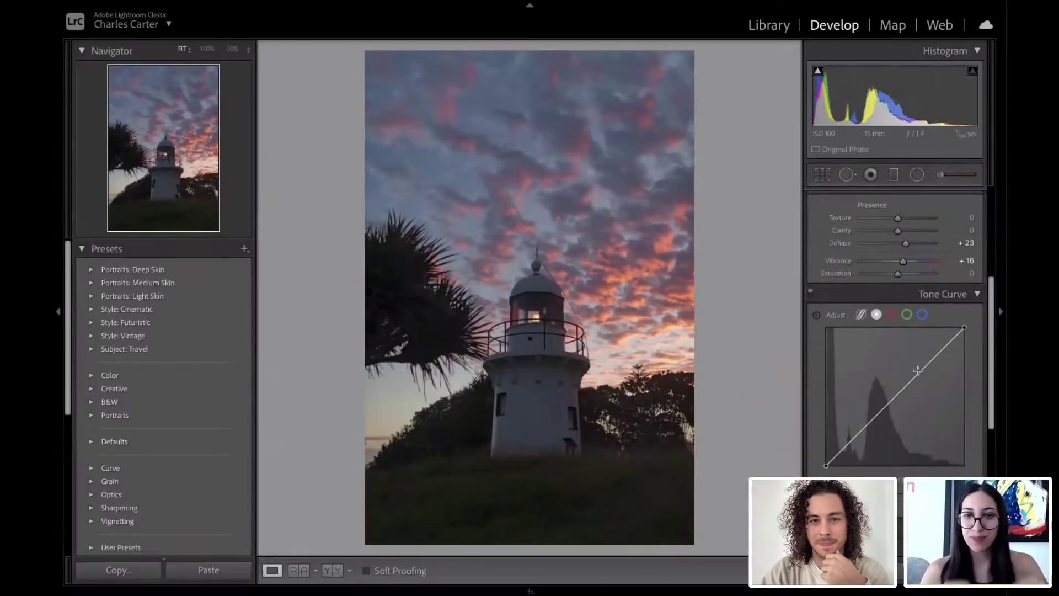
{"action": "scroll", "coordinate": [866, 380], "scroll_direction": "down", "scroll_amount": 5}
{"action": "scroll", "coordinate": [867, 375], "scroll_direction": "up", "scroll_amount": 3}
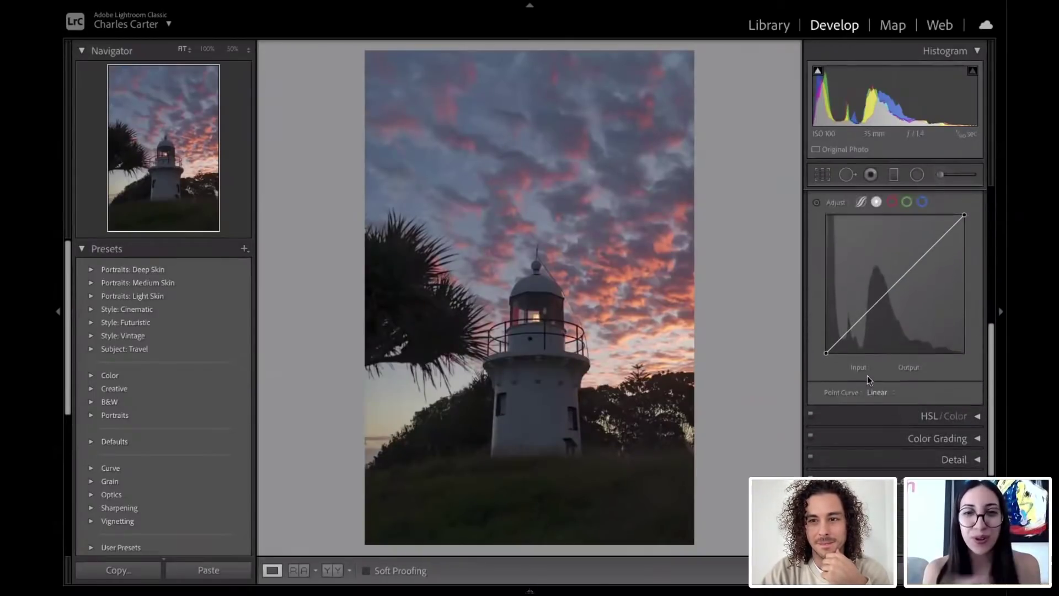
{"action": "left_click", "coordinate": [861, 327]}
{"action": "left_click", "coordinate": [895, 289]}
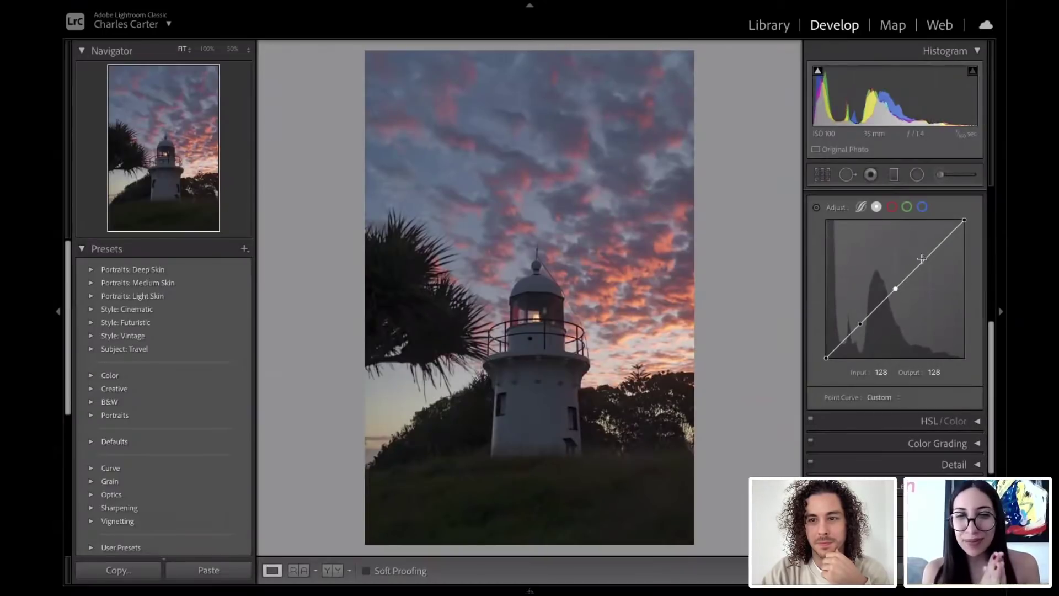
{"action": "left_click", "coordinate": [929, 254]}
{"action": "left_click_drag", "start_coordinate": [862, 323], "coordinate": [863, 326]}
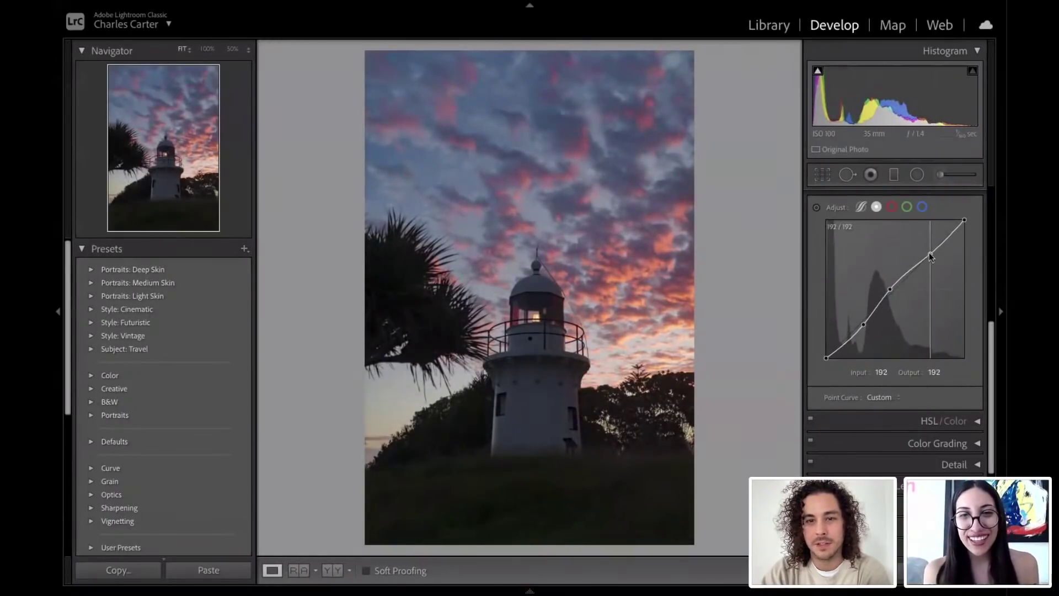
{"action": "left_click_drag", "start_coordinate": [930, 254], "coordinate": [926, 253]}
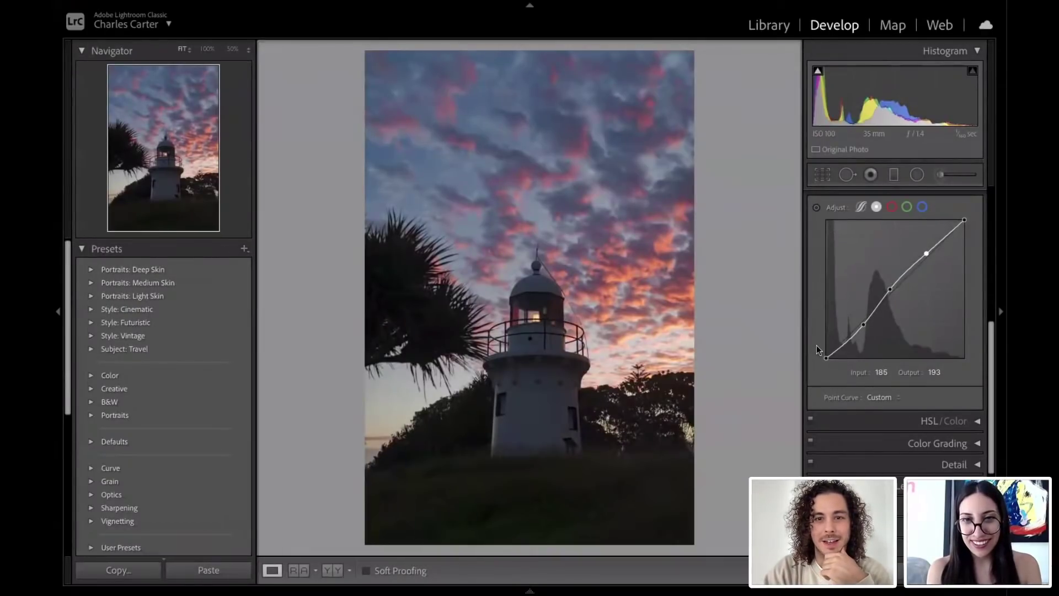
Step: Compare the lighthouse photo with the tone curve adjustment switched off and on
{"action": "scroll", "coordinate": [816, 351], "scroll_direction": "up", "scroll_amount": 3}
{"action": "scroll", "coordinate": [816, 346], "scroll_direction": "up", "scroll_amount": 2}
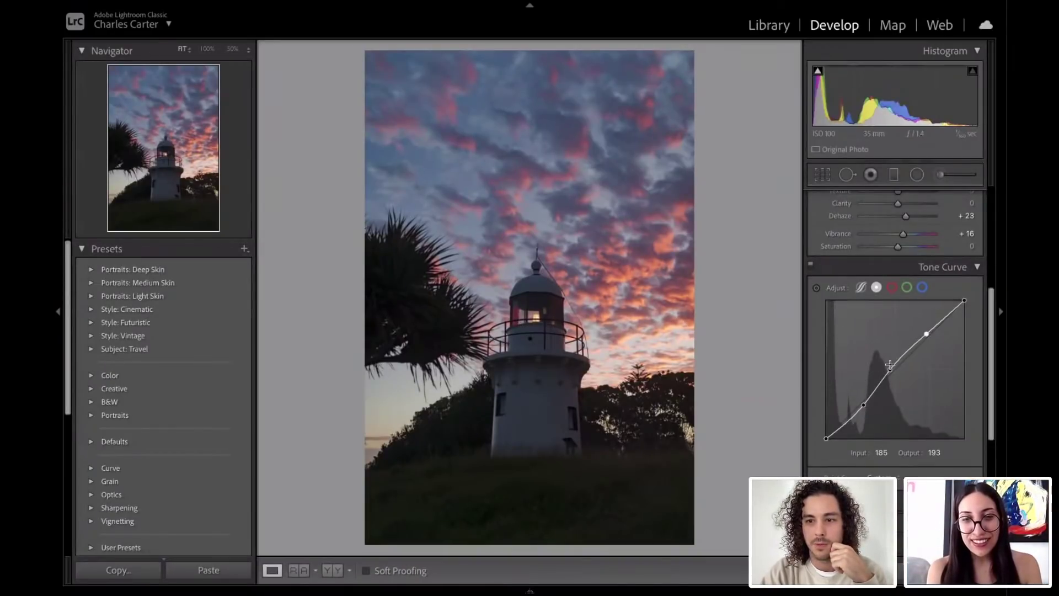
{"action": "left_click", "coordinate": [810, 264]}
{"action": "left_click", "coordinate": [810, 265]}
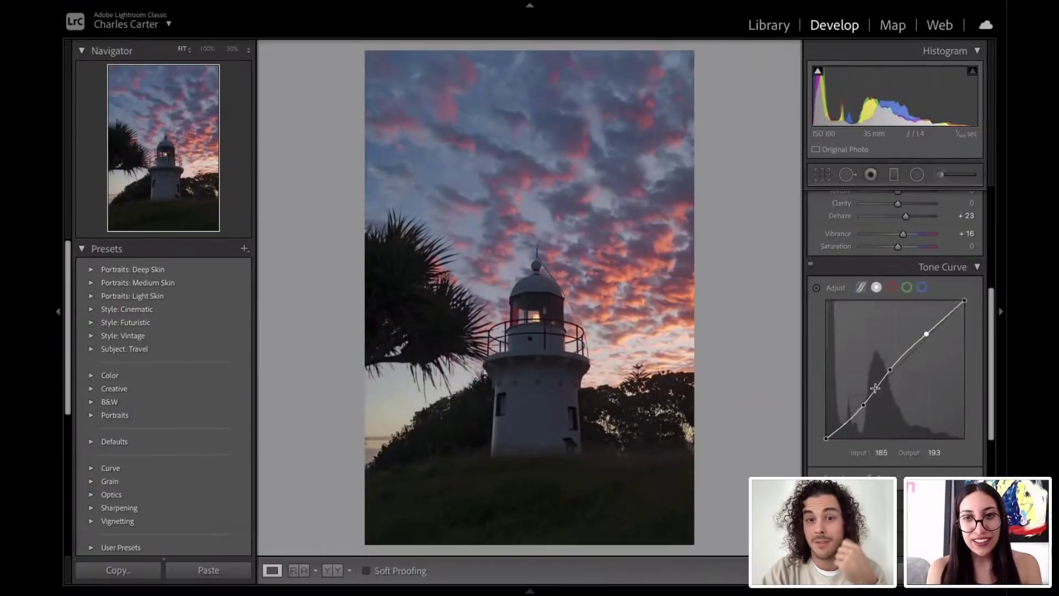
Step: Set the HSL saturation to red +22, orange +20, yellow +7, aqua 0, blue -16, purple +4 and magenta +4
{"action": "scroll", "coordinate": [873, 381], "scroll_direction": "down", "scroll_amount": 5}
{"action": "scroll", "coordinate": [872, 379], "scroll_direction": "up", "scroll_amount": 2}
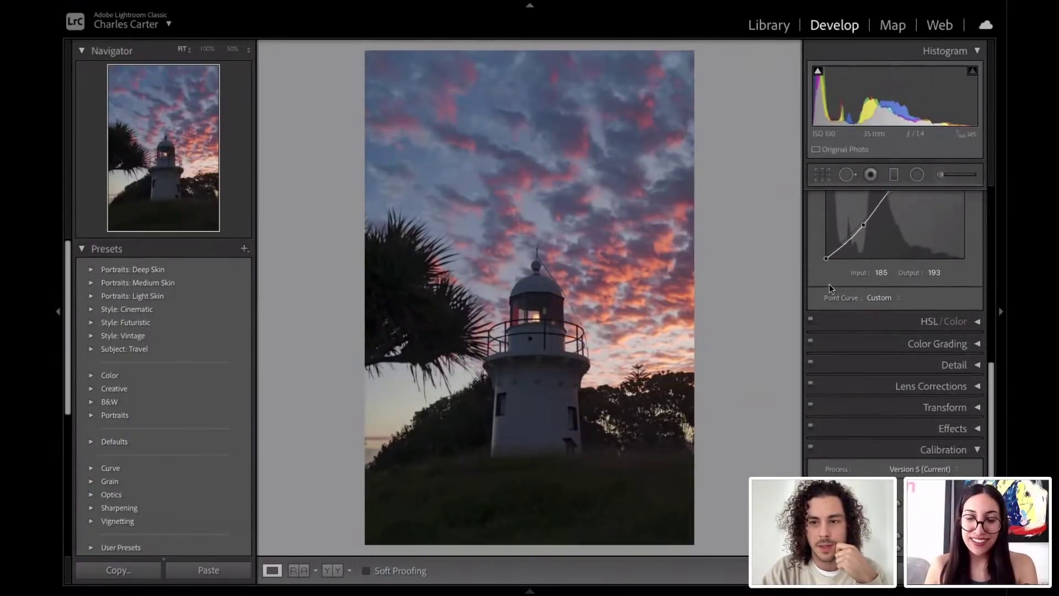
{"action": "left_click", "coordinate": [897, 322]}
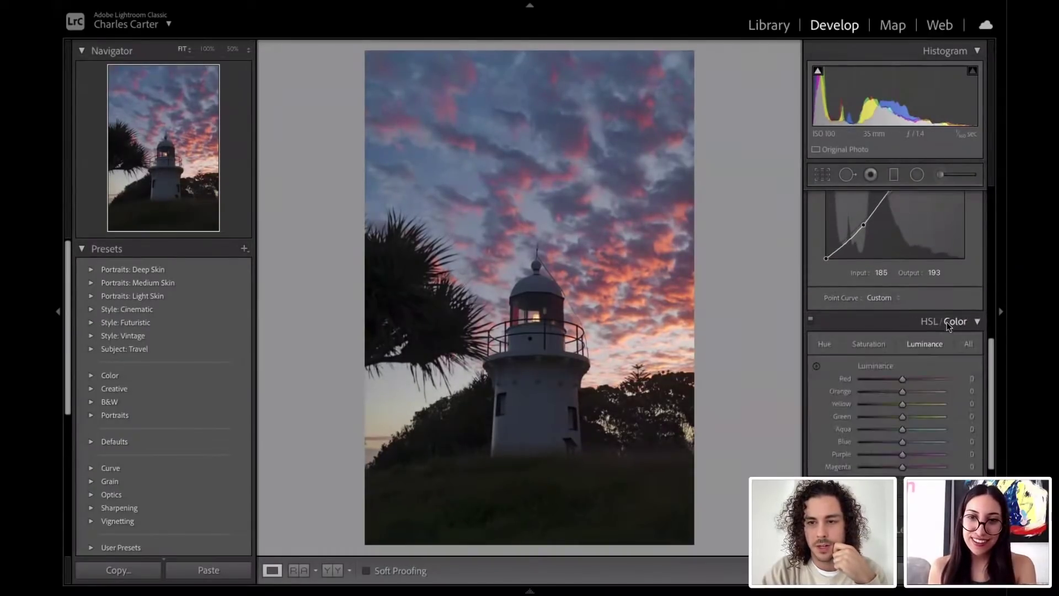
{"action": "left_click", "coordinate": [867, 344]}
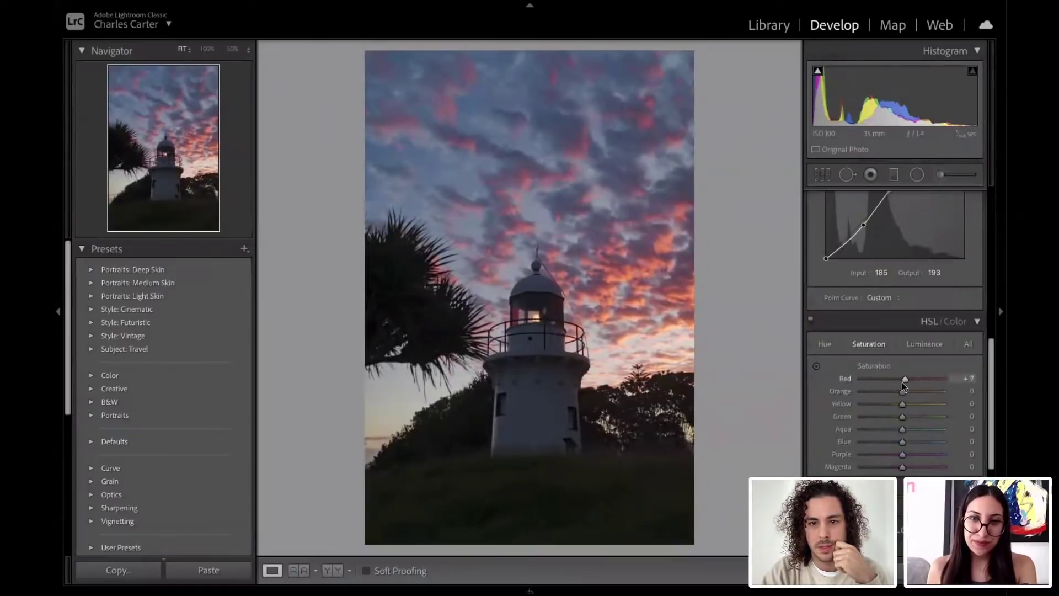
{"action": "left_click_drag", "start_coordinate": [902, 382], "coordinate": [903, 455]}
{"action": "double_click", "coordinate": [885, 429]}
{"action": "scroll", "coordinate": [899, 419], "scroll_direction": "down", "scroll_amount": 1}
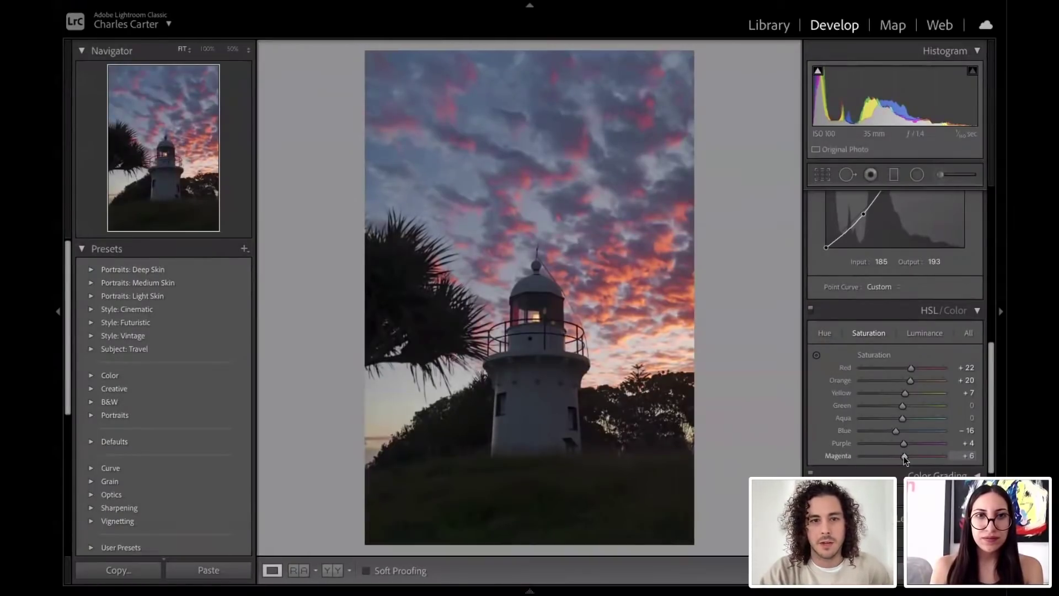
{"action": "left_click_drag", "start_coordinate": [904, 456], "coordinate": [905, 455]}
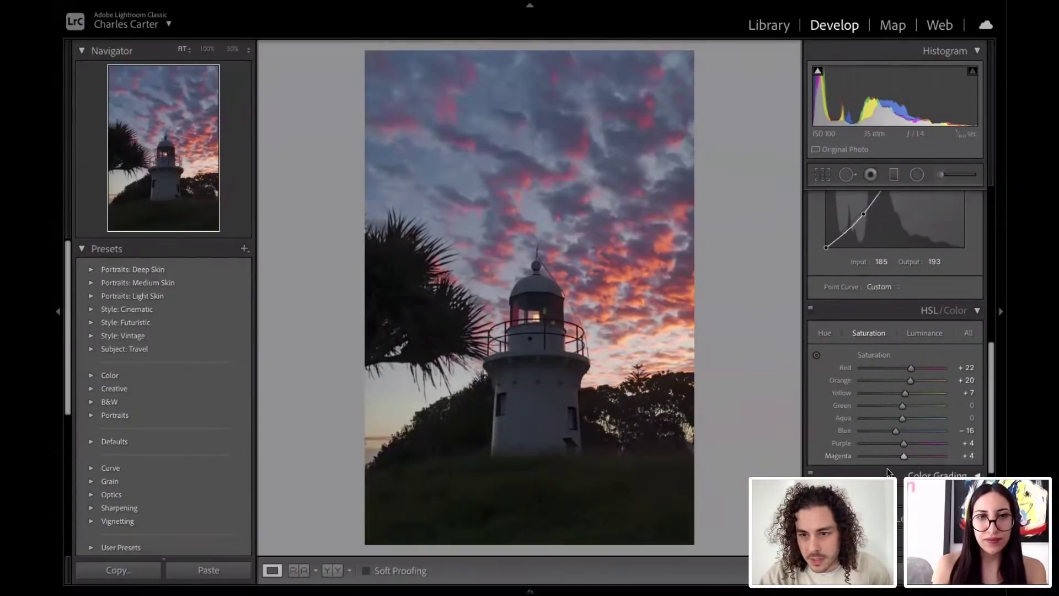
Step: Expand the Color Grading, Detail, Lens Corrections and Effects settings and look over their options
{"action": "scroll", "coordinate": [896, 457], "scroll_direction": "down", "scroll_amount": 5}
{"action": "scroll", "coordinate": [896, 458], "scroll_direction": "down", "scroll_amount": 2}
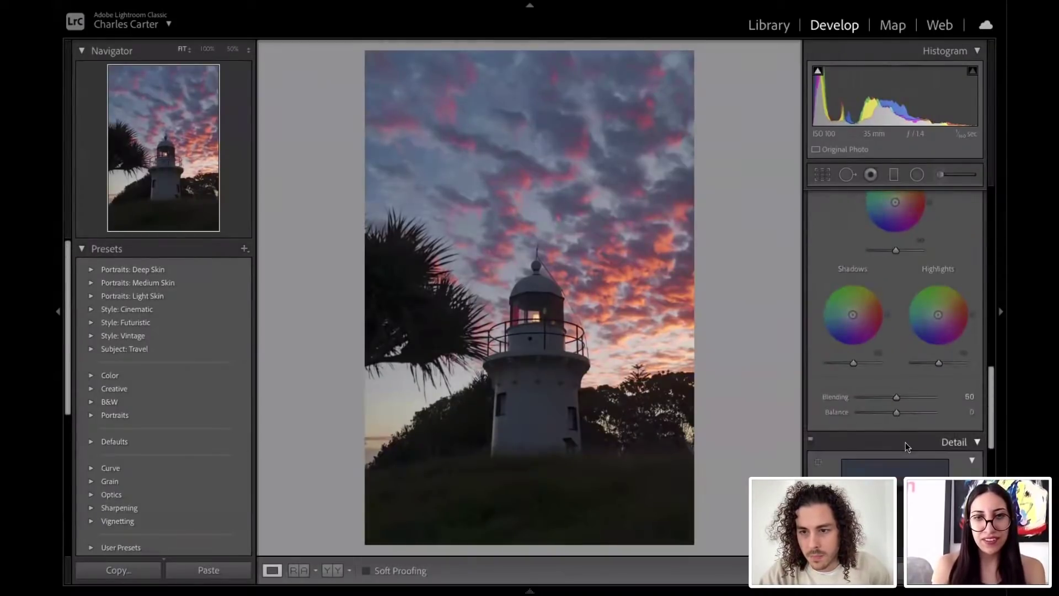
{"action": "left_click", "coordinate": [904, 442]}
{"action": "mouse_move", "coordinate": [880, 435]}
{"action": "left_mouse_down"}
{"action": "mouse_move", "coordinate": [860, 436]}
{"action": "mouse_move", "coordinate": [869, 438]}
{"action": "left_mouse_up"}
{"action": "scroll", "coordinate": [924, 445], "scroll_direction": "down", "scroll_amount": 5}
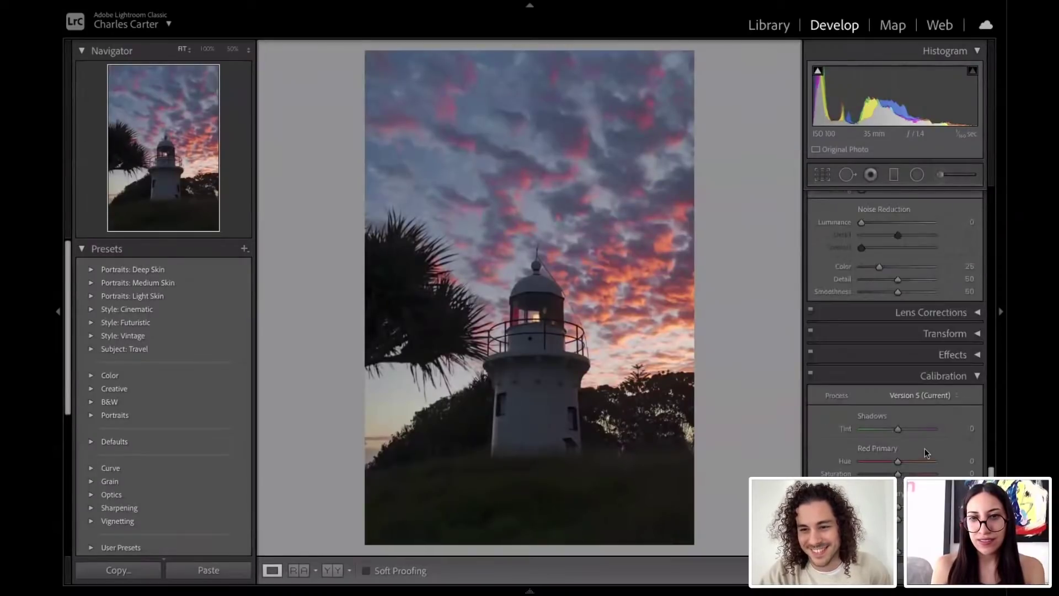
{"action": "left_click", "coordinate": [915, 316]}
{"action": "scroll", "coordinate": [919, 349], "scroll_direction": "down", "scroll_amount": 3}
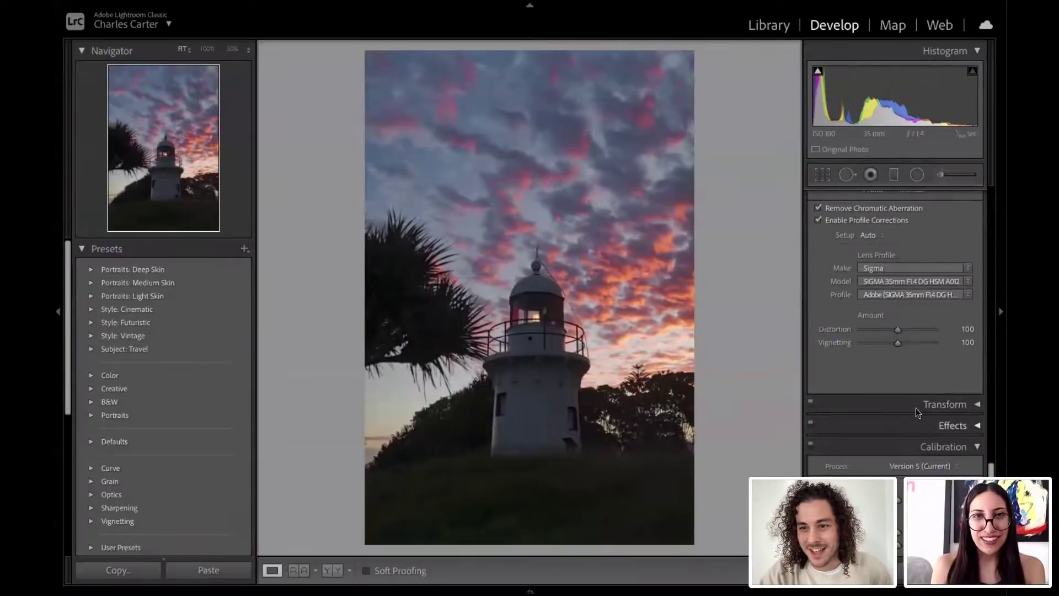
{"action": "left_click", "coordinate": [918, 423]}
{"action": "scroll", "coordinate": [918, 422], "scroll_direction": "down", "scroll_amount": 2}
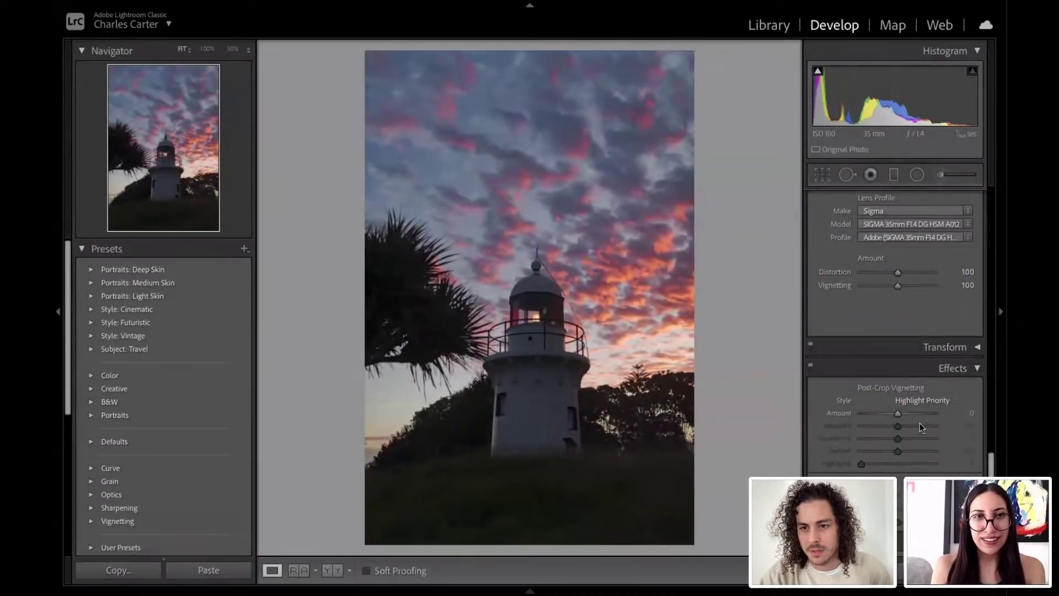
Step: Try small shifts of the red primary hue and shadows tint in Calibration, and reset both to 0
{"action": "scroll", "coordinate": [919, 422], "scroll_direction": "down", "scroll_amount": 5}
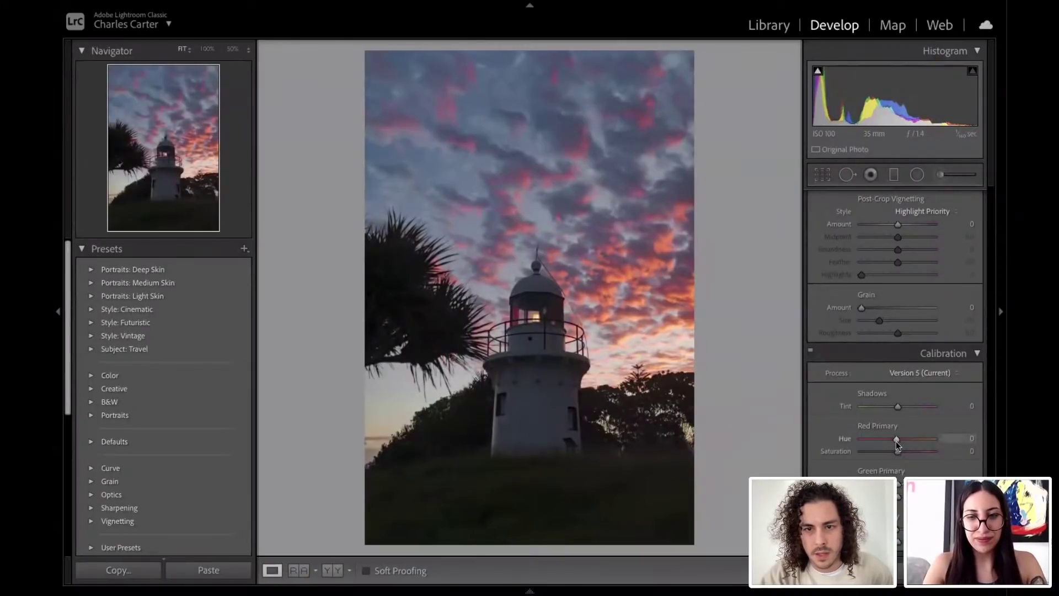
{"action": "left_click_drag", "start_coordinate": [897, 439], "coordinate": [898, 439]}
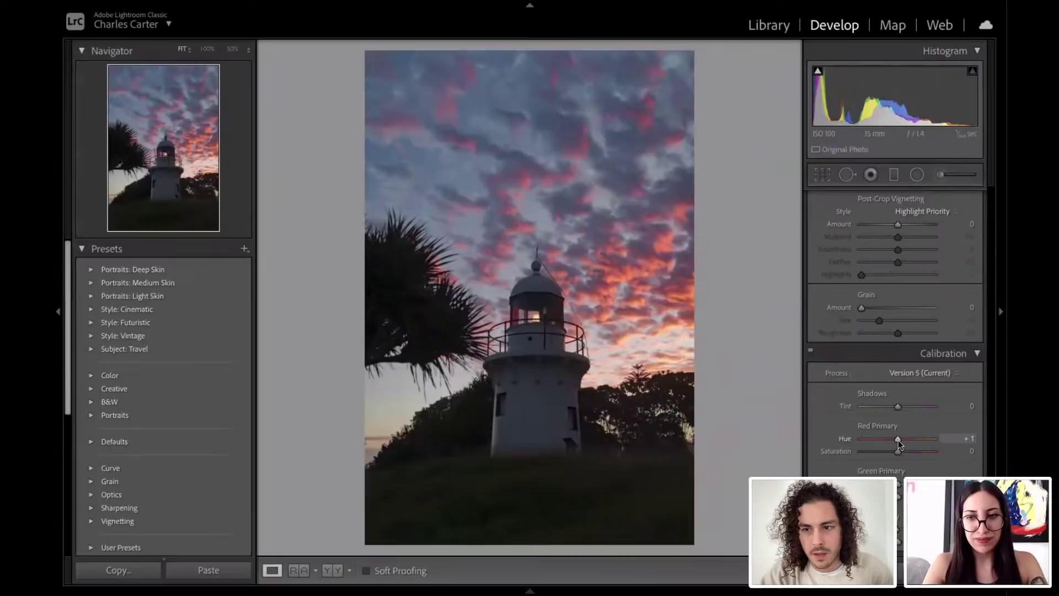
{"action": "left_click_drag", "start_coordinate": [881, 402], "coordinate": [888, 408]}
{"action": "double_click", "coordinate": [888, 408]}
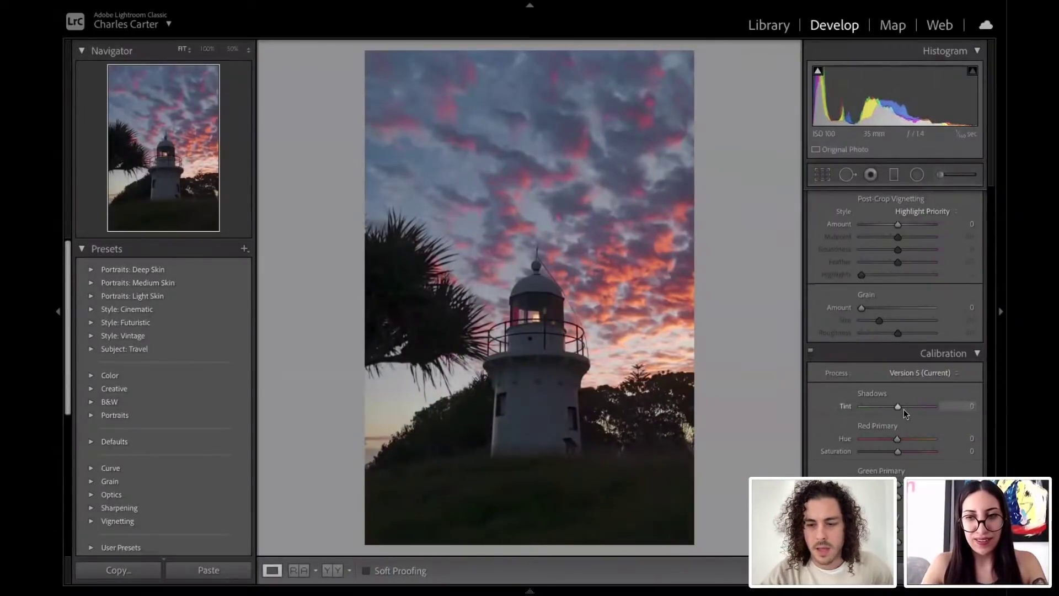
Step: Compare the lighthouse photo before and after the global adjustments several times
{"action": "key", "text": "backslash"}
{"action": "key", "text": "backslash"}
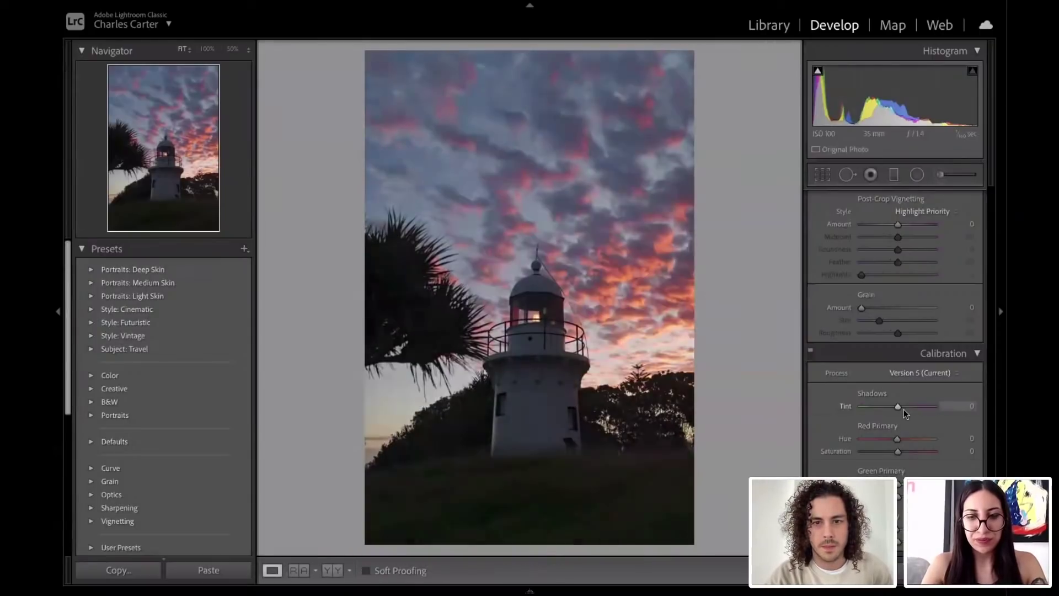
{"action": "key", "text": "backslash"}
{"action": "key", "text": "backslash"}
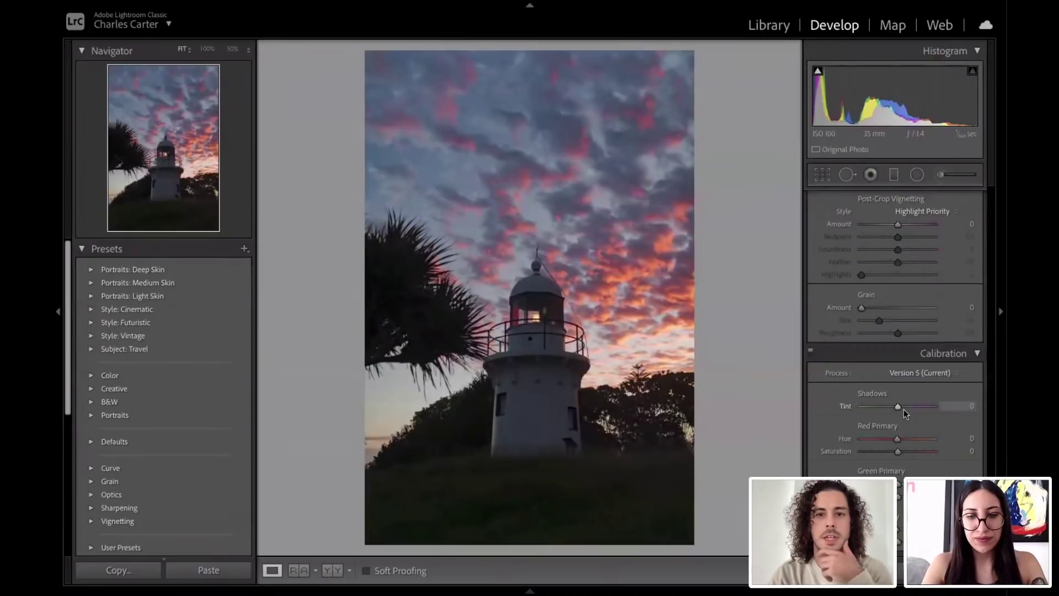
{"action": "key", "text": "backslash"}
{"action": "key", "text": "backslash"}
{"action": "key", "text": "backslash"}
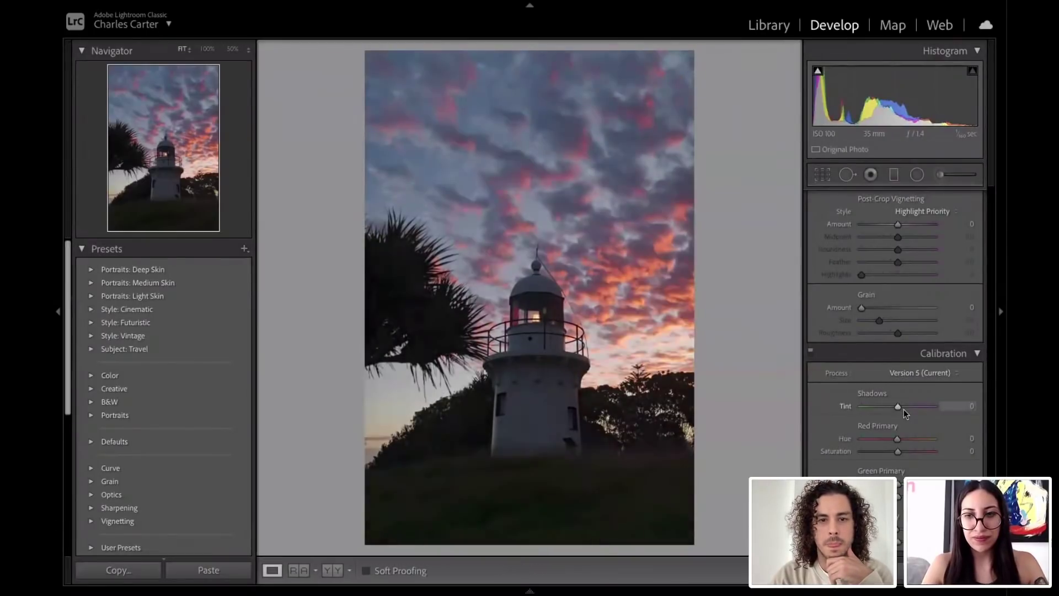
{"action": "key", "text": "backslash"}
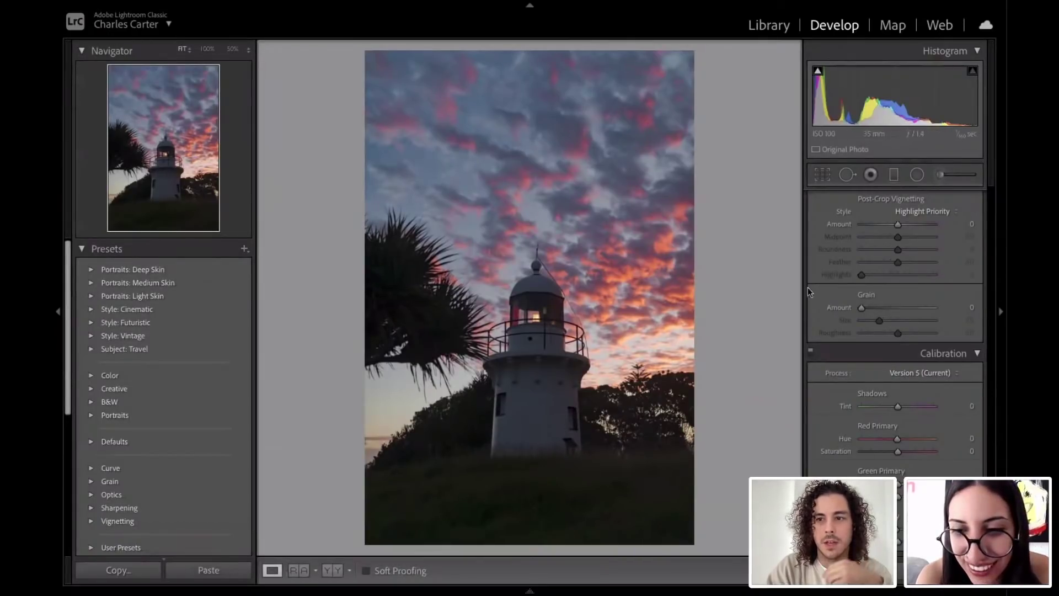
Step: Heal the open hatch at the lighthouse's base with a Heal spot brush of size 75
{"action": "scroll", "coordinate": [859, 306], "scroll_direction": "up", "scroll_amount": 15}
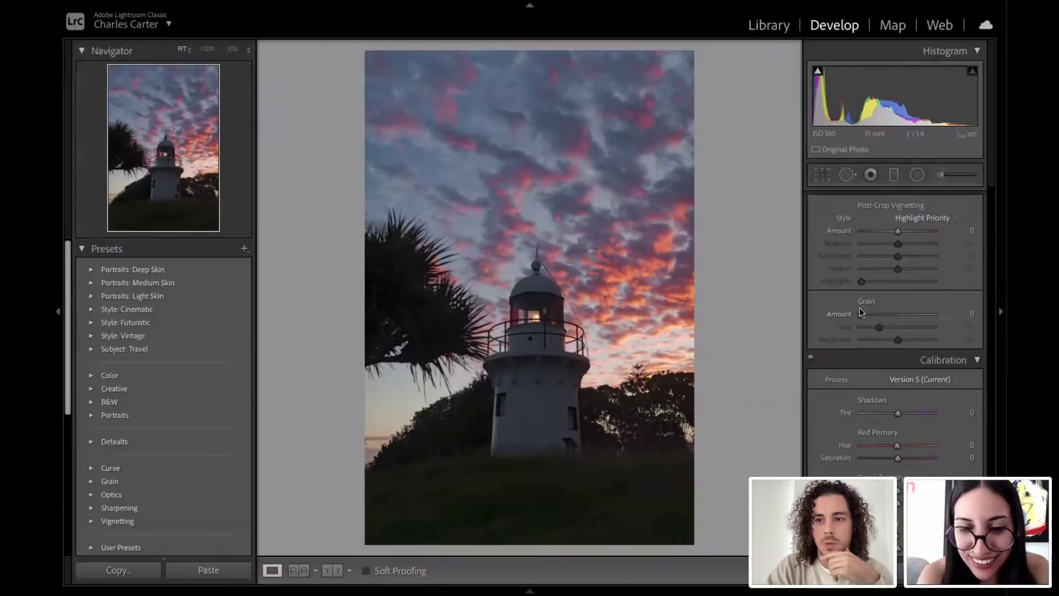
{"action": "left_click", "coordinate": [847, 175]}
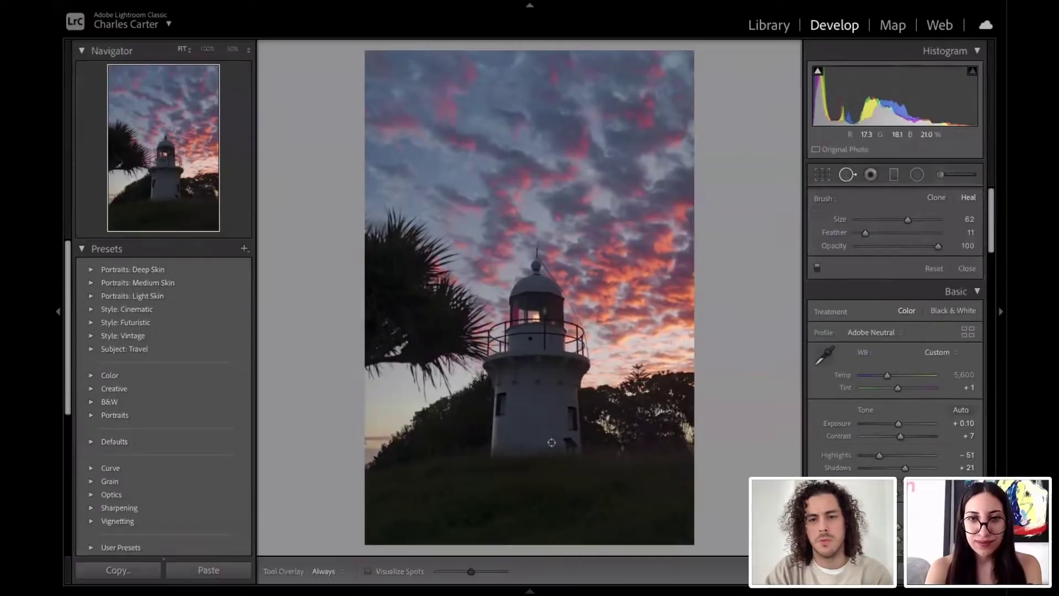
{"action": "key", "text": "z"}
{"action": "key", "text": "ctrl+equal"}
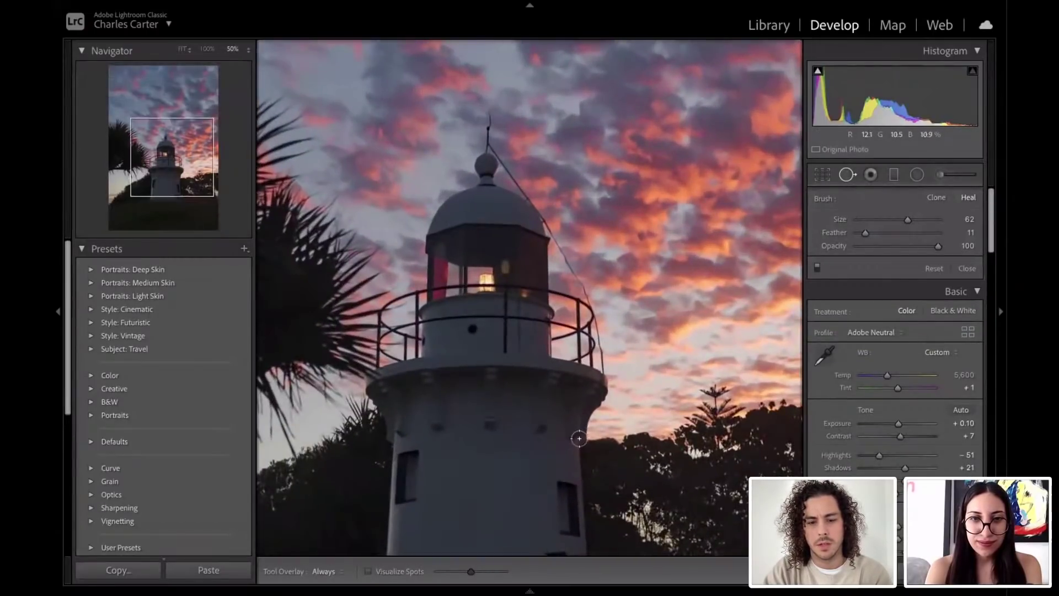
{"action": "left_click_drag", "start_coordinate": [578, 436], "coordinate": [578, 261]}
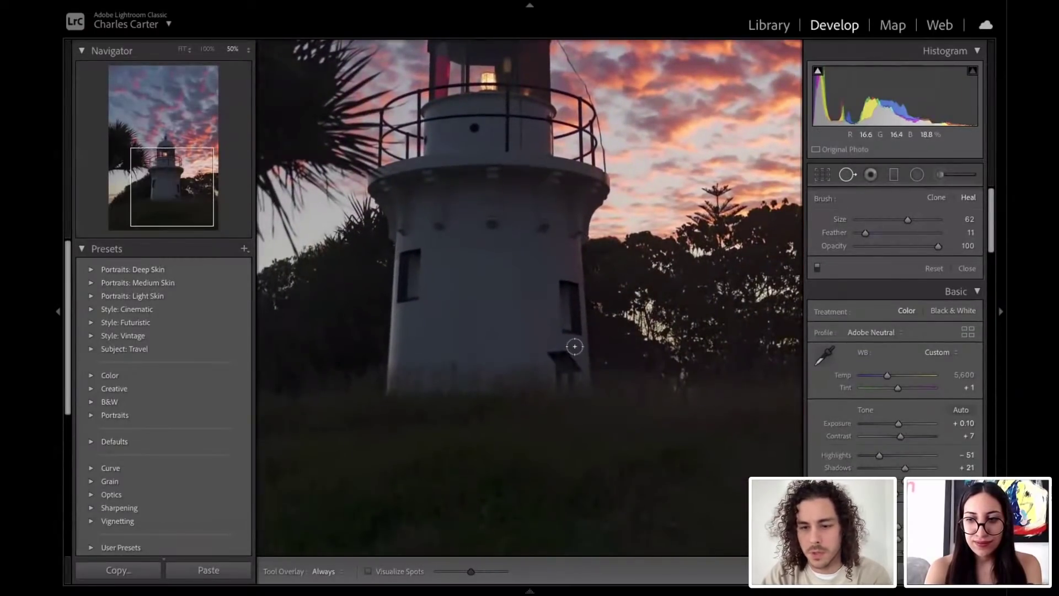
{"action": "scroll", "coordinate": [572, 346], "scroll_direction": "up", "scroll_amount": 3}
{"action": "left_click_drag", "start_coordinate": [554, 356], "coordinate": [566, 387]}
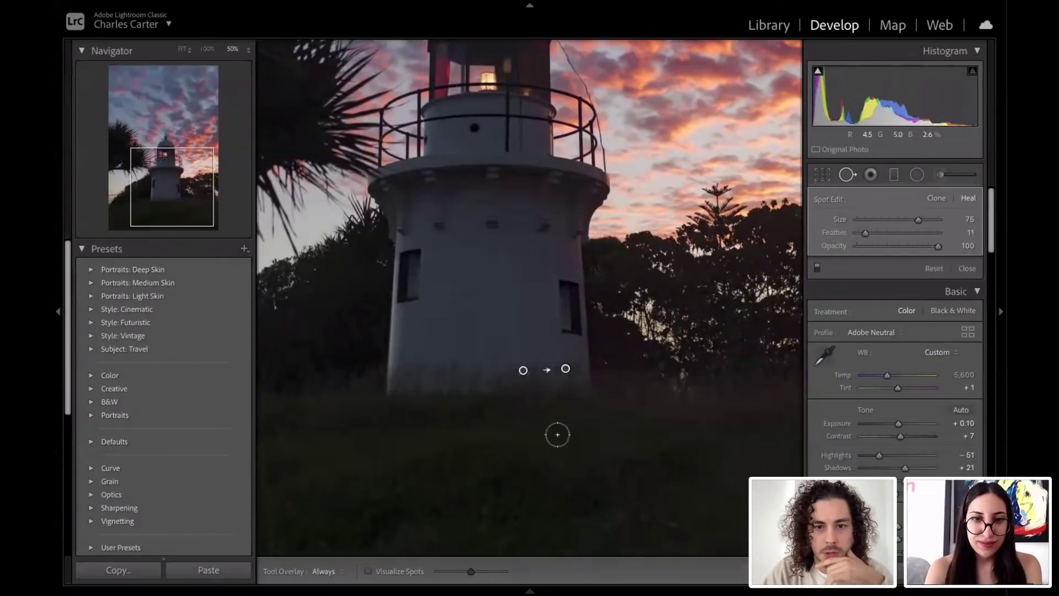
{"action": "key", "text": "q"}
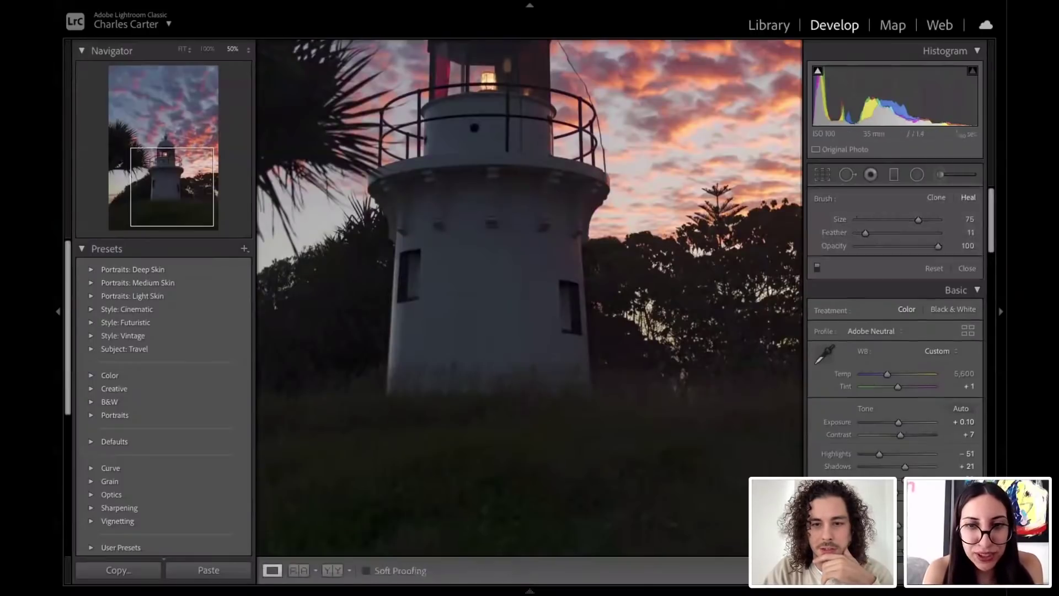
Step: Compare the whole lighthouse photo before and after the edits several times
{"action": "key", "text": "ctrl+minus"}
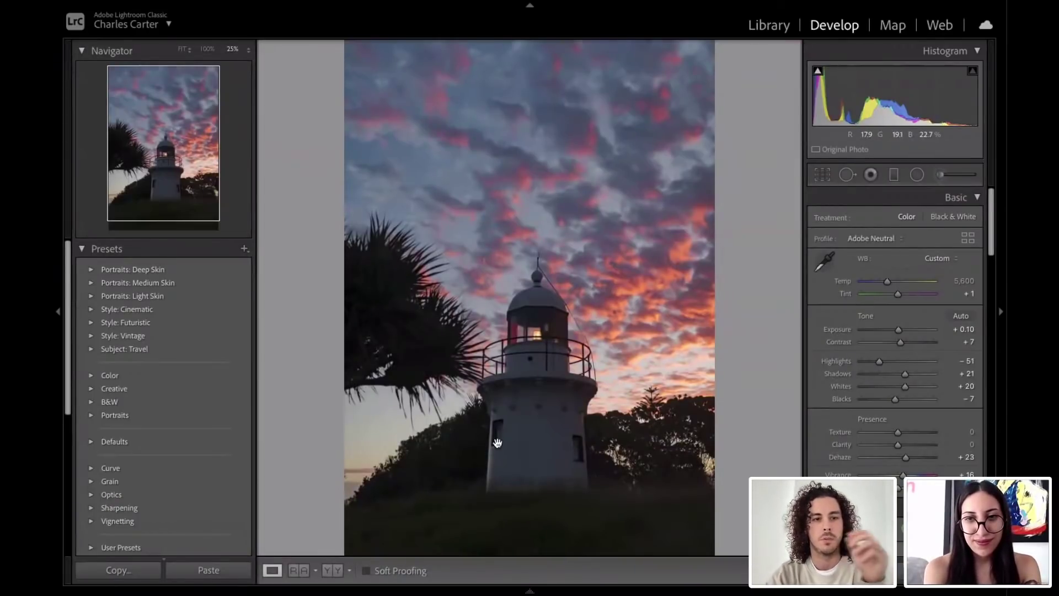
{"action": "left_click_drag", "start_coordinate": [594, 415], "coordinate": [610, 395]}
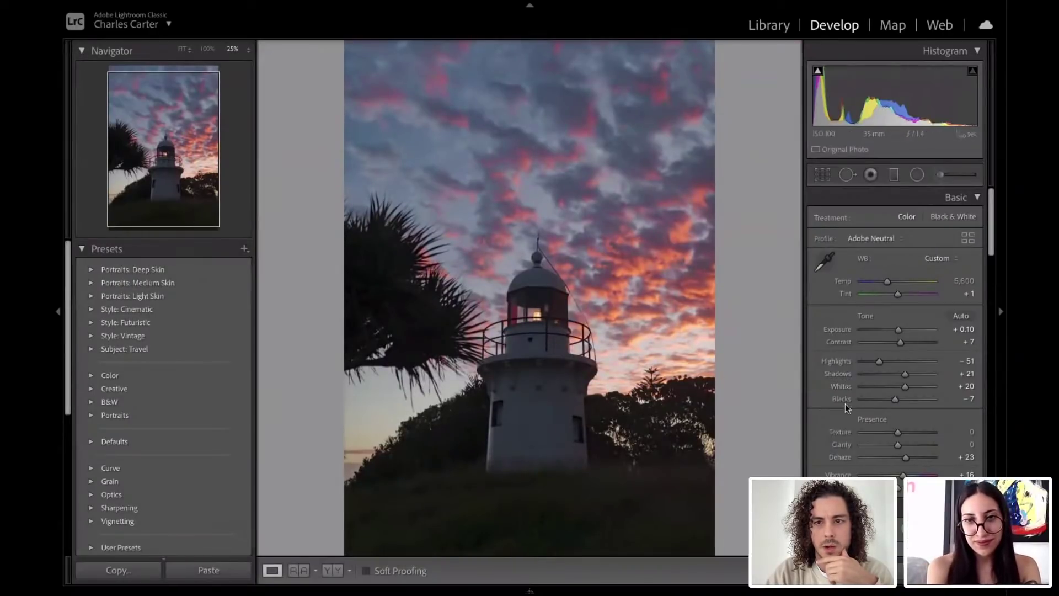
{"action": "scroll", "coordinate": [845, 407], "scroll_direction": "down", "scroll_amount": 1}
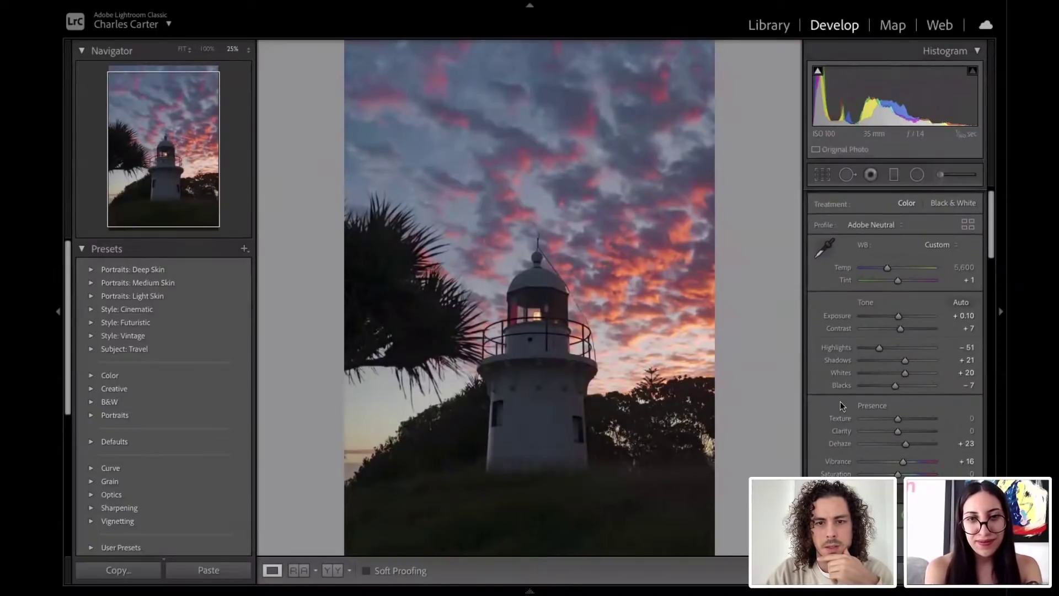
{"action": "scroll", "coordinate": [839, 406], "scroll_direction": "up", "scroll_amount": 1}
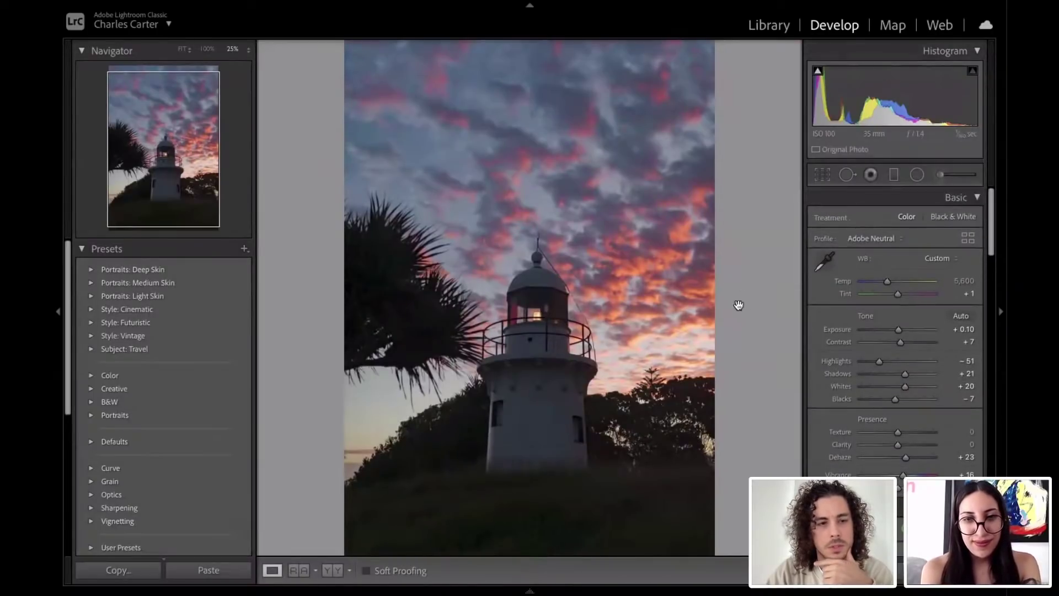
{"action": "key", "text": "backslash"}
{"action": "key", "text": "backslash"}
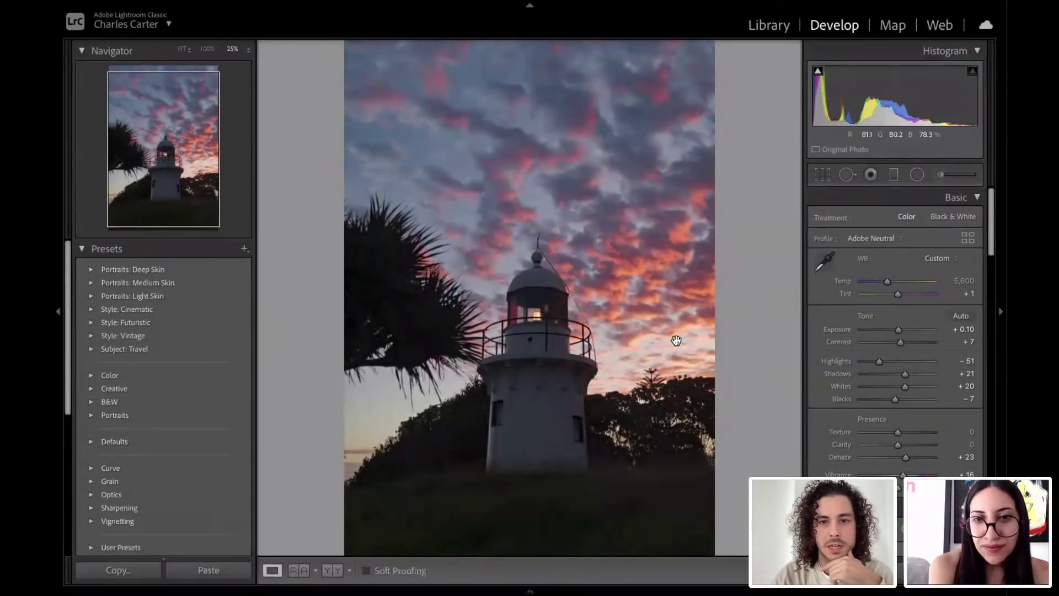
{"action": "key", "text": "backslash"}
{"action": "key", "text": "backslash"}
{"action": "key", "text": "backslash"}
{"action": "key", "text": "backslash"}
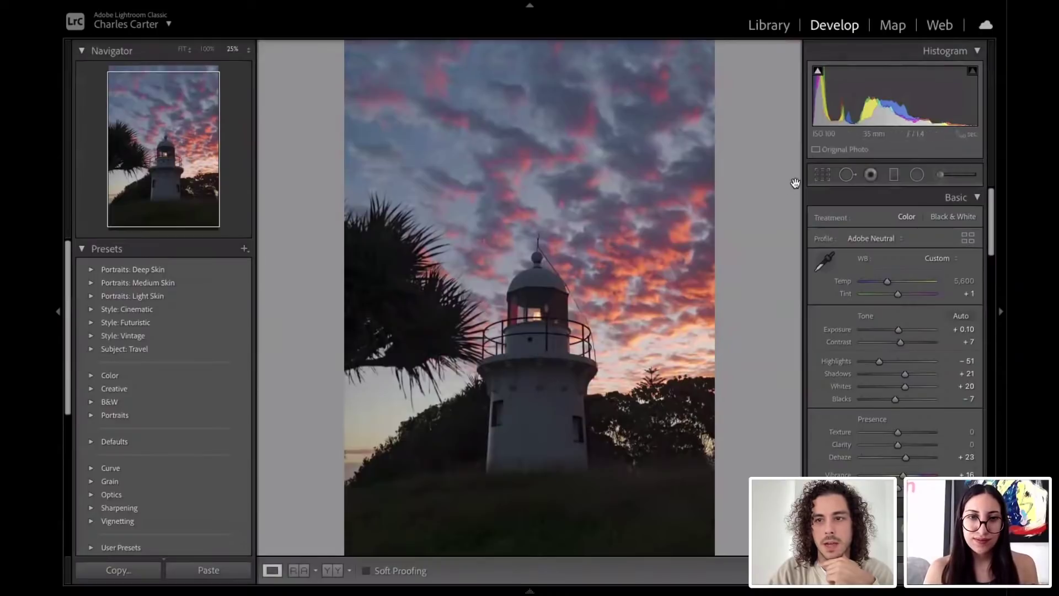
Step: Start an Adjustment Brush mask on the lighthouse's lantern room, with brush flow and density at 100 and Auto Mask on
{"action": "left_click", "coordinate": [941, 175]}
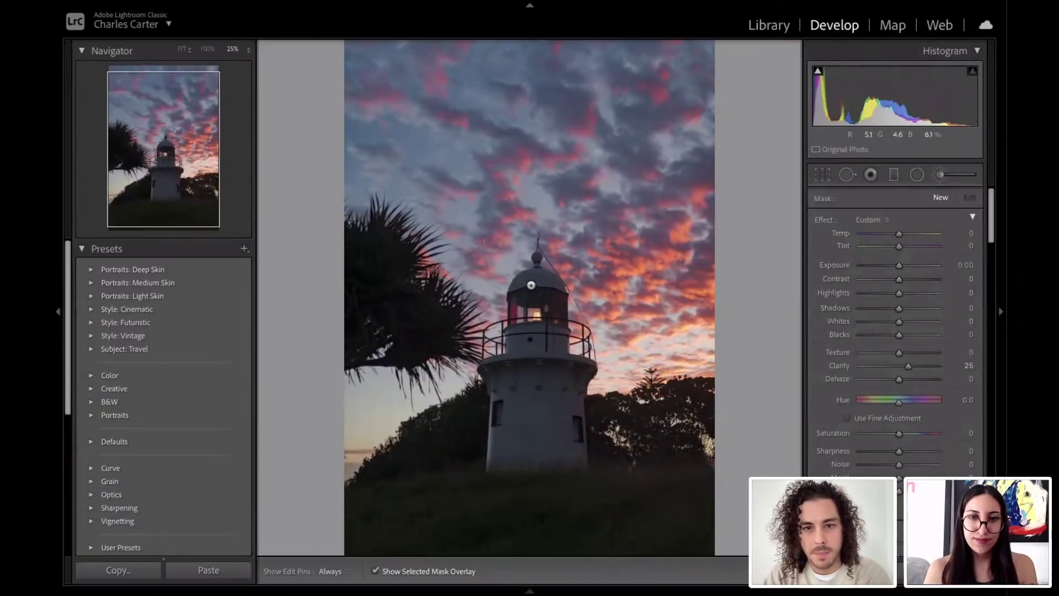
{"action": "key", "text": "h"}
{"action": "key", "text": "h"}
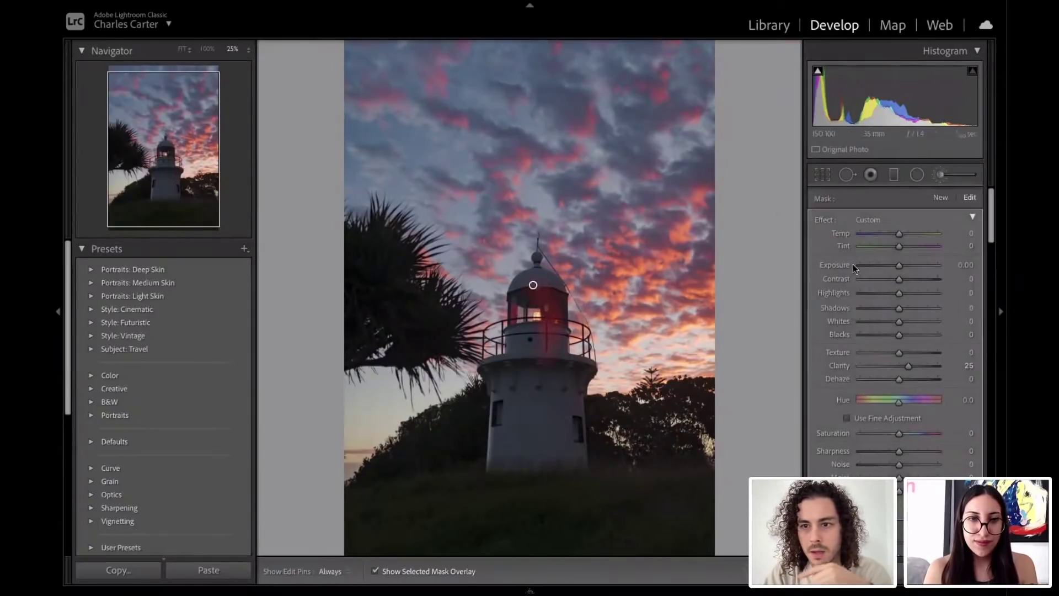
{"action": "scroll", "coordinate": [858, 309], "scroll_direction": "down", "scroll_amount": 5}
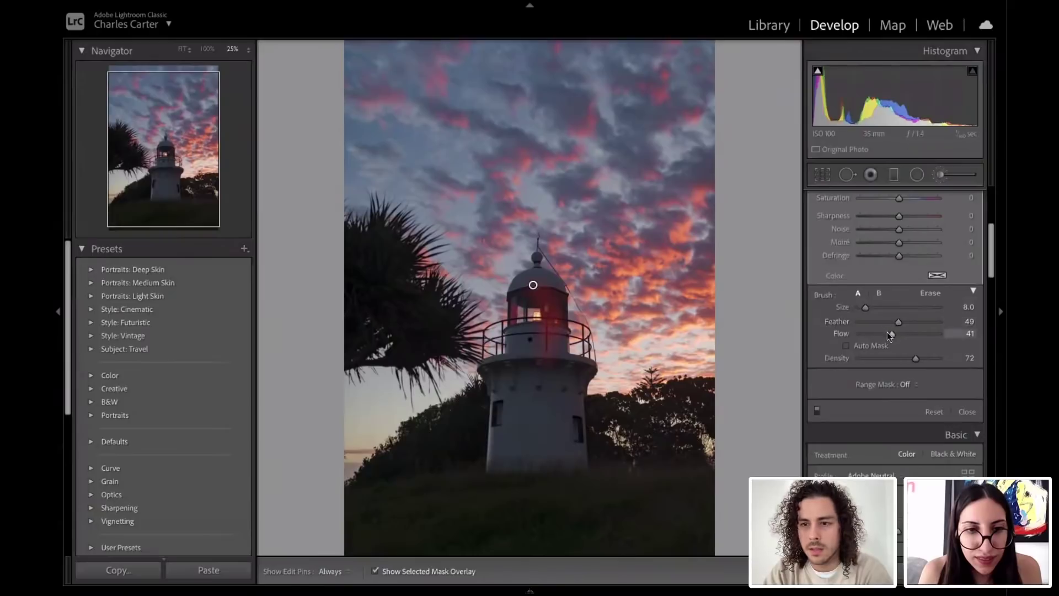
{"action": "mouse_move", "coordinate": [889, 333]}
{"action": "left_mouse_down"}
{"action": "mouse_move", "coordinate": [936, 334]}
{"action": "mouse_move", "coordinate": [920, 359]}
{"action": "mouse_move", "coordinate": [932, 360]}
{"action": "left_mouse_up"}
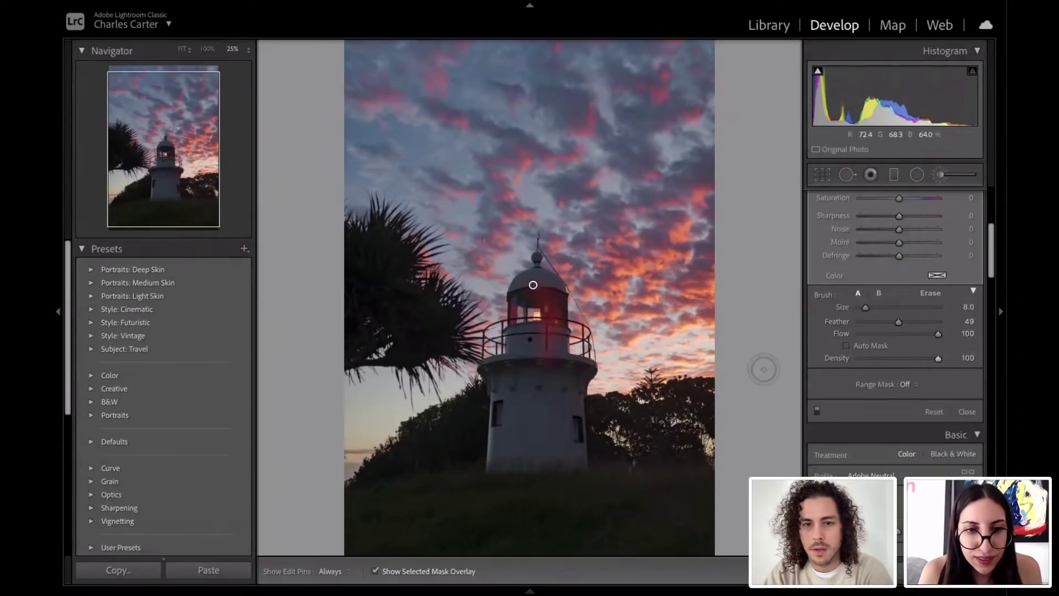
{"action": "left_click", "coordinate": [845, 345]}
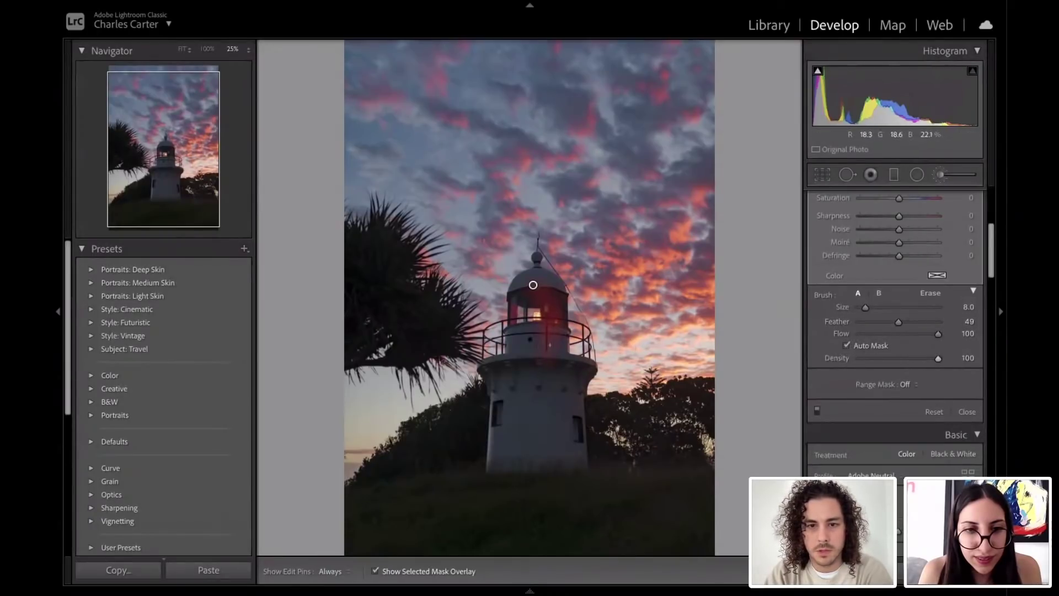
Step: Paint the mask over the lighthouse's tower, dome and finial, reducing the brush size to 5 for the finer areas
{"action": "key", "text": "h"}
{"action": "mouse_move", "coordinate": [534, 337]}
{"action": "left_mouse_down"}
{"action": "mouse_move", "coordinate": [536, 402]}
{"action": "mouse_move", "coordinate": [584, 369]}
{"action": "mouse_move", "coordinate": [571, 413]}
{"action": "mouse_move", "coordinate": [579, 444]}
{"action": "mouse_move", "coordinate": [504, 446]}
{"action": "mouse_move", "coordinate": [512, 358]}
{"action": "mouse_move", "coordinate": [541, 300]}
{"action": "mouse_move", "coordinate": [519, 291]}
{"action": "mouse_move", "coordinate": [549, 292]}
{"action": "mouse_move", "coordinate": [525, 284]}
{"action": "mouse_move", "coordinate": [541, 279]}
{"action": "mouse_move", "coordinate": [476, 269]}
{"action": "mouse_move", "coordinate": [514, 297]}
{"action": "left_mouse_up"}
{"action": "key", "text": "bracketleft"}
{"action": "key", "text": "bracketleft"}
{"action": "key", "text": "bracketleft"}
{"action": "key", "text": "bracketleft"}
{"action": "key", "text": "bracketleft"}
{"action": "key", "text": "z"}
{"action": "key", "text": "h"}
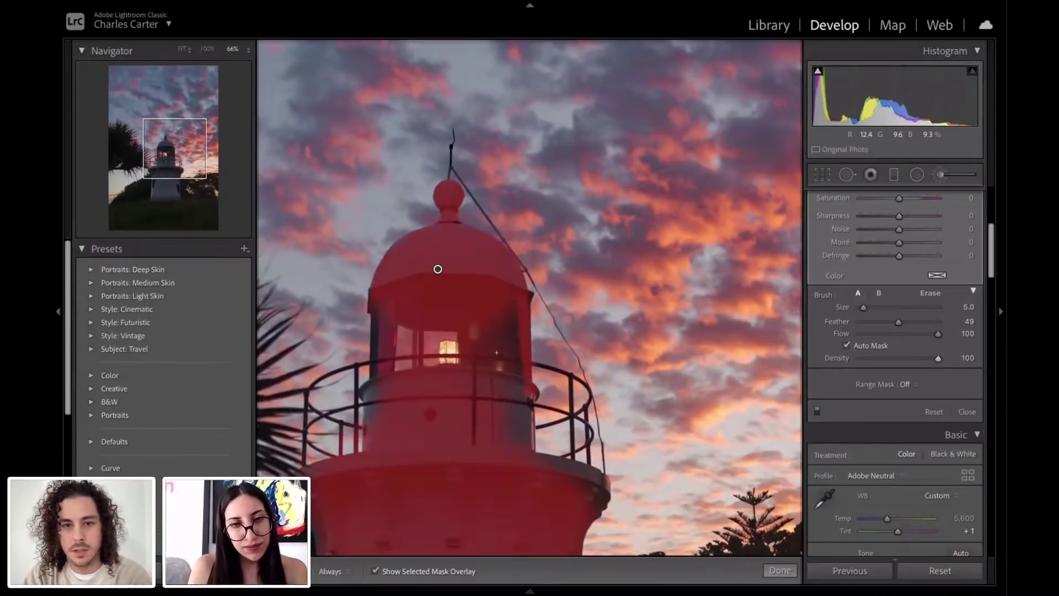
Step: Fill the mask gaps in the lantern room and along the gallery ledge with brush sizes 8 and 6
{"action": "key", "text": "h"}
{"action": "scroll", "coordinate": [437, 269], "scroll_direction": "up", "scroll_amount": 3}
{"action": "key", "text": "h"}
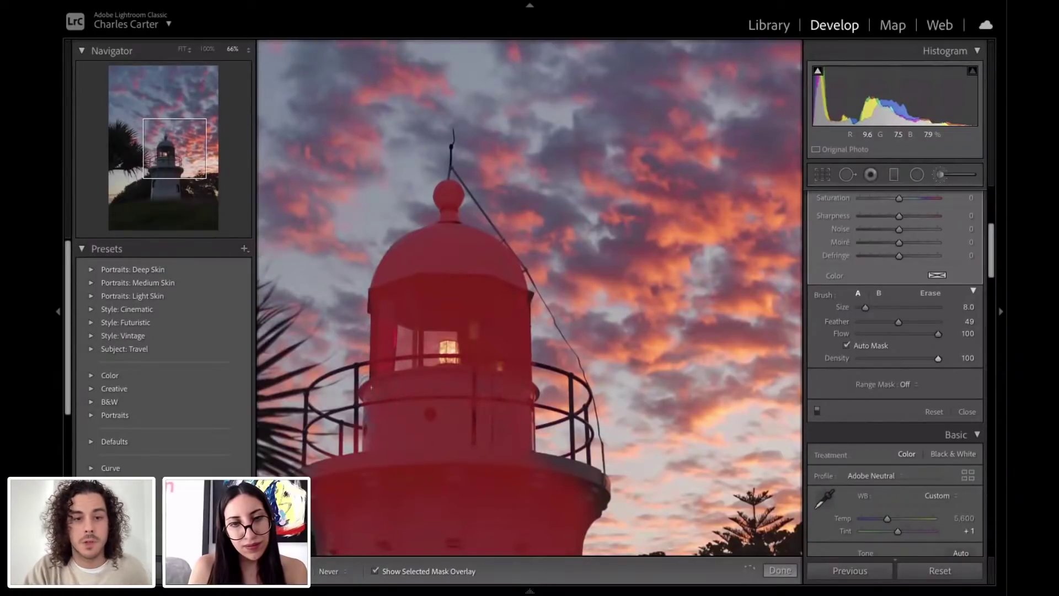
{"action": "key", "text": "h"}
{"action": "scroll", "coordinate": [860, 289], "scroll_direction": "up", "scroll_amount": 5}
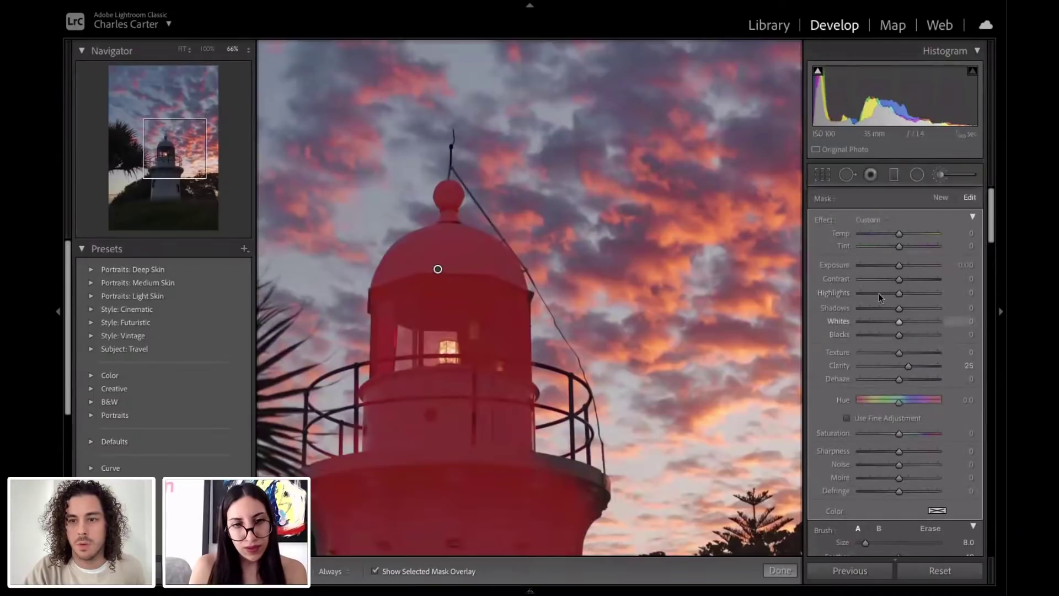
{"action": "scroll", "coordinate": [476, 417], "scroll_direction": "down", "scroll_amount": 2}
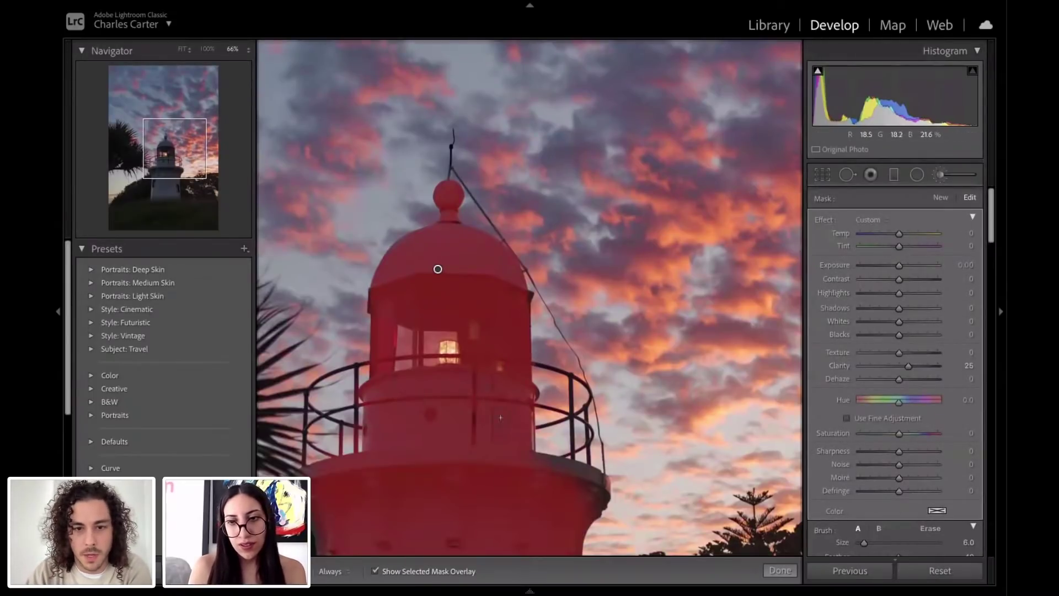
{"action": "key", "text": "h"}
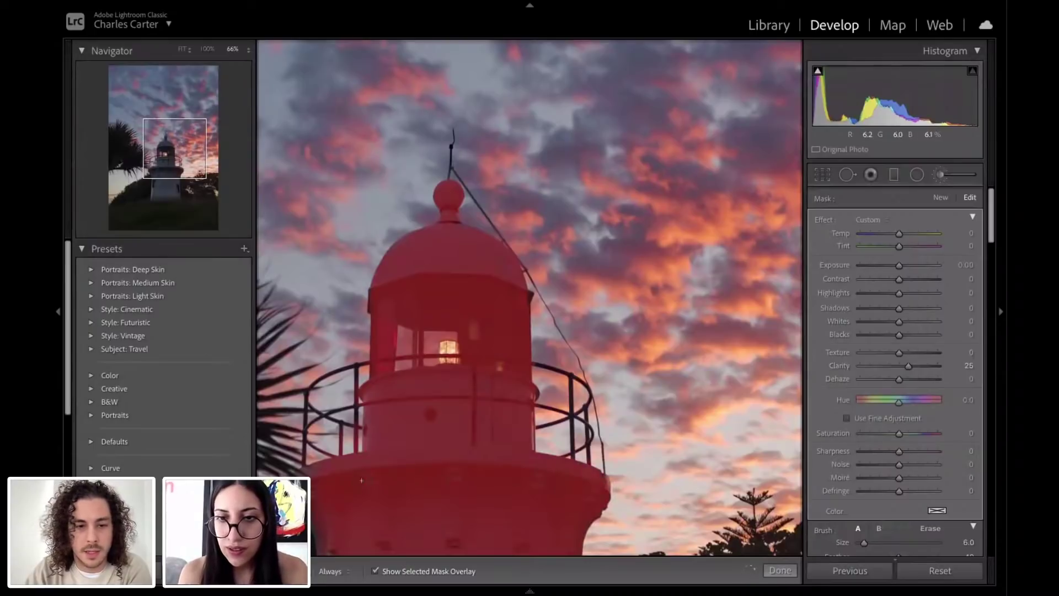
{"action": "key", "text": "h"}
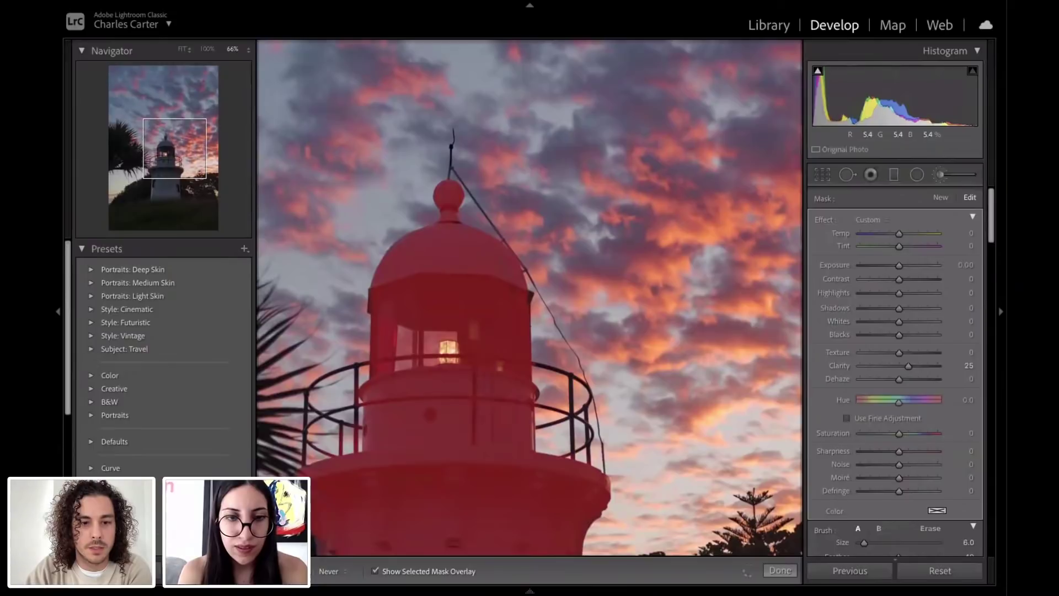
{"action": "key", "text": "h"}
{"action": "key", "text": "h"}
{"action": "key", "text": "h"}
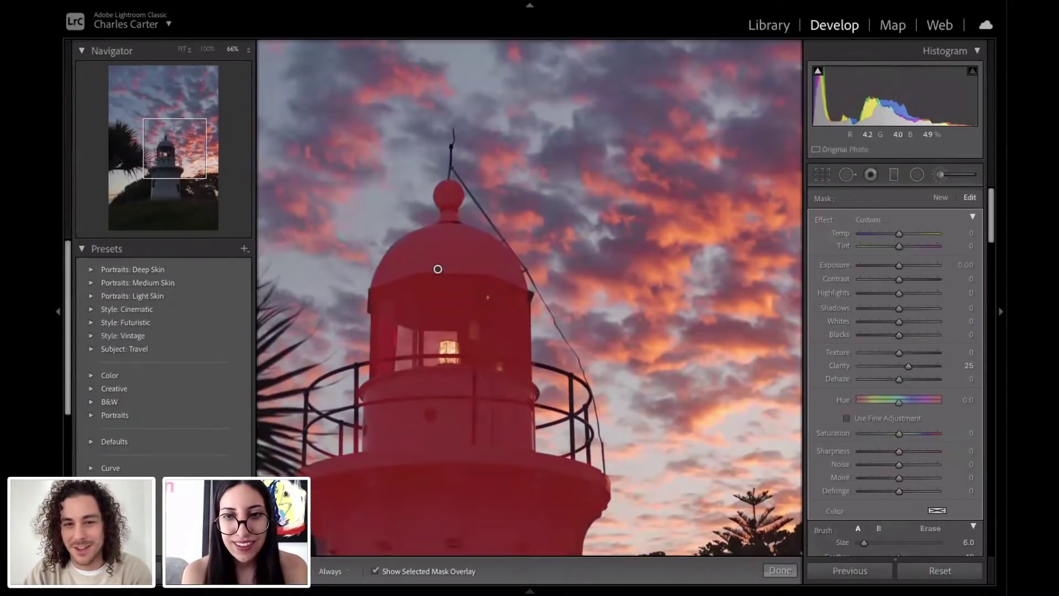
{"action": "key", "text": "h"}
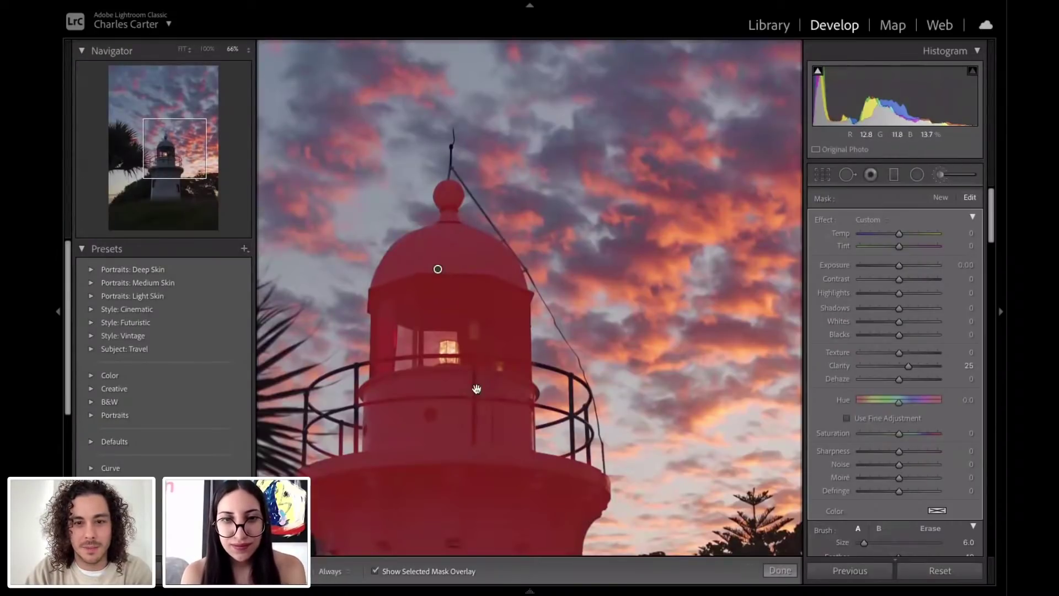
Step: Fill the unmasked patch on the tower wall and paint over the left window with a brush of size 12
{"action": "left_click_drag", "start_coordinate": [478, 386], "coordinate": [503, 213]}
{"action": "key", "text": "h"}
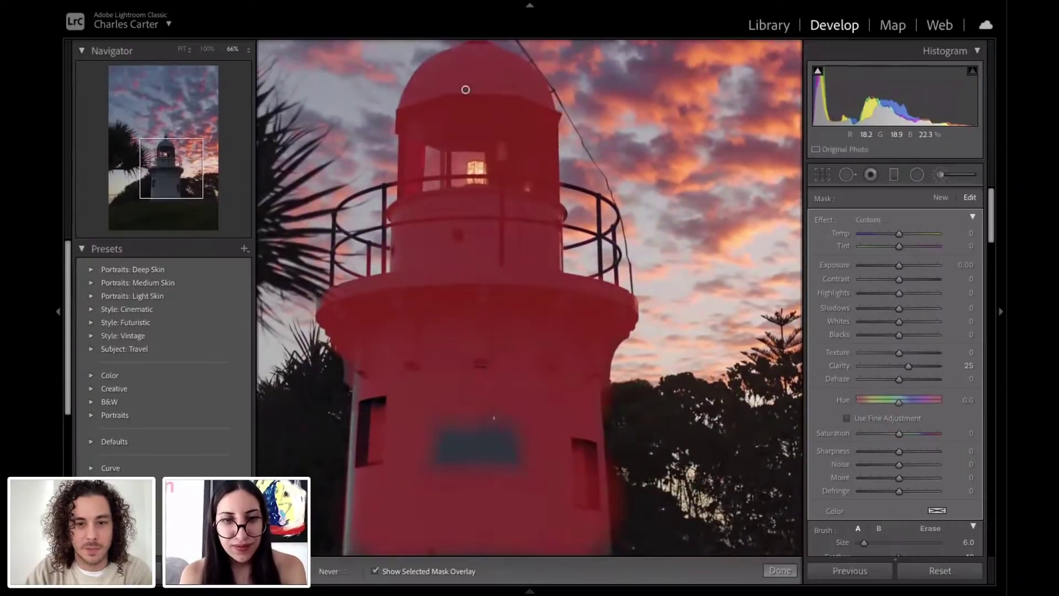
{"action": "mouse_move", "coordinate": [481, 436]}
{"action": "left_mouse_down"}
{"action": "mouse_move", "coordinate": [519, 446]}
{"action": "mouse_move", "coordinate": [490, 455]}
{"action": "mouse_move", "coordinate": [487, 426]}
{"action": "mouse_move", "coordinate": [447, 442]}
{"action": "left_mouse_up"}
{"action": "key", "text": "bracketright"}
{"action": "key", "text": "bracketright"}
{"action": "key", "text": "h"}
{"action": "left_click_drag", "start_coordinate": [390, 422], "coordinate": [377, 456]}
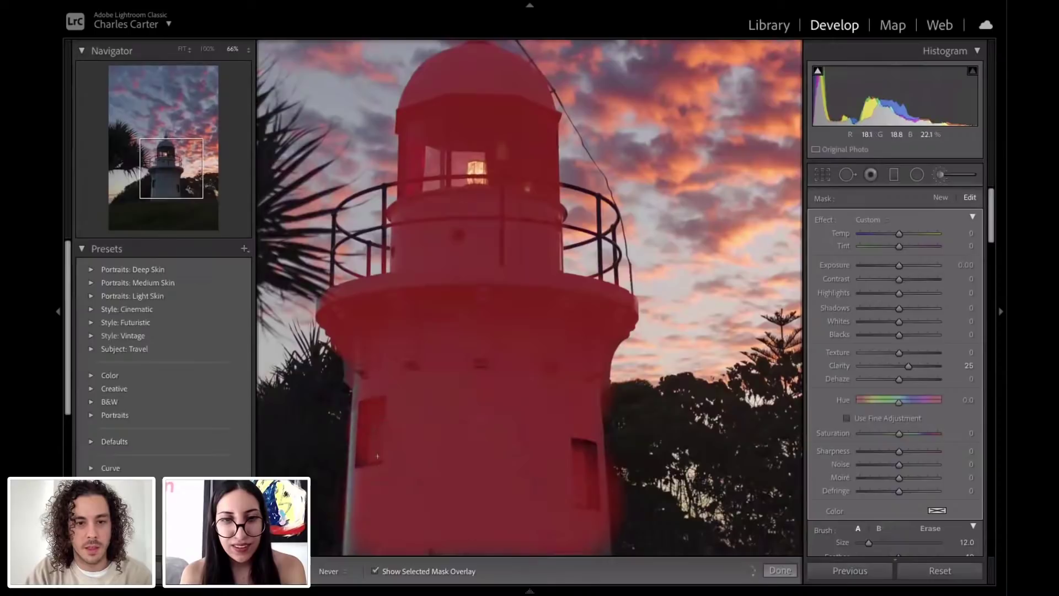
Step: Extend the mask over the tower's right window and down its left edge to the grass
{"action": "scroll", "coordinate": [489, 272], "scroll_direction": "down", "scroll_amount": 5}
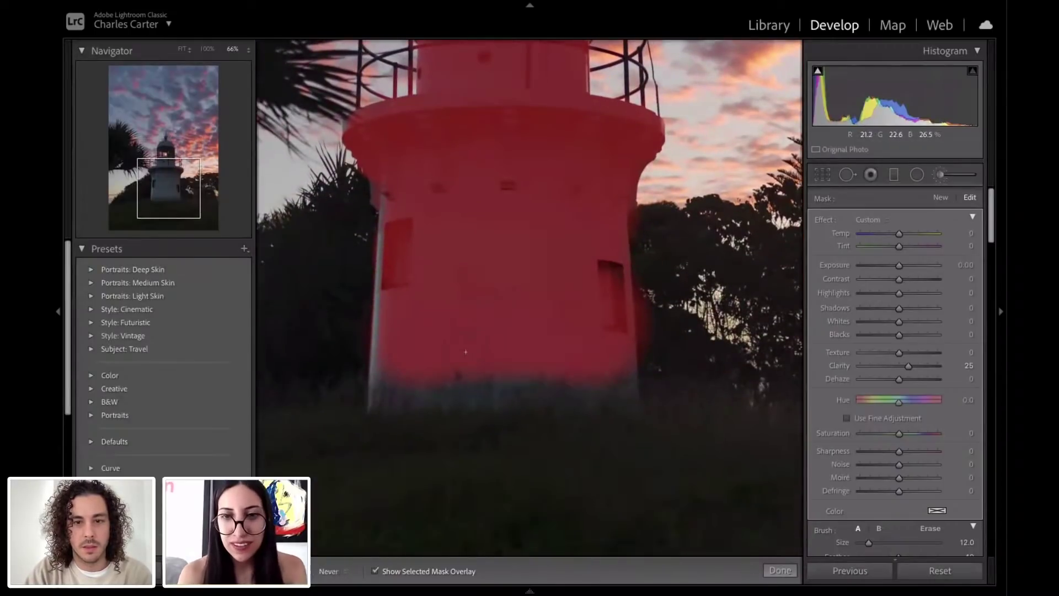
{"action": "left_click_drag", "start_coordinate": [601, 288], "coordinate": [608, 293]}
{"action": "mouse_move", "coordinate": [395, 221]}
{"action": "left_mouse_down"}
{"action": "mouse_move", "coordinate": [388, 192]}
{"action": "mouse_move", "coordinate": [398, 222]}
{"action": "mouse_move", "coordinate": [373, 381]}
{"action": "mouse_move", "coordinate": [383, 213]}
{"action": "left_mouse_up"}
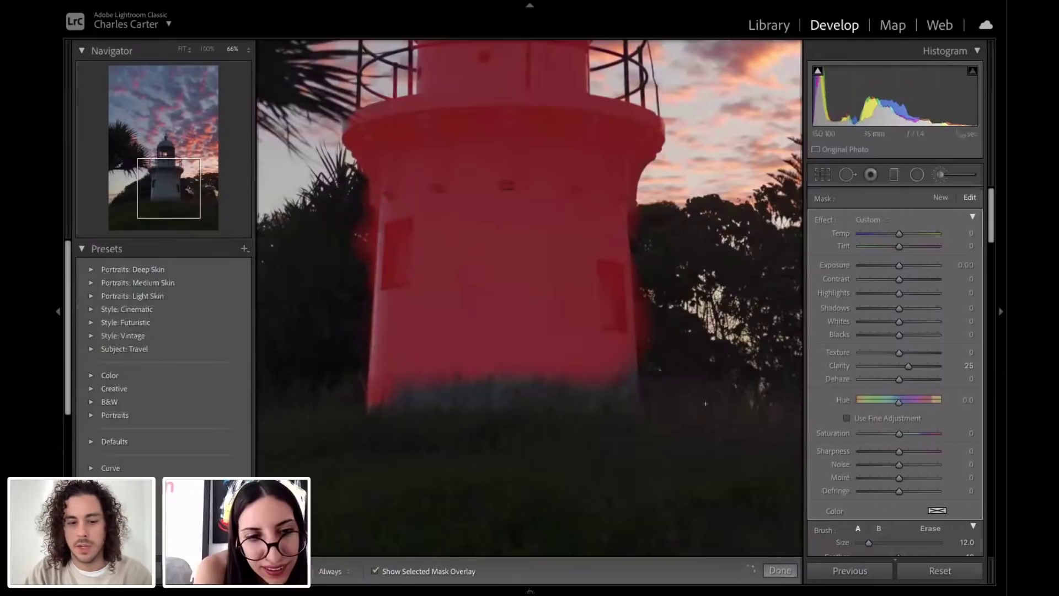
Step: Erase the mask spill outside the tower's left and right edges, reducing the erase brush size to 9
{"action": "key", "text": "alt"}
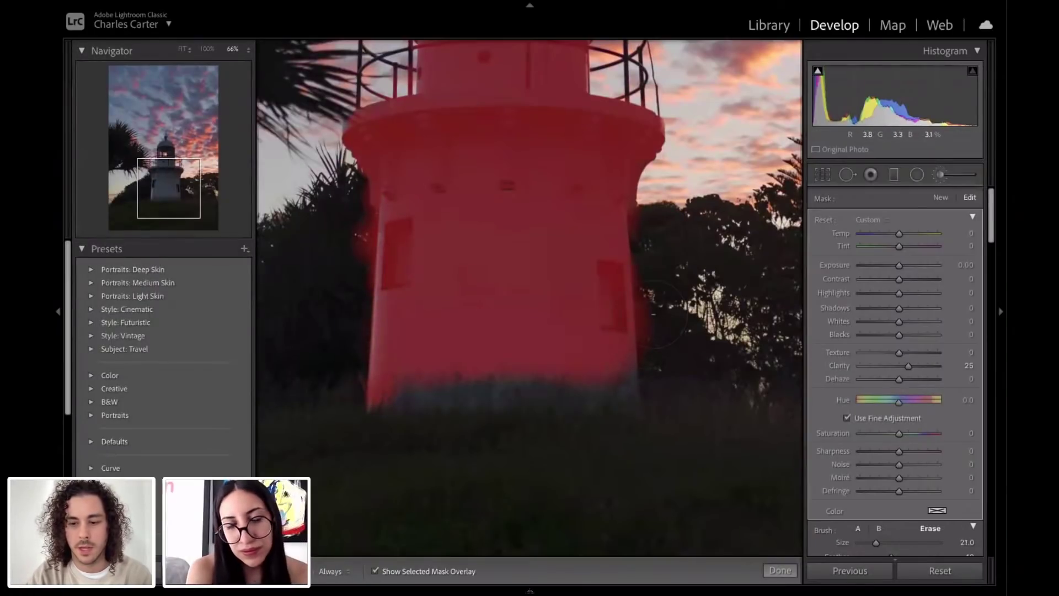
{"action": "scroll", "coordinate": [656, 313], "scroll_direction": "down", "scroll_amount": 4}
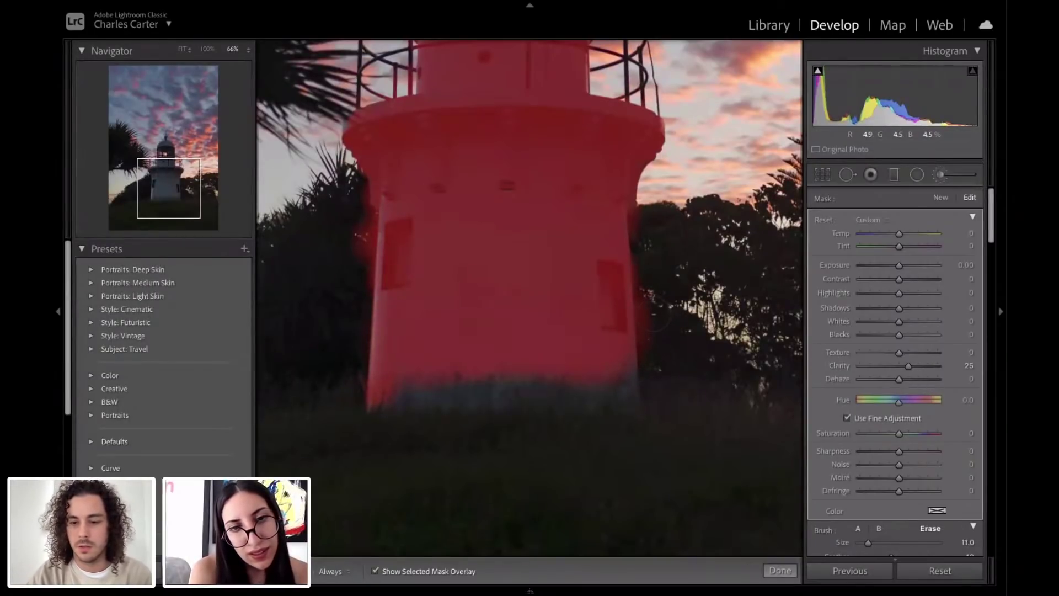
{"action": "key", "text": "h"}
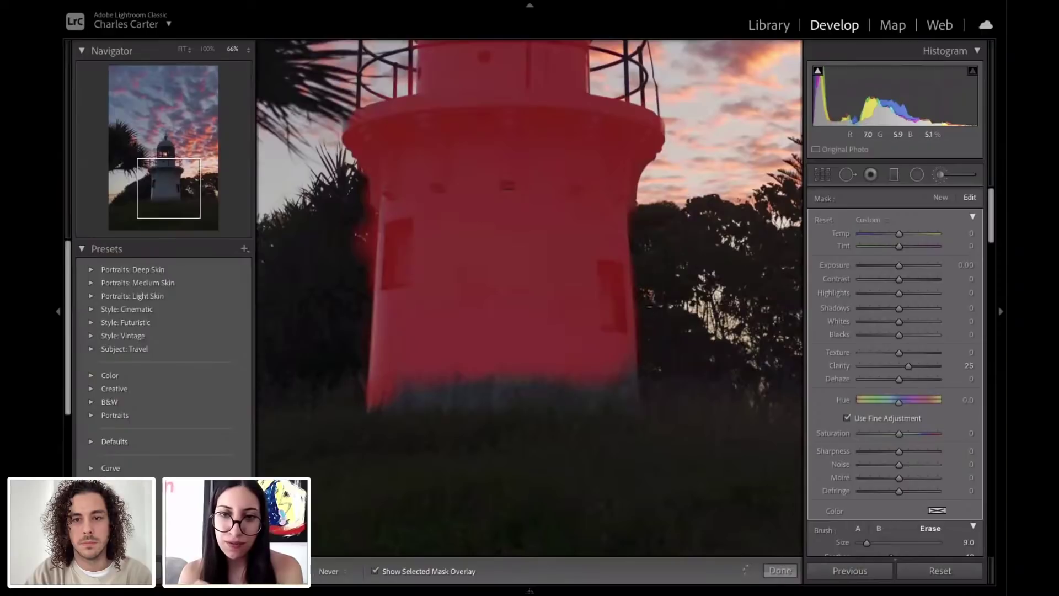
{"action": "key", "text": "h"}
{"action": "key", "text": "h"}
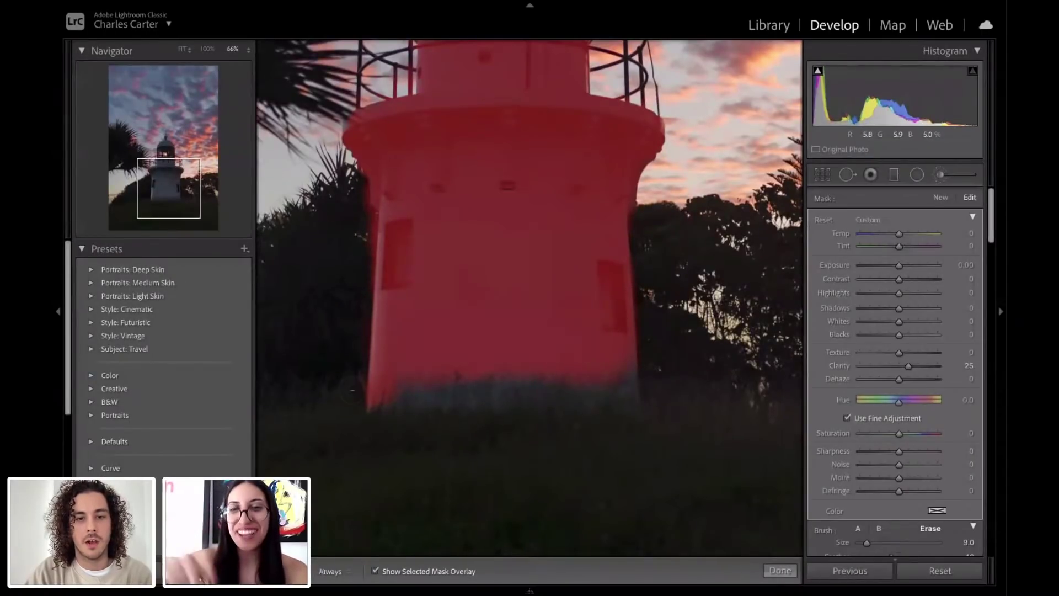
{"action": "key", "text": "h"}
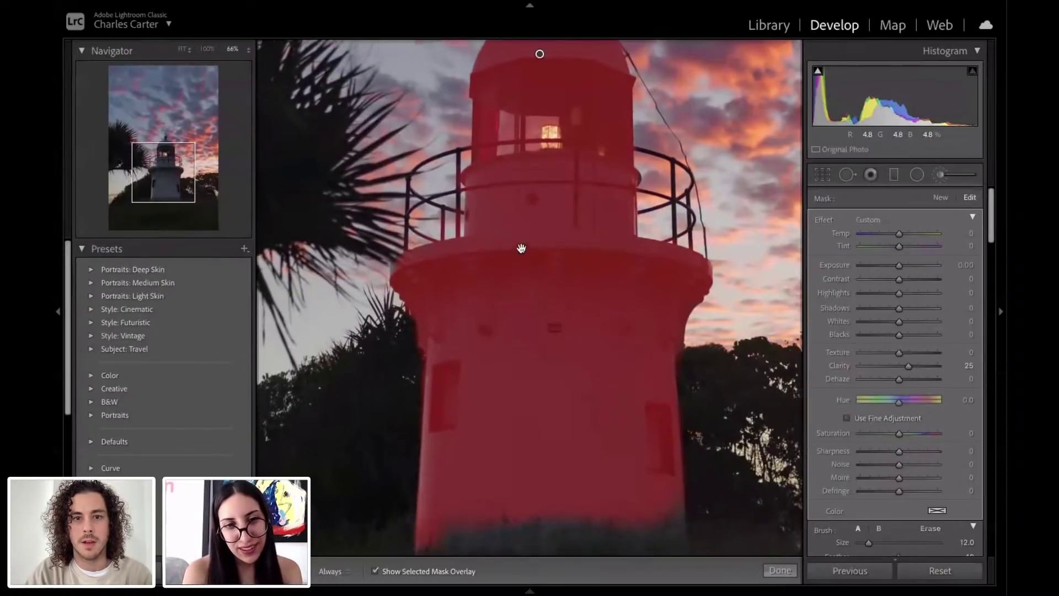
{"action": "mouse_move", "coordinate": [538, 52]}
{"action": "left_mouse_down"}
{"action": "mouse_move", "coordinate": [529, 165]}
{"action": "mouse_move", "coordinate": [530, 138]}
{"action": "left_mouse_up"}
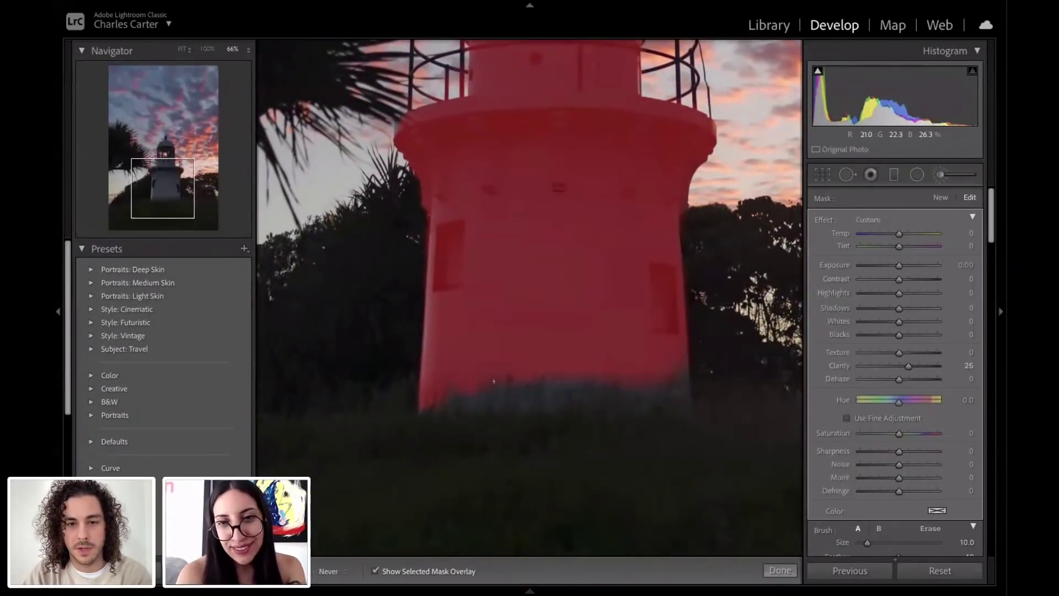
Step: Fill the unmasked strip along the tower's base down to the grass and hide the mask overlay
{"action": "left_click_drag", "start_coordinate": [546, 388], "coordinate": [470, 384]}
{"action": "mouse_move", "coordinate": [548, 381]}
{"action": "left_mouse_down"}
{"action": "mouse_move", "coordinate": [651, 386]}
{"action": "mouse_move", "coordinate": [669, 367]}
{"action": "left_mouse_up"}
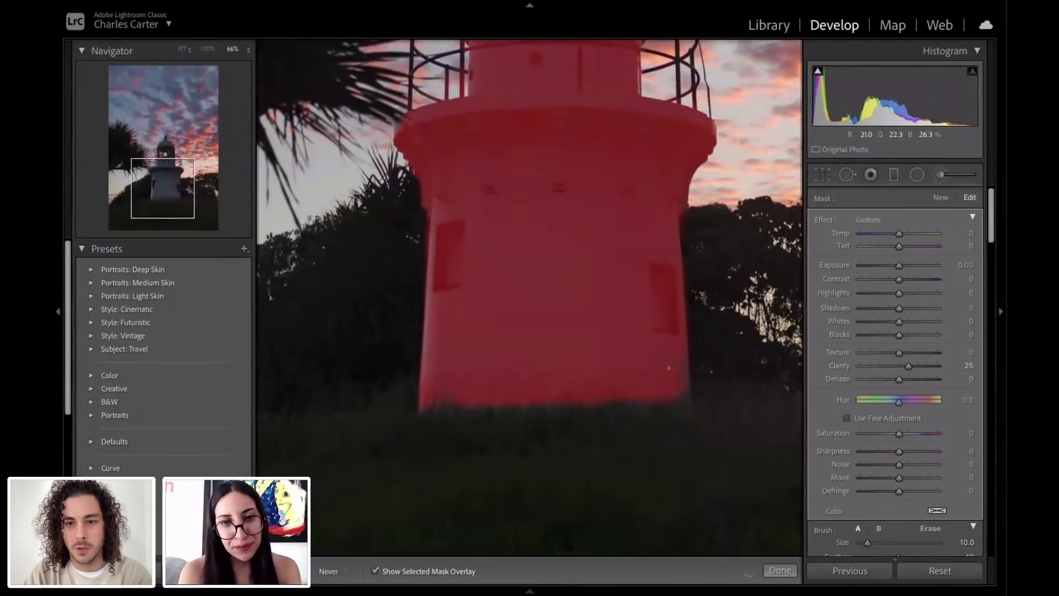
{"action": "scroll", "coordinate": [595, 315], "scroll_direction": "down", "scroll_amount": 3}
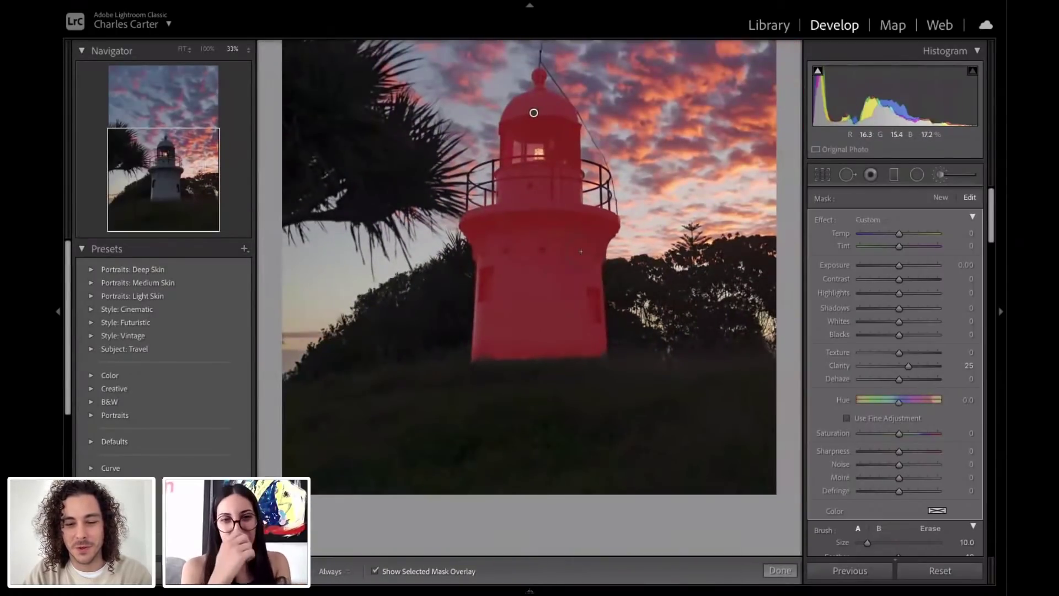
{"action": "key", "text": "o"}
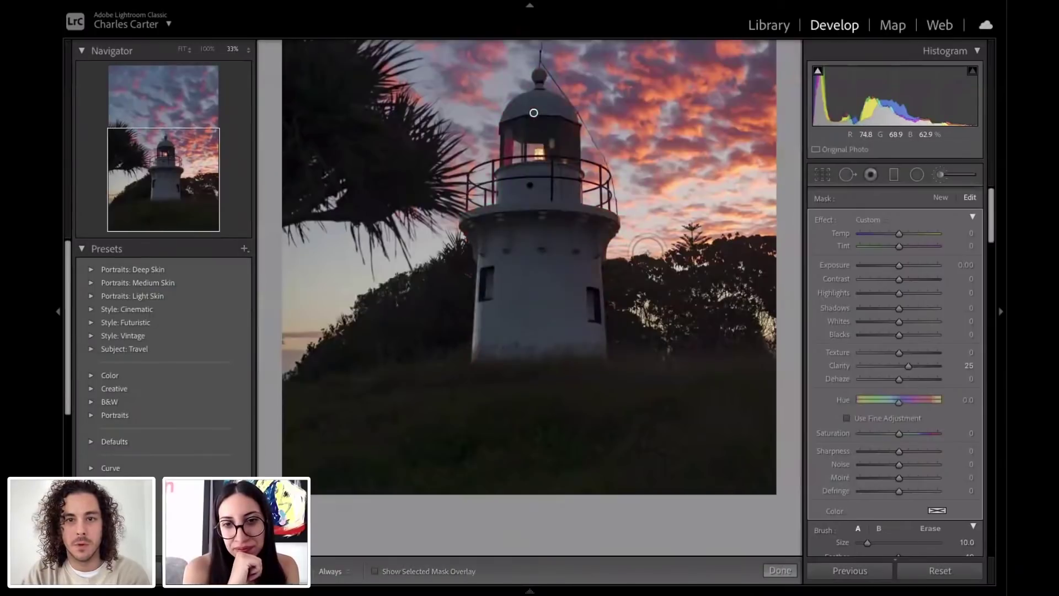
{"action": "scroll", "coordinate": [568, 302], "scroll_direction": "up", "scroll_amount": 2}
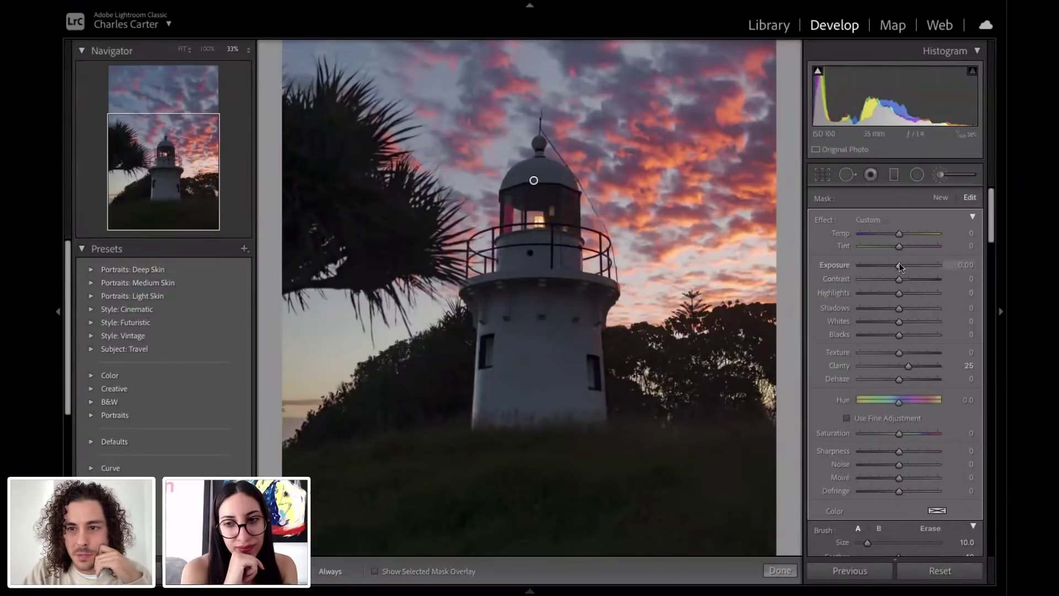
Step: Set the lighthouse mask's Exposure to 0.77, Highlights to 45, Temp to 5 and Tint to -8
{"action": "left_click_drag", "start_coordinate": [899, 265], "coordinate": [915, 292]}
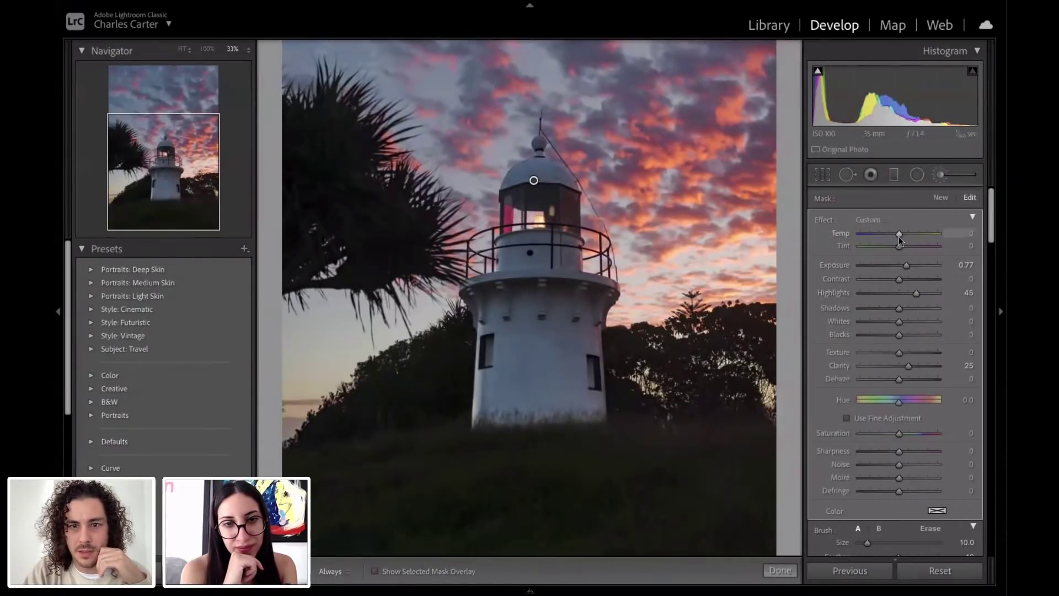
{"action": "mouse_move", "coordinate": [899, 236]}
{"action": "left_mouse_down"}
{"action": "mouse_move", "coordinate": [917, 238]}
{"action": "mouse_move", "coordinate": [900, 238]}
{"action": "mouse_move", "coordinate": [906, 249]}
{"action": "mouse_move", "coordinate": [892, 243]}
{"action": "left_mouse_up"}
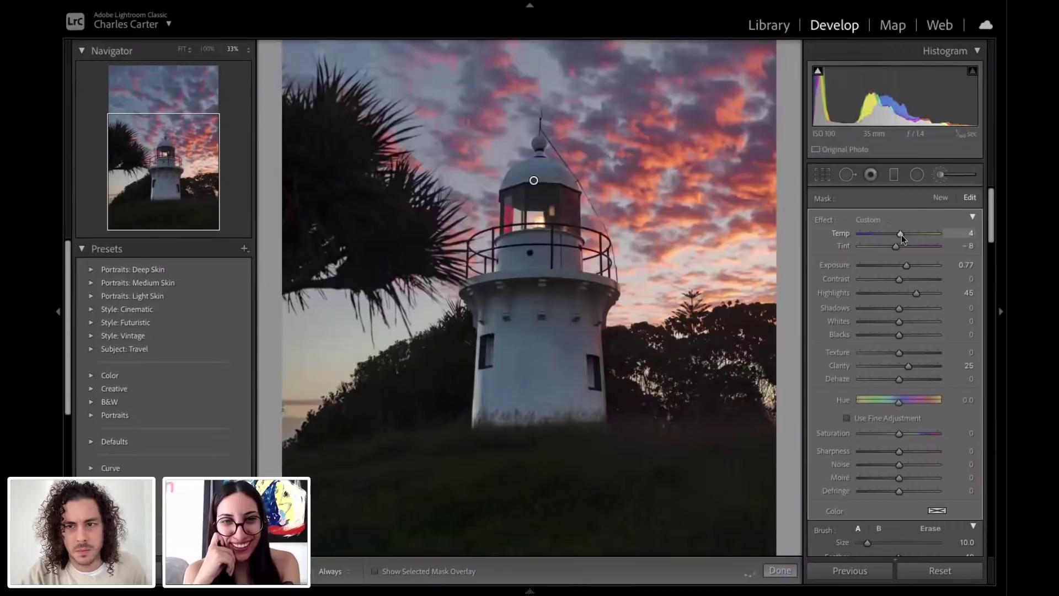
{"action": "left_click_drag", "start_coordinate": [901, 234], "coordinate": [901, 234]}
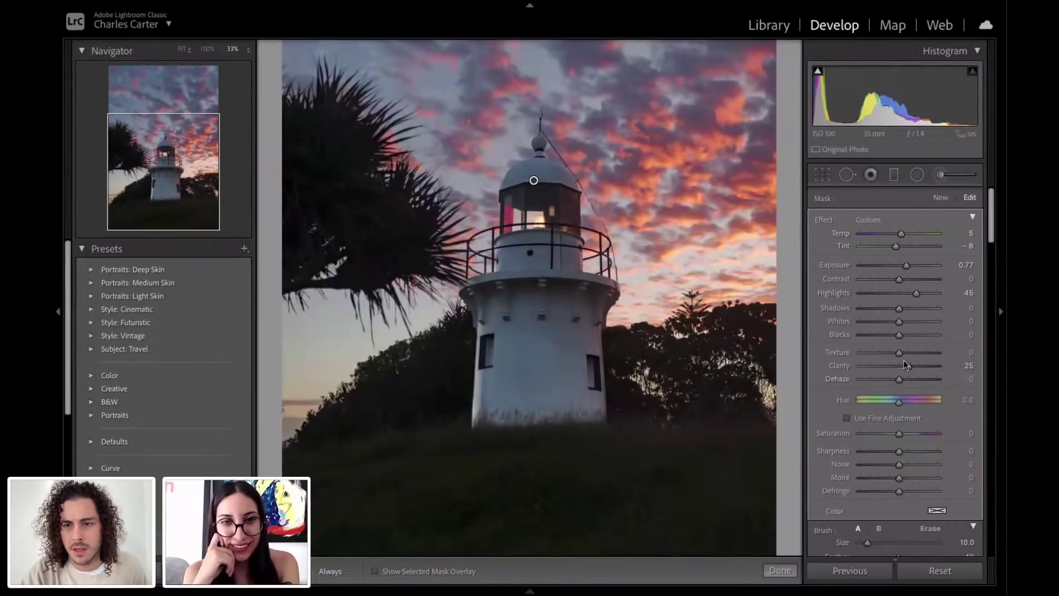
Step: Set the lighthouse mask's Clarity to 26 and Whites to 11, and fit the whole photo in view
{"action": "left_click_drag", "start_coordinate": [905, 364], "coordinate": [910, 363]}
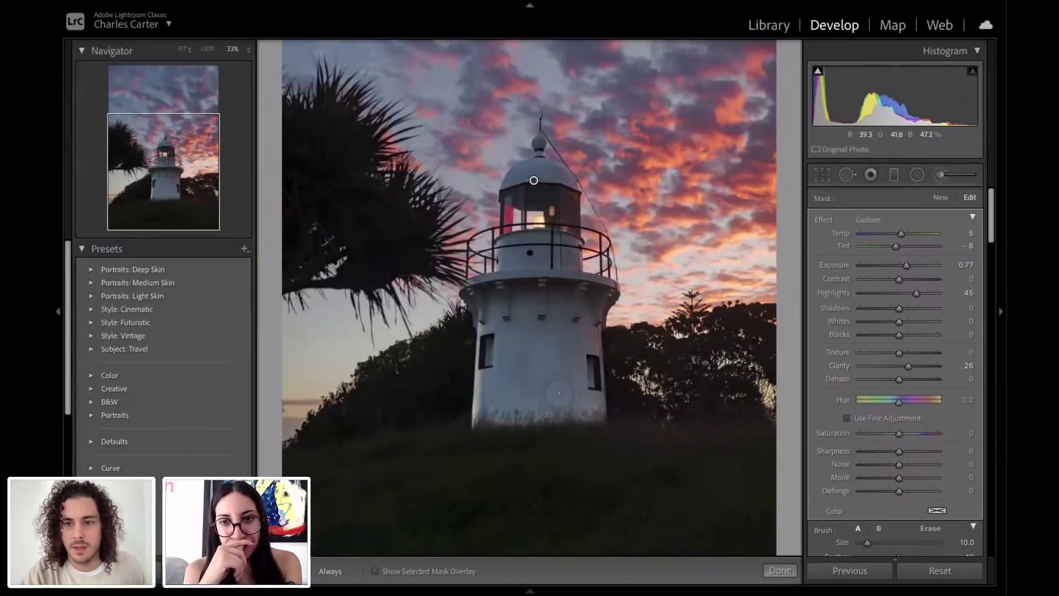
{"action": "mouse_move", "coordinate": [899, 322]}
{"action": "left_mouse_down"}
{"action": "mouse_move", "coordinate": [917, 322]}
{"action": "mouse_move", "coordinate": [902, 330]}
{"action": "left_mouse_up"}
{"action": "key", "text": "ctrl+minus"}
{"action": "key", "text": "ctrl+minus"}
{"action": "key", "text": "ctrl+minus"}
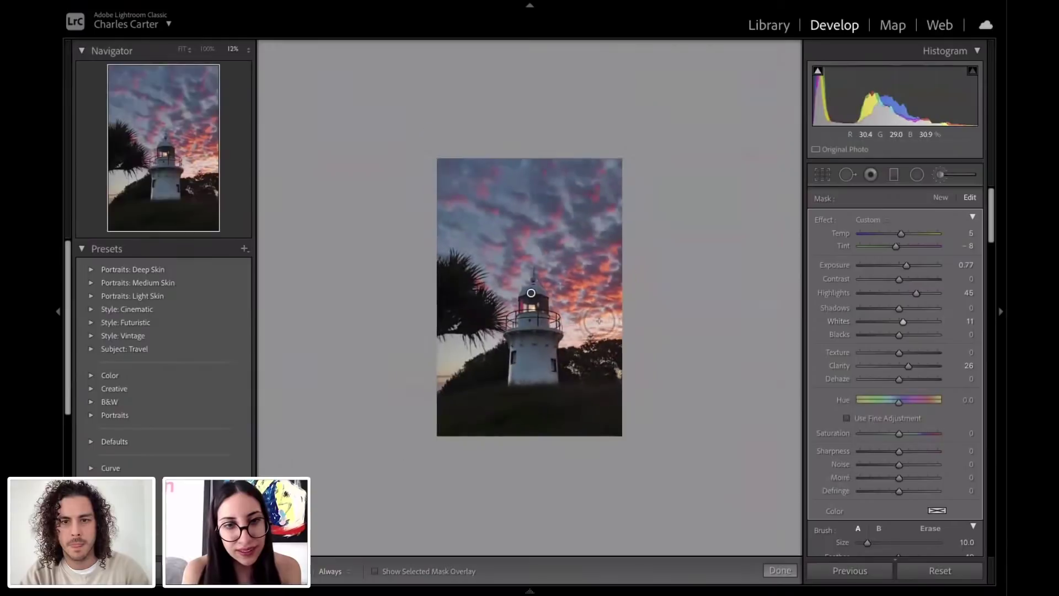
{"action": "key", "text": "ctrl+equal"}
{"action": "key", "text": "ctrl+equal"}
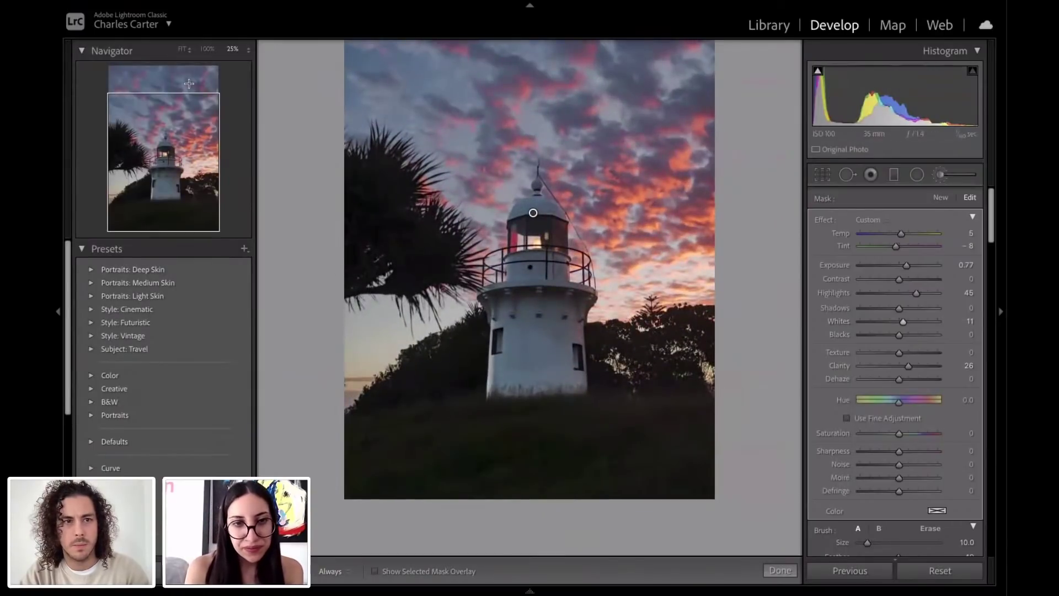
{"action": "left_click", "coordinate": [184, 50]}
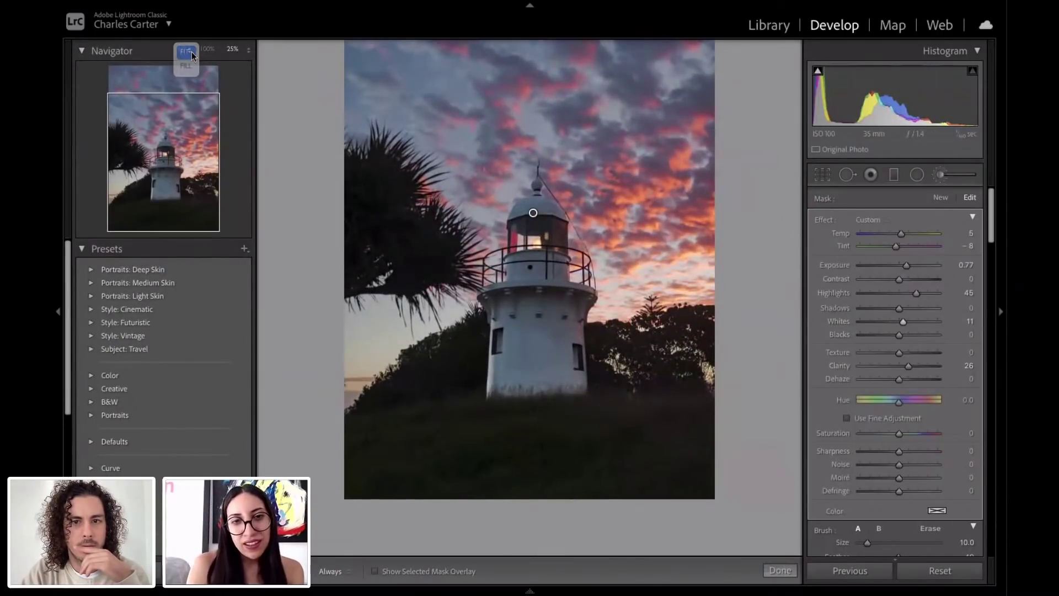
{"action": "left_click", "coordinate": [187, 52]}
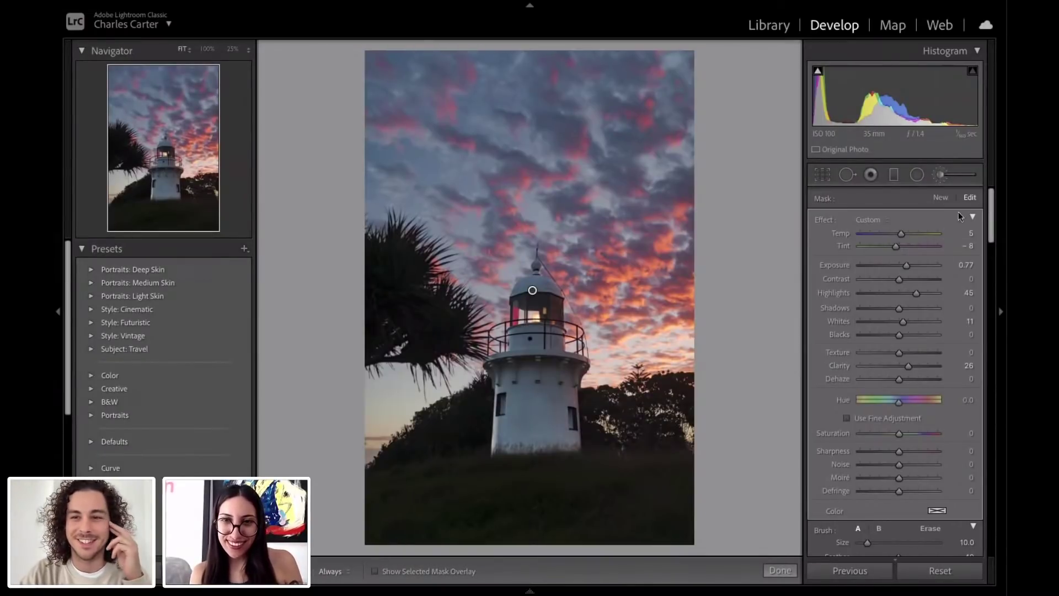
Step: Set the lighthouse mask's Saturation to -10, compare the photo with and without it, and finish the mask with Exposure at 1.00
{"action": "scroll", "coordinate": [907, 399], "scroll_direction": "down", "scroll_amount": 5}
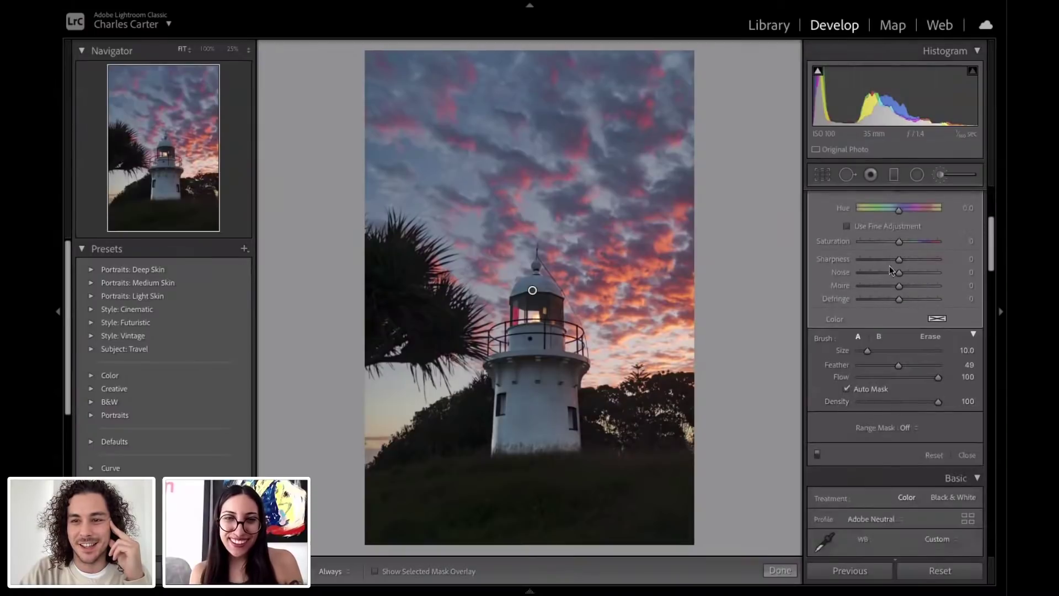
{"action": "left_click_drag", "start_coordinate": [901, 243], "coordinate": [893, 241]}
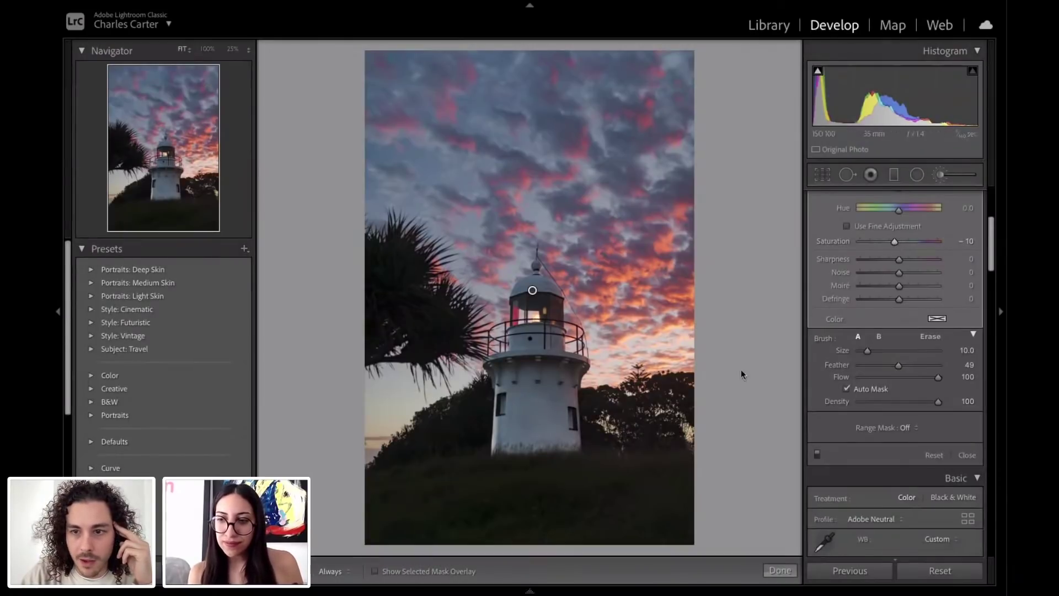
{"action": "left_click", "coordinate": [817, 453]}
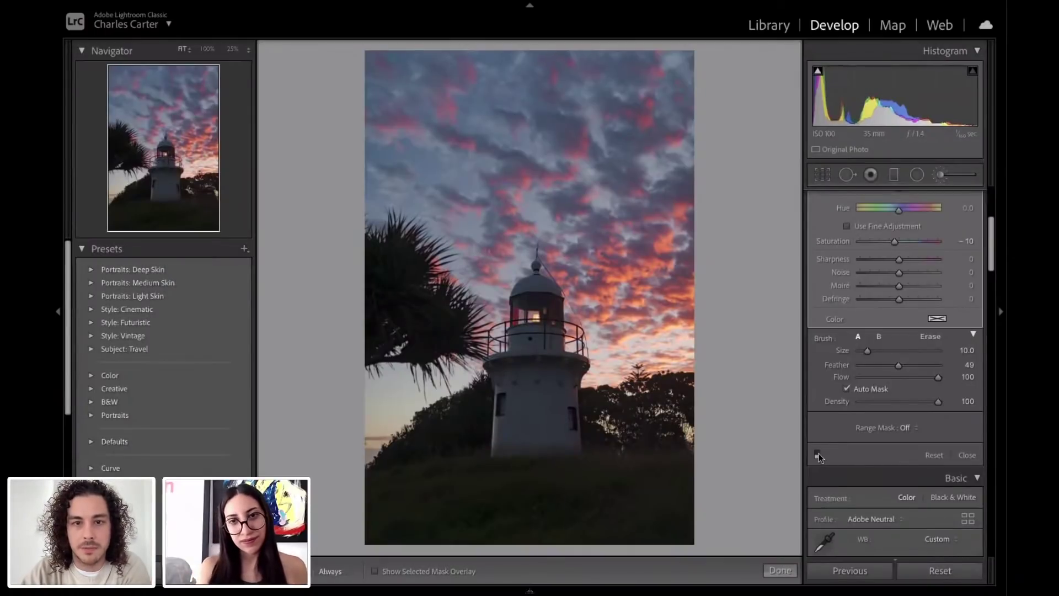
{"action": "left_click", "coordinate": [818, 454]}
{"action": "scroll", "coordinate": [880, 342], "scroll_direction": "up", "scroll_amount": 5}
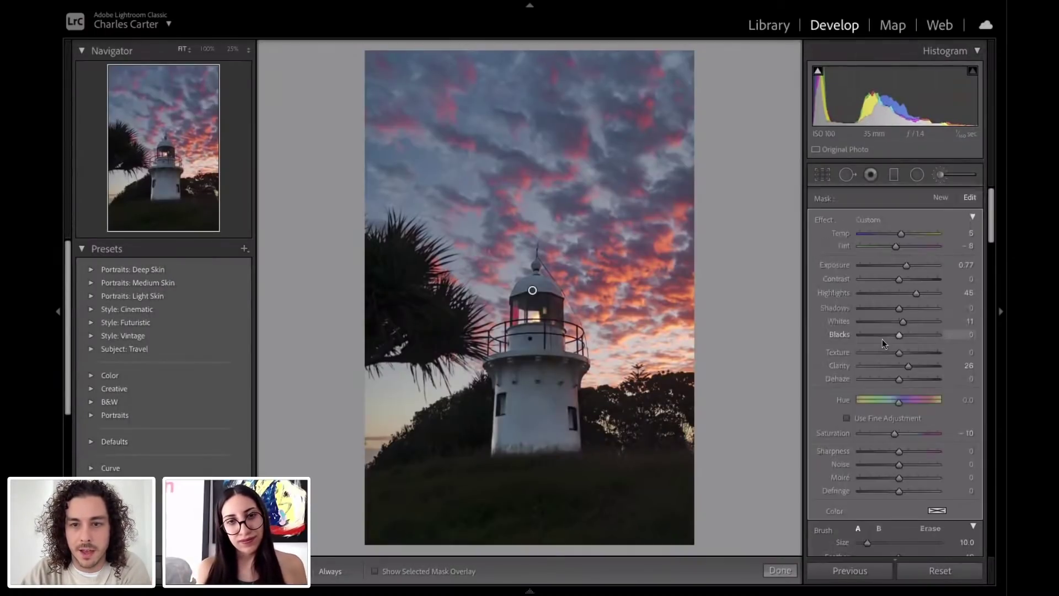
{"action": "mouse_move", "coordinate": [906, 266]}
{"action": "left_mouse_down"}
{"action": "mouse_move", "coordinate": [911, 277]}
{"action": "mouse_move", "coordinate": [902, 277]}
{"action": "left_mouse_up"}
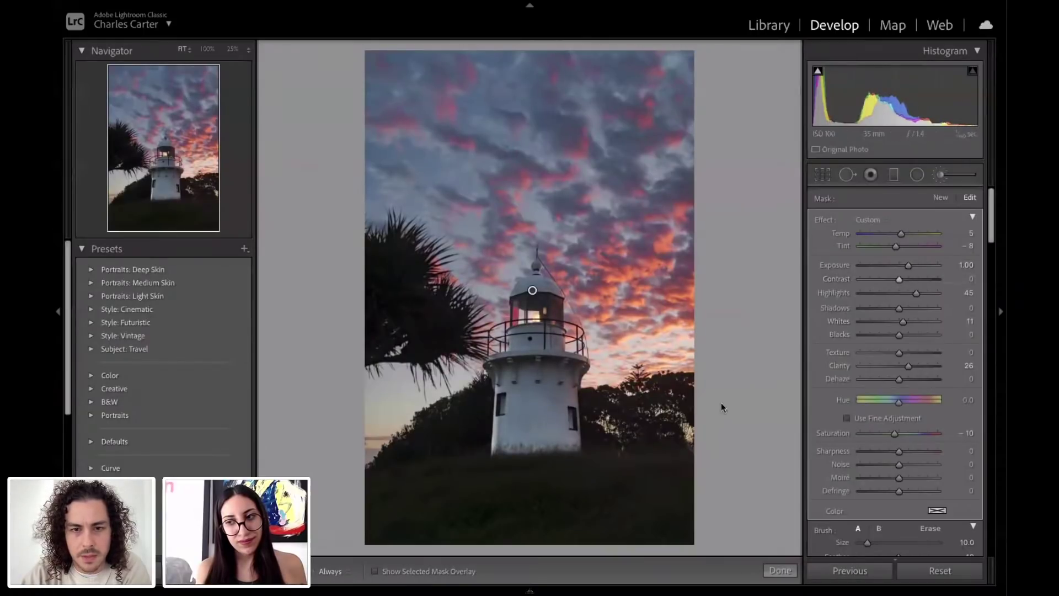
{"action": "left_click", "coordinate": [780, 570]}
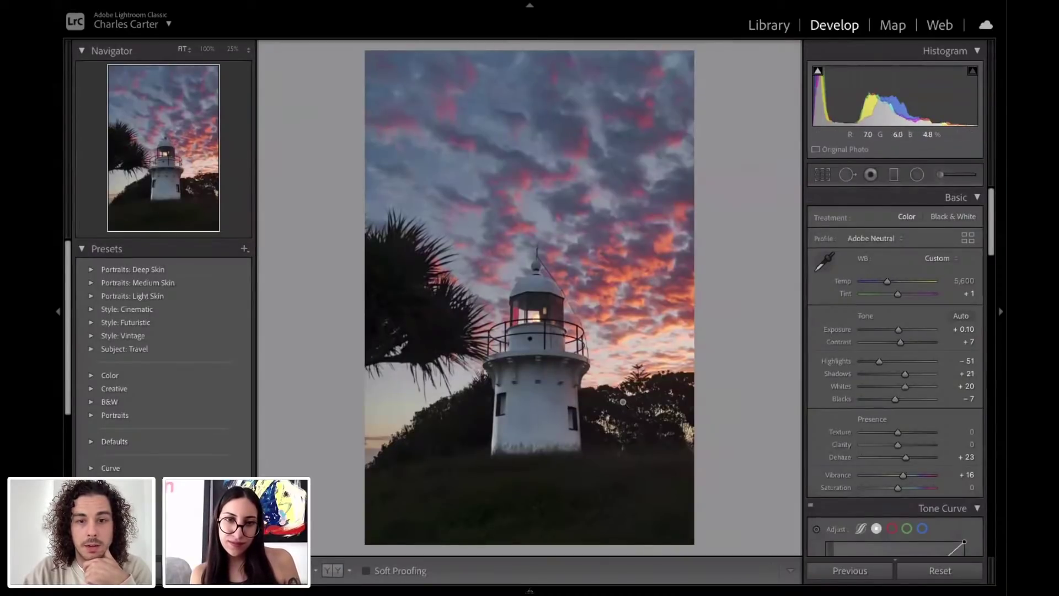
Step: Draw a small circular Radial Filter centred on the glowing lamp in the lantern room
{"action": "left_click", "coordinate": [547, 319]}
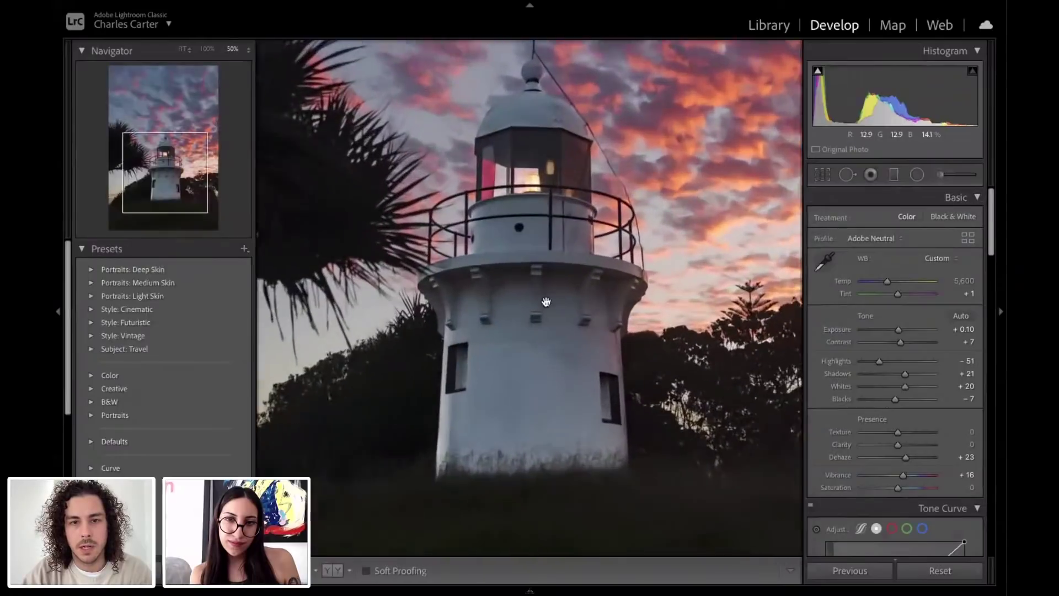
{"action": "left_click_drag", "start_coordinate": [553, 234], "coordinate": [576, 321]}
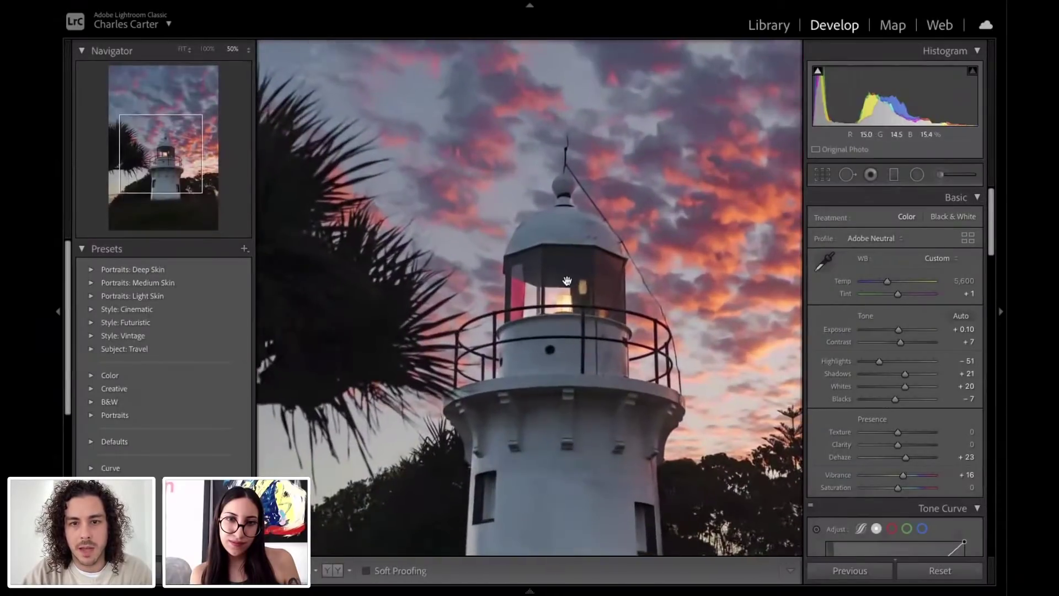
{"action": "key", "text": "ctrl+equal"}
{"action": "key", "text": "ctrl+equal"}
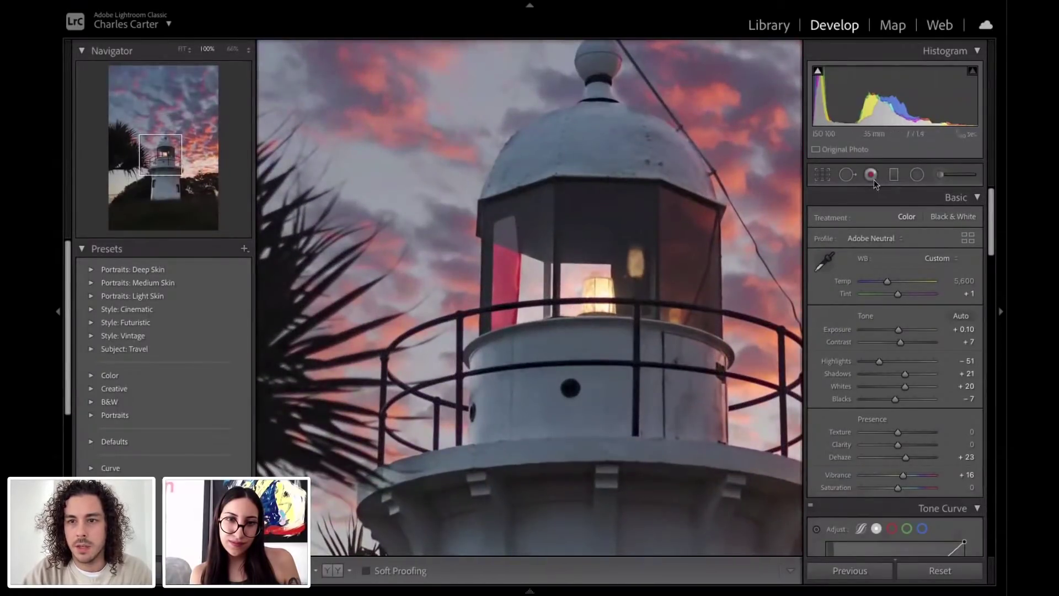
{"action": "left_click", "coordinate": [917, 175]}
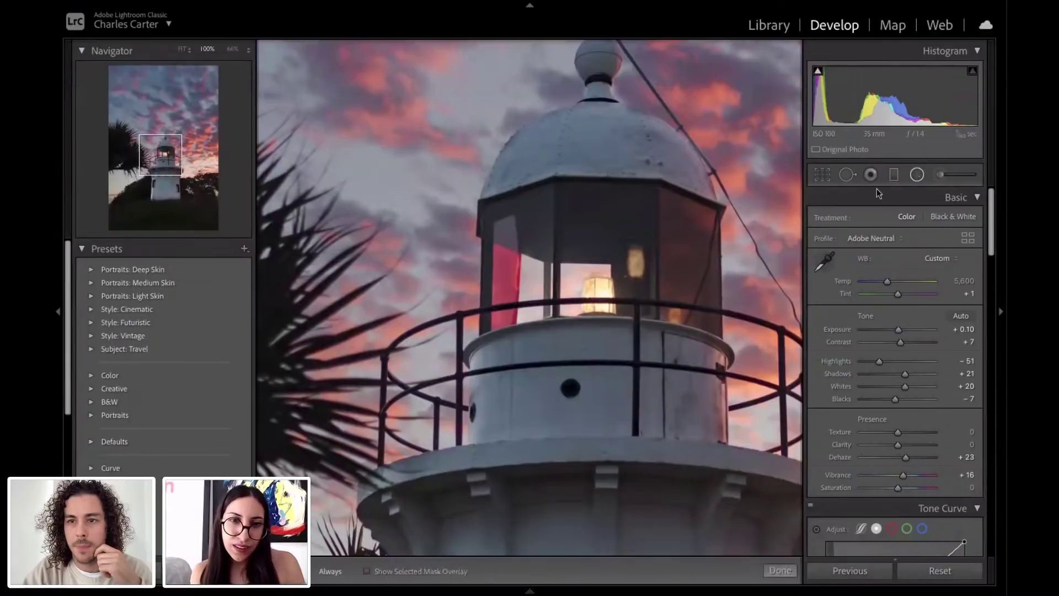
{"action": "left_click_drag", "start_coordinate": [574, 262], "coordinate": [600, 290]}
{"action": "left_click_drag", "start_coordinate": [570, 258], "coordinate": [597, 269]}
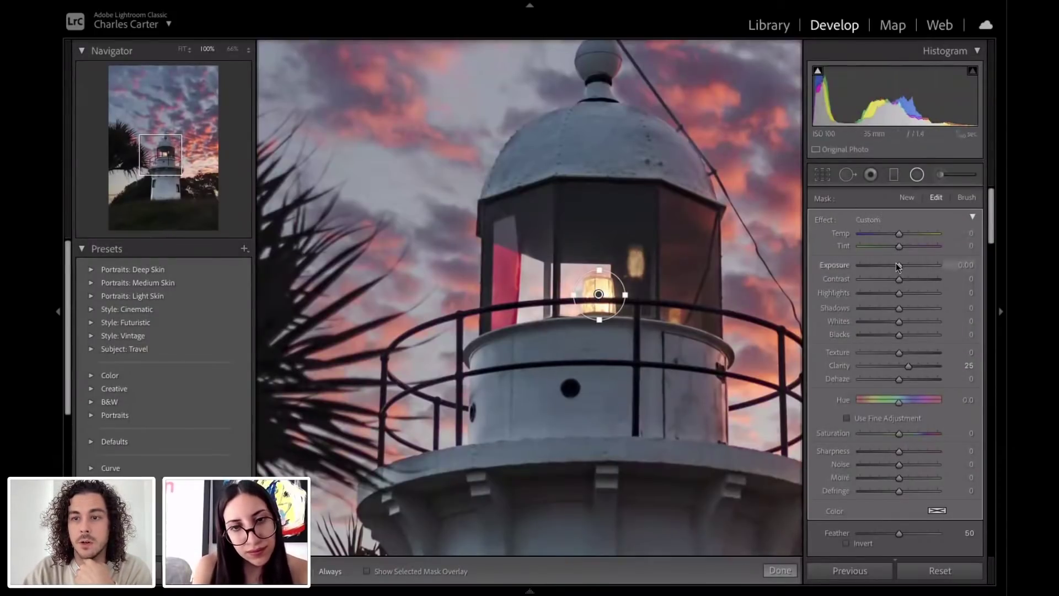
Step: Set the lamp filter's Exposure to 0.38, show its mask overlay and invert the mask to cover the inside
{"action": "left_click_drag", "start_coordinate": [898, 267], "coordinate": [903, 267]}
{"action": "scroll", "coordinate": [852, 453], "scroll_direction": "down", "scroll_amount": 1}
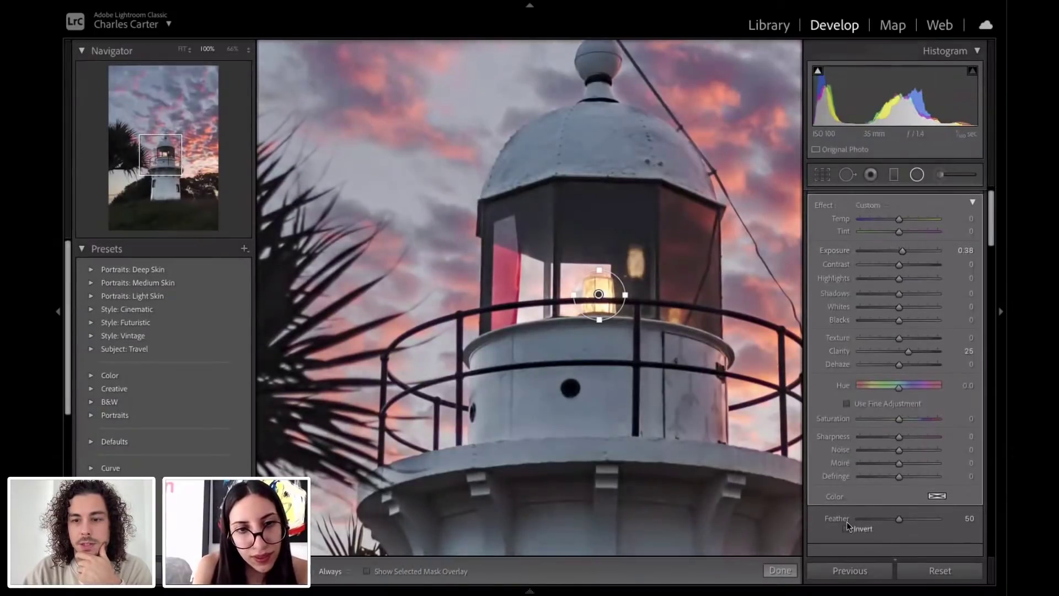
{"action": "key", "text": "o"}
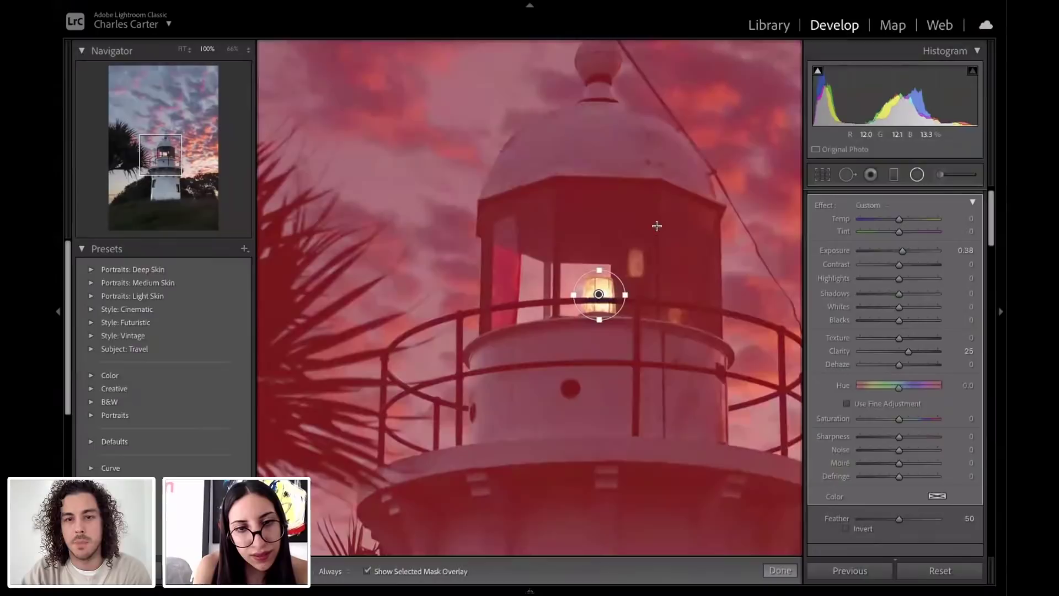
{"action": "left_click", "coordinate": [847, 529]}
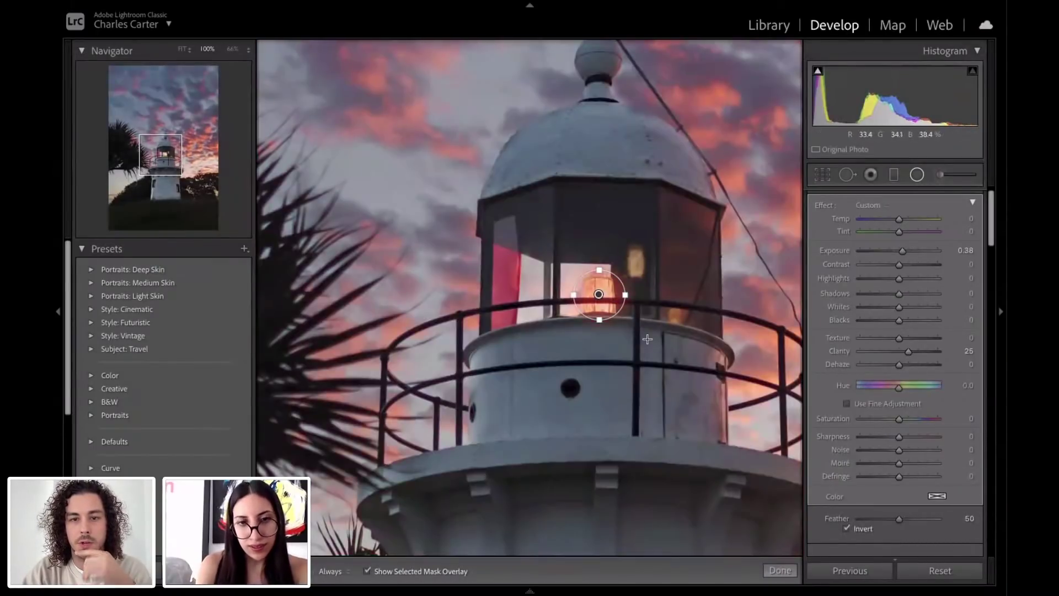
Step: Reduce the lamp filter's height to fit the lamp more closely and hide the mask overlay
{"action": "key", "text": "ctrl+equal"}
{"action": "key", "text": "ctrl+equal"}
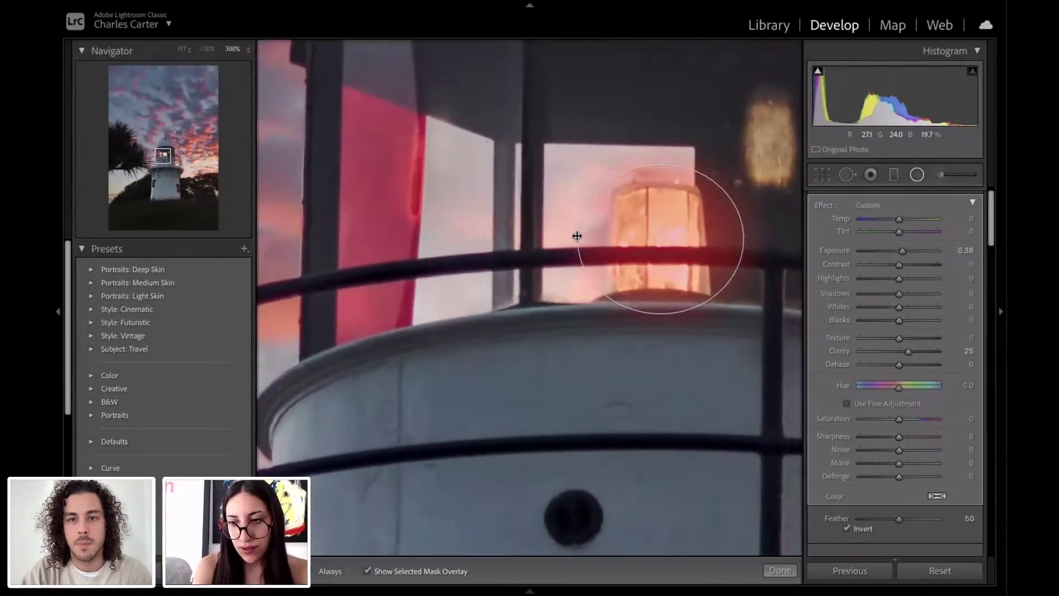
{"action": "left_click_drag", "start_coordinate": [660, 164], "coordinate": [660, 172]}
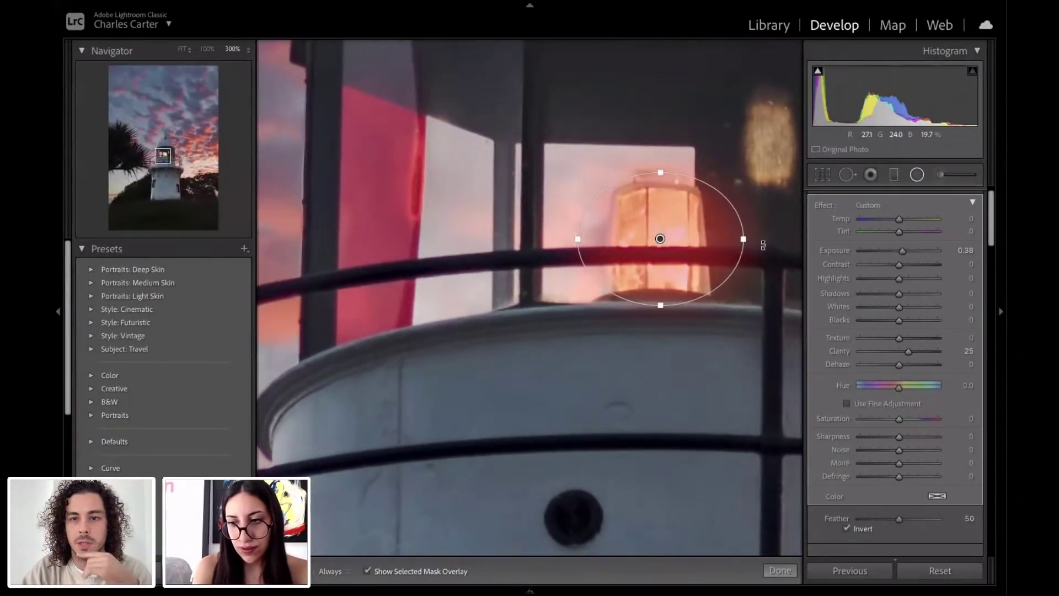
{"action": "key", "text": "o"}
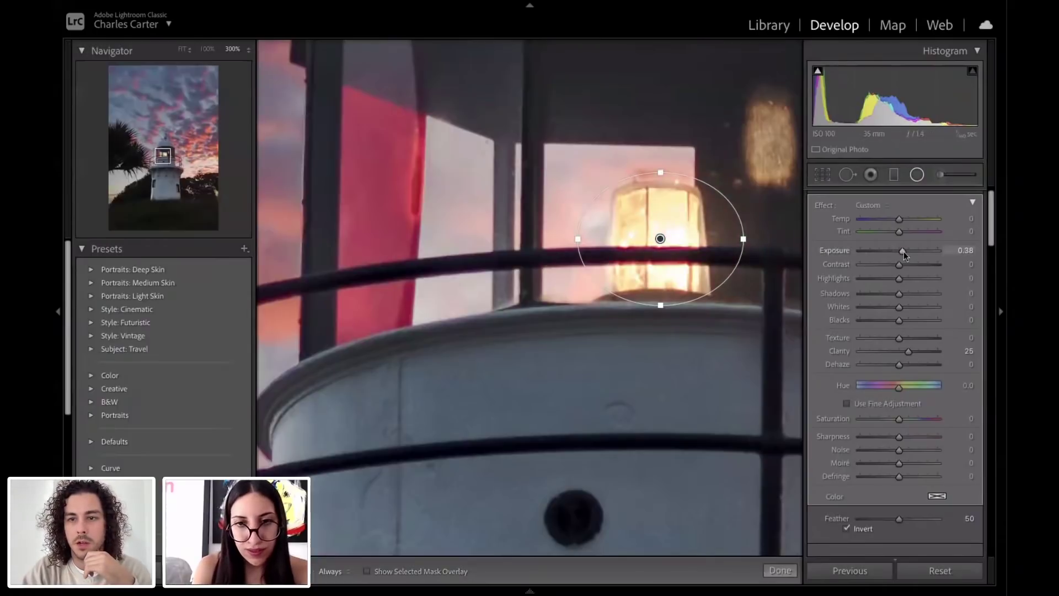
Step: Set the lamp filter's Exposure to 0.06, Temp to 15, Saturation to 27 and Highlights to -100
{"action": "left_click_drag", "start_coordinate": [903, 251], "coordinate": [905, 223]}
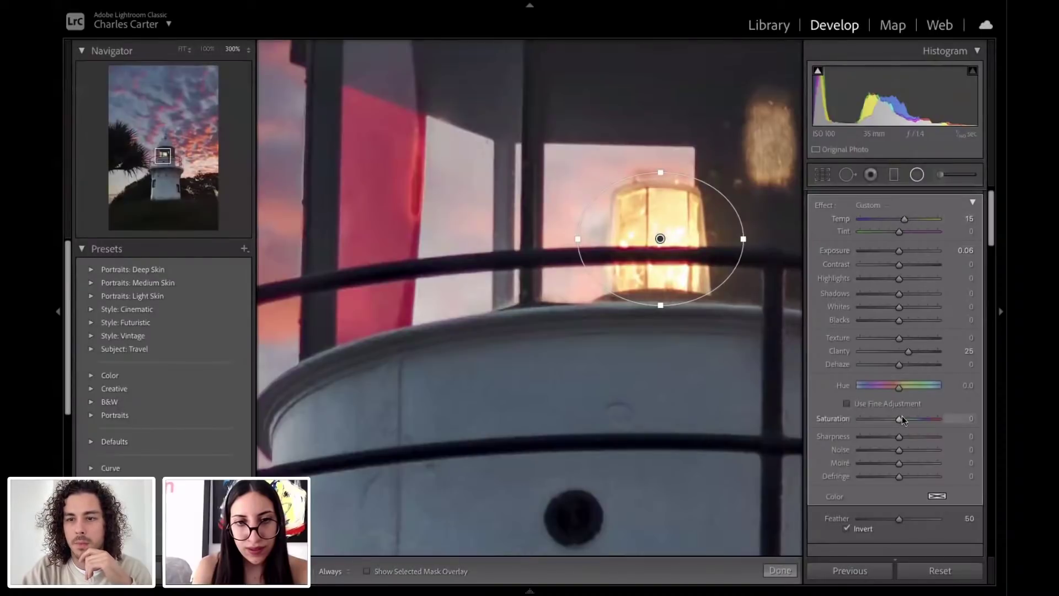
{"action": "left_click_drag", "start_coordinate": [902, 419], "coordinate": [910, 418]}
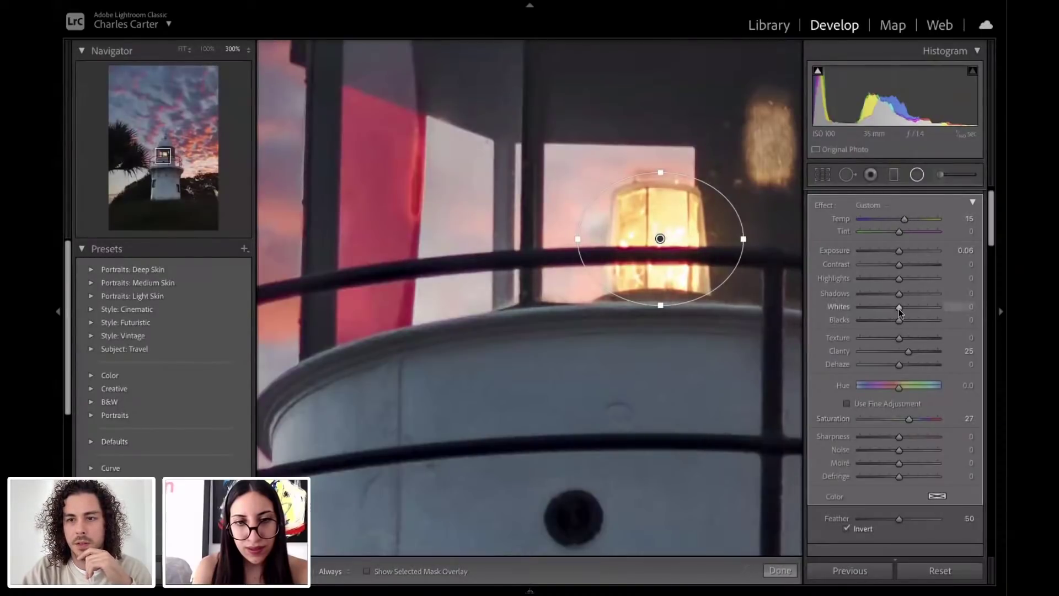
{"action": "left_click_drag", "start_coordinate": [898, 308], "coordinate": [863, 283]}
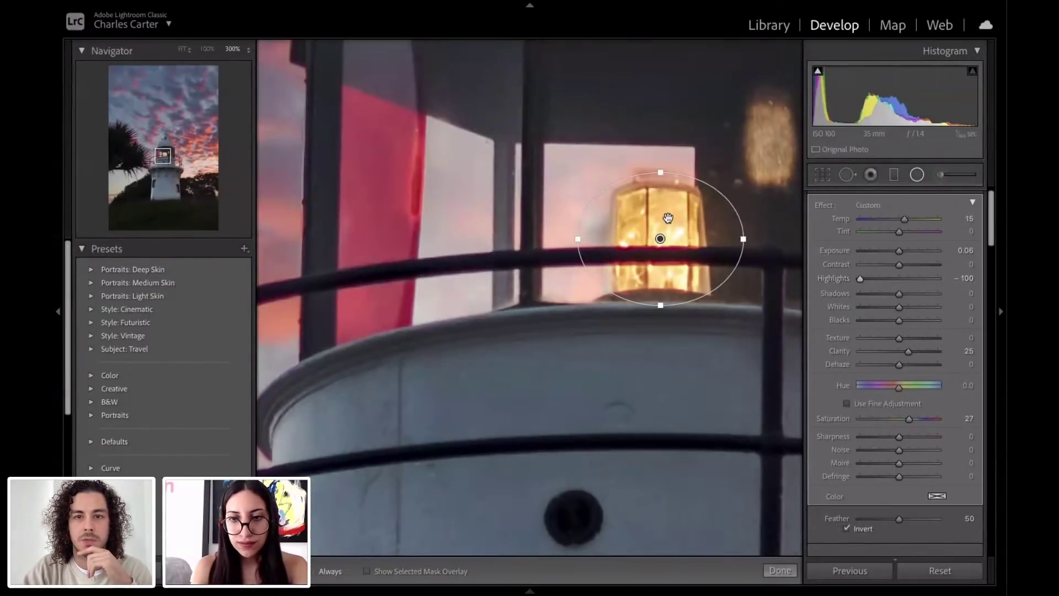
Step: Check the lamp from farther out and set its filter's Highlights to -55
{"action": "key", "text": "ctrl+minus"}
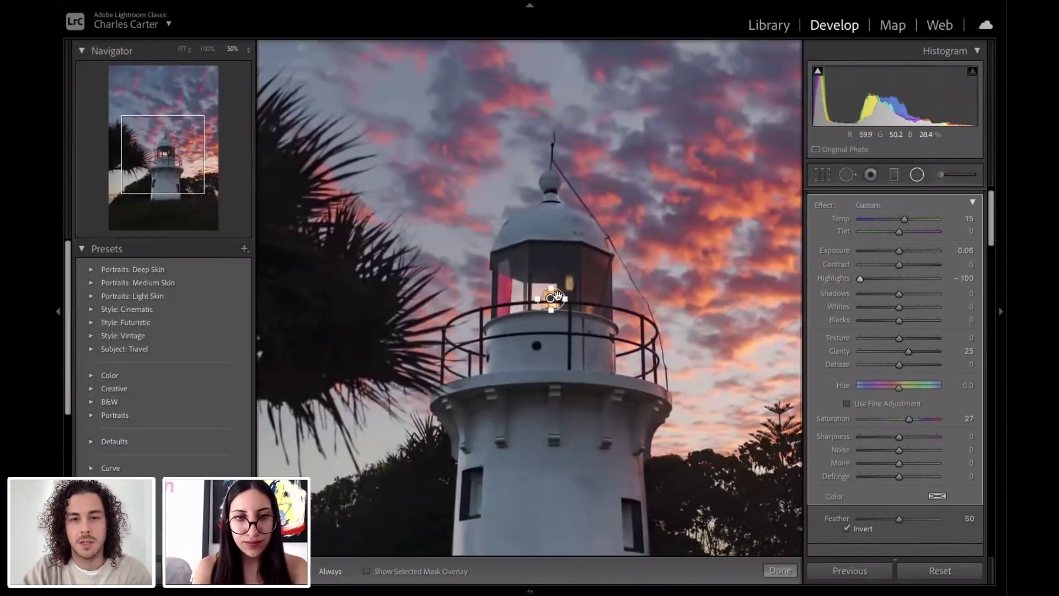
{"action": "key", "text": "ctrl+equal"}
{"action": "key", "text": "ctrl+equal"}
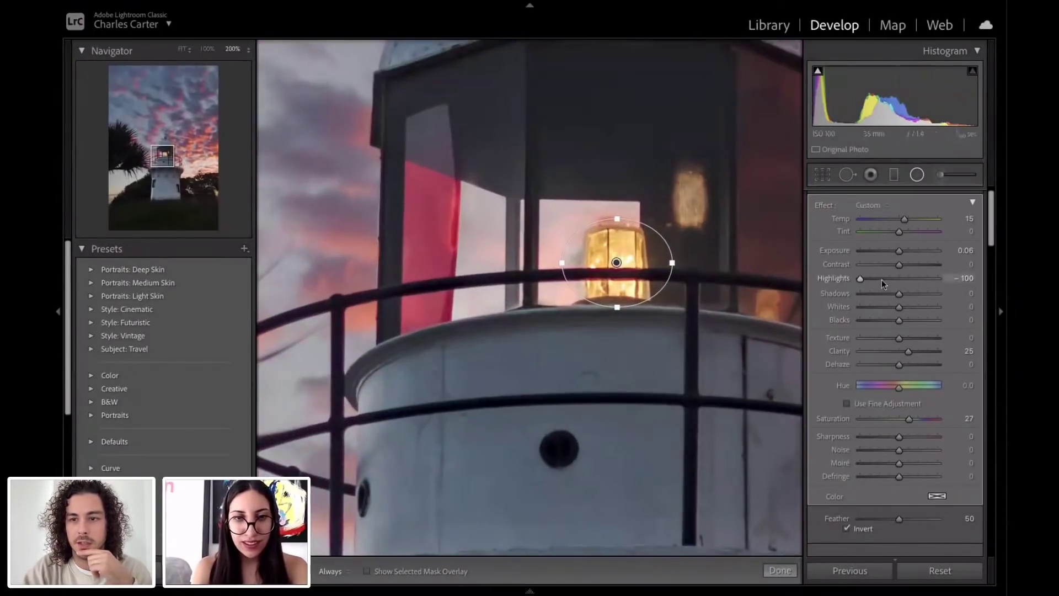
{"action": "mouse_move", "coordinate": [861, 277]}
{"action": "left_mouse_down"}
{"action": "mouse_move", "coordinate": [882, 280]}
{"action": "mouse_move", "coordinate": [873, 279]}
{"action": "left_mouse_up"}
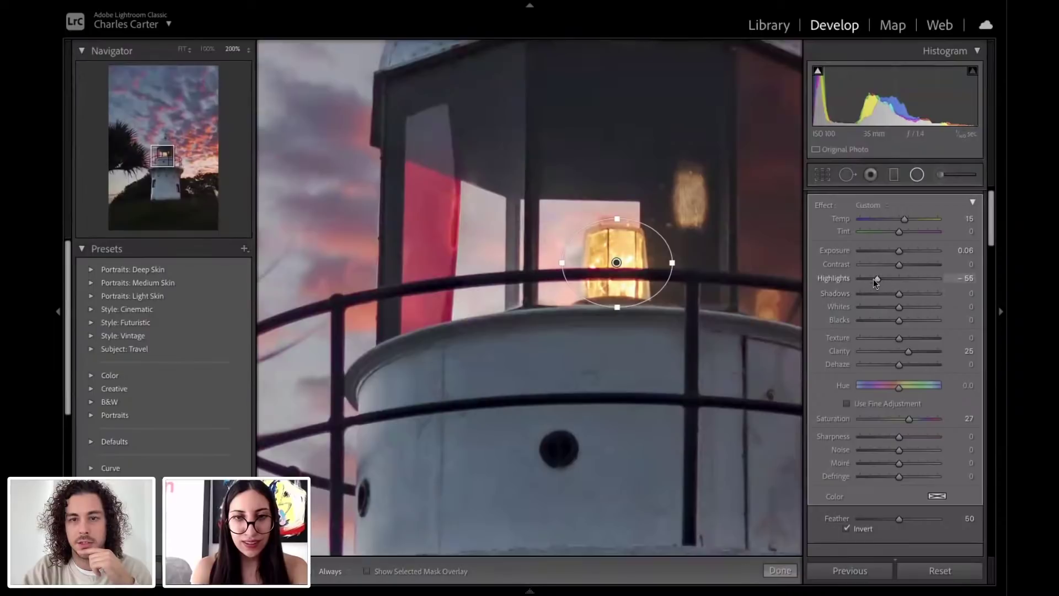
Step: Finish editing the lamp filter and compare the whole lighthouse photo before and after the edits
{"action": "key", "text": "ctrl+minus"}
{"action": "left_click", "coordinate": [780, 570]}
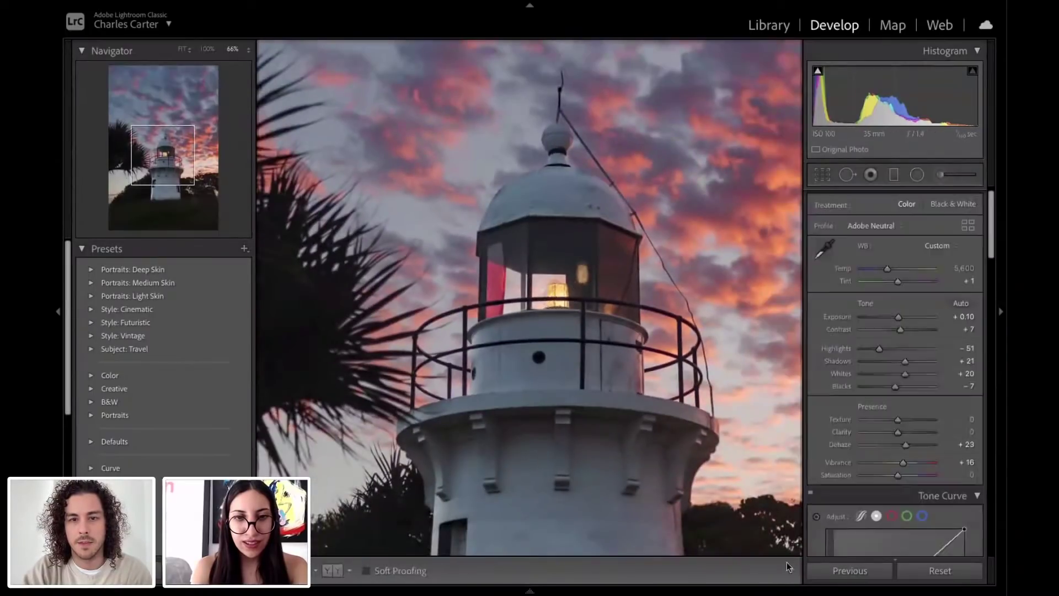
{"action": "key", "text": "ctrl+minus"}
{"action": "key", "text": "ctrl+minus"}
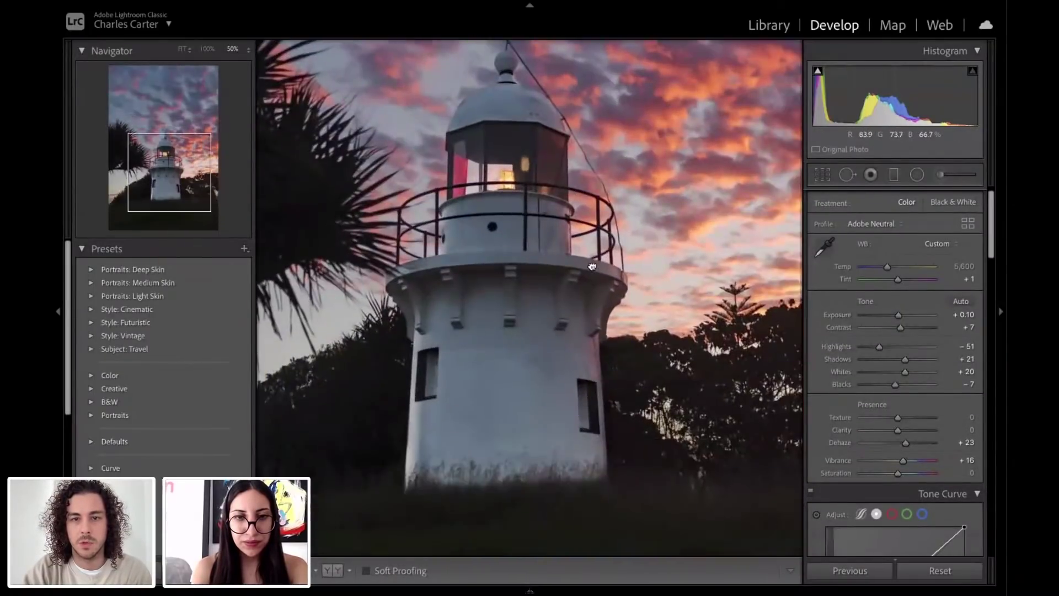
{"action": "key", "text": "backslash"}
{"action": "key", "text": "backslash"}
{"action": "key", "text": "backslash"}
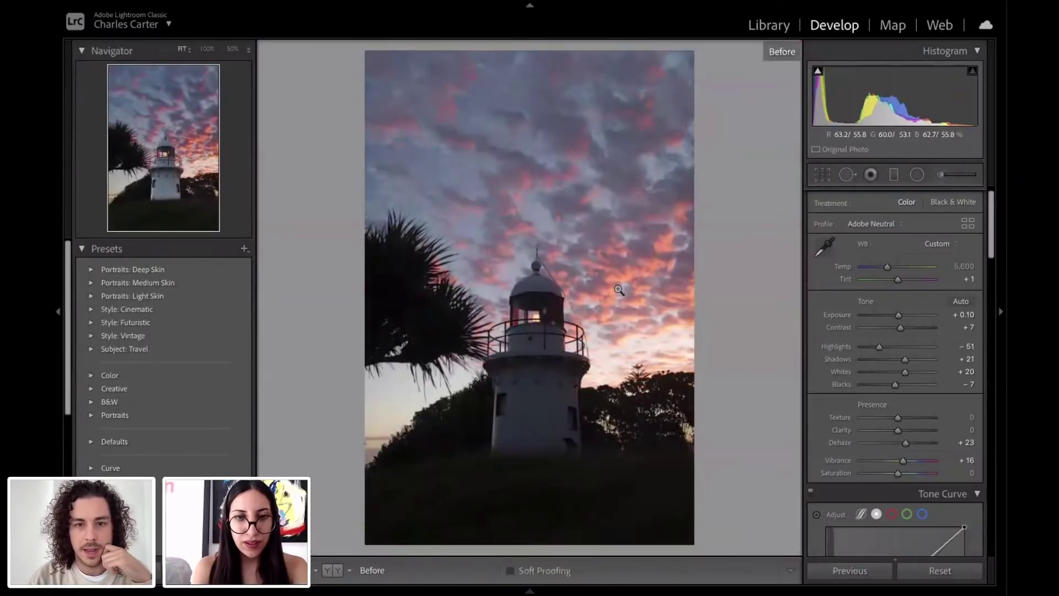
{"action": "key", "text": "backslash"}
{"action": "key", "text": "backslash"}
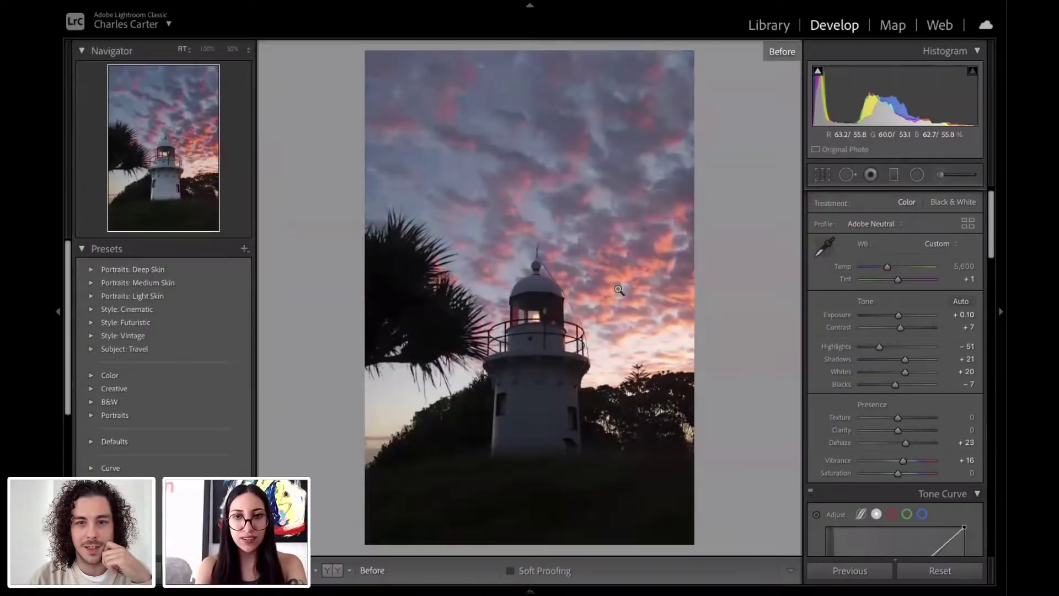
{"action": "key", "text": "backslash"}
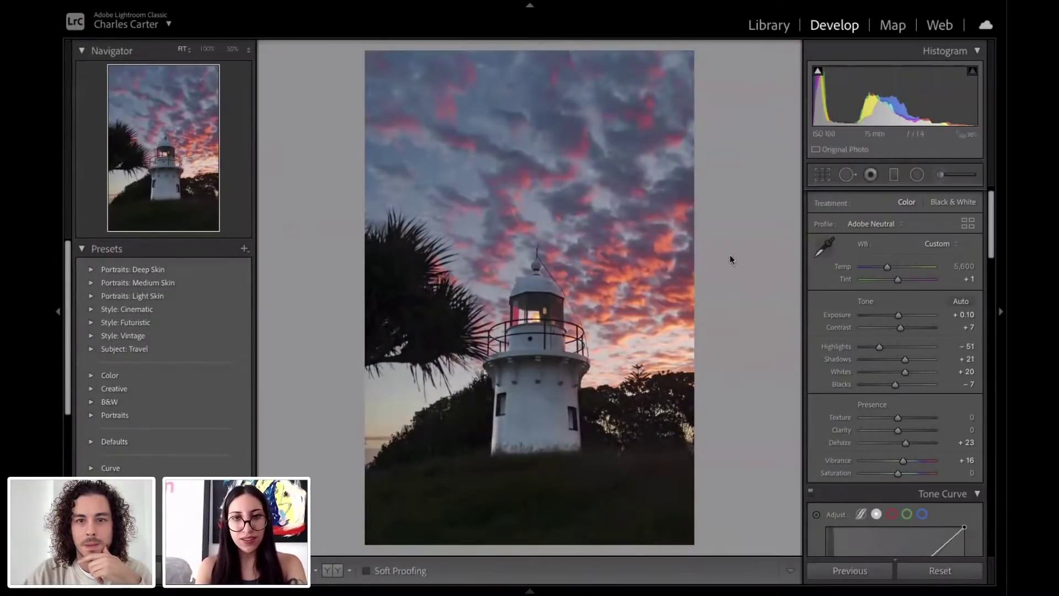
Step: Send the lighthouse photo to Adobe Photoshop 2021 for editing and switch to Photoshop
{"action": "right_click", "coordinate": [566, 225]}
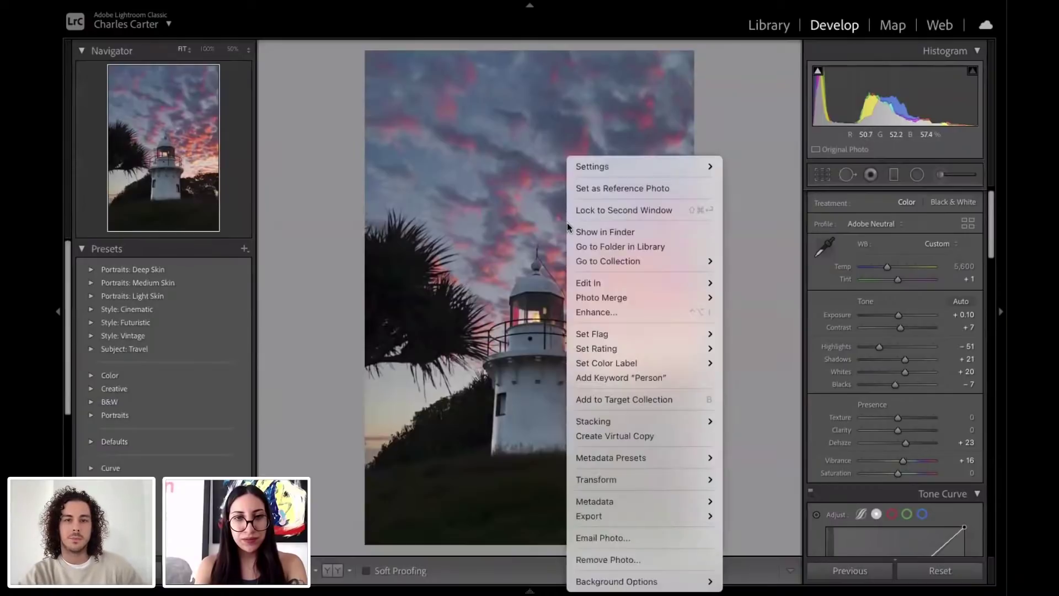
{"action": "left_click", "coordinate": [763, 219]}
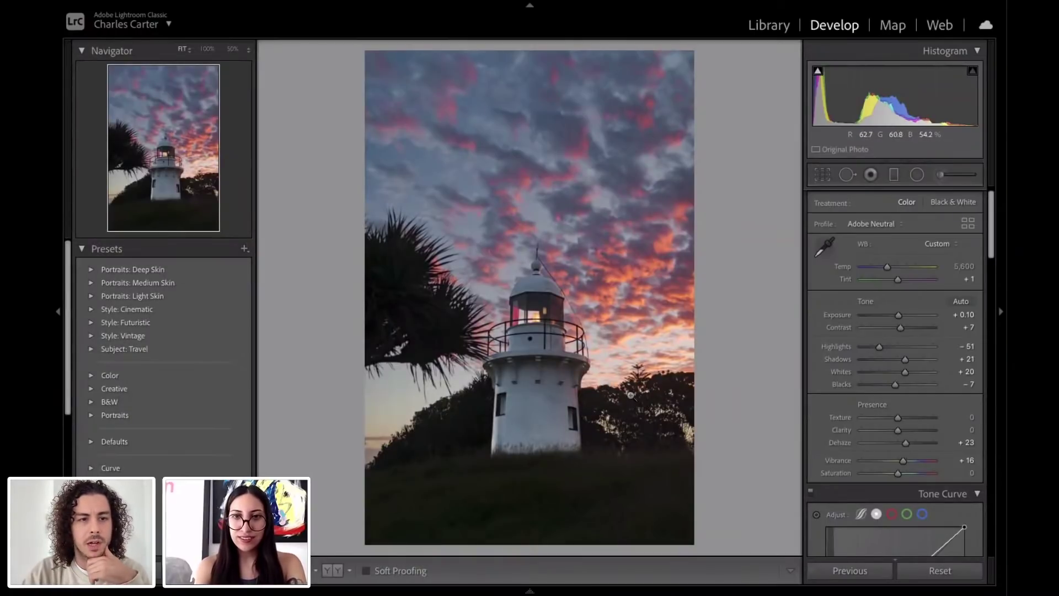
{"action": "right_click", "coordinate": [599, 219]}
{"action": "mouse_move", "coordinate": [676, 283]}
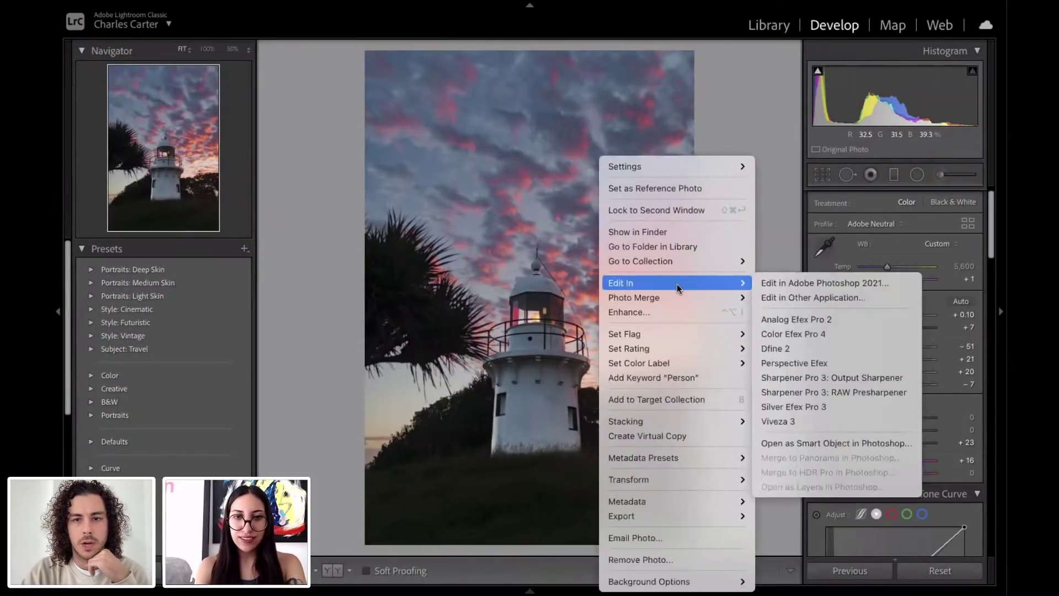
{"action": "left_click", "coordinate": [766, 283]}
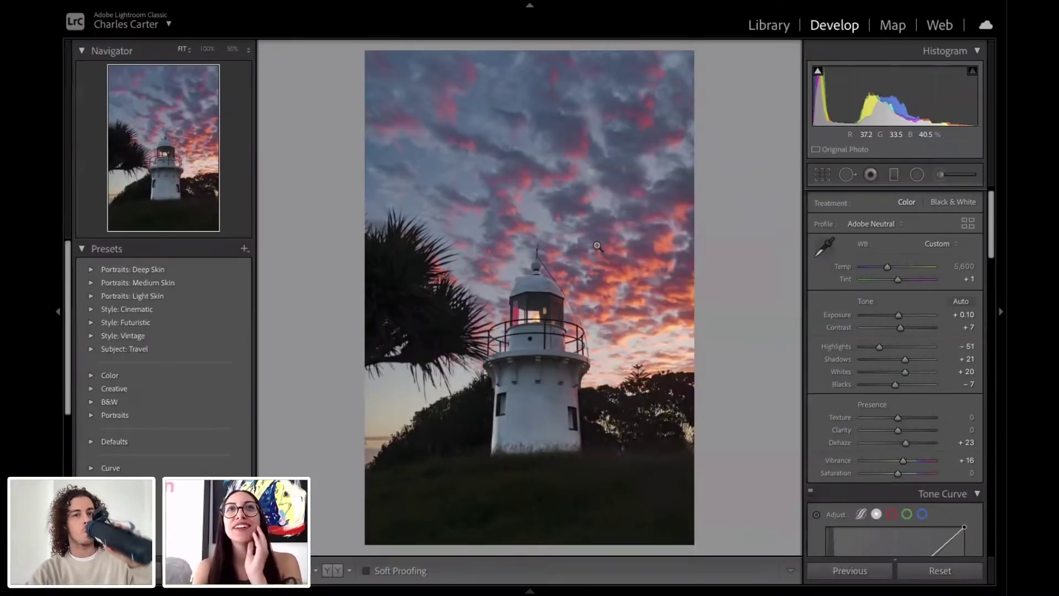
{"action": "mouse_move", "coordinate": [425, 587]}
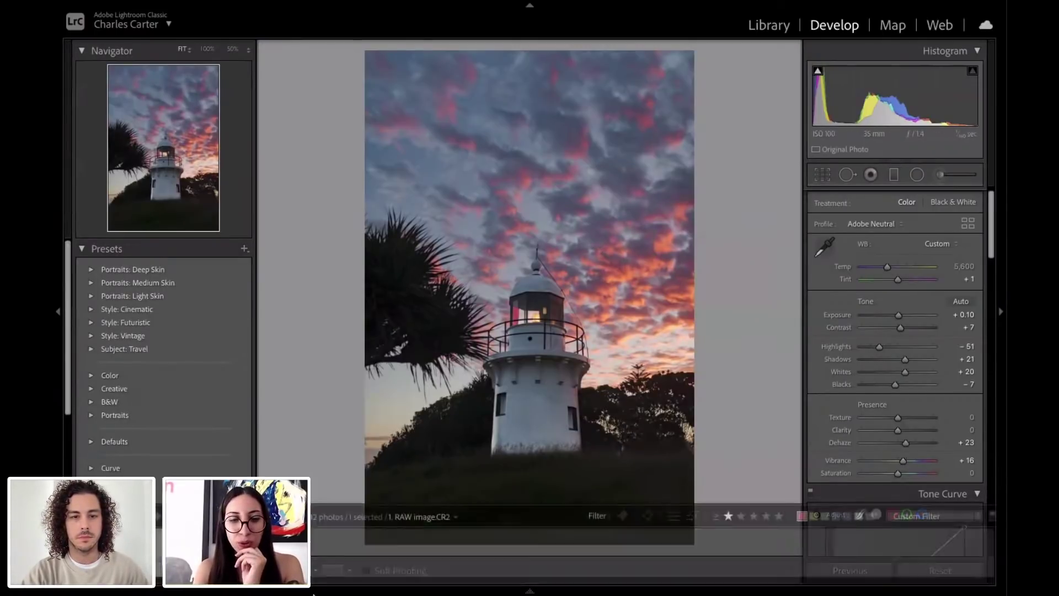
{"action": "mouse_move", "coordinate": [313, 594]}
{"action": "left_click", "coordinate": [297, 563]}
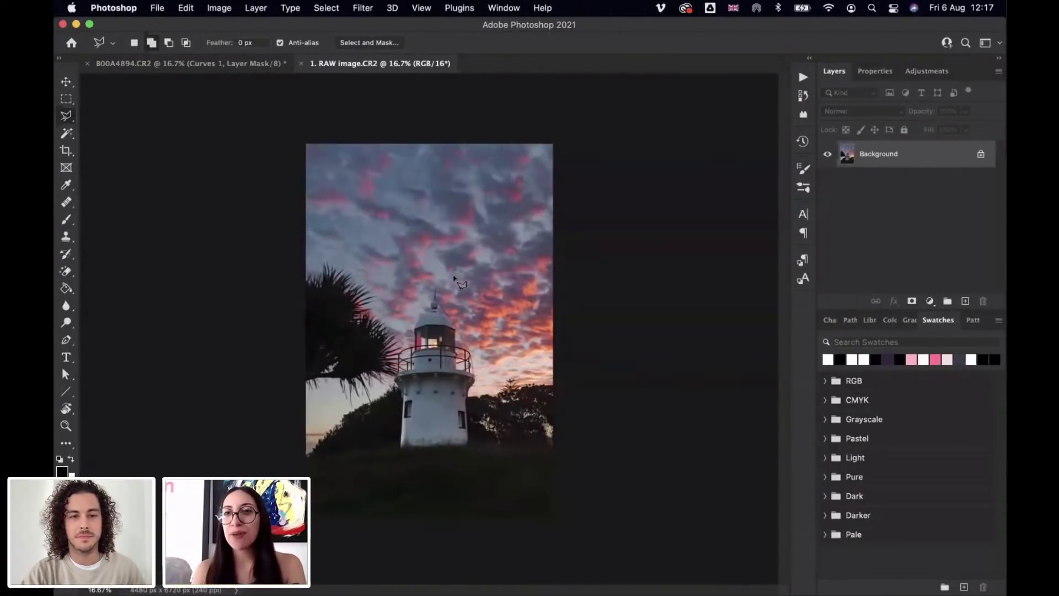
Step: Activate the Move tool and duplicate the Background layer
{"action": "left_click", "coordinate": [66, 81]}
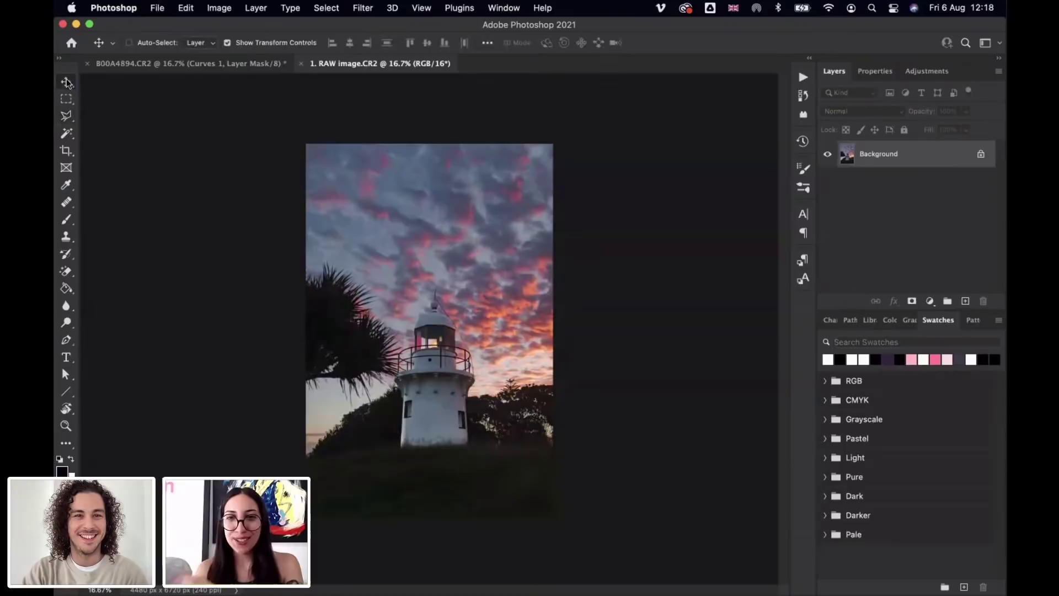
{"action": "scroll", "coordinate": [441, 217], "scroll_direction": "up", "scroll_amount": 2}
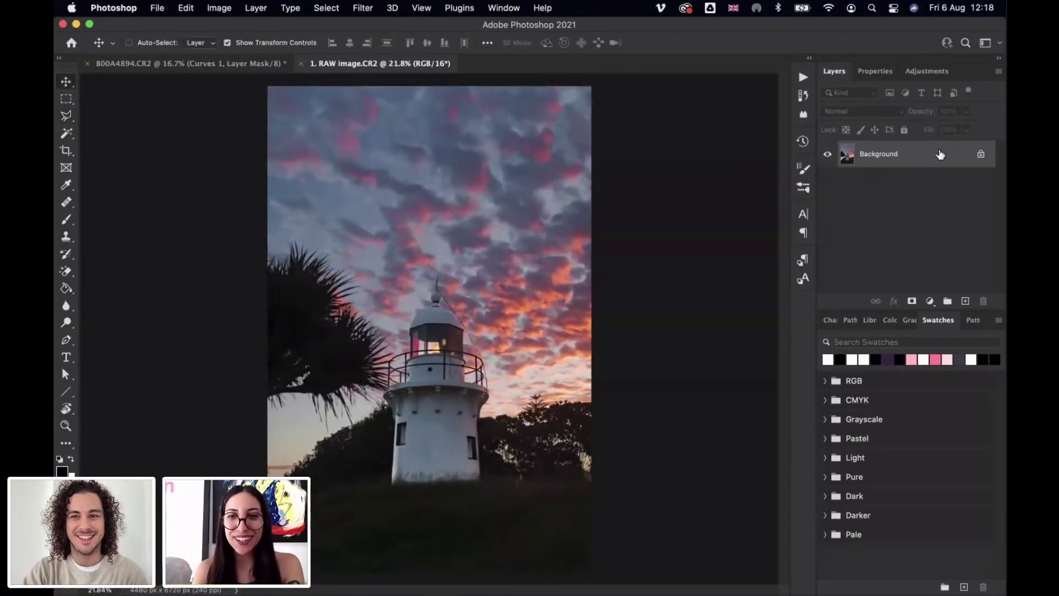
{"action": "key", "text": "super+j"}
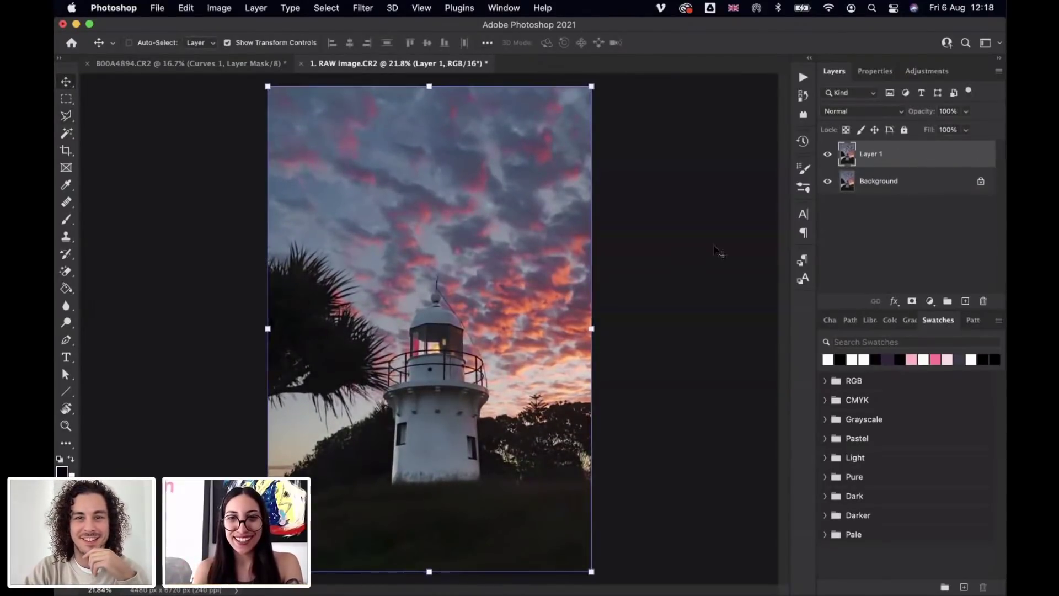
Step: Look over the recorded actions available in the Magic Touch set
{"action": "left_click", "coordinate": [880, 220]}
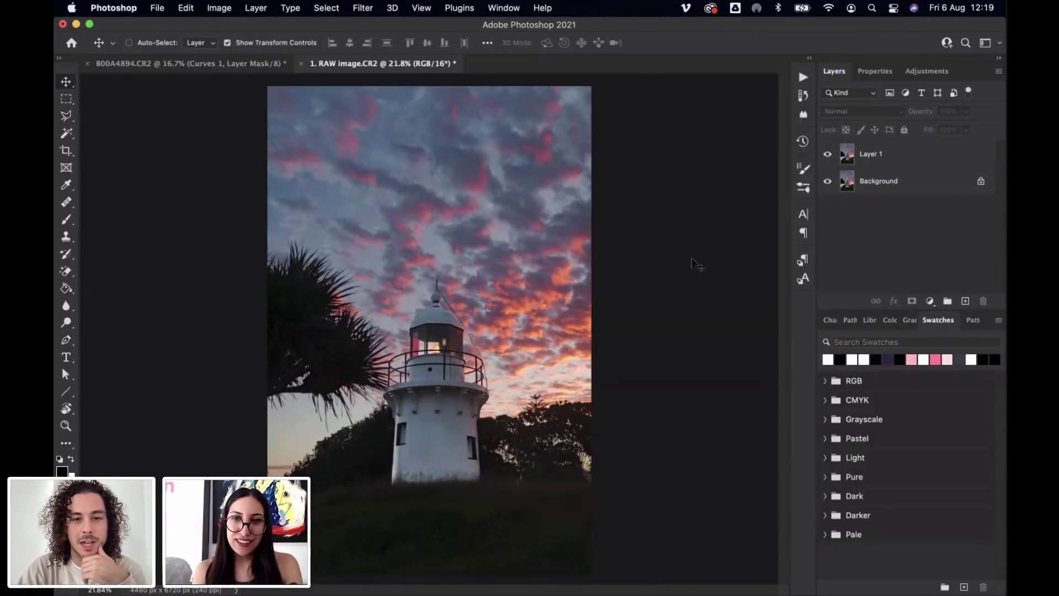
{"action": "left_click", "coordinate": [897, 161]}
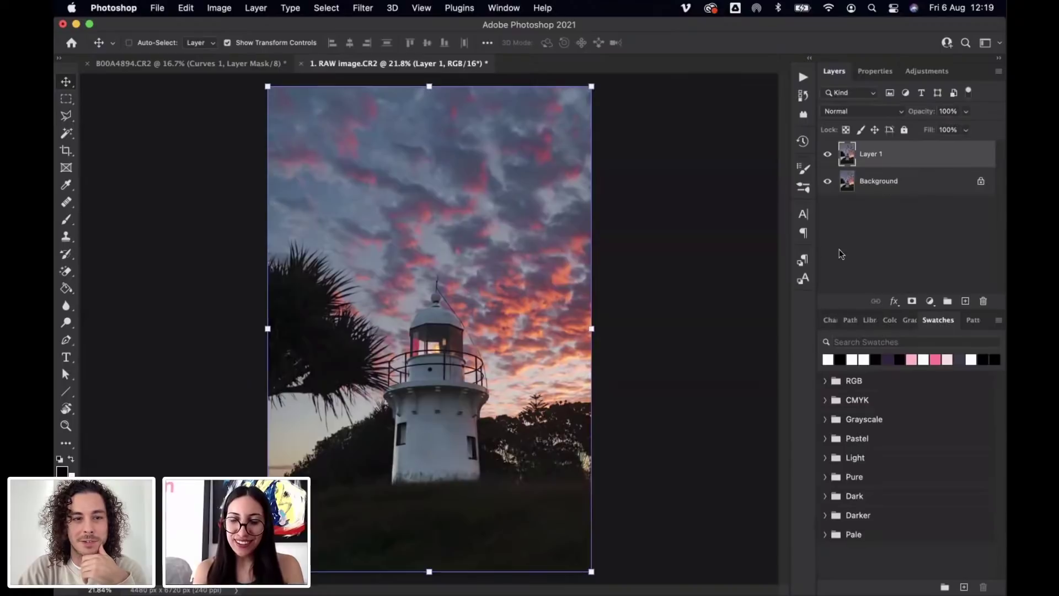
{"action": "left_click", "coordinate": [803, 78]}
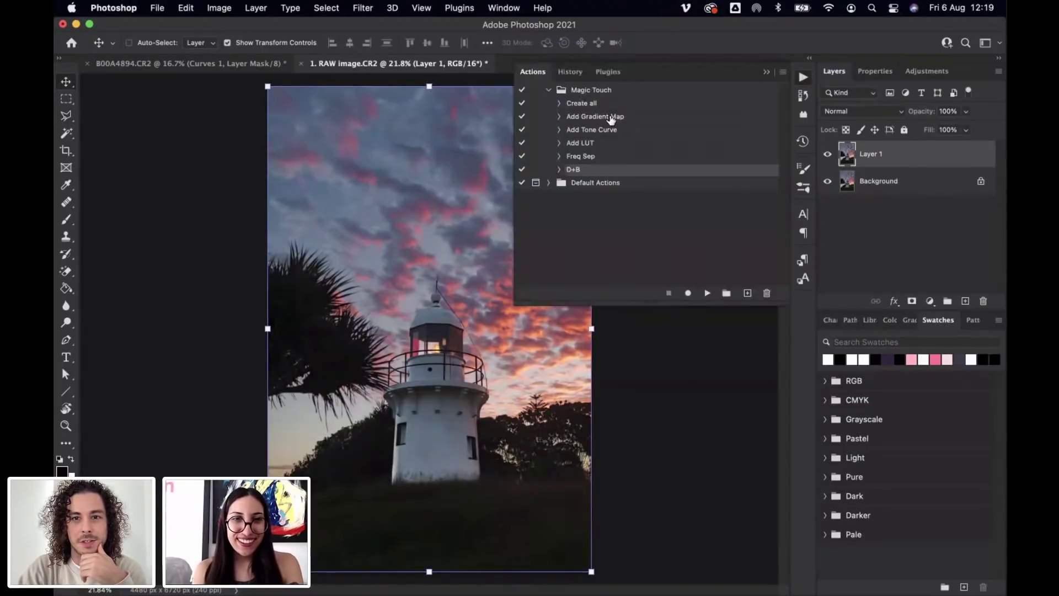
{"action": "left_click", "coordinate": [843, 220]}
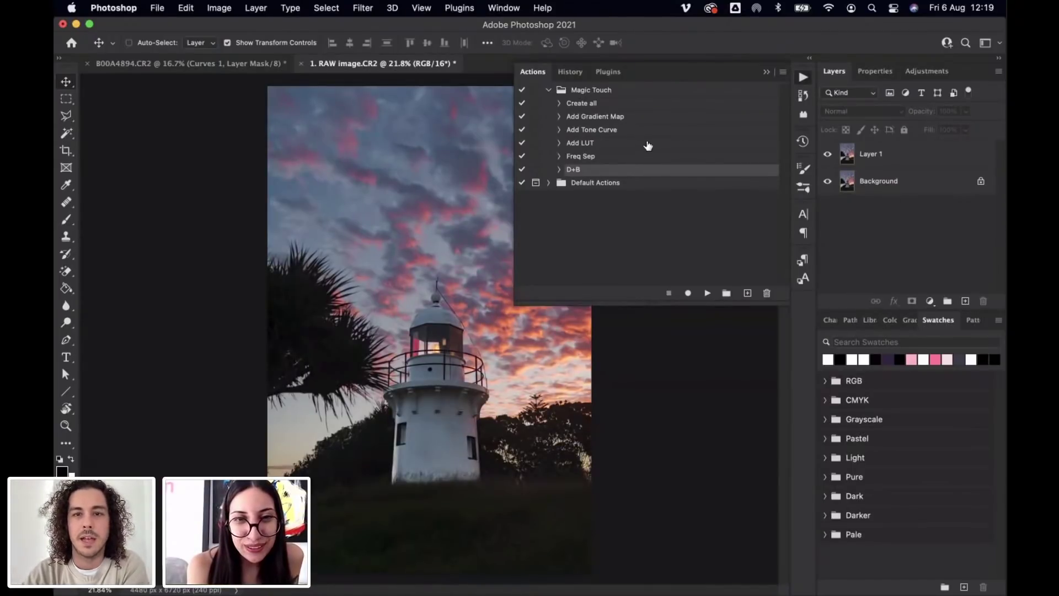
{"action": "left_click", "coordinate": [588, 91]}
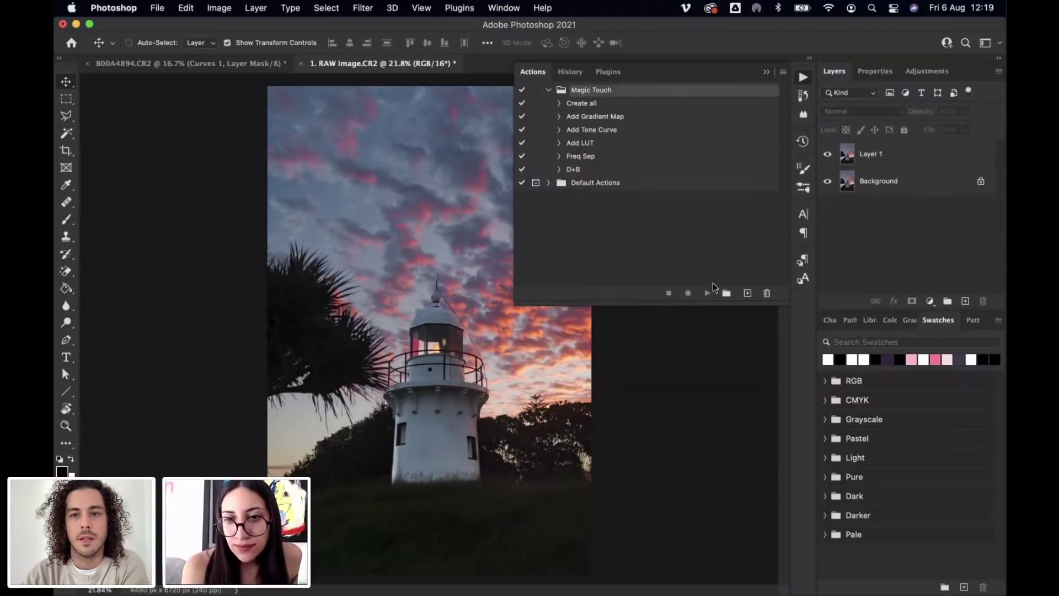
{"action": "left_click", "coordinate": [765, 72]}
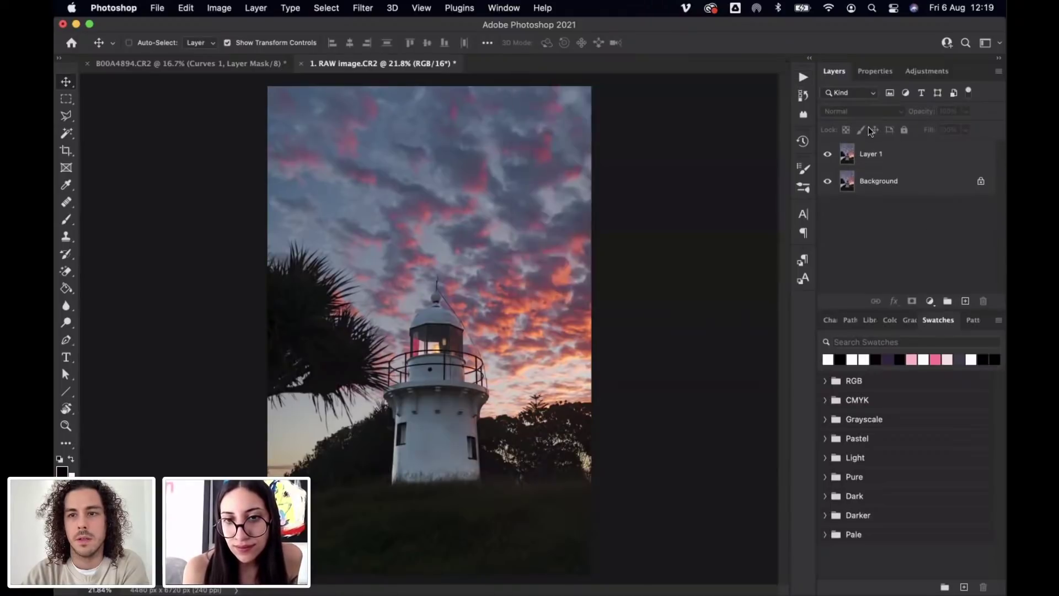
Step: Run the Magic Touch set's Add Gradient Map action above the duplicated photo layer
{"action": "left_click", "coordinate": [872, 154]}
{"action": "left_click", "coordinate": [804, 77]}
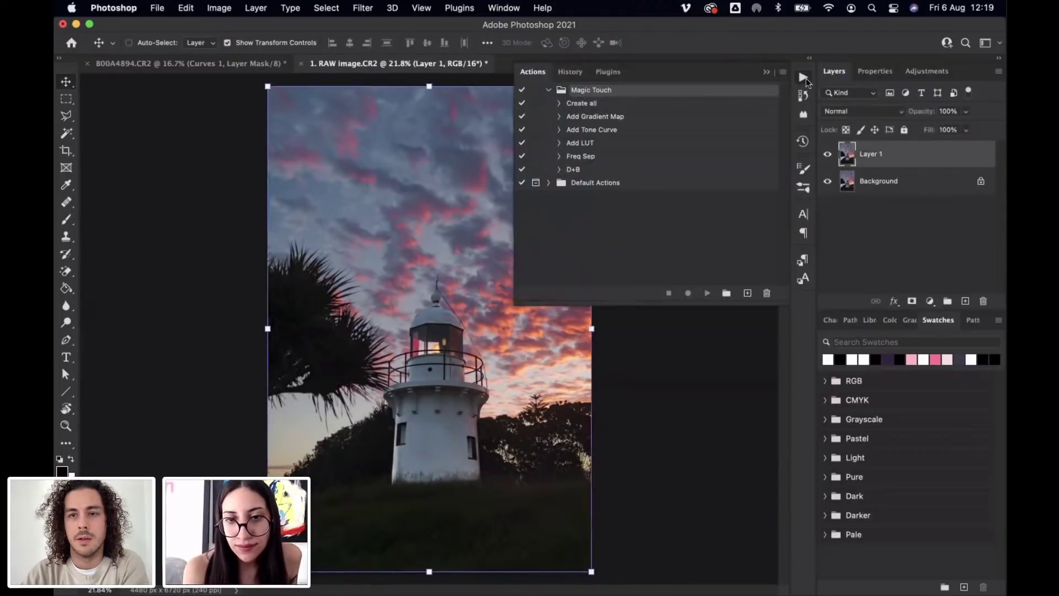
{"action": "left_click", "coordinate": [597, 105]}
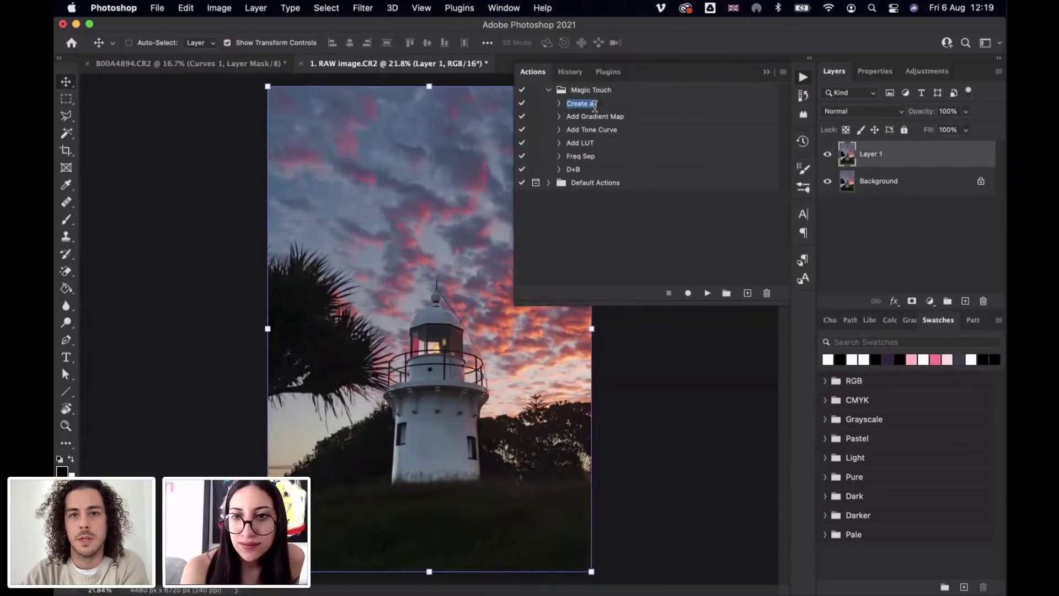
{"action": "left_click", "coordinate": [597, 117]}
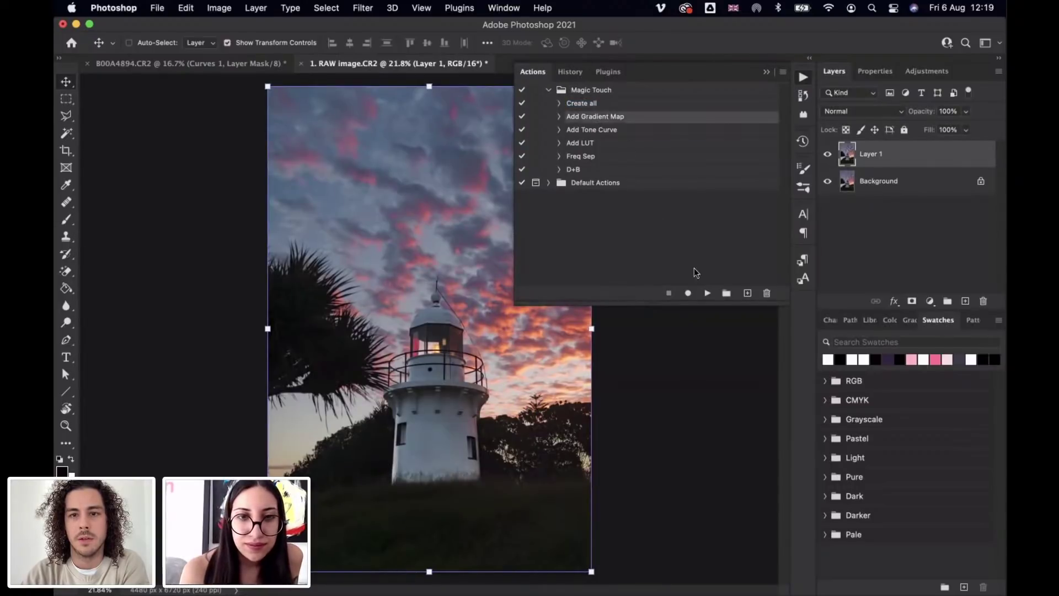
{"action": "left_click", "coordinate": [707, 292]}
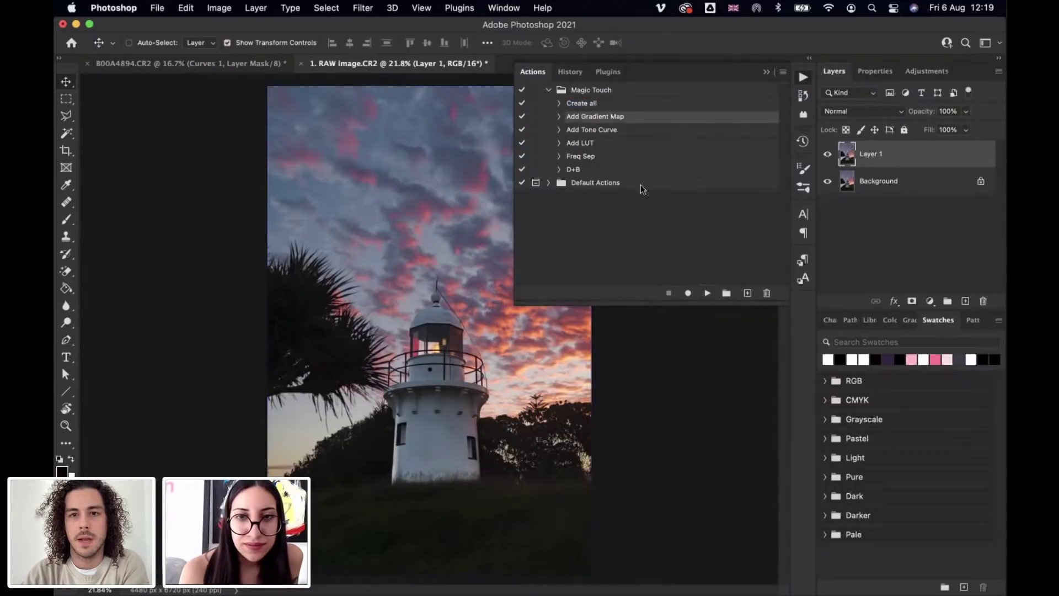
Step: Run the Add Tone Curve and Add LUT actions from the Magic Touch set
{"action": "left_click", "coordinate": [606, 133]}
{"action": "left_click", "coordinate": [709, 293]}
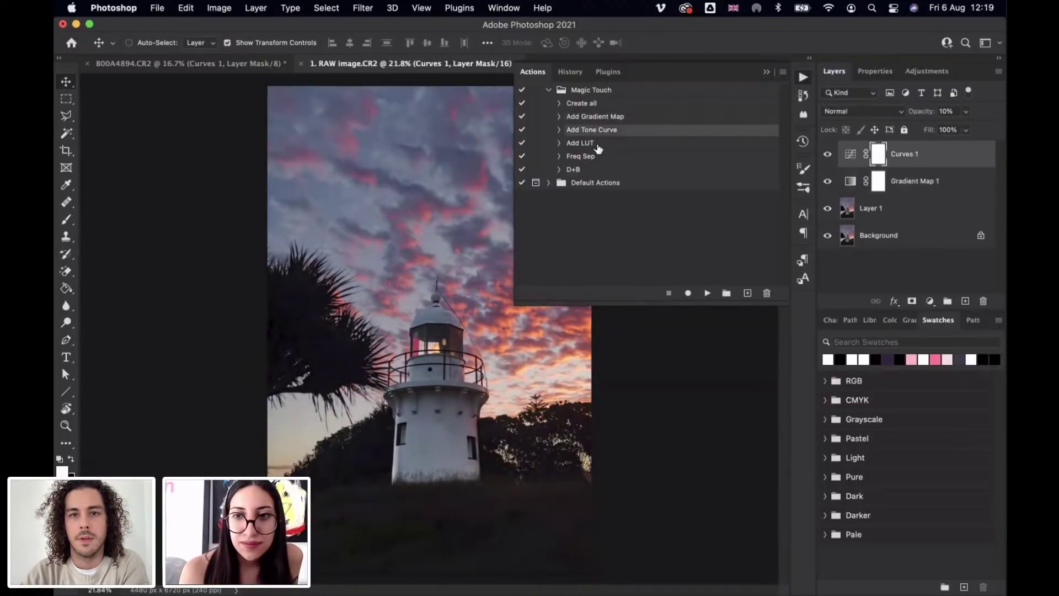
{"action": "left_click", "coordinate": [597, 144]}
{"action": "left_click", "coordinate": [708, 292]}
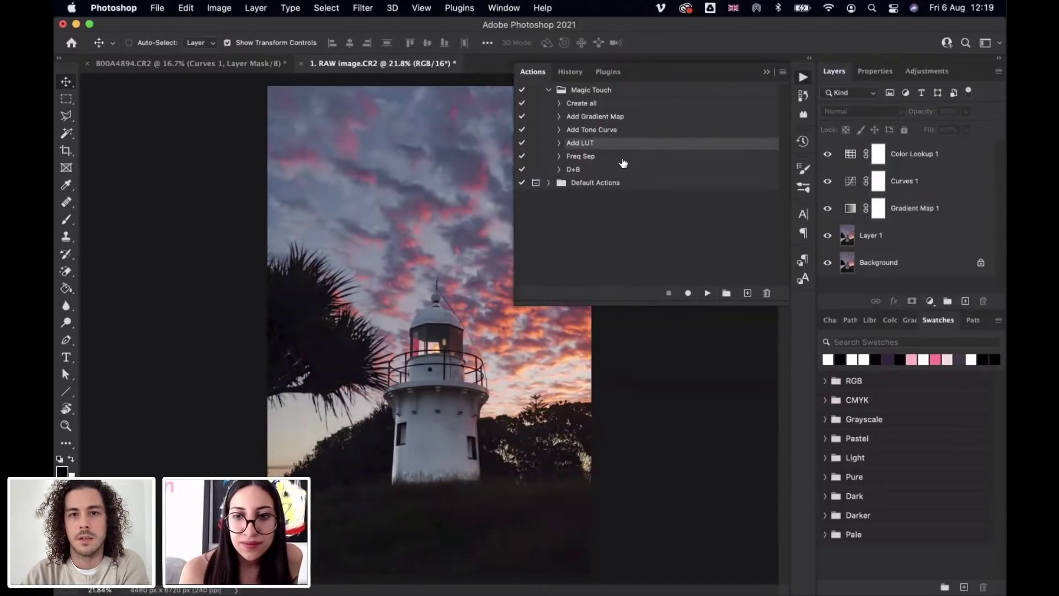
Step: Group the Color Lookup, Curves and Gradient Map layers and compare the image with the group hidden and shown
{"action": "left_click", "coordinate": [770, 71]}
{"action": "left_click", "coordinate": [913, 156]}
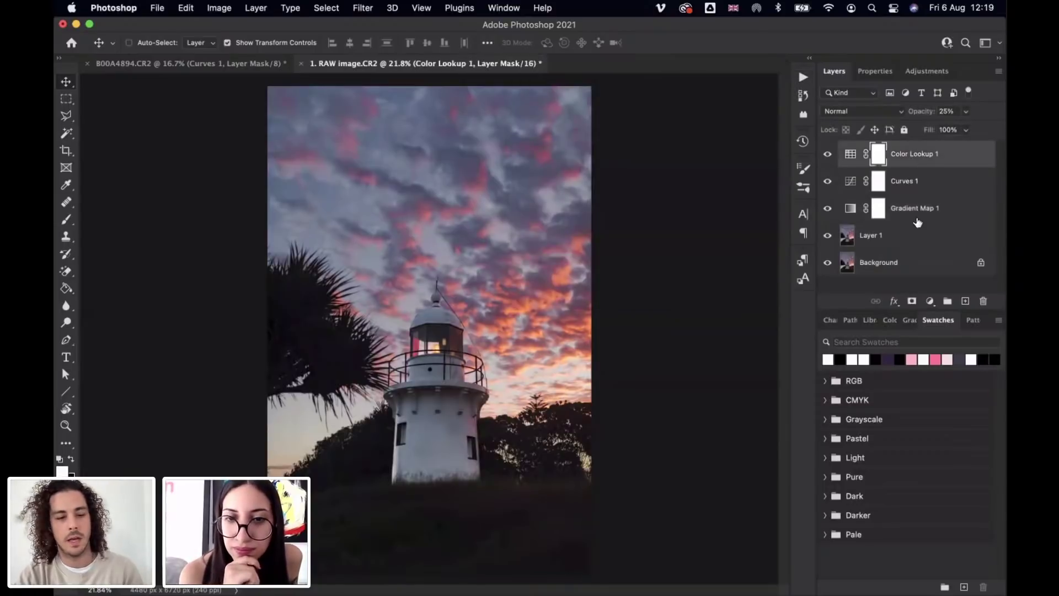
{"action": "left_click", "coordinate": [919, 209], "text": "shift"}
{"action": "key", "text": "super+g"}
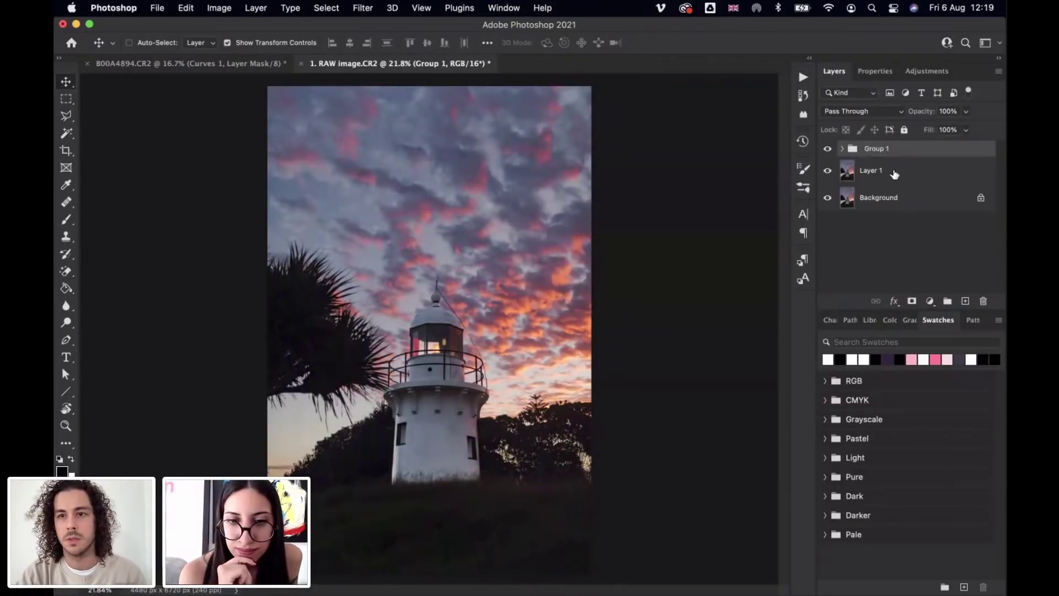
{"action": "left_click", "coordinate": [827, 151]}
{"action": "left_click", "coordinate": [827, 150]}
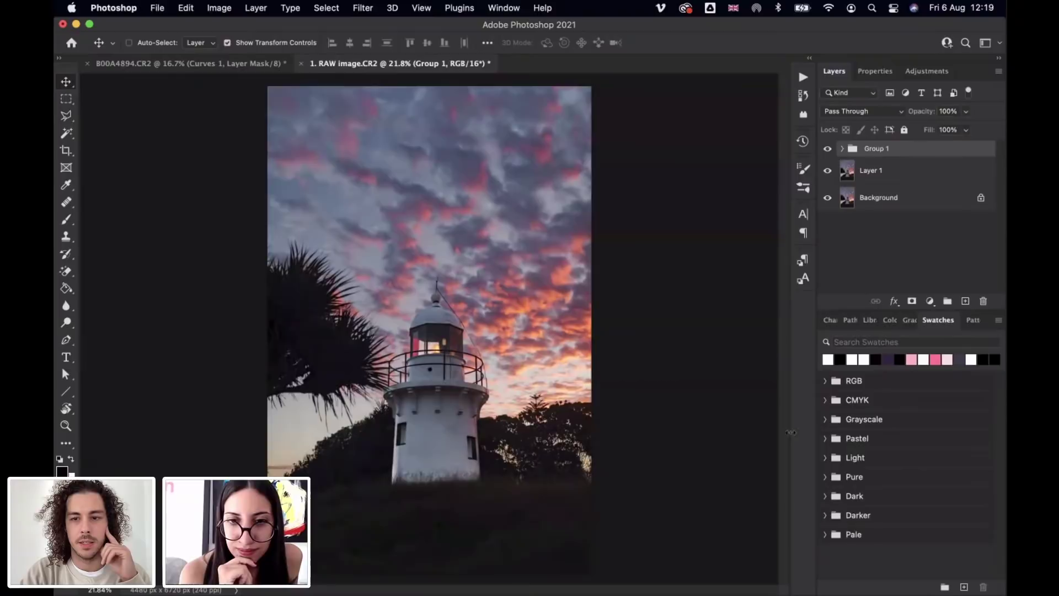
Step: Expand the adjustment group and examine the 3D LUT files available for the Color Lookup layer
{"action": "left_click", "coordinate": [841, 149]}
{"action": "left_click", "coordinate": [883, 172]}
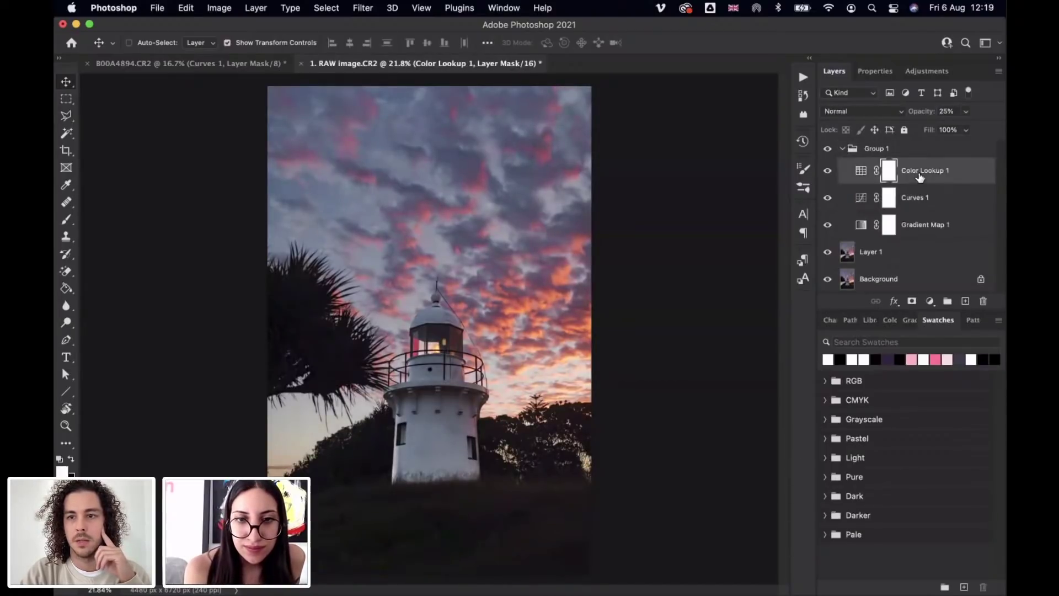
{"action": "left_click", "coordinate": [875, 71]}
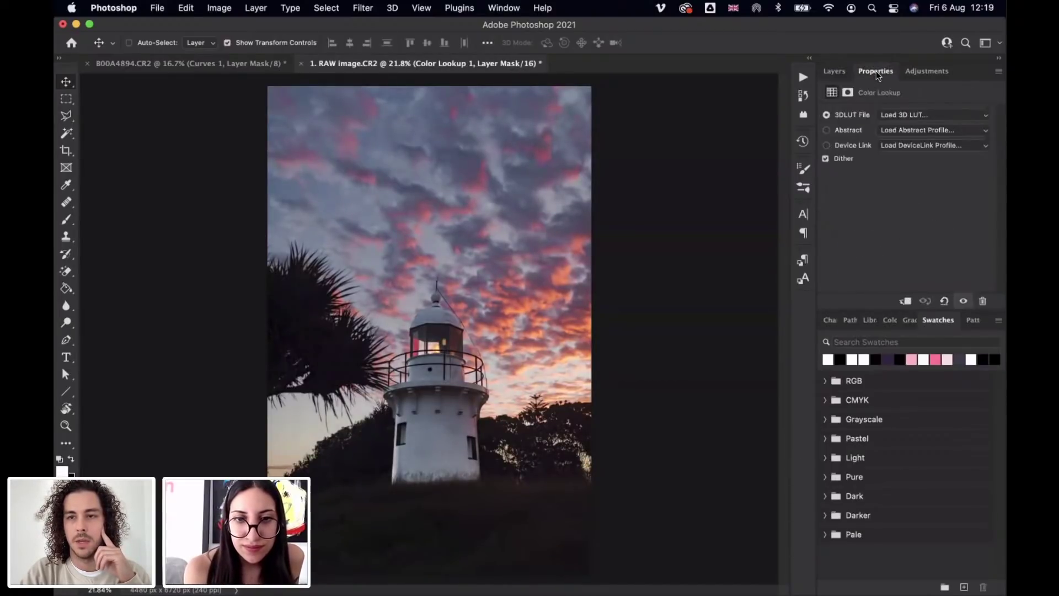
{"action": "left_click", "coordinate": [932, 116]}
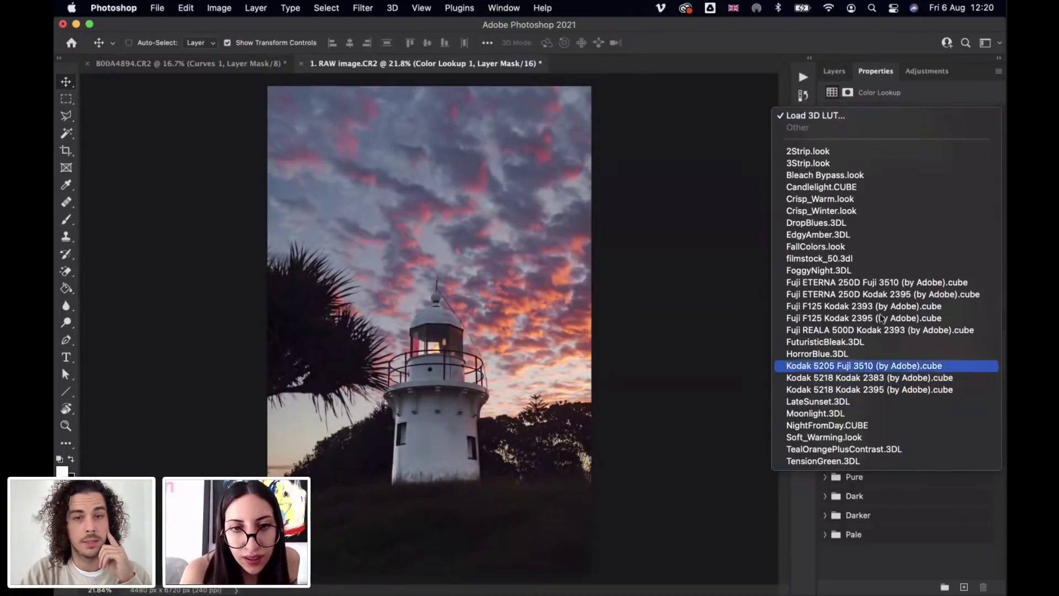
{"action": "left_click", "coordinate": [871, 41]}
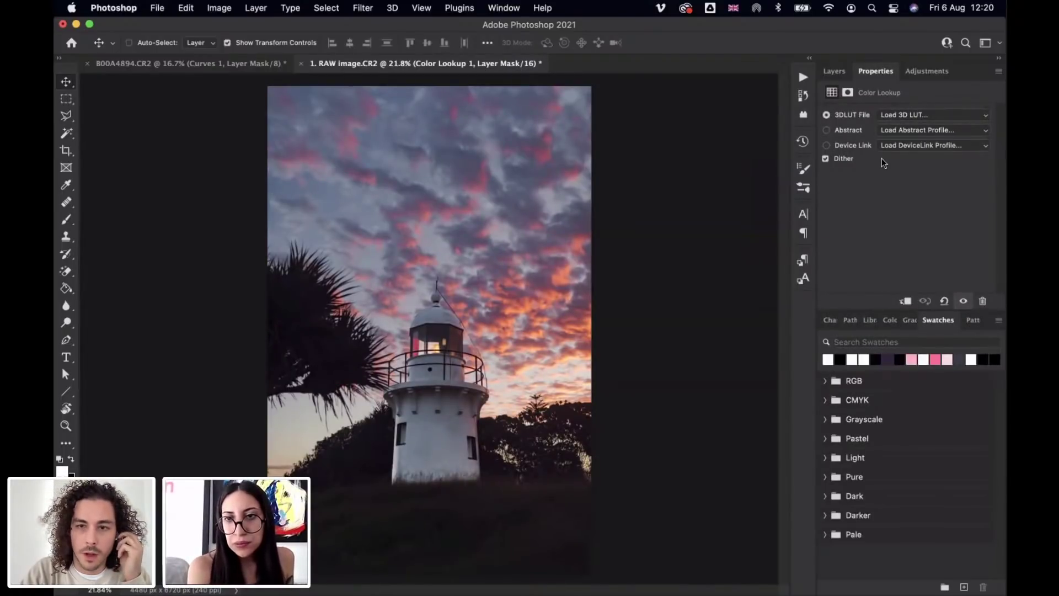
Step: Show the curve settings of the Curves adjustment layer in the group
{"action": "left_click", "coordinate": [833, 72]}
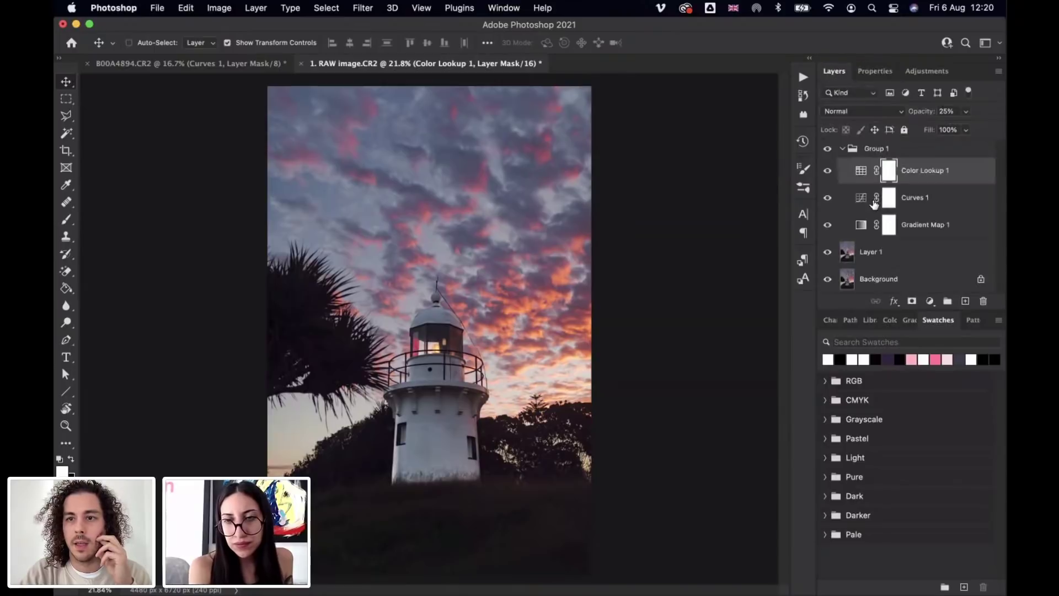
{"action": "left_click", "coordinate": [884, 205]}
{"action": "left_click", "coordinate": [875, 71]}
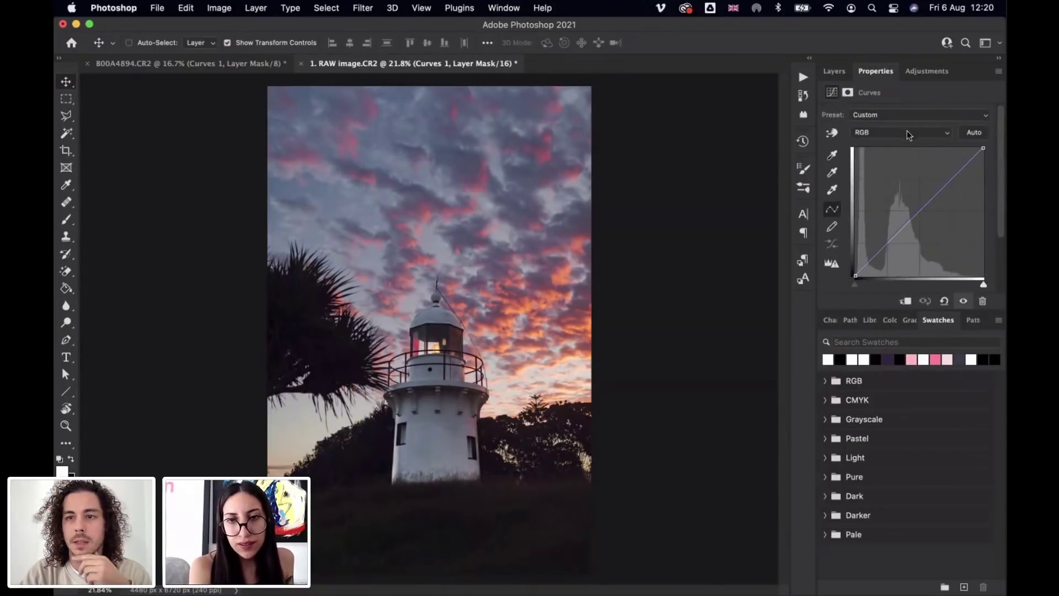
Step: Display the Blue channel curve of the Curves 1 adjustment layer
{"action": "left_click", "coordinate": [908, 134]}
{"action": "left_click", "coordinate": [891, 170]}
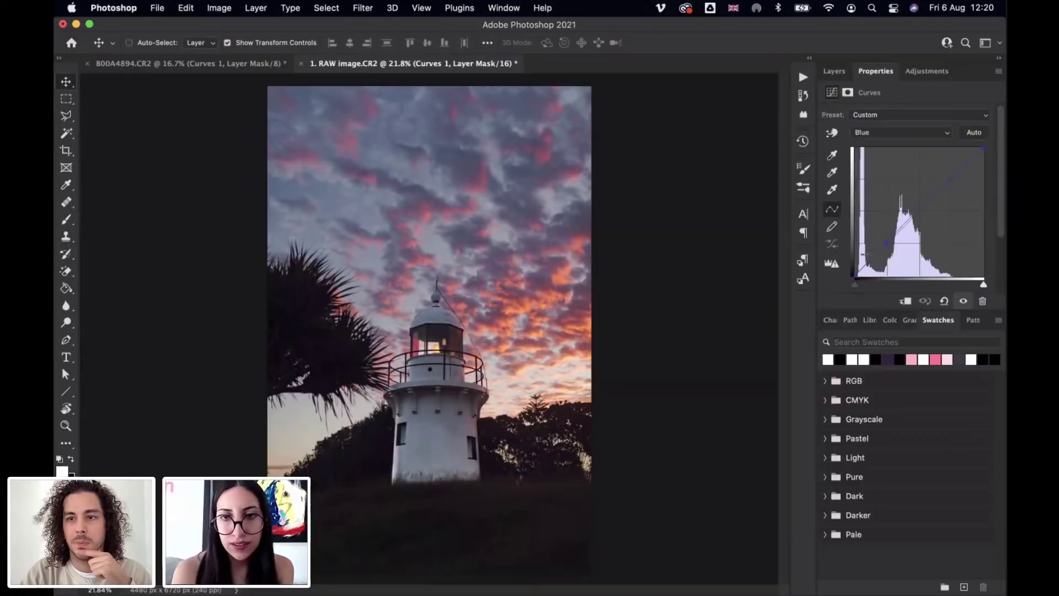
{"action": "left_click", "coordinate": [834, 71]}
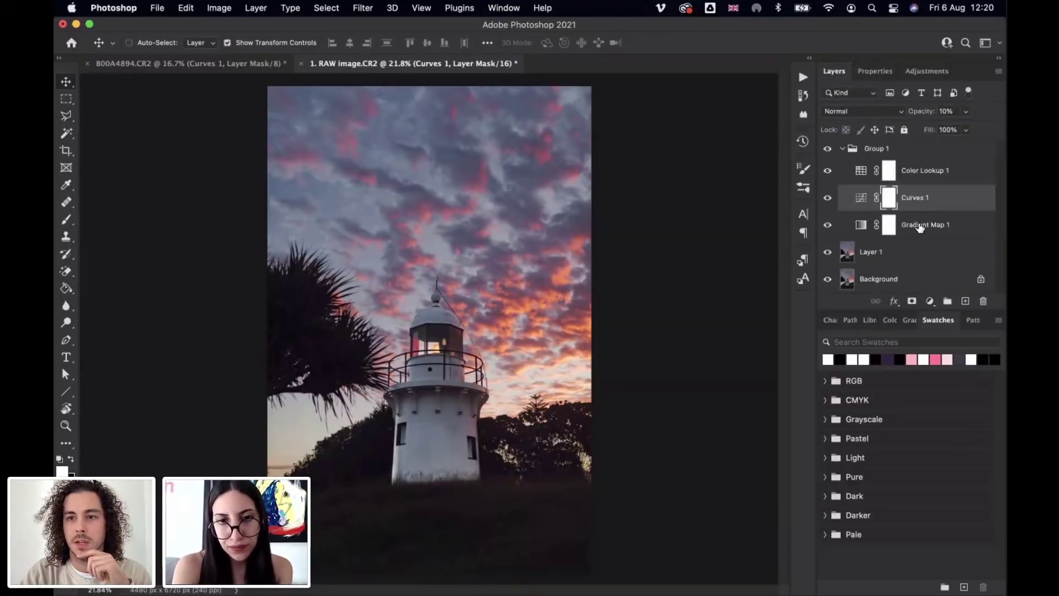
Step: Examine the colour gradient of the Gradient Map 1 layer and compare the image with that layer hidden and shown
{"action": "left_click", "coordinate": [918, 226]}
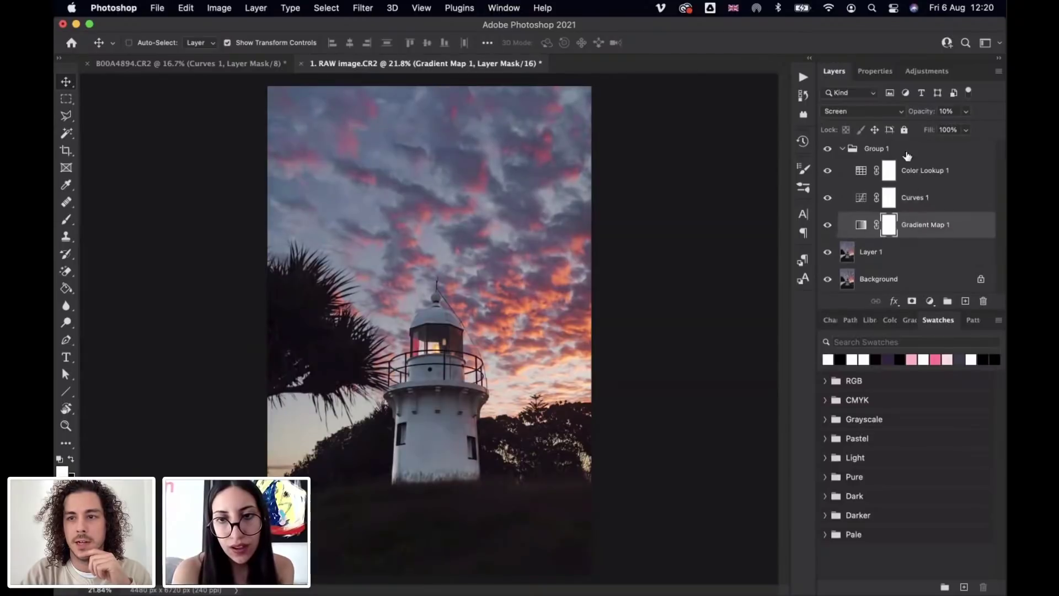
{"action": "left_click", "coordinate": [915, 75]}
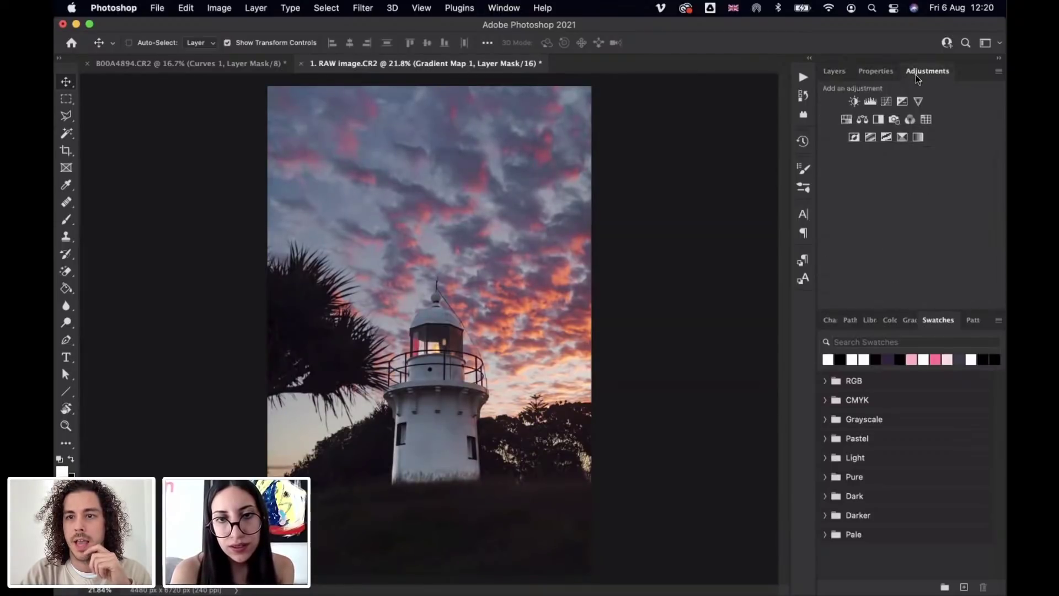
{"action": "left_click", "coordinate": [878, 73]}
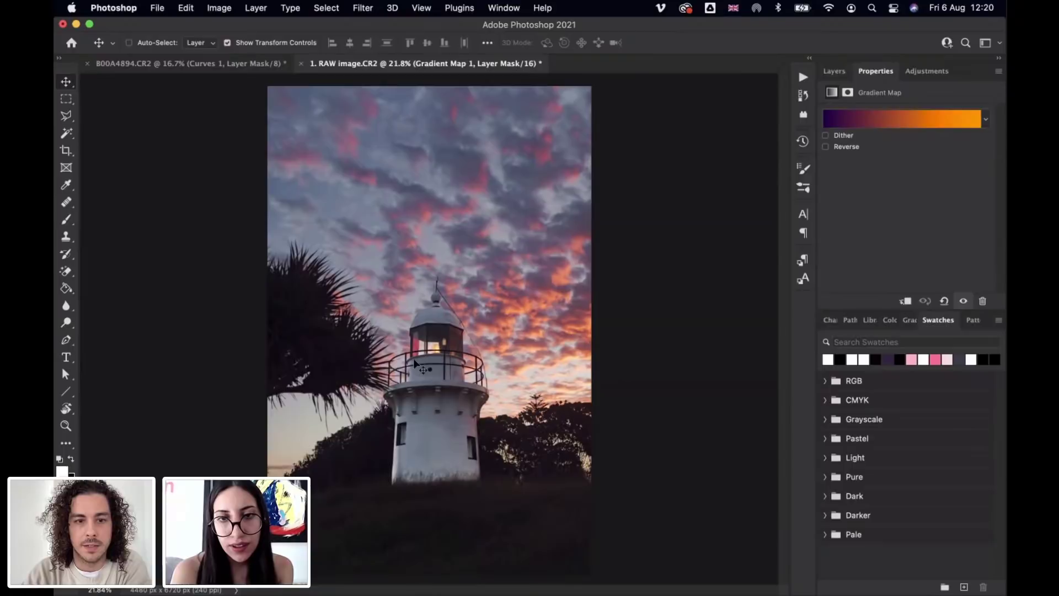
{"action": "left_click", "coordinate": [834, 72]}
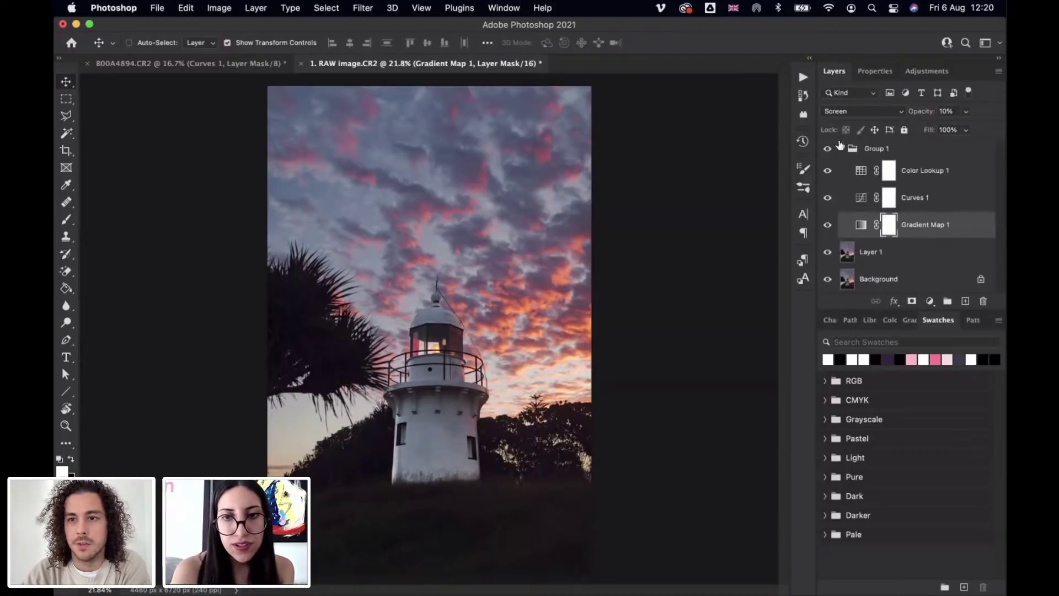
{"action": "left_click", "coordinate": [828, 225]}
{"action": "left_click", "coordinate": [827, 225]}
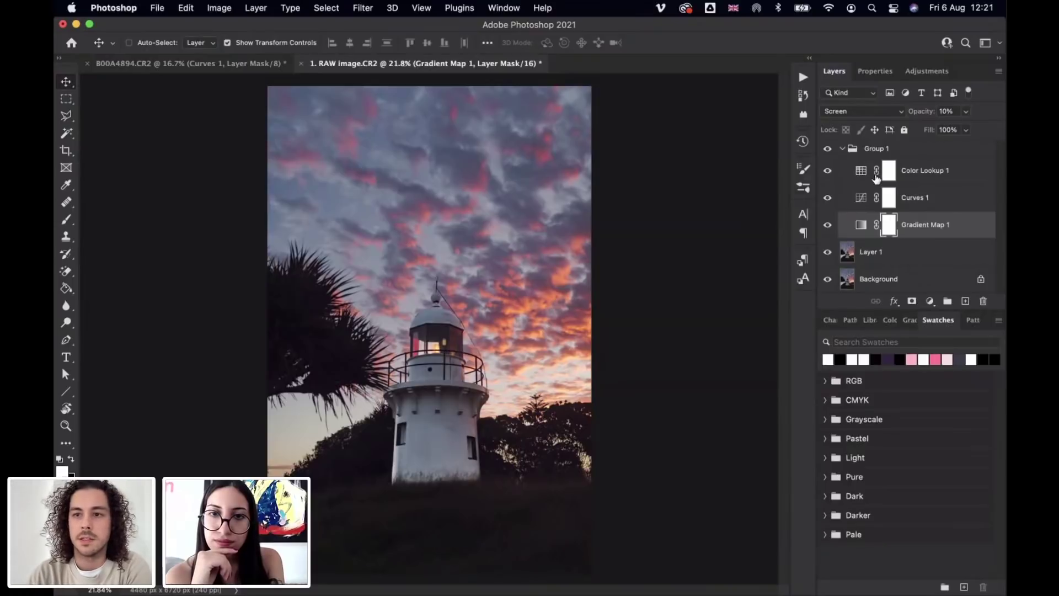
Step: Select the Color Lookup 1 layer and compare the image with it hidden and shown
{"action": "left_click", "coordinate": [925, 178]}
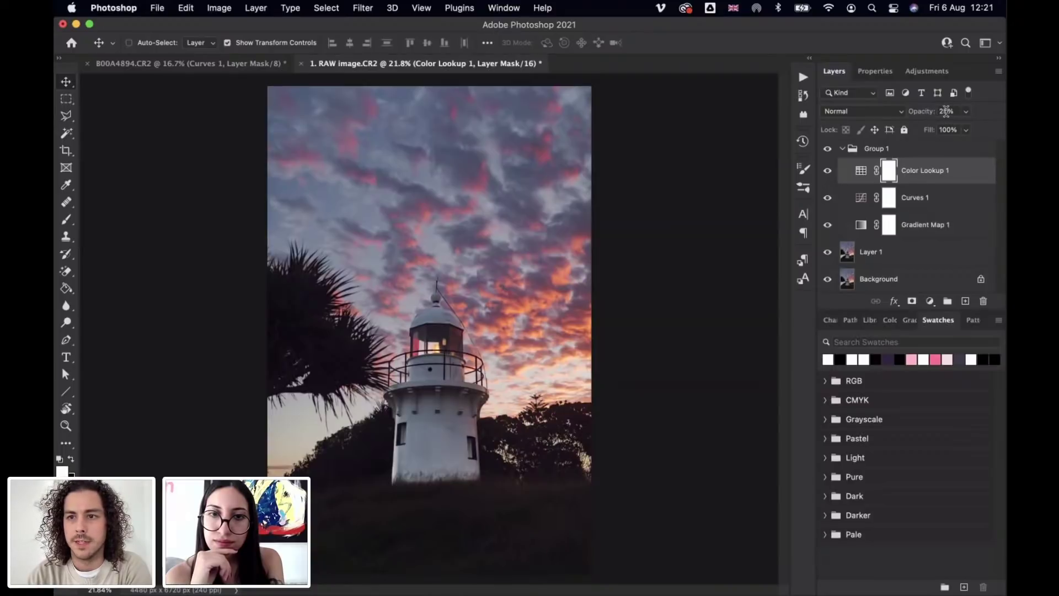
{"action": "left_click", "coordinate": [832, 174]}
{"action": "left_click", "coordinate": [833, 174]}
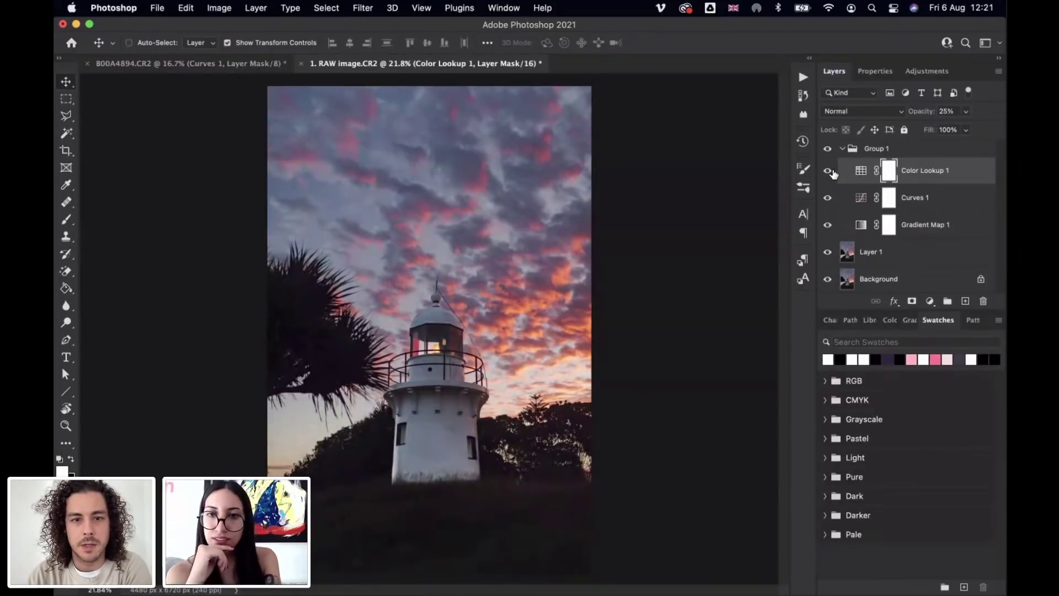
{"action": "left_click", "coordinate": [833, 175]}
{"action": "left_click", "coordinate": [833, 174]}
{"action": "left_click", "coordinate": [833, 175]}
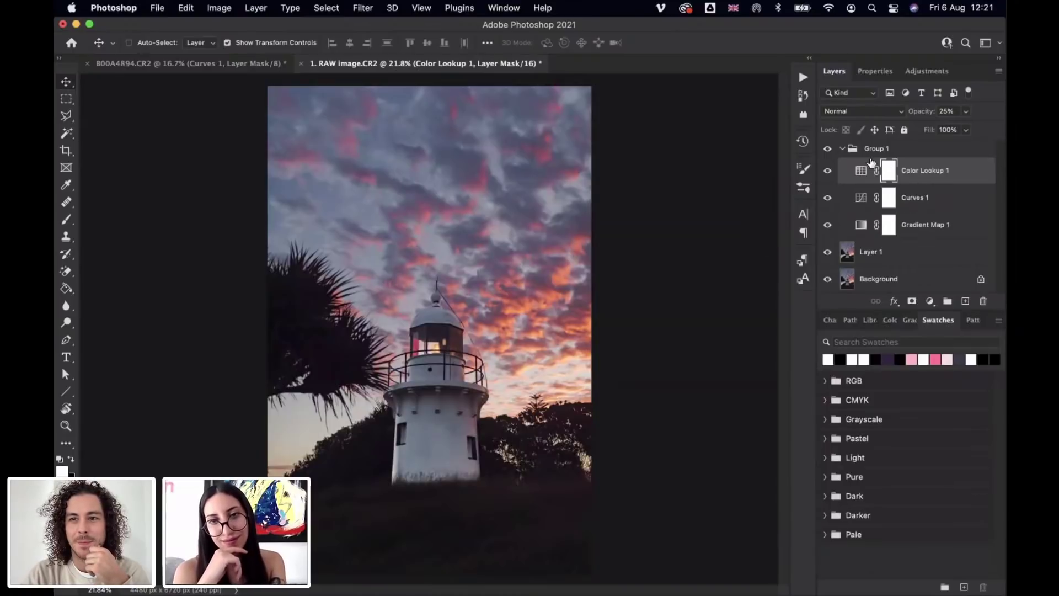
Step: Collapse Group 1, compare the image with the whole group hidden and shown, and deselect all layers
{"action": "left_click", "coordinate": [842, 149]}
{"action": "left_click", "coordinate": [828, 149]}
{"action": "left_click", "coordinate": [828, 151]}
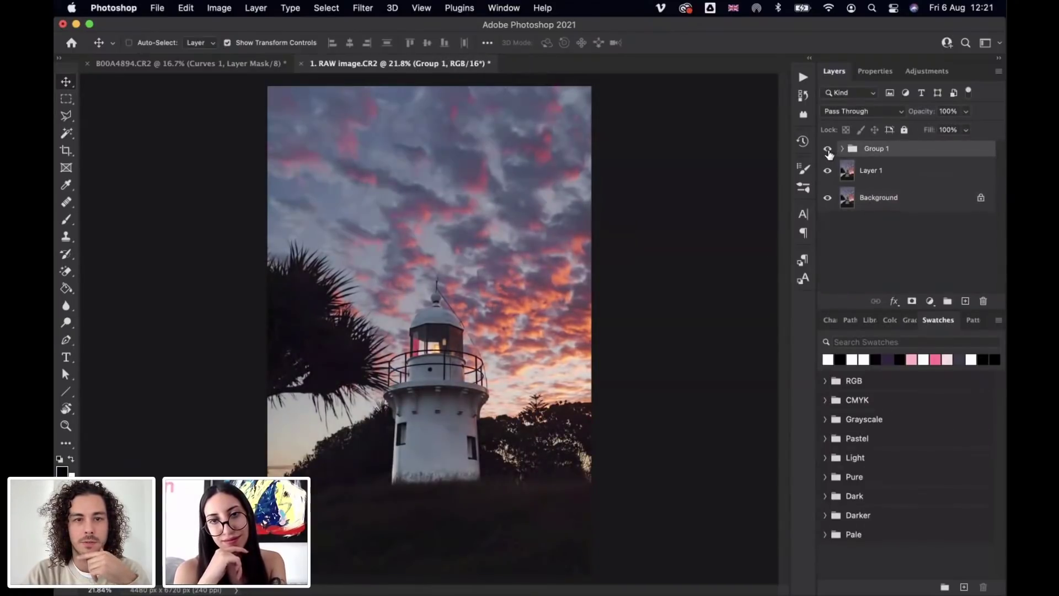
{"action": "left_click", "coordinate": [829, 151]}
{"action": "left_click", "coordinate": [829, 152]}
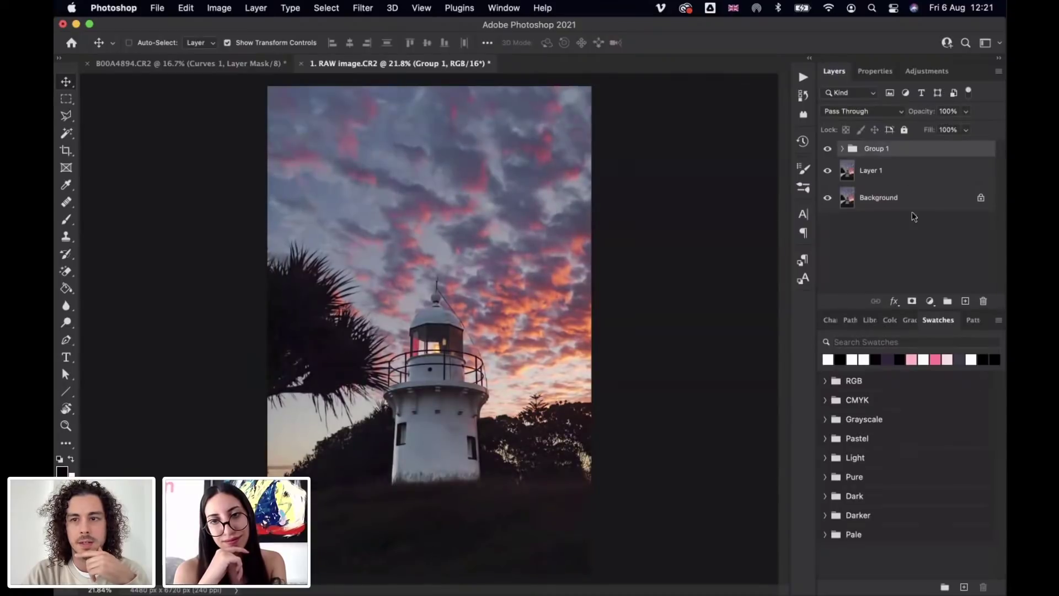
{"action": "left_click", "coordinate": [895, 250]}
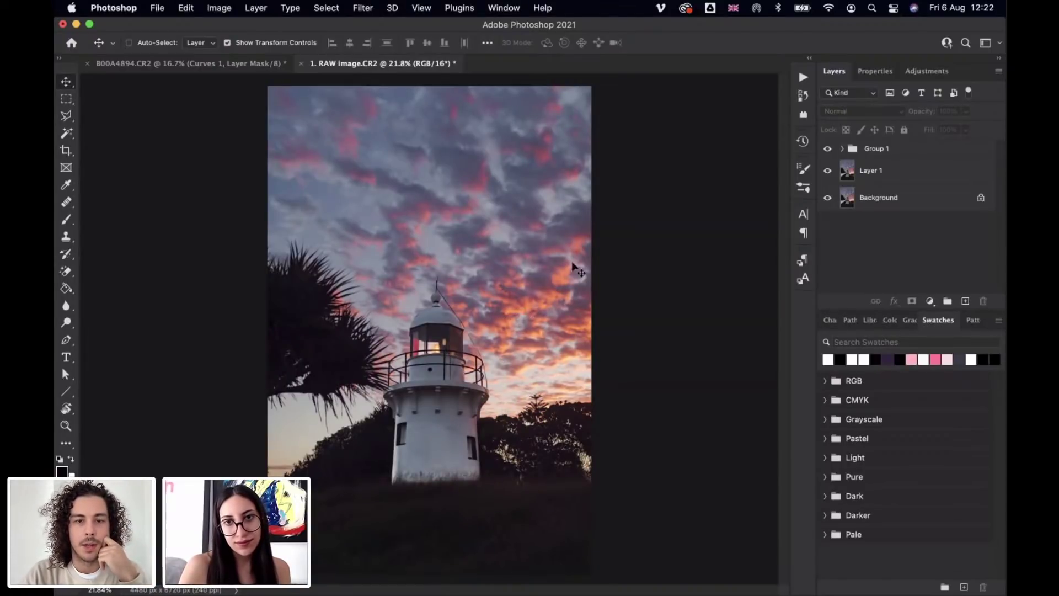
Step: Add a Curves adjustment layer above Group 1 and pull the middle of its RGB curve down to darken the image
{"action": "left_click", "coordinate": [874, 71]}
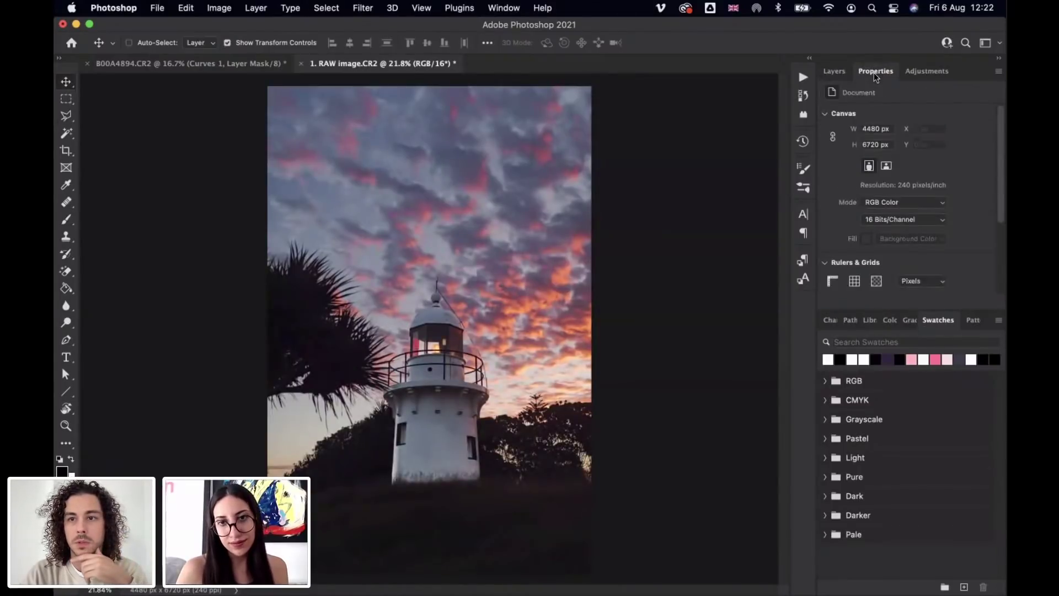
{"action": "left_click", "coordinate": [835, 71]}
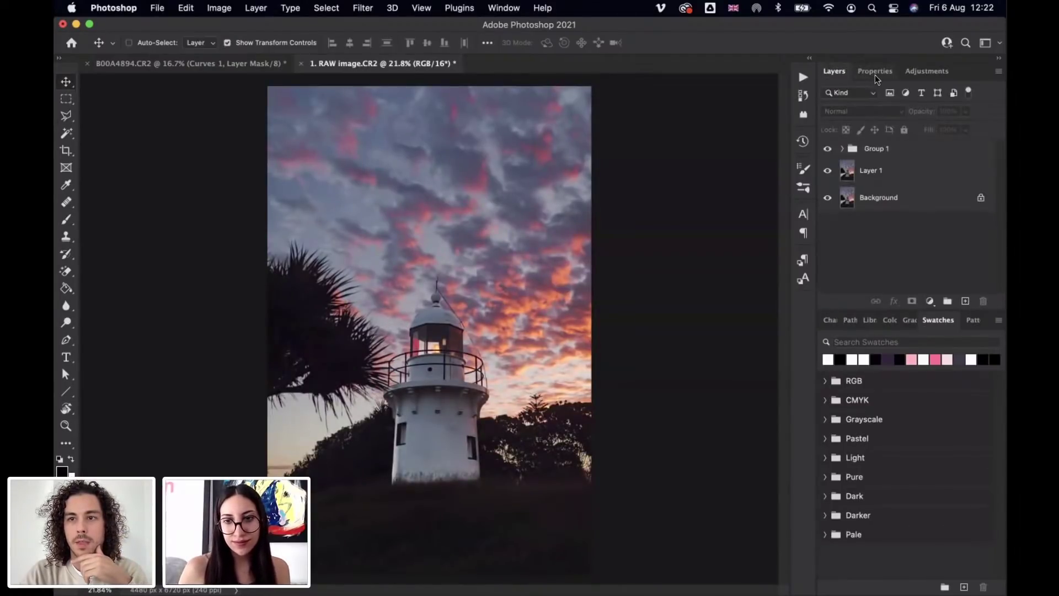
{"action": "left_click", "coordinate": [907, 71]}
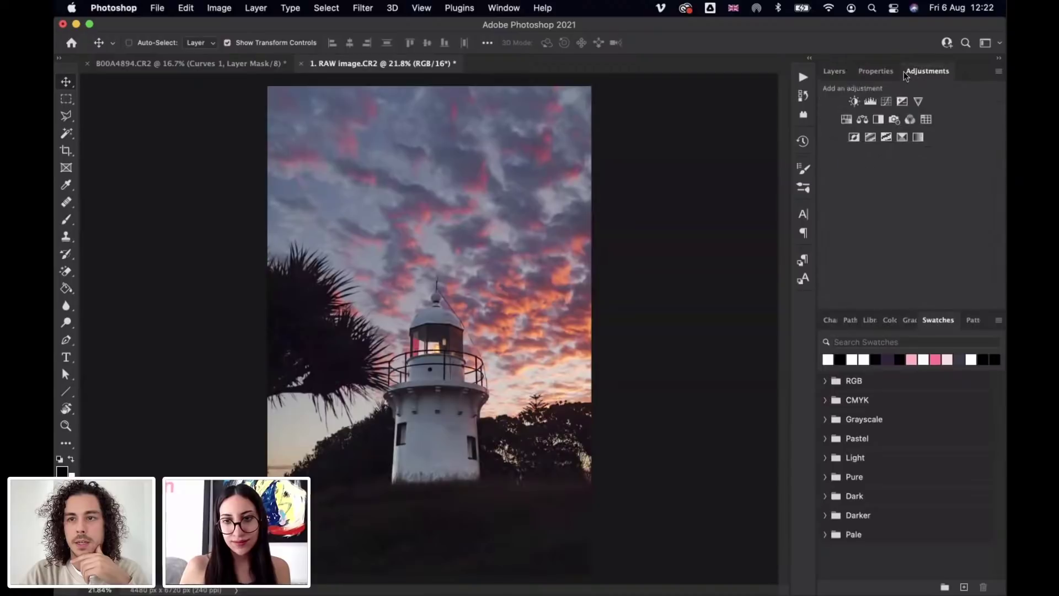
{"action": "left_click", "coordinate": [887, 101]}
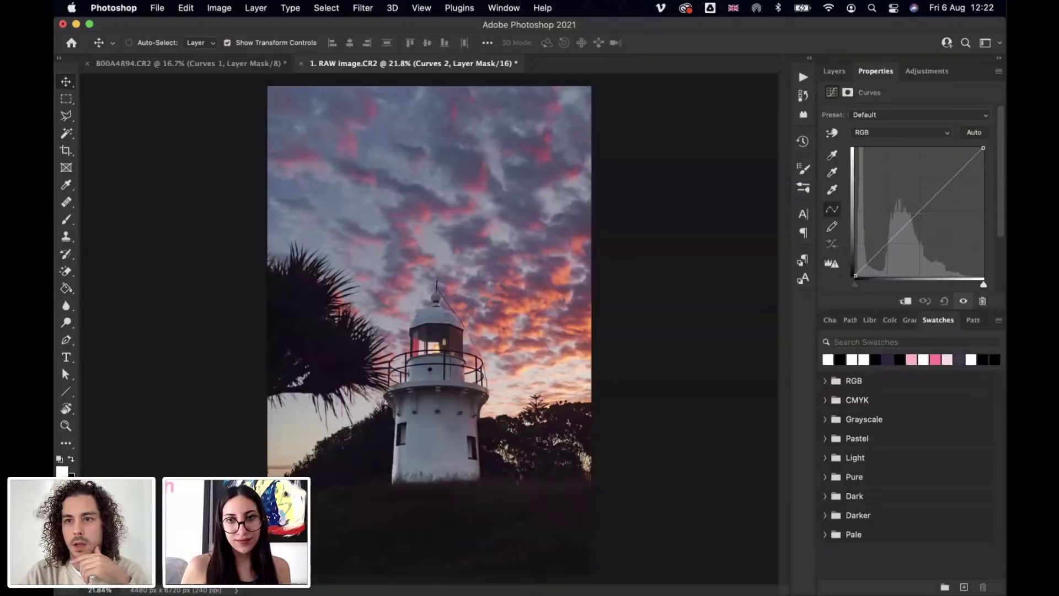
{"action": "left_click_drag", "start_coordinate": [919, 212], "coordinate": [933, 224]}
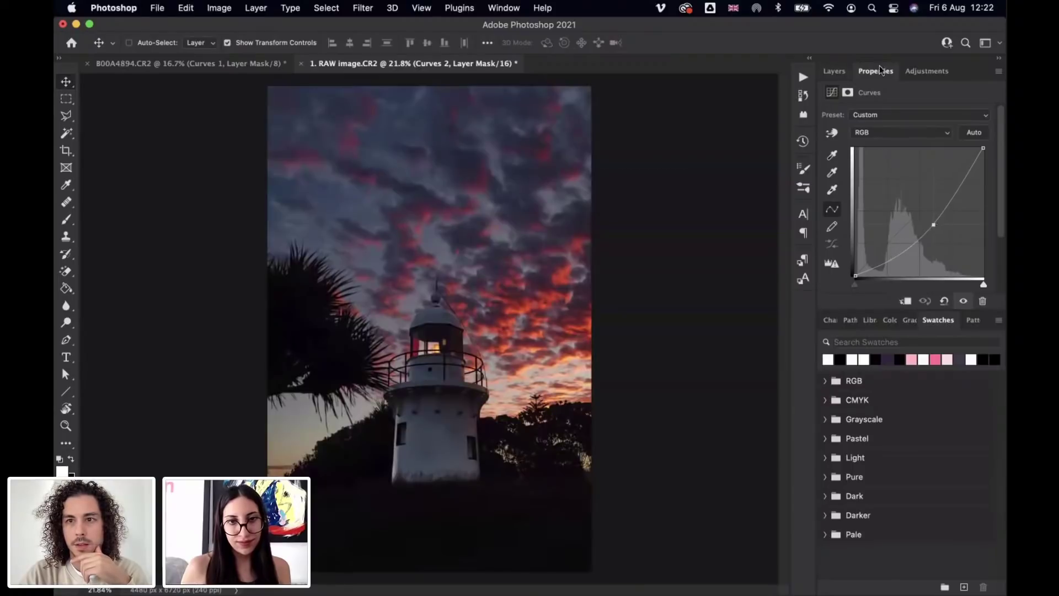
Step: Add a second Curves adjustment layer on top and raise the middle of its RGB curve to brighten the image
{"action": "left_click", "coordinate": [922, 72]}
{"action": "left_click", "coordinate": [886, 101]}
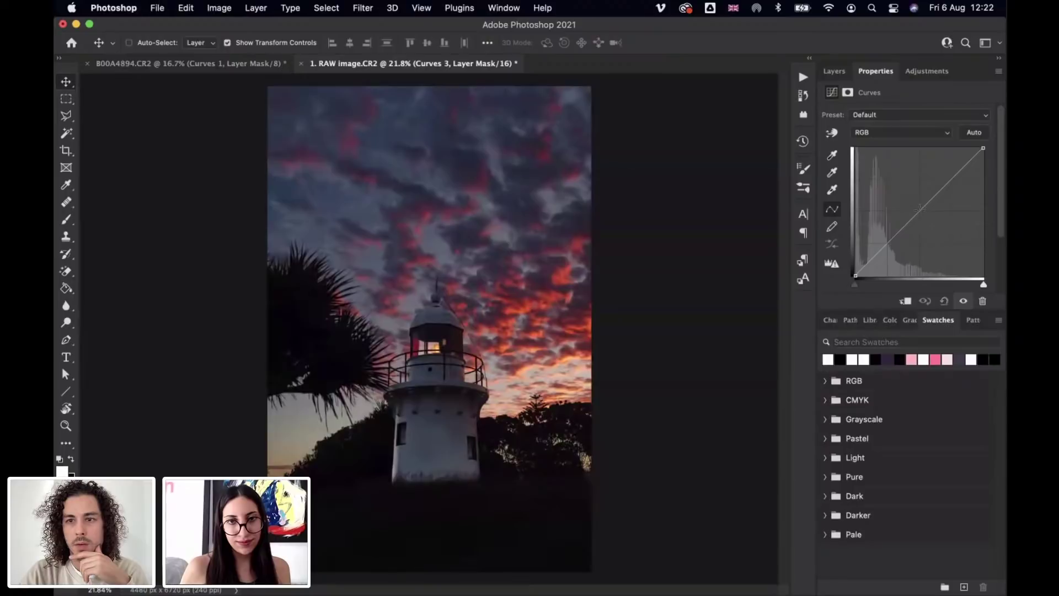
{"action": "left_click_drag", "start_coordinate": [920, 208], "coordinate": [904, 194]}
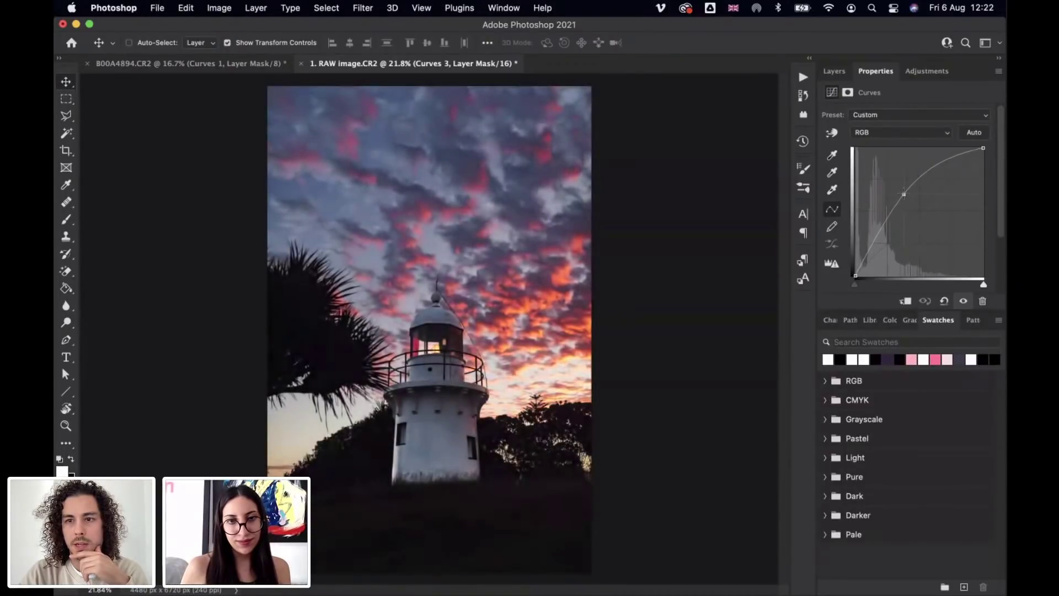
Step: Invert the Curves 3 layer mask to black while the Curves 2 layer is temporarily hidden
{"action": "left_click", "coordinate": [834, 71]}
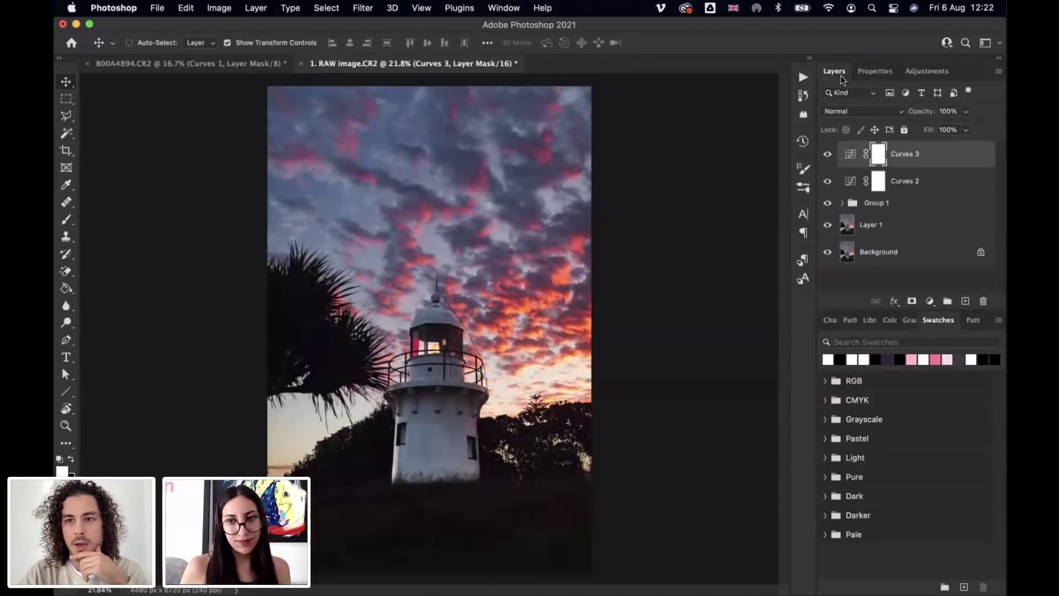
{"action": "left_click", "coordinate": [828, 182]}
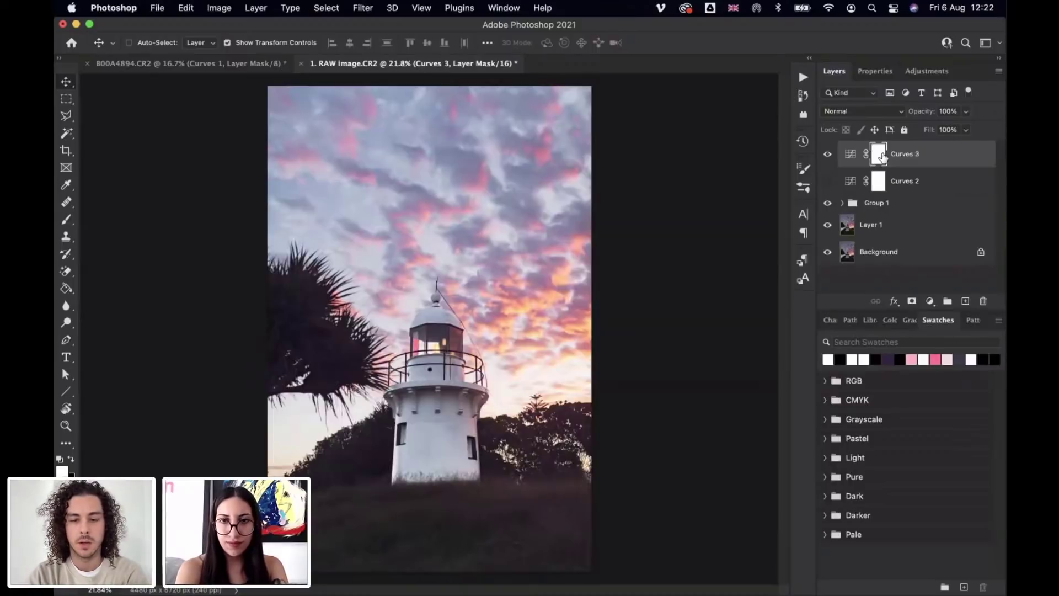
{"action": "key", "text": "super+i"}
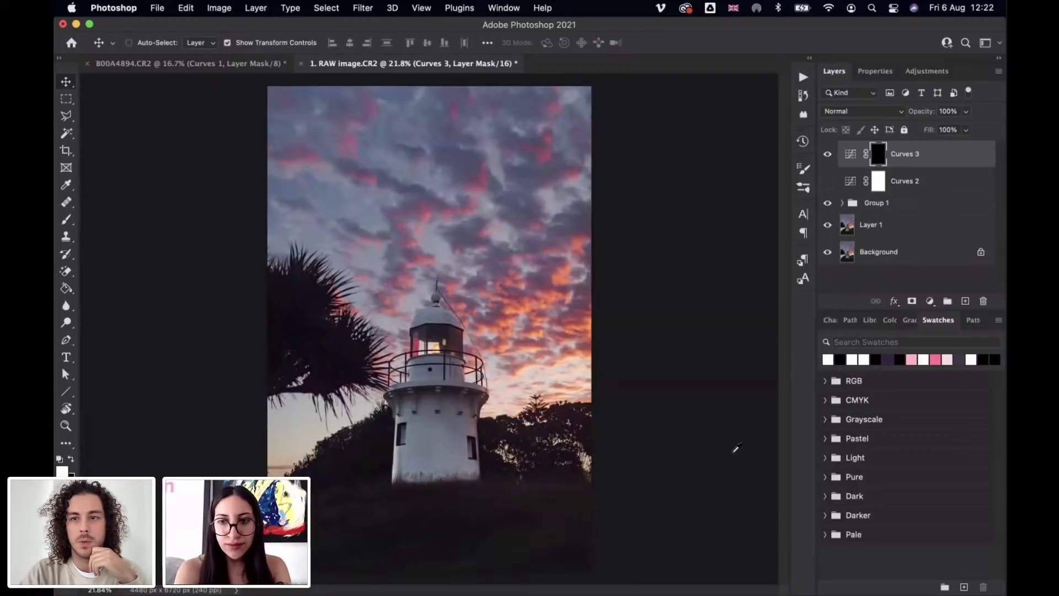
{"action": "left_click", "coordinate": [828, 182]}
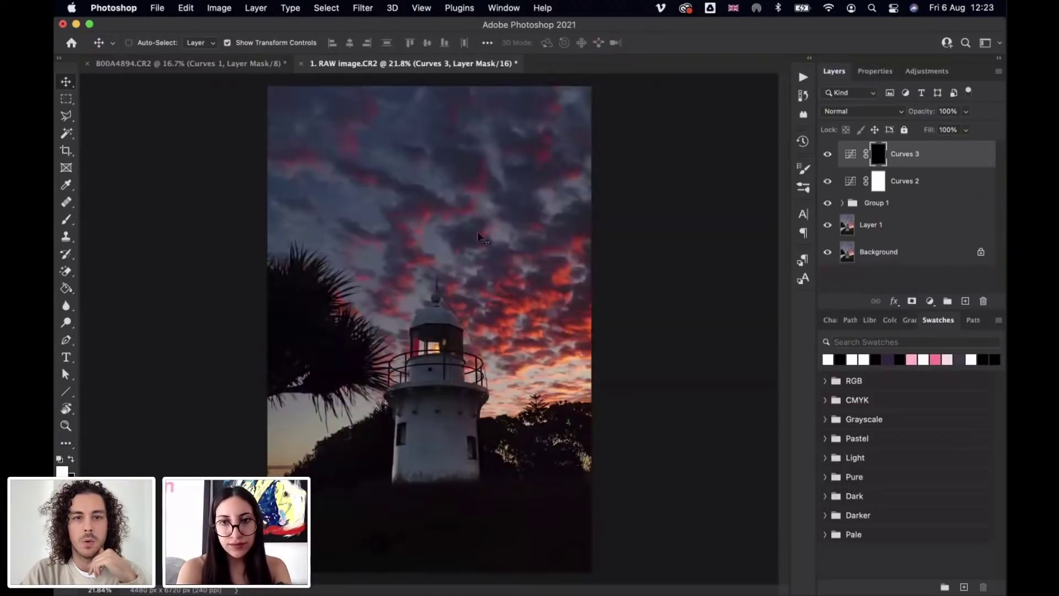
Step: Invert the Curves 2 layer mask to black and check the image with that layer hidden and shown
{"action": "left_click", "coordinate": [884, 186]}
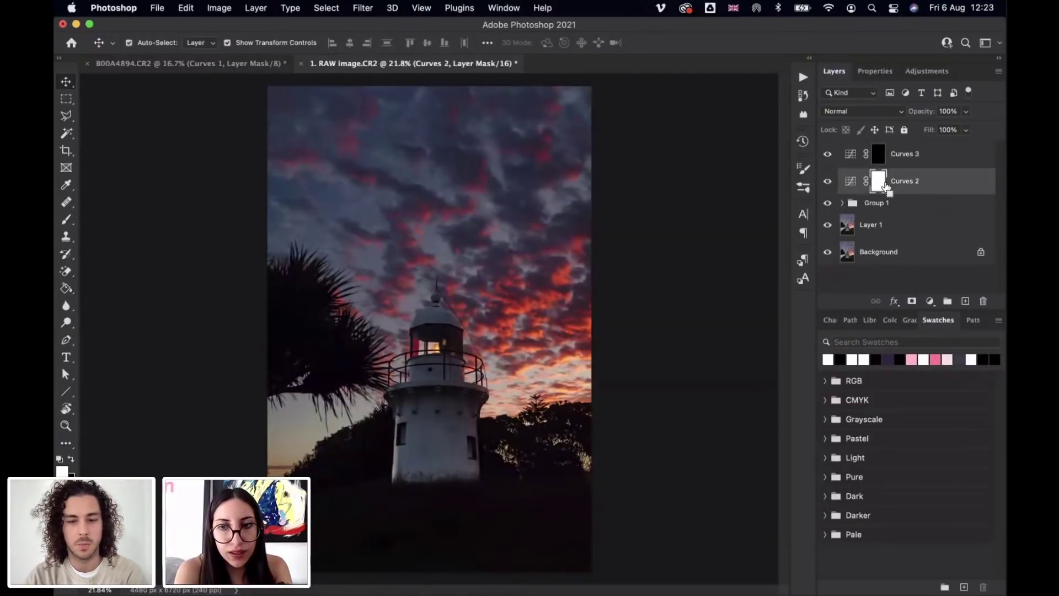
{"action": "key", "text": "super+i"}
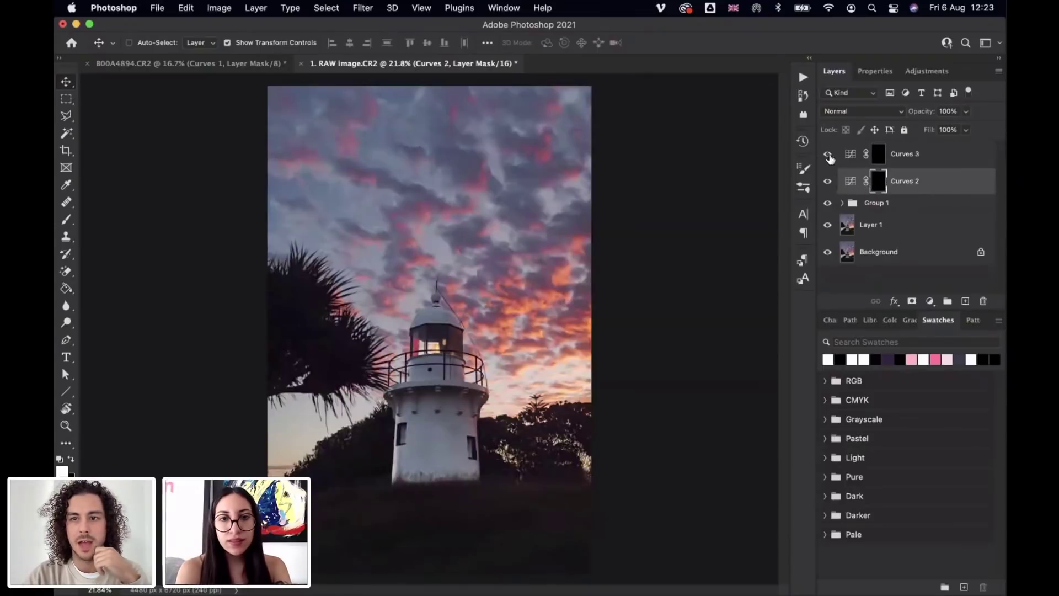
{"action": "left_click", "coordinate": [828, 181]}
{"action": "left_click", "coordinate": [828, 181]}
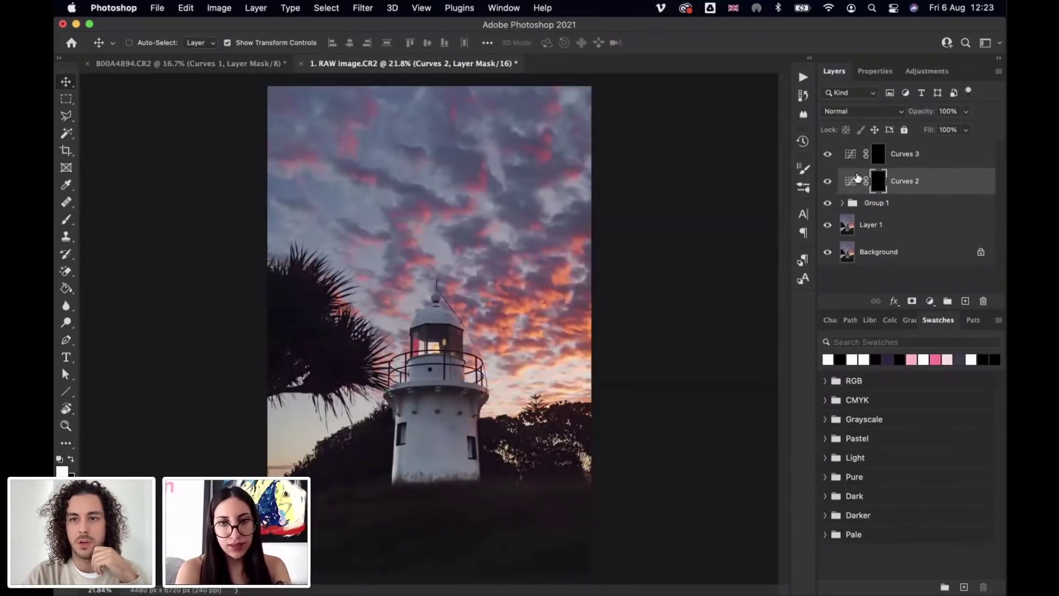
Step: Rename the darkening Curves 2 layer to Burn and the brightening Curves 3 layer to Dodge
{"action": "double_click", "coordinate": [908, 182]}
{"action": "type", "text": "Burn"}
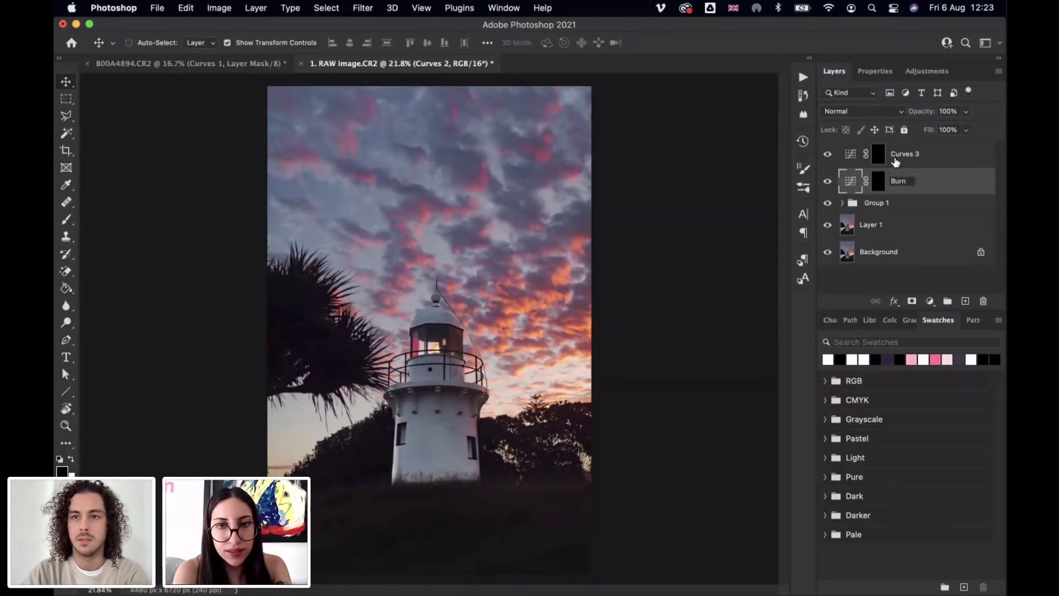
{"action": "key", "text": "Return"}
{"action": "double_click", "coordinate": [902, 157]}
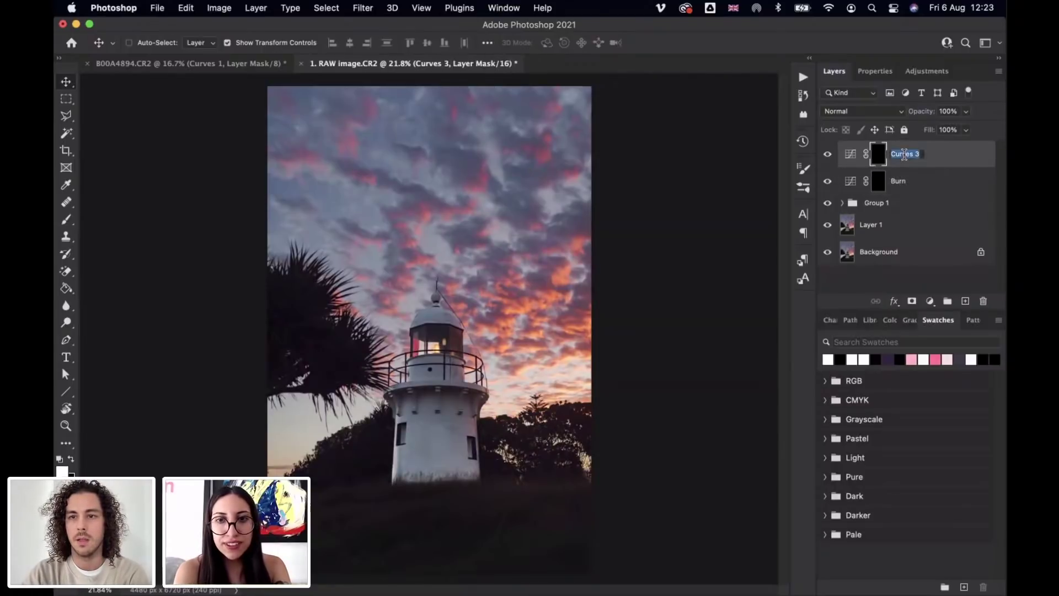
{"action": "type", "text": "Dodge"}
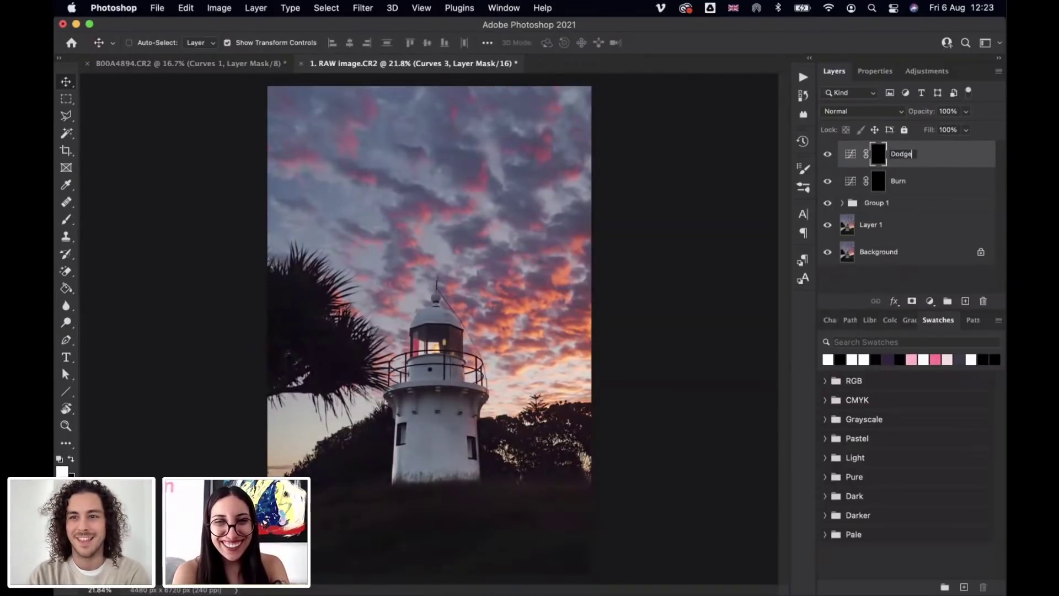
{"action": "key", "text": "Return"}
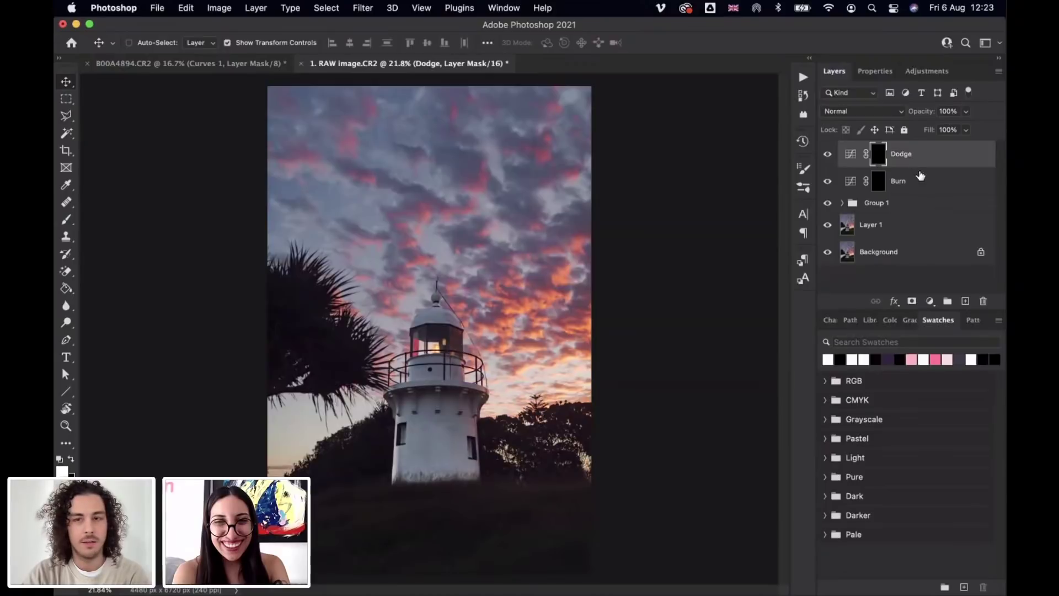
Step: Group the Dodge and Burn layers, rename the group D+B, and expand it
{"action": "left_click", "coordinate": [918, 188], "text": "shift"}
{"action": "key", "text": "super+g"}
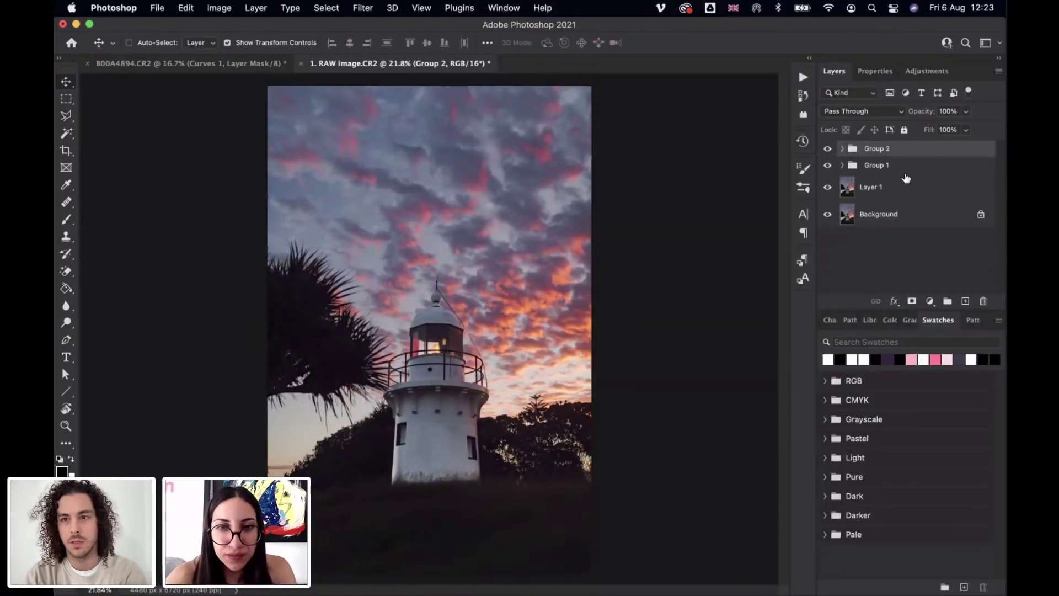
{"action": "double_click", "coordinate": [877, 148]}
{"action": "type", "text": "D"}
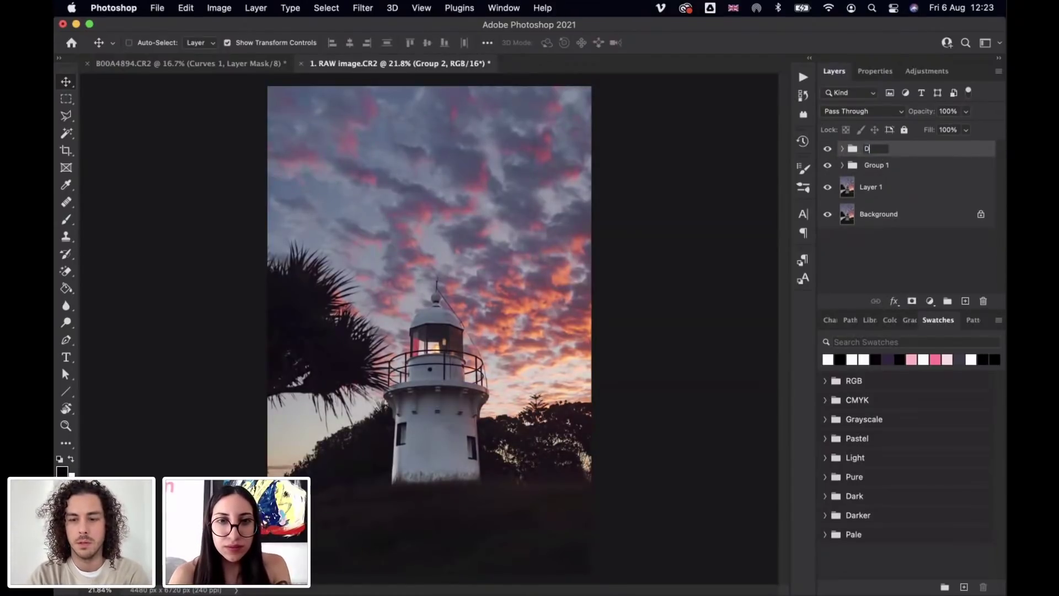
{"action": "type", "text": "+B"}
{"action": "key", "text": "Return"}
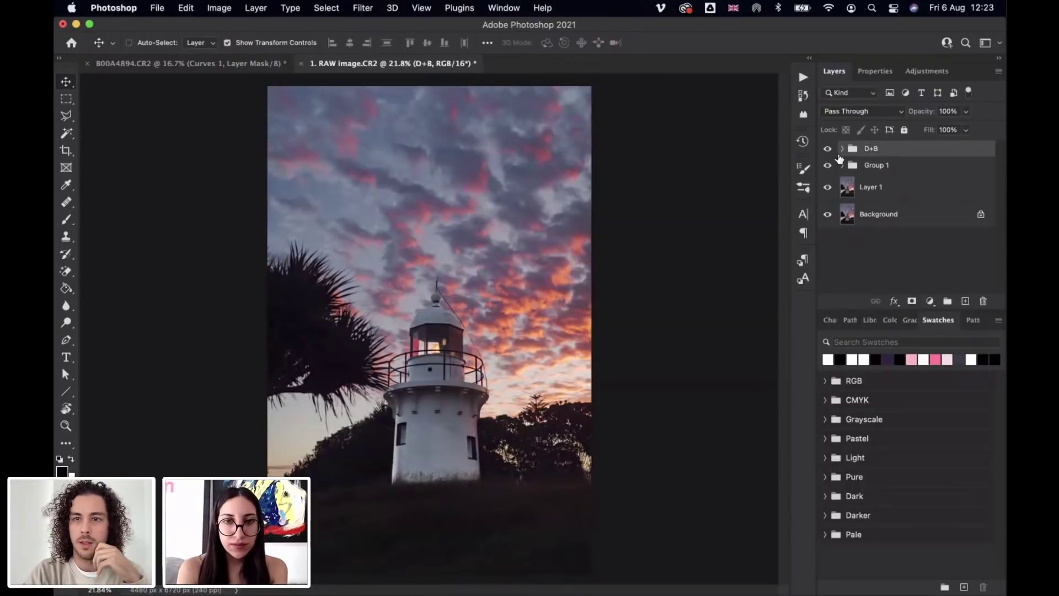
{"action": "left_click", "coordinate": [842, 151]}
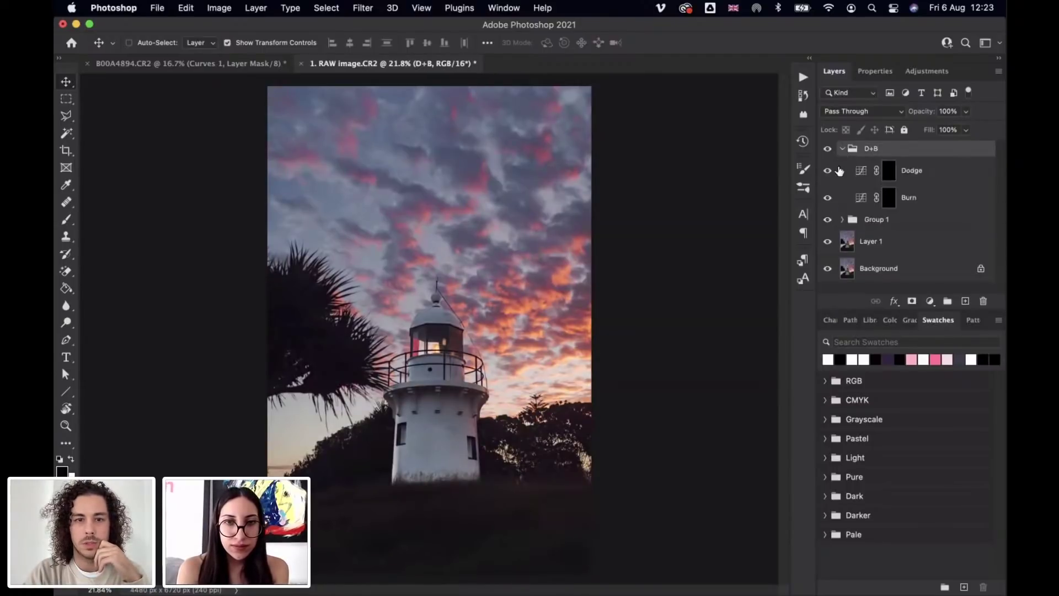
Step: Paint white over the dark clouds on the Burn layer mask using a soft brush enlarged to 400 px
{"action": "left_click", "coordinate": [889, 196]}
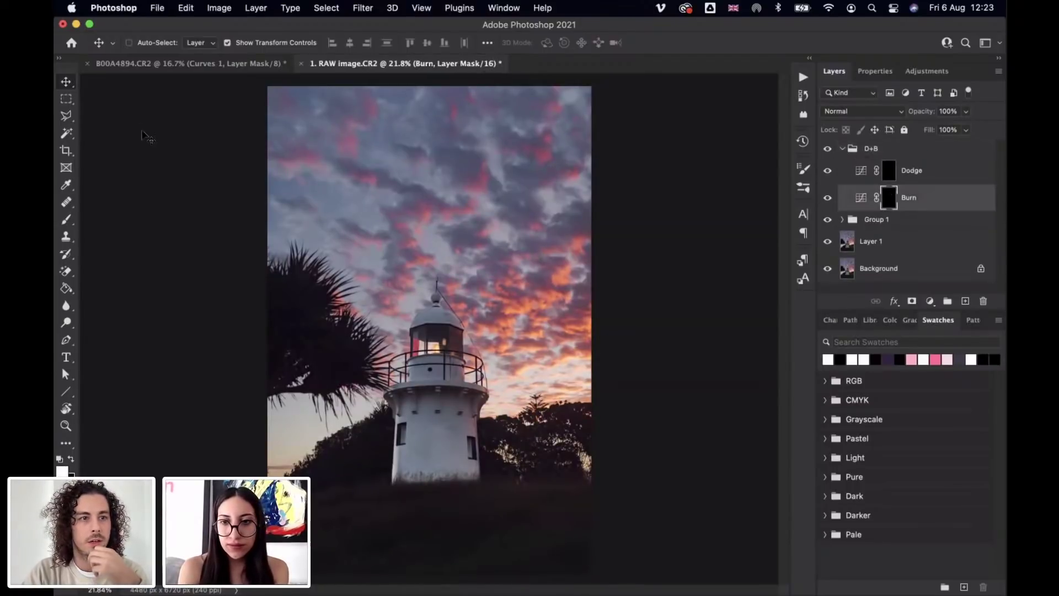
{"action": "left_click", "coordinate": [66, 220]}
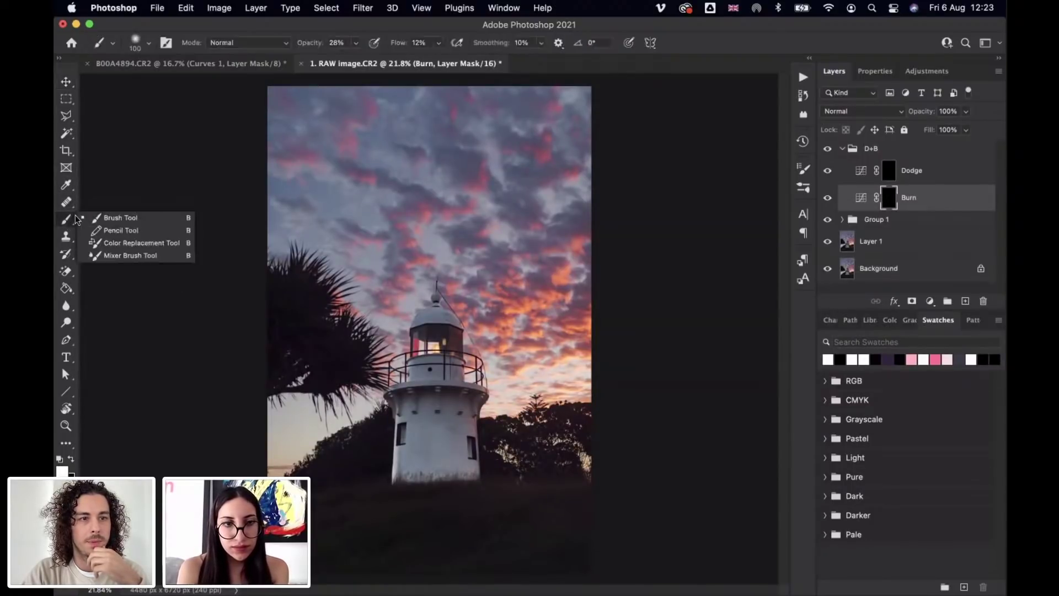
{"action": "left_click", "coordinate": [105, 215]}
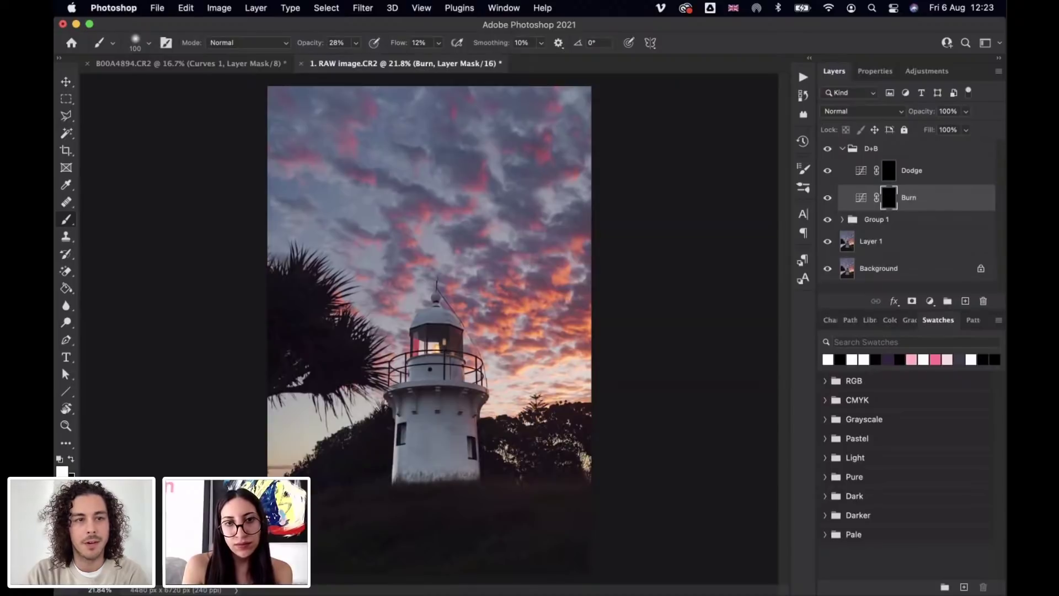
{"action": "key", "text": "bracketright"}
{"action": "key", "text": "bracketright"}
{"action": "key", "text": "bracketright"}
{"action": "key", "text": "bracketright"}
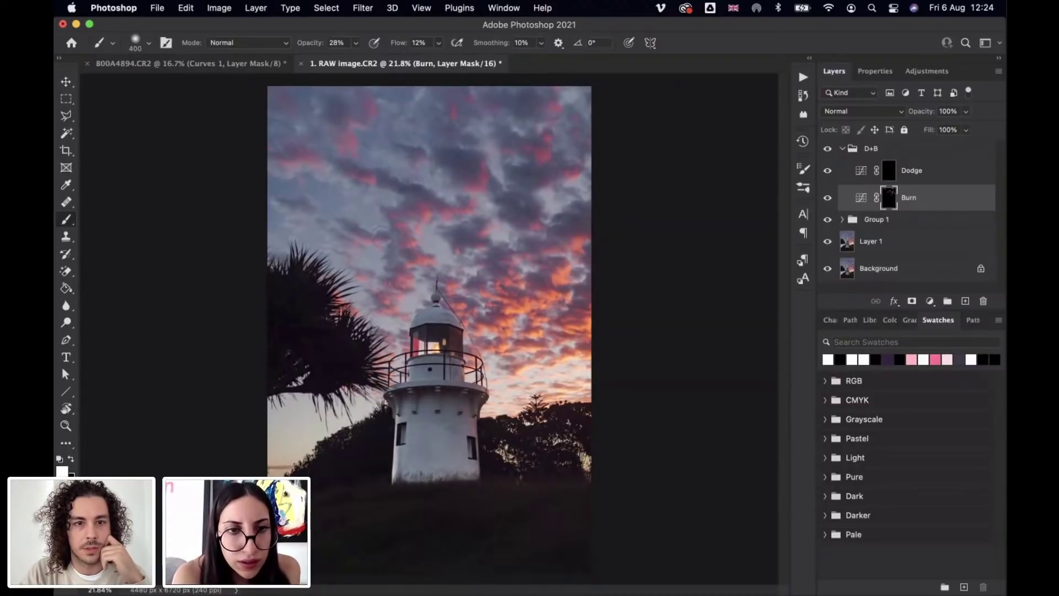
Step: Reduce the brush to 200 px and burn the darker cloud areas above and beside the lighthouse
{"action": "key", "text": "bracketleft"}
{"action": "key", "text": "bracketleft"}
{"action": "key", "text": "bracketleft"}
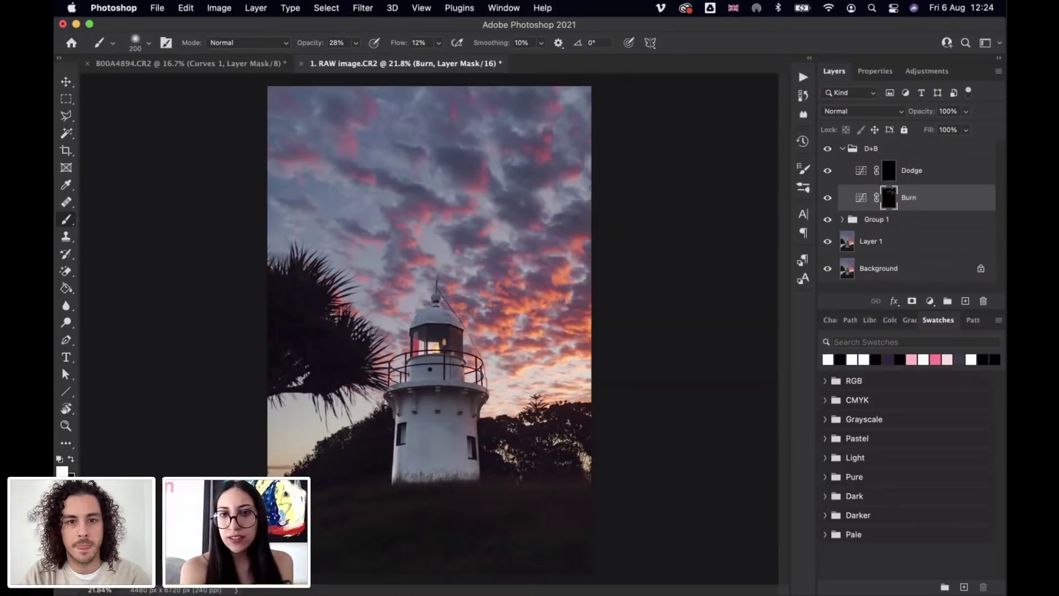
{"action": "scroll", "coordinate": [593, 306], "scroll_direction": "up", "scroll_amount": 3}
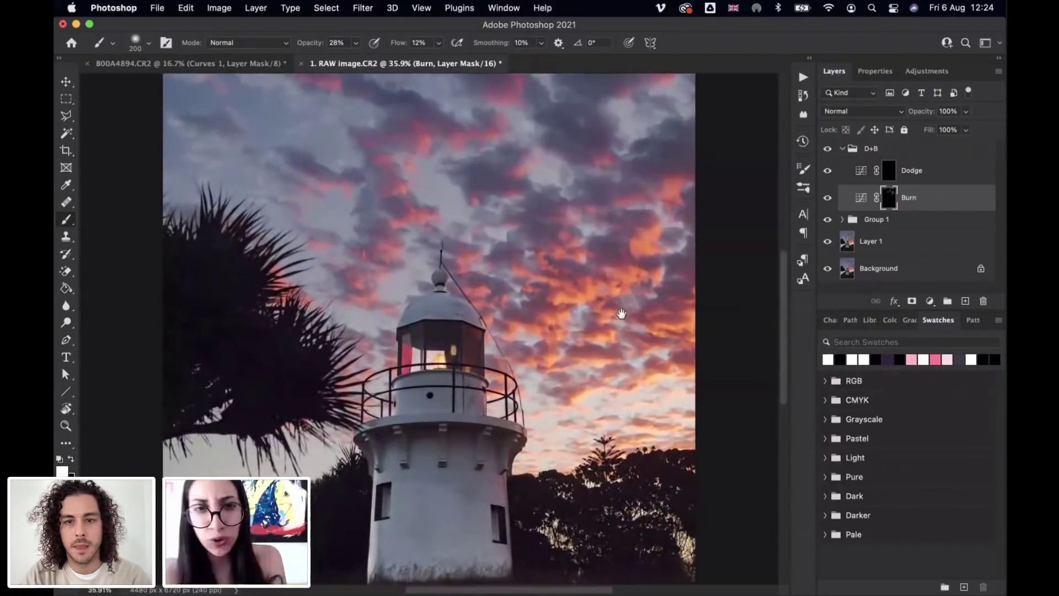
{"action": "scroll", "coordinate": [621, 313], "scroll_direction": "up", "scroll_amount": 2}
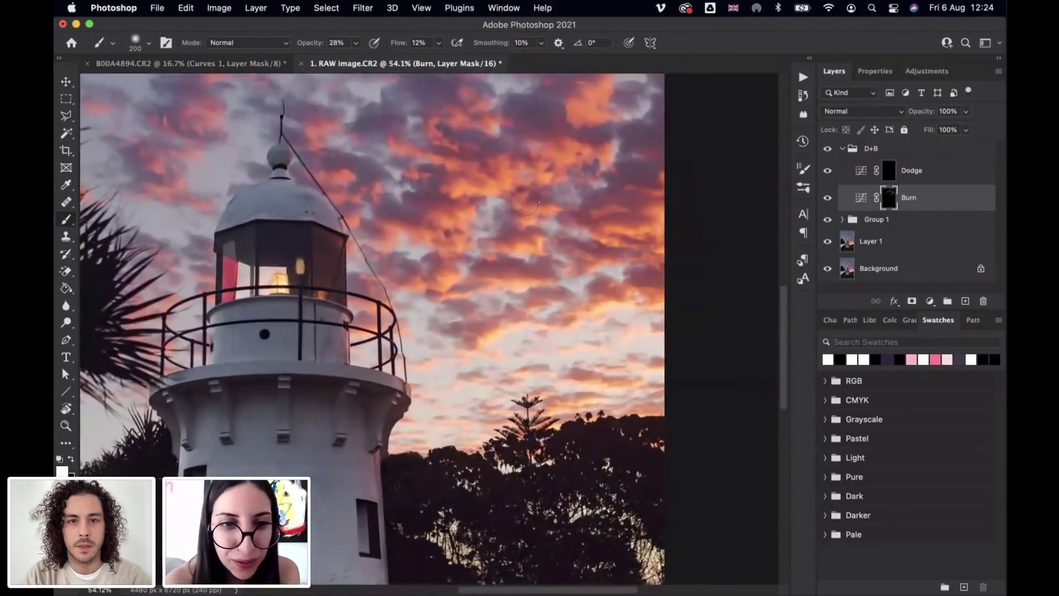
{"action": "left_click_drag", "start_coordinate": [527, 204], "coordinate": [566, 348]}
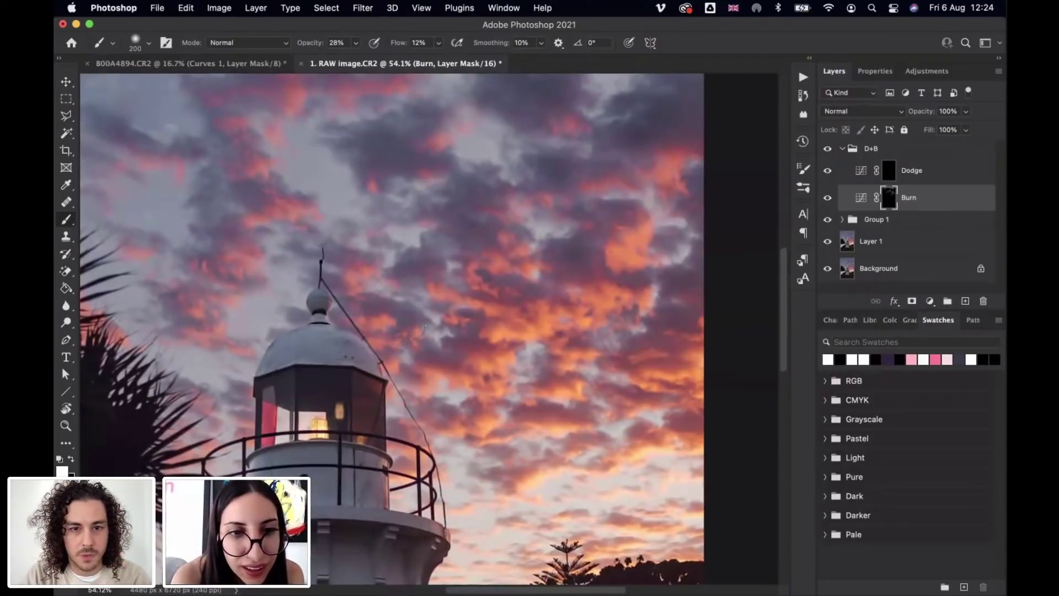
Step: Burn the smaller cloud shadows between the palm tree and the lighthouse, varying the brush between 50 and 125 px and finishing at 90 px
{"action": "scroll", "coordinate": [432, 330], "scroll_direction": "left", "scroll_amount": 5}
{"action": "scroll", "coordinate": [432, 331], "scroll_direction": "down", "scroll_amount": 3}
{"action": "key", "text": "bracketleft"}
{"action": "key", "text": "bracketleft"}
{"action": "key", "text": "bracketleft"}
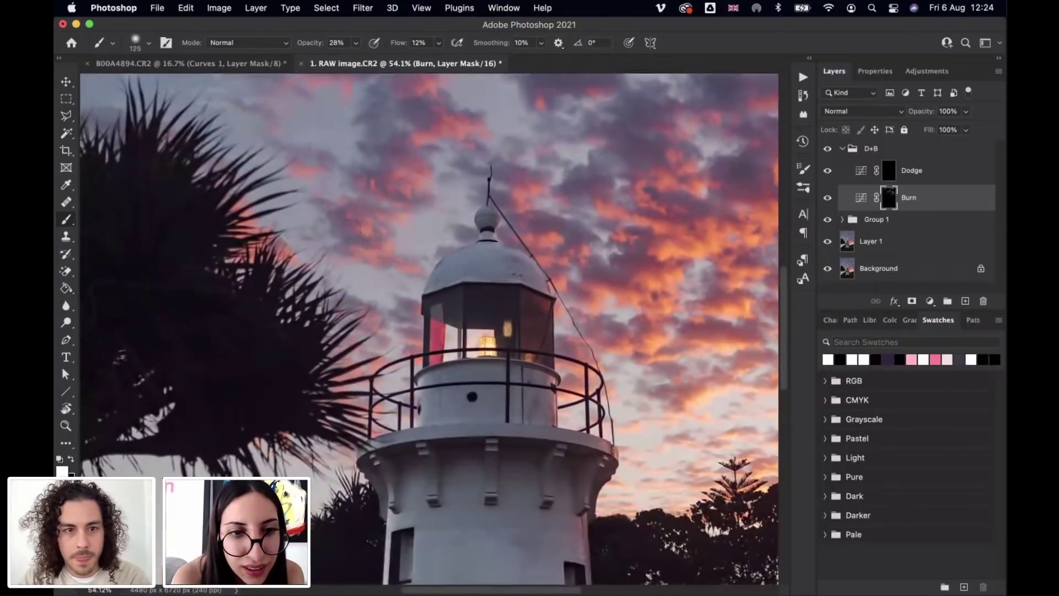
{"action": "key", "text": "bracketleft"}
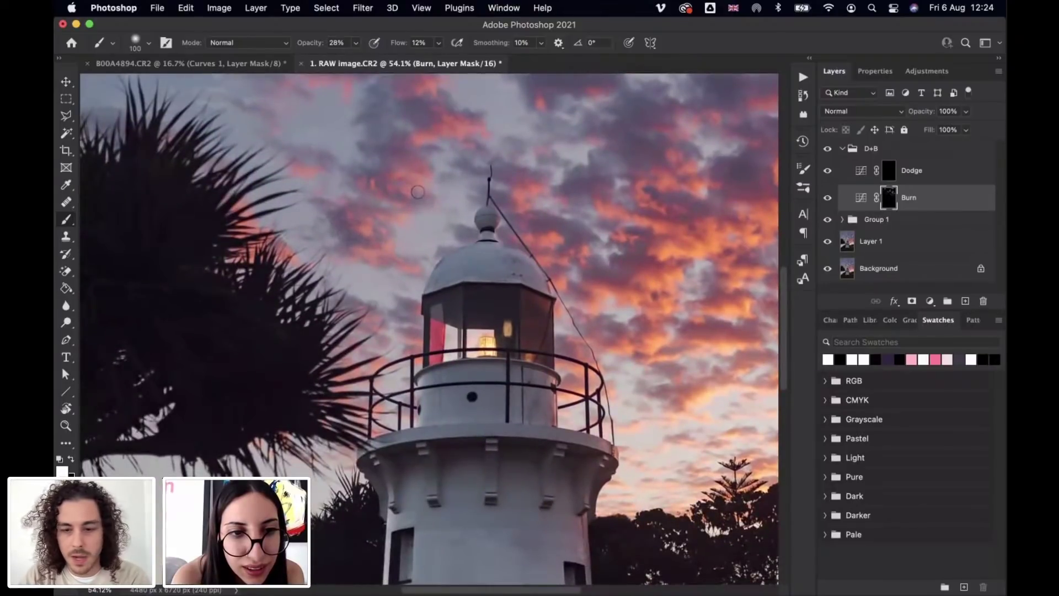
{"action": "key", "text": "bracketleft"}
{"action": "key", "text": "bracketleft"}
{"action": "key", "text": "bracketleft"}
{"action": "key", "text": "bracketleft"}
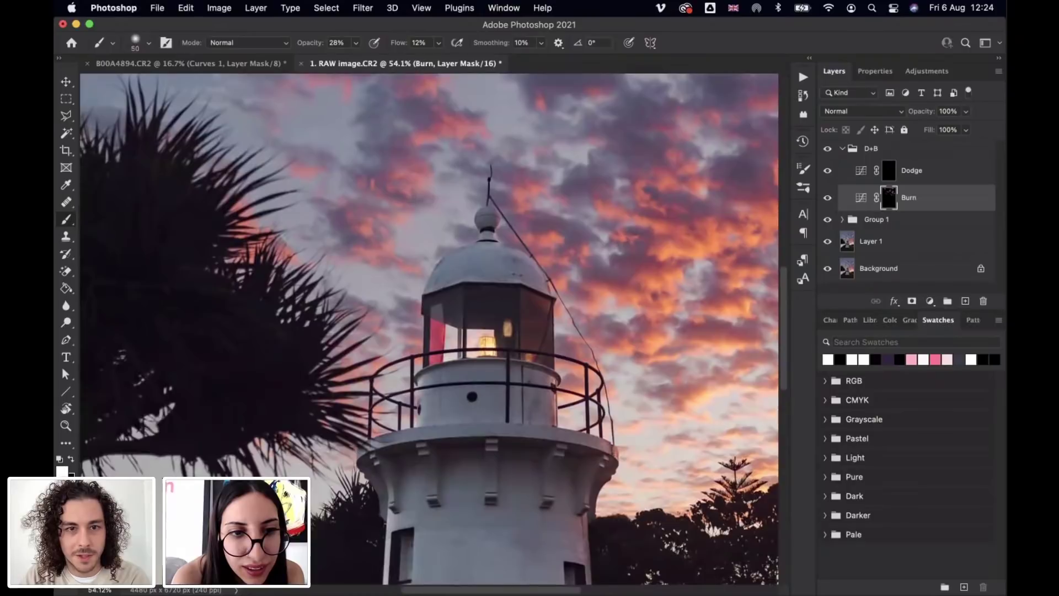
{"action": "key", "text": "bracketright"}
{"action": "key", "text": "bracketright"}
{"action": "key", "text": "bracketright"}
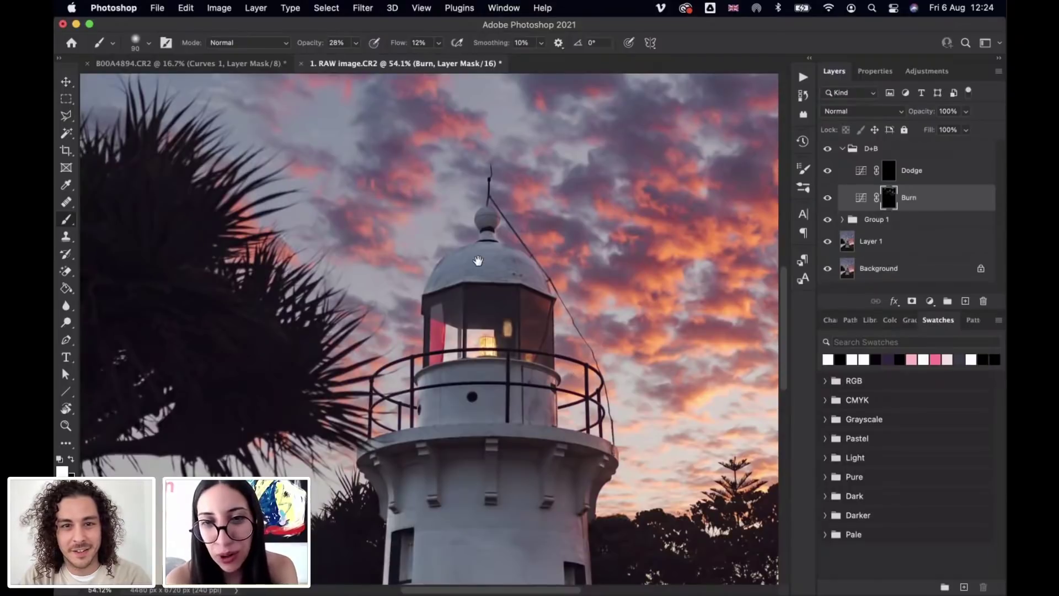
Step: Continue burning the dark clouds in the upper sky above the lighthouse, enlarging the brush to 175 px
{"action": "scroll", "coordinate": [573, 372], "scroll_direction": "up", "scroll_amount": 5}
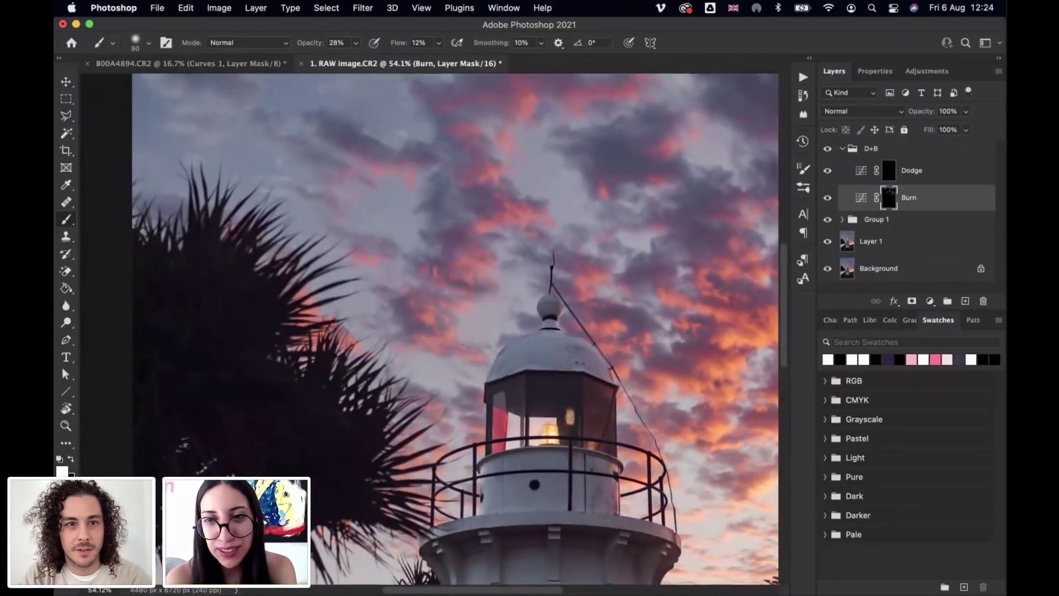
{"action": "scroll", "coordinate": [407, 229], "scroll_direction": "up", "scroll_amount": 5}
{"action": "scroll", "coordinate": [406, 229], "scroll_direction": "right", "scroll_amount": 4}
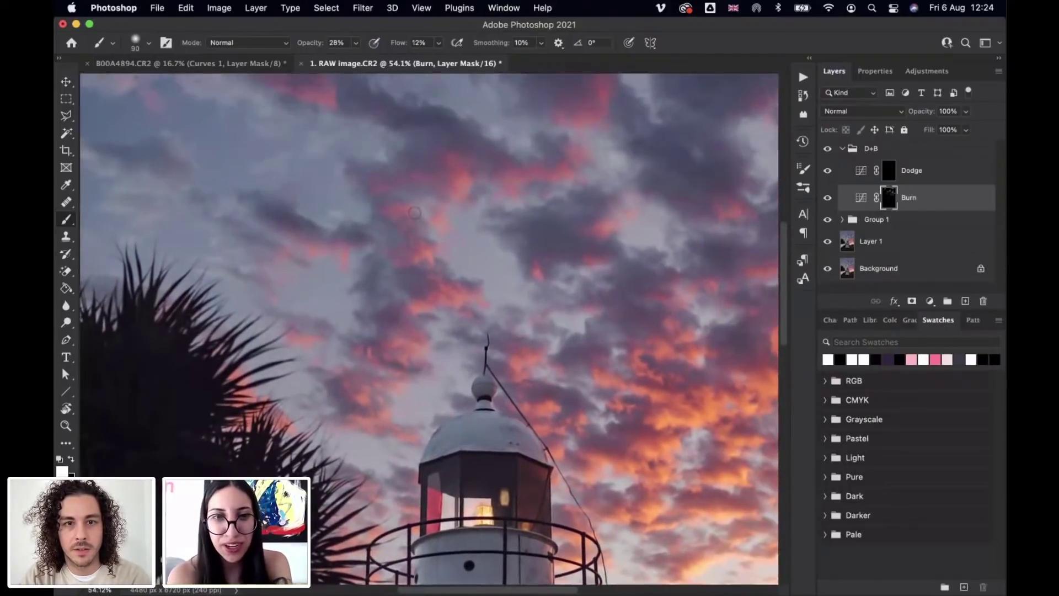
{"action": "scroll", "coordinate": [471, 149], "scroll_direction": "up", "scroll_amount": 5}
{"action": "scroll", "coordinate": [470, 149], "scroll_direction": "right", "scroll_amount": 2}
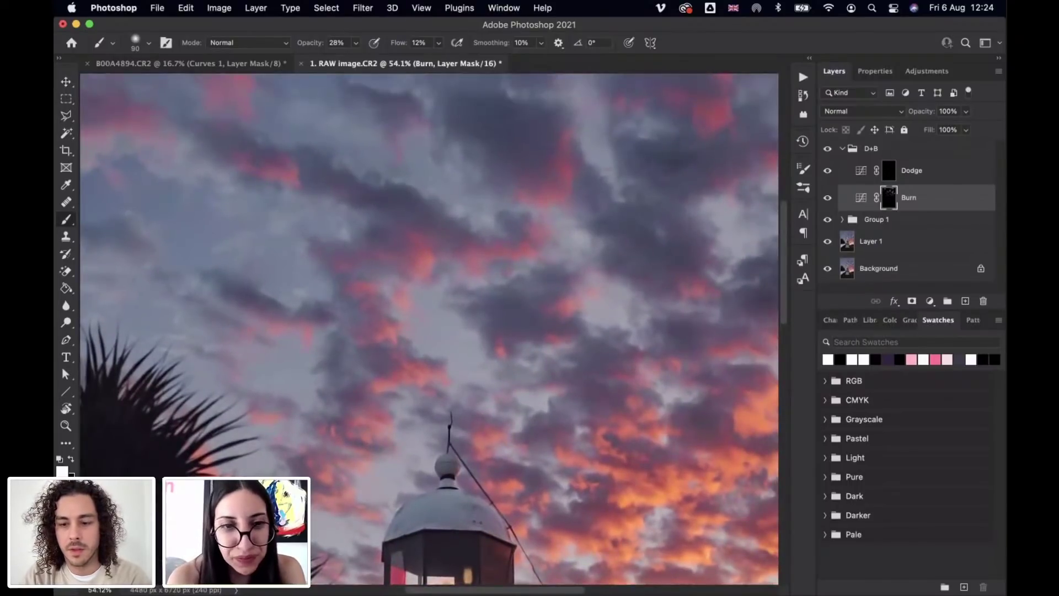
{"action": "key", "text": "bracketright"}
{"action": "key", "text": "bracketright"}
{"action": "key", "text": "bracketright"}
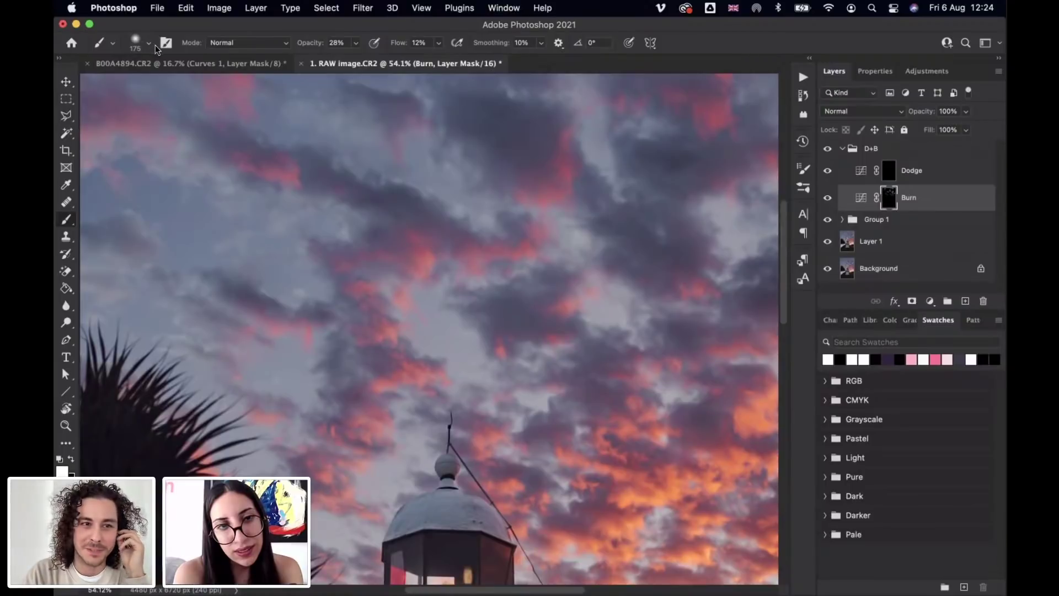
Step: Check the brush size and hardness settings, and compare the whole image with the Burn layer hidden and shown
{"action": "left_click", "coordinate": [148, 45]}
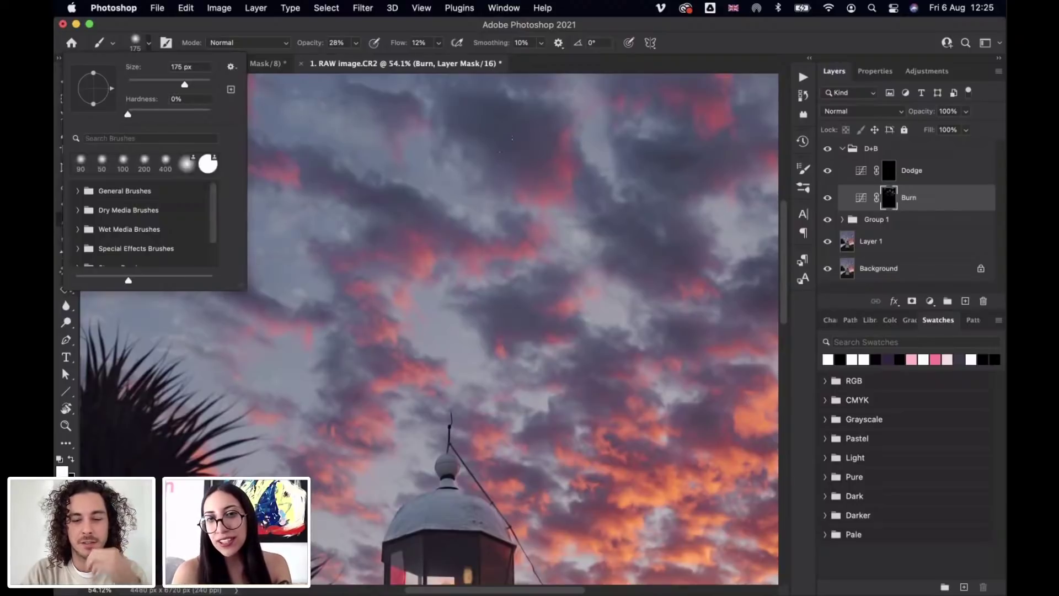
{"action": "scroll", "coordinate": [513, 328], "scroll_direction": "down", "scroll_amount": 5}
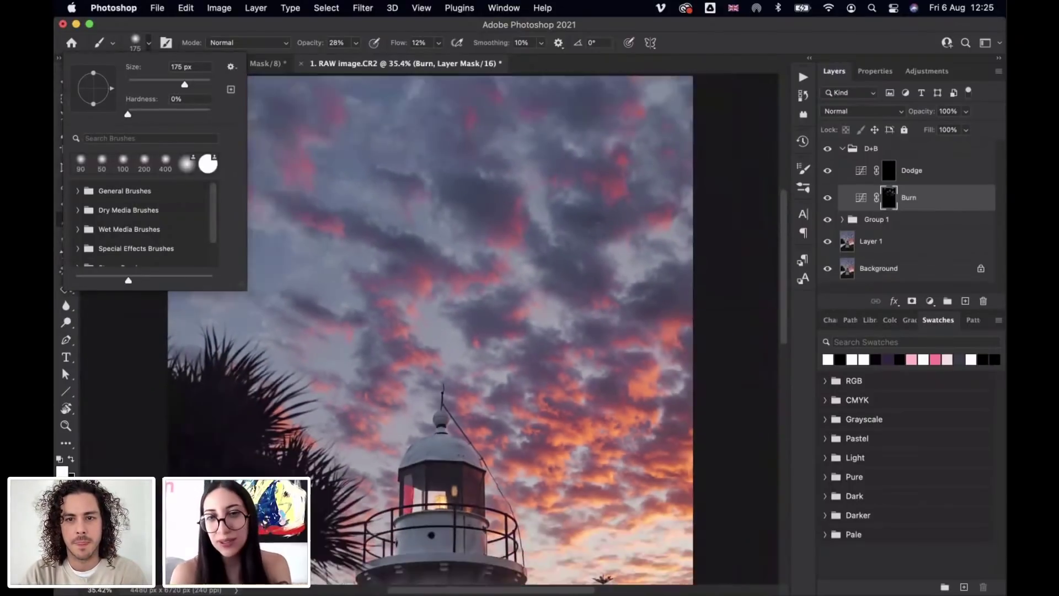
{"action": "scroll", "coordinate": [574, 324], "scroll_direction": "down", "scroll_amount": 2}
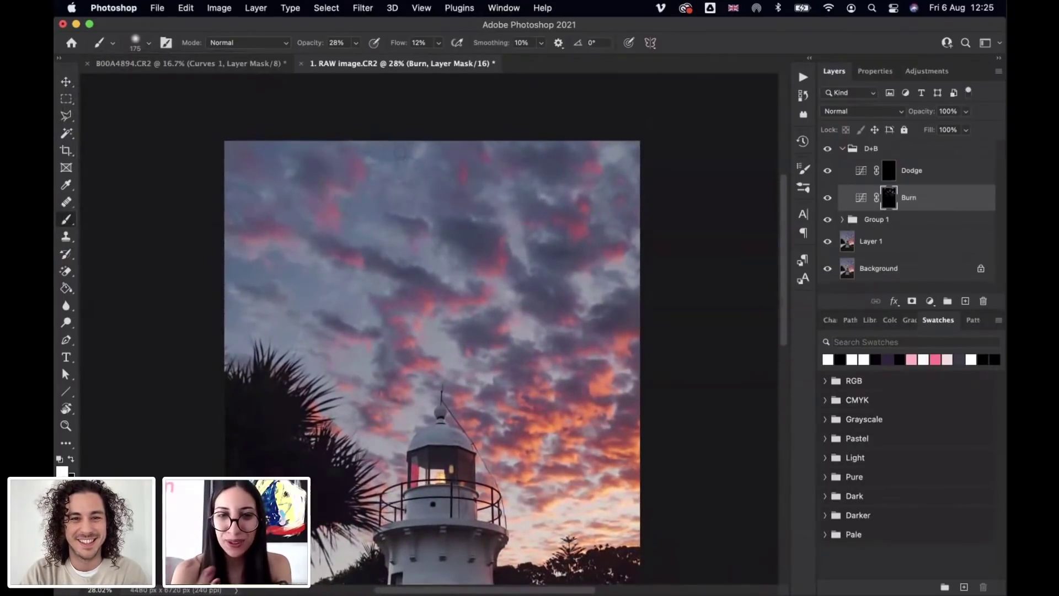
{"action": "left_click", "coordinate": [828, 199]}
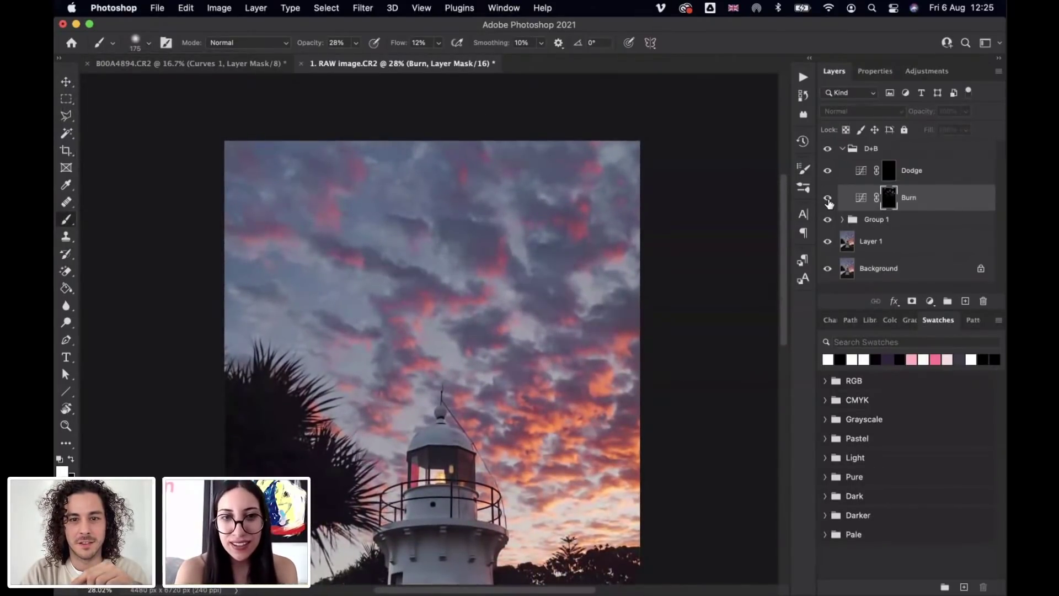
{"action": "left_click", "coordinate": [828, 197]}
{"action": "scroll", "coordinate": [593, 323], "scroll_direction": "down", "scroll_amount": 3}
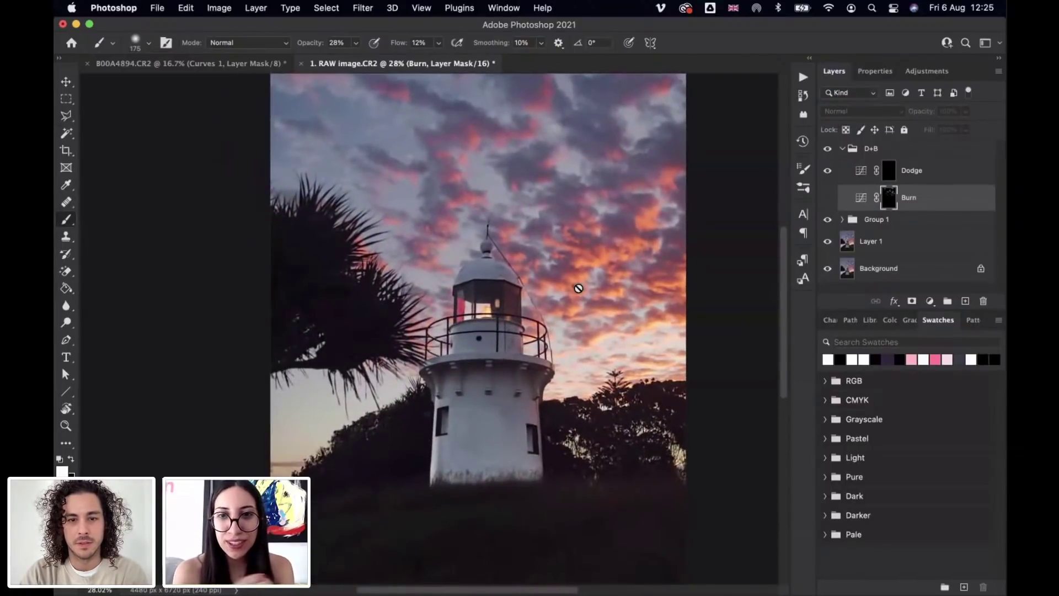
{"action": "scroll", "coordinate": [574, 260], "scroll_direction": "up", "scroll_amount": 3}
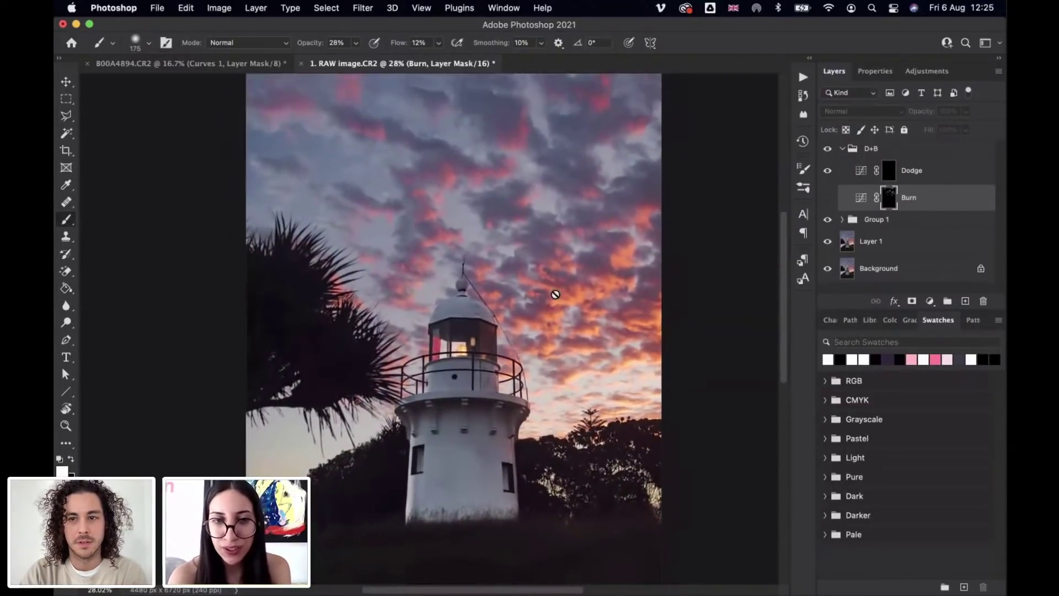
{"action": "left_click", "coordinate": [827, 198]}
Step: Select the Dodge layer mask and paint white over the bright orange clouds beside the lighthouse, reducing the brush to 125 px
{"action": "left_click", "coordinate": [889, 172]}
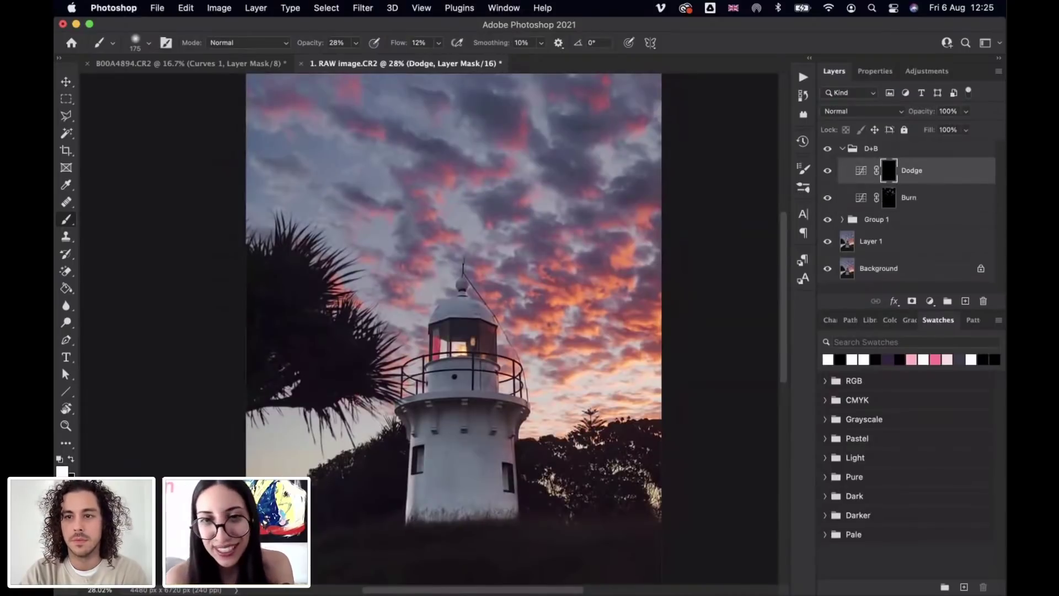
{"action": "key", "text": "ctrl+plus"}
{"action": "key", "text": "ctrl+plus"}
{"action": "scroll", "coordinate": [626, 291], "scroll_direction": "up", "scroll_amount": 5}
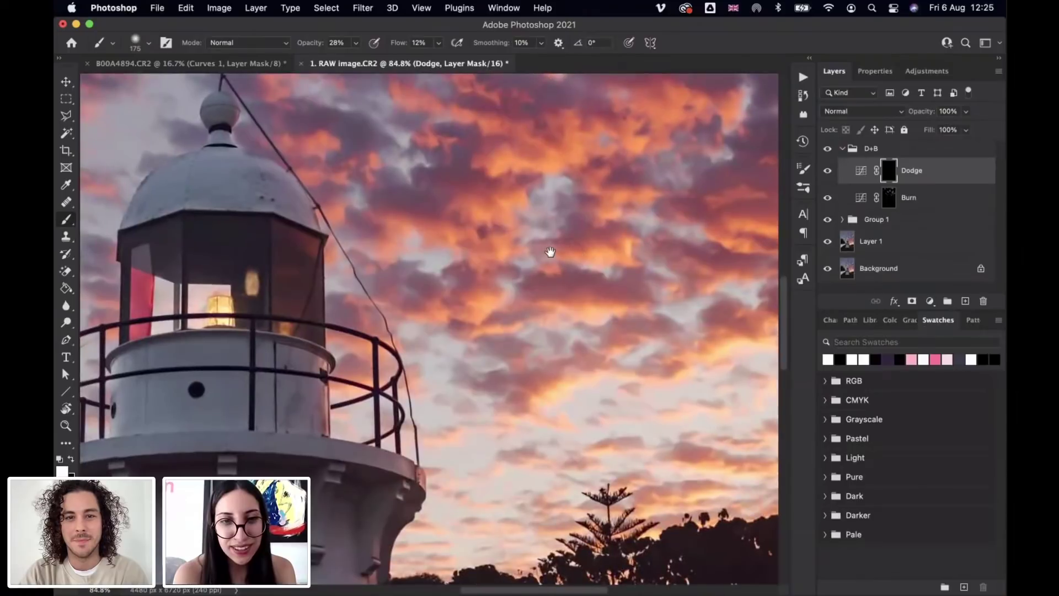
{"action": "scroll", "coordinate": [546, 253], "scroll_direction": "down", "scroll_amount": 2}
{"action": "scroll", "coordinate": [544, 254], "scroll_direction": "down", "scroll_amount": 2}
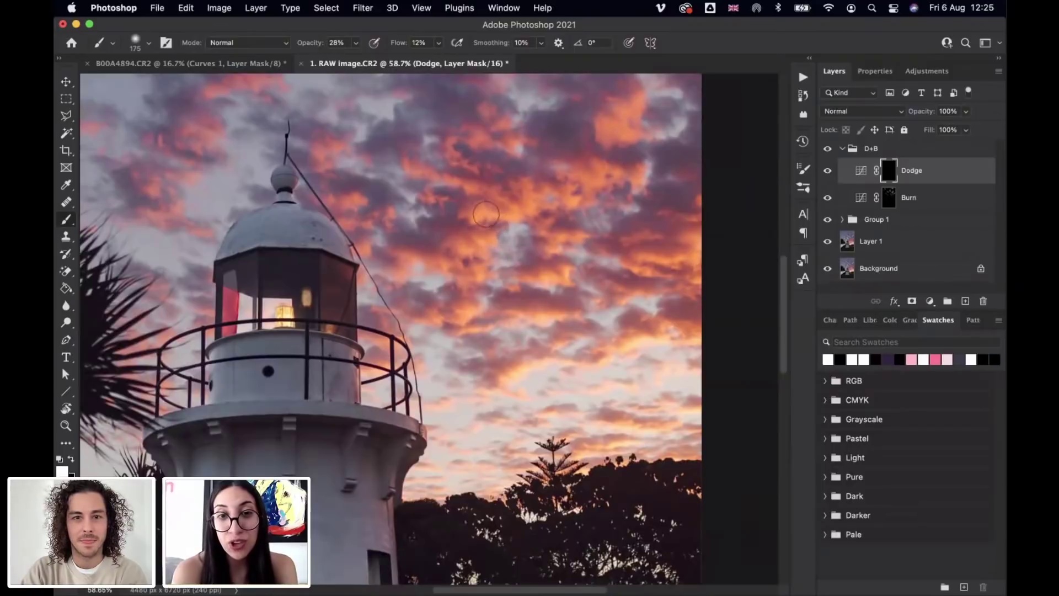
{"action": "key", "text": "bracketleft"}
{"action": "key", "text": "bracketleft"}
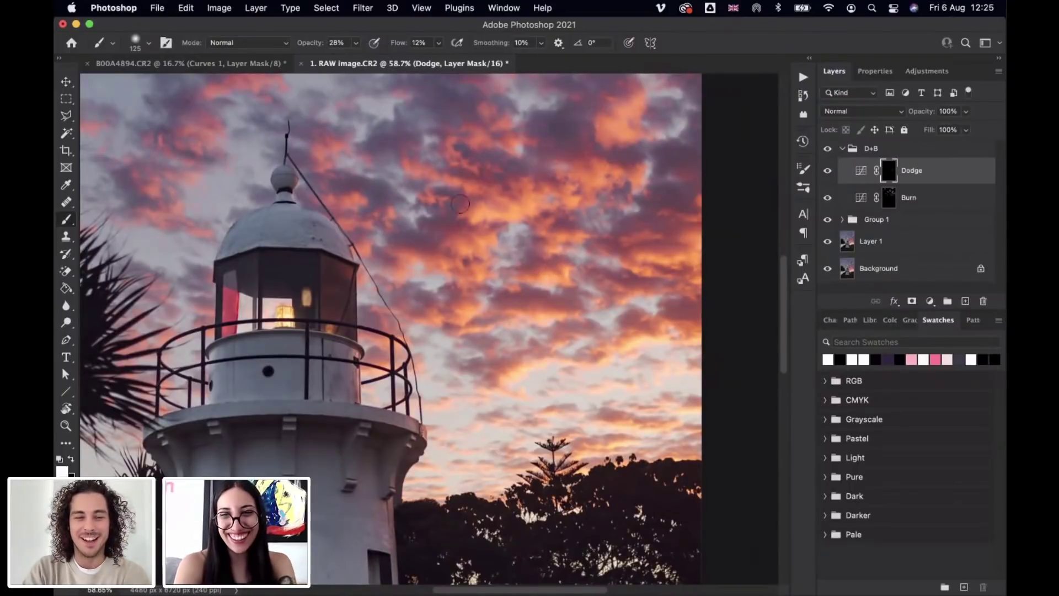
Step: Compare the sky with the Burn layer hidden and shown, and review the brush settings
{"action": "scroll", "coordinate": [478, 234], "scroll_direction": "down", "scroll_amount": 4}
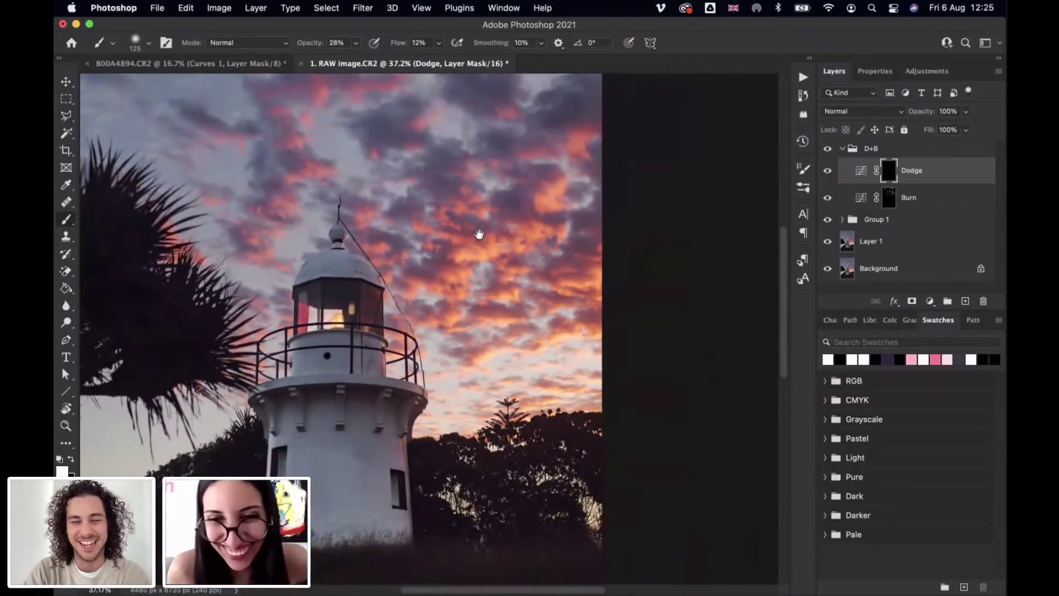
{"action": "left_click_drag", "start_coordinate": [478, 234], "coordinate": [549, 240]}
{"action": "scroll", "coordinate": [524, 224], "scroll_direction": "up", "scroll_amount": 3}
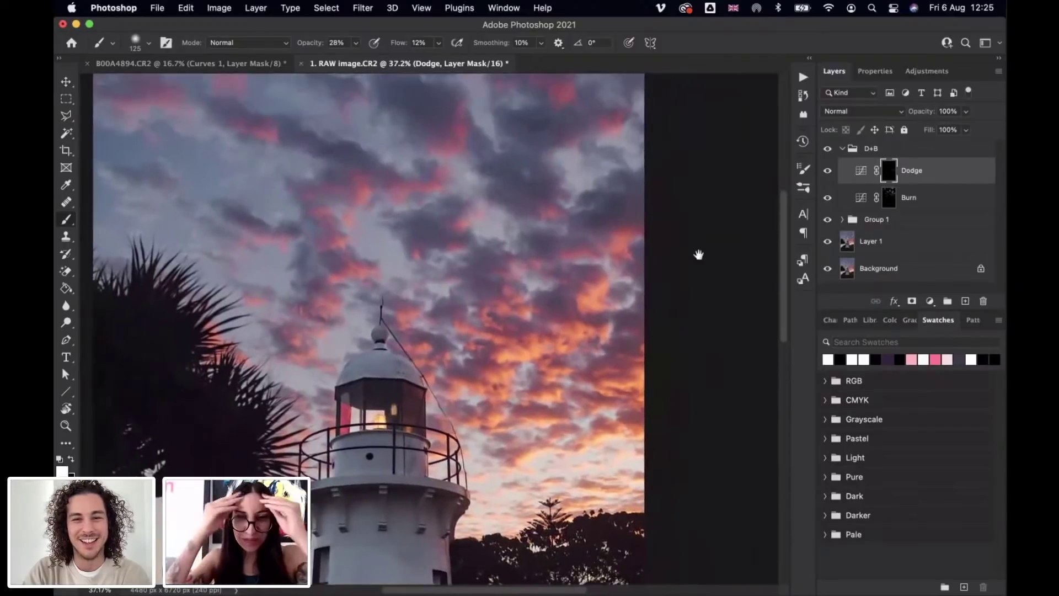
{"action": "left_click", "coordinate": [828, 199]}
{"action": "left_click", "coordinate": [828, 199]}
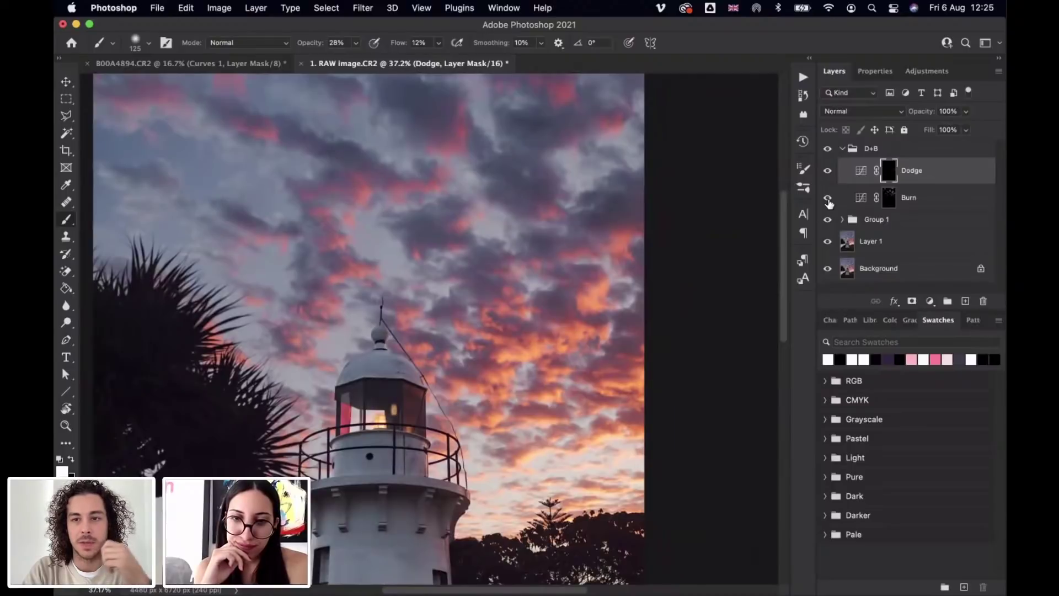
{"action": "left_click", "coordinate": [137, 50]}
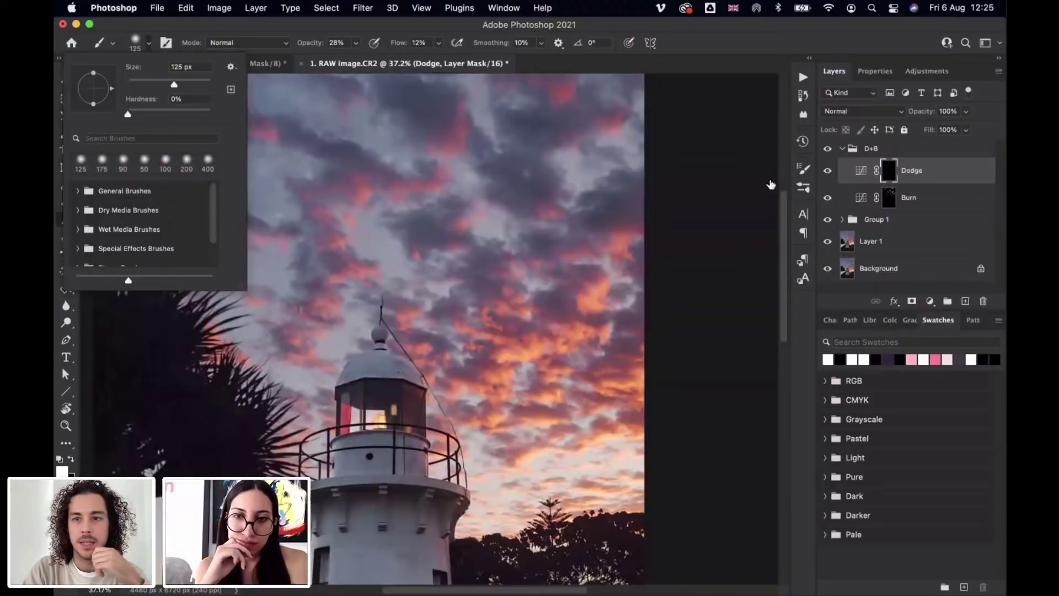
Step: Switch the foreground colour to black on the Burn layer mask and enlarge the brush to 300 px for erasing burned areas
{"action": "left_click", "coordinate": [888, 199]}
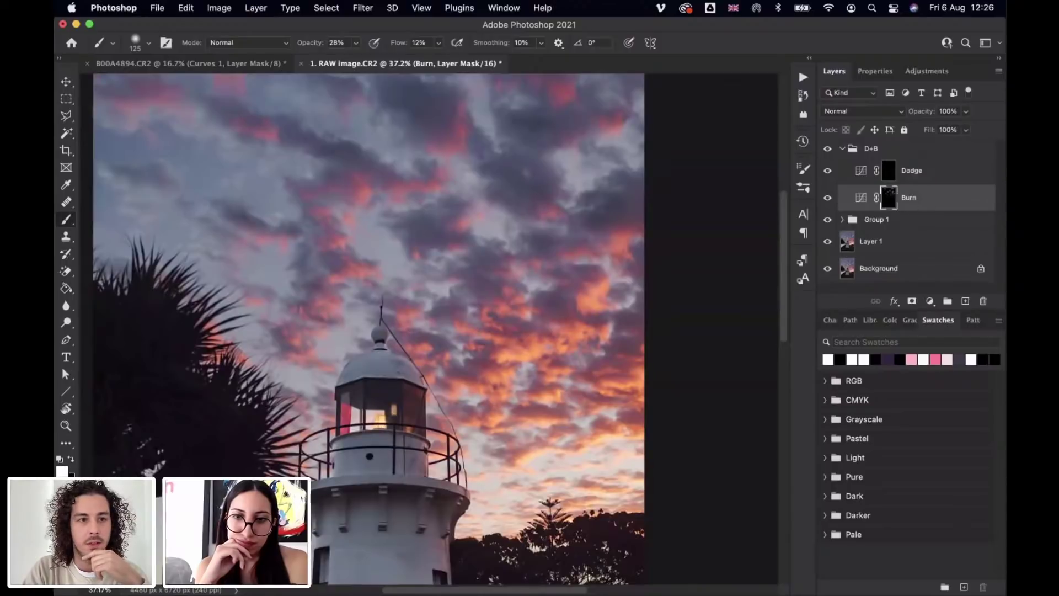
{"action": "left_click", "coordinate": [71, 460]}
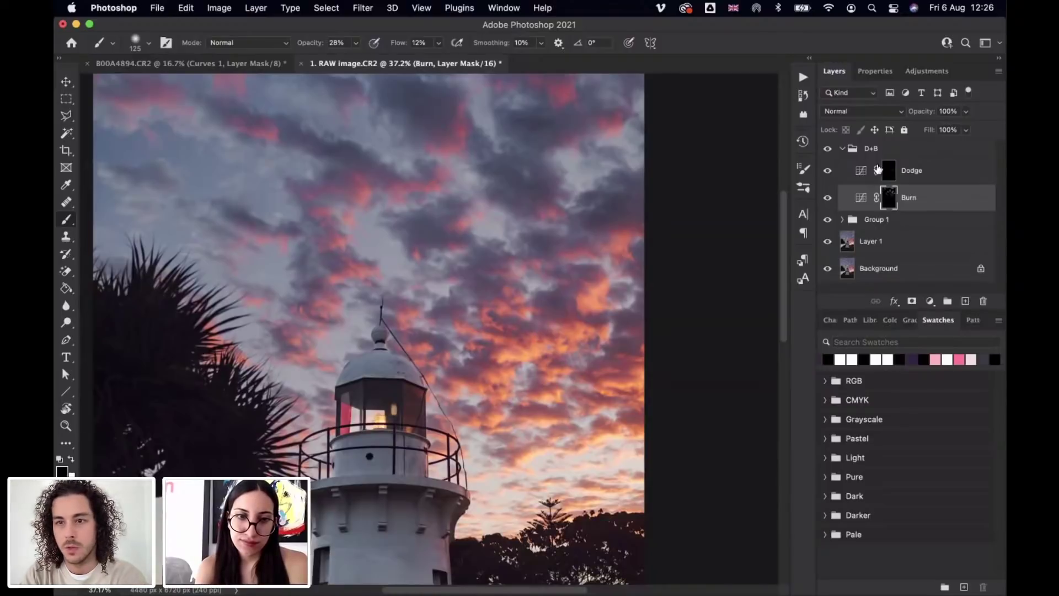
{"action": "key", "text": "bracketright"}
{"action": "key", "text": "bracketright"}
{"action": "key", "text": "bracketright"}
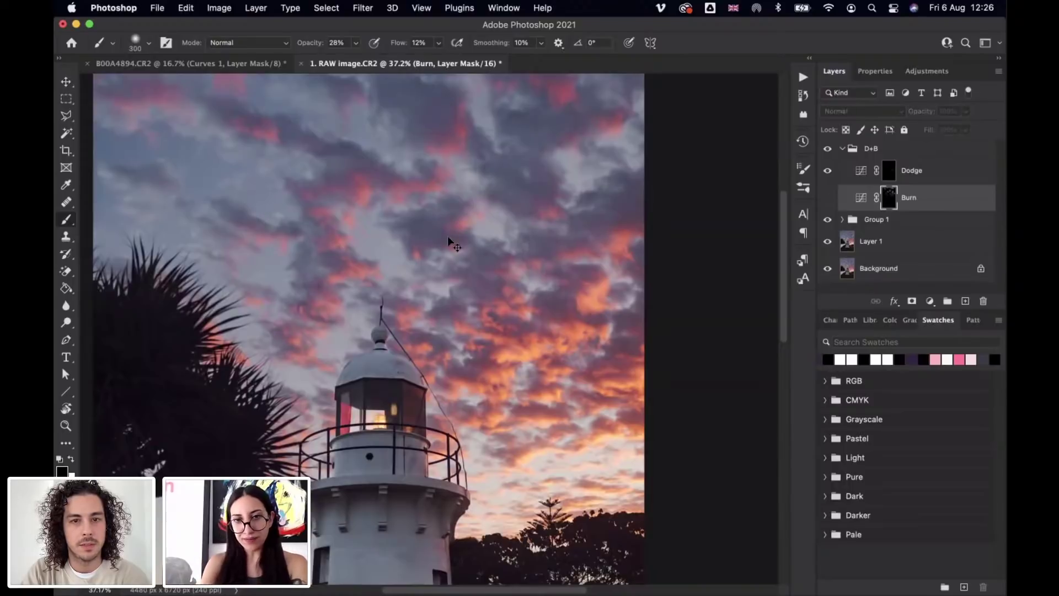
Step: Select the Dodge layer mask with white as foreground and reduce the brush to 125 px for brightening the orange clouds beside the lighthouse
{"action": "left_click", "coordinate": [71, 460]}
{"action": "left_click", "coordinate": [892, 174]}
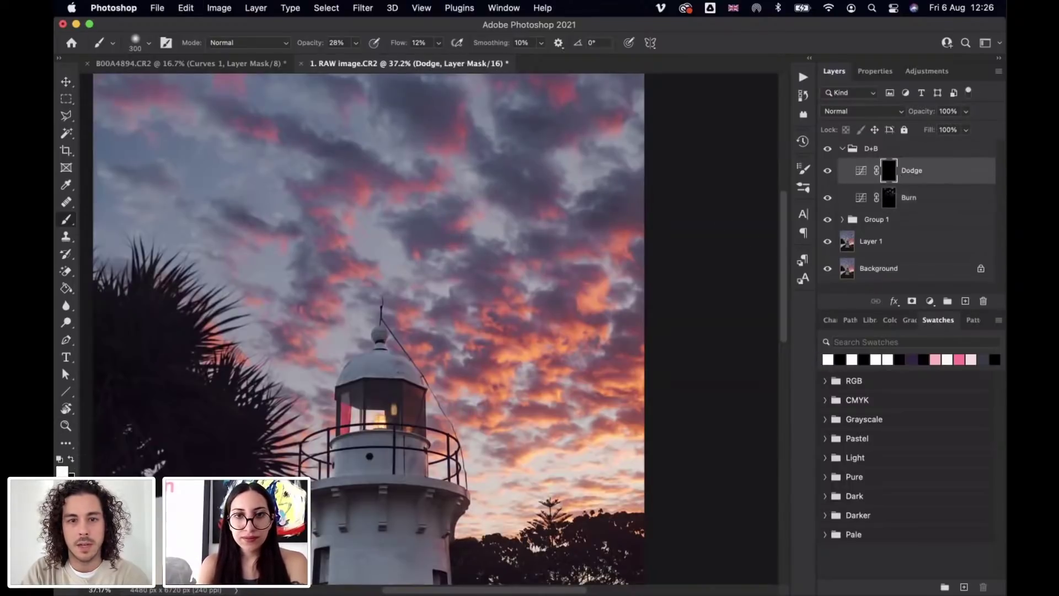
{"action": "key", "text": "bracketleft"}
{"action": "key", "text": "bracketleft"}
{"action": "key", "text": "bracketleft"}
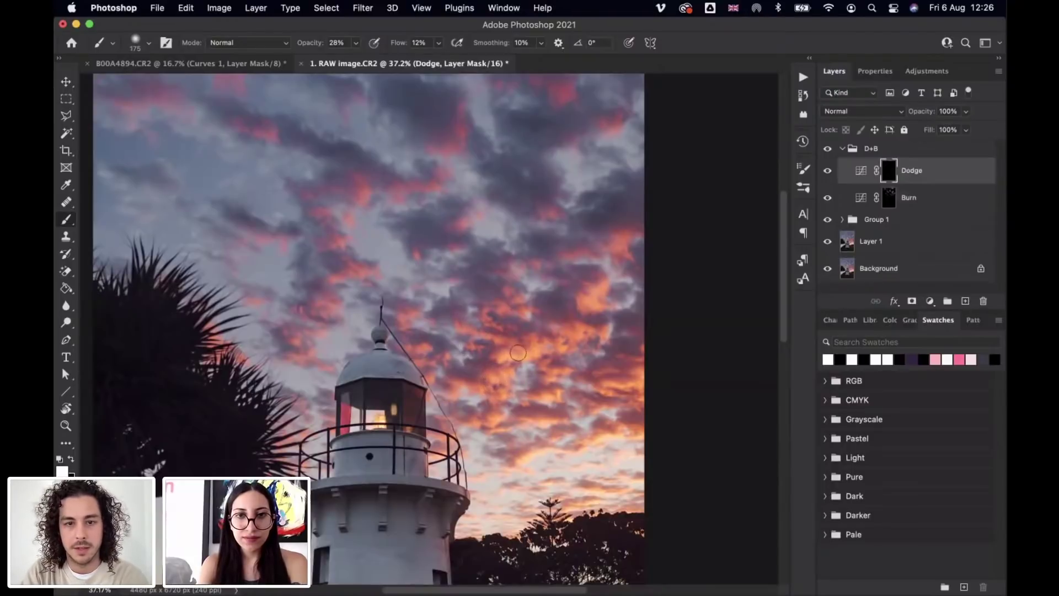
{"action": "scroll", "coordinate": [612, 383], "scroll_direction": "up", "scroll_amount": 3}
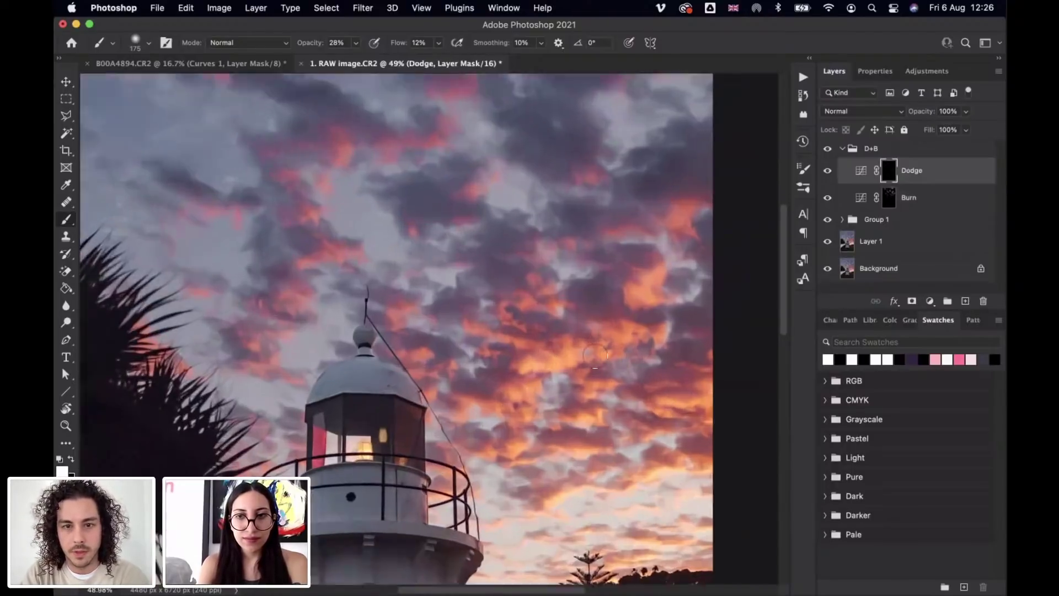
{"action": "left_click_drag", "start_coordinate": [642, 378], "coordinate": [593, 259]}
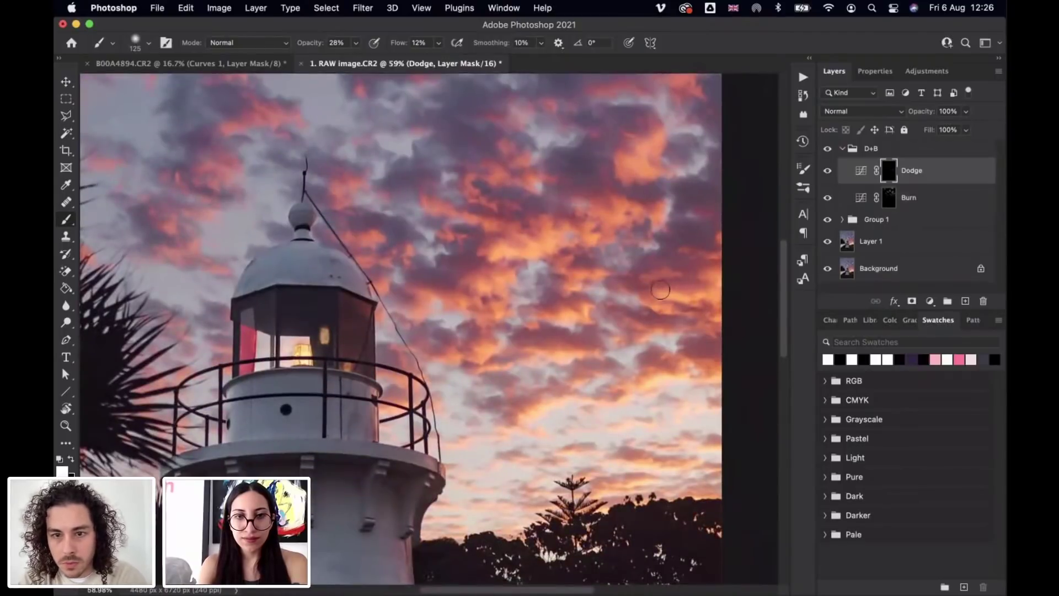
{"action": "key", "text": "bracketleft"}
{"action": "key", "text": "bracketleft"}
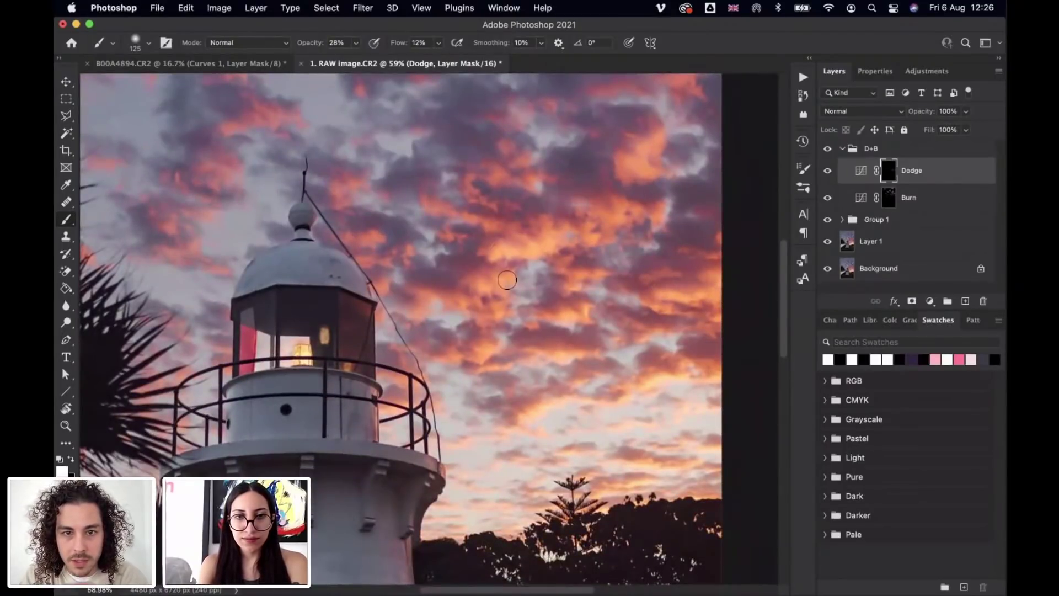
Step: Reduce the brush to 70 px and dodge the smaller orange cloud highlights down to the tree line
{"action": "key", "text": "bracketleft"}
{"action": "key", "text": "bracketleft"}
{"action": "key", "text": "bracketleft"}
{"action": "key", "text": "bracketleft"}
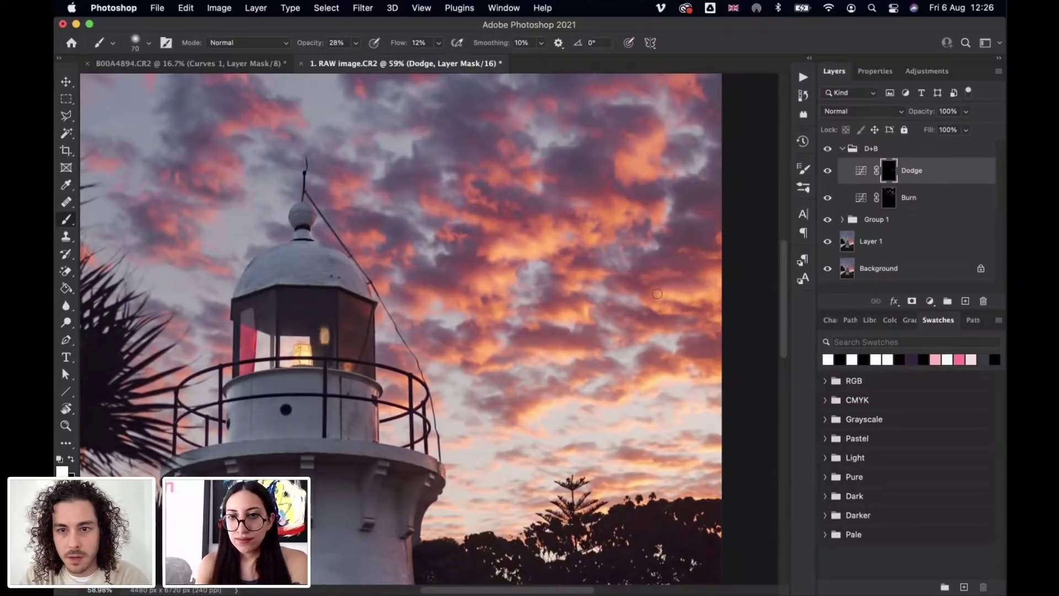
{"action": "left_click_drag", "start_coordinate": [673, 374], "coordinate": [678, 315]}
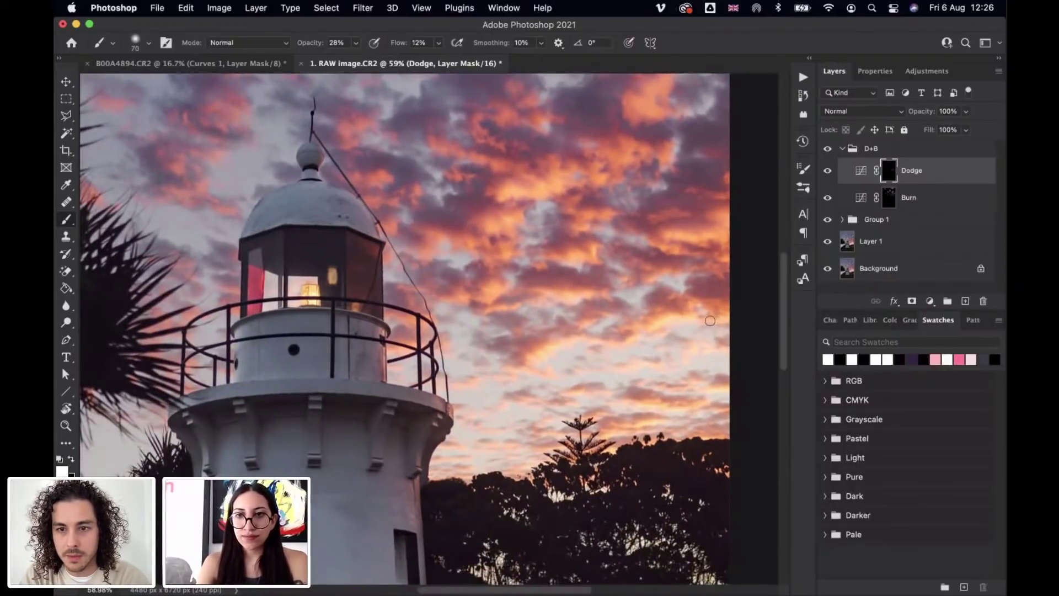
{"action": "left_click_drag", "start_coordinate": [632, 386], "coordinate": [639, 291]}
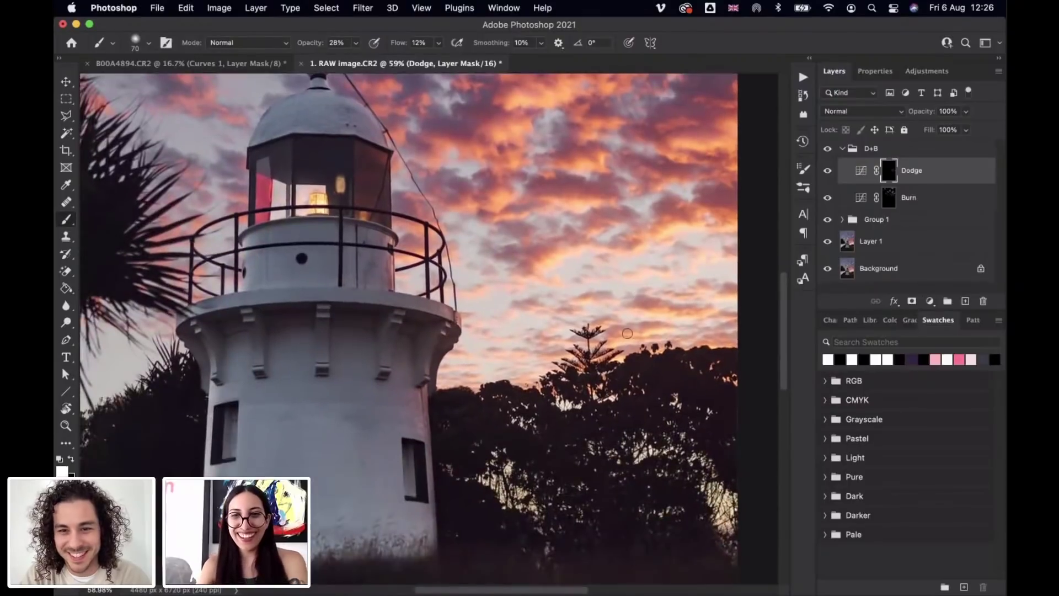
Step: Enlarge the brush to 100 px and dodge the pink clouds around the top of the lighthouse
{"action": "left_click_drag", "start_coordinate": [543, 242], "coordinate": [672, 426]}
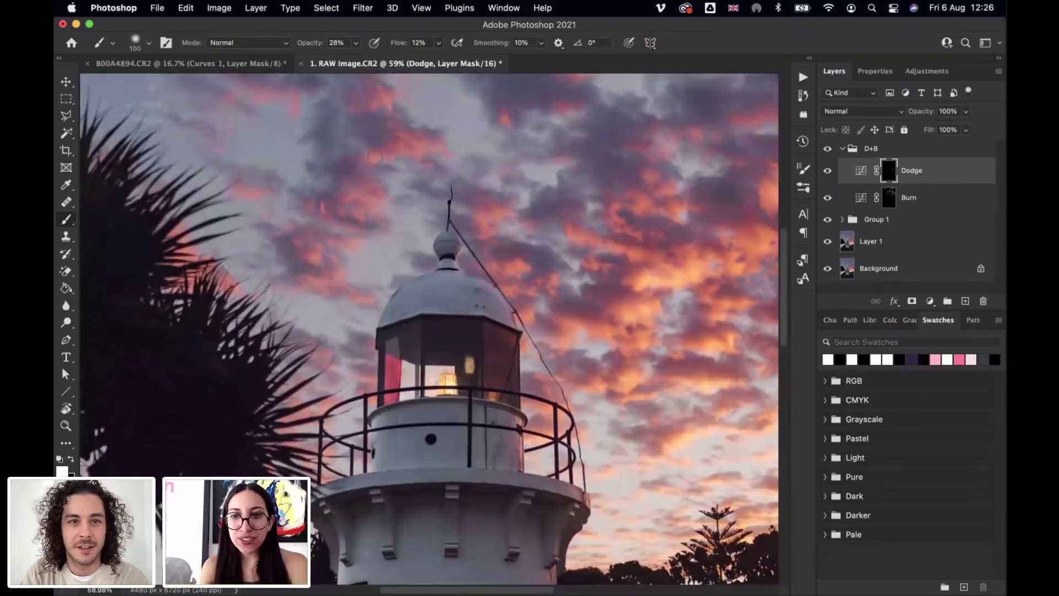
{"action": "key", "text": "bracketright"}
{"action": "key", "text": "bracketright"}
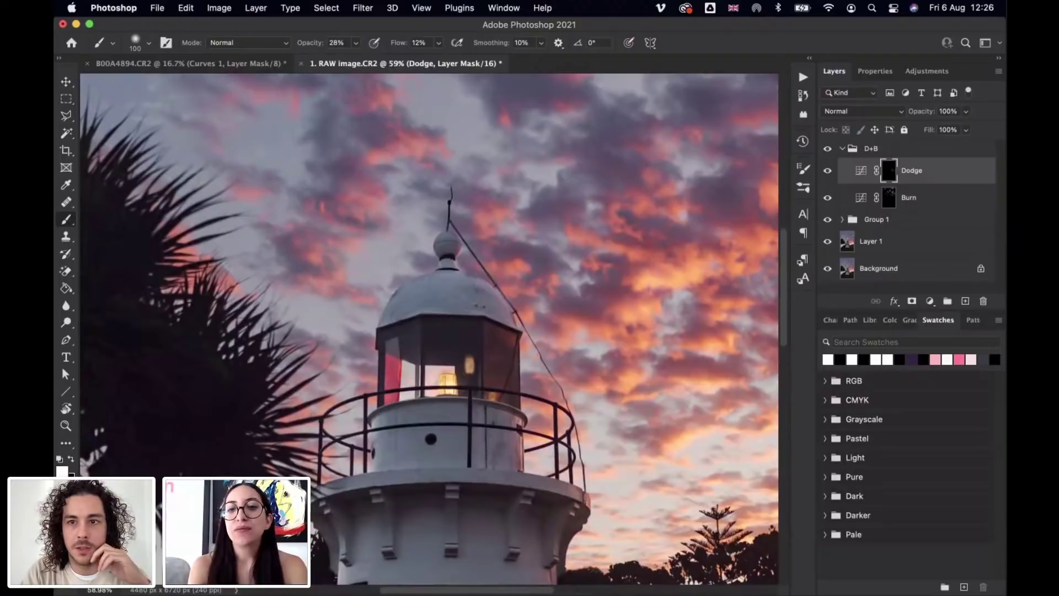
Step: Check the actions available in the Magic Touch set
{"action": "left_click", "coordinate": [805, 81]}
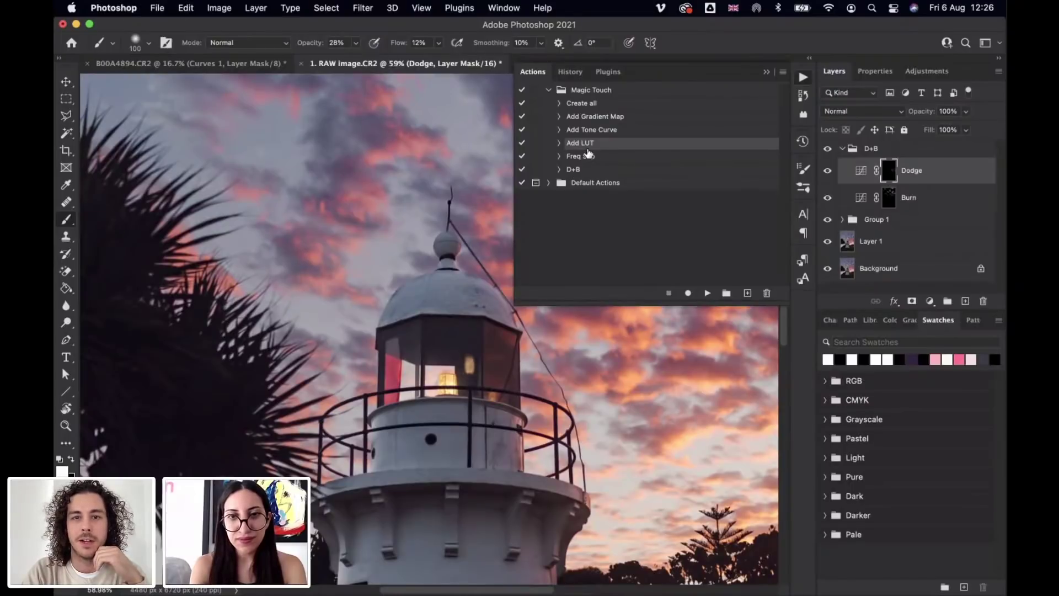
{"action": "left_click", "coordinate": [766, 75]}
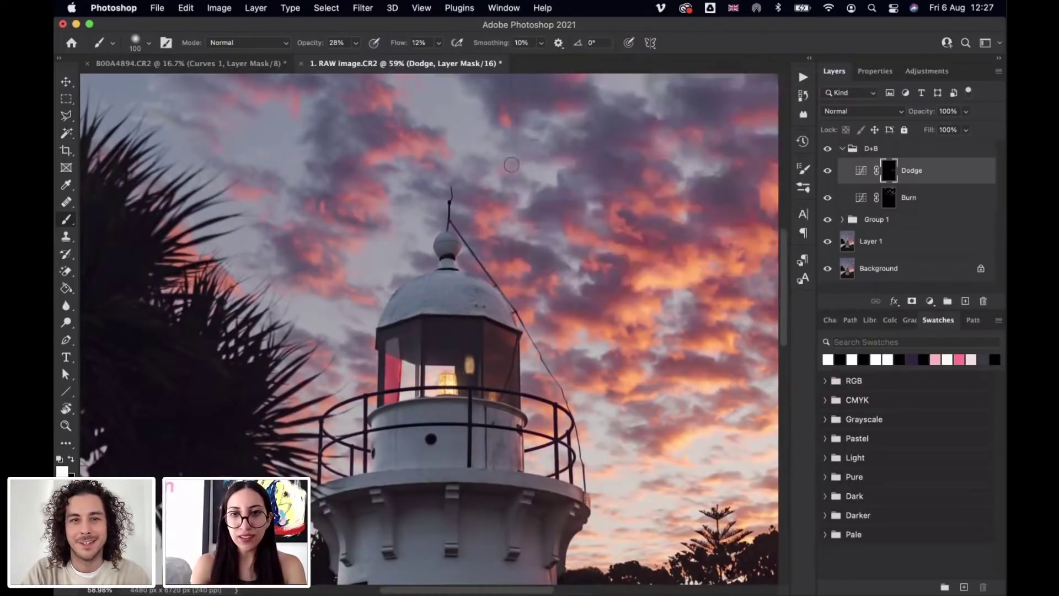
Step: Brighten the pink clouds in the upper sky on the Dodge mask, enlarging the brush to 125 px
{"action": "left_click_drag", "start_coordinate": [512, 169], "coordinate": [547, 332]}
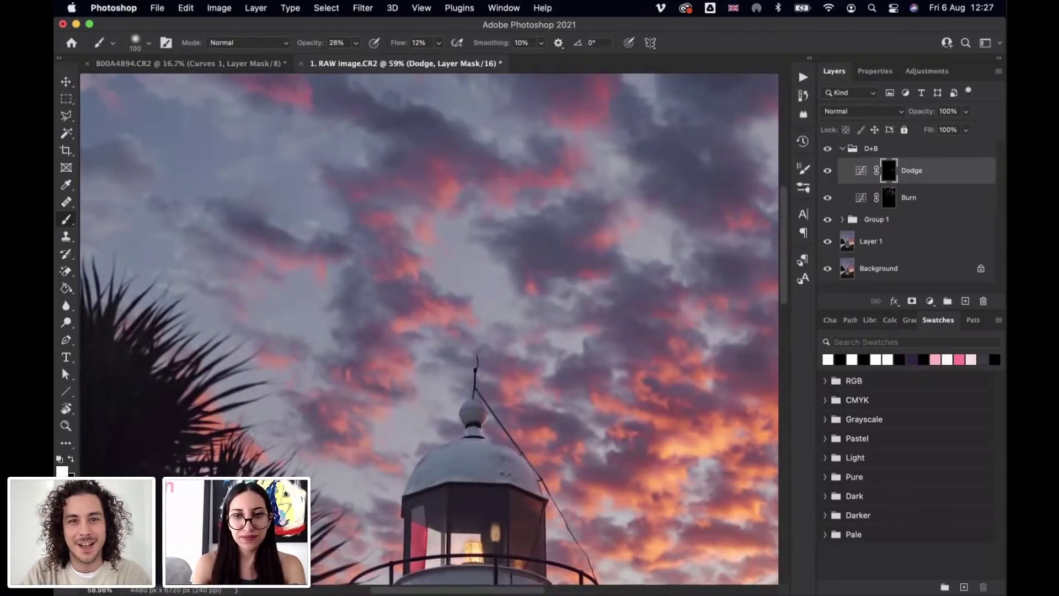
{"action": "left_click_drag", "start_coordinate": [472, 191], "coordinate": [432, 328]}
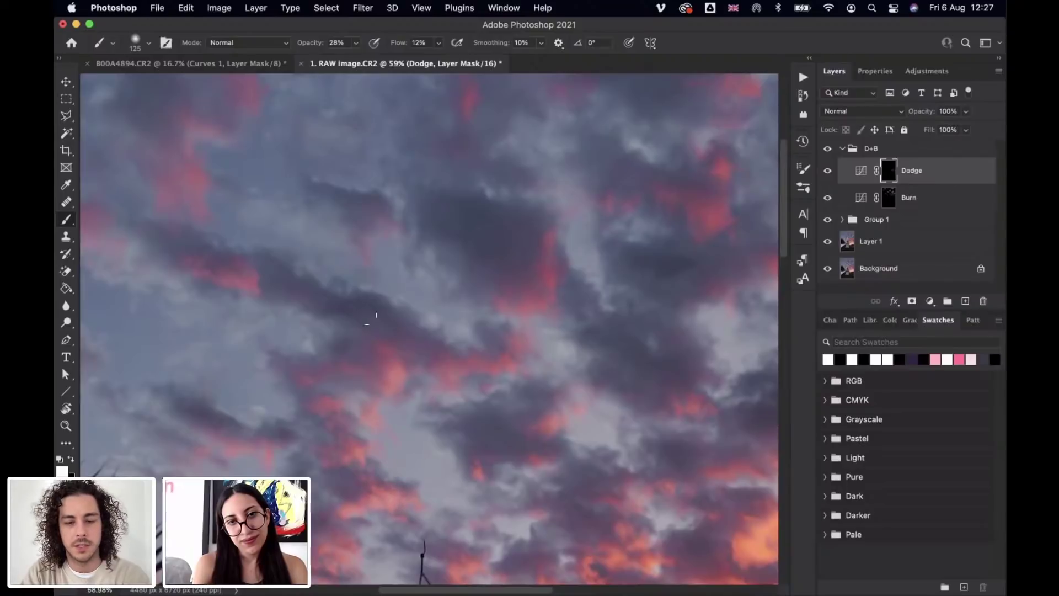
{"action": "left_click_drag", "start_coordinate": [372, 318], "coordinate": [500, 371]}
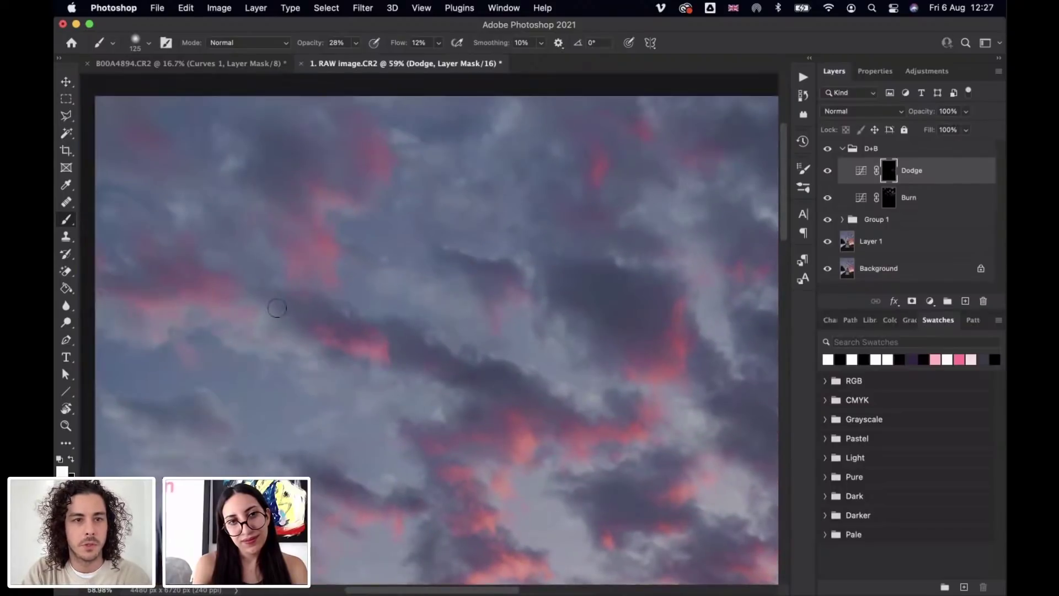
Step: Compare the whole image with the D+B group and the Dodge layer each hidden and shown
{"action": "scroll", "coordinate": [424, 328], "scroll_direction": "down", "scroll_amount": 3}
{"action": "left_click_drag", "start_coordinate": [601, 375], "coordinate": [506, 252]}
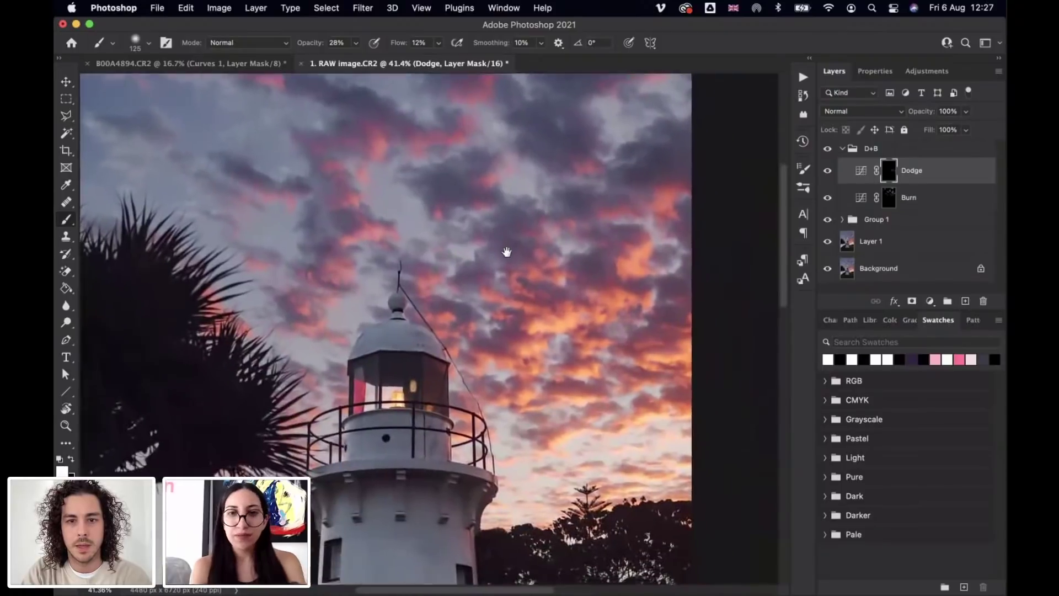
{"action": "scroll", "coordinate": [507, 252], "scroll_direction": "down", "scroll_amount": 1}
{"action": "scroll", "coordinate": [496, 314], "scroll_direction": "down", "scroll_amount": 3}
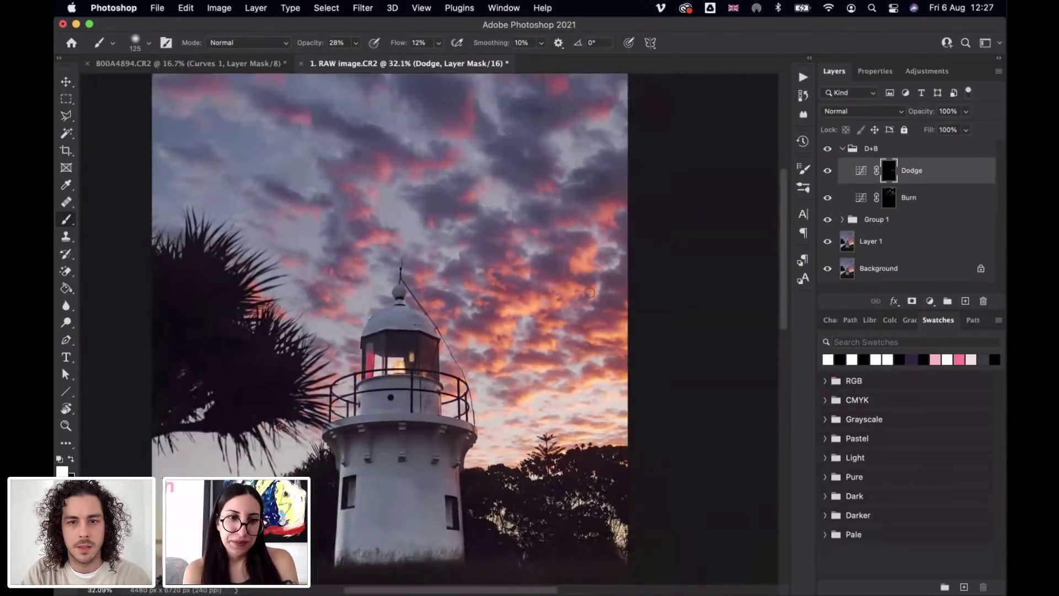
{"action": "left_click", "coordinate": [827, 149]}
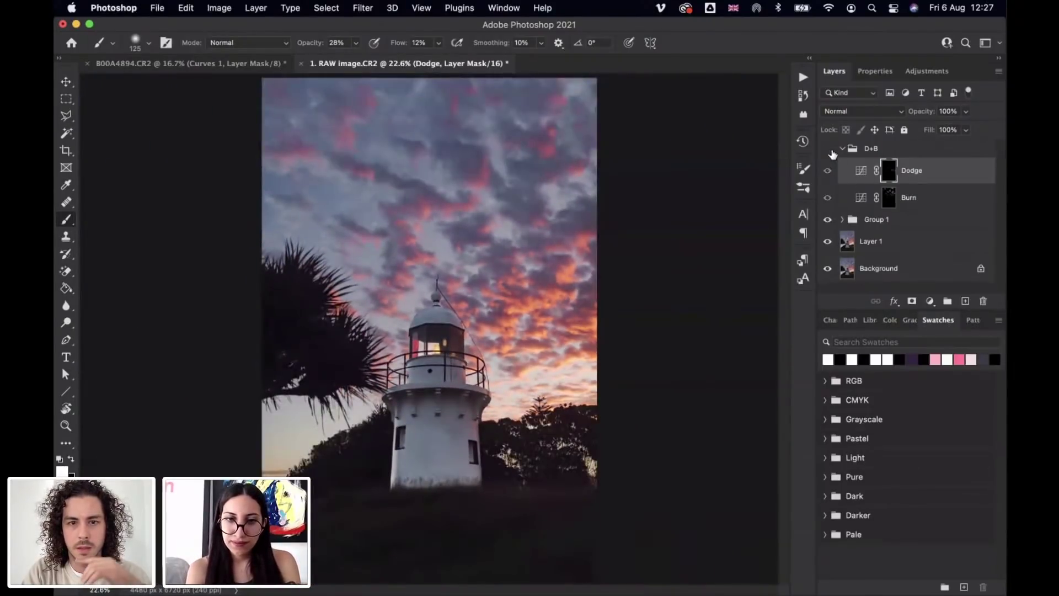
{"action": "left_click", "coordinate": [828, 149]}
{"action": "left_click", "coordinate": [827, 172]}
{"action": "left_click", "coordinate": [827, 172]}
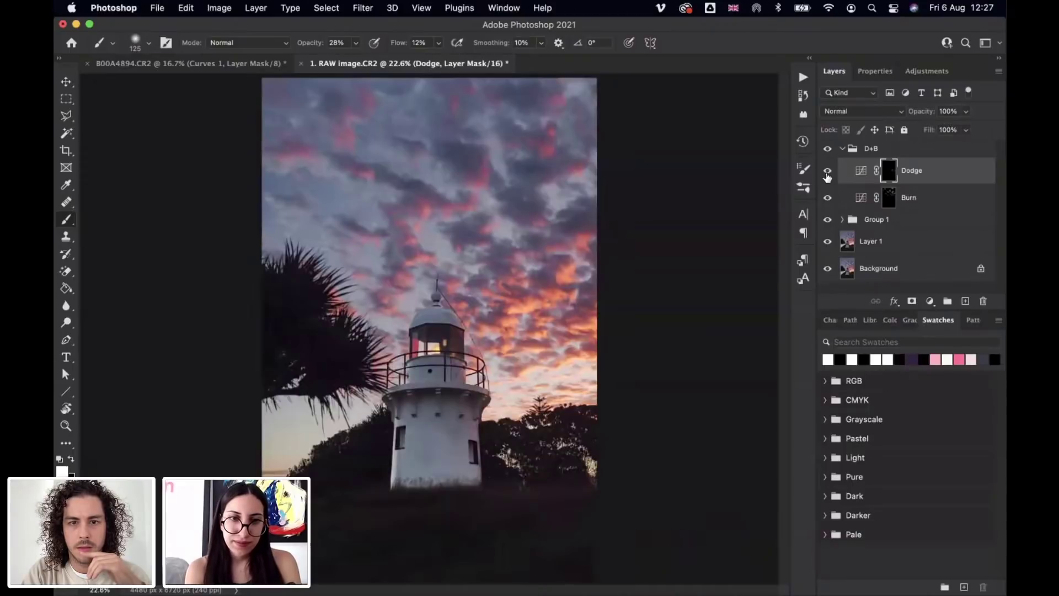
Step: Set the Dodge layer's opacity to 40%
{"action": "left_click", "coordinate": [911, 172]}
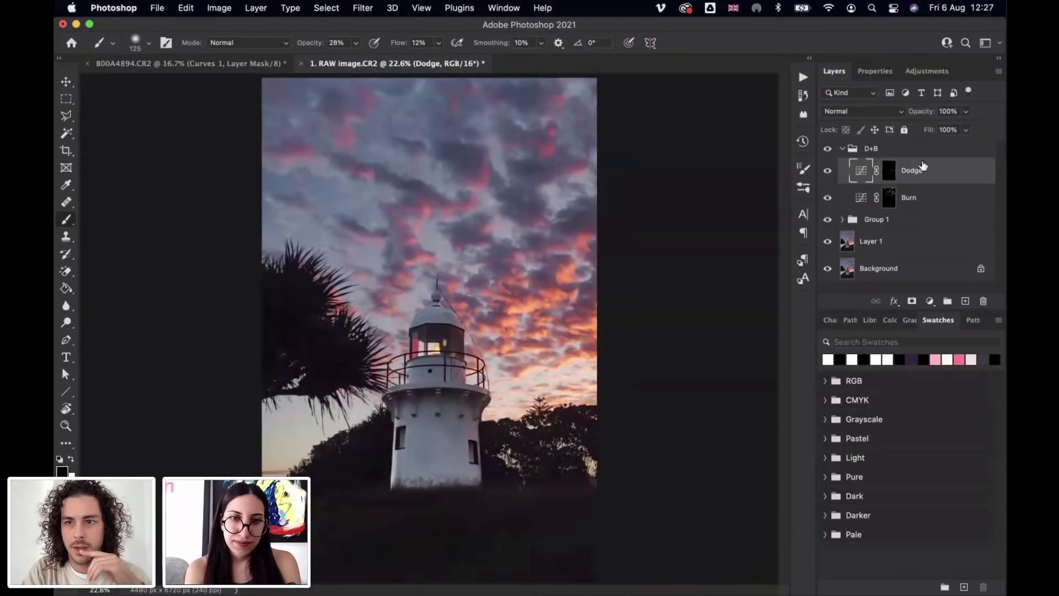
{"action": "left_click", "coordinate": [889, 171]}
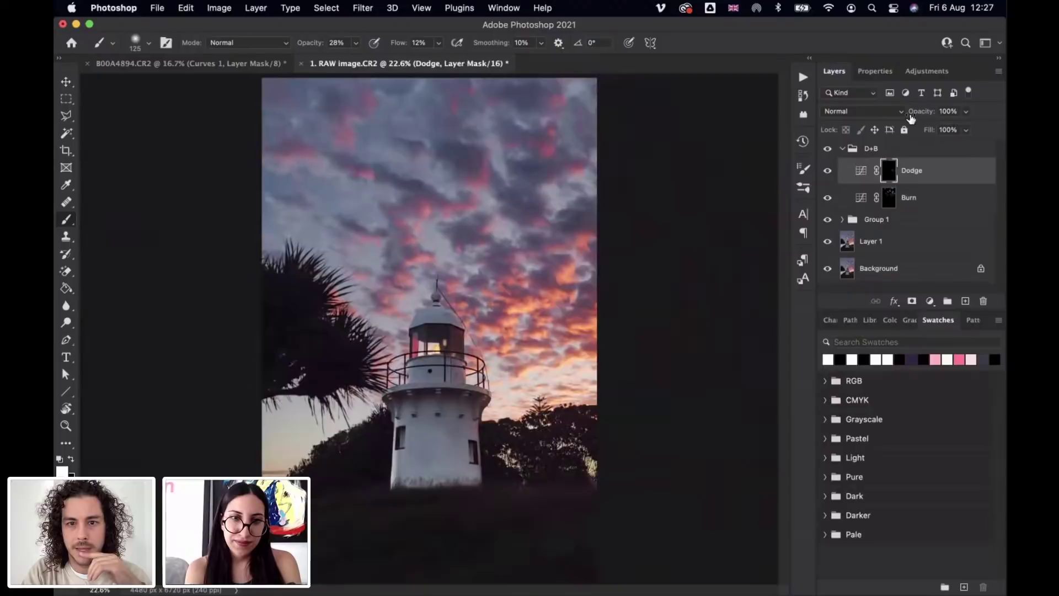
{"action": "left_click_drag", "start_coordinate": [917, 113], "coordinate": [881, 119]}
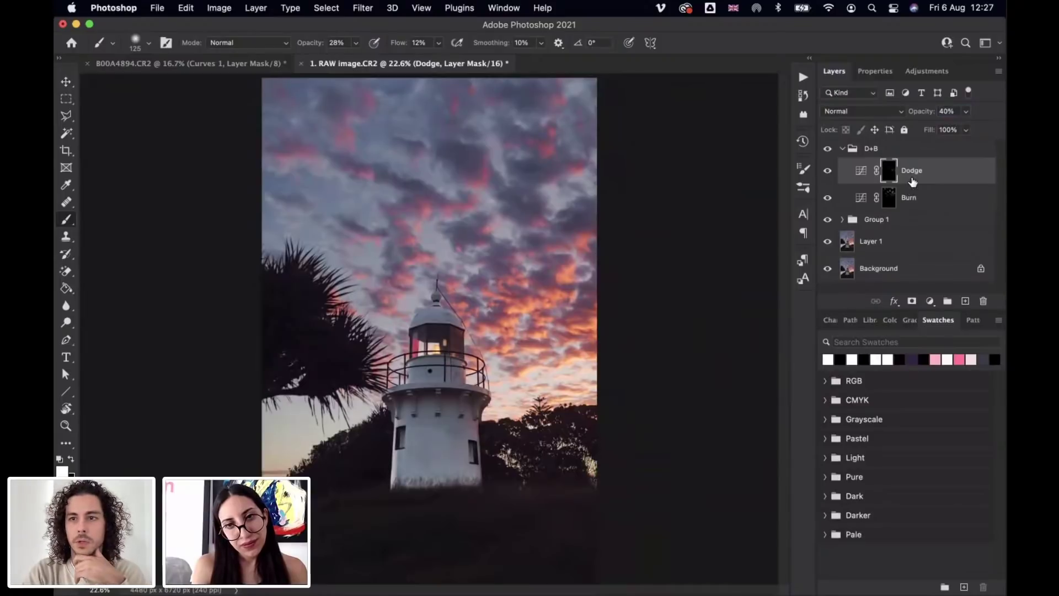
Step: Compare the sky with the Dodge layer hidden and shown
{"action": "left_click", "coordinate": [826, 171]}
{"action": "left_click", "coordinate": [827, 170]}
{"action": "left_click", "coordinate": [826, 171]}
{"action": "left_click", "coordinate": [827, 171]}
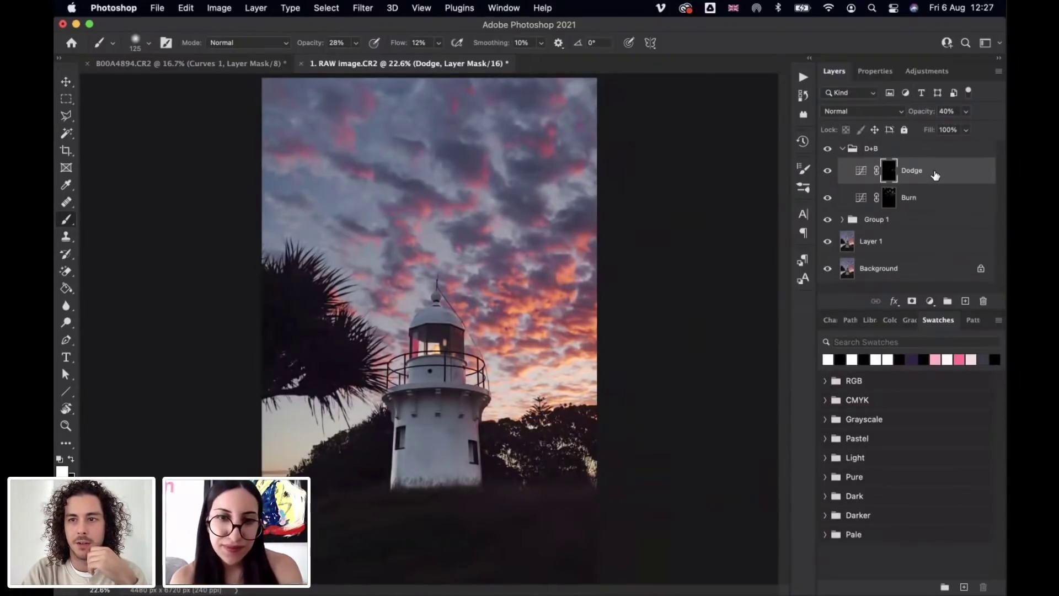
{"action": "key", "text": "super+2"}
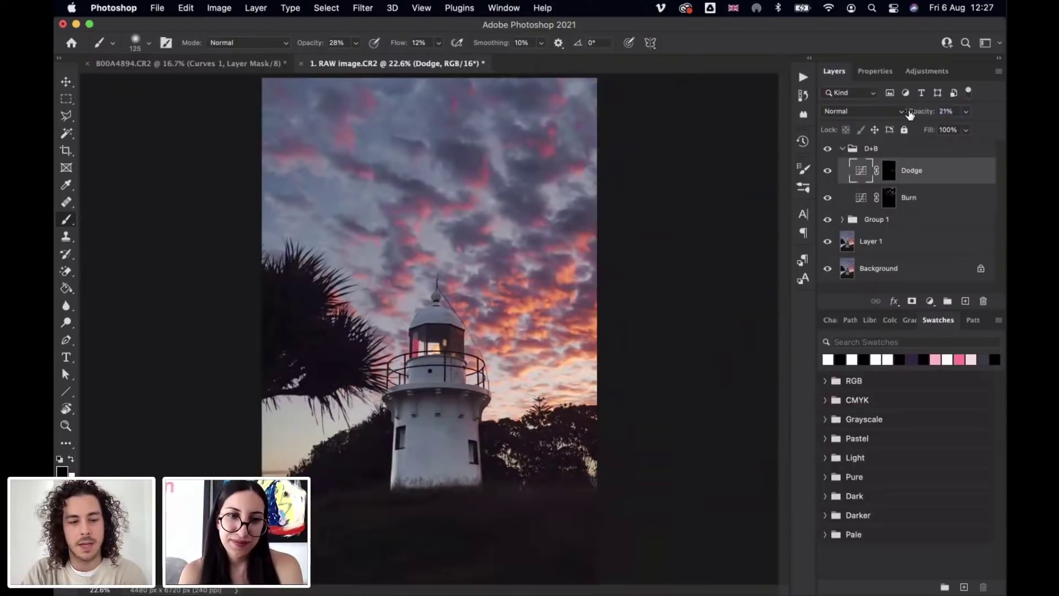
{"action": "left_click", "coordinate": [827, 172]}
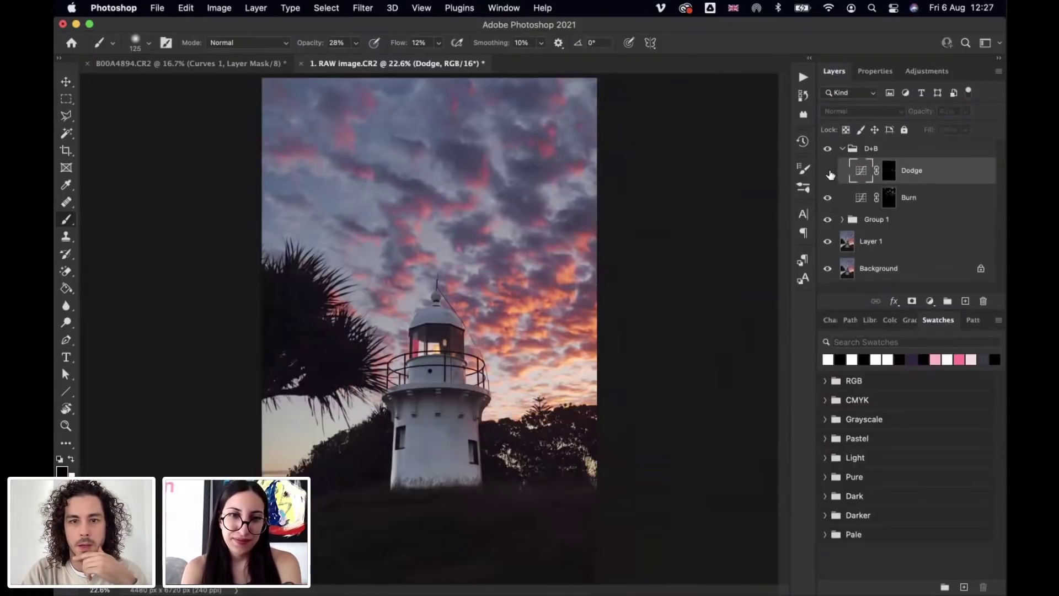
{"action": "left_click", "coordinate": [829, 173]}
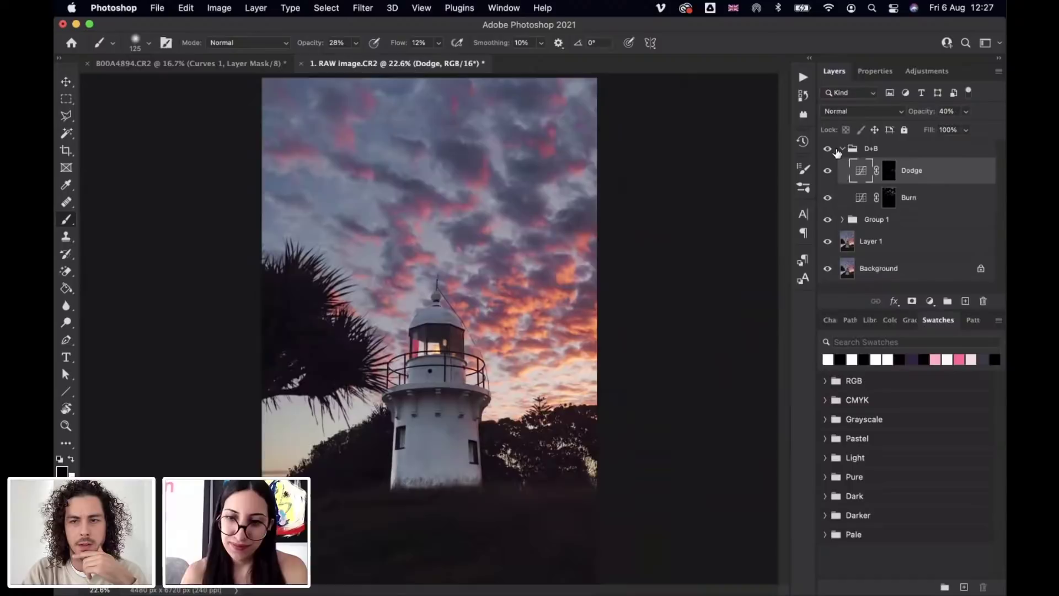
Step: Collapse the D+B group and compare the image with the whole group hidden and shown
{"action": "left_click", "coordinate": [841, 150]}
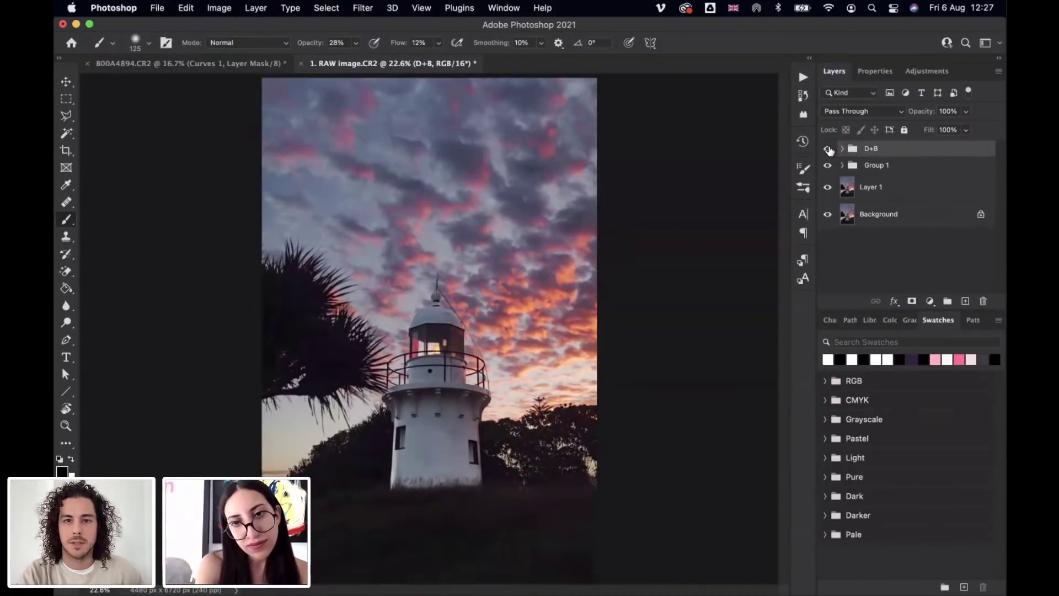
{"action": "left_click", "coordinate": [827, 149]}
{"action": "left_click", "coordinate": [828, 149]}
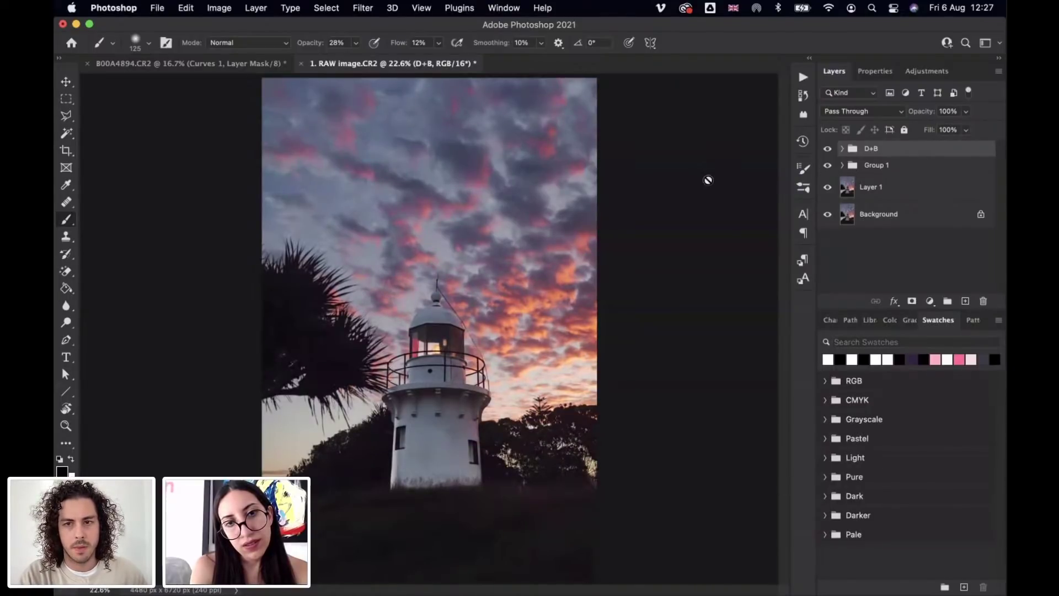
{"action": "left_click", "coordinate": [855, 255]}
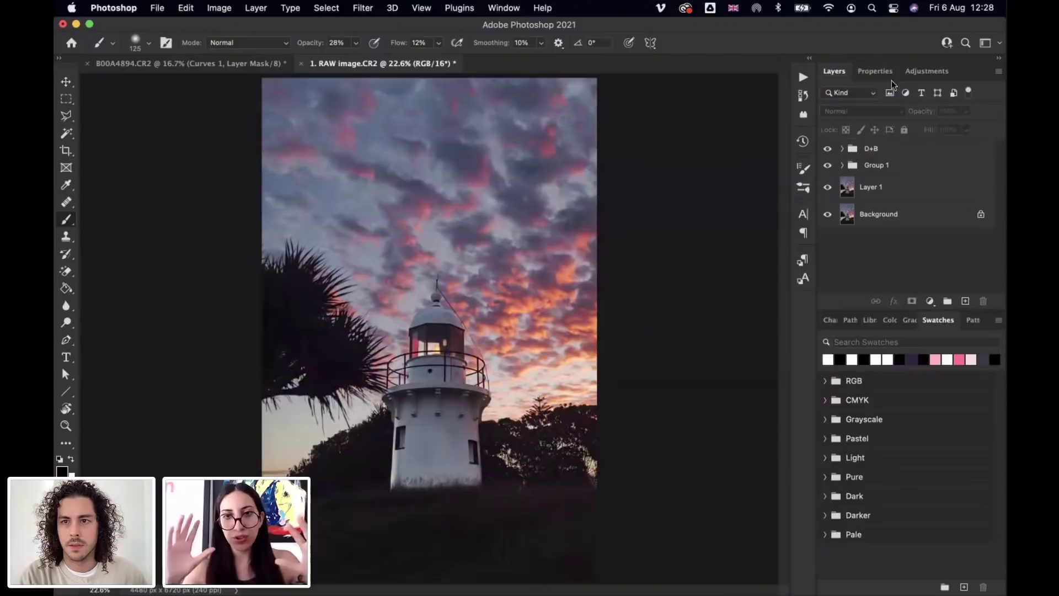
{"action": "left_click", "coordinate": [875, 71]}
{"action": "left_click", "coordinate": [912, 71]}
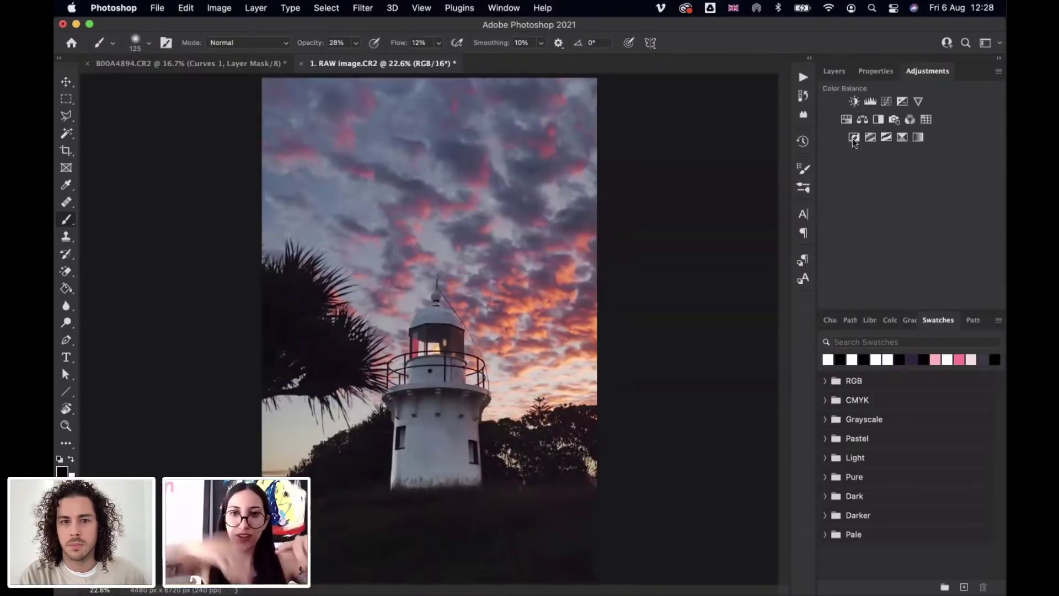
{"action": "left_click", "coordinate": [833, 71]}
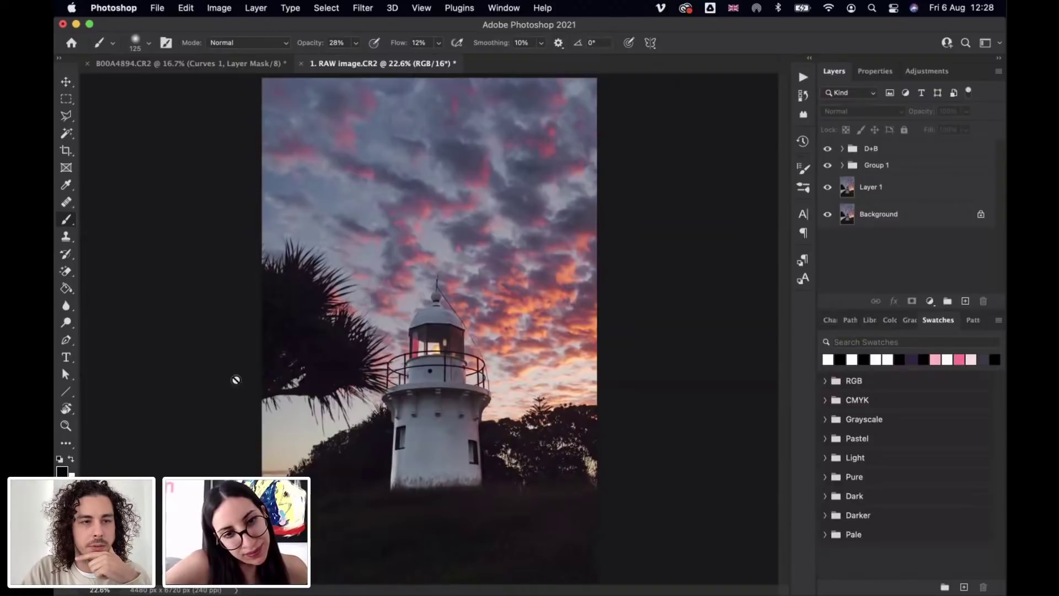
Step: Clone Stamp orange clouds from beside the lighthouse into the bare sky below the palm on Layer 1 with a 1000 px brush
{"action": "left_click", "coordinate": [67, 239]}
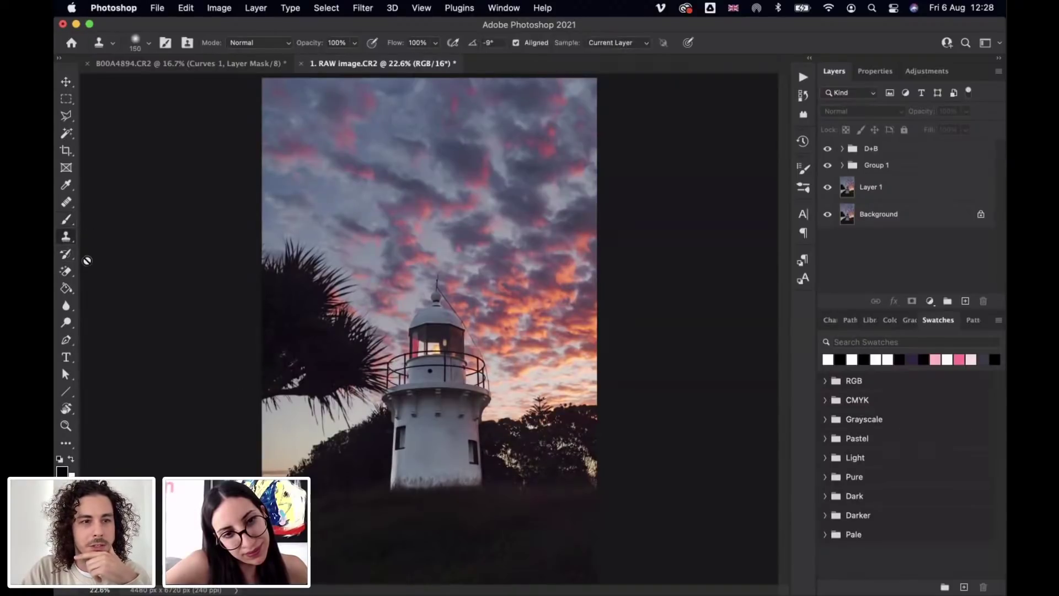
{"action": "left_click", "coordinate": [904, 184]}
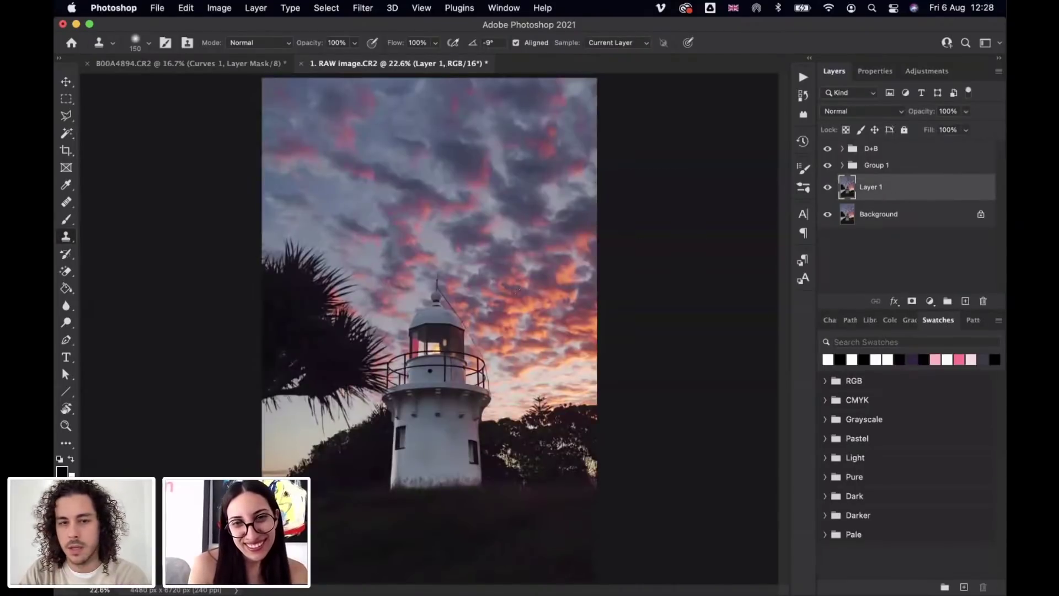
{"action": "key", "text": "bracketright"}
{"action": "key", "text": "bracketright"}
{"action": "key", "text": "bracketright"}
{"action": "key", "text": "bracketright"}
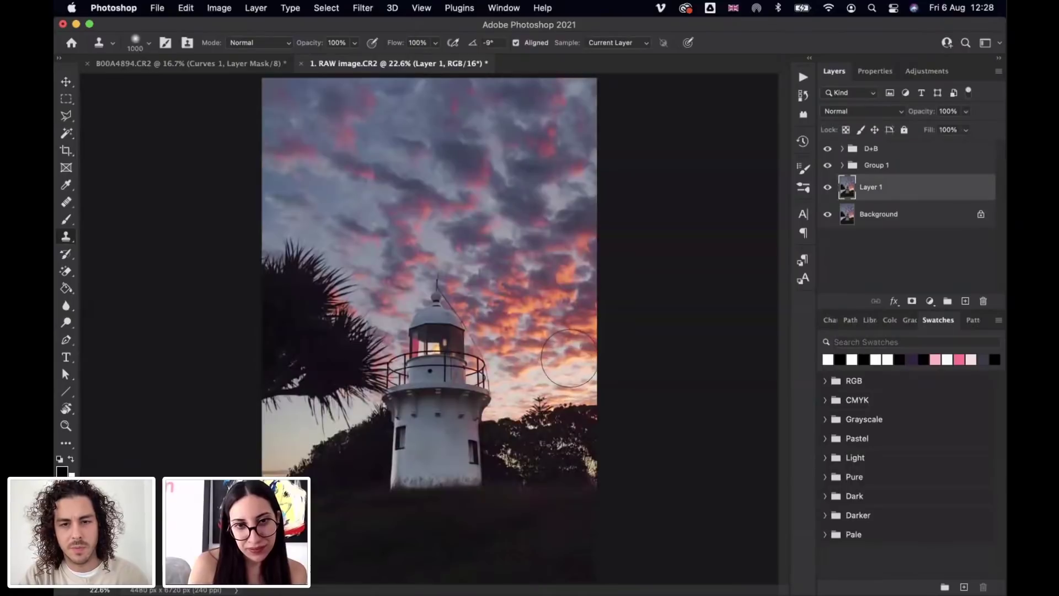
{"action": "left_click", "coordinate": [570, 360], "text": "alt"}
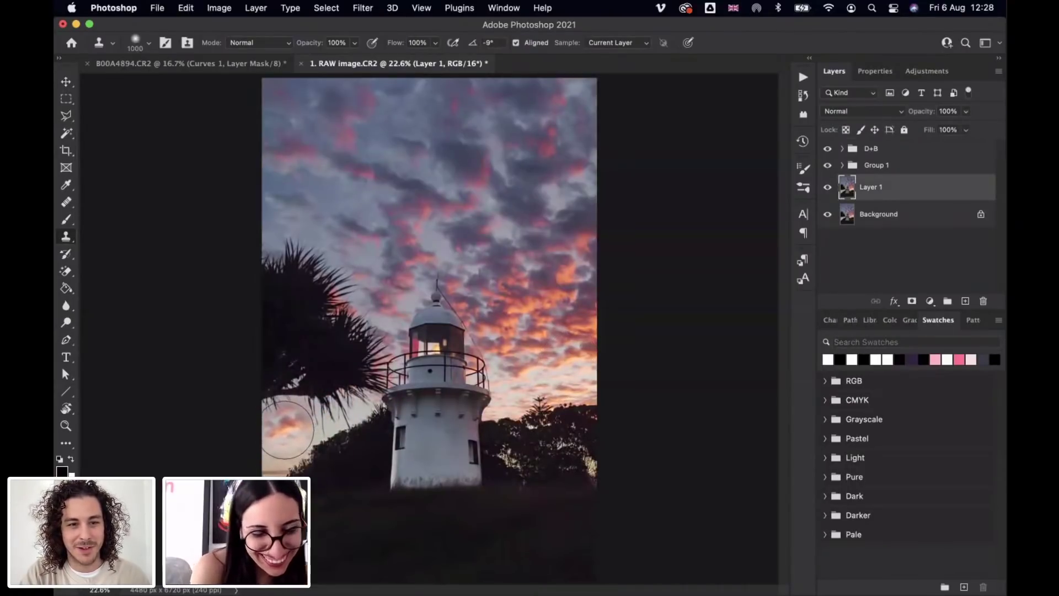
{"action": "left_click_drag", "start_coordinate": [289, 429], "coordinate": [292, 419]}
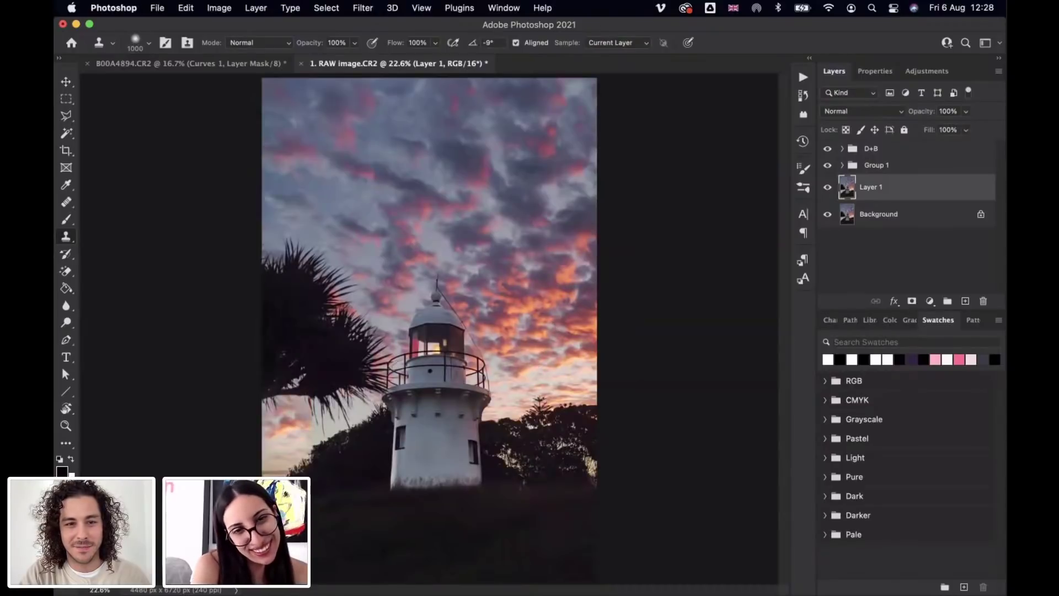
Step: Undo the last stamp stroke and extend the cloned clouds from below the palm down to the hedge with a 600 px brush
{"action": "key", "text": "super+z"}
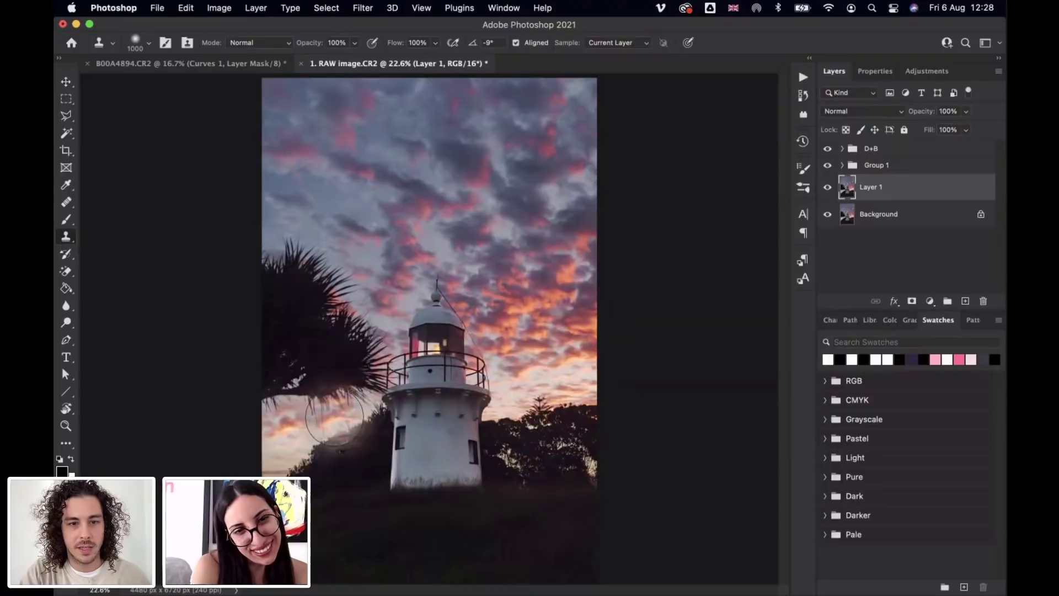
{"action": "key", "text": "bracketleft"}
{"action": "key", "text": "bracketleft"}
{"action": "key", "text": "bracketleft"}
{"action": "key", "text": "bracketleft"}
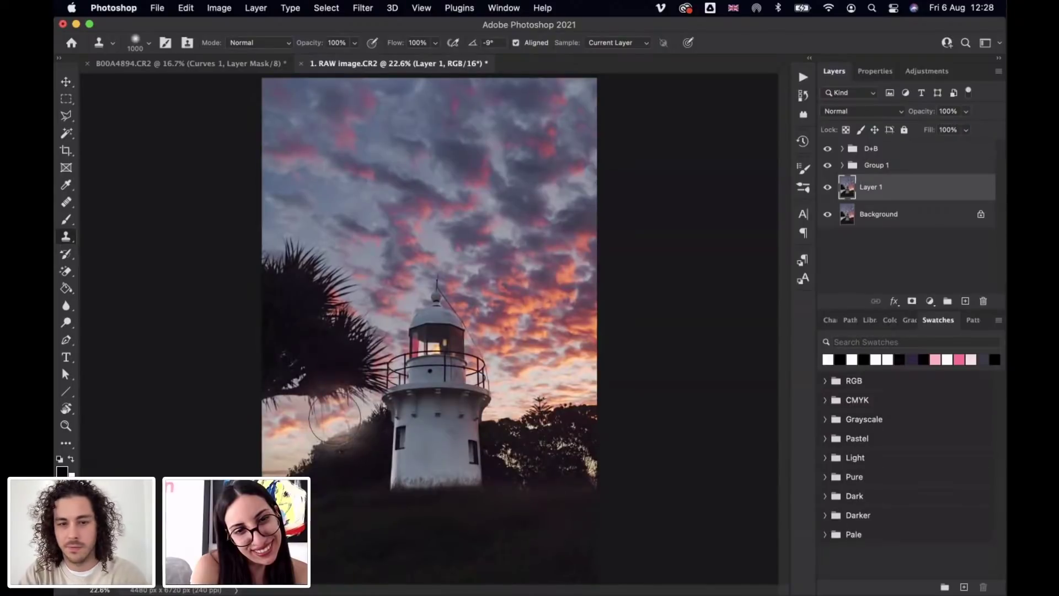
{"action": "key", "text": "super+equal"}
{"action": "key", "text": "super+equal"}
{"action": "scroll", "coordinate": [353, 386], "scroll_direction": "up", "scroll_amount": 2}
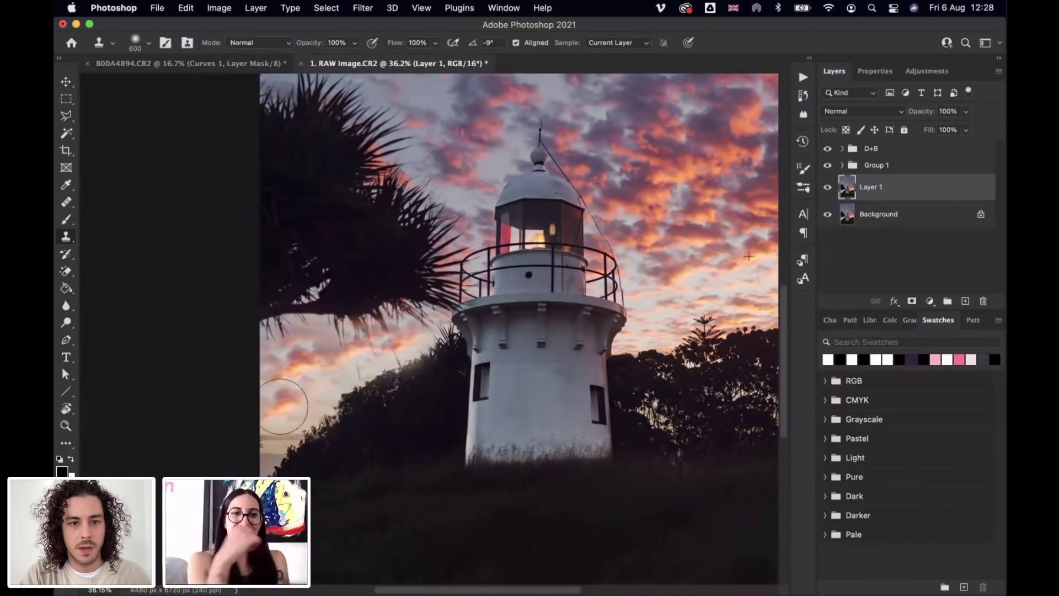
{"action": "left_click", "coordinate": [690, 246], "text": "alt"}
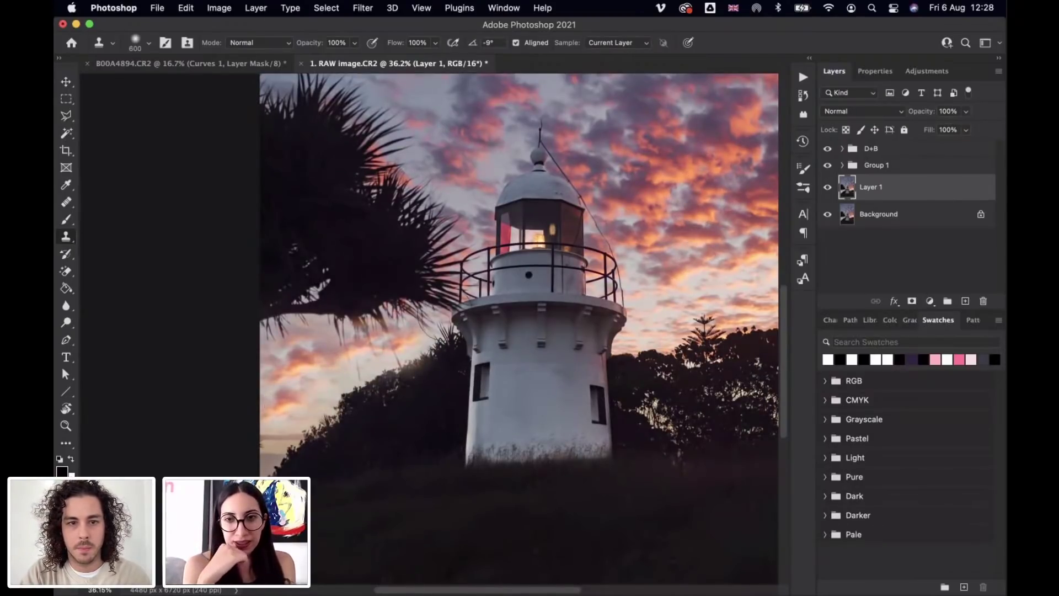
{"action": "mouse_move", "coordinate": [397, 330]}
{"action": "left_mouse_down"}
{"action": "mouse_move", "coordinate": [353, 378]}
{"action": "mouse_move", "coordinate": [315, 384]}
{"action": "mouse_move", "coordinate": [359, 354]}
{"action": "mouse_move", "coordinate": [284, 393]}
{"action": "mouse_move", "coordinate": [285, 439]}
{"action": "mouse_move", "coordinate": [274, 440]}
{"action": "mouse_move", "coordinate": [286, 411]}
{"action": "left_mouse_up"}
Step: Resample the sunset clouds beside the lighthouse and clone more cloud texture into the sky between the palm and the hedge
{"action": "left_click", "coordinate": [723, 260], "text": "alt"}
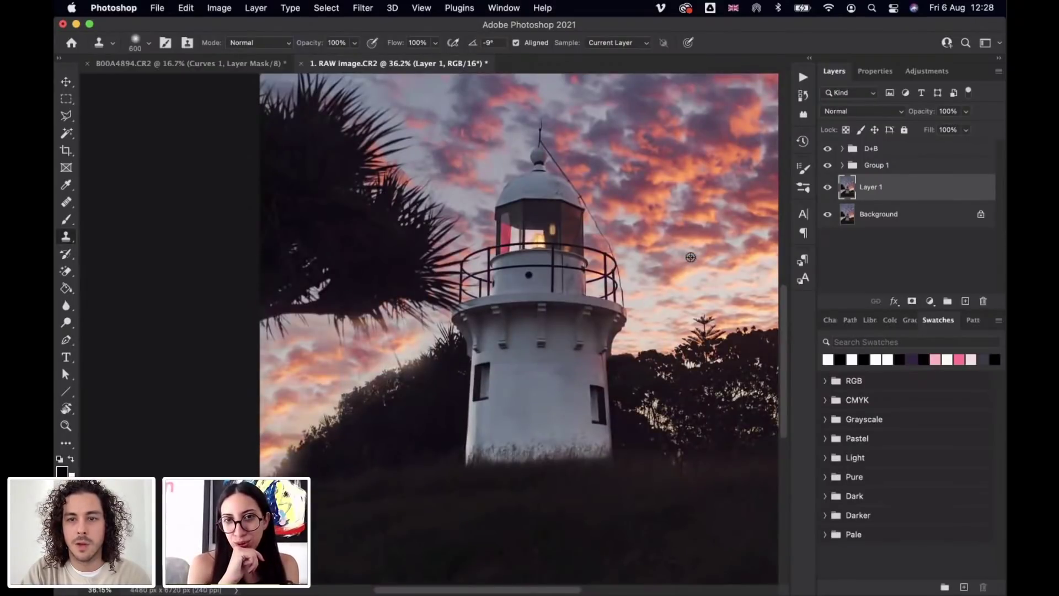
{"action": "left_click", "coordinate": [659, 259], "text": "alt"}
{"action": "mouse_move", "coordinate": [298, 340]}
{"action": "left_mouse_down"}
{"action": "mouse_move", "coordinate": [284, 345]}
{"action": "mouse_move", "coordinate": [293, 348]}
{"action": "left_mouse_up"}
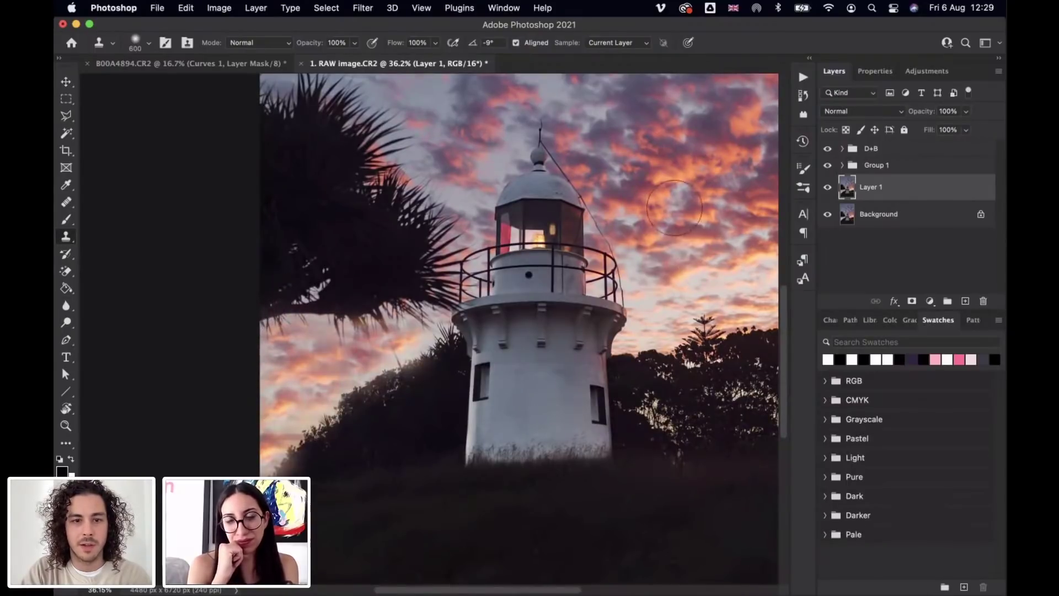
{"action": "scroll", "coordinate": [678, 194], "scroll_direction": "up", "scroll_amount": 3}
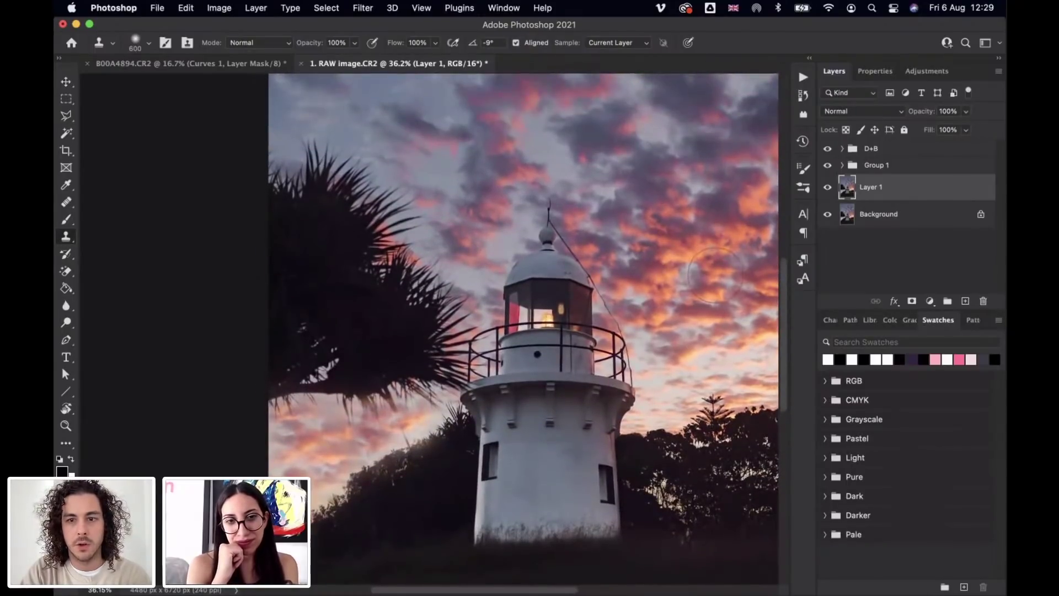
{"action": "scroll", "coordinate": [701, 264], "scroll_direction": "down", "scroll_amount": 5}
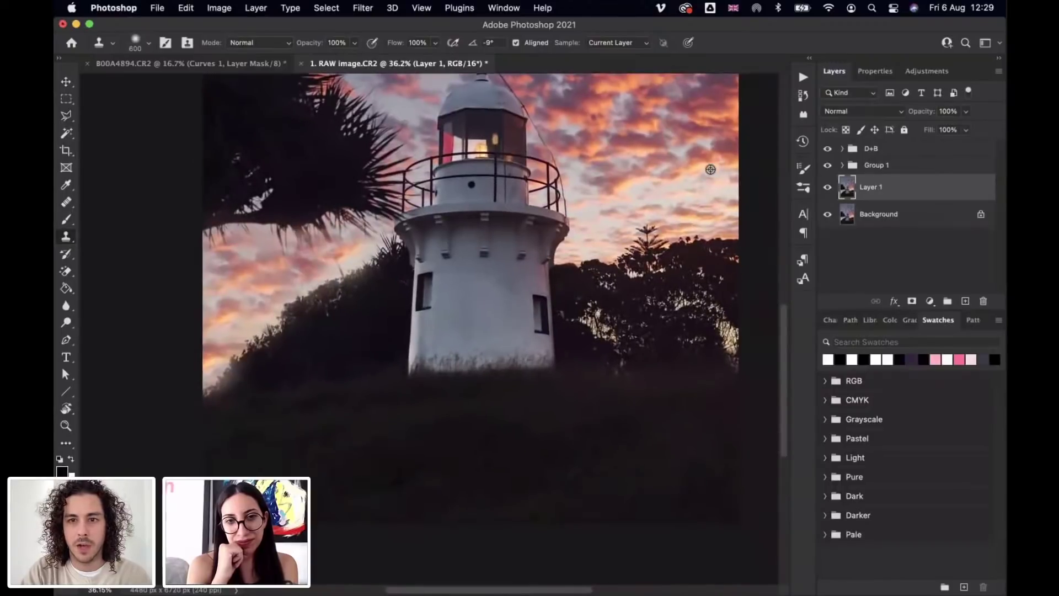
{"action": "left_click_drag", "start_coordinate": [375, 253], "coordinate": [347, 246]}
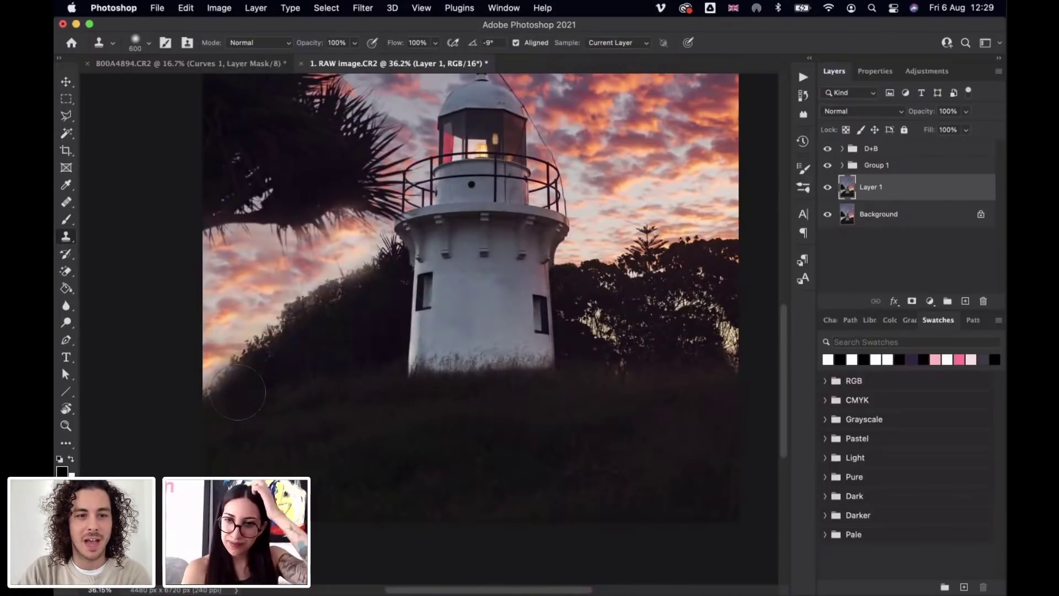
Step: Set the Clone Stamp hardness to 50% and clone dark foliage over the blurred lower edge of the hedge
{"action": "left_click", "coordinate": [148, 43]}
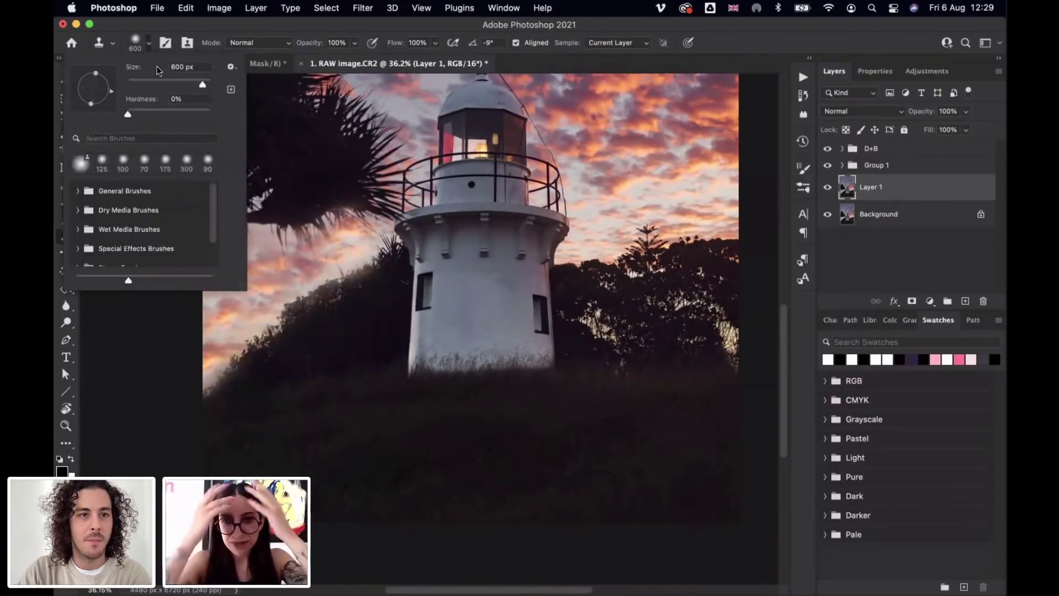
{"action": "left_click_drag", "start_coordinate": [128, 115], "coordinate": [168, 114]}
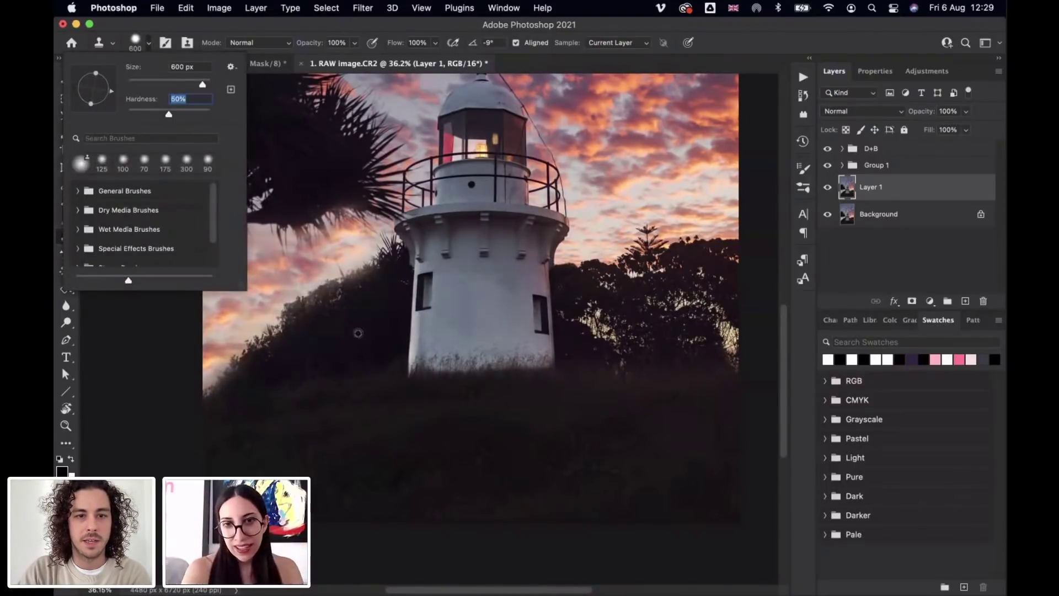
{"action": "left_click", "coordinate": [358, 333]}
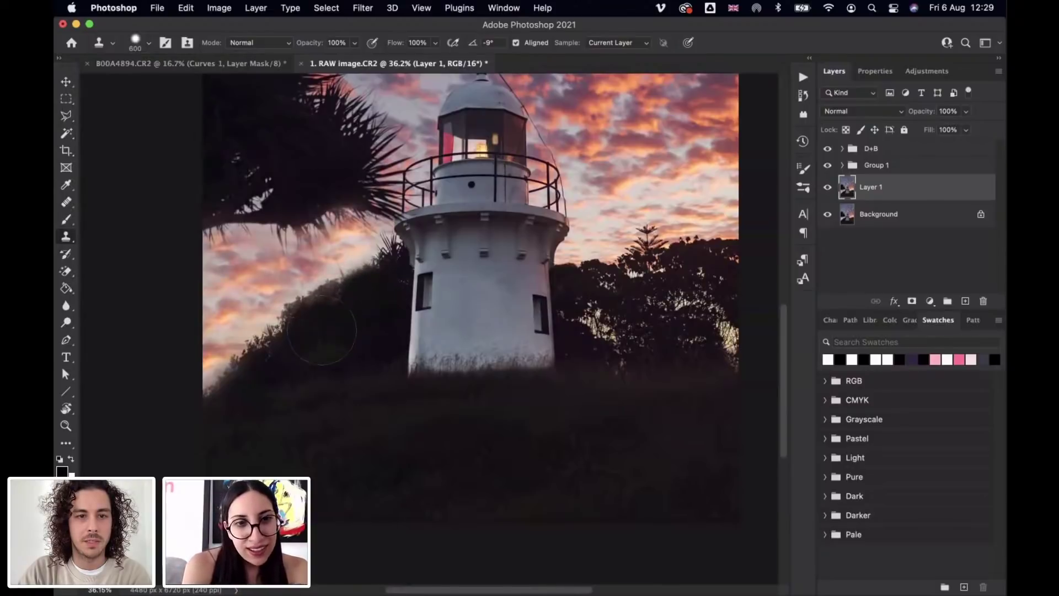
{"action": "left_click_drag", "start_coordinate": [259, 379], "coordinate": [250, 398]}
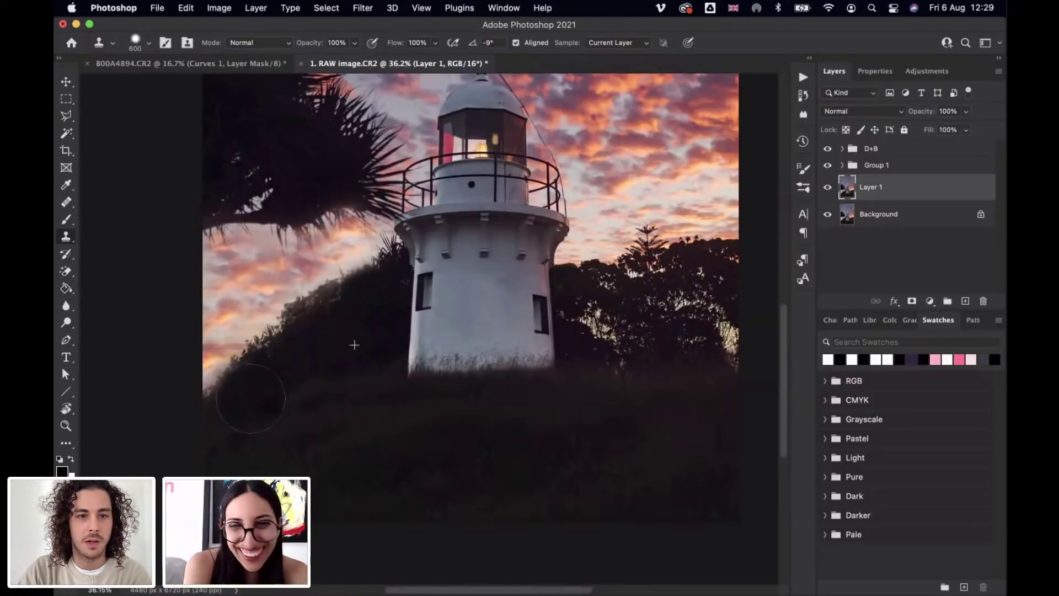
Step: Clone finer cloud detail from above the trees beside the lighthouse into the sky below the palm with a 400 px brush
{"action": "scroll", "coordinate": [426, 221], "scroll_direction": "down", "scroll_amount": 3}
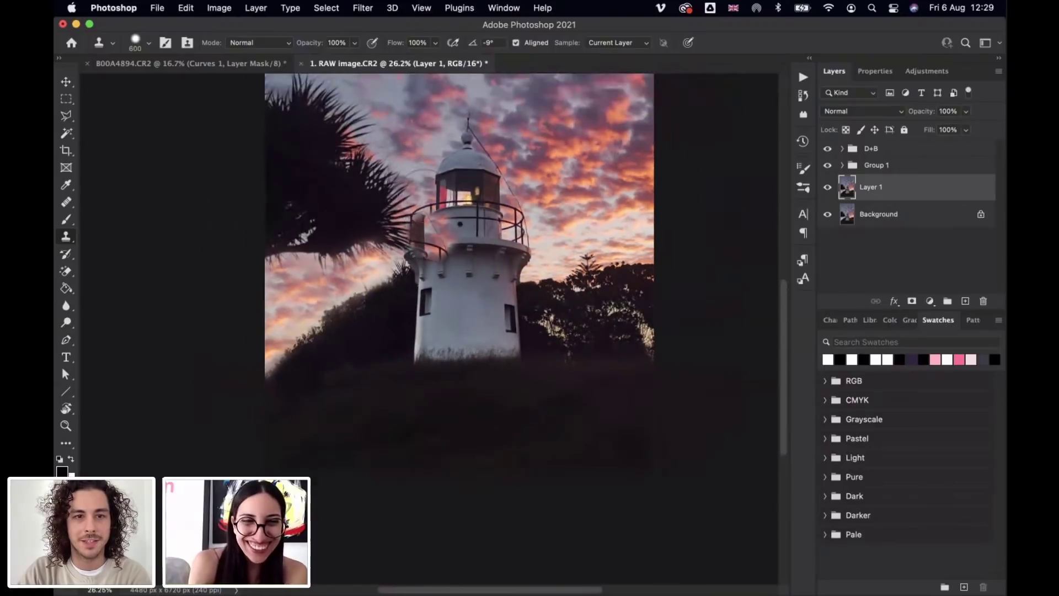
{"action": "scroll", "coordinate": [590, 337], "scroll_direction": "down", "scroll_amount": 2}
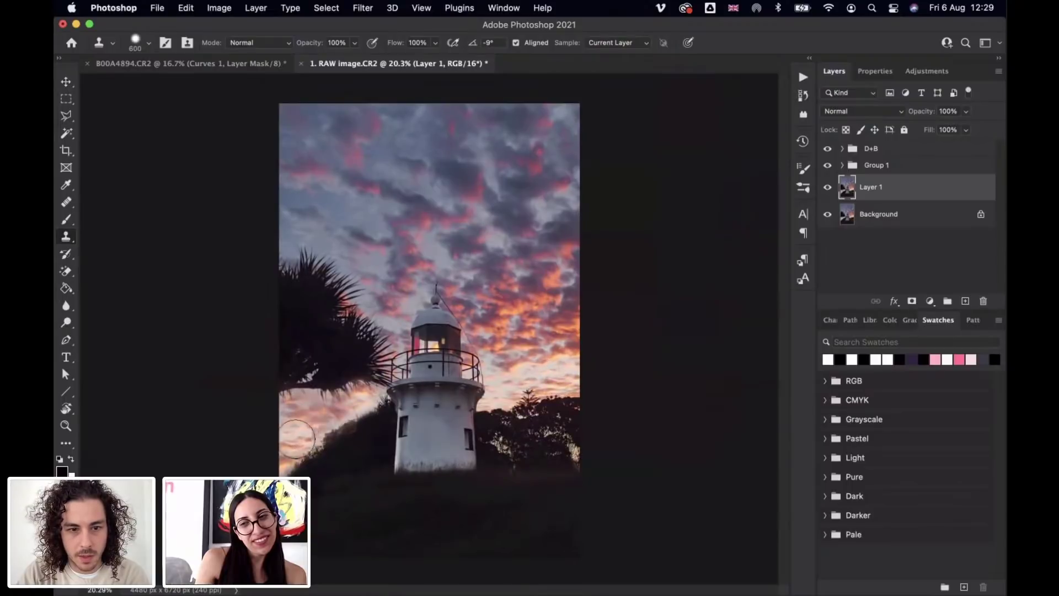
{"action": "left_click_drag", "start_coordinate": [298, 438], "coordinate": [383, 407]}
{"action": "key", "text": "super+z"}
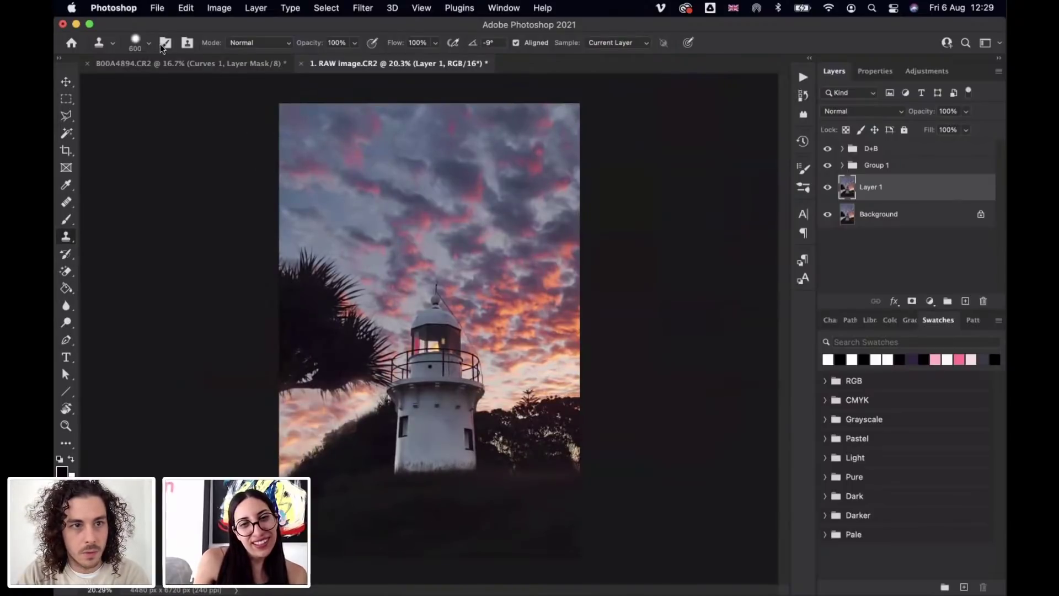
{"action": "key", "text": "bracketleft"}
{"action": "key", "text": "bracketleft"}
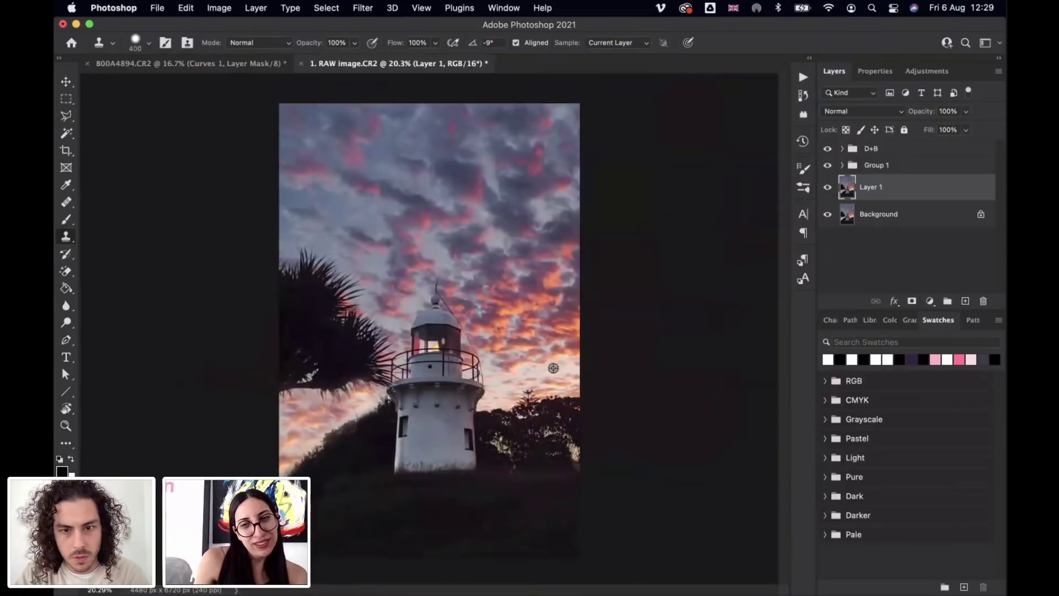
{"action": "left_click", "coordinate": [553, 368], "text": "alt"}
{"action": "mouse_move", "coordinate": [284, 425]}
{"action": "left_mouse_down"}
{"action": "mouse_move", "coordinate": [290, 446]}
{"action": "mouse_move", "coordinate": [289, 413]}
{"action": "mouse_move", "coordinate": [309, 417]}
{"action": "mouse_move", "coordinate": [291, 438]}
{"action": "mouse_move", "coordinate": [310, 424]}
{"action": "left_mouse_up"}
{"action": "left_click", "coordinate": [555, 368], "text": "alt"}
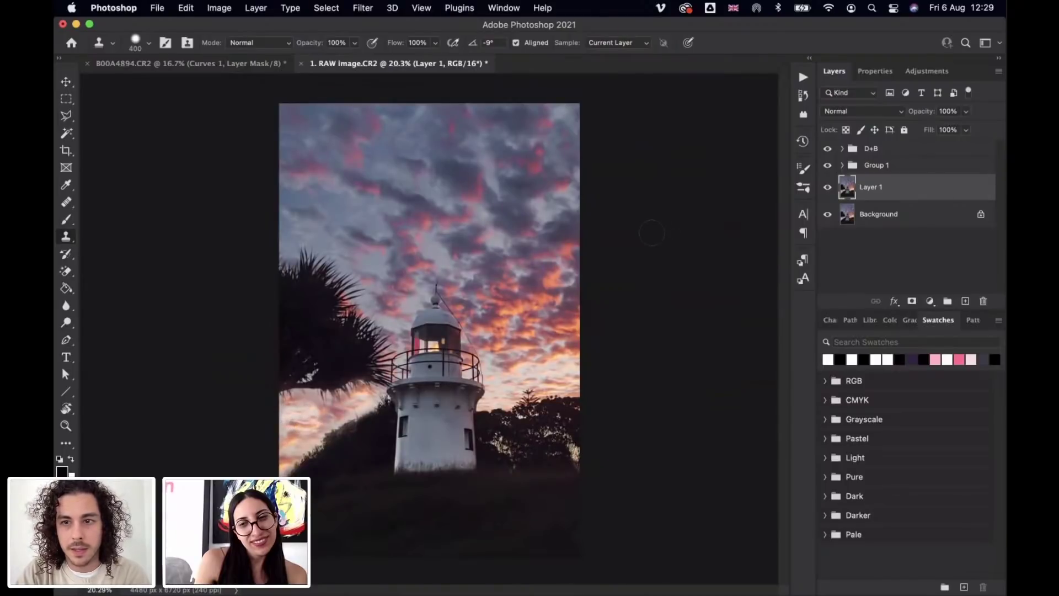
Step: Compare the image with Layer 1 hidden and shown, and set the Clone Stamp opacity to 10%
{"action": "left_click", "coordinate": [827, 188]}
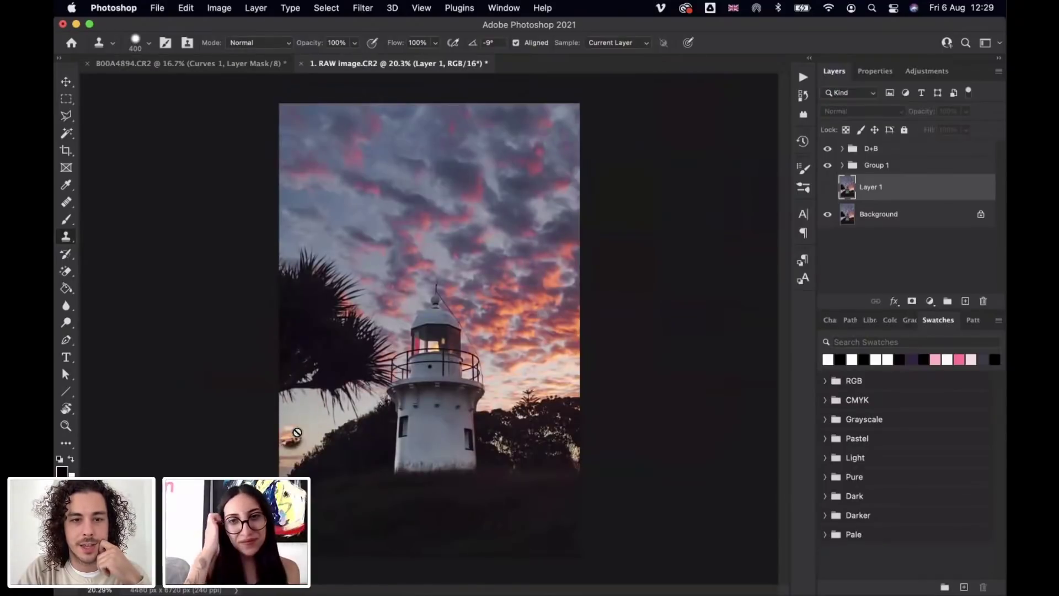
{"action": "left_click", "coordinate": [828, 189]}
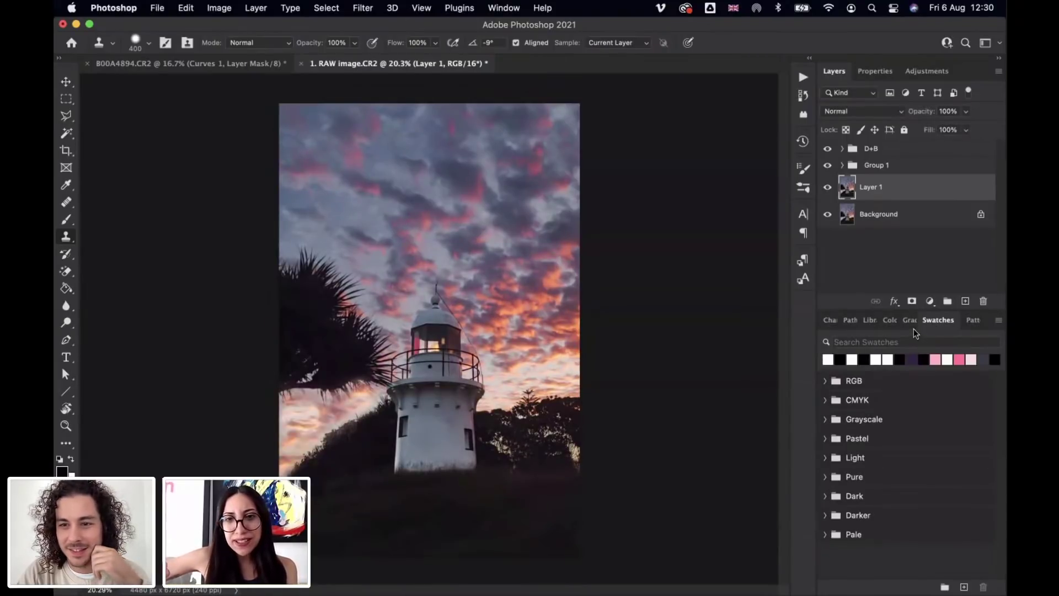
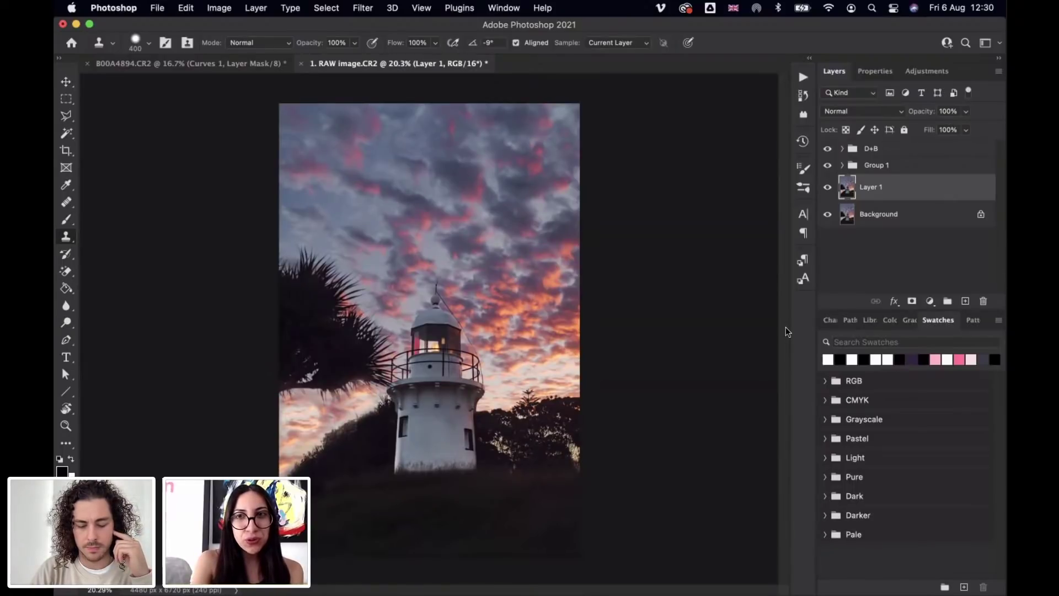
{"action": "mouse_move", "coordinate": [651, 584]}
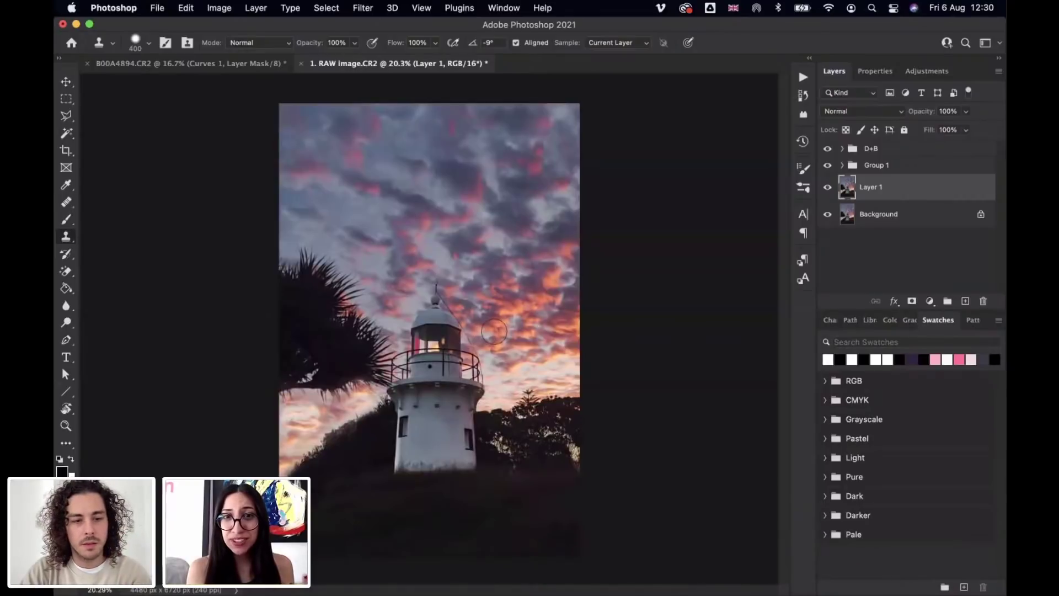
{"action": "key", "text": "1"}
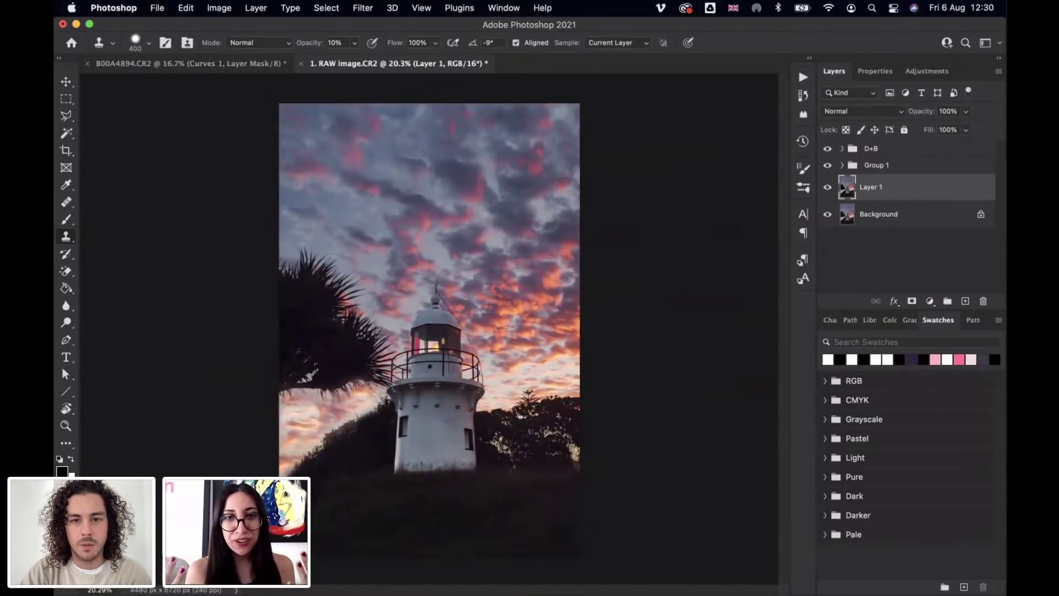
{"action": "key", "text": "super+s"}
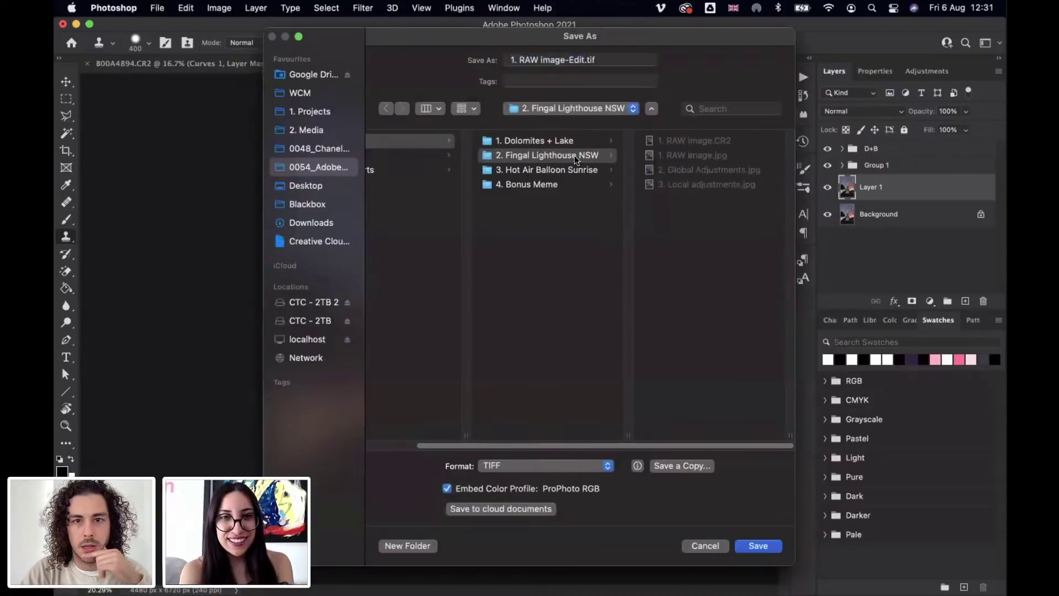
{"action": "left_click_drag", "start_coordinate": [635, 443], "coordinate": [568, 440]}
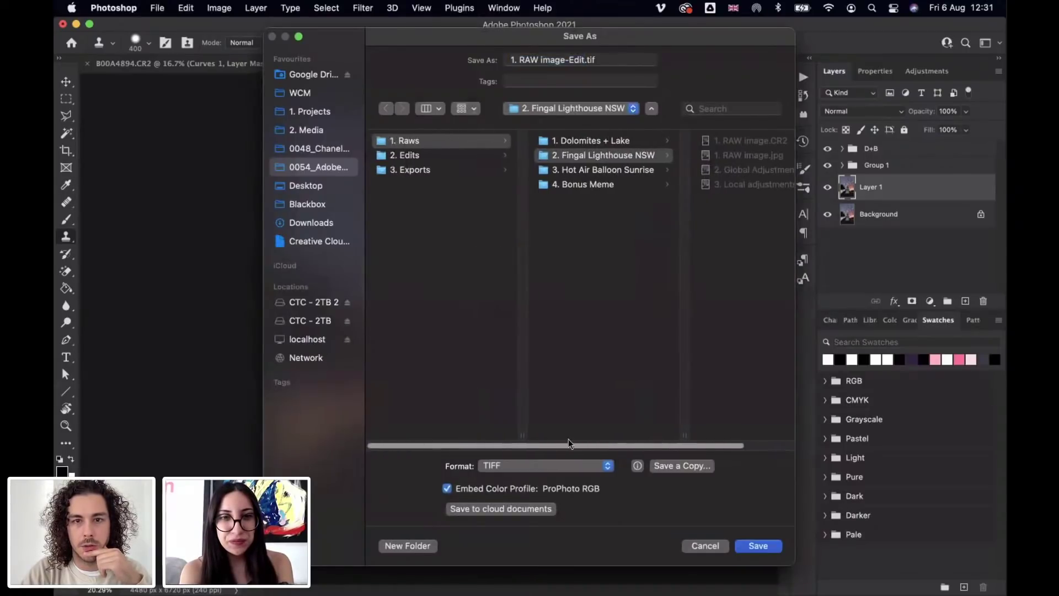
{"action": "left_click", "coordinate": [442, 155]}
{"action": "triple_click", "coordinate": [602, 61]}
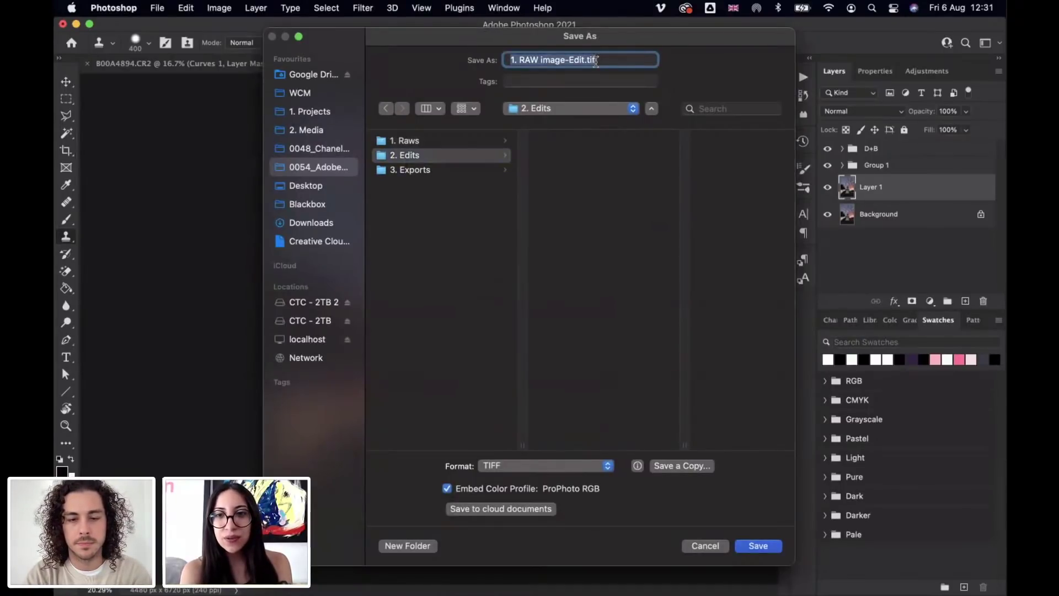
{"action": "type", "text": "Fingal Edit"}
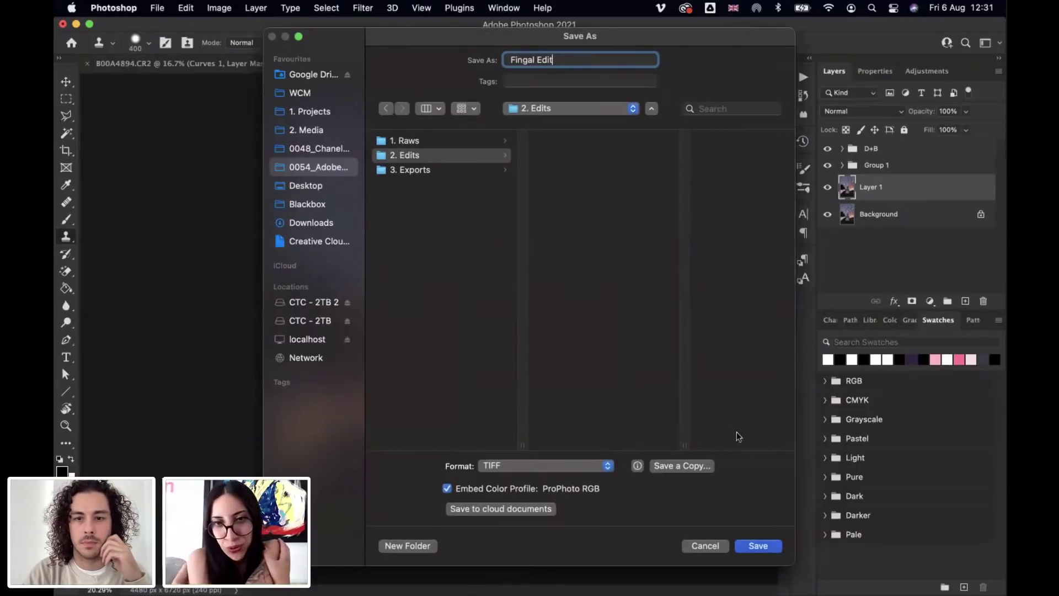
{"action": "left_click_drag", "start_coordinate": [733, 36], "coordinate": [359, 26]}
{"action": "left_click", "coordinate": [386, 534]}
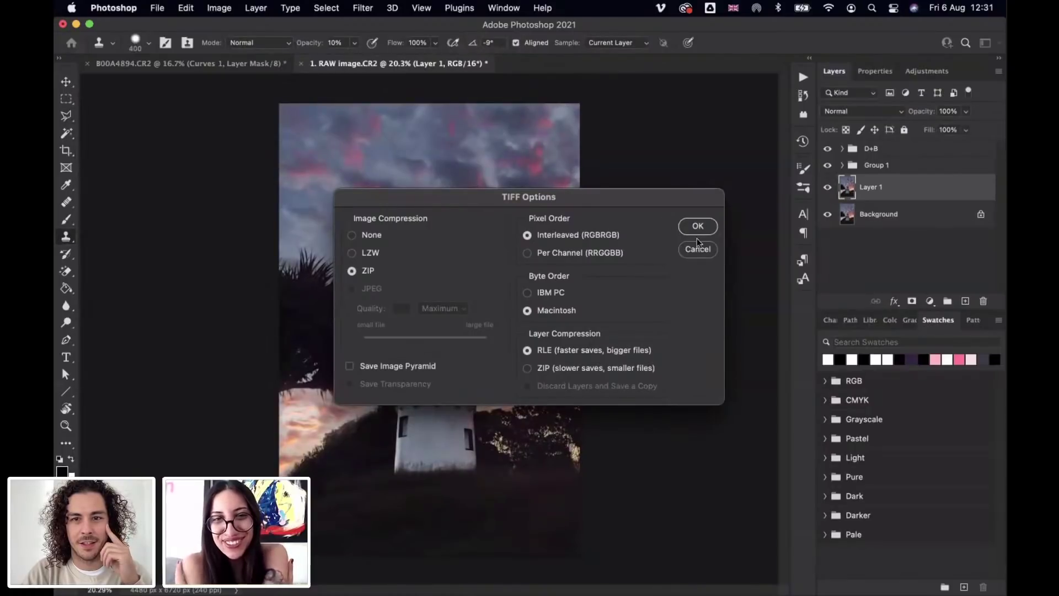
{"action": "left_click", "coordinate": [708, 251]}
Step: Save the lighthouse image in Photoshop format as Fingal Edit in the 2. Edits folder
{"action": "key", "text": "super+shift+s"}
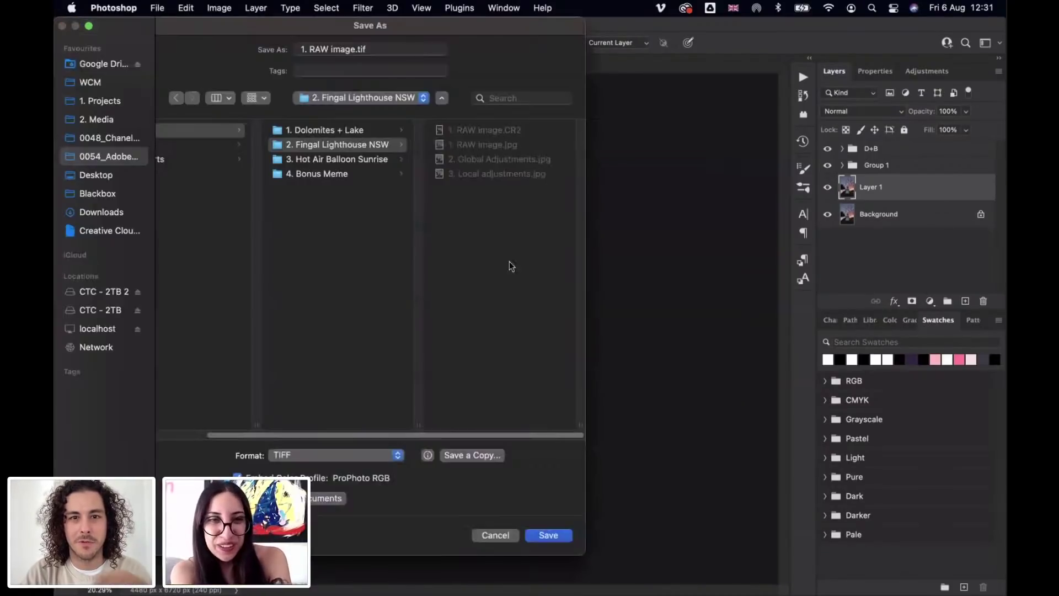
{"action": "left_click", "coordinate": [369, 459]}
{"action": "left_click", "coordinate": [358, 414]}
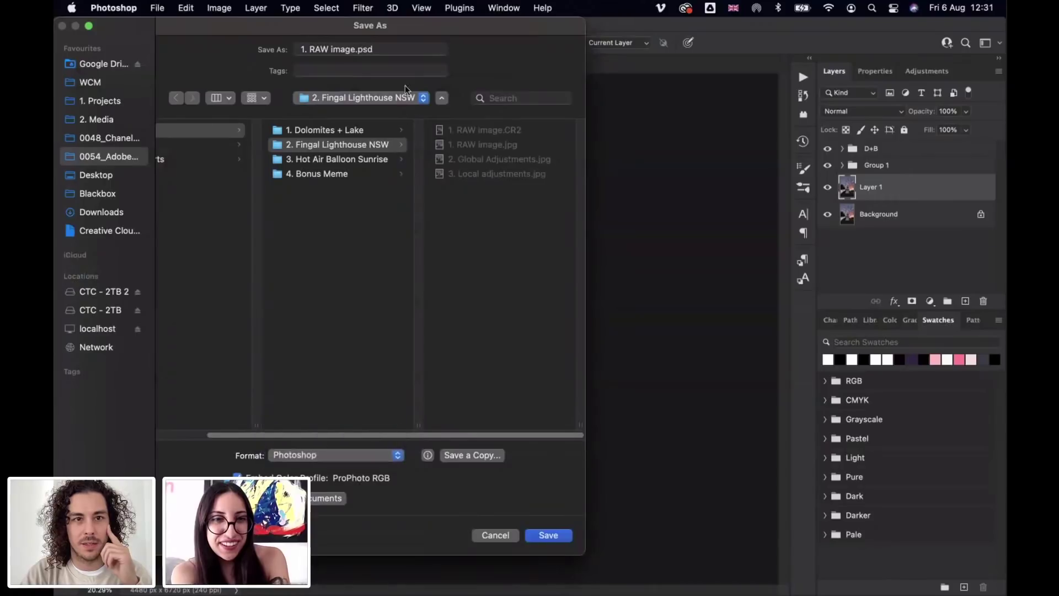
{"action": "left_click_drag", "start_coordinate": [417, 28], "coordinate": [562, 28]}
{"action": "left_click", "coordinate": [339, 145]}
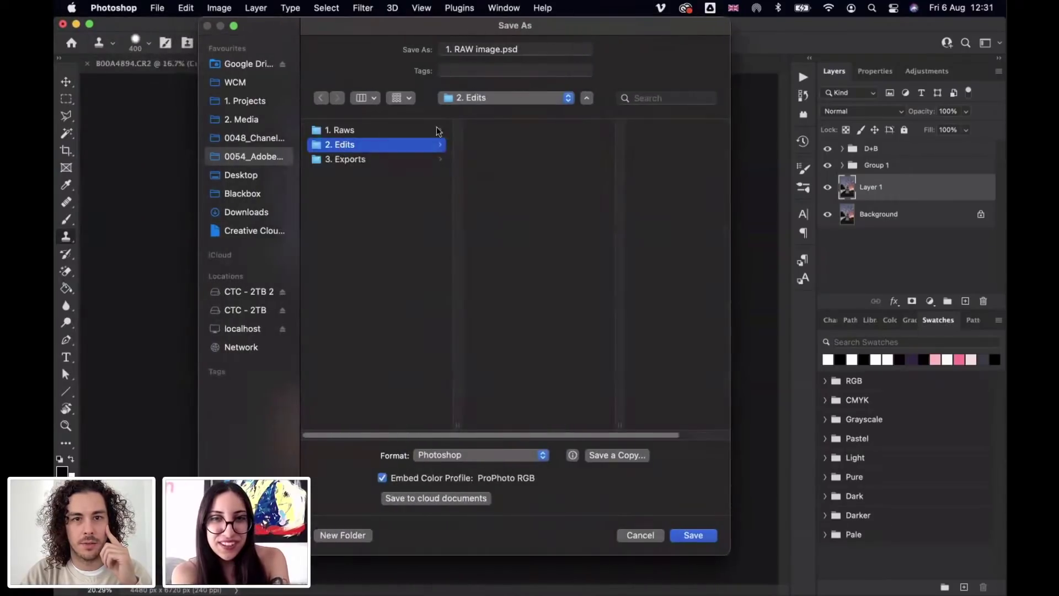
{"action": "left_click", "coordinate": [539, 51]}
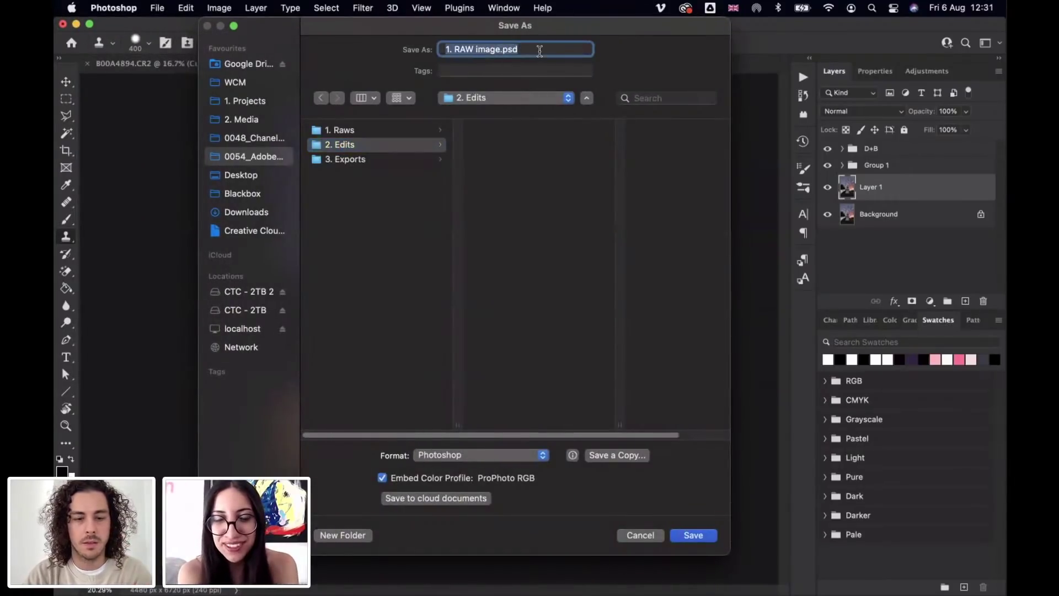
{"action": "type", "text": "Fingal Edit"}
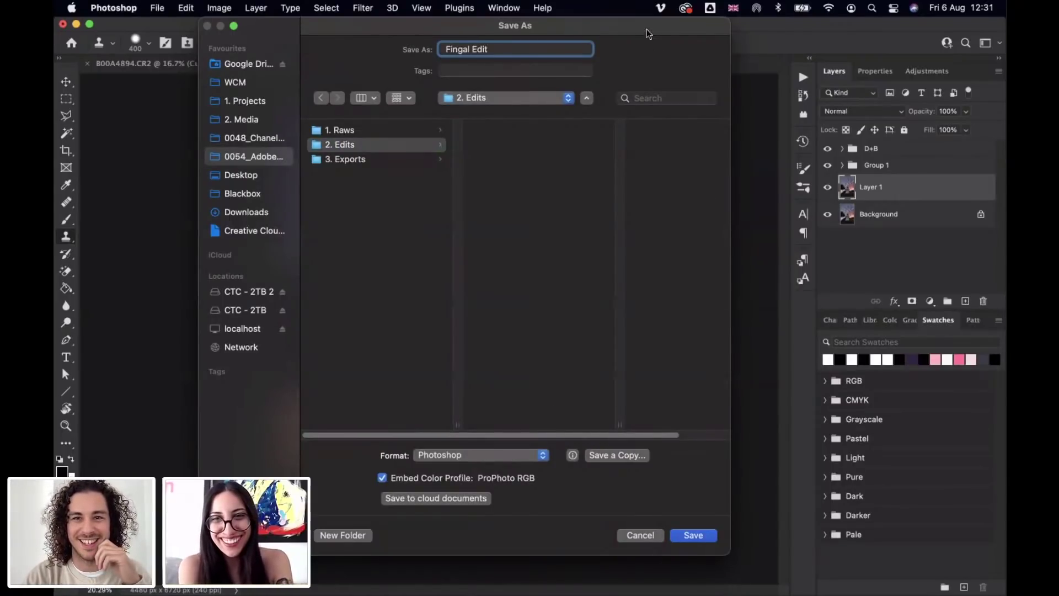
{"action": "left_click_drag", "start_coordinate": [647, 34], "coordinate": [359, 56]}
{"action": "left_click", "coordinate": [412, 557]}
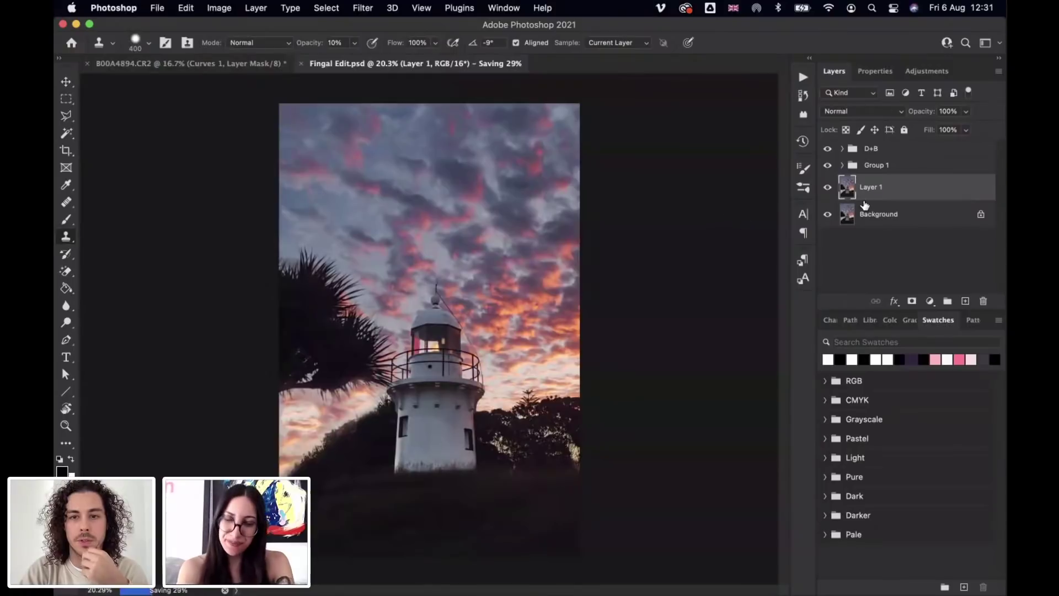
Step: Switch to Lightroom Classic and clear the one-star rating and red colour label filters from the library
{"action": "mouse_move", "coordinate": [430, 564]}
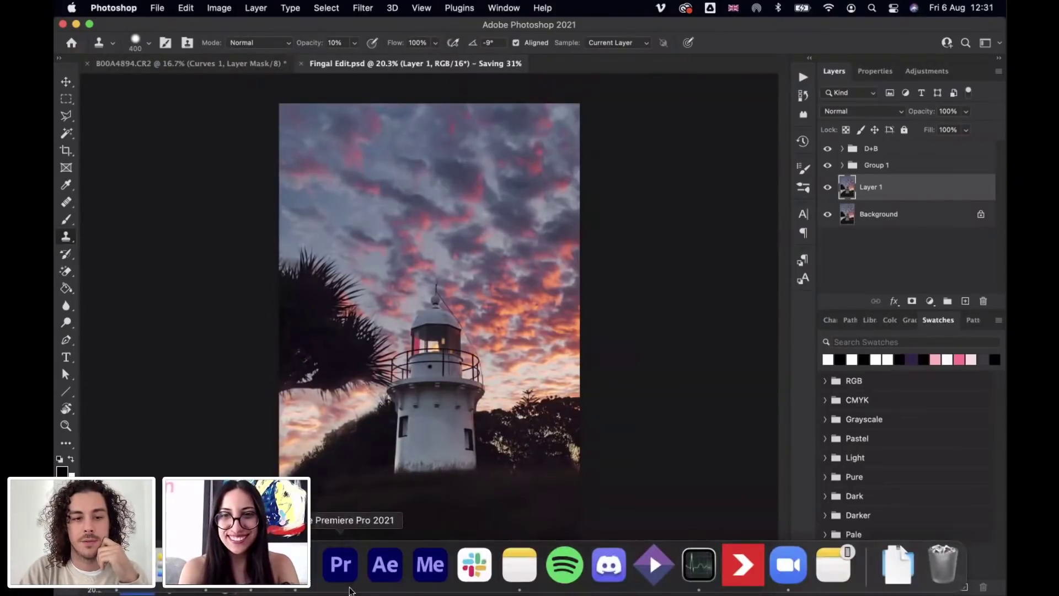
{"action": "key", "text": "super+Tab"}
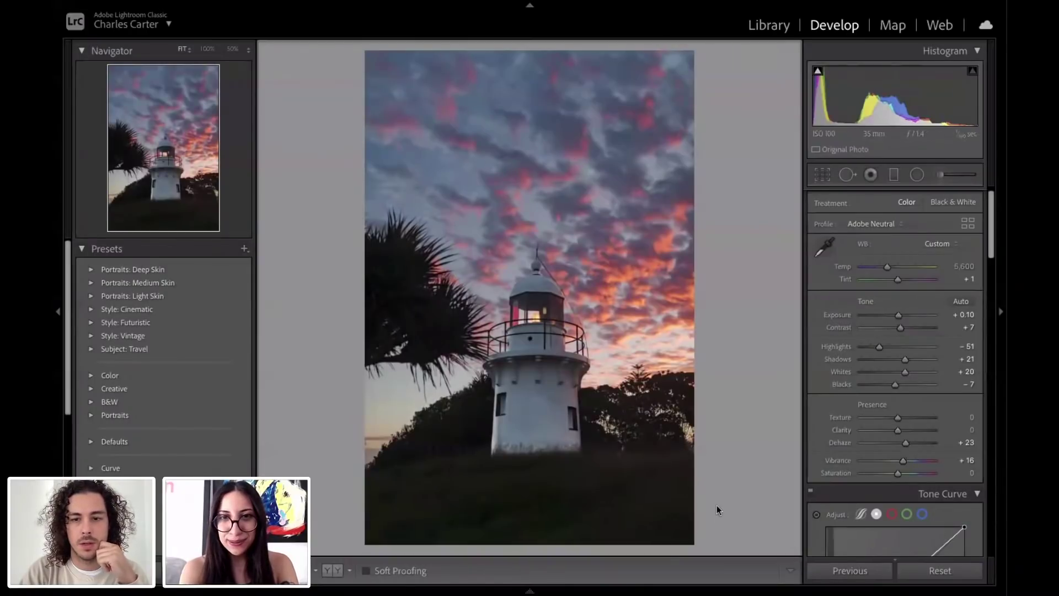
{"action": "mouse_move", "coordinate": [542, 594]}
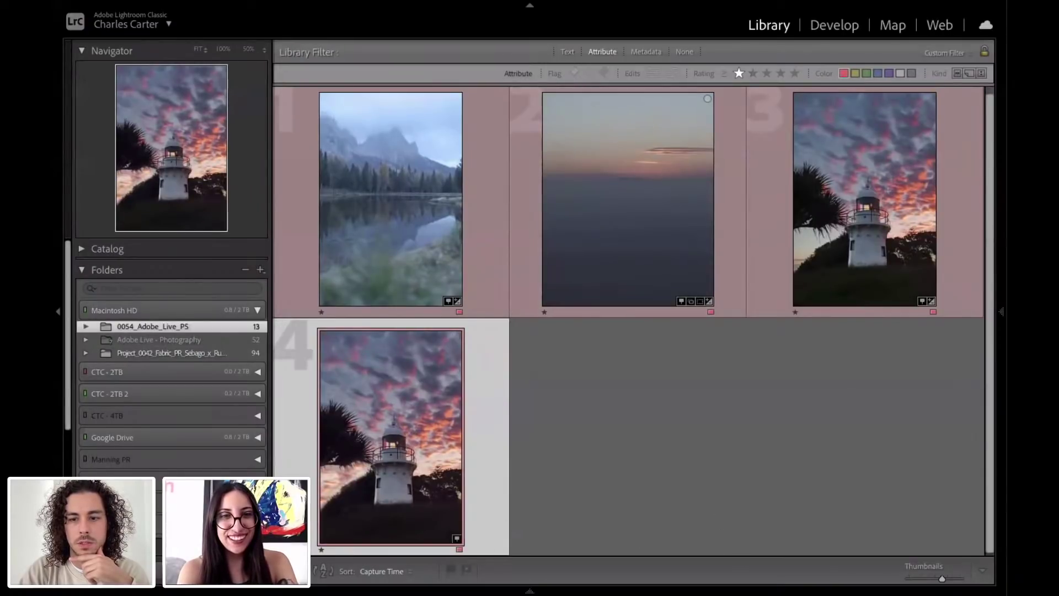
{"action": "mouse_move", "coordinate": [538, 591]}
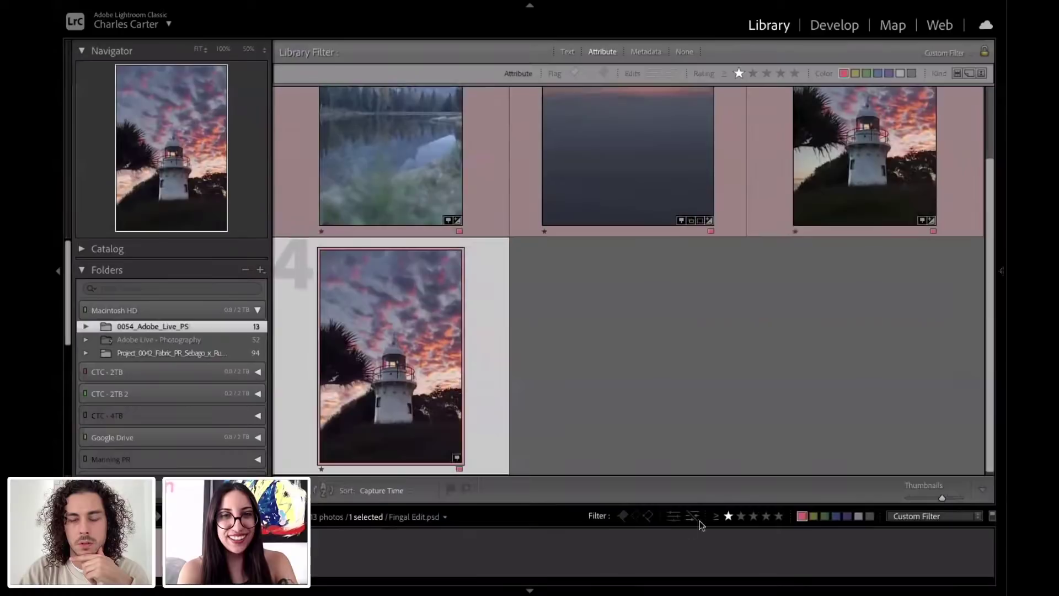
{"action": "left_click", "coordinate": [728, 516]}
{"action": "left_click", "coordinate": [803, 517]}
{"action": "left_click", "coordinate": [805, 517]}
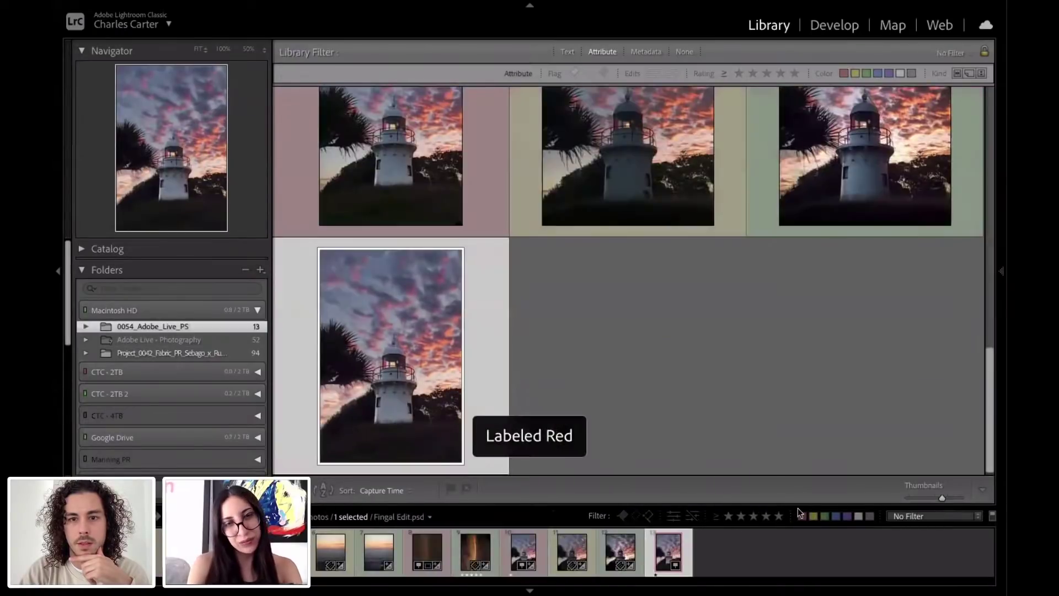
Step: Open Fingal Edit.psd from the 2. Edits subfolder of 0054_Adobe_Live_PS for developing
{"action": "left_click", "coordinate": [88, 326]}
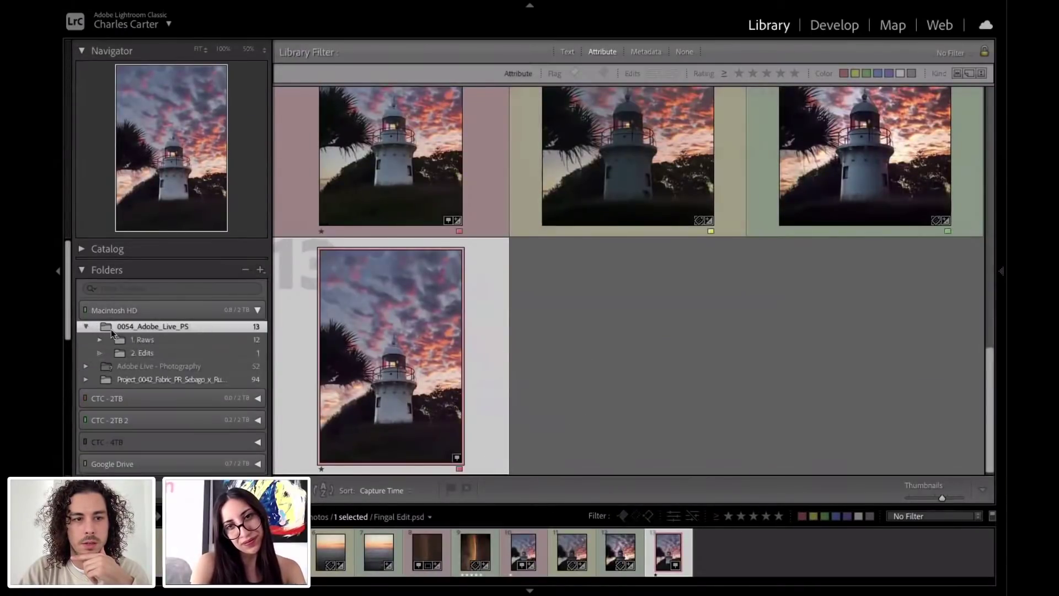
{"action": "left_click", "coordinate": [138, 353]}
{"action": "double_click", "coordinate": [393, 158]}
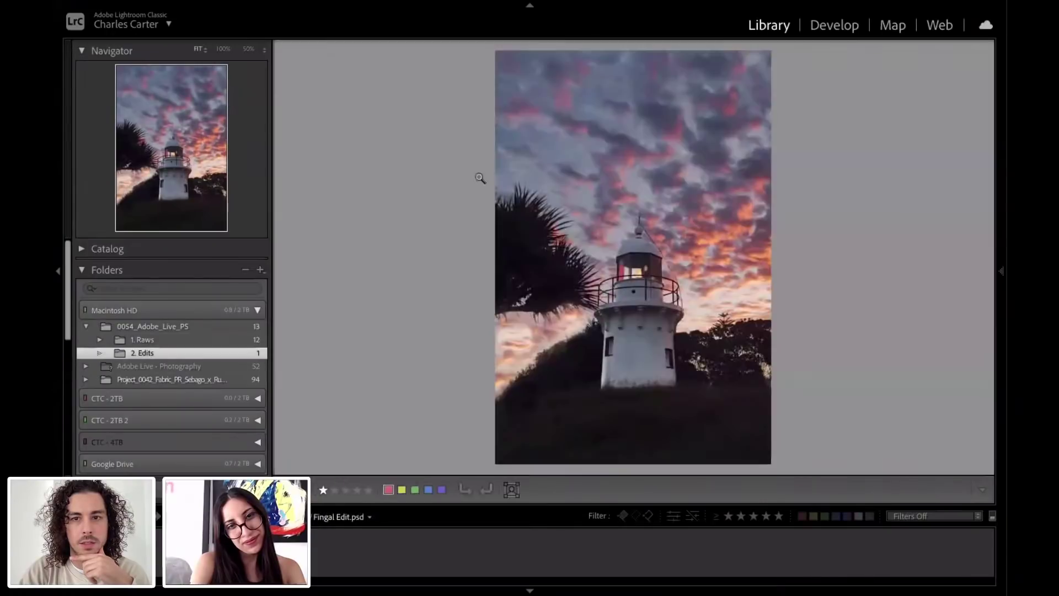
{"action": "left_click", "coordinate": [529, 591]}
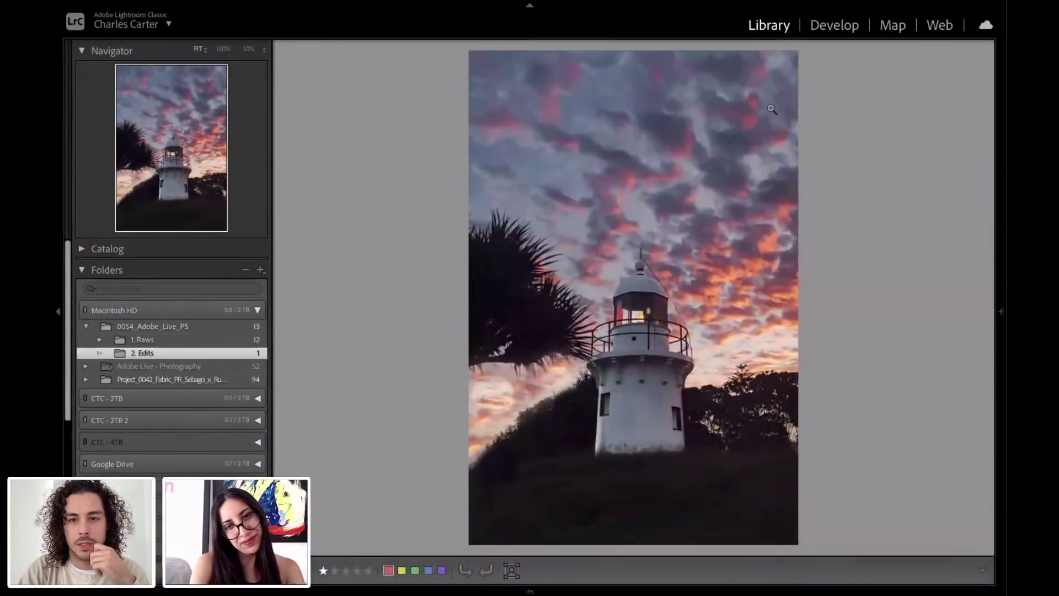
{"action": "left_click", "coordinate": [824, 32]}
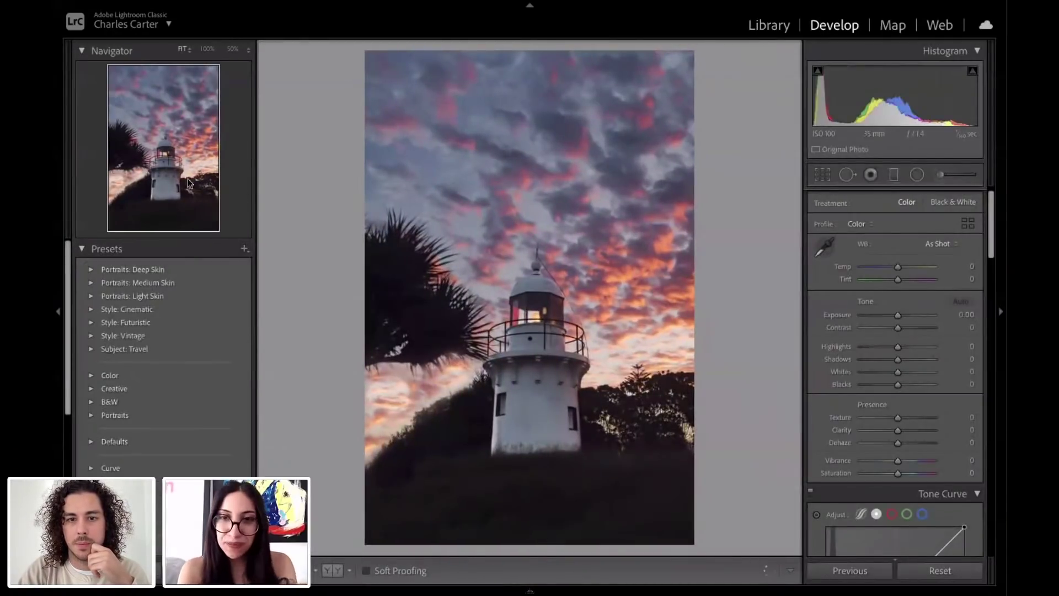
Step: Add a vertical graduated filter fading across the lighthouse over the image's right half, with exposure at -1.11
{"action": "scroll", "coordinate": [908, 332], "scroll_direction": "down", "scroll_amount": 5}
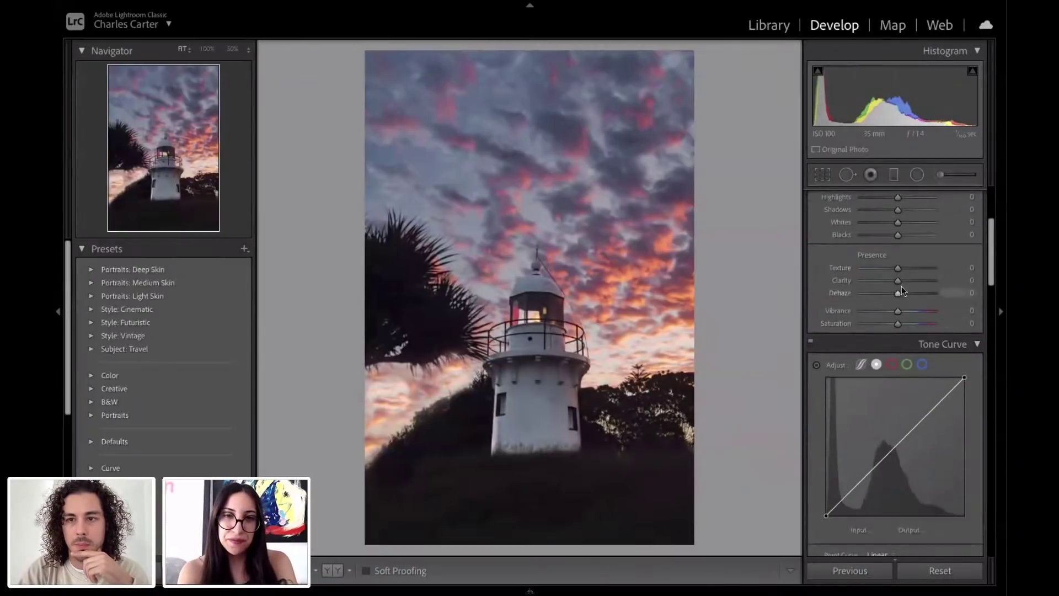
{"action": "scroll", "coordinate": [901, 286], "scroll_direction": "up", "scroll_amount": 5}
{"action": "left_click", "coordinate": [895, 175]}
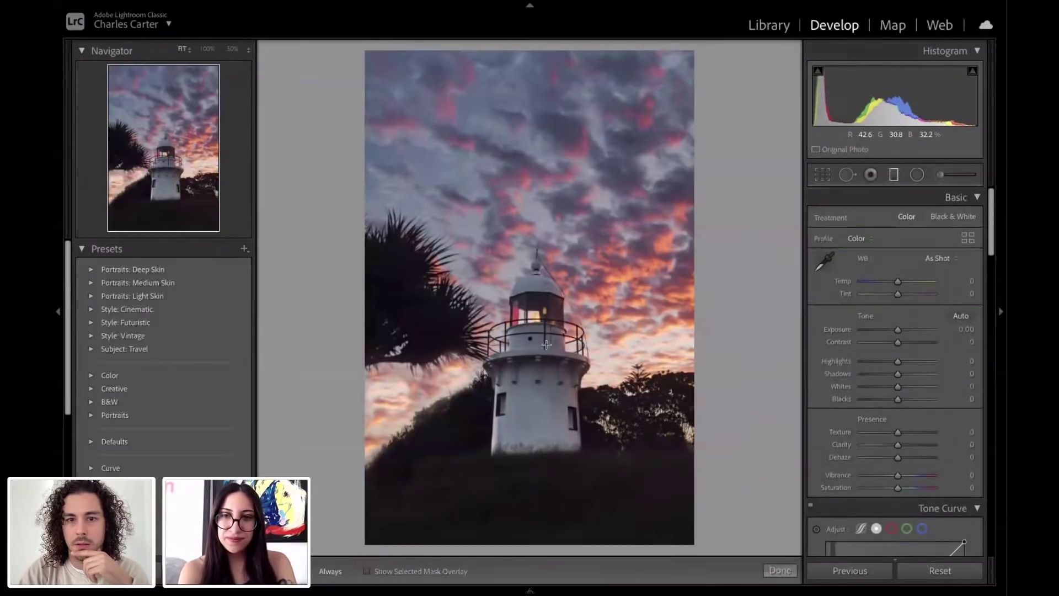
{"action": "left_click_drag", "start_coordinate": [588, 364], "coordinate": [490, 356]}
{"action": "key", "text": "o"}
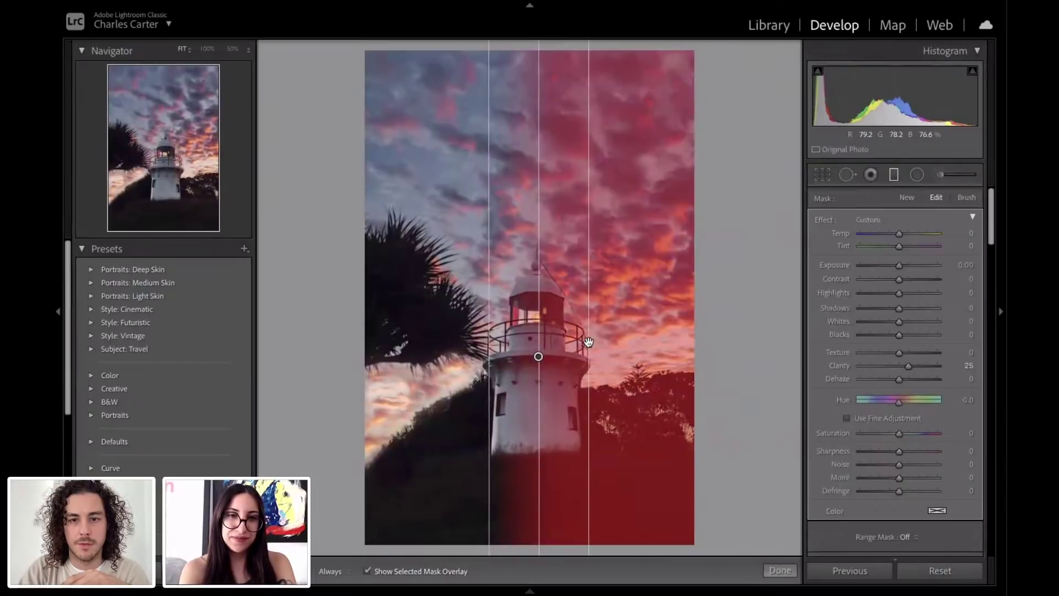
{"action": "left_click_drag", "start_coordinate": [588, 343], "coordinate": [585, 343]}
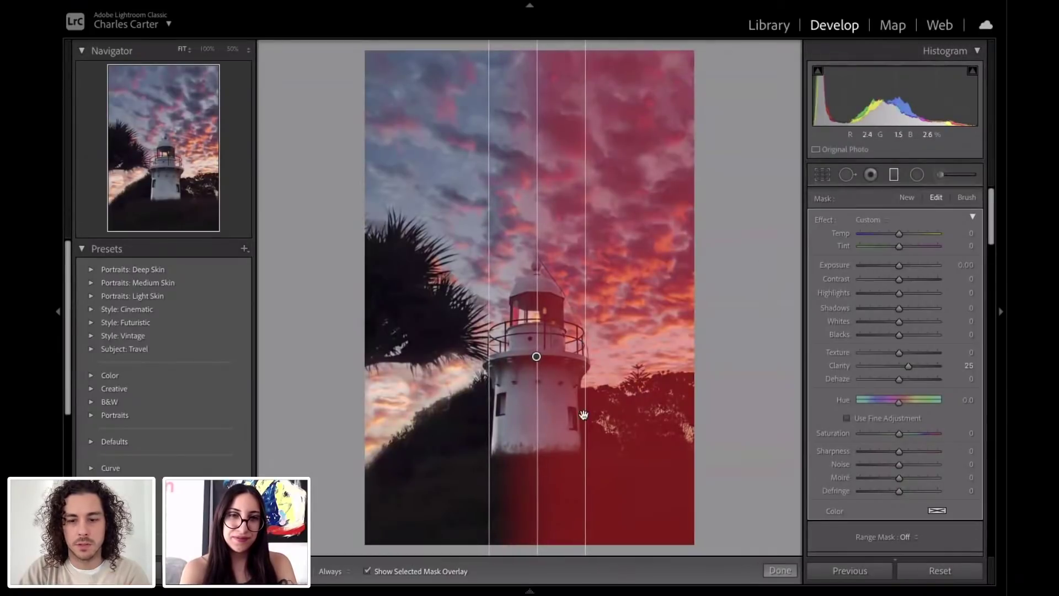
{"action": "key", "text": "o"}
{"action": "left_click_drag", "start_coordinate": [899, 267], "coordinate": [887, 263]}
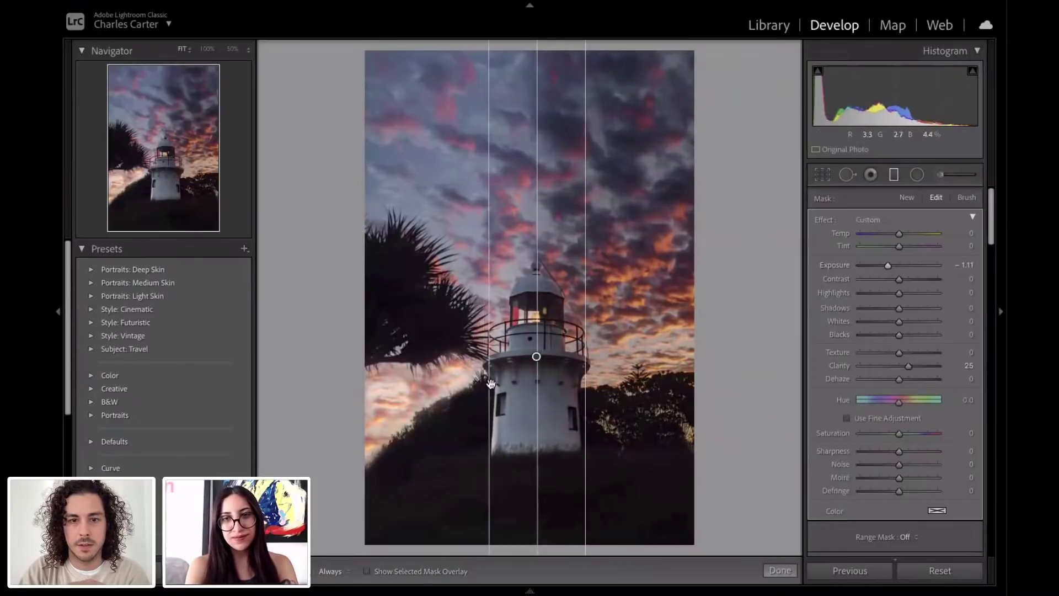
{"action": "left_click_drag", "start_coordinate": [489, 380], "coordinate": [494, 375]}
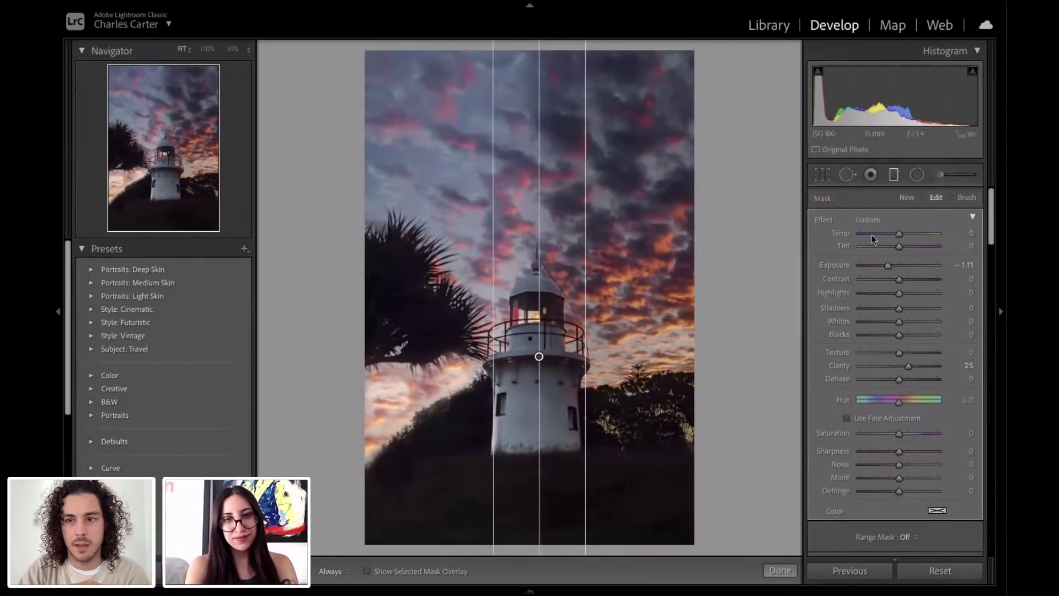
Step: Add an opposing graduated filter over the image's left half and raise its exposure to 0.82
{"action": "left_click", "coordinate": [907, 198]}
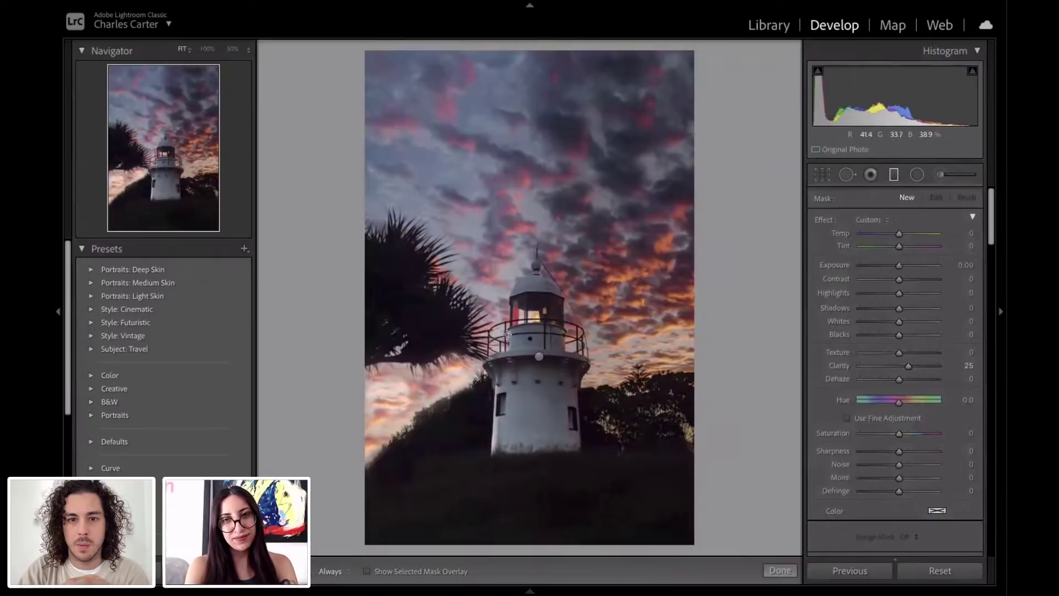
{"action": "left_click_drag", "start_coordinate": [490, 342], "coordinate": [584, 342]}
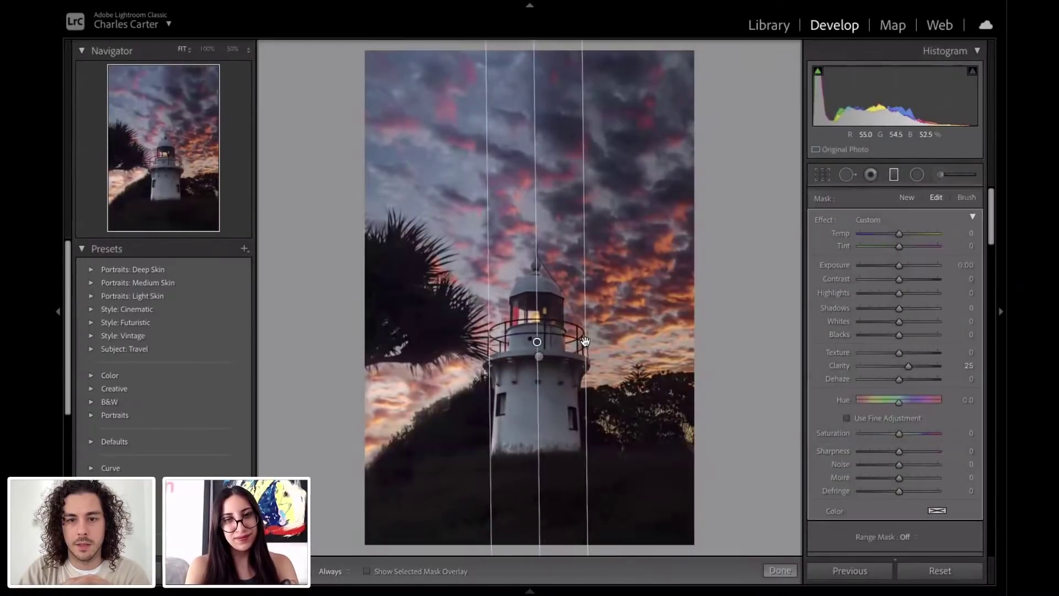
{"action": "key", "text": "o"}
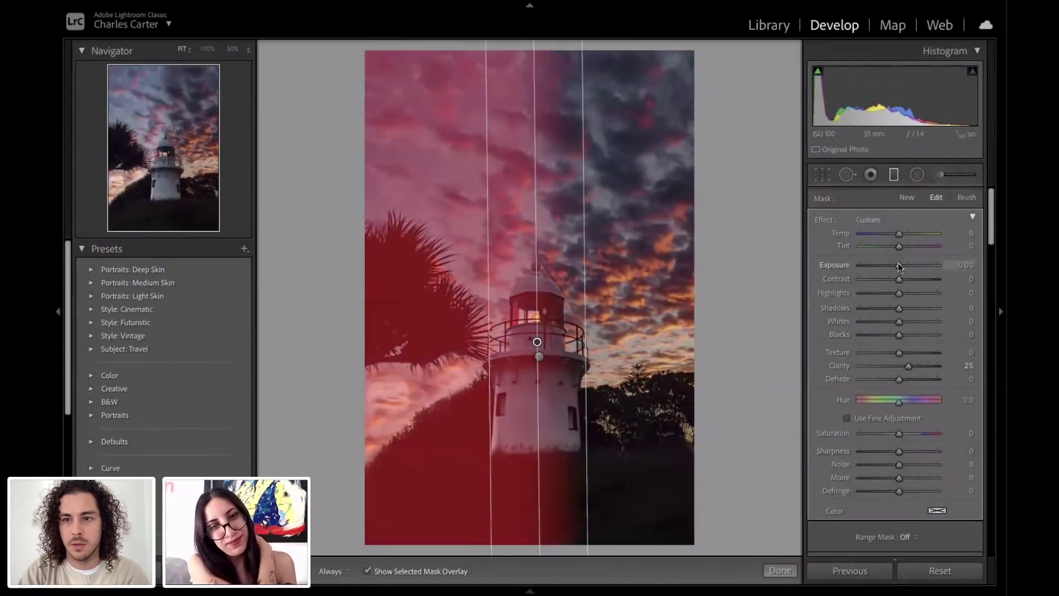
{"action": "left_click_drag", "start_coordinate": [900, 265], "coordinate": [908, 265]}
{"action": "key", "text": "o"}
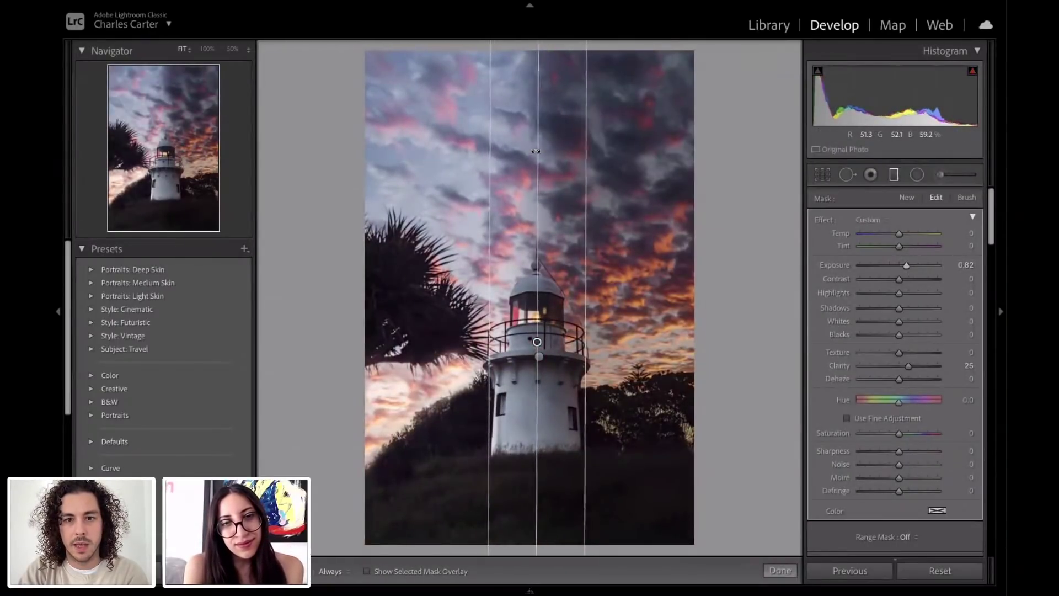
Step: Erase parts of the left filter's mask over the sky, palm and hill with the brush, and delete both graduated filters
{"action": "key", "text": "o"}
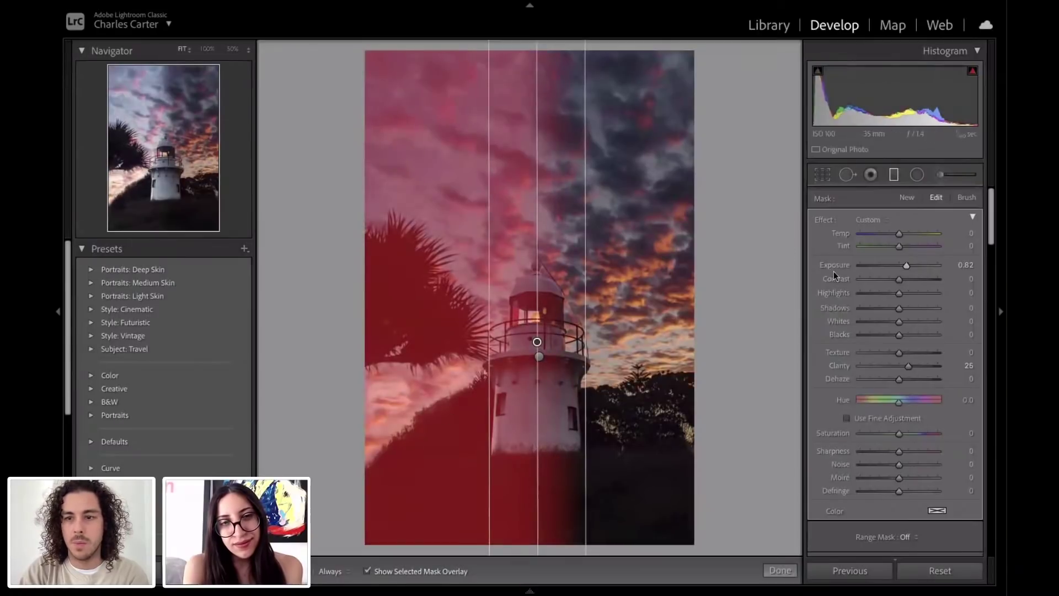
{"action": "scroll", "coordinate": [868, 363], "scroll_direction": "down", "scroll_amount": 2}
{"action": "scroll", "coordinate": [868, 362], "scroll_direction": "down", "scroll_amount": 10}
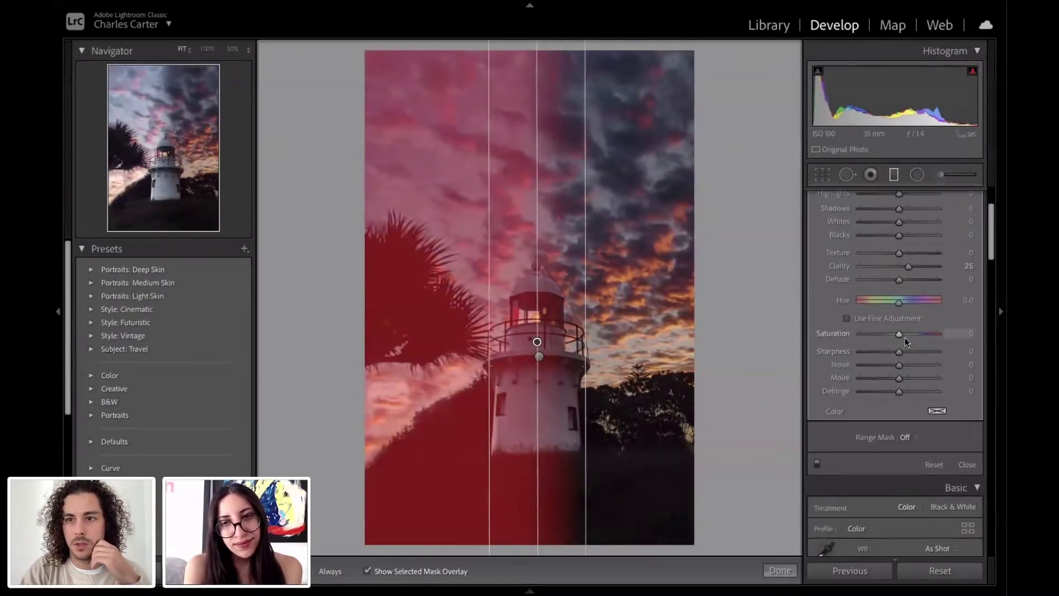
{"action": "scroll", "coordinate": [905, 338], "scroll_direction": "up", "scroll_amount": 10}
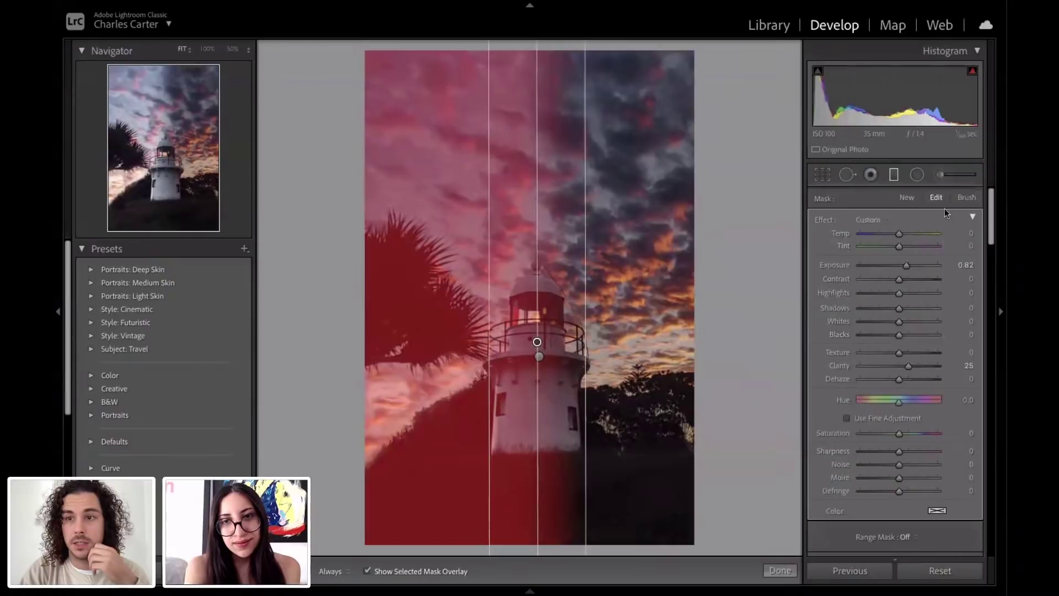
{"action": "left_click", "coordinate": [966, 197]}
{"action": "scroll", "coordinate": [903, 478], "scroll_direction": "down", "scroll_amount": 3}
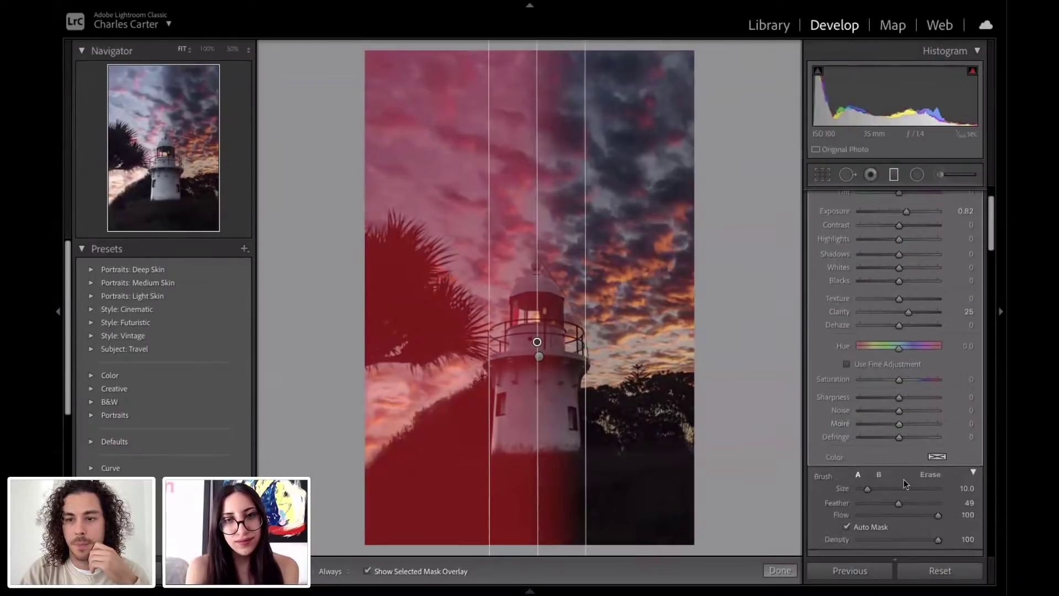
{"action": "scroll", "coordinate": [881, 491], "scroll_direction": "down", "scroll_amount": 8}
{"action": "scroll", "coordinate": [521, 281], "scroll_direction": "up", "scroll_amount": 2}
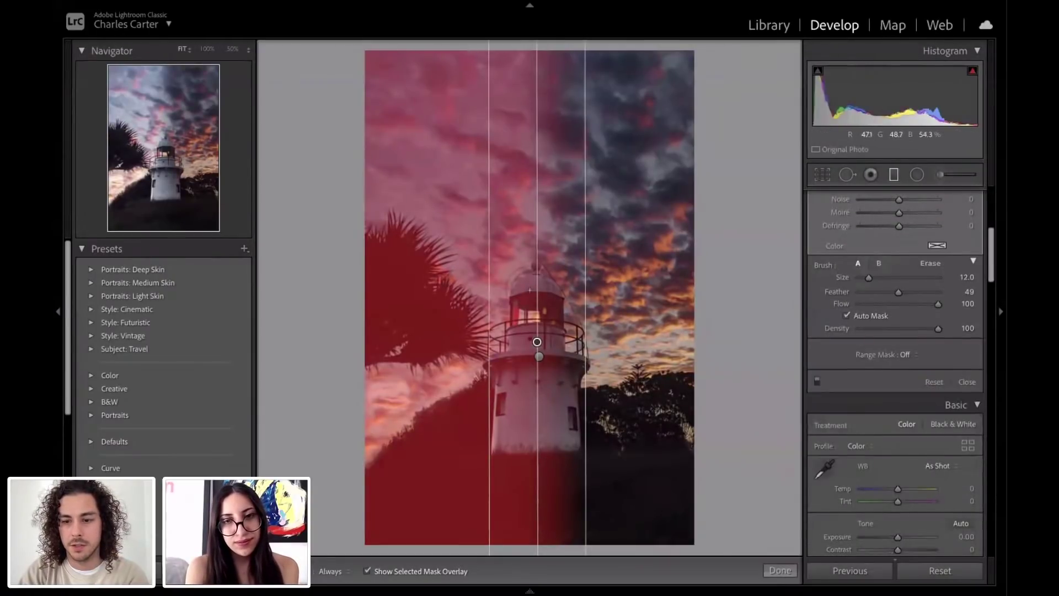
{"action": "key", "text": "alt"}
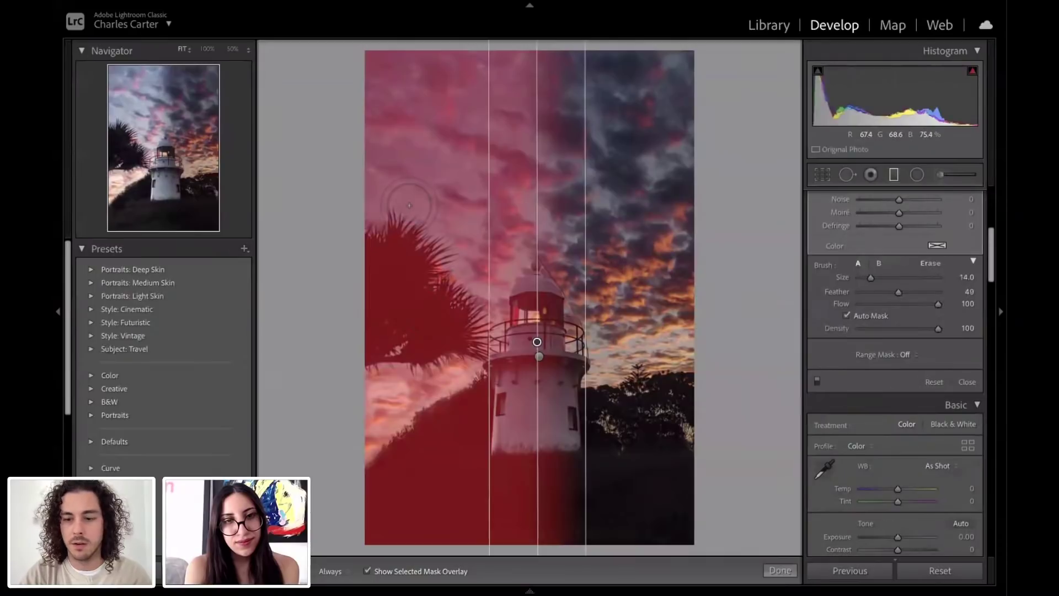
{"action": "scroll", "coordinate": [409, 204], "scroll_direction": "up", "scroll_amount": 3}
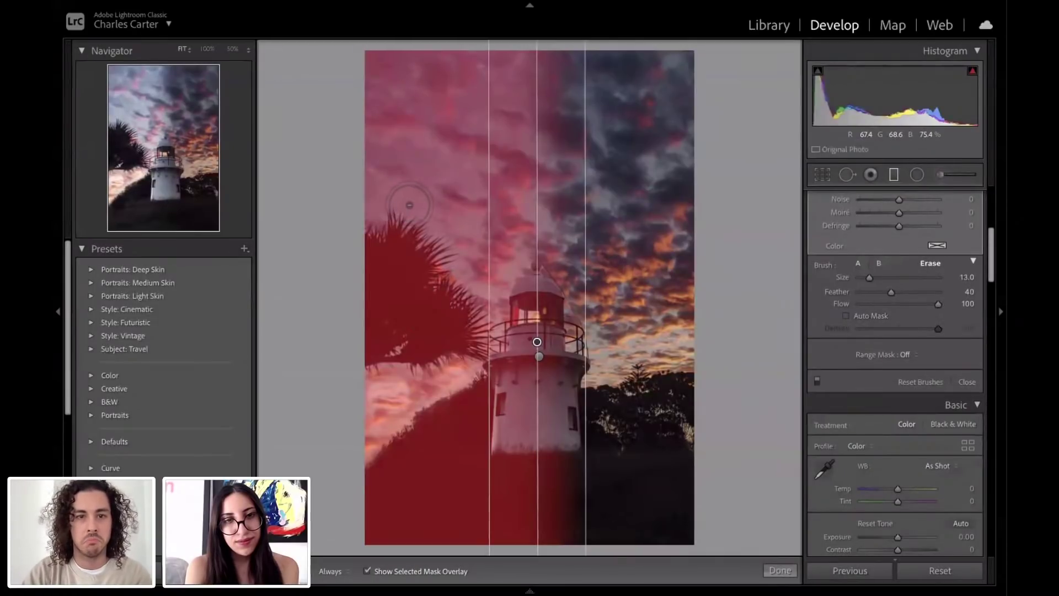
{"action": "key", "text": "h"}
{"action": "mouse_move", "coordinate": [409, 204]}
{"action": "left_mouse_down"}
{"action": "mouse_move", "coordinate": [403, 485]}
{"action": "mouse_move", "coordinate": [431, 408]}
{"action": "mouse_move", "coordinate": [462, 388]}
{"action": "mouse_move", "coordinate": [452, 469]}
{"action": "mouse_move", "coordinate": [546, 480]}
{"action": "mouse_move", "coordinate": [508, 463]}
{"action": "mouse_move", "coordinate": [574, 497]}
{"action": "mouse_move", "coordinate": [380, 474]}
{"action": "mouse_move", "coordinate": [356, 300]}
{"action": "mouse_move", "coordinate": [442, 331]}
{"action": "mouse_move", "coordinate": [553, 182]}
{"action": "mouse_move", "coordinate": [436, 116]}
{"action": "left_mouse_up"}
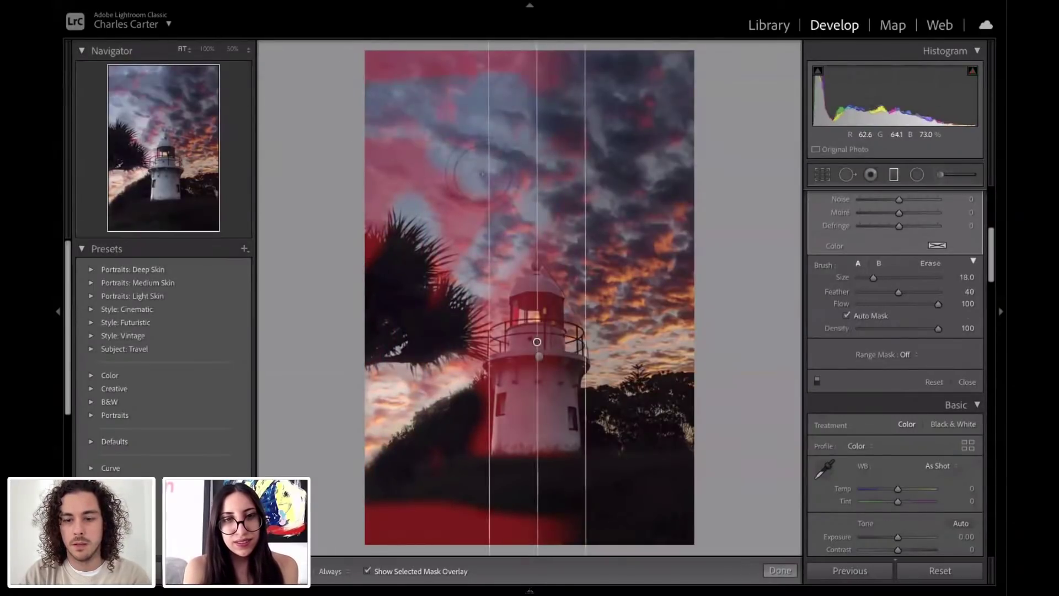
{"action": "key", "text": "o"}
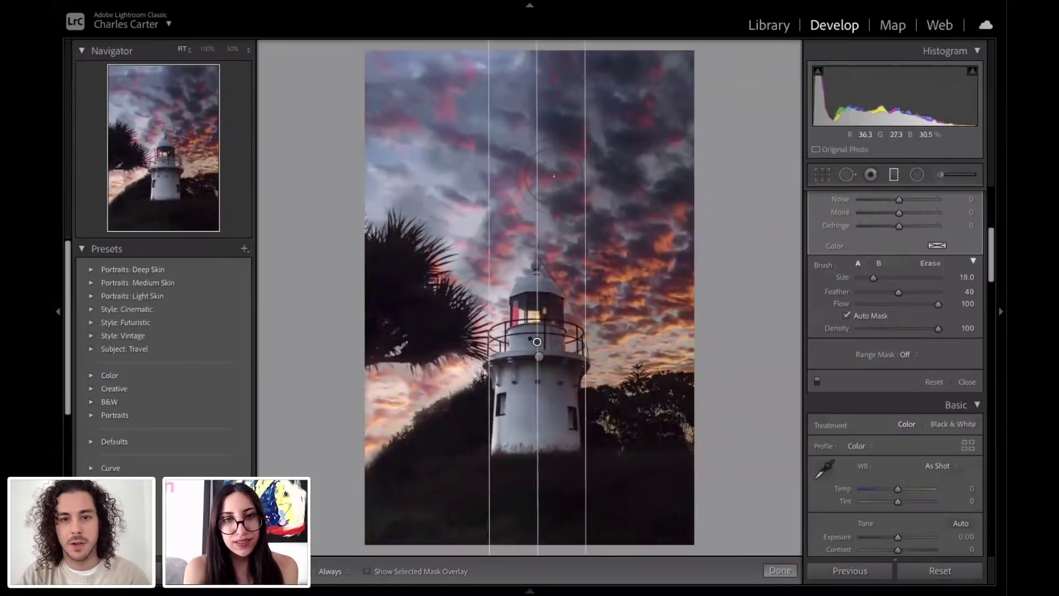
{"action": "key", "text": "Delete"}
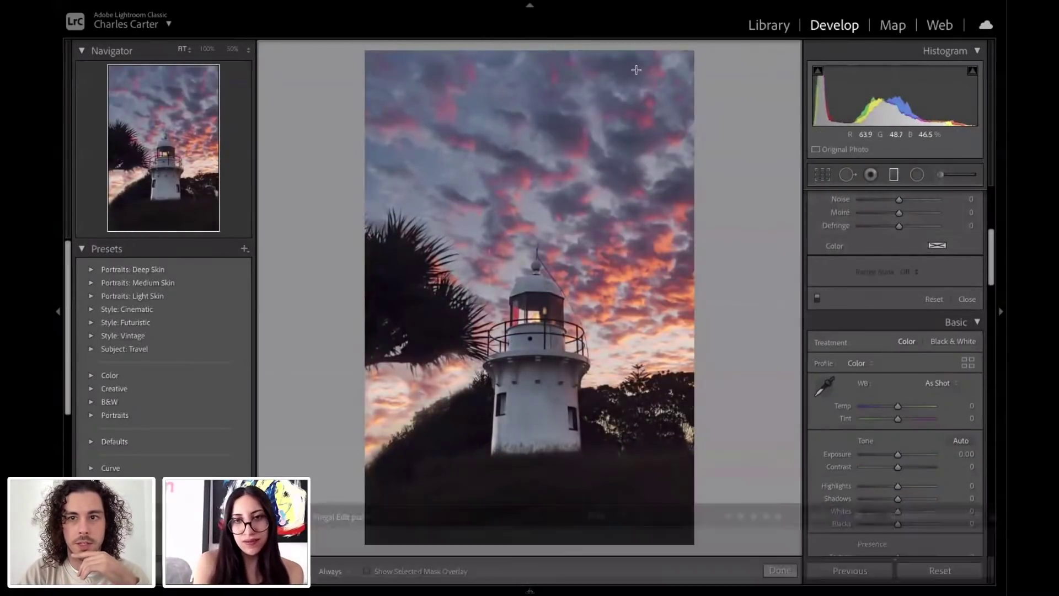
Step: Open the unedited mountain lake photo, 1. RAW image.CR2, from the 1. Raws subfolder of 0054_Adobe_Live_PS for developing
{"action": "left_click", "coordinate": [768, 26]}
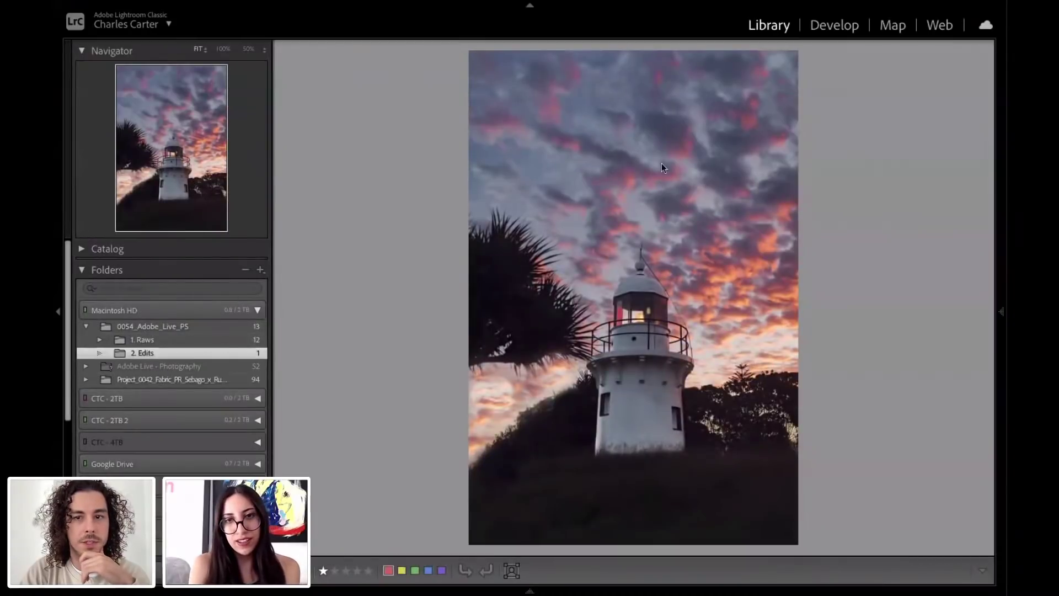
{"action": "left_click", "coordinate": [186, 342]}
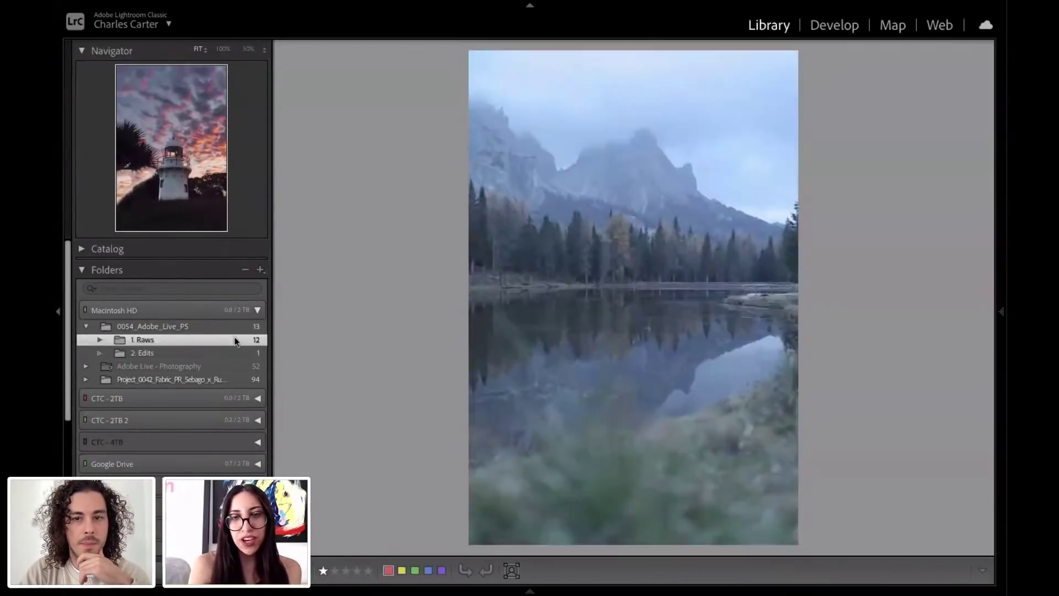
{"action": "mouse_move", "coordinate": [460, 591]}
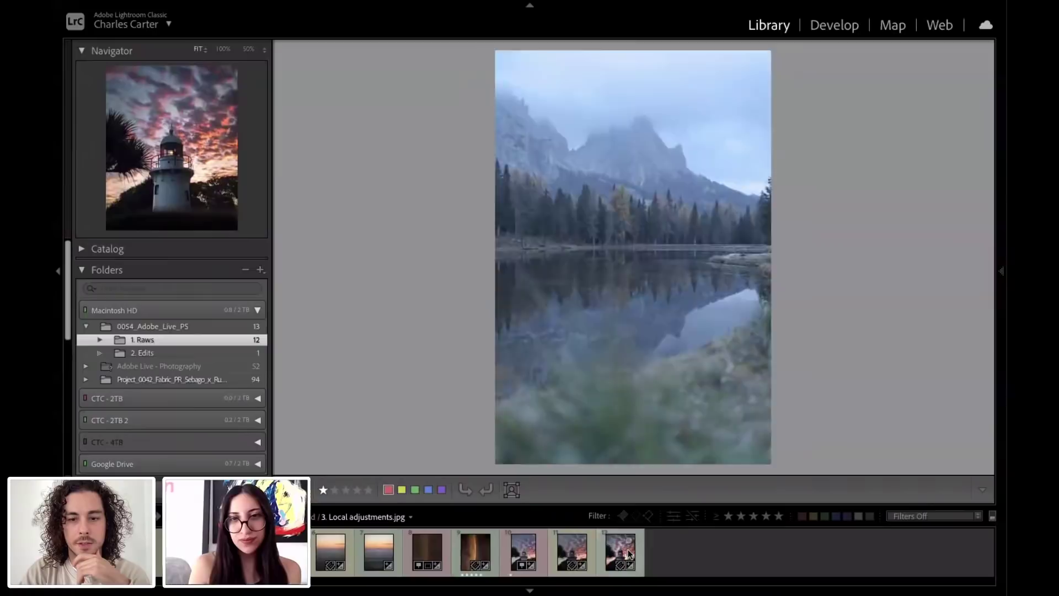
{"action": "left_click", "coordinate": [623, 553]}
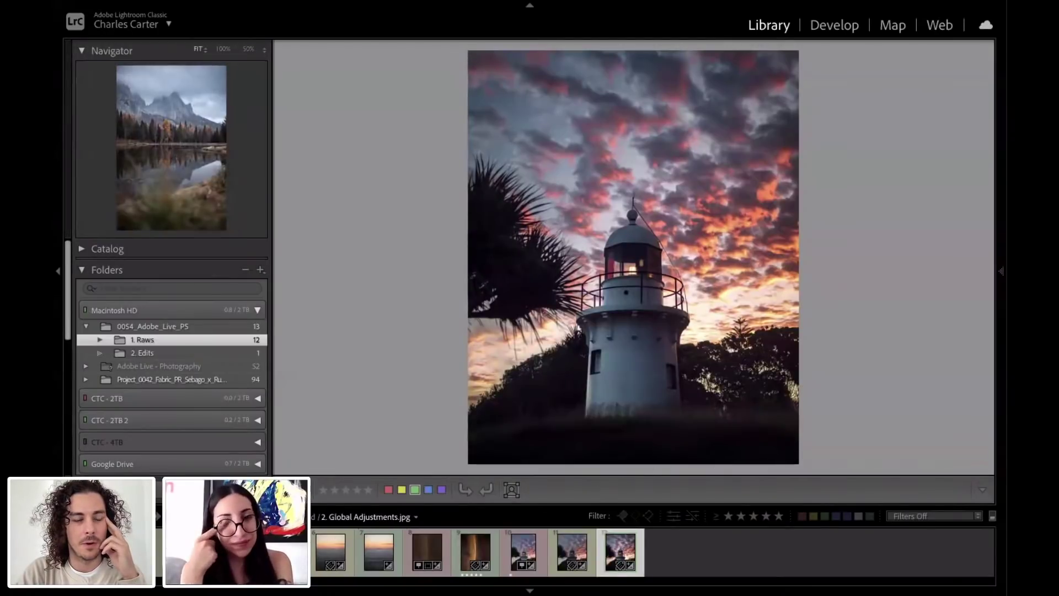
{"action": "left_click", "coordinate": [283, 552]}
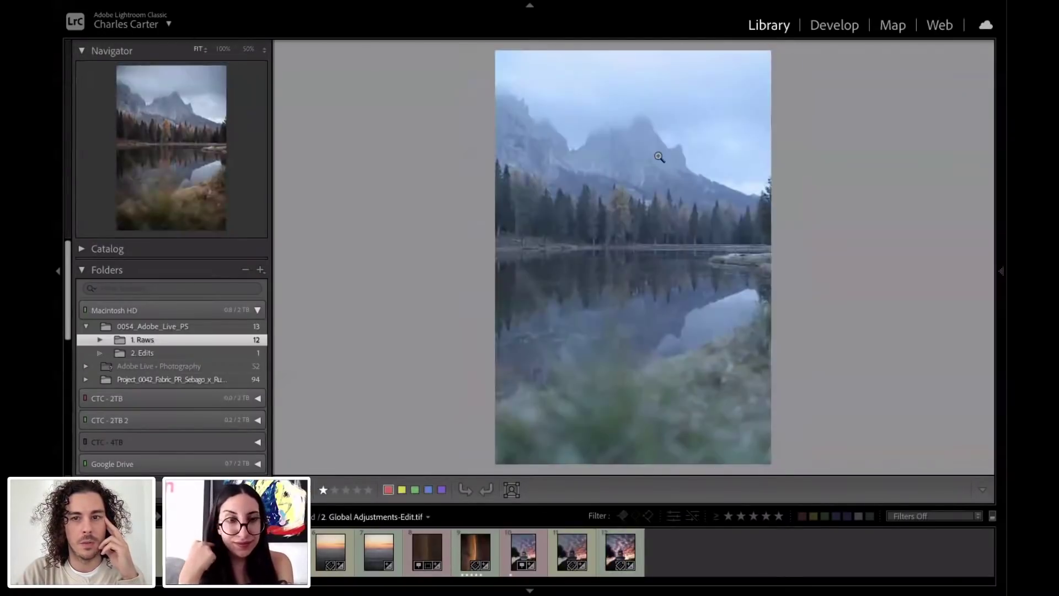
{"action": "left_click", "coordinate": [833, 25]}
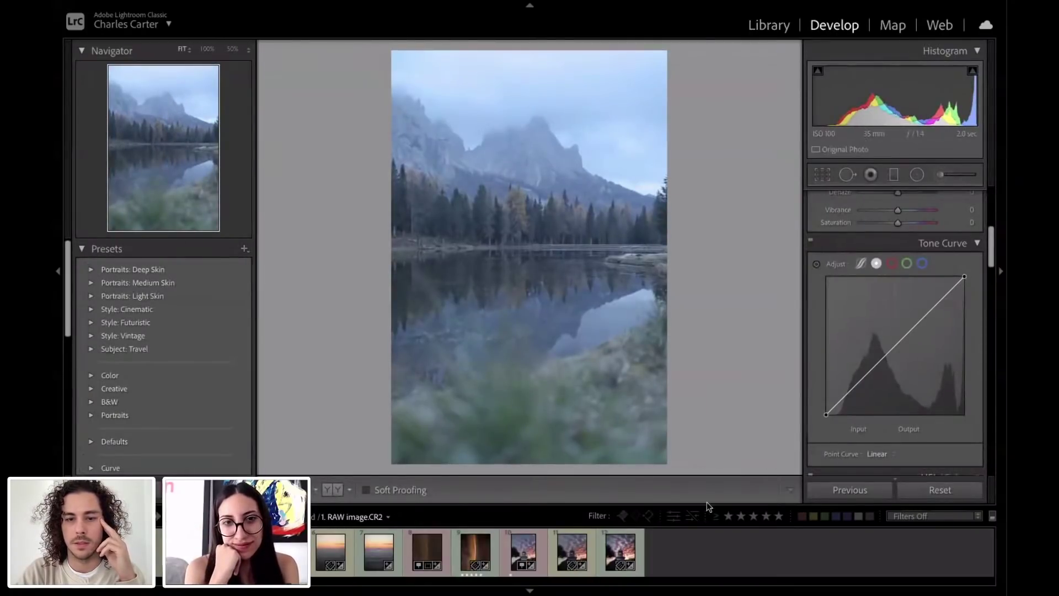
Step: Hide the filmstrip and set the lake photo's white balance to Temp 8,047 and Tint −5
{"action": "left_click", "coordinate": [528, 592]}
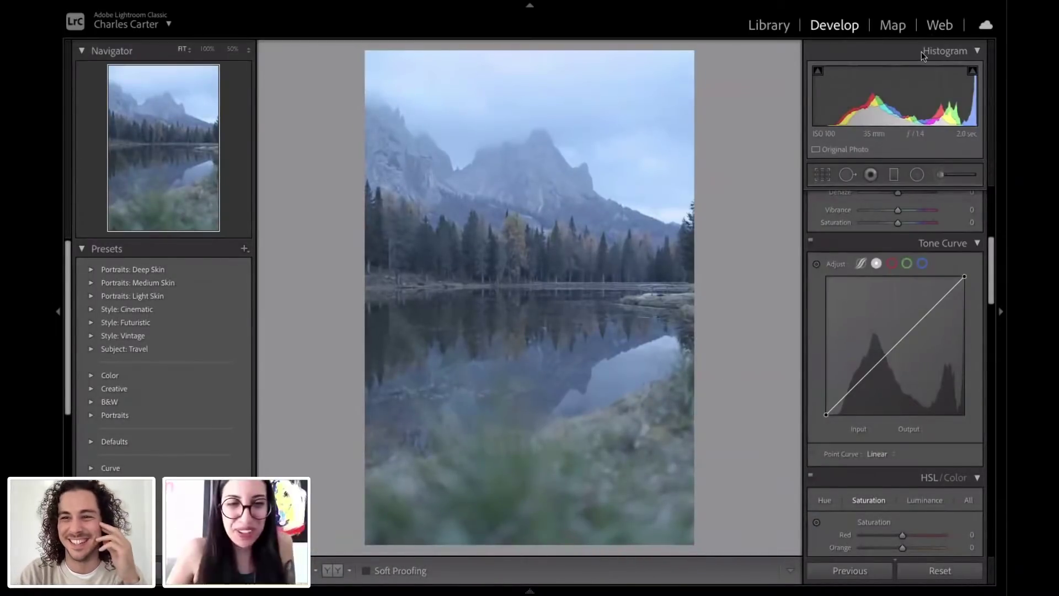
{"action": "scroll", "coordinate": [929, 306], "scroll_direction": "up", "scroll_amount": 5}
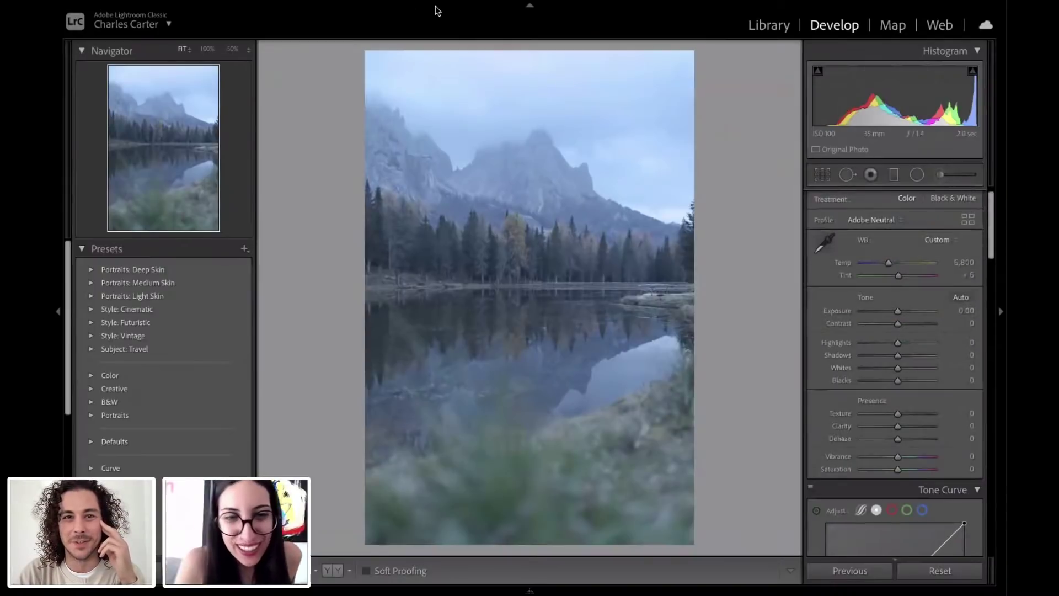
{"action": "scroll", "coordinate": [883, 257], "scroll_direction": "up", "scroll_amount": 1}
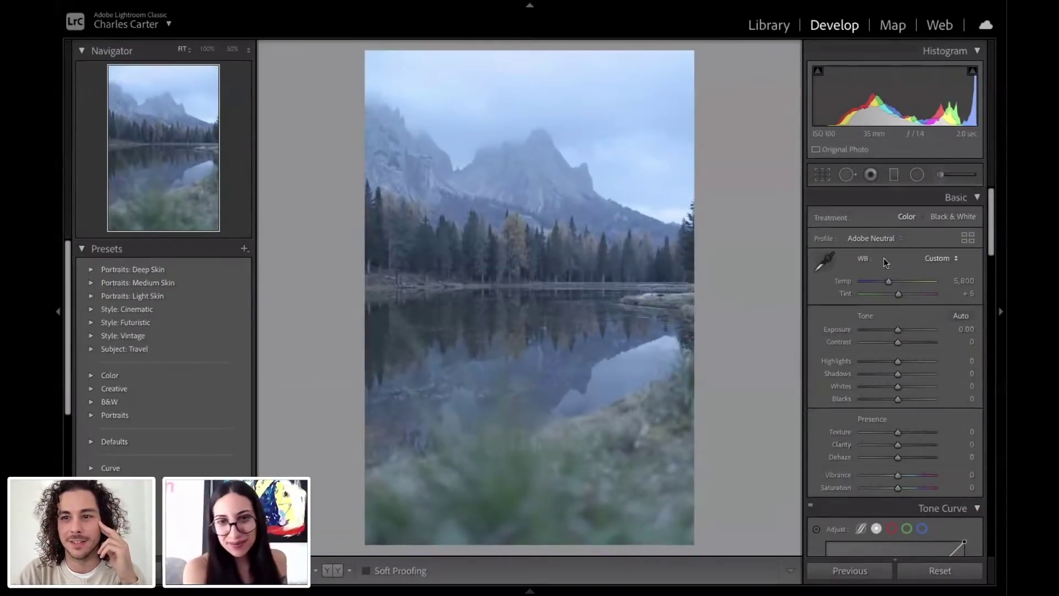
{"action": "mouse_move", "coordinate": [889, 282]}
{"action": "left_mouse_down"}
{"action": "mouse_move", "coordinate": [912, 284]}
{"action": "mouse_move", "coordinate": [898, 293]}
{"action": "mouse_move", "coordinate": [904, 284]}
{"action": "left_mouse_up"}
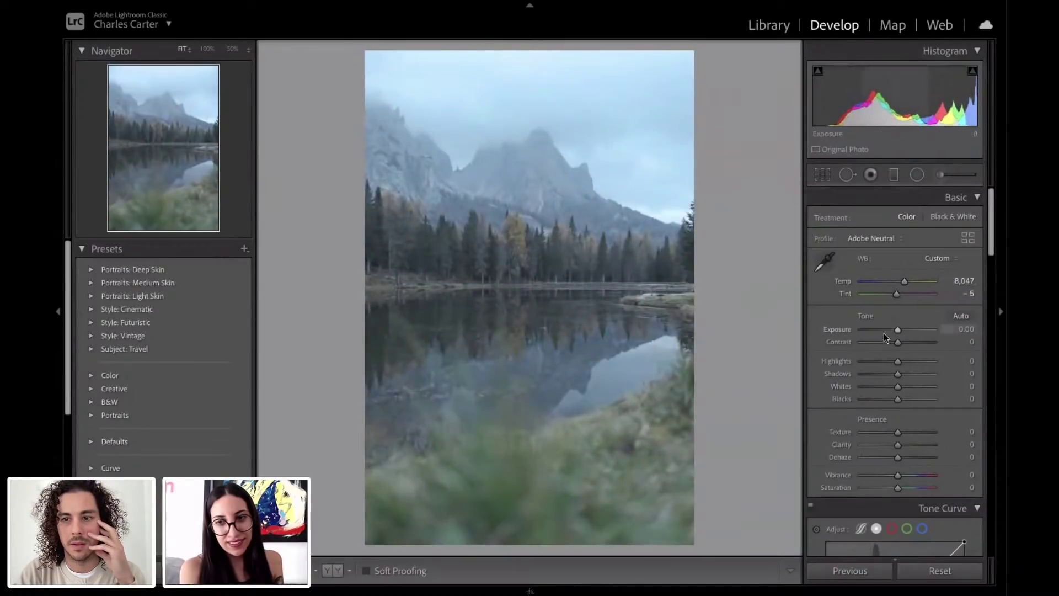
Step: Set the photo's Exposure to −0.30 and Contrast to +74
{"action": "scroll", "coordinate": [905, 283], "scroll_direction": "down", "scroll_amount": 1}
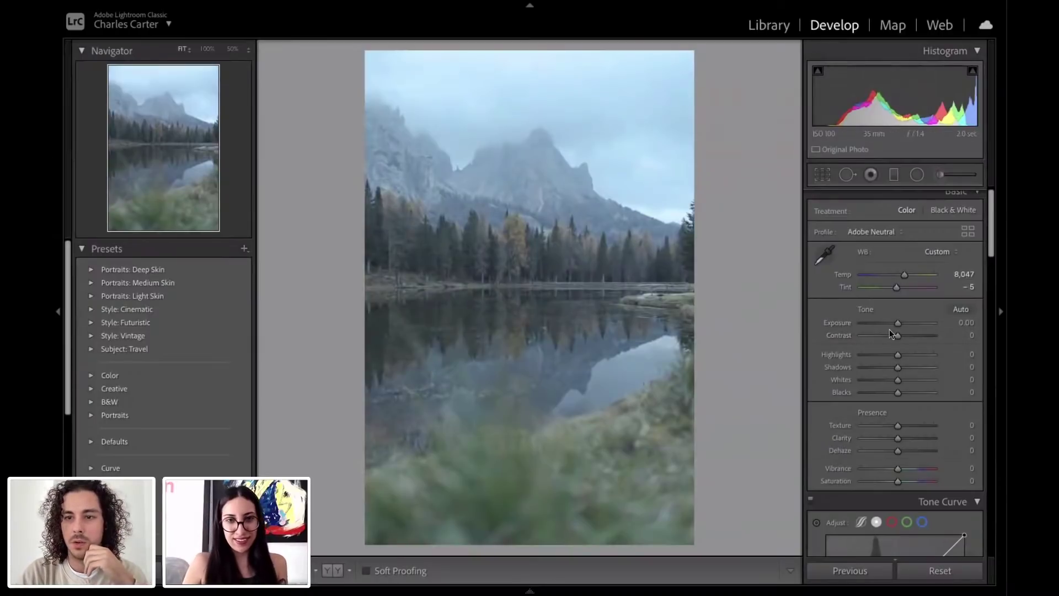
{"action": "left_click_drag", "start_coordinate": [898, 324], "coordinate": [923, 336]}
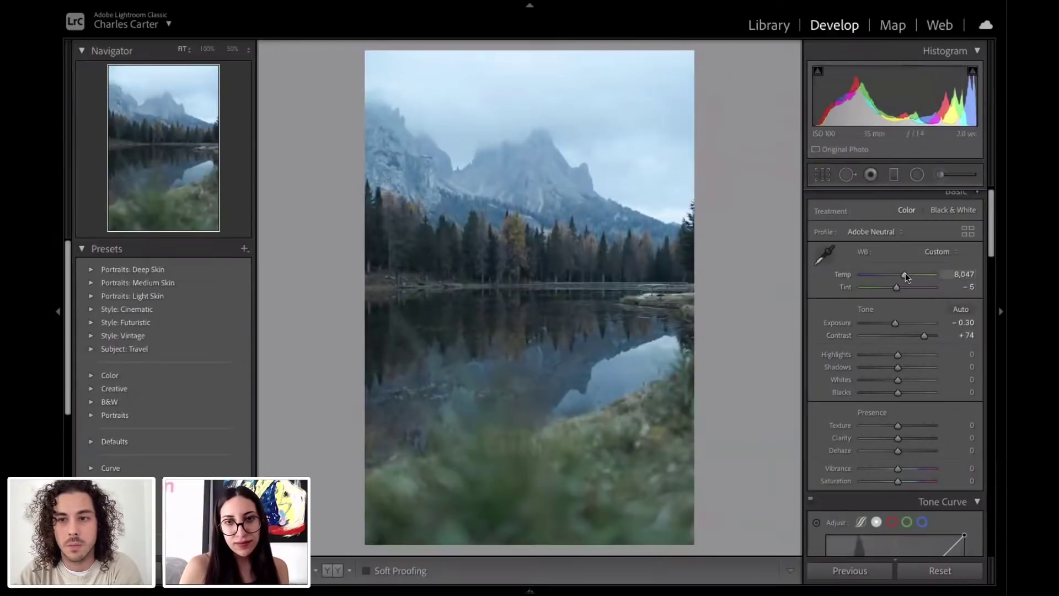
{"action": "left_click_drag", "start_coordinate": [905, 273], "coordinate": [902, 273]}
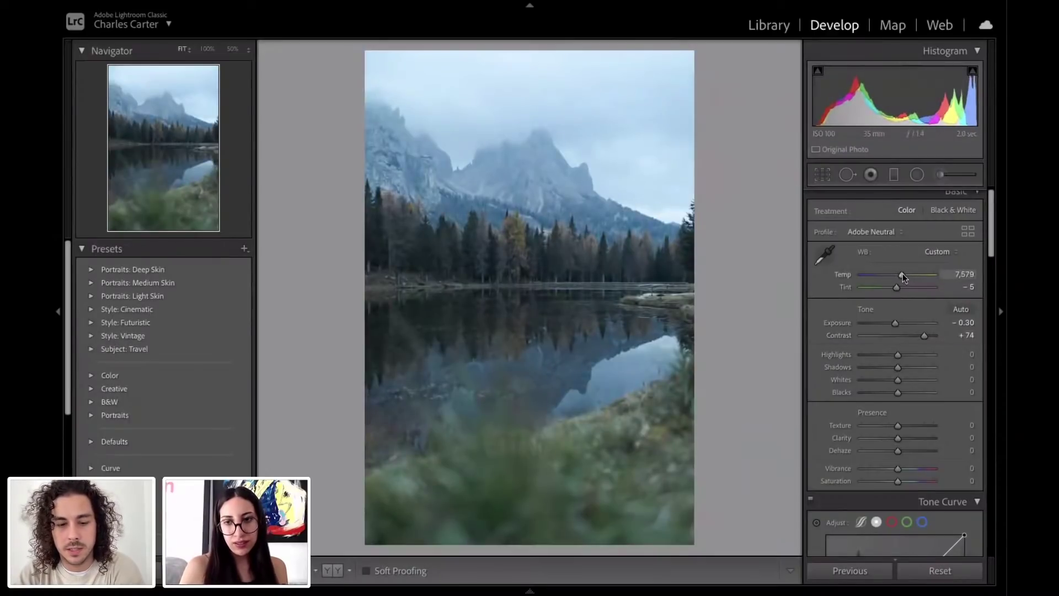
{"action": "key", "text": "ctrl+z"}
{"action": "key", "text": "ctrl+z"}
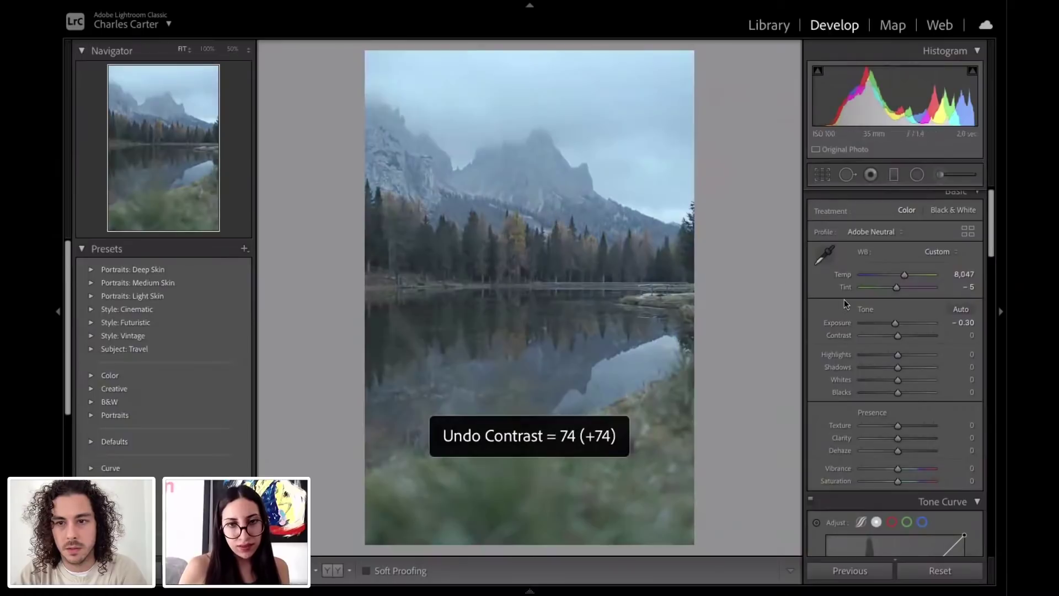
{"action": "key", "text": "ctrl+shift+z"}
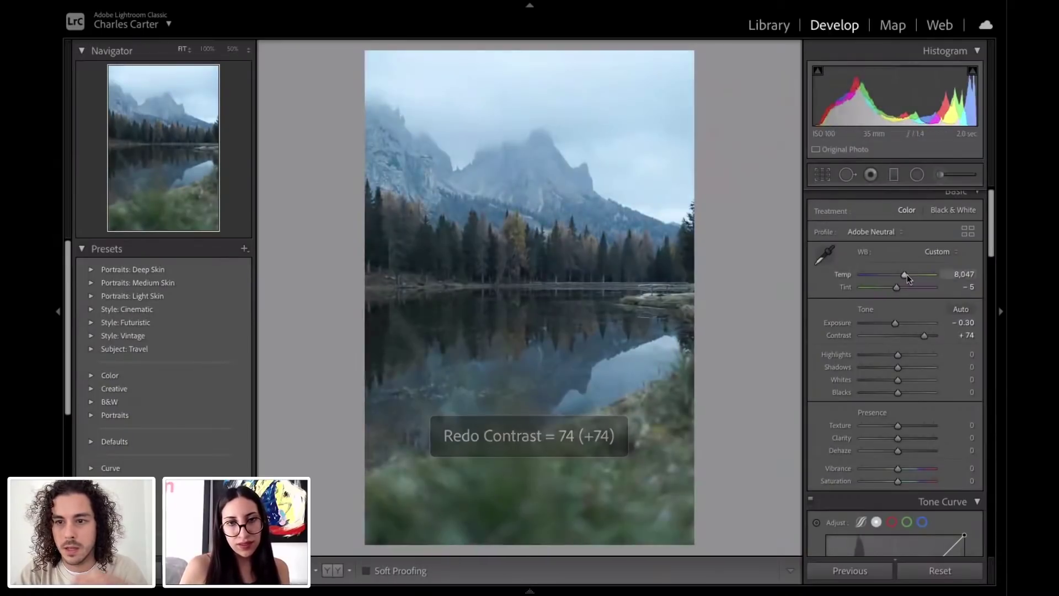
Step: Set Temp to 8,215, reset Exposure to 0, and set Highlights −54, Shadows −11, Whites −1 and Blacks −24
{"action": "left_click_drag", "start_coordinate": [907, 273], "coordinate": [904, 276]}
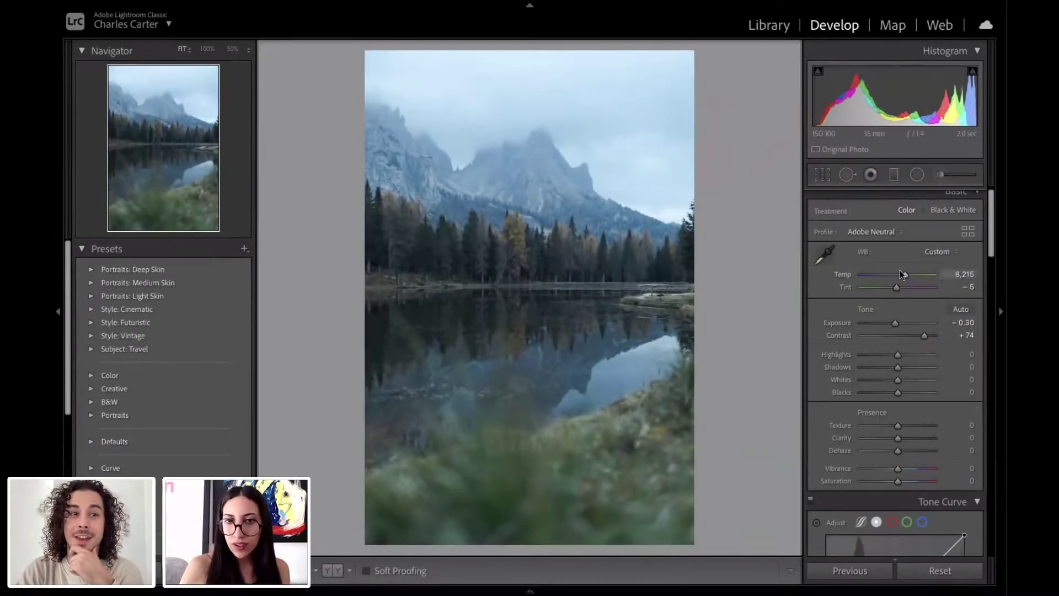
{"action": "left_click_drag", "start_coordinate": [897, 354], "coordinate": [883, 395]}
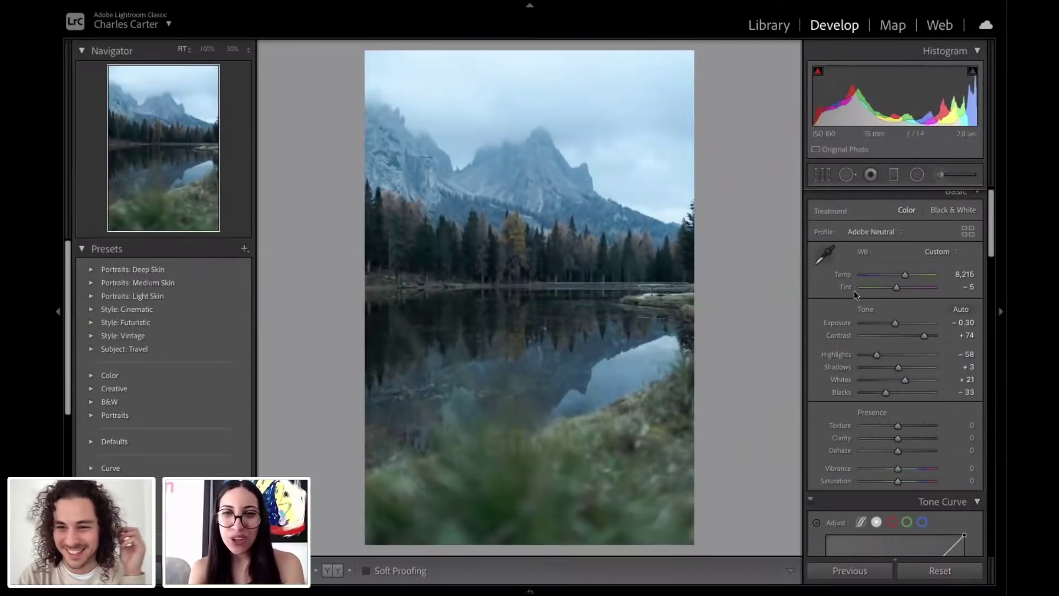
{"action": "double_click", "coordinate": [894, 325]}
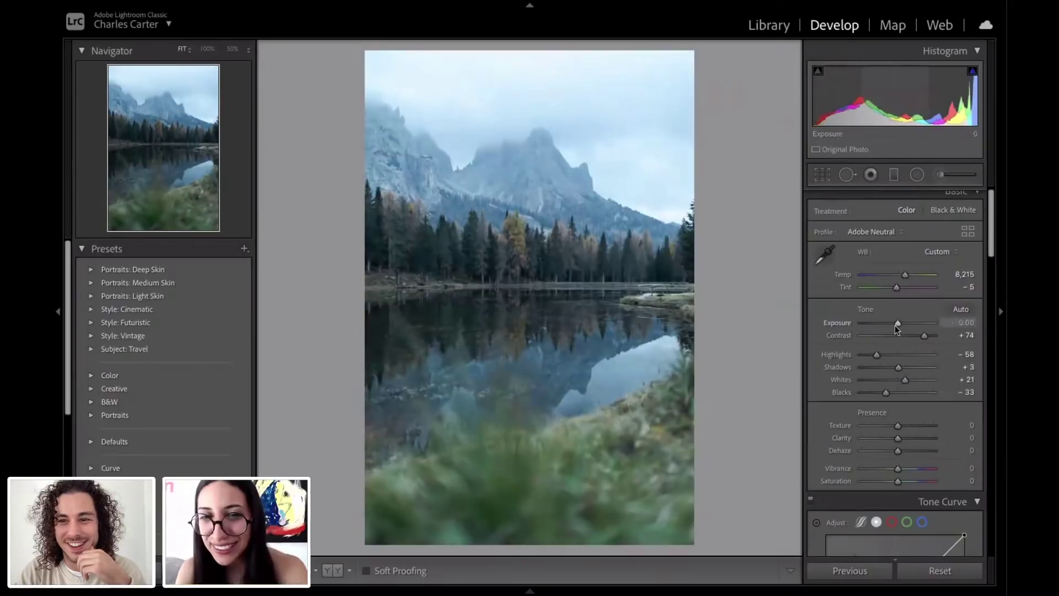
{"action": "left_click_drag", "start_coordinate": [877, 357], "coordinate": [888, 393]}
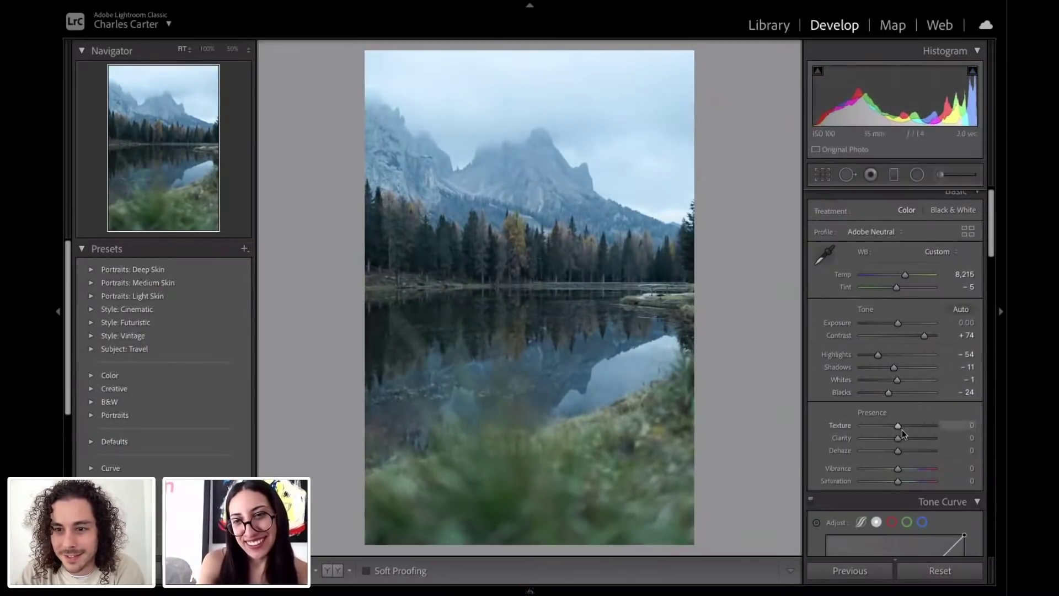
Step: Set the presence adjustments to Clarity +15, Dehaze +16, Vibrance +15 and Saturation −10
{"action": "left_click_drag", "start_coordinate": [898, 437], "coordinate": [902, 437]}
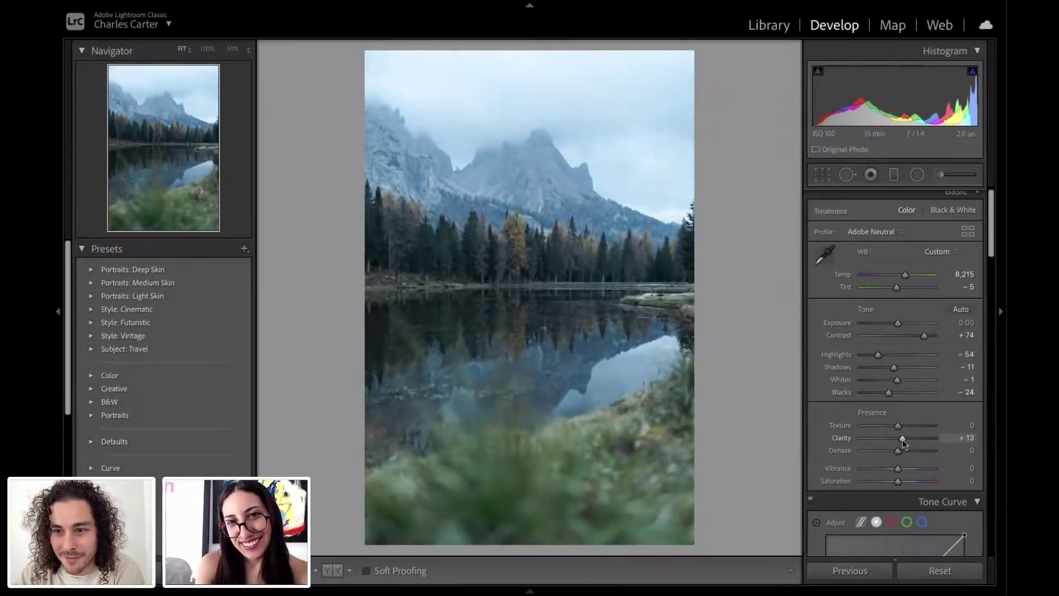
{"action": "scroll", "coordinate": [921, 400], "scroll_direction": "down", "scroll_amount": 1}
{"action": "left_click_drag", "start_coordinate": [903, 440], "coordinate": [905, 444]}
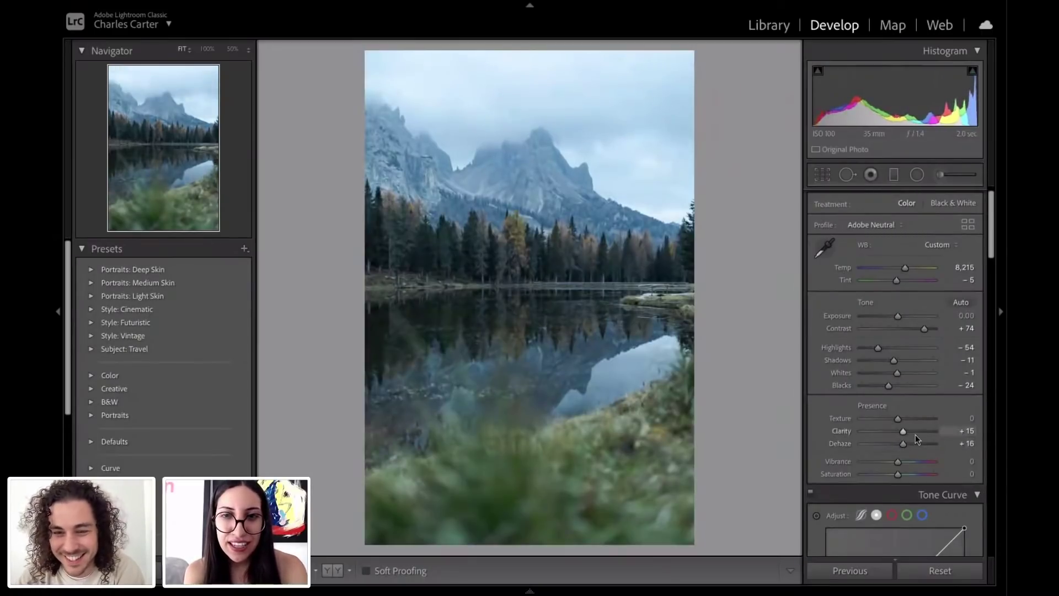
{"action": "scroll", "coordinate": [904, 428], "scroll_direction": "down", "scroll_amount": 1}
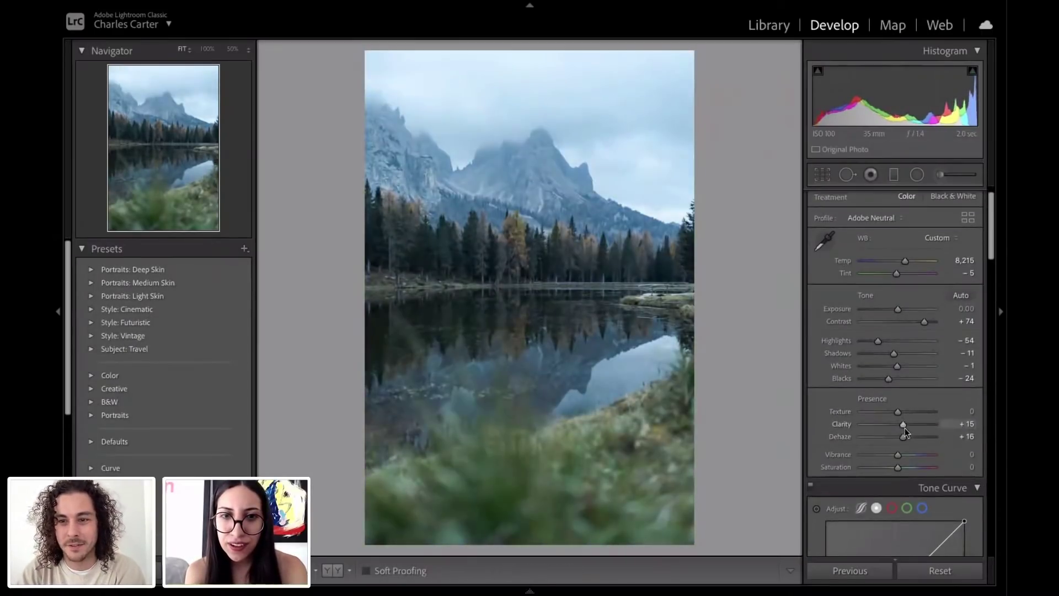
{"action": "scroll", "coordinate": [904, 428], "scroll_direction": "down", "scroll_amount": 1}
{"action": "mouse_move", "coordinate": [897, 448]}
{"action": "left_mouse_down"}
{"action": "mouse_move", "coordinate": [908, 448]}
{"action": "mouse_move", "coordinate": [894, 459]}
{"action": "left_mouse_up"}
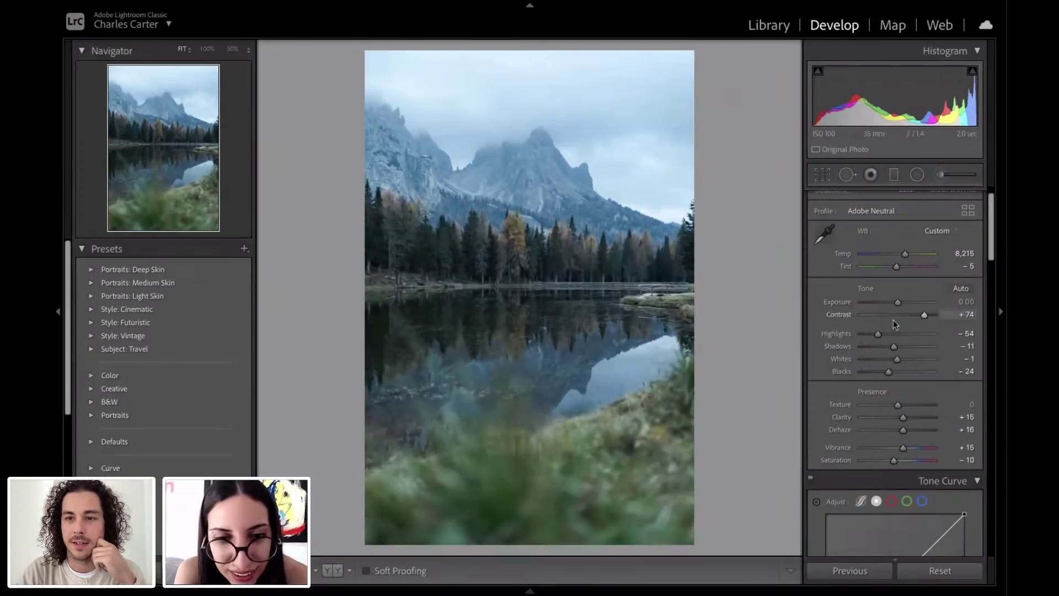
Step: Warm the white balance further by setting Temp to 9,419
{"action": "scroll", "coordinate": [899, 287], "scroll_direction": "down", "scroll_amount": 1}
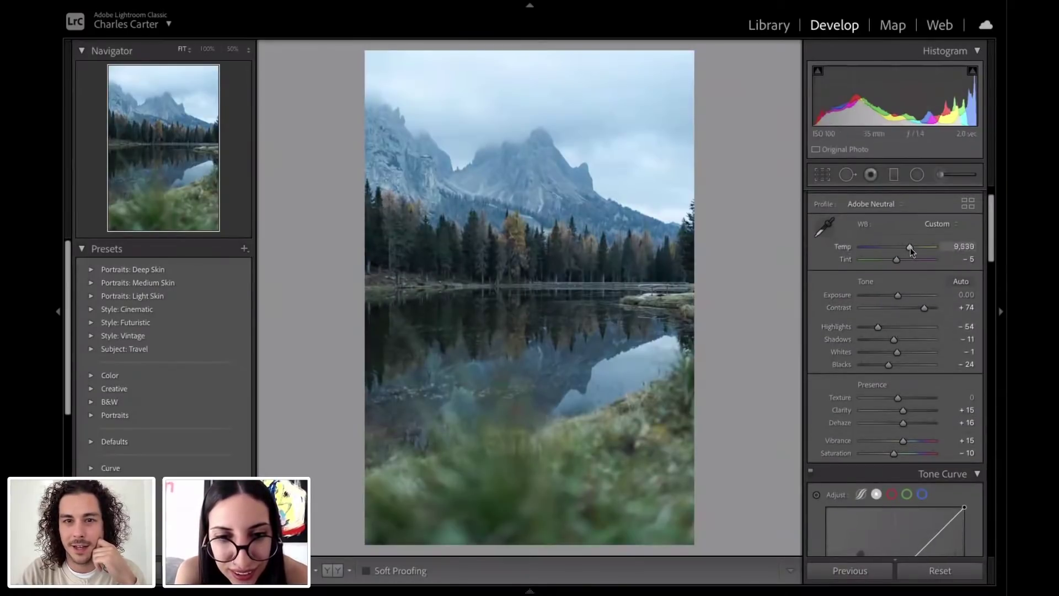
{"action": "left_click_drag", "start_coordinate": [909, 247], "coordinate": [910, 247]}
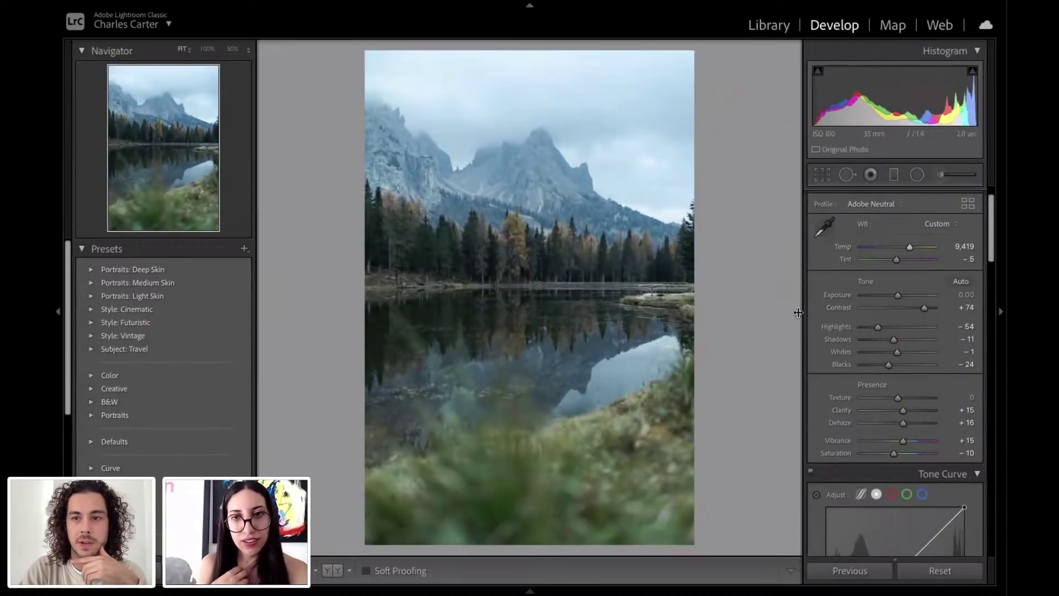
Step: Add three control points along the tone curve for the shadows, midtones and highlights, undoing any stray extra point
{"action": "scroll", "coordinate": [841, 342], "scroll_direction": "down", "scroll_amount": 5}
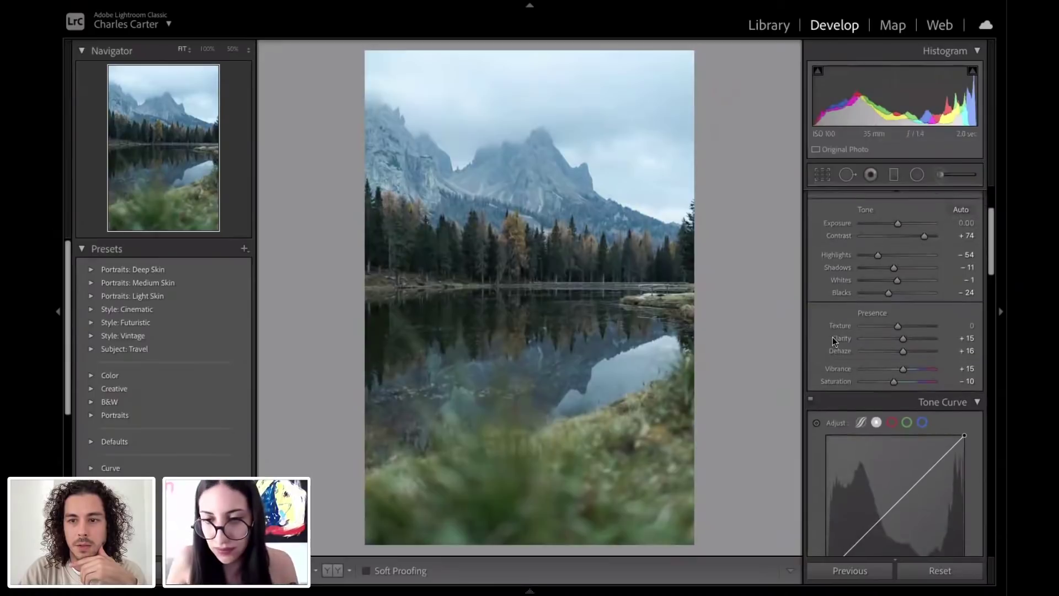
{"action": "scroll", "coordinate": [869, 342], "scroll_direction": "down", "scroll_amount": 2}
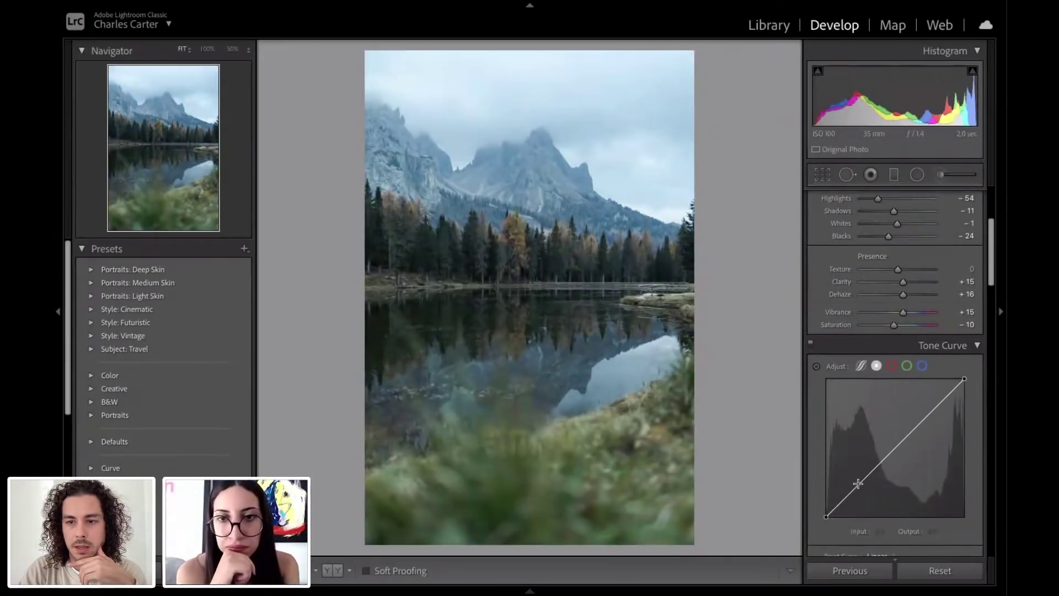
{"action": "left_click", "coordinate": [859, 484]}
{"action": "left_click", "coordinate": [894, 448]}
{"action": "left_click", "coordinate": [929, 413]}
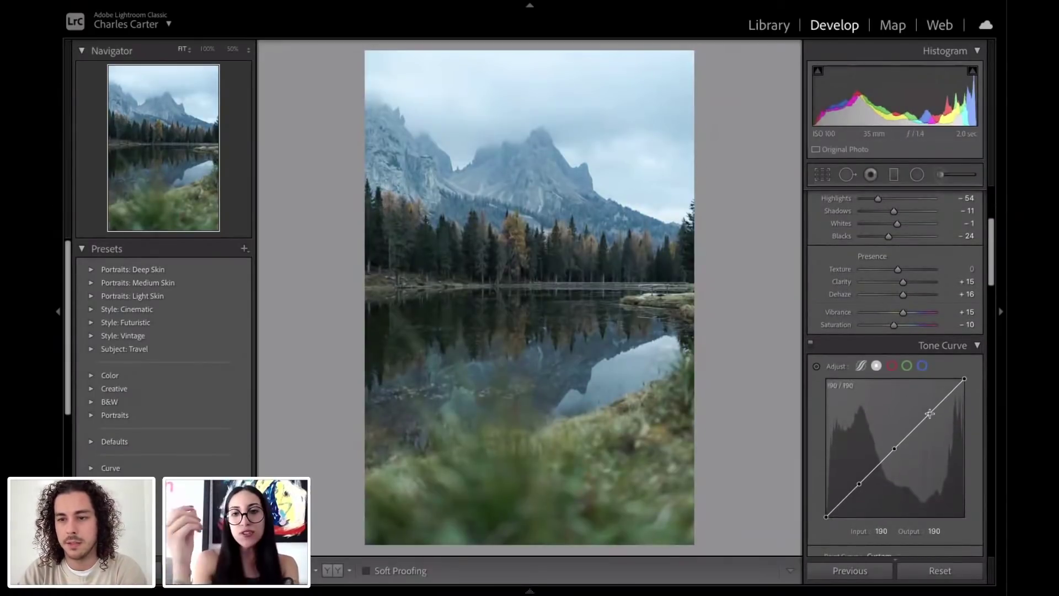
{"action": "left_click_drag", "start_coordinate": [865, 477], "coordinate": [865, 485]}
{"action": "key", "text": "ctrl+z"}
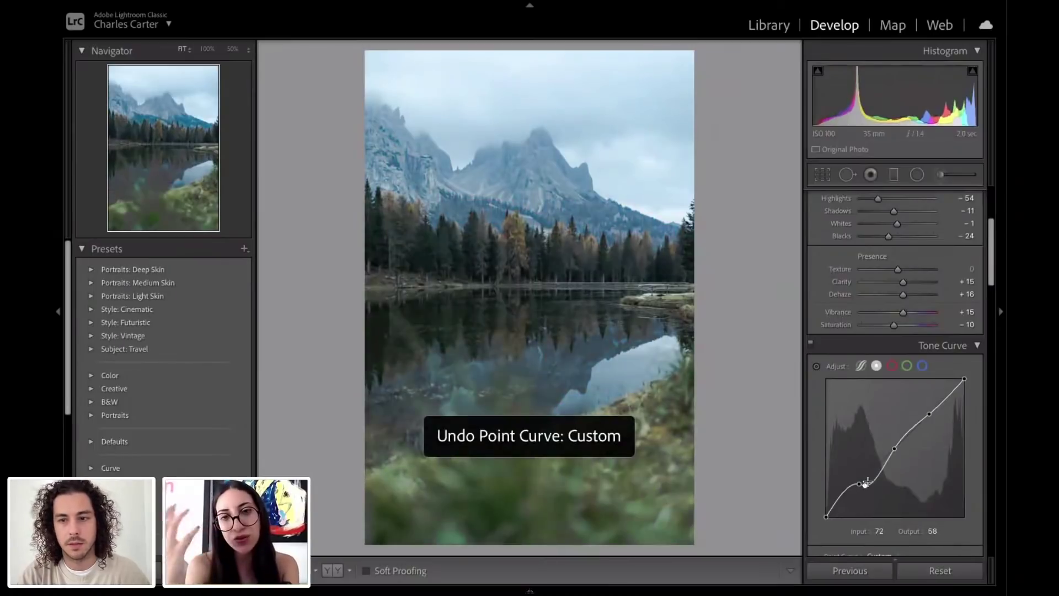
Step: Lift the tone curve's shadow point to 57/63, keep the midtone point at 126/126, and lower the highlight point to 190/189
{"action": "left_click_drag", "start_coordinate": [858, 484], "coordinate": [856, 483]}
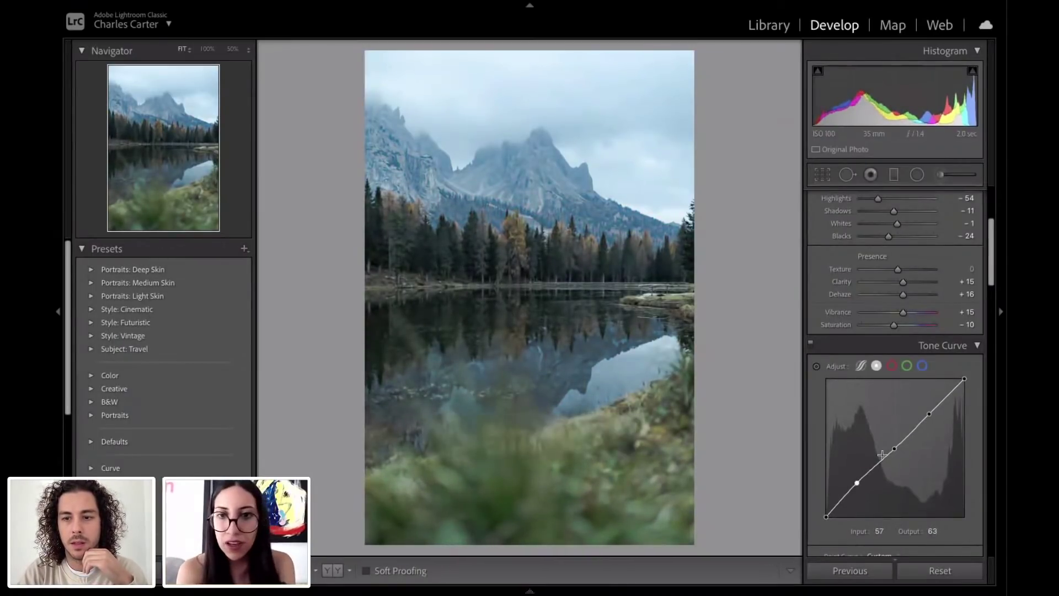
{"action": "left_click_drag", "start_coordinate": [894, 446], "coordinate": [894, 448]}
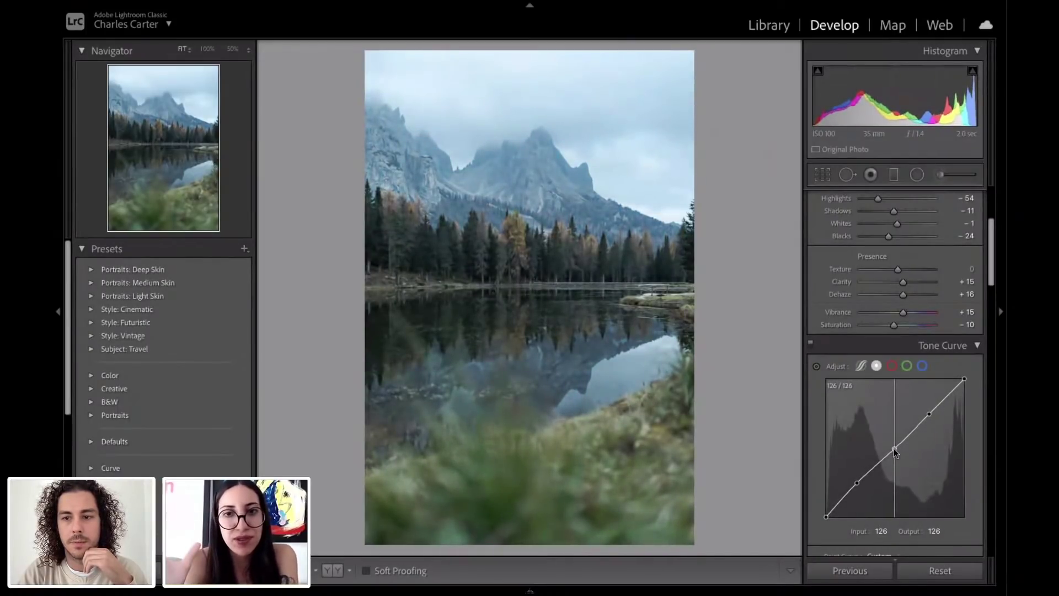
{"action": "left_click", "coordinate": [928, 413]}
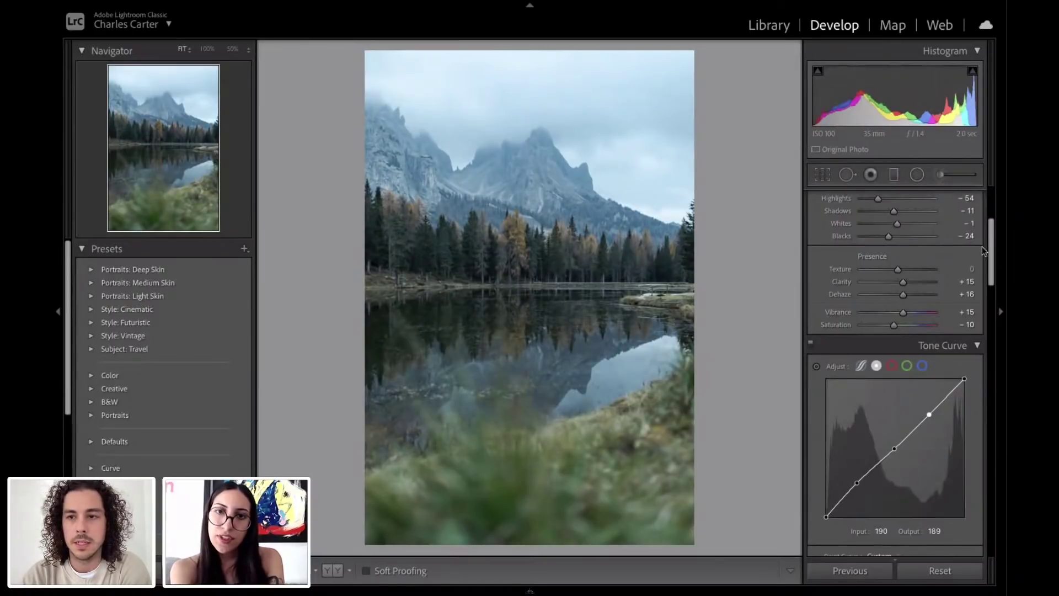
Step: Shift the Orange hue to +47 in the HSL adjustments and leave the Red hue at 0
{"action": "mouse_move", "coordinate": [990, 244]}
{"action": "left_mouse_down"}
{"action": "mouse_move", "coordinate": [989, 254]}
{"action": "mouse_move", "coordinate": [989, 227]}
{"action": "left_mouse_up"}
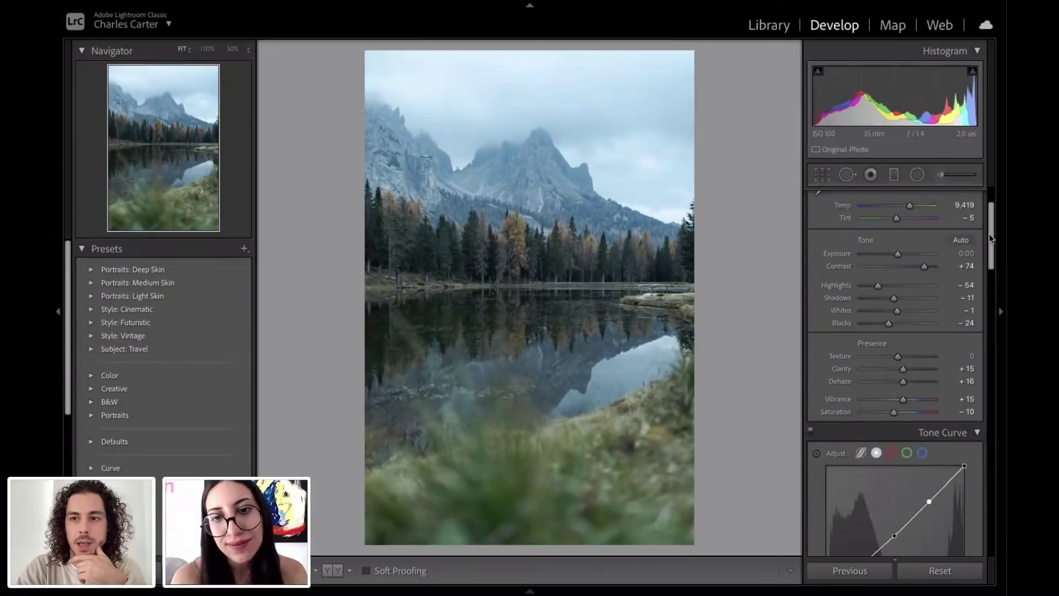
{"action": "left_click_drag", "start_coordinate": [991, 233], "coordinate": [991, 247]}
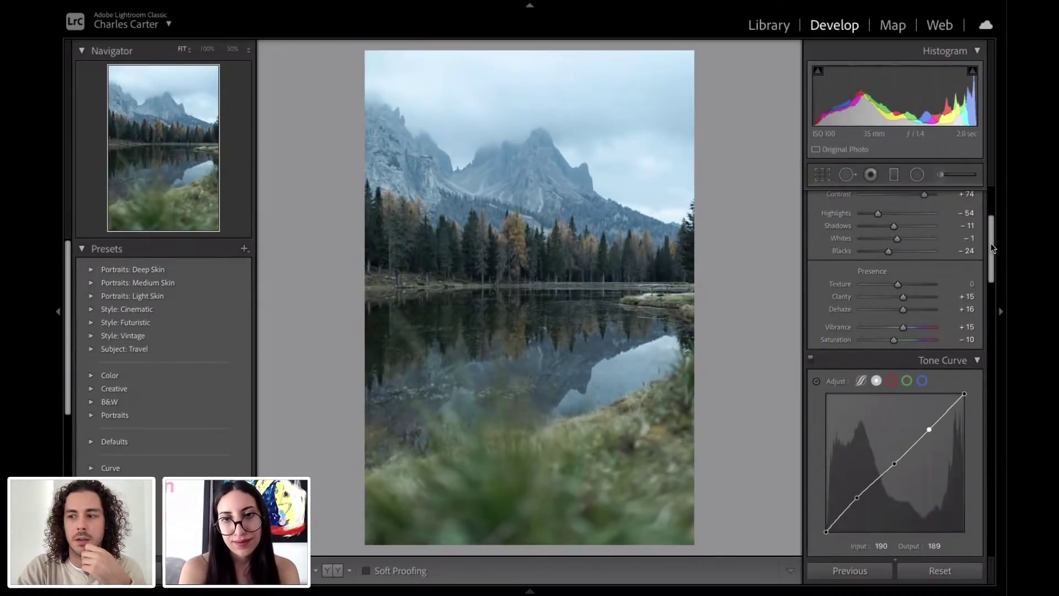
{"action": "left_click_drag", "start_coordinate": [989, 243], "coordinate": [983, 304]}
{"action": "left_click", "coordinate": [825, 277]}
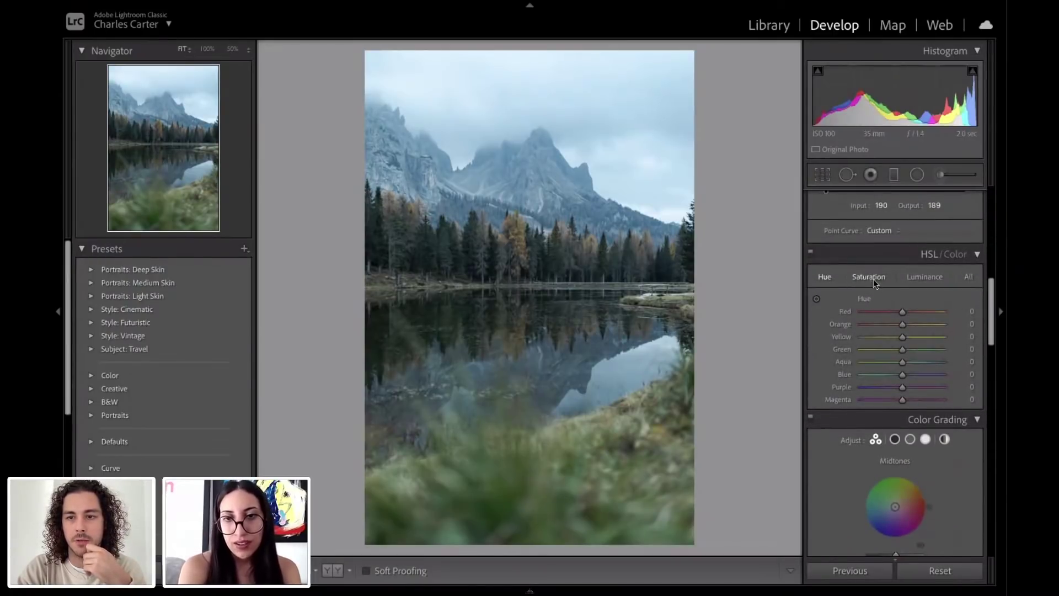
{"action": "left_click_drag", "start_coordinate": [901, 311], "coordinate": [922, 326]}
{"action": "double_click", "coordinate": [895, 312]}
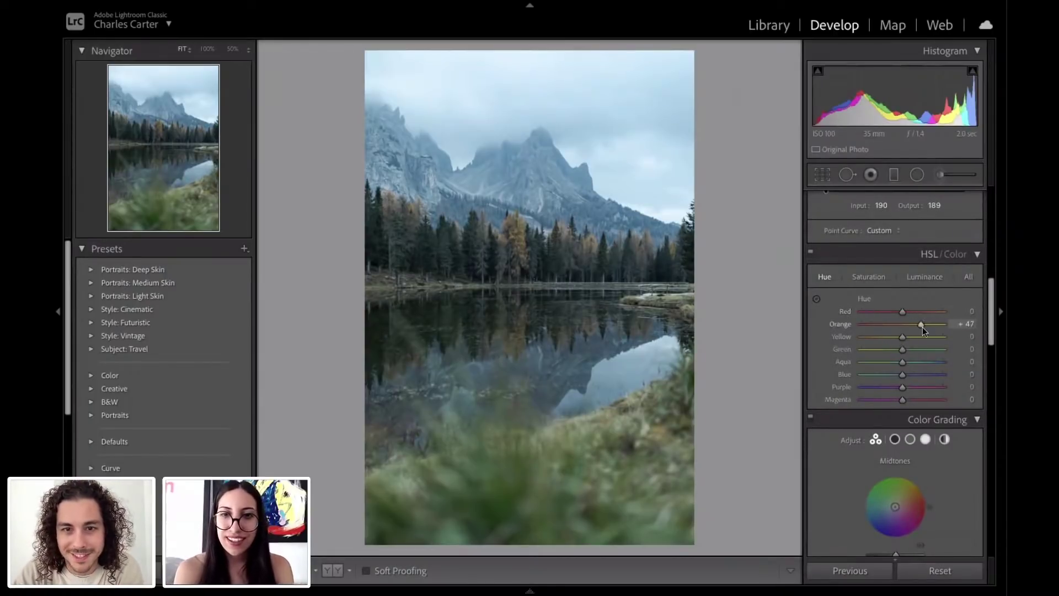
Step: Set the HSL saturation to Orange +42, Yellow +50, Green −10, Aqua −10 and Blue −25
{"action": "left_click", "coordinate": [871, 275]}
{"action": "mouse_move", "coordinate": [906, 346]}
{"action": "left_mouse_down"}
{"action": "mouse_move", "coordinate": [886, 346]}
{"action": "mouse_move", "coordinate": [904, 349]}
{"action": "mouse_move", "coordinate": [886, 374]}
{"action": "mouse_move", "coordinate": [908, 363]}
{"action": "mouse_move", "coordinate": [877, 360]}
{"action": "mouse_move", "coordinate": [898, 362]}
{"action": "mouse_move", "coordinate": [897, 349]}
{"action": "mouse_move", "coordinate": [879, 348]}
{"action": "mouse_move", "coordinate": [909, 352]}
{"action": "mouse_move", "coordinate": [885, 352]}
{"action": "mouse_move", "coordinate": [897, 350]}
{"action": "mouse_move", "coordinate": [864, 333]}
{"action": "mouse_move", "coordinate": [906, 339]}
{"action": "mouse_move", "coordinate": [890, 322]}
{"action": "mouse_move", "coordinate": [905, 327]}
{"action": "left_mouse_up"}
{"action": "scroll", "coordinate": [908, 286], "scroll_direction": "up", "scroll_amount": 8}
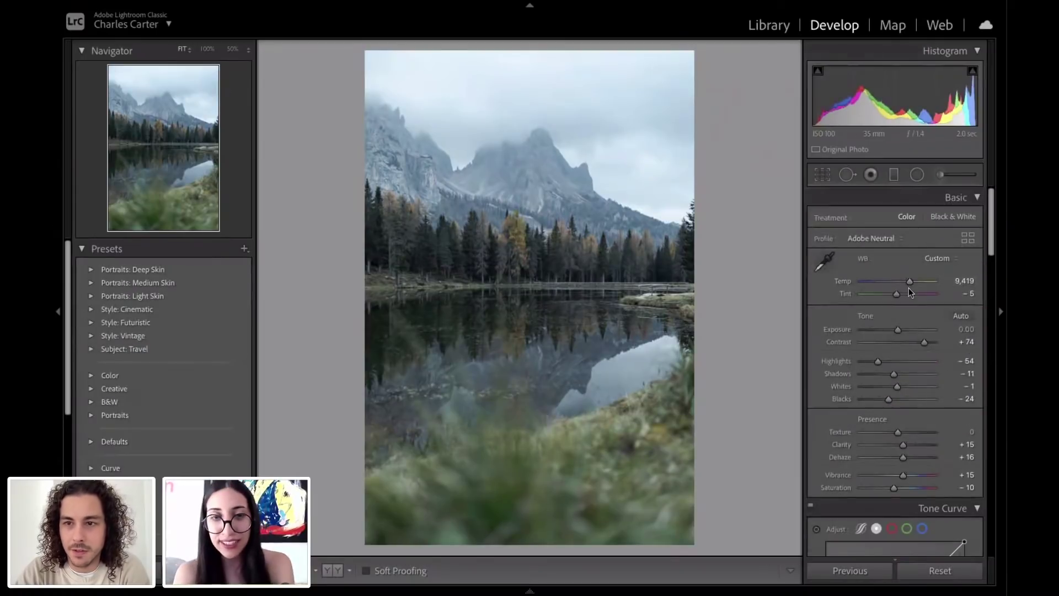
{"action": "scroll", "coordinate": [908, 401], "scroll_direction": "down", "scroll_amount": 6}
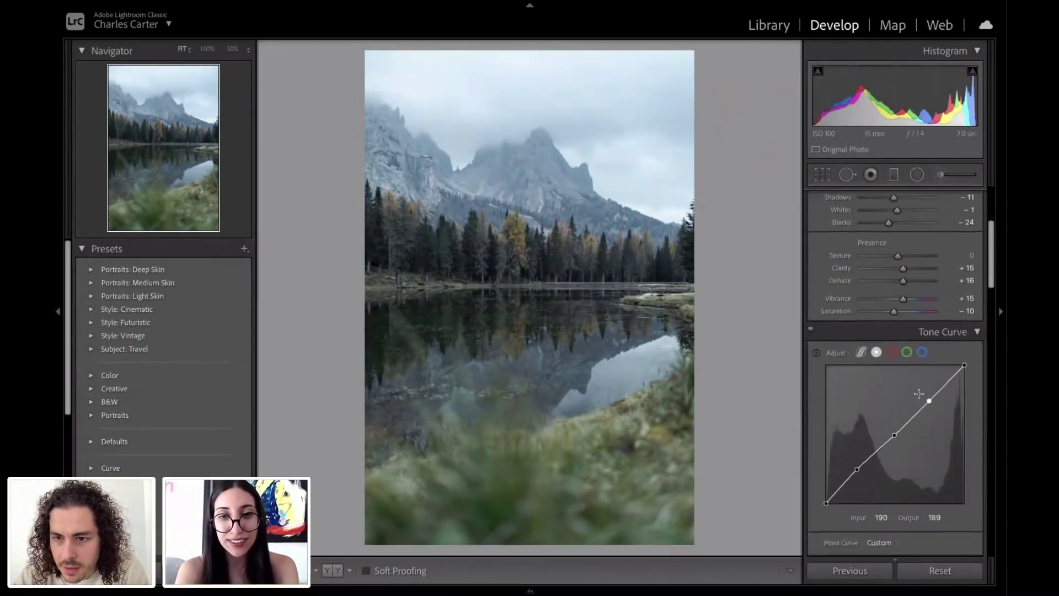
{"action": "scroll", "coordinate": [918, 393], "scroll_direction": "down", "scroll_amount": 5}
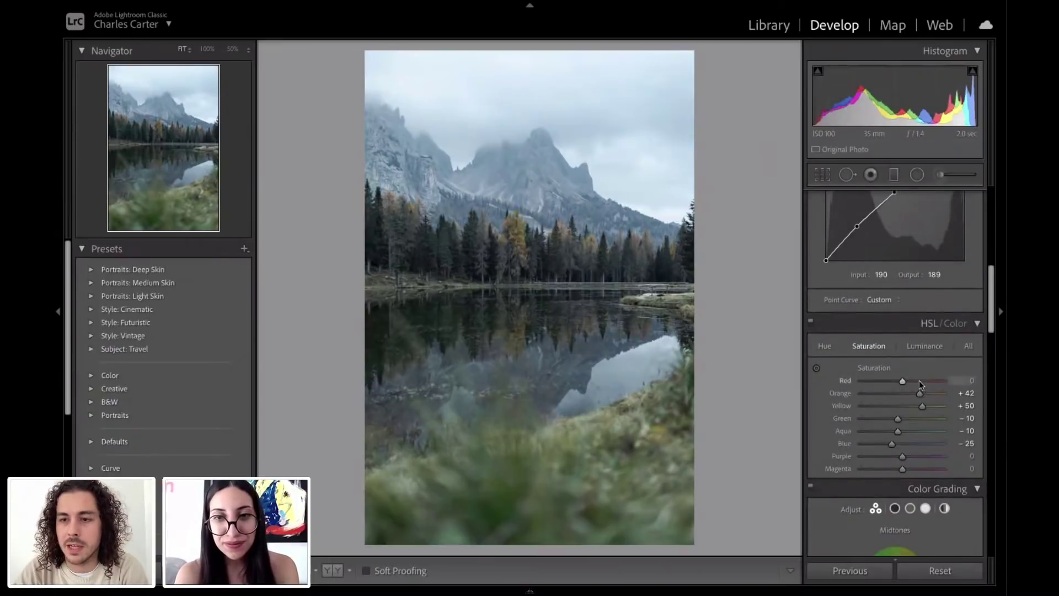
{"action": "scroll", "coordinate": [919, 379], "scroll_direction": "down", "scroll_amount": 1}
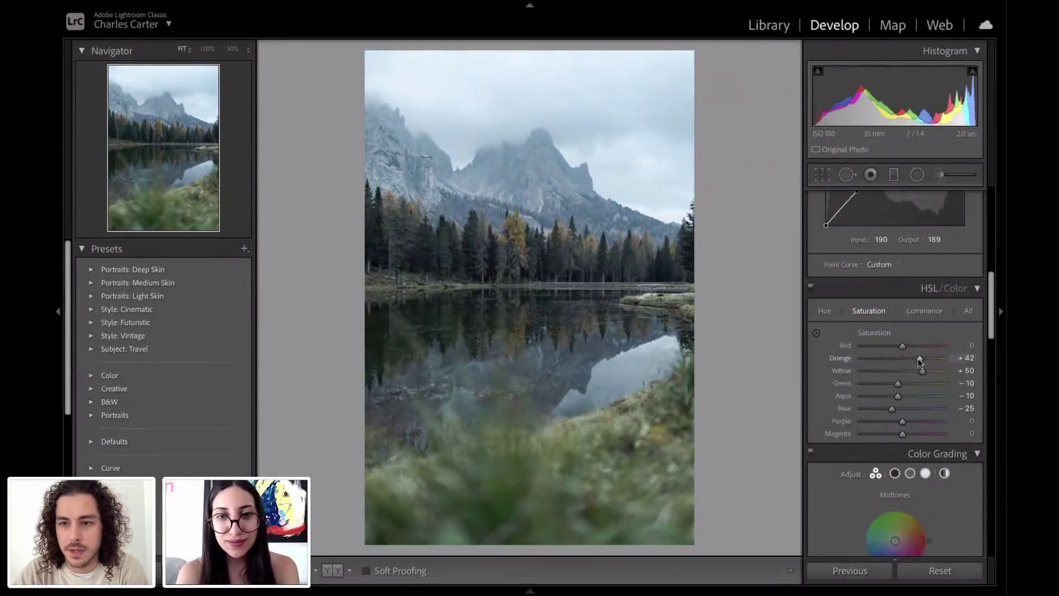
{"action": "scroll", "coordinate": [894, 330], "scroll_direction": "up", "scroll_amount": 10}
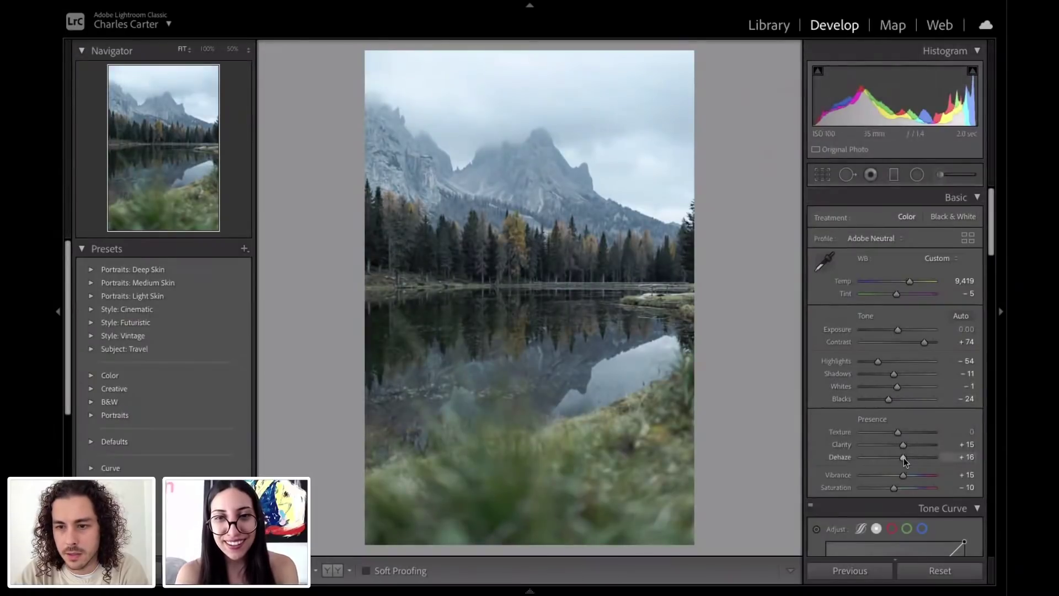
Step: Try a hazy, darker look with Dehaze at −65 and Exposure at −1.00, and undo all of these changes
{"action": "left_click_drag", "start_coordinate": [903, 458], "coordinate": [882, 456]}
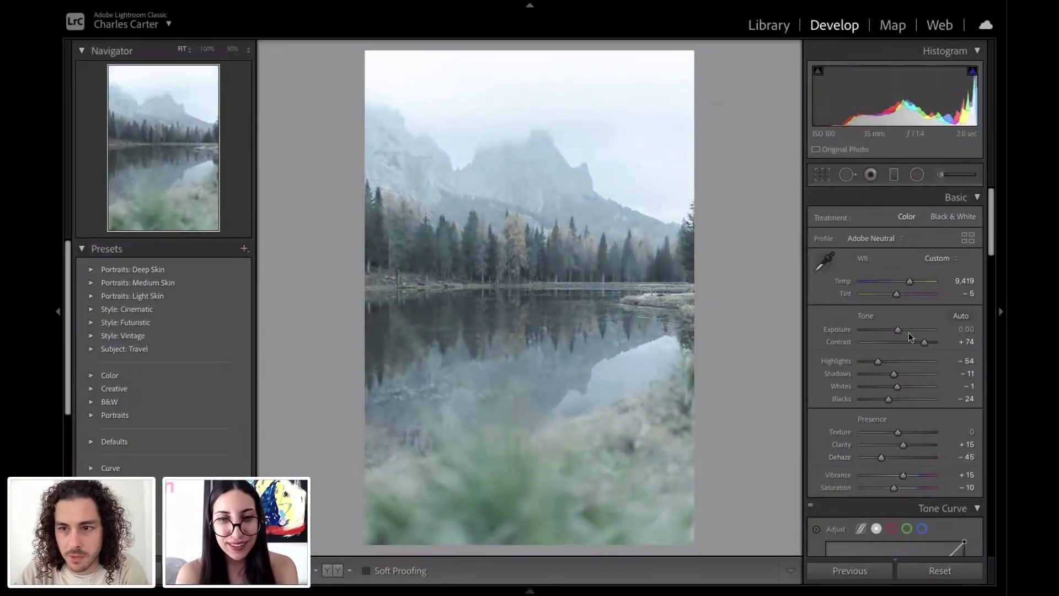
{"action": "left_click_drag", "start_coordinate": [897, 330], "coordinate": [889, 329]}
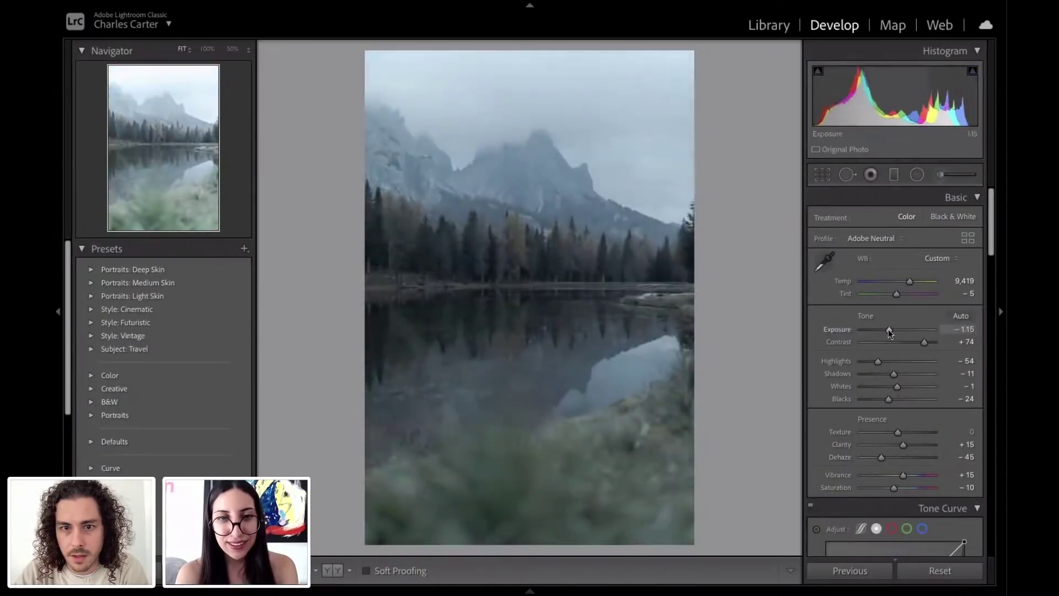
{"action": "left_click_drag", "start_coordinate": [883, 456], "coordinate": [873, 454]}
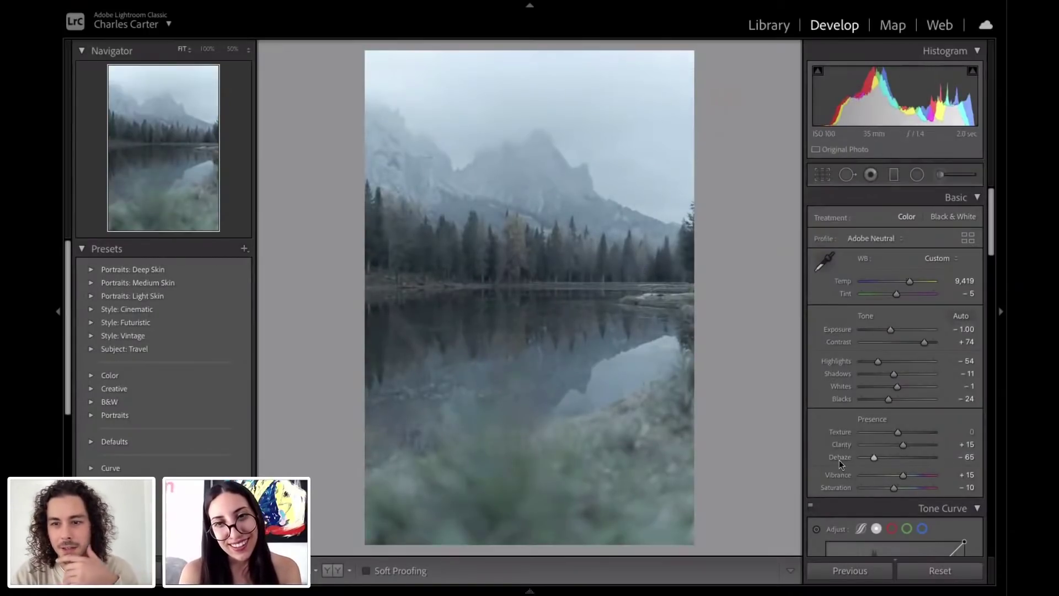
{"action": "left_click_drag", "start_coordinate": [876, 455], "coordinate": [889, 457]}
{"action": "key", "text": "ctrl+z"}
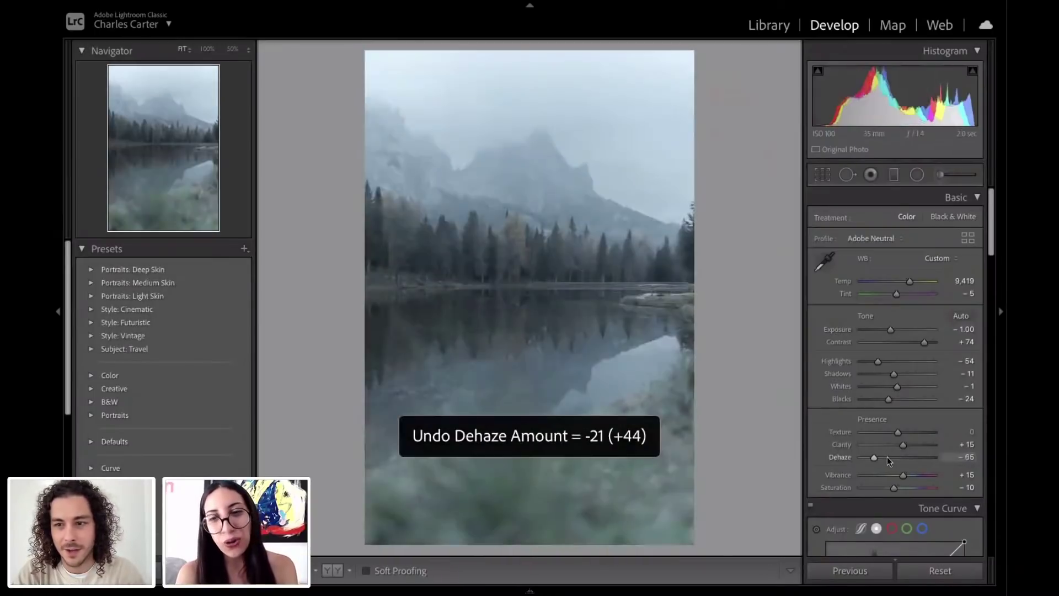
{"action": "key", "text": "ctrl+z"}
{"action": "key", "text": "ctrl+z"}
{"action": "key", "text": "ctrl+z"}
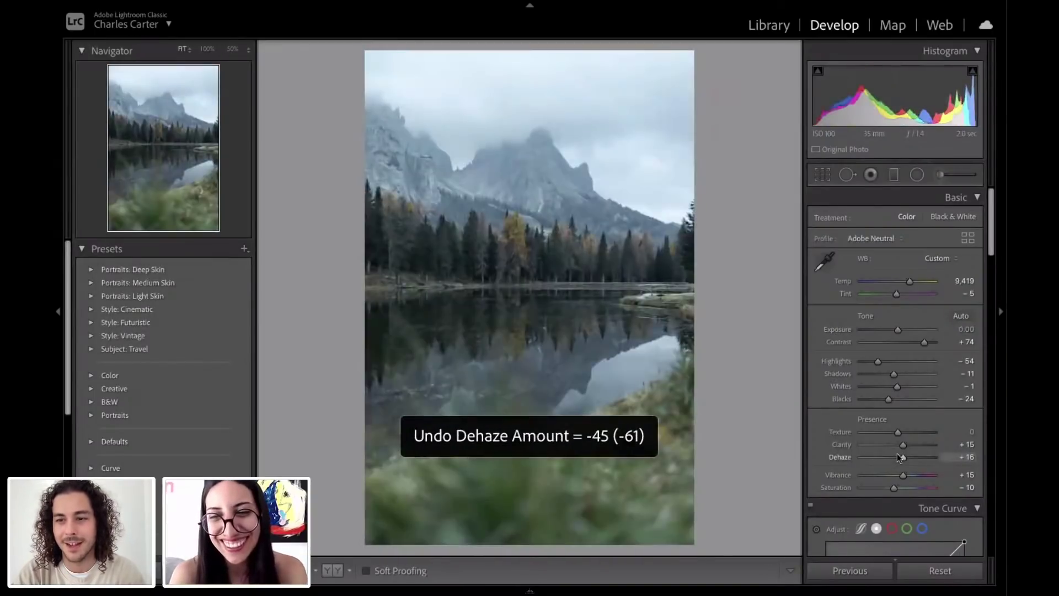
Step: Set the HSL hues to Red −20, Orange −43, Yellow −47, Aqua +19 and Blue −9
{"action": "scroll", "coordinate": [891, 392], "scroll_direction": "down", "scroll_amount": 10}
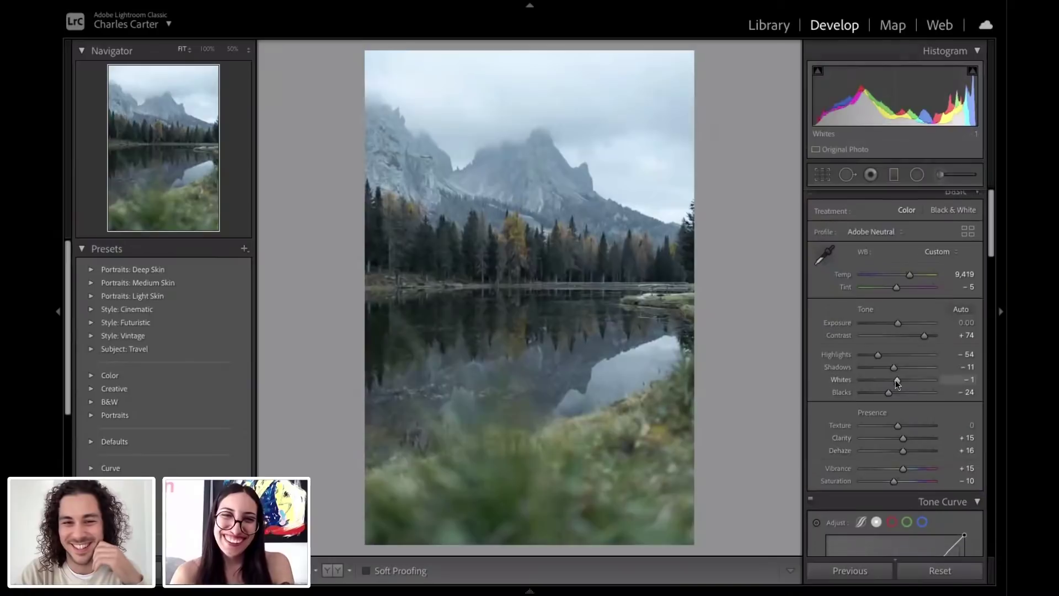
{"action": "scroll", "coordinate": [886, 388], "scroll_direction": "down", "scroll_amount": 5}
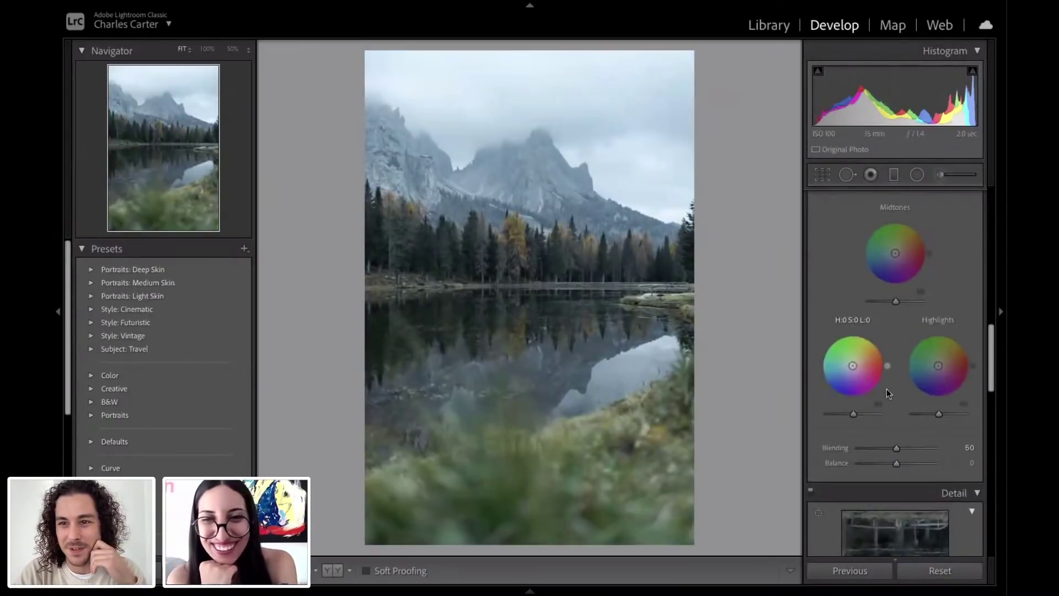
{"action": "scroll", "coordinate": [886, 388], "scroll_direction": "up", "scroll_amount": 3}
{"action": "scroll", "coordinate": [886, 389], "scroll_direction": "up", "scroll_amount": 1}
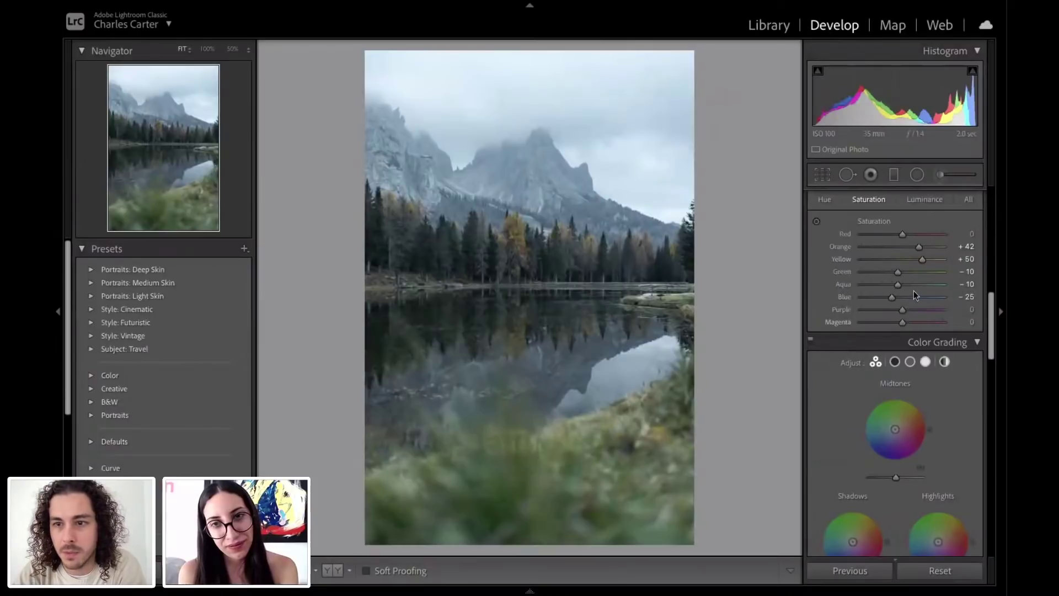
{"action": "left_click", "coordinate": [923, 200]}
{"action": "left_click", "coordinate": [824, 199]}
{"action": "mouse_move", "coordinate": [902, 247]}
{"action": "left_mouse_down"}
{"action": "mouse_move", "coordinate": [878, 246]}
{"action": "mouse_move", "coordinate": [885, 261]}
{"action": "mouse_move", "coordinate": [893, 233]}
{"action": "left_mouse_up"}
{"action": "mouse_move", "coordinate": [902, 297]}
{"action": "left_mouse_down"}
{"action": "mouse_move", "coordinate": [892, 297]}
{"action": "mouse_move", "coordinate": [895, 284]}
{"action": "mouse_move", "coordinate": [921, 283]}
{"action": "mouse_move", "coordinate": [890, 285]}
{"action": "mouse_move", "coordinate": [910, 283]}
{"action": "left_mouse_up"}
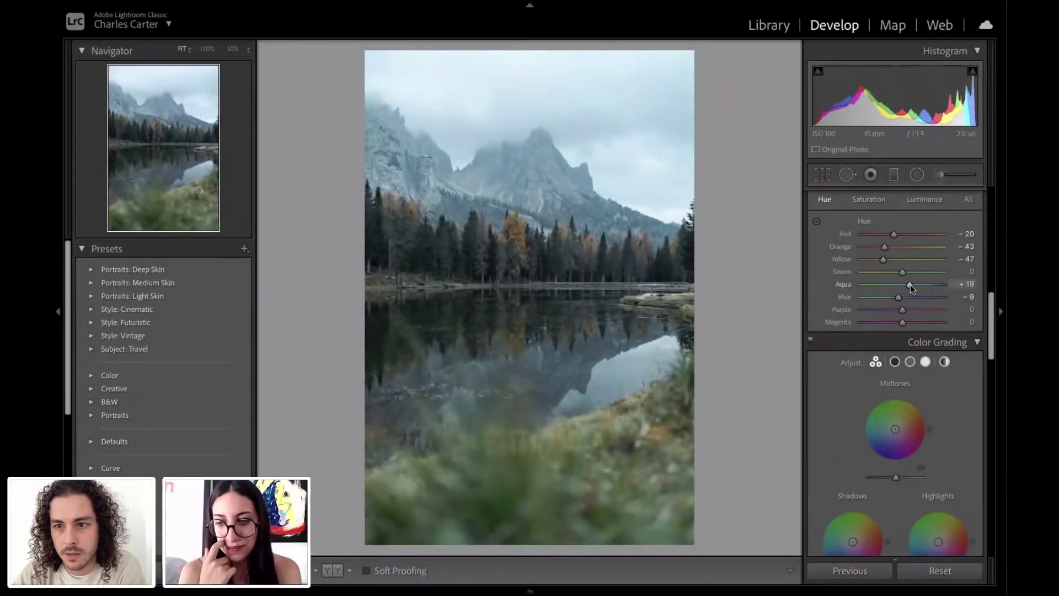
Step: Raise the HSL saturation of the warm colours, setting Orange to +69 and Yellow to +57
{"action": "left_click", "coordinate": [870, 199]}
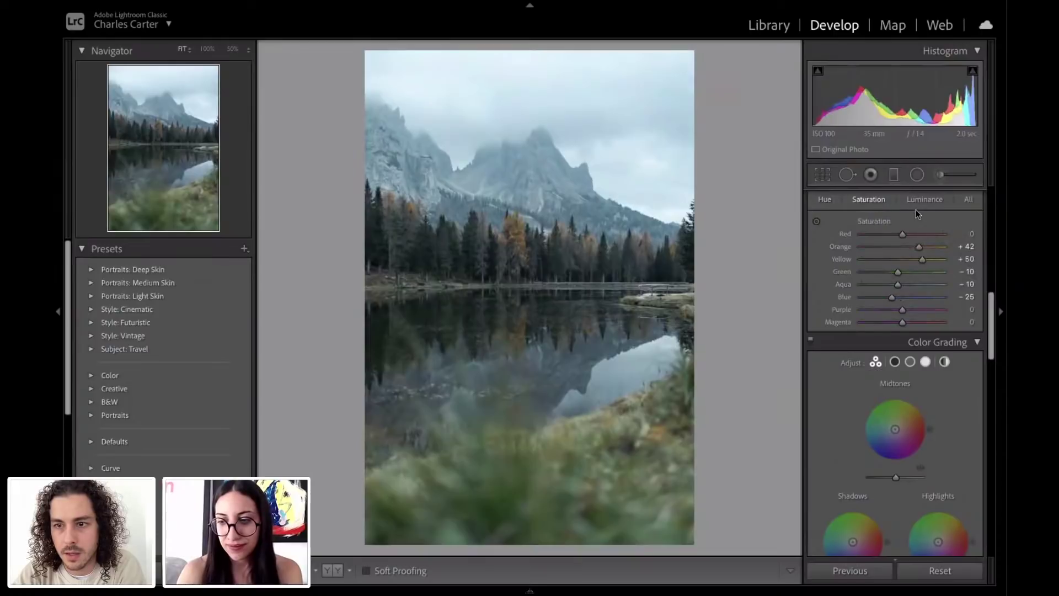
{"action": "left_click_drag", "start_coordinate": [913, 245], "coordinate": [925, 260]}
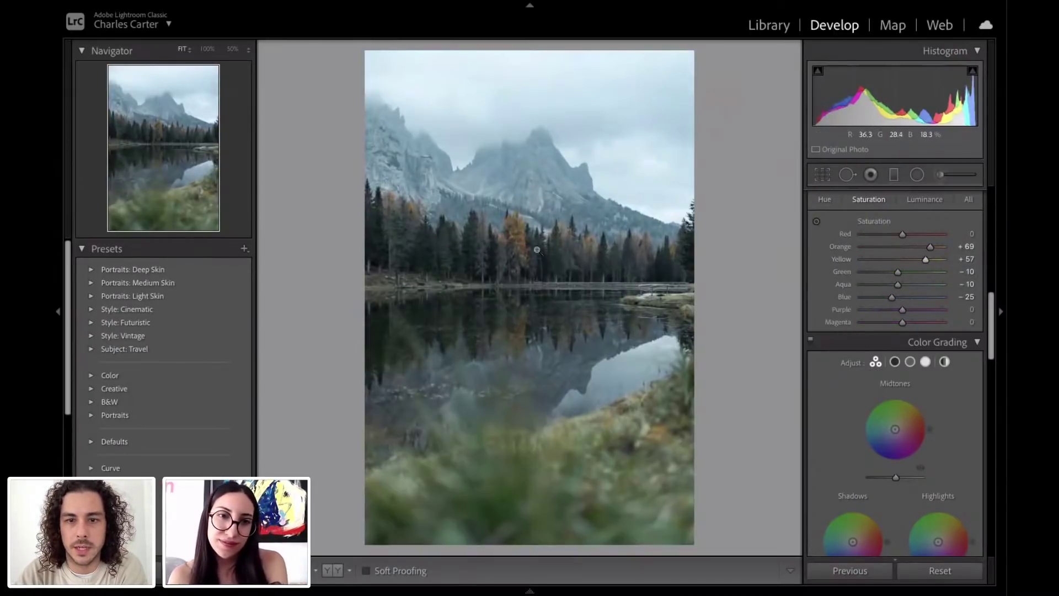
{"action": "left_click_drag", "start_coordinate": [902, 234], "coordinate": [914, 249]}
Step: Set the HSL luminance to Red +21, Orange +16, Yellow +38, Green −19, Aqua +40 and Blue −28
{"action": "left_click", "coordinate": [924, 199]}
{"action": "left_click_drag", "start_coordinate": [909, 246], "coordinate": [917, 284]}
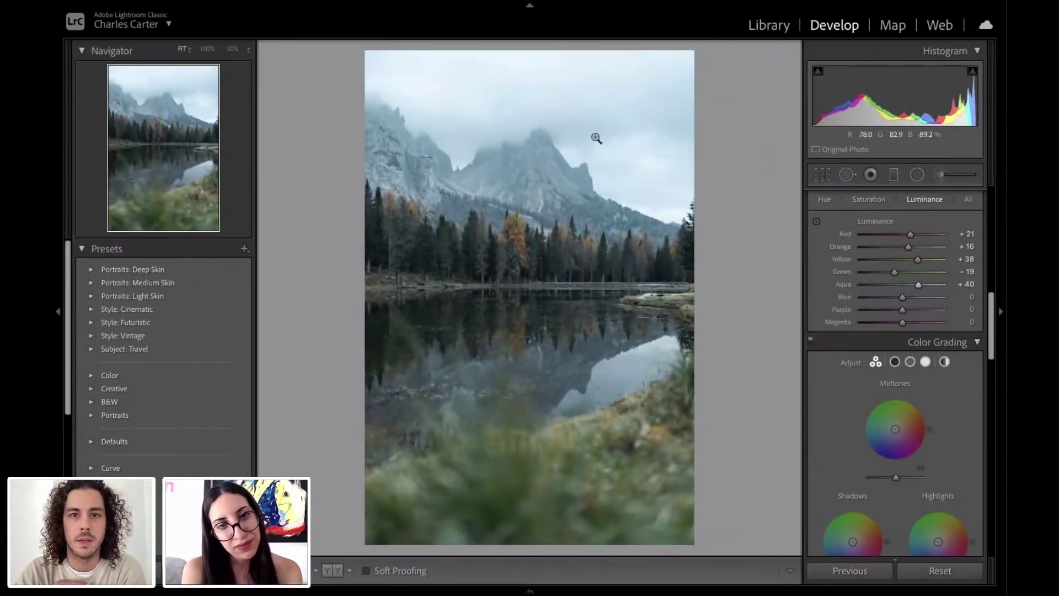
{"action": "mouse_move", "coordinate": [906, 295]}
{"action": "left_mouse_down"}
{"action": "mouse_move", "coordinate": [915, 296]}
{"action": "mouse_move", "coordinate": [884, 297]}
{"action": "mouse_move", "coordinate": [894, 299]}
{"action": "left_mouse_up"}
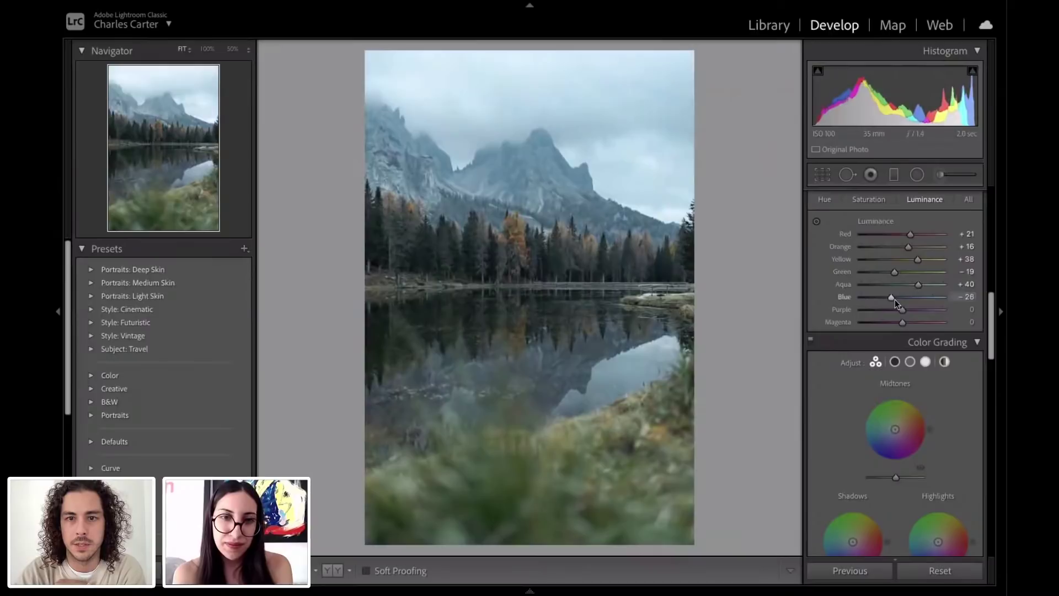
Step: Set the Calibration shadows tint to +32 and compare the photo with the calibration switched off and on
{"action": "scroll", "coordinate": [952, 408], "scroll_direction": "down", "scroll_amount": 10}
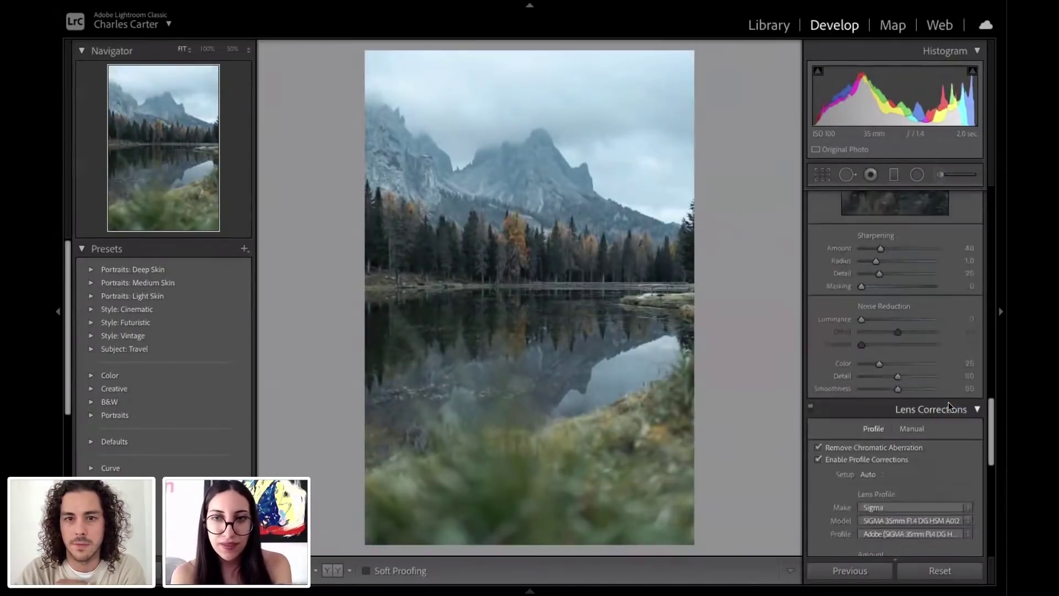
{"action": "scroll", "coordinate": [942, 399], "scroll_direction": "down", "scroll_amount": 8}
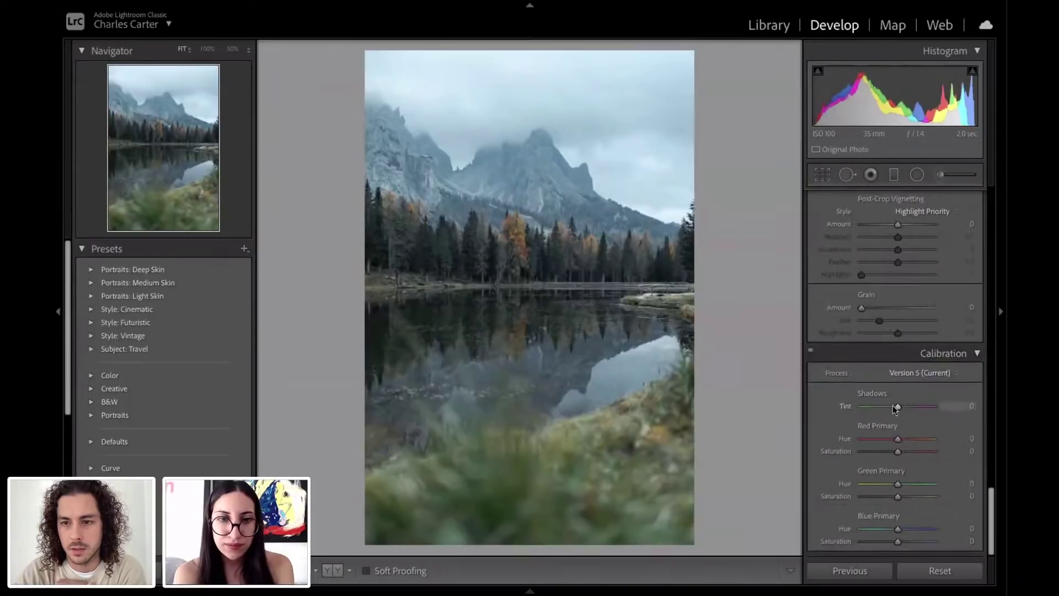
{"action": "mouse_move", "coordinate": [896, 406]}
{"action": "left_mouse_down"}
{"action": "mouse_move", "coordinate": [909, 406]}
{"action": "mouse_move", "coordinate": [888, 409]}
{"action": "mouse_move", "coordinate": [899, 411]}
{"action": "left_mouse_up"}
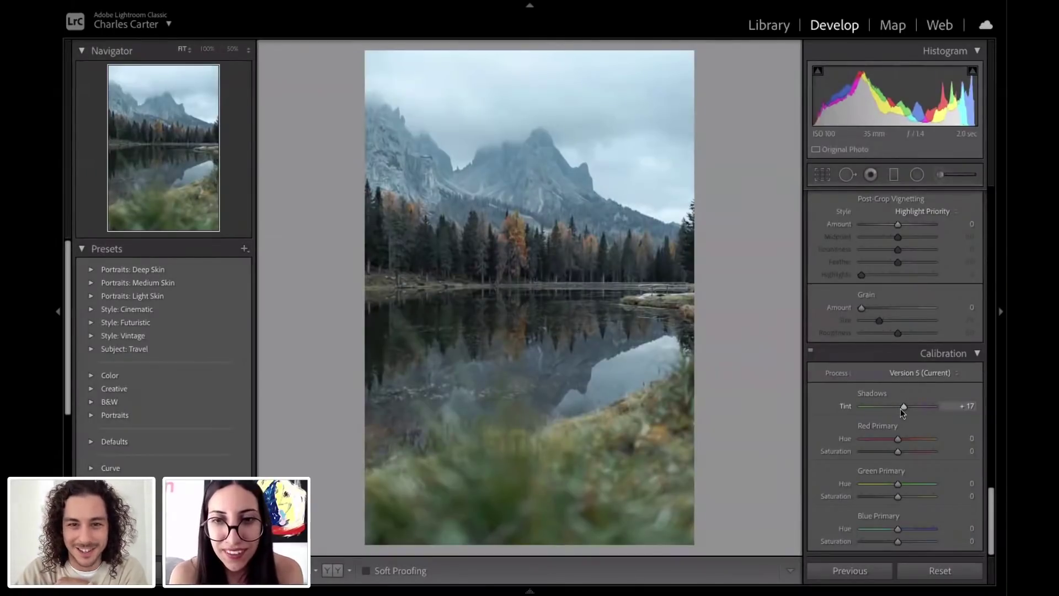
{"action": "left_click_drag", "start_coordinate": [901, 410], "coordinate": [905, 407]}
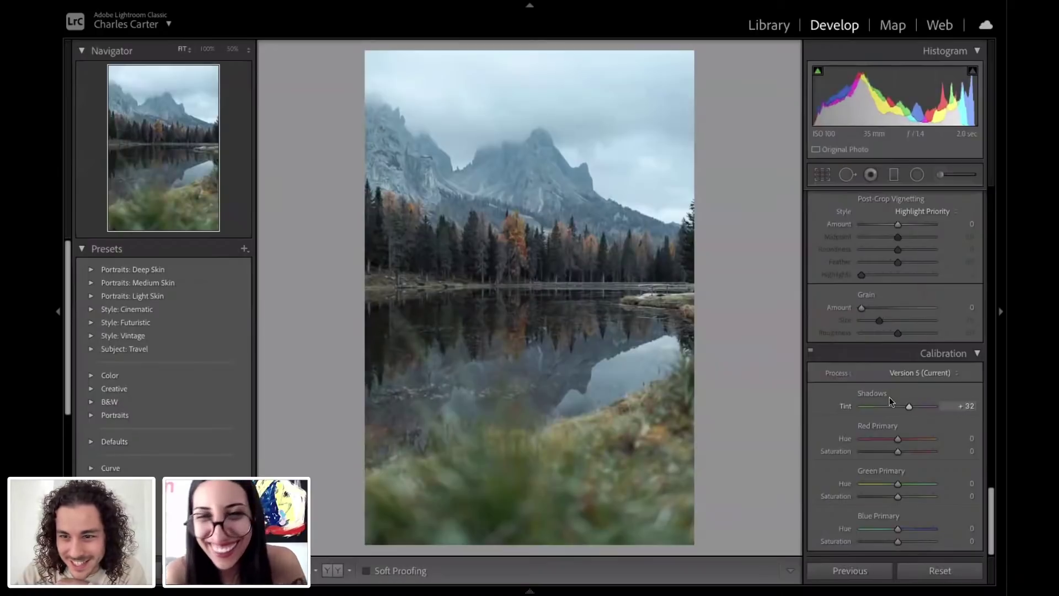
{"action": "left_click", "coordinate": [810, 352]}
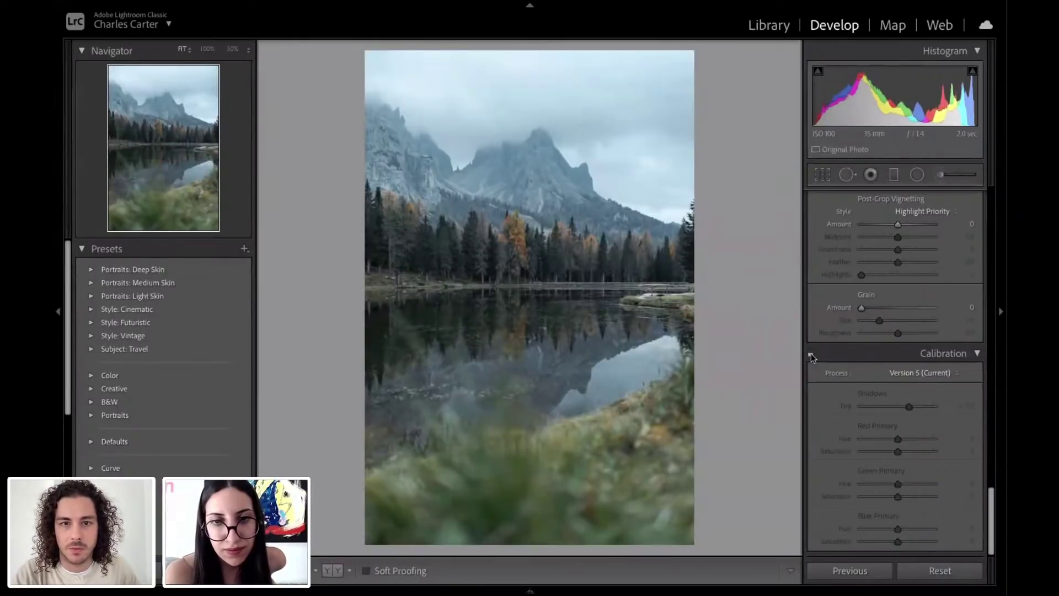
{"action": "left_click", "coordinate": [813, 353]}
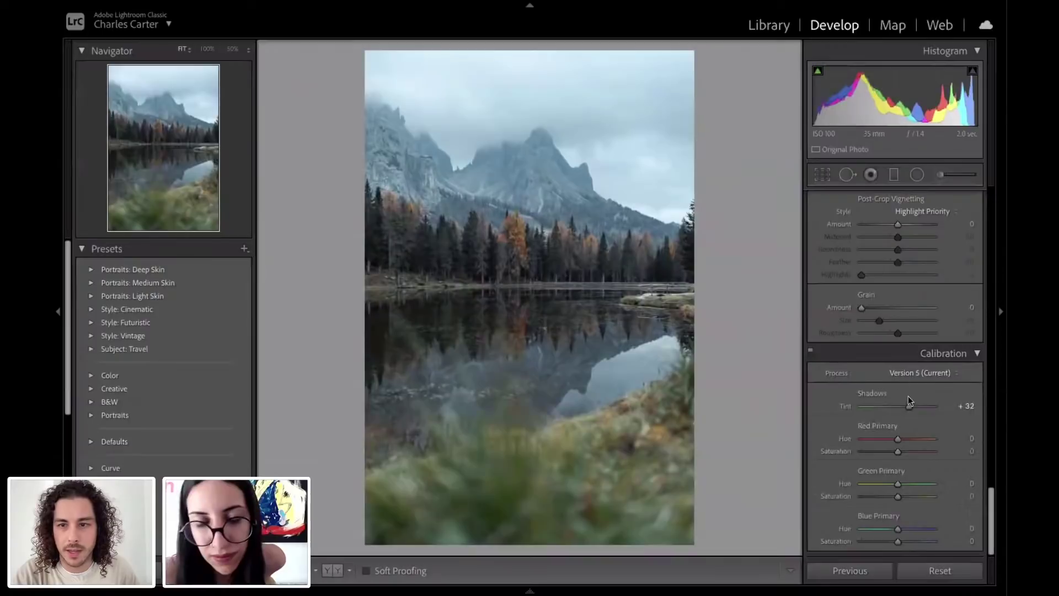
Step: Set the Calibration shadows tint to +49, Red Primary hue −8 and saturation +15, and Blue Primary hue −7 and saturation +8
{"action": "left_click_drag", "start_coordinate": [919, 409], "coordinate": [904, 452]}
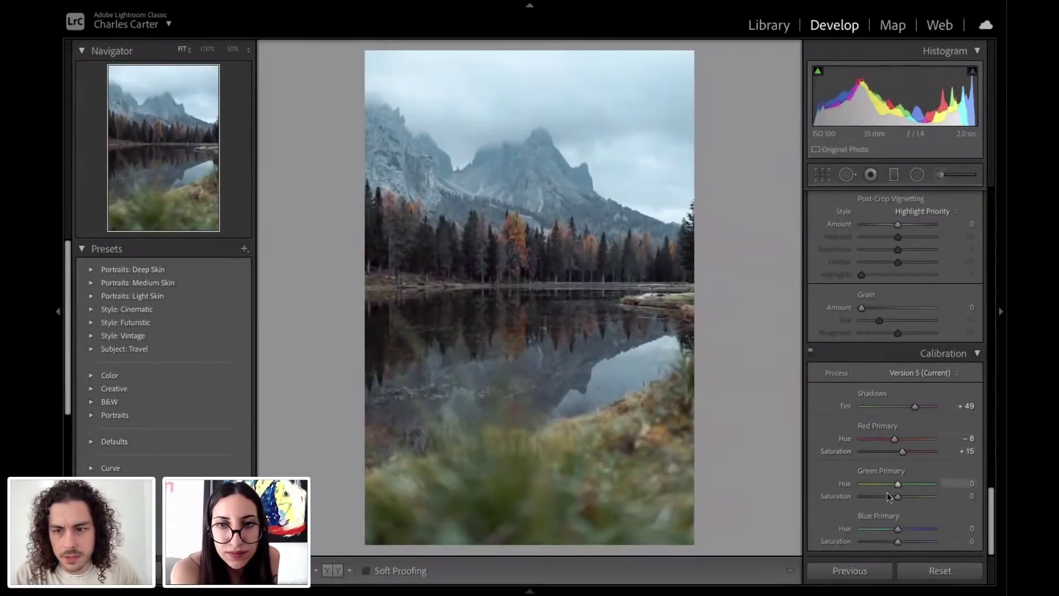
{"action": "left_click_drag", "start_coordinate": [897, 528], "coordinate": [899, 543]}
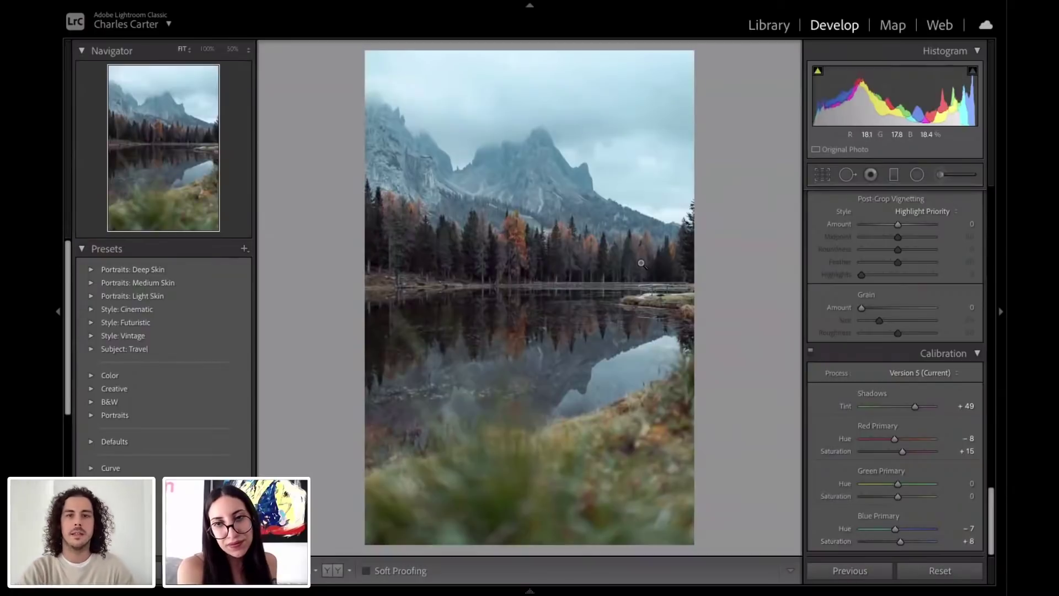
Step: Lower the overall Saturation in the Basic adjustments to −24
{"action": "scroll", "coordinate": [917, 309], "scroll_direction": "up", "scroll_amount": 15}
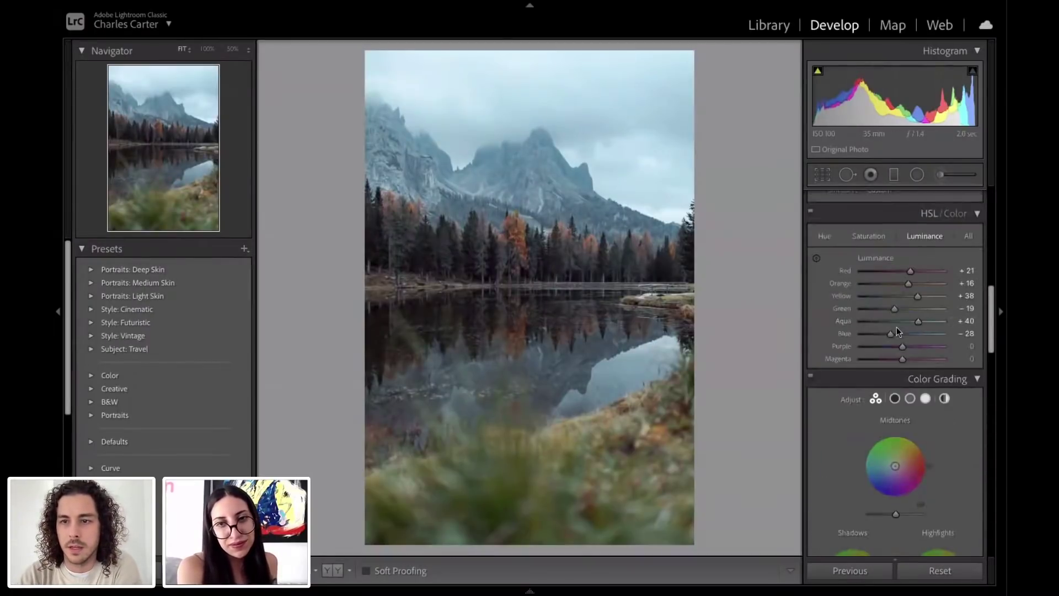
{"action": "scroll", "coordinate": [897, 330], "scroll_direction": "up", "scroll_amount": 8}
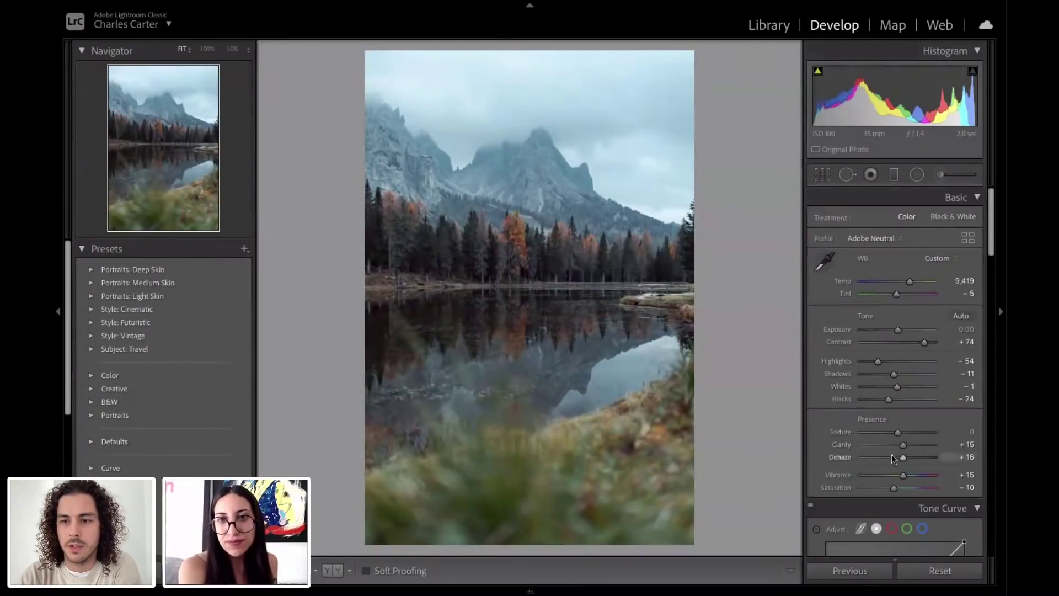
{"action": "scroll", "coordinate": [892, 458], "scroll_direction": "down", "scroll_amount": 3}
{"action": "left_click_drag", "start_coordinate": [892, 372], "coordinate": [887, 373]}
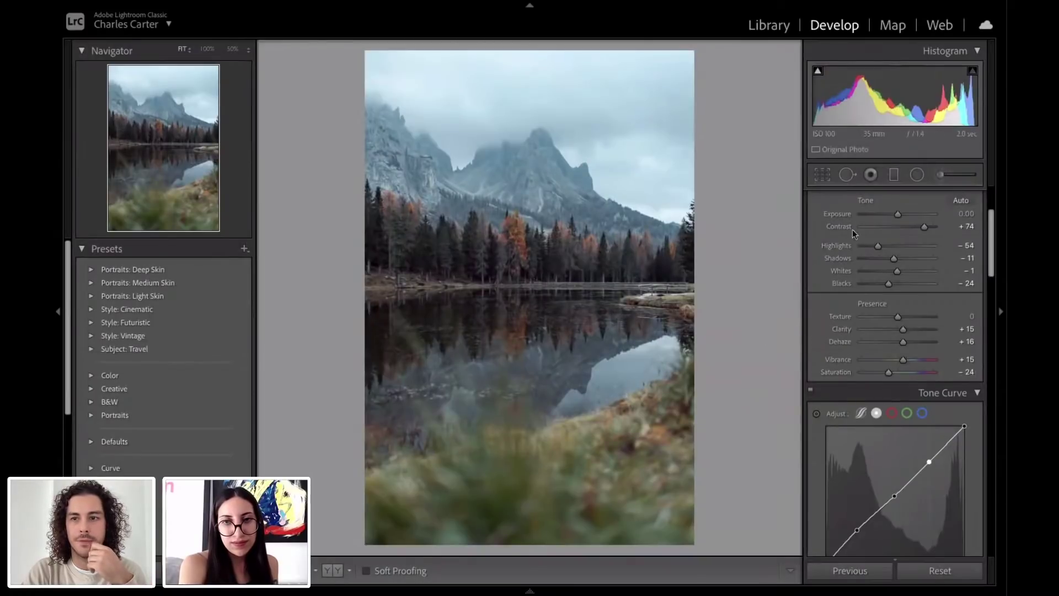
Step: Create an adjustment brush mask with brush size 13, show its overlay, and paint across the tree line behind the lake
{"action": "left_click", "coordinate": [941, 174]}
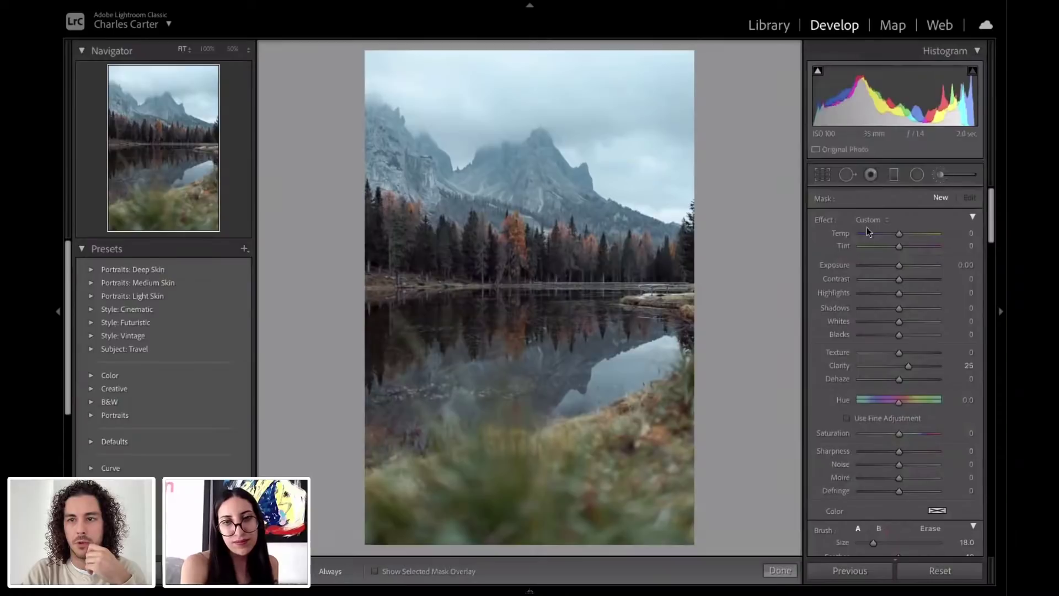
{"action": "scroll", "coordinate": [475, 250], "scroll_direction": "down", "scroll_amount": 2}
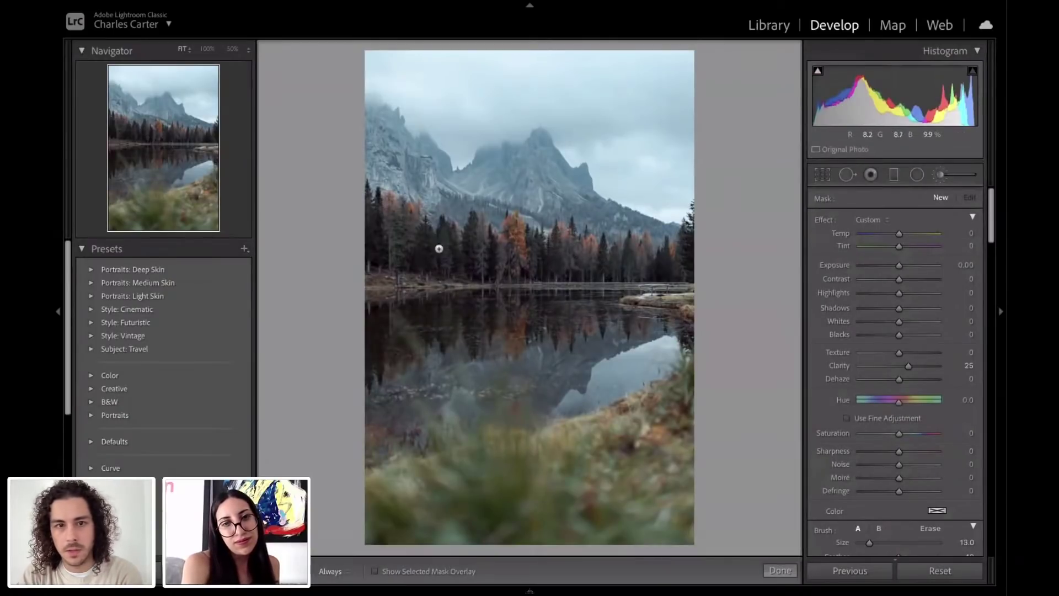
{"action": "scroll", "coordinate": [386, 228], "scroll_direction": "down", "scroll_amount": 3}
{"action": "key", "text": "h"}
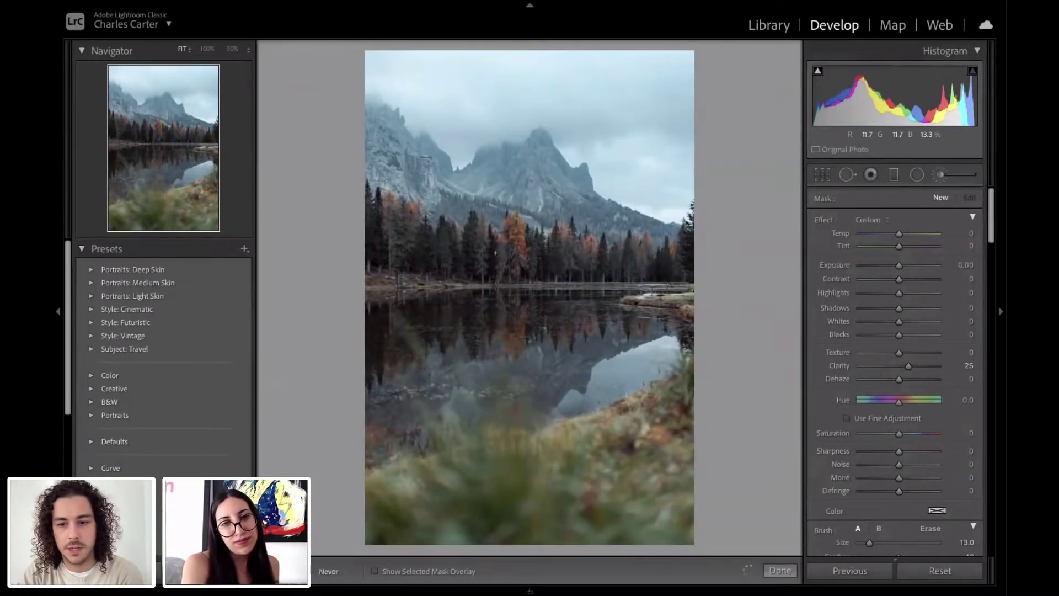
{"action": "key", "text": "o"}
{"action": "mouse_move", "coordinate": [495, 253]}
{"action": "left_mouse_down"}
{"action": "mouse_move", "coordinate": [386, 224]}
{"action": "mouse_move", "coordinate": [579, 265]}
{"action": "mouse_move", "coordinate": [689, 255]}
{"action": "mouse_move", "coordinate": [699, 225]}
{"action": "mouse_move", "coordinate": [690, 206]}
{"action": "left_mouse_up"}
Step: Reduce the brush size to 10, fill in the unpainted trees of the mask, and hide the mask overlay
{"action": "scroll", "coordinate": [626, 257], "scroll_direction": "down", "scroll_amount": 3}
{"action": "key", "text": "h"}
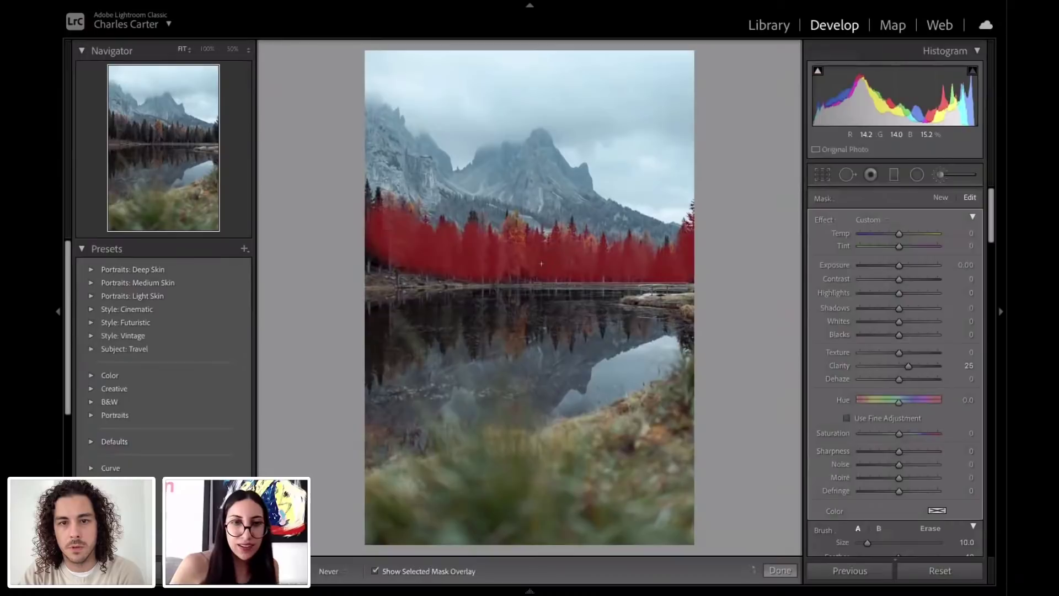
{"action": "mouse_move", "coordinate": [439, 261]}
{"action": "left_mouse_down"}
{"action": "mouse_move", "coordinate": [356, 235]}
{"action": "mouse_move", "coordinate": [354, 204]}
{"action": "mouse_move", "coordinate": [379, 217]}
{"action": "mouse_move", "coordinate": [390, 240]}
{"action": "left_mouse_up"}
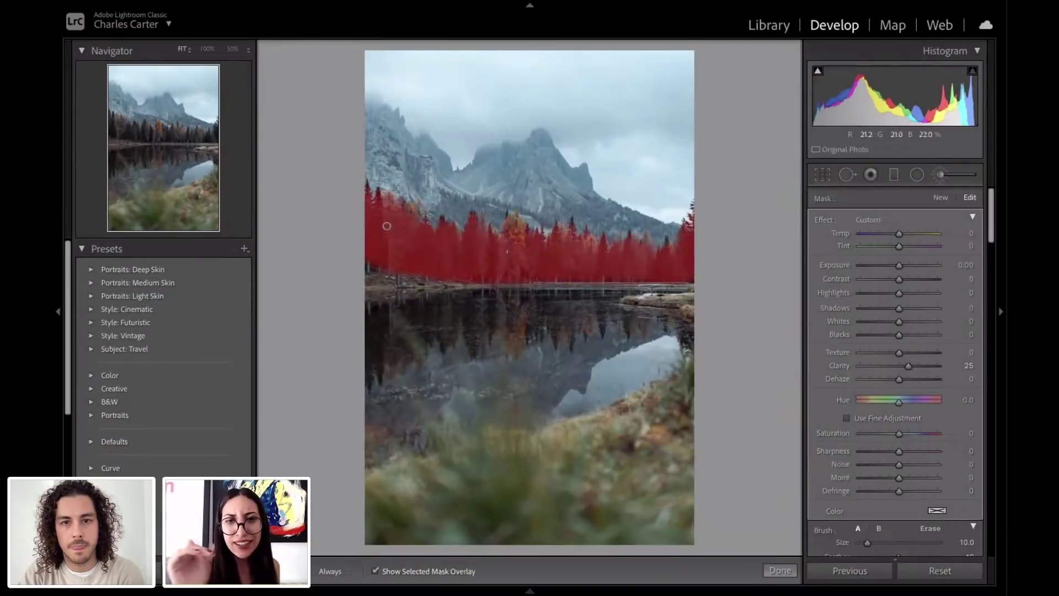
{"action": "key", "text": "h"}
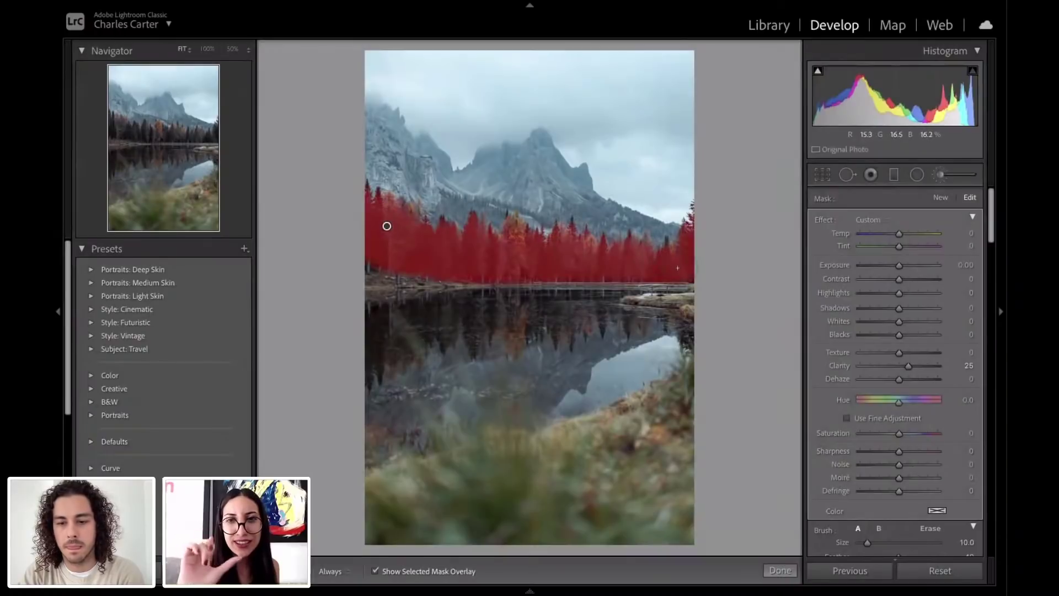
{"action": "key", "text": "o"}
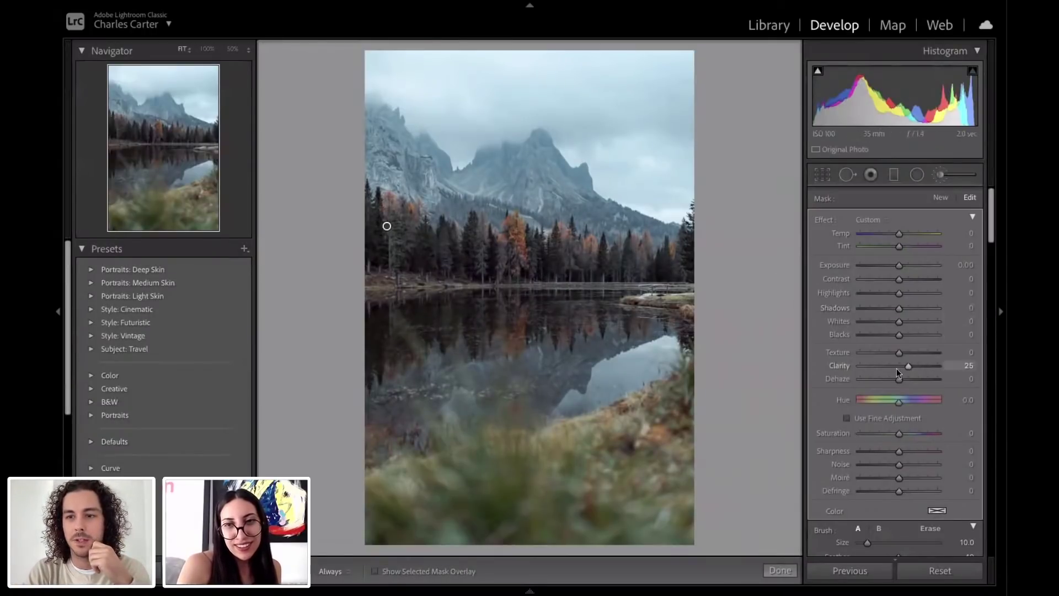
Step: Set the tree mask's Clarity to 32 and Saturation to 39
{"action": "left_click_drag", "start_coordinate": [920, 363], "coordinate": [911, 364]}
{"action": "mouse_move", "coordinate": [899, 435]}
{"action": "left_mouse_down"}
{"action": "mouse_move", "coordinate": [924, 432]}
{"action": "mouse_move", "coordinate": [916, 432]}
{"action": "left_mouse_up"}
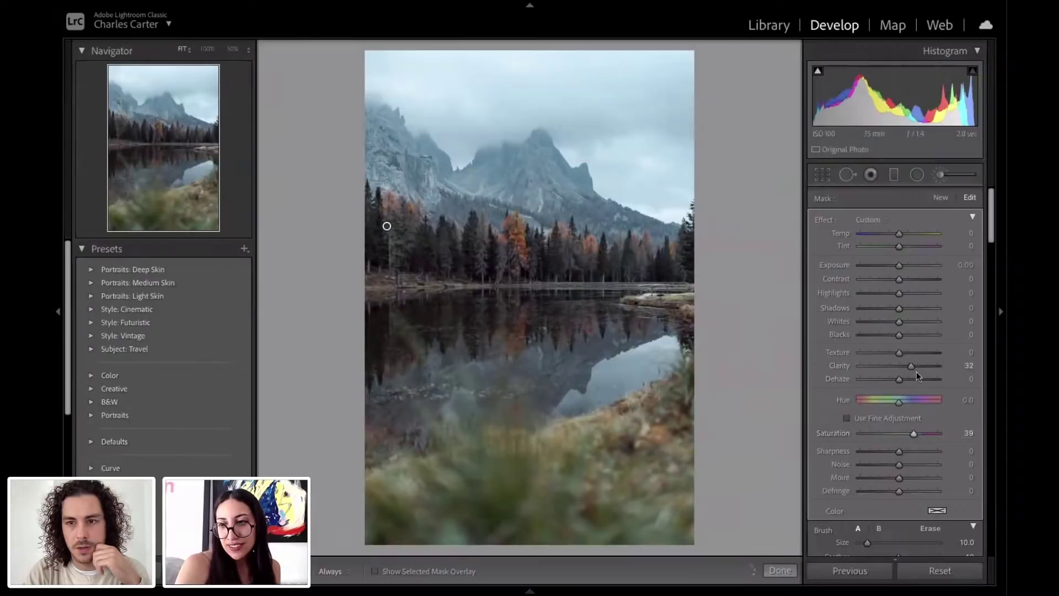
Step: Try raising the tree mask's Exposure to 0.61 and its Contrast, undoing each change
{"action": "left_click_drag", "start_coordinate": [898, 266], "coordinate": [904, 269]}
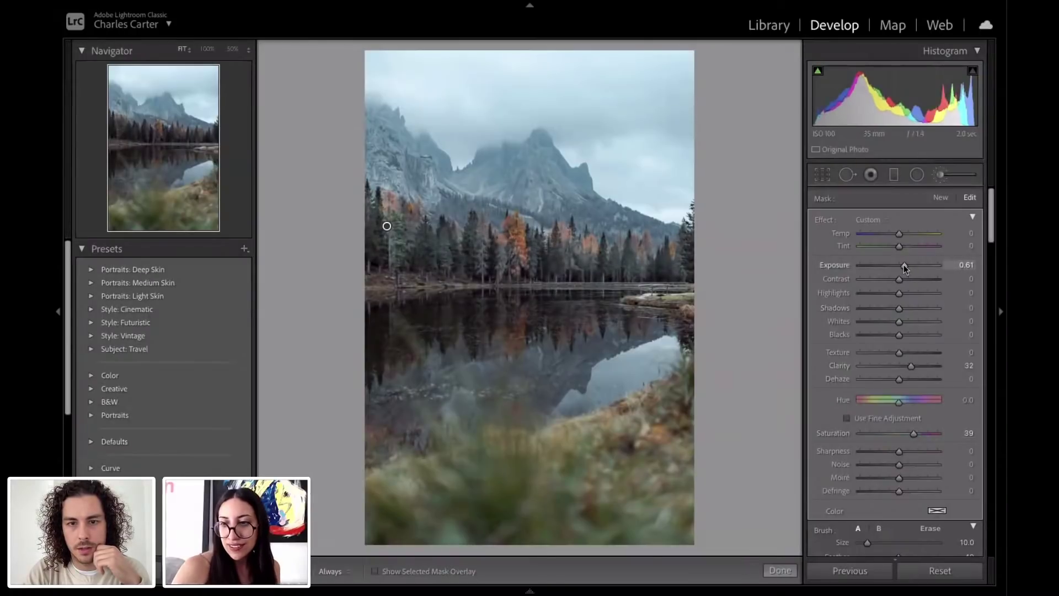
{"action": "key", "text": "ctrl+z"}
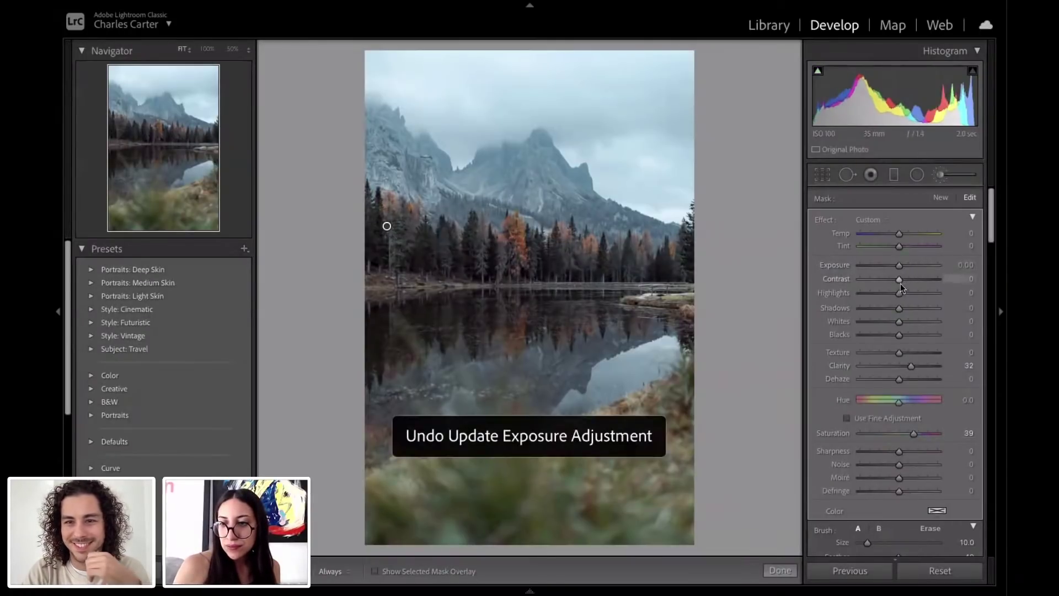
{"action": "mouse_move", "coordinate": [900, 282]}
{"action": "left_mouse_down"}
{"action": "mouse_move", "coordinate": [915, 278]}
{"action": "mouse_move", "coordinate": [911, 292]}
{"action": "left_mouse_up"}
{"action": "key", "text": "ctrl+z"}
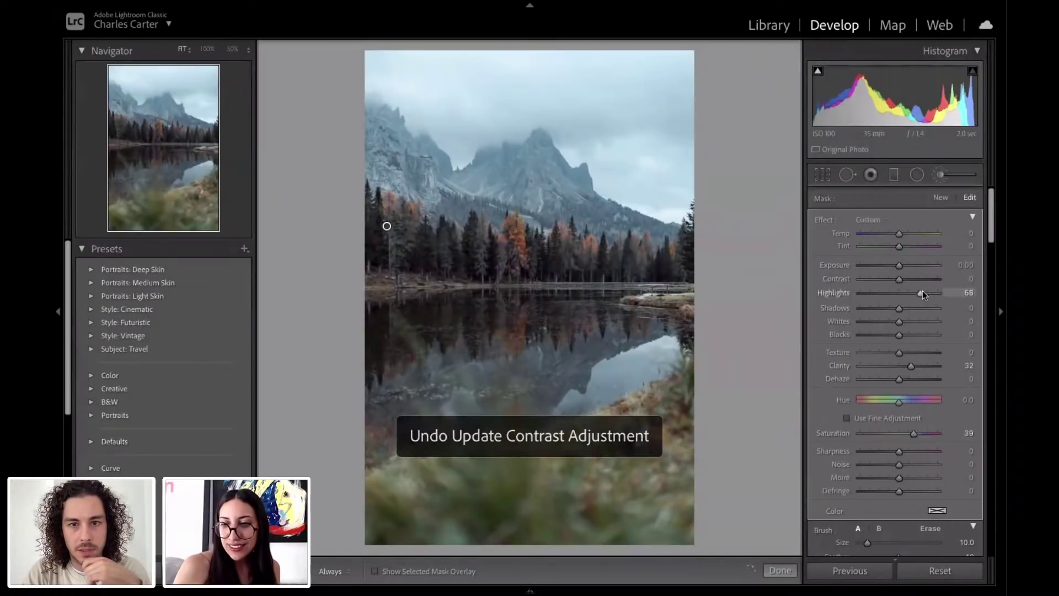
Step: Set the tree mask's Highlights to 54, Shadows to 8, Whites to 28 and Temp to 16
{"action": "left_click_drag", "start_coordinate": [922, 292], "coordinate": [912, 320]}
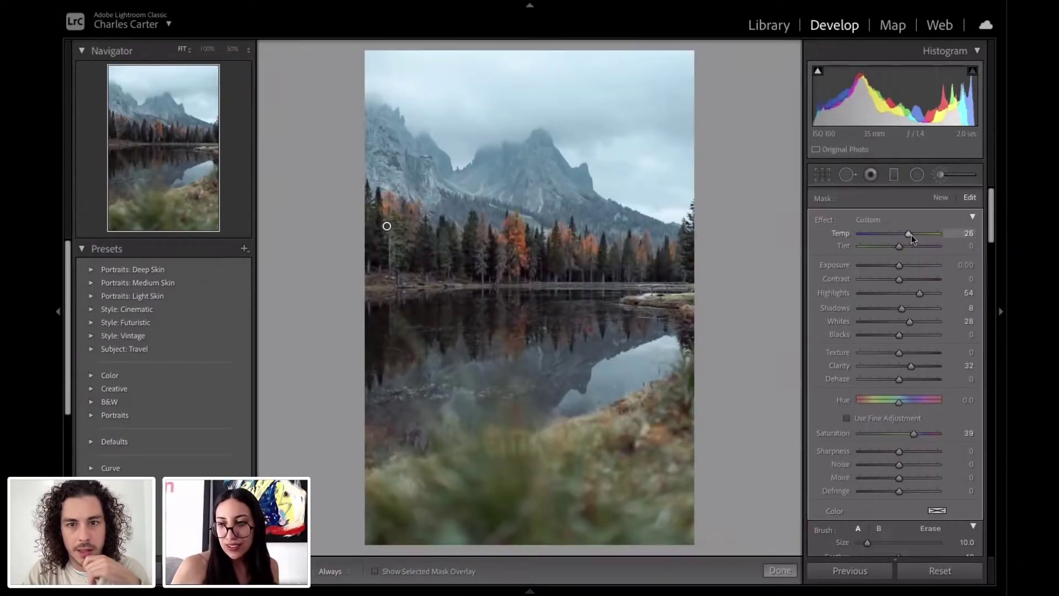
{"action": "left_click_drag", "start_coordinate": [911, 234], "coordinate": [907, 236]}
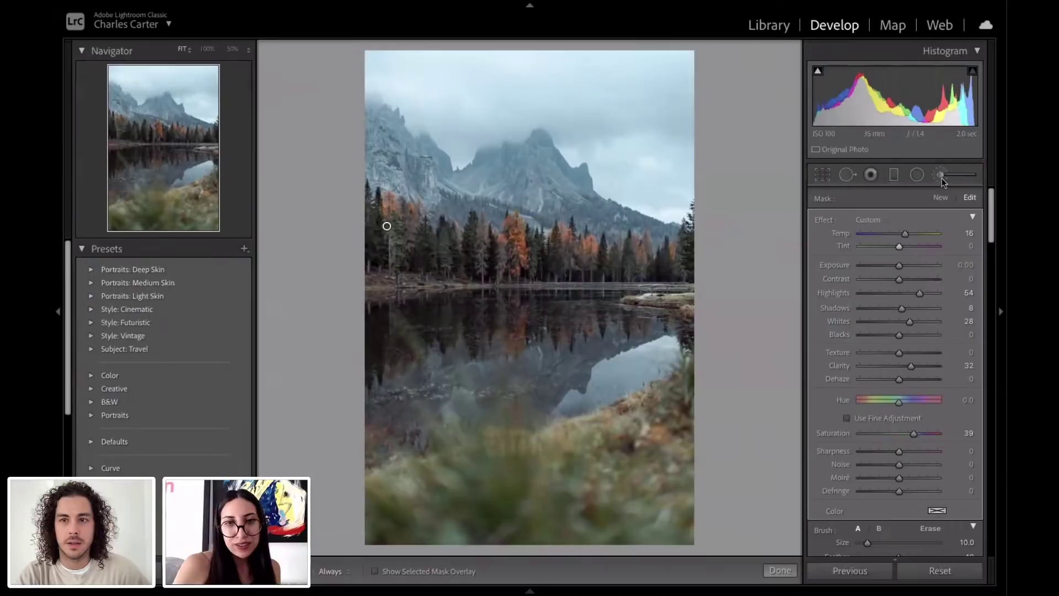
Step: Create a new brush mask with brush size 13, show its overlay, and paint over the central lake surface
{"action": "left_click", "coordinate": [940, 198]}
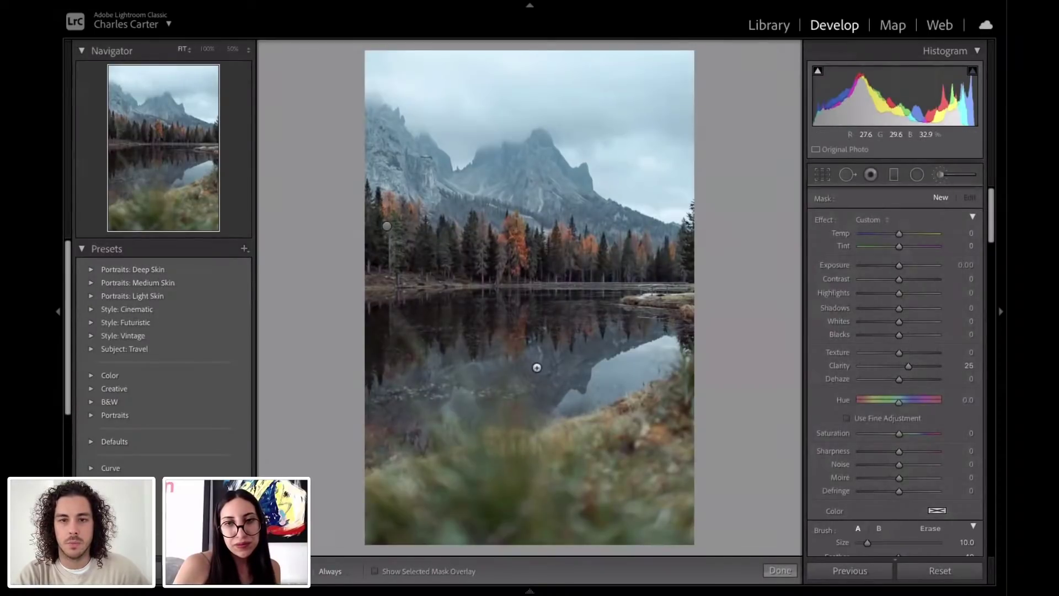
{"action": "scroll", "coordinate": [547, 359], "scroll_direction": "up", "scroll_amount": 3}
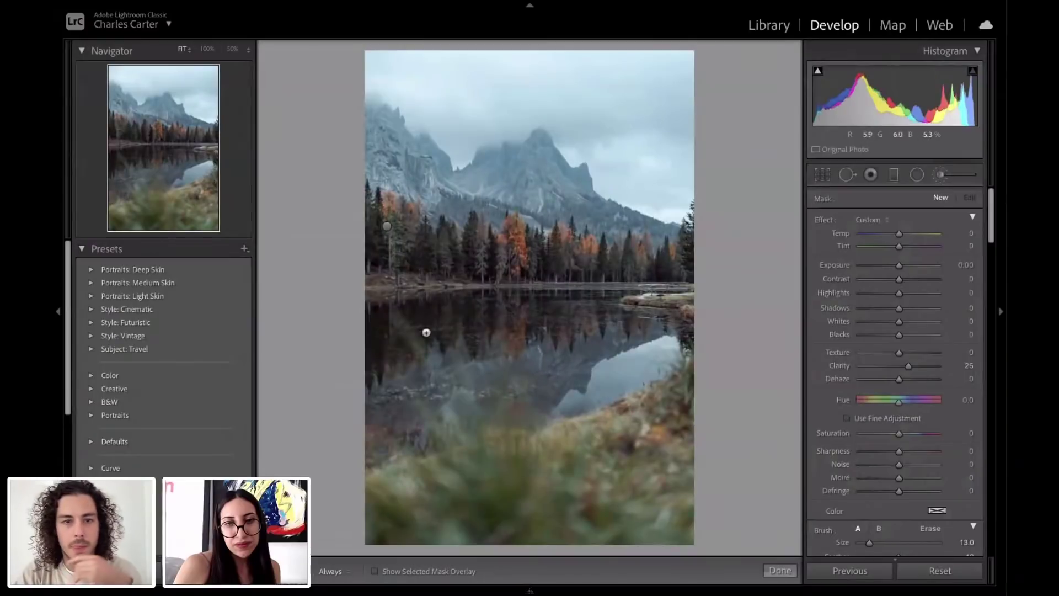
{"action": "key", "text": "h"}
{"action": "key", "text": "o"}
{"action": "mouse_move", "coordinate": [551, 319]}
{"action": "left_mouse_down"}
{"action": "mouse_move", "coordinate": [395, 338]}
{"action": "mouse_move", "coordinate": [617, 320]}
{"action": "mouse_move", "coordinate": [656, 344]}
{"action": "mouse_move", "coordinate": [576, 397]}
{"action": "left_mouse_up"}
{"action": "key", "text": "h"}
Step: Turn off Auto Mask and extend the lake mask over the unpainted water along the photo's left and right edges
{"action": "scroll", "coordinate": [917, 515], "scroll_direction": "down", "scroll_amount": 3}
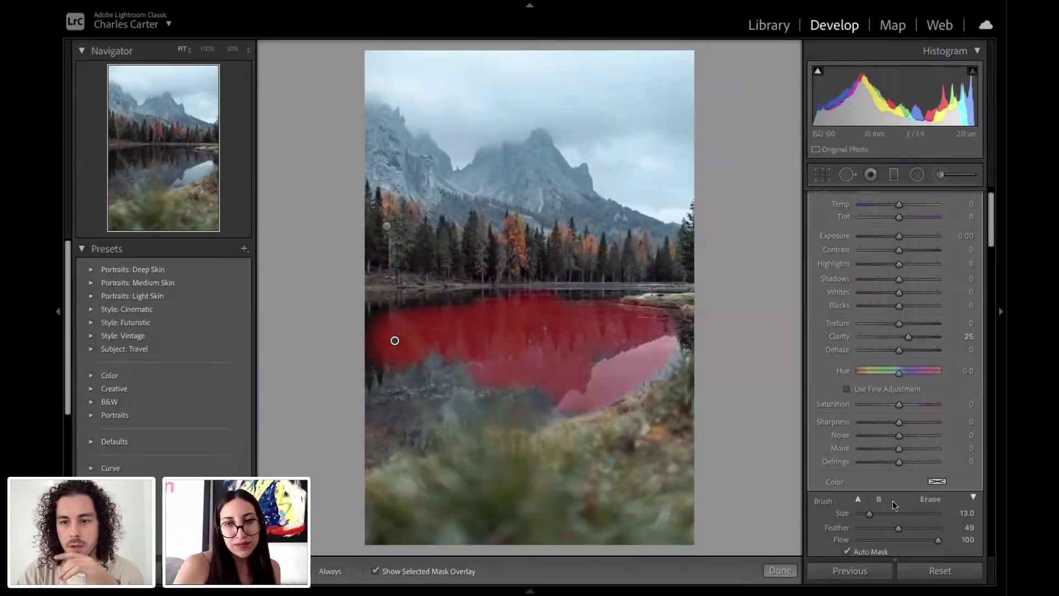
{"action": "left_click", "coordinate": [847, 528]}
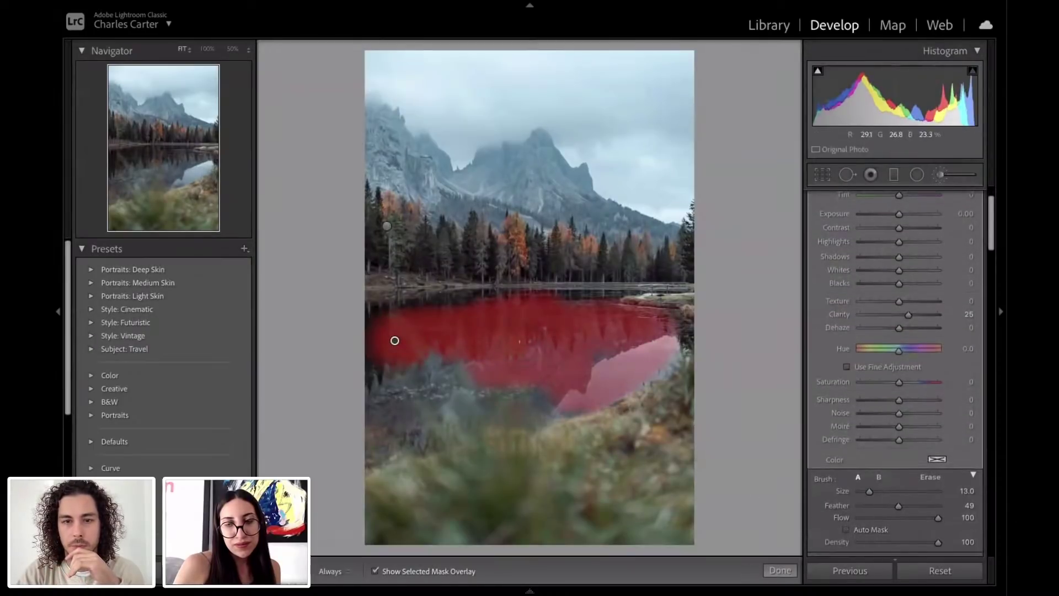
{"action": "key", "text": "h"}
{"action": "mouse_move", "coordinate": [426, 362]}
{"action": "left_mouse_down"}
{"action": "mouse_move", "coordinate": [375, 373]}
{"action": "mouse_move", "coordinate": [371, 314]}
{"action": "left_mouse_up"}
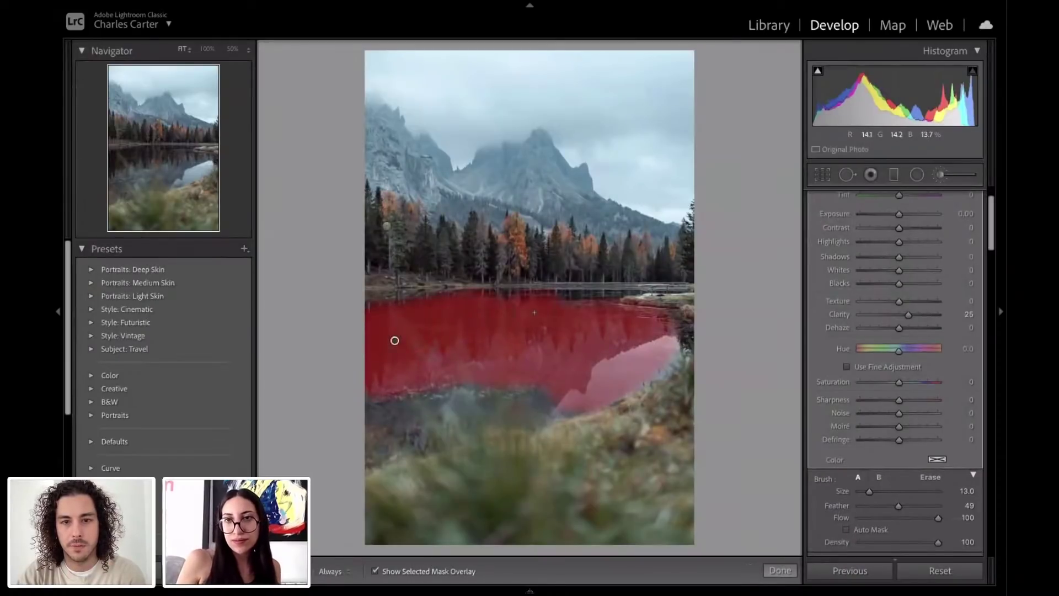
{"action": "key", "text": "h"}
{"action": "key", "text": "ctrl+equal"}
{"action": "key", "text": "h"}
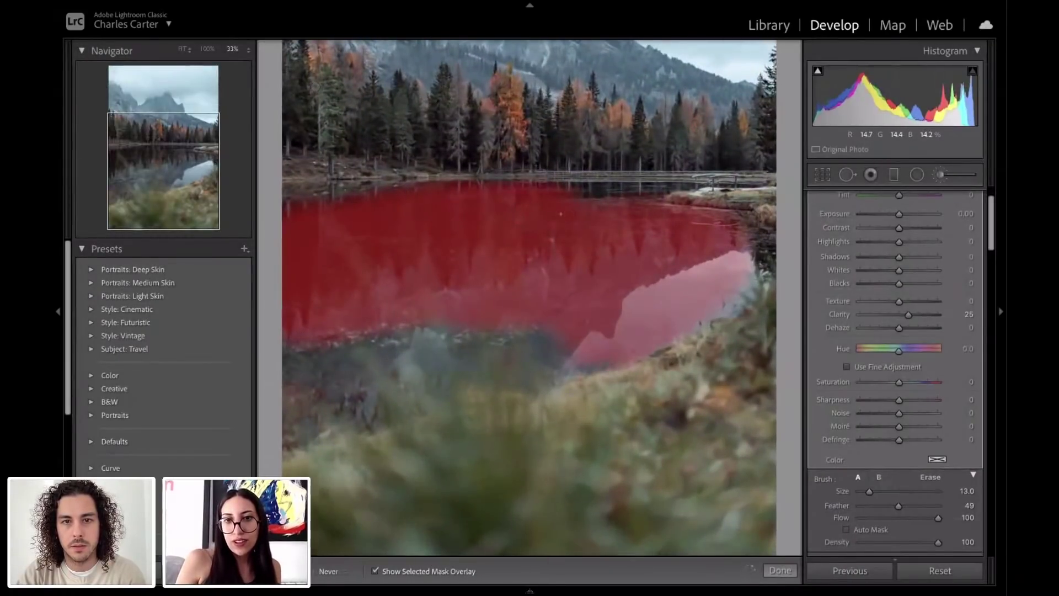
{"action": "key", "text": "h"}
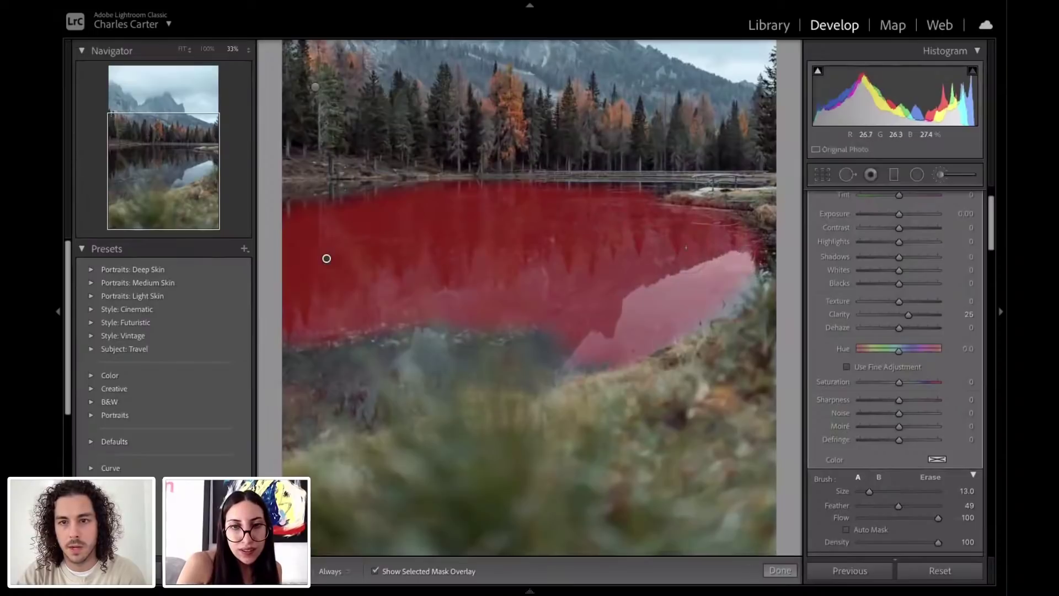
Step: Fill in the lake mask along the far shoreline and the near water down to the foreground grass
{"action": "scroll", "coordinate": [711, 261], "scroll_direction": "up", "scroll_amount": 1}
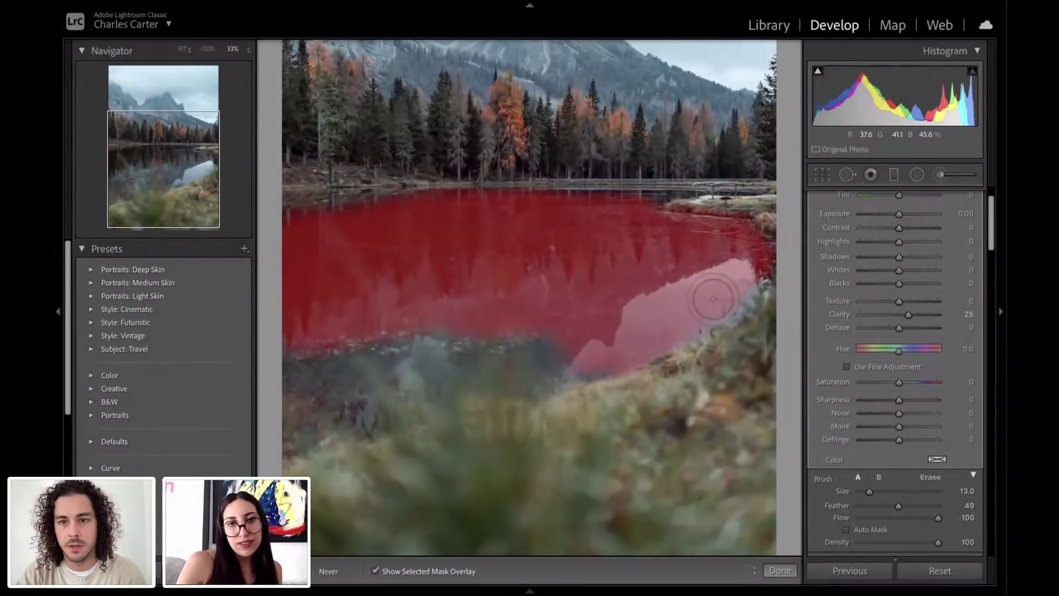
{"action": "key", "text": "h"}
{"action": "left_click_drag", "start_coordinate": [497, 294], "coordinate": [591, 236]}
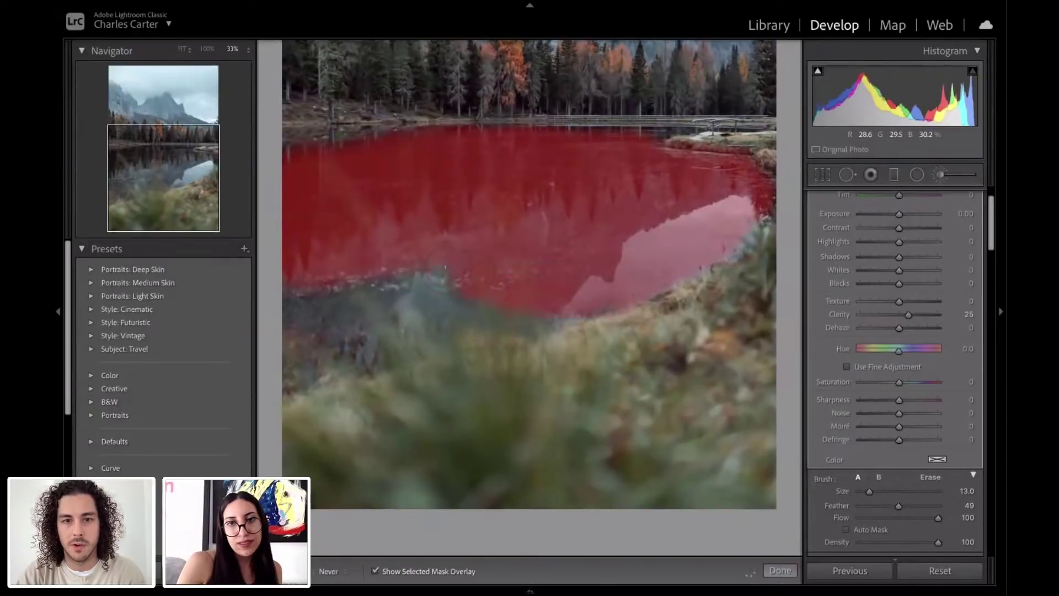
{"action": "left_click_drag", "start_coordinate": [288, 300], "coordinate": [290, 339]}
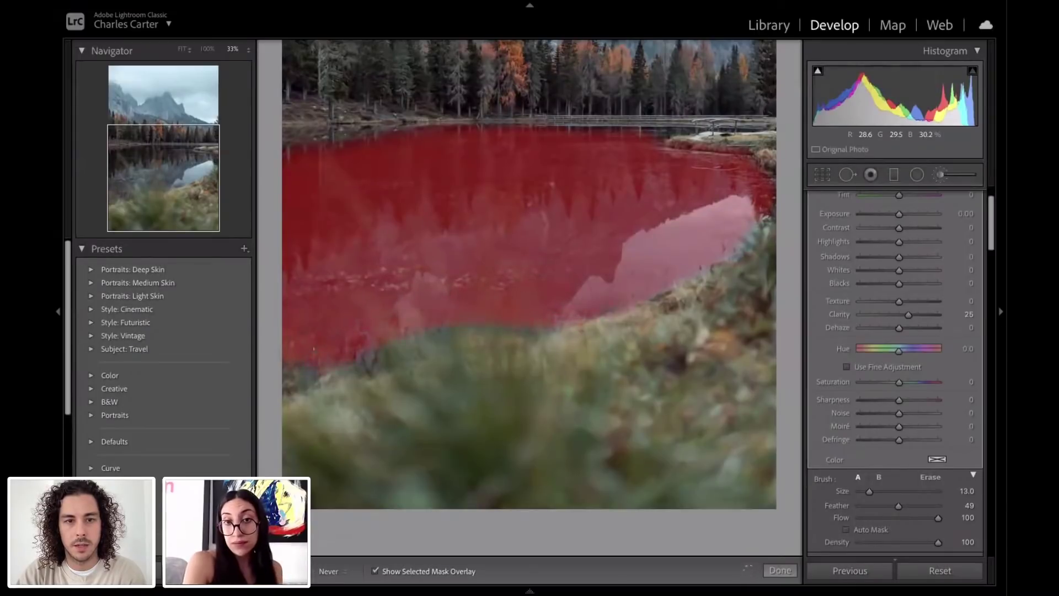
{"action": "key", "text": "h"}
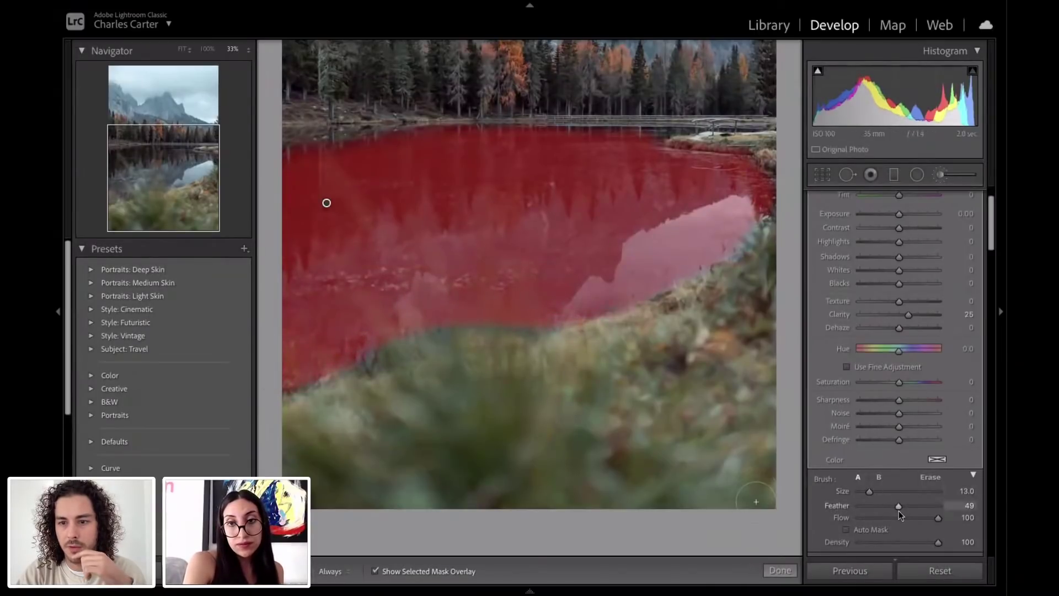
Step: Set the brush Feather to 82 and hide the lake mask overlay
{"action": "left_click_drag", "start_coordinate": [898, 505], "coordinate": [925, 507]}
{"action": "key", "text": "h"}
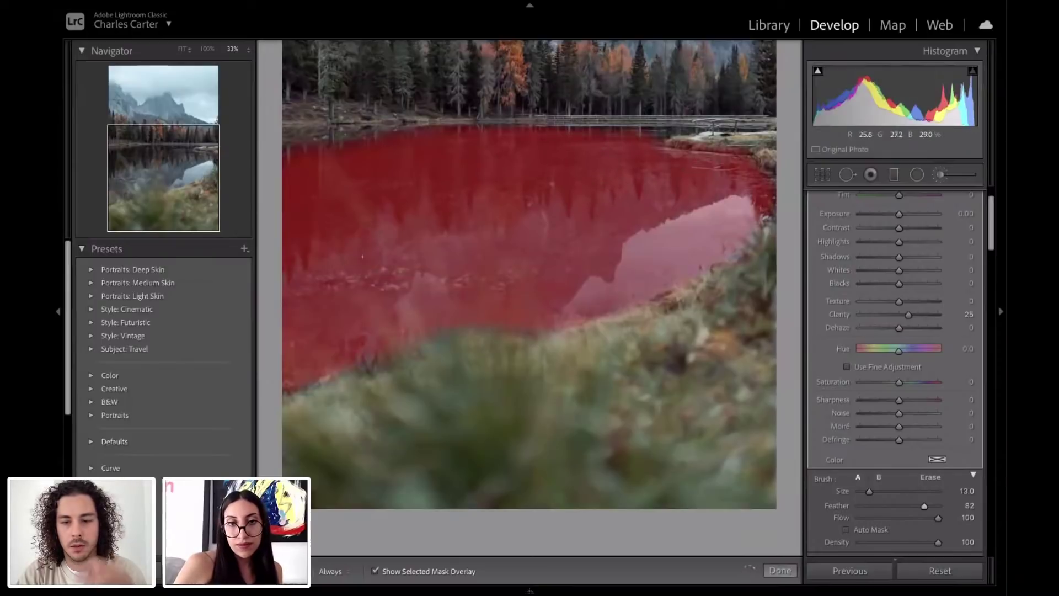
{"action": "key", "text": "h"}
{"action": "key", "text": "o"}
Step: Set the lake mask's Clarity to 41 and Dehaze to 3
{"action": "key", "text": "z"}
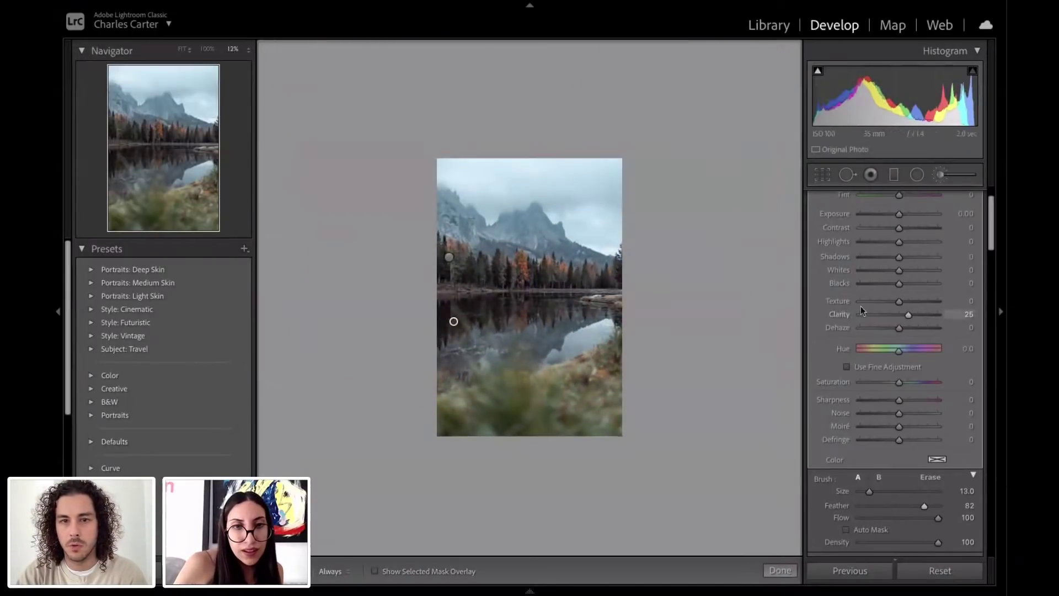
{"action": "key", "text": "z"}
{"action": "scroll", "coordinate": [636, 250], "scroll_direction": "up", "scroll_amount": 1}
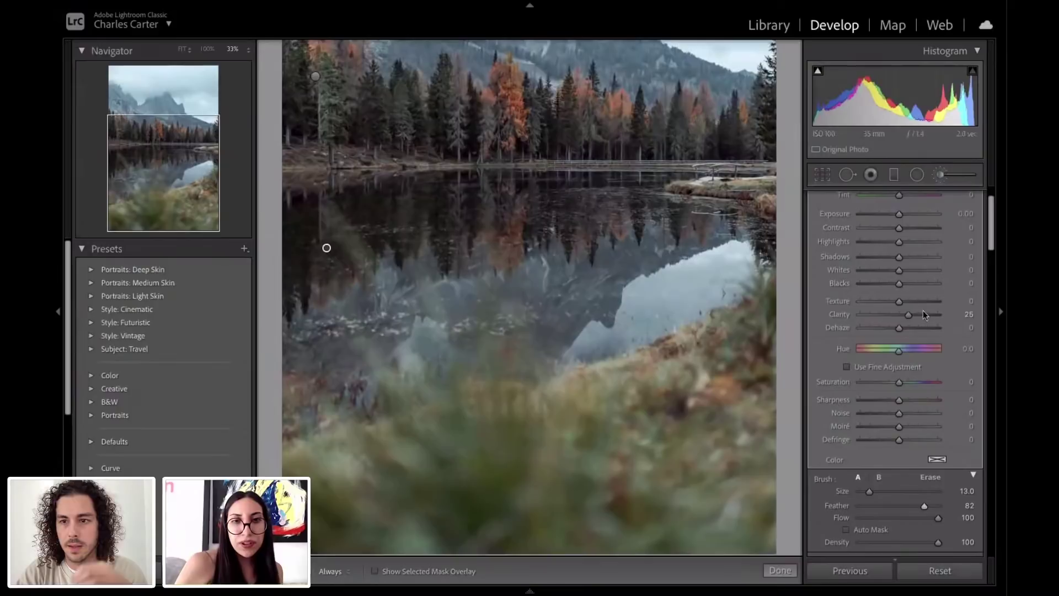
{"action": "mouse_move", "coordinate": [912, 314]}
{"action": "left_mouse_down"}
{"action": "mouse_move", "coordinate": [893, 313]}
{"action": "mouse_move", "coordinate": [921, 317]}
{"action": "left_mouse_up"}
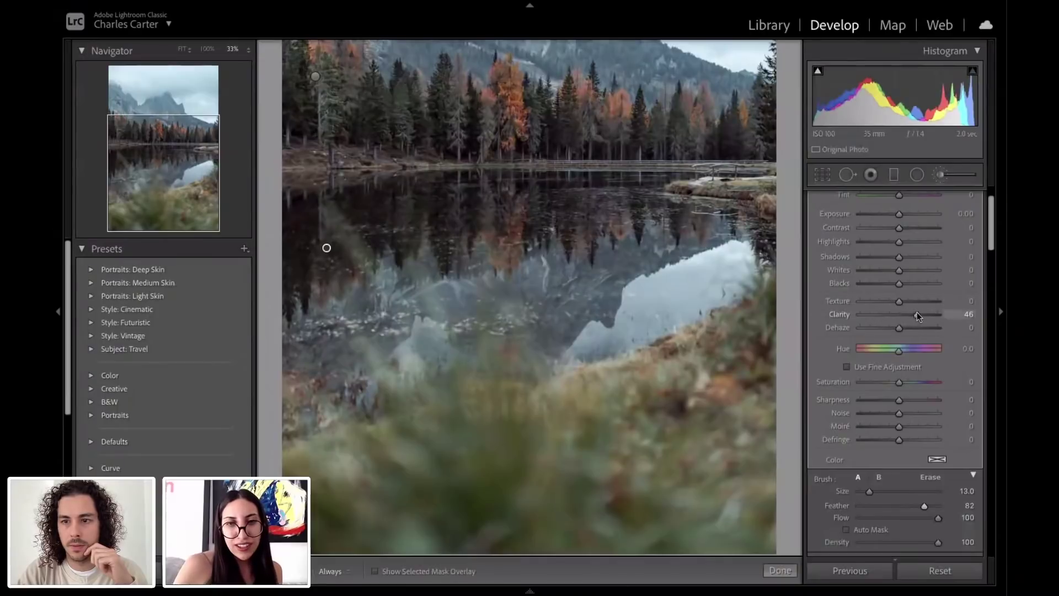
{"action": "left_click_drag", "start_coordinate": [917, 314], "coordinate": [903, 336]}
{"action": "scroll", "coordinate": [892, 286], "scroll_direction": "up", "scroll_amount": 1}
{"action": "scroll", "coordinate": [898, 285], "scroll_direction": "up", "scroll_amount": 1}
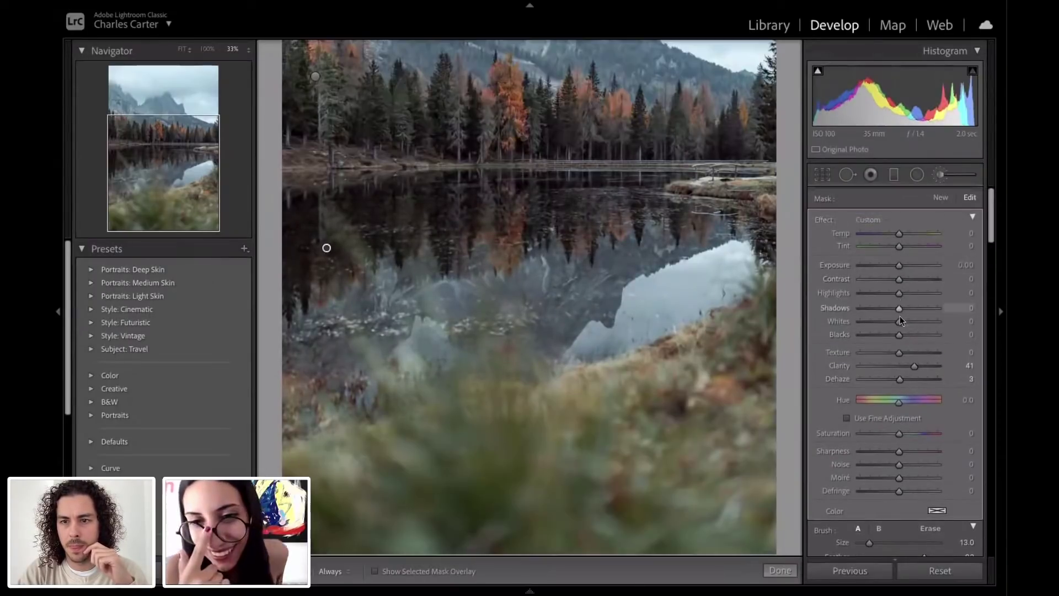
Step: Set the lake mask's Exposure to 0.14 and try lowering its Shadows to -7
{"action": "left_click_drag", "start_coordinate": [910, 292], "coordinate": [900, 267]}
{"action": "key", "text": "super+minus"}
{"action": "key", "text": "super+minus"}
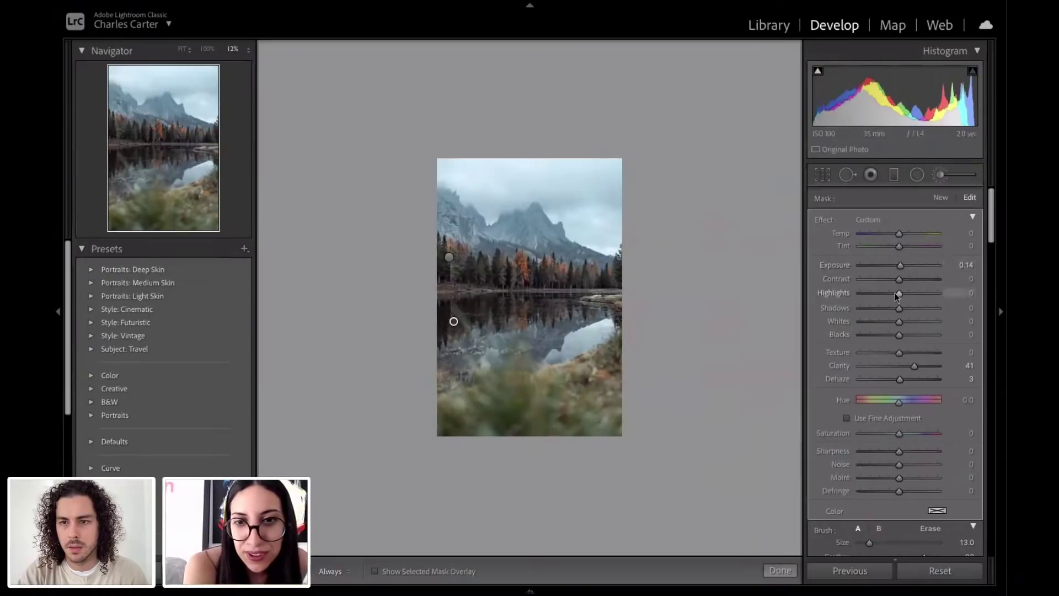
{"action": "mouse_move", "coordinate": [899, 307]}
{"action": "left_mouse_down"}
{"action": "mouse_move", "coordinate": [874, 308]}
{"action": "mouse_move", "coordinate": [896, 312]}
{"action": "left_mouse_up"}
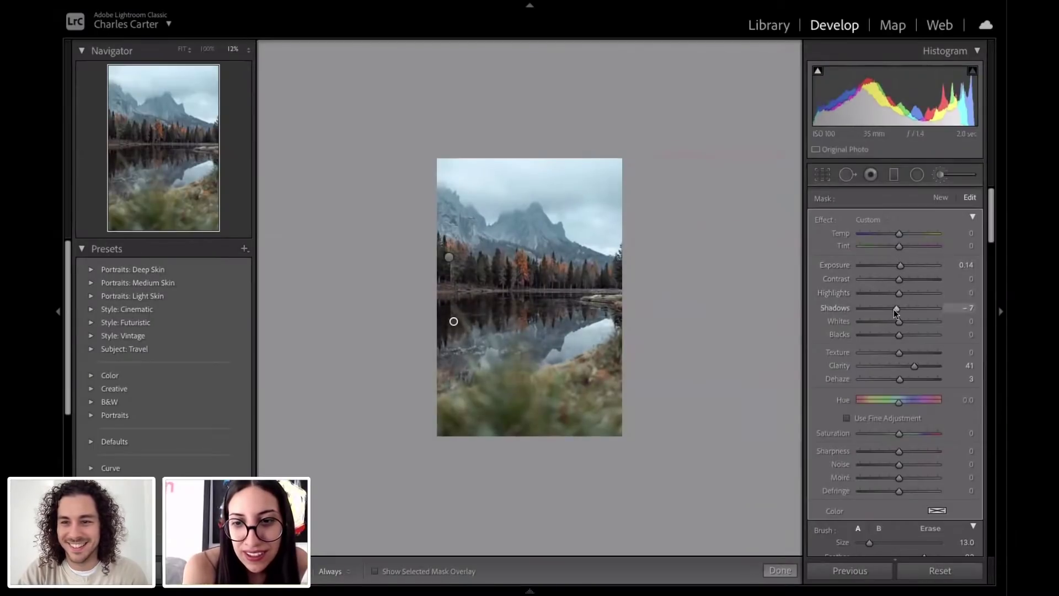
Step: Toggle the brush adjustments off and on to compare the photo with and without the masks
{"action": "scroll", "coordinate": [862, 394], "scroll_direction": "down", "scroll_amount": 5}
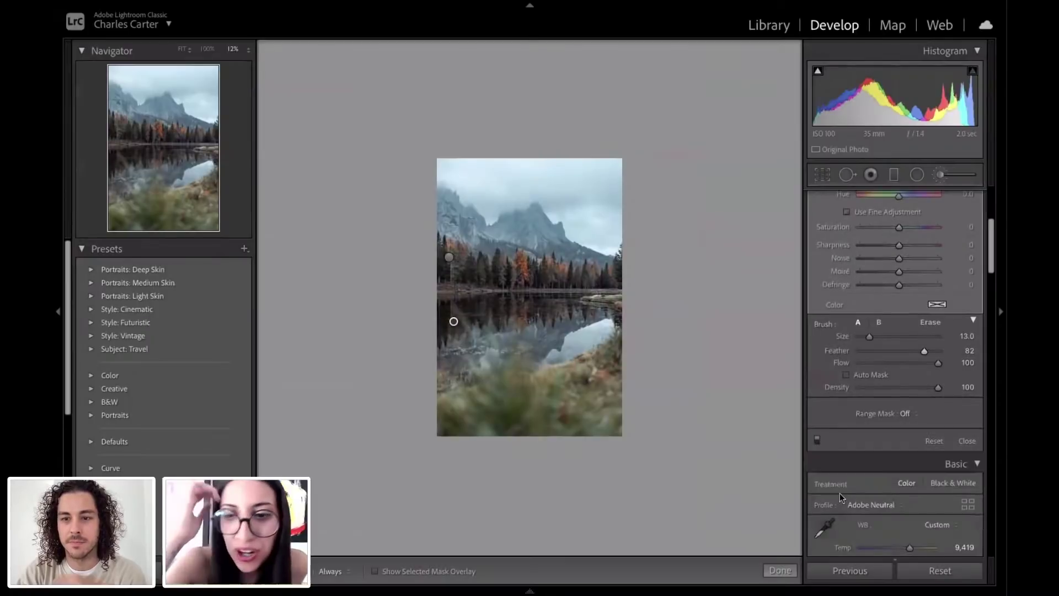
{"action": "left_click", "coordinate": [817, 439]}
{"action": "left_click", "coordinate": [817, 439]}
{"action": "left_click", "coordinate": [817, 439]}
{"action": "left_click", "coordinate": [817, 439]}
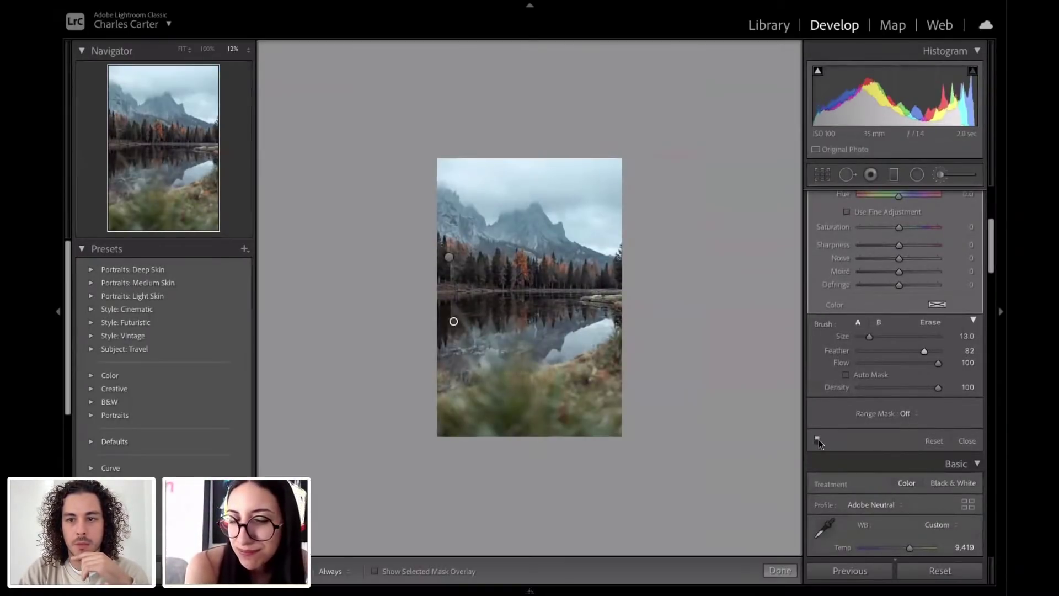
Step: Set the lake mask's Range Mask to Color and check the water at closer zoom
{"action": "left_click", "coordinate": [903, 414]}
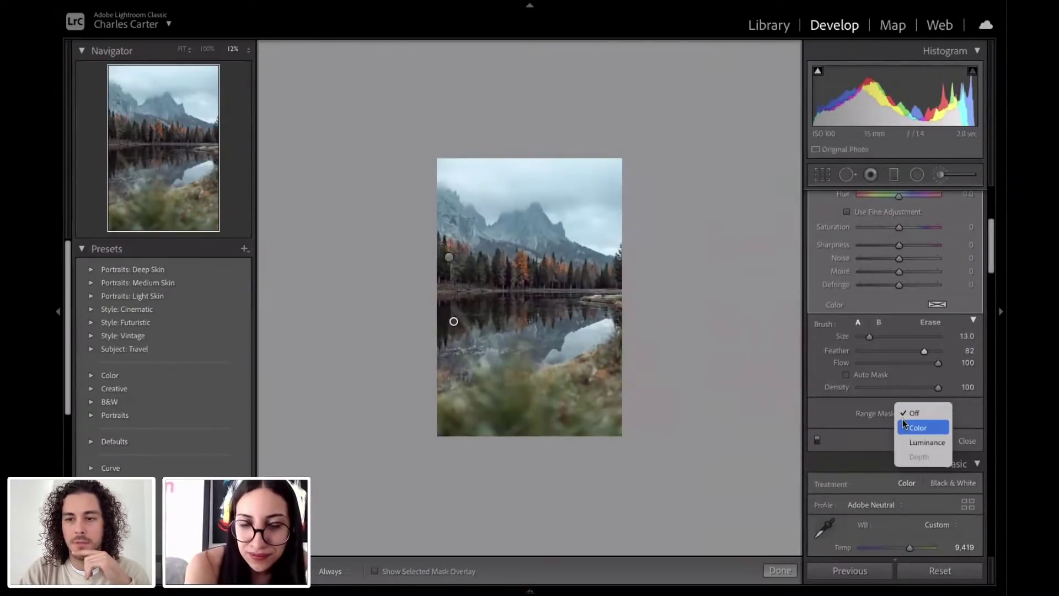
{"action": "left_click", "coordinate": [917, 428]}
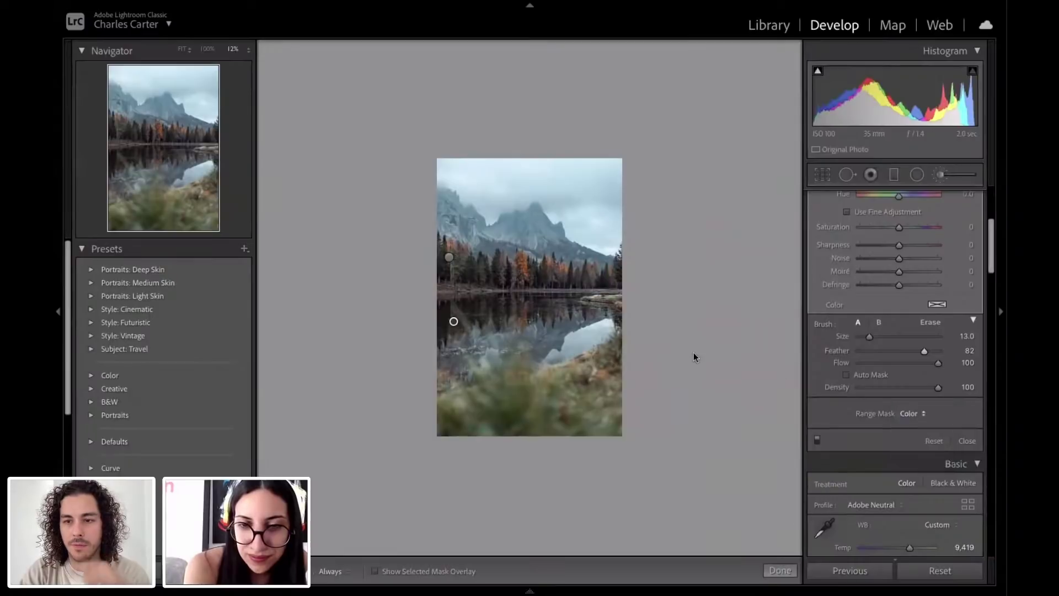
{"action": "key", "text": "z"}
{"action": "key", "text": "super+equal"}
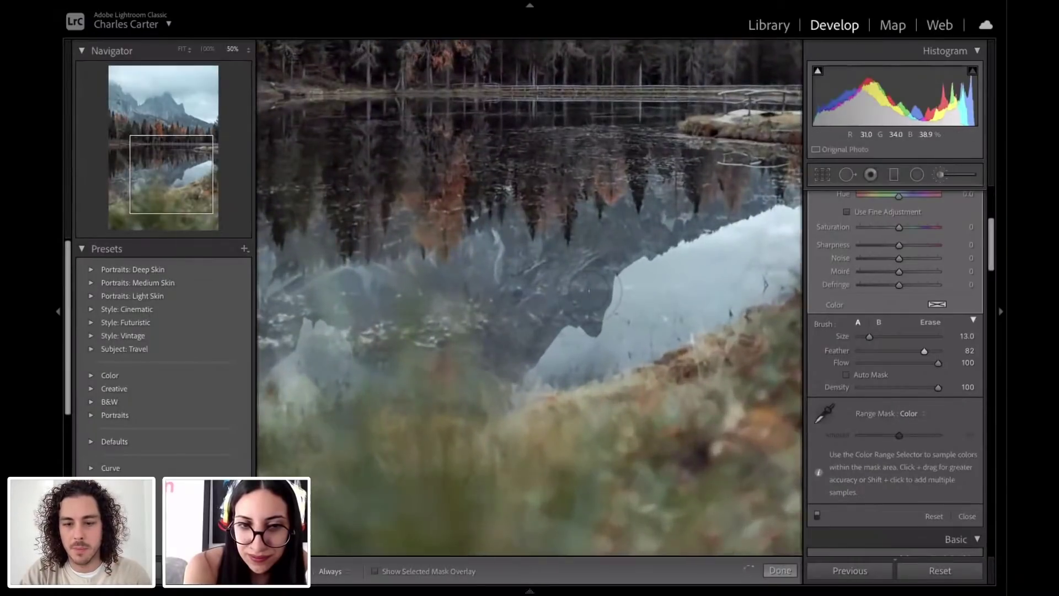
{"action": "key", "text": "super+minus"}
{"action": "key", "text": "super+minus"}
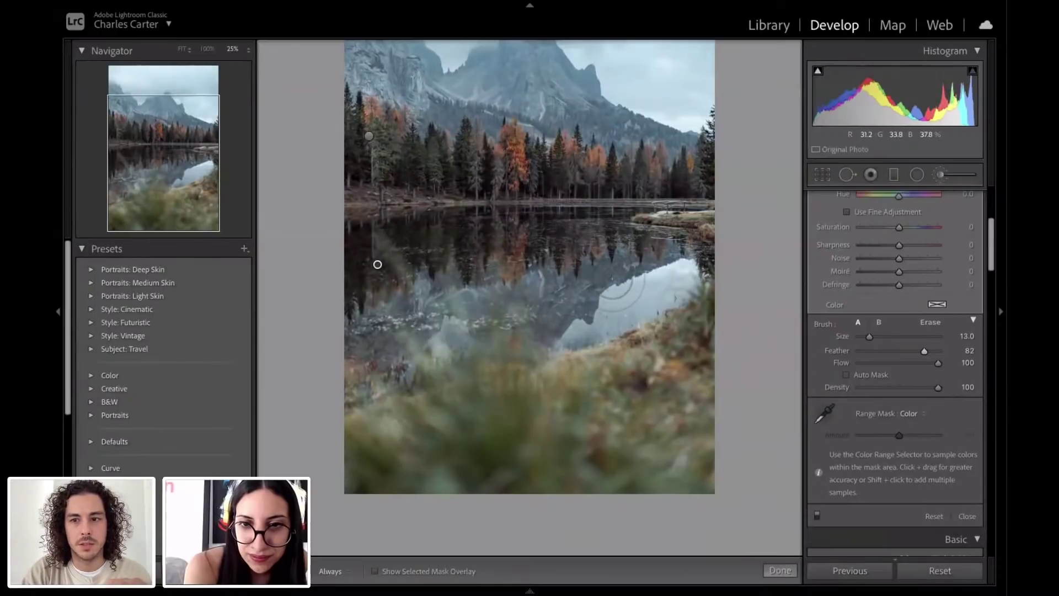
{"action": "left_click", "coordinate": [915, 414]}
{"action": "left_click", "coordinate": [852, 431]}
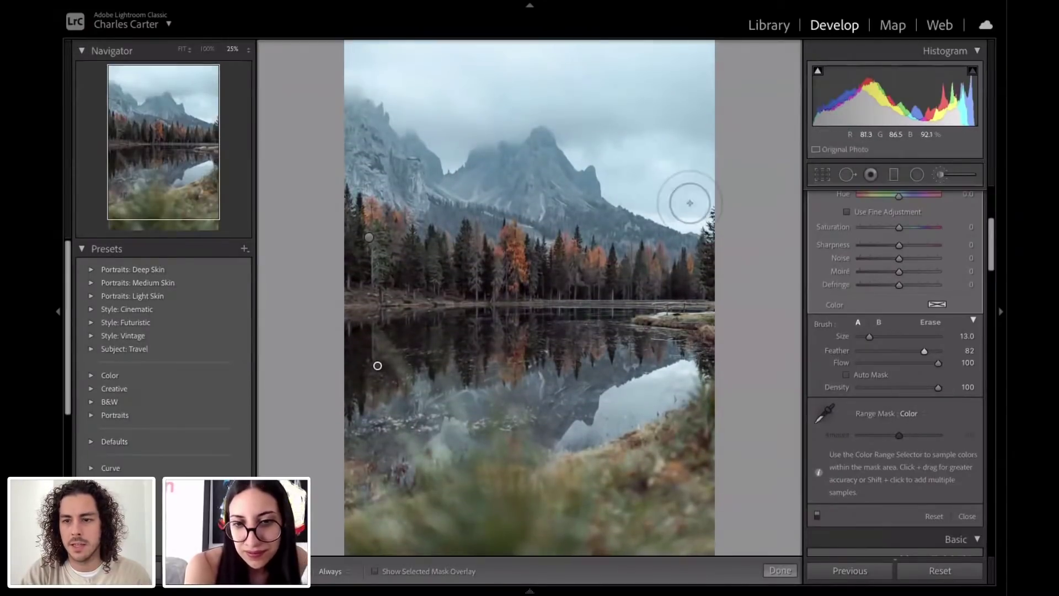
Step: Start a new brush mask with a dab on the central mountain and show its overlay
{"action": "scroll", "coordinate": [902, 274], "scroll_direction": "up", "scroll_amount": 3}
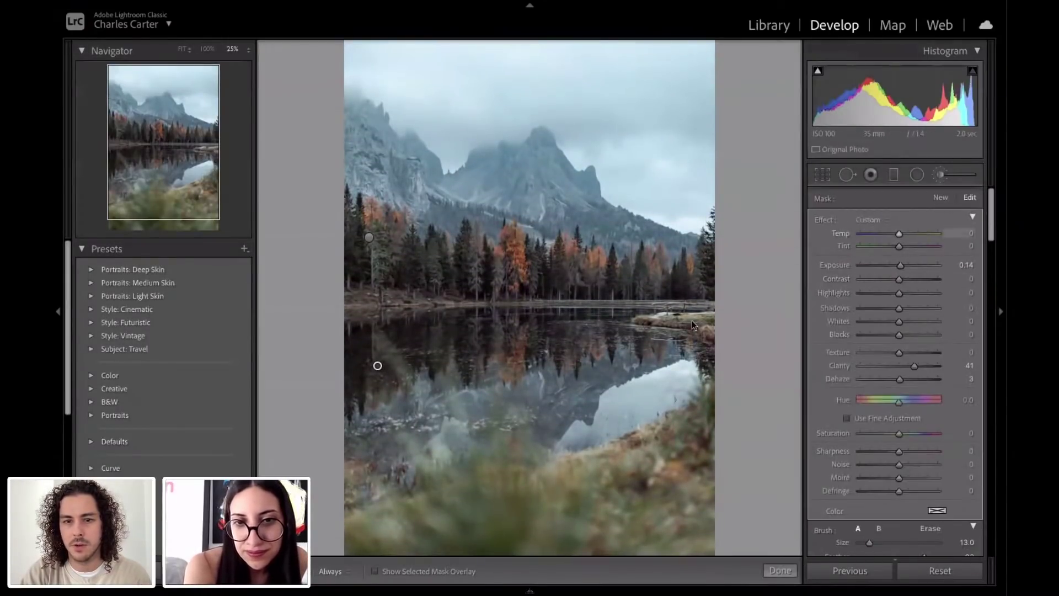
{"action": "left_click", "coordinate": [940, 198]}
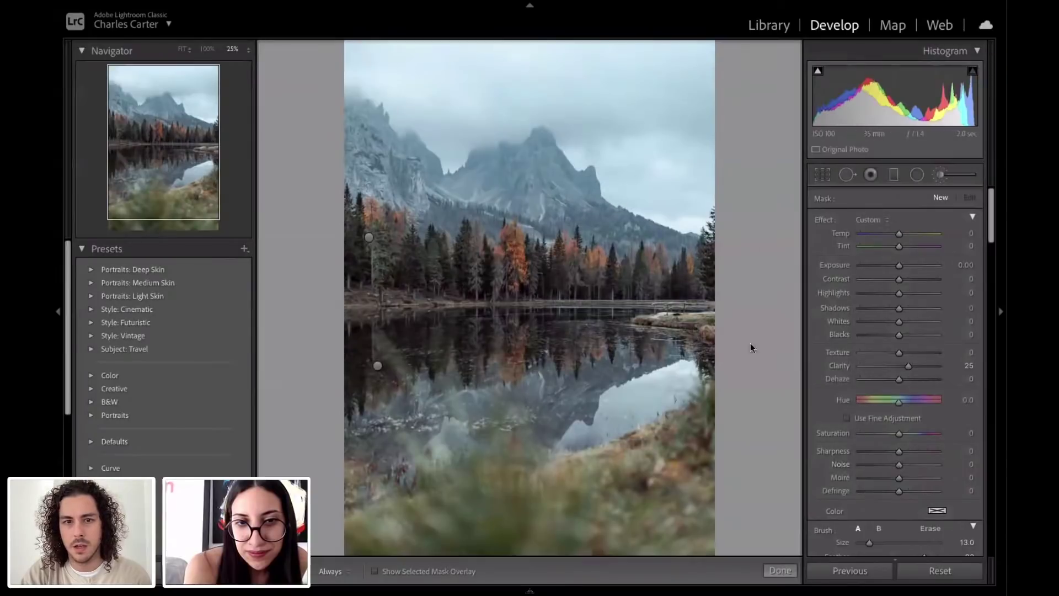
{"action": "scroll", "coordinate": [915, 438], "scroll_direction": "down", "scroll_amount": 5}
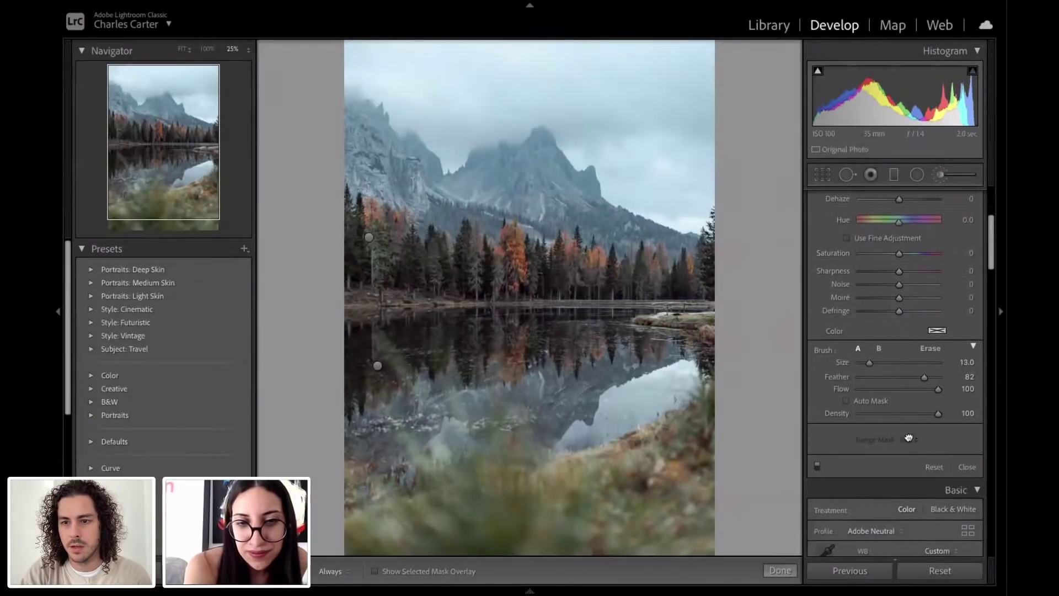
{"action": "scroll", "coordinate": [898, 408], "scroll_direction": "up", "scroll_amount": 5}
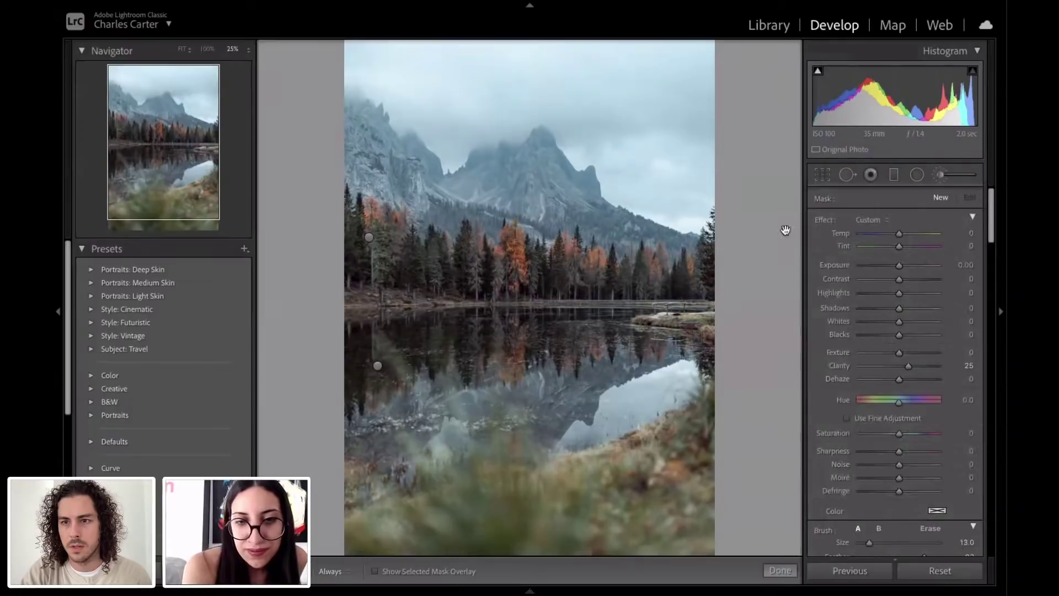
{"action": "left_click", "coordinate": [526, 185]}
{"action": "key", "text": "o"}
{"action": "scroll", "coordinate": [842, 416], "scroll_direction": "down", "scroll_amount": 2}
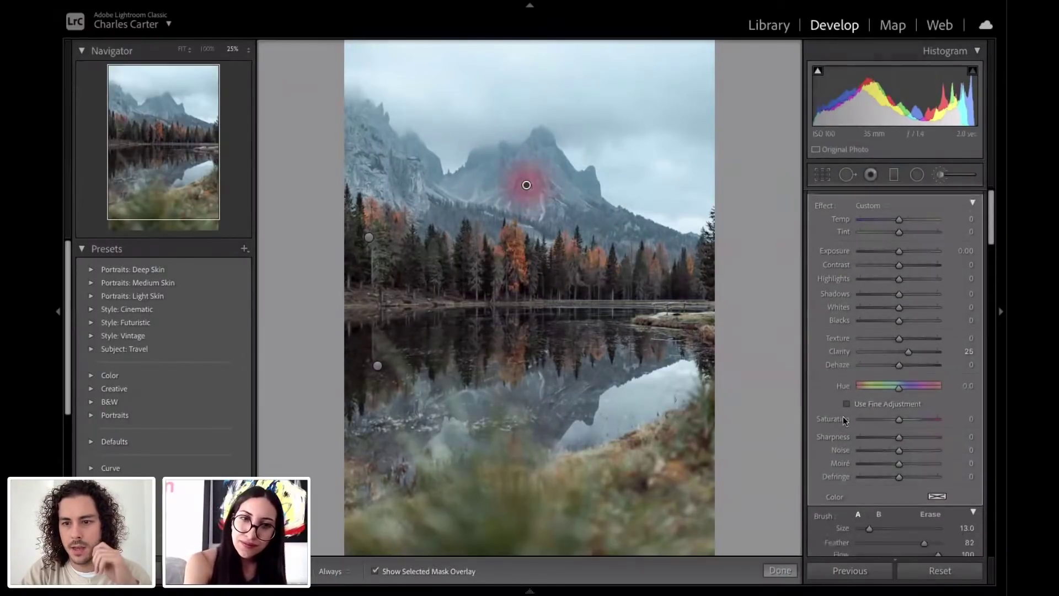
Step: Set the mountain mask's Range Mask to Color and paint across the mountain range above the trees
{"action": "scroll", "coordinate": [856, 425], "scroll_direction": "down", "scroll_amount": 5}
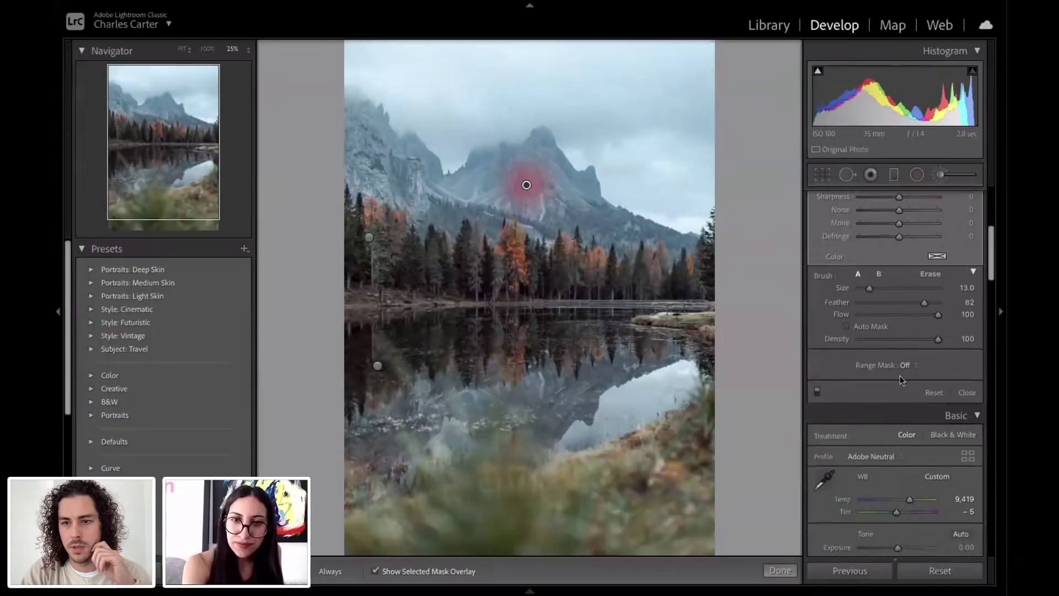
{"action": "left_click", "coordinate": [904, 366]}
{"action": "left_click", "coordinate": [917, 376]}
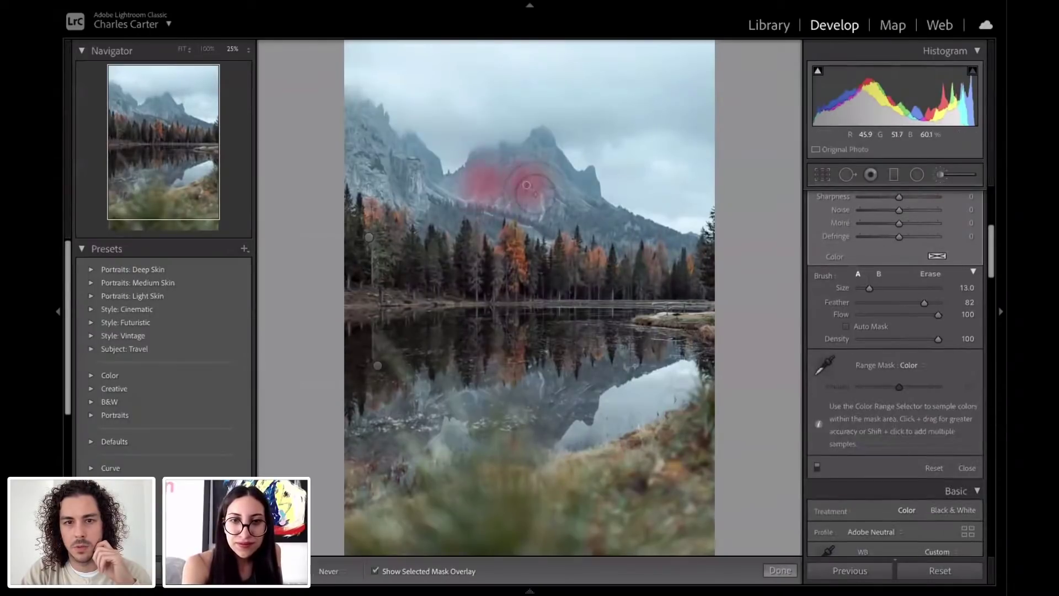
{"action": "mouse_move", "coordinate": [527, 184]}
{"action": "left_mouse_down"}
{"action": "mouse_move", "coordinate": [552, 174]}
{"action": "mouse_move", "coordinate": [544, 168]}
{"action": "mouse_move", "coordinate": [567, 209]}
{"action": "mouse_move", "coordinate": [599, 226]}
{"action": "mouse_move", "coordinate": [512, 196]}
{"action": "mouse_move", "coordinate": [453, 196]}
{"action": "mouse_move", "coordinate": [340, 128]}
{"action": "mouse_move", "coordinate": [360, 117]}
{"action": "mouse_move", "coordinate": [366, 138]}
{"action": "mouse_move", "coordinate": [411, 176]}
{"action": "mouse_move", "coordinate": [466, 189]}
{"action": "mouse_move", "coordinate": [522, 164]}
{"action": "mouse_move", "coordinate": [634, 215]}
{"action": "left_mouse_up"}
{"action": "key", "text": "h"}
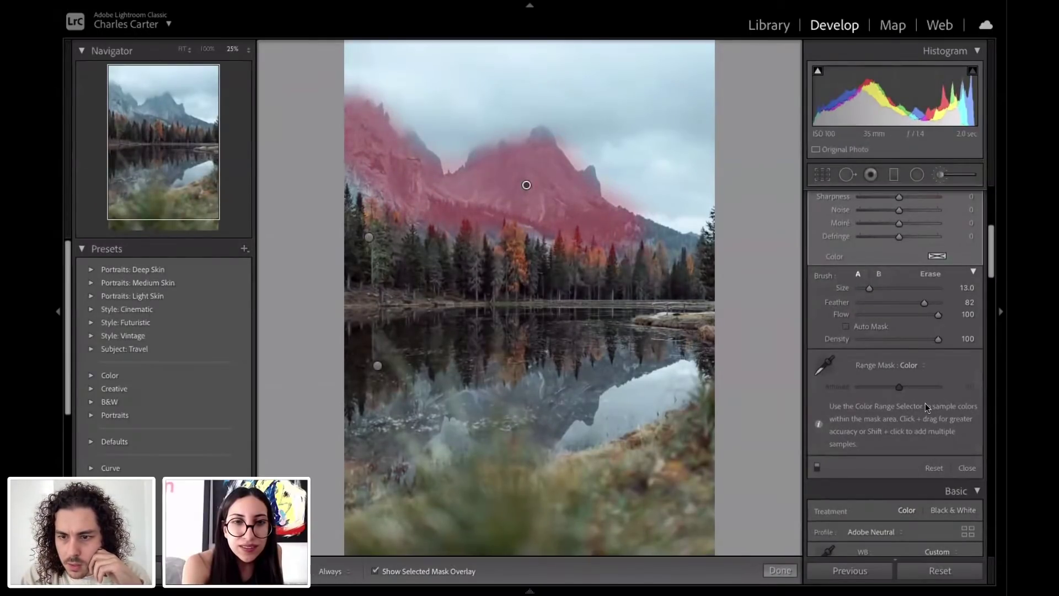
Step: Sample the central mountain's rock colour for the mountain mask's colour range and set the range Amount to 34
{"action": "left_click", "coordinate": [837, 365]}
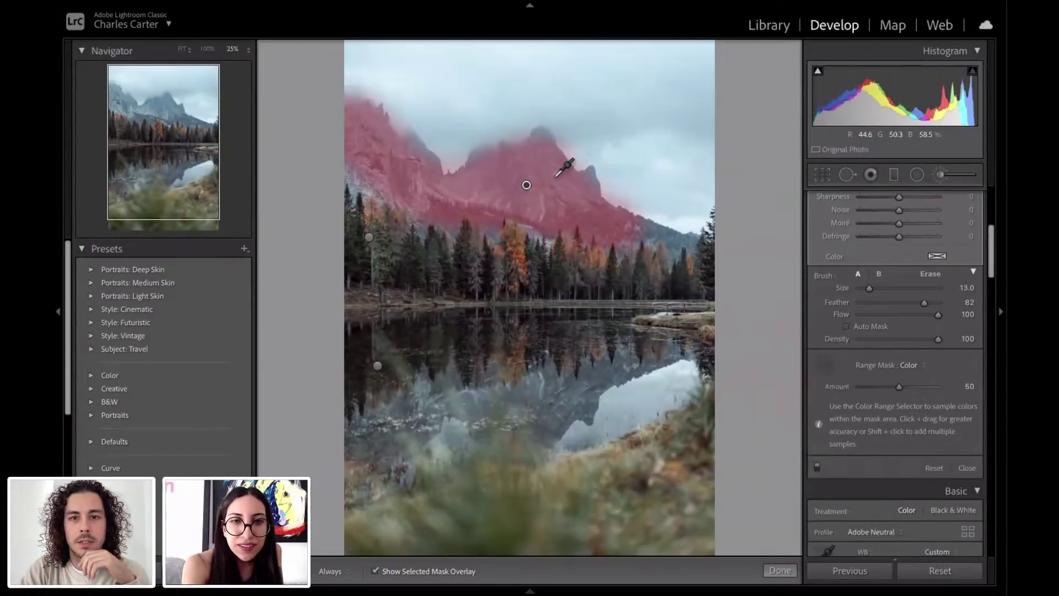
{"action": "left_click", "coordinate": [555, 177]}
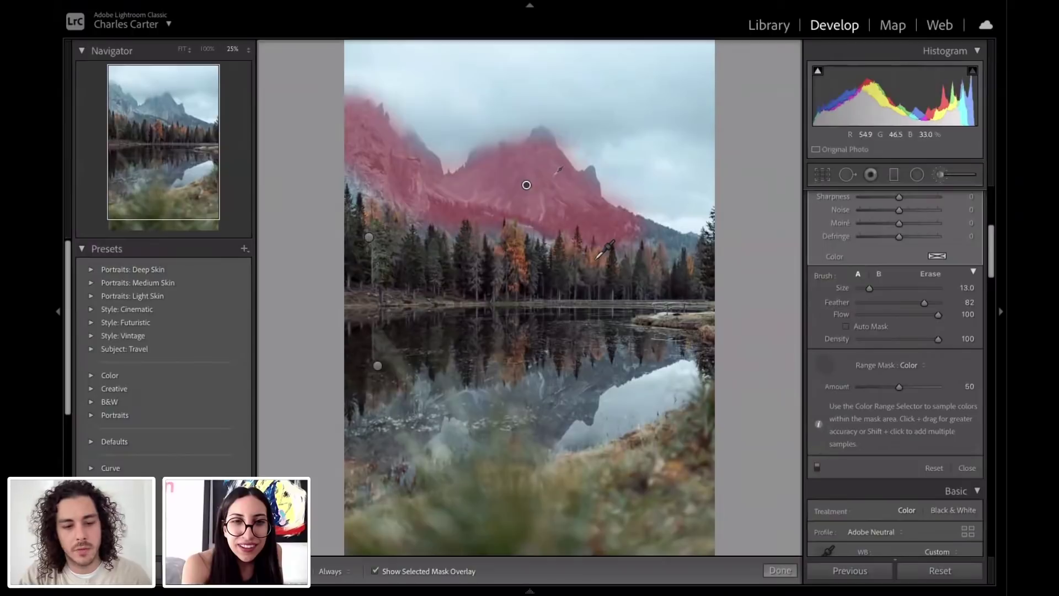
{"action": "key", "text": "ctrl+z"}
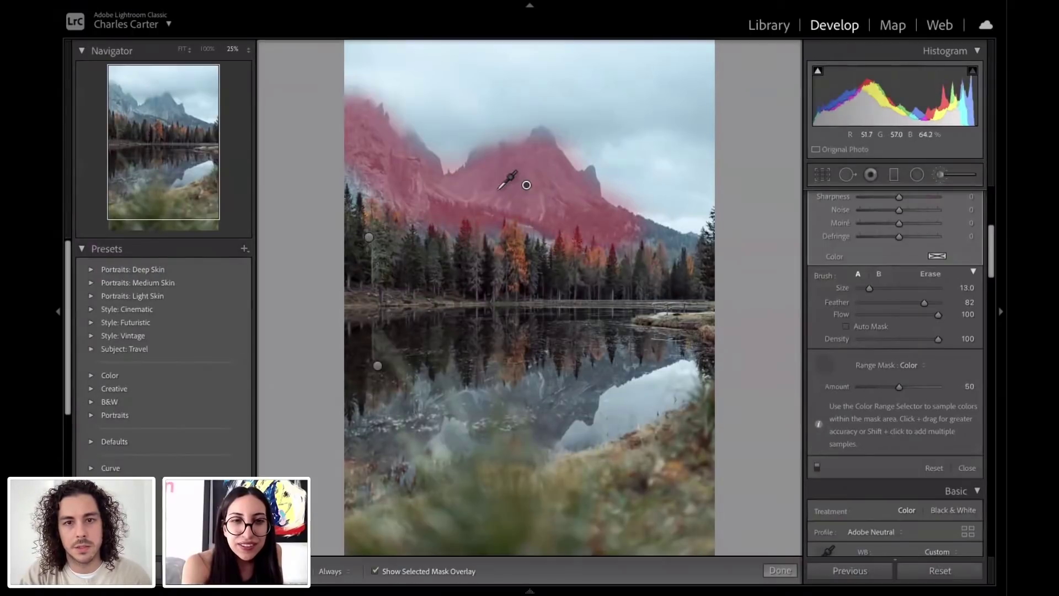
{"action": "left_click", "coordinate": [513, 178]}
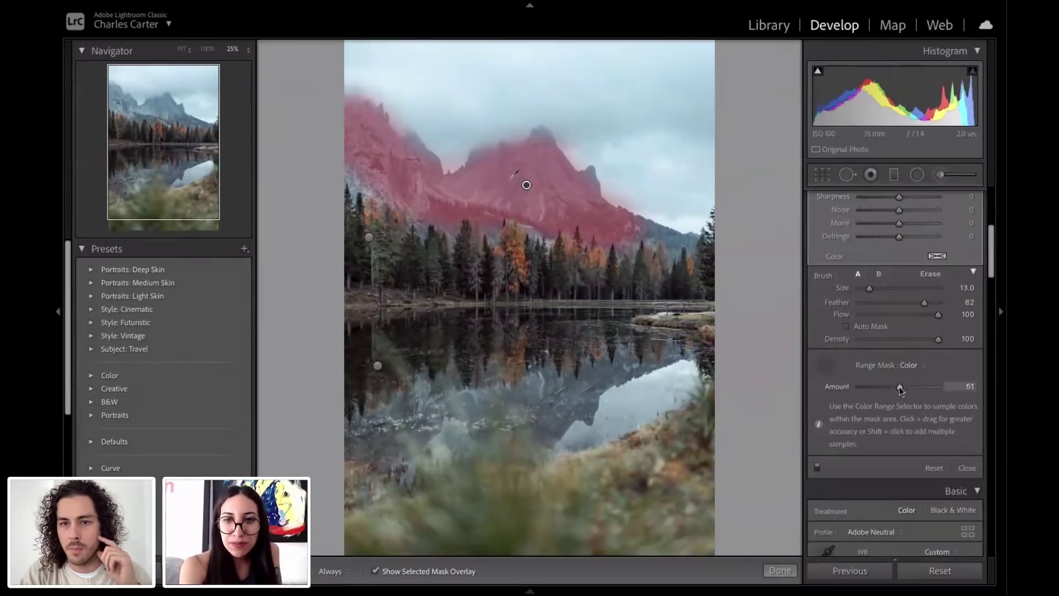
{"action": "mouse_move", "coordinate": [899, 386]}
{"action": "left_mouse_down"}
{"action": "mouse_move", "coordinate": [926, 389]}
{"action": "mouse_move", "coordinate": [830, 384]}
{"action": "mouse_move", "coordinate": [885, 388]}
{"action": "left_mouse_up"}
{"action": "left_click", "coordinate": [826, 365]}
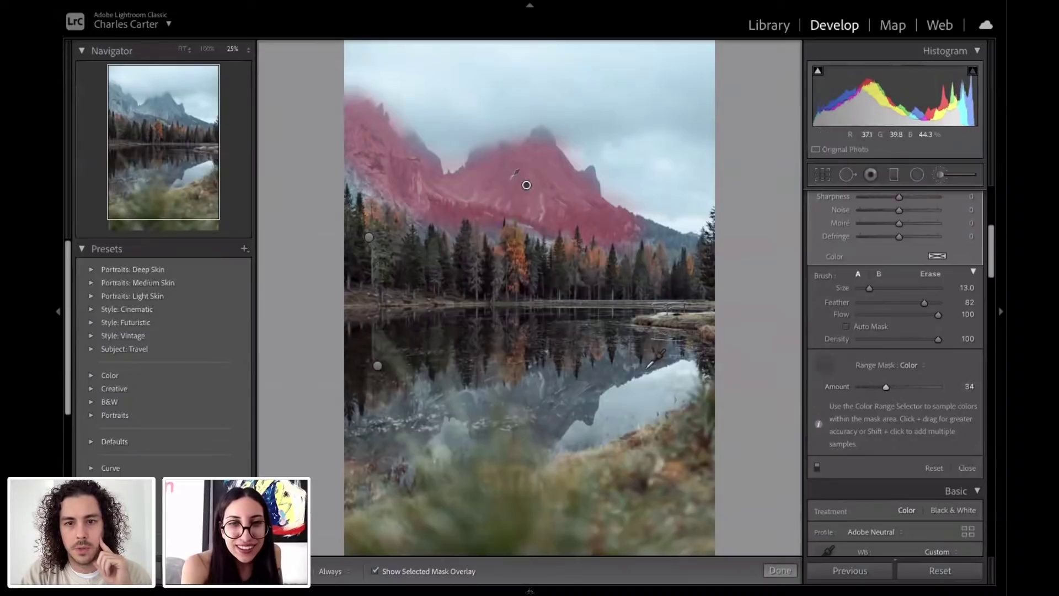
{"action": "scroll", "coordinate": [907, 358], "scroll_direction": "up", "scroll_amount": 5}
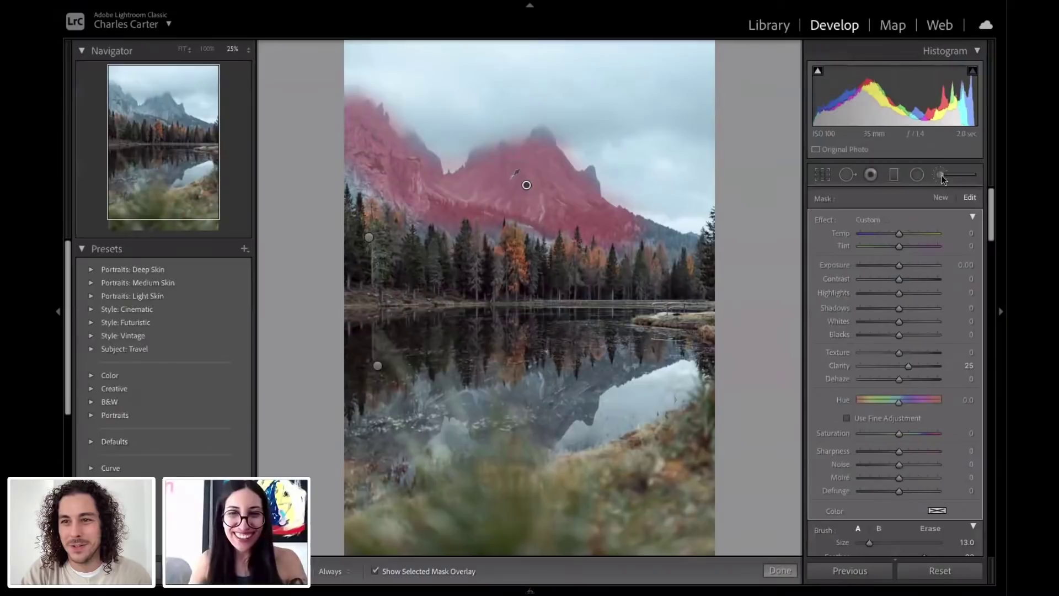
{"action": "scroll", "coordinate": [875, 398], "scroll_direction": "down", "scroll_amount": 5}
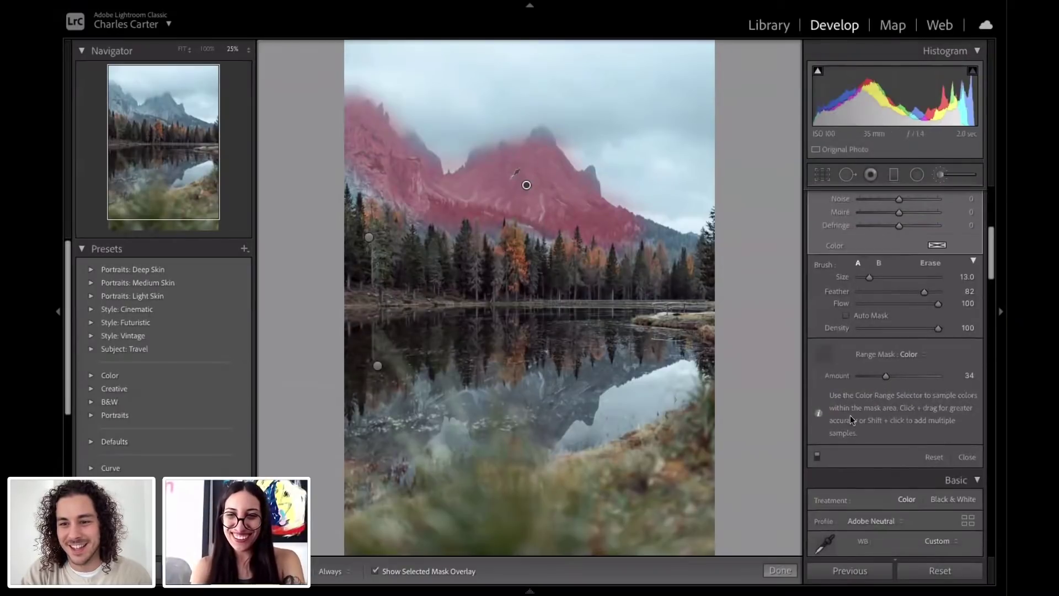
{"action": "left_click", "coordinate": [825, 354]}
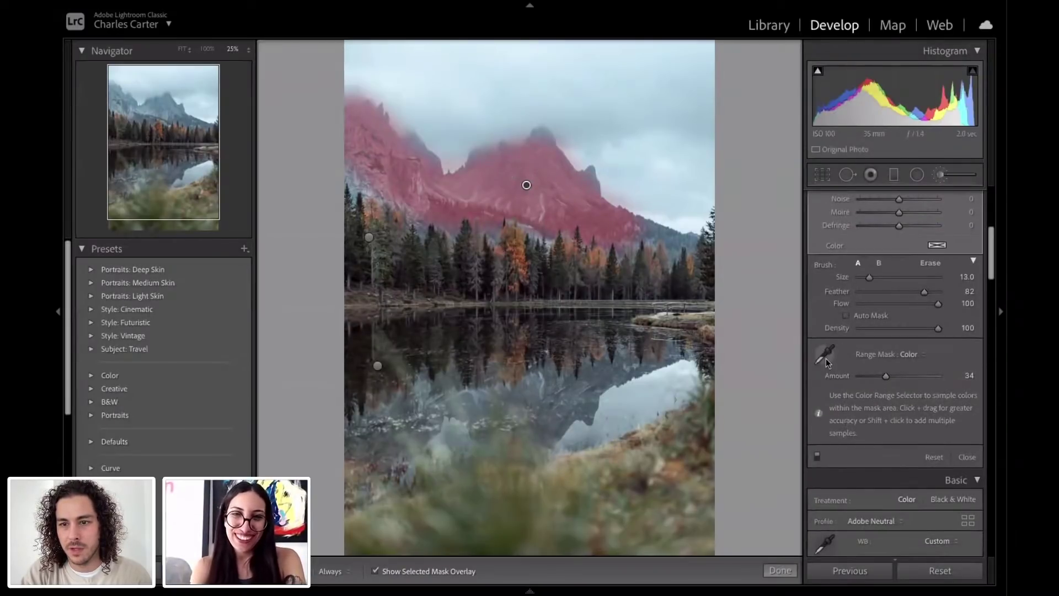
Step: Extend the mountain mask with the brush over the lower ridge sloping down to the far-right trees
{"action": "key", "text": "h"}
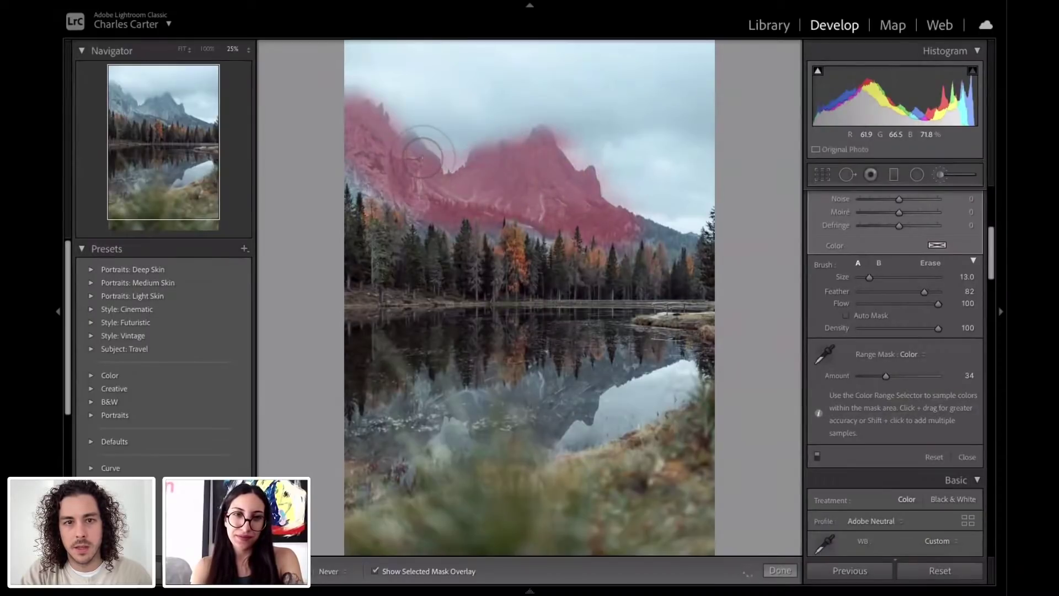
{"action": "key", "text": "h"}
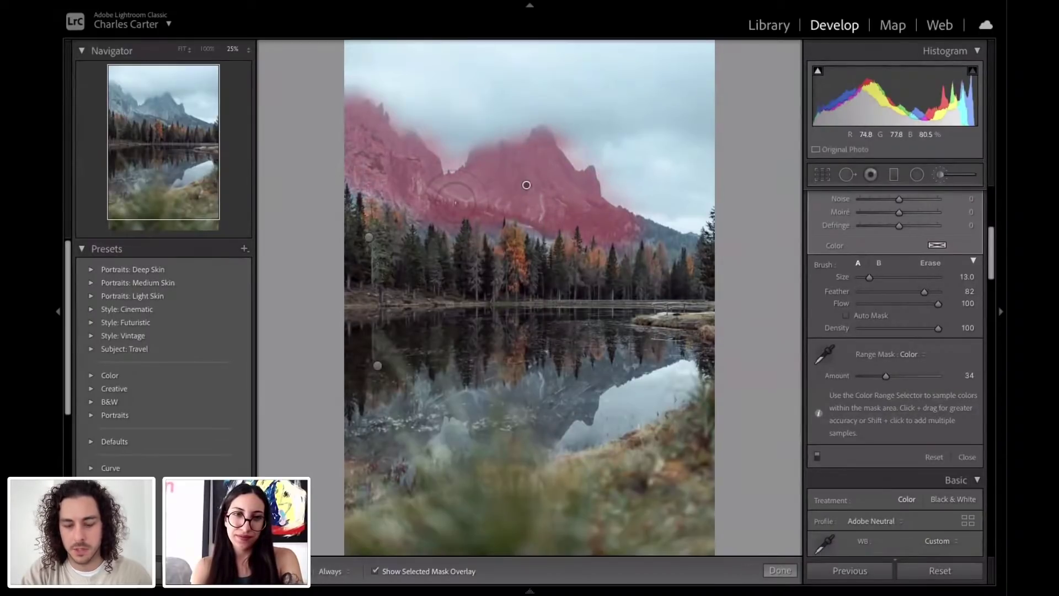
{"action": "key", "text": "h"}
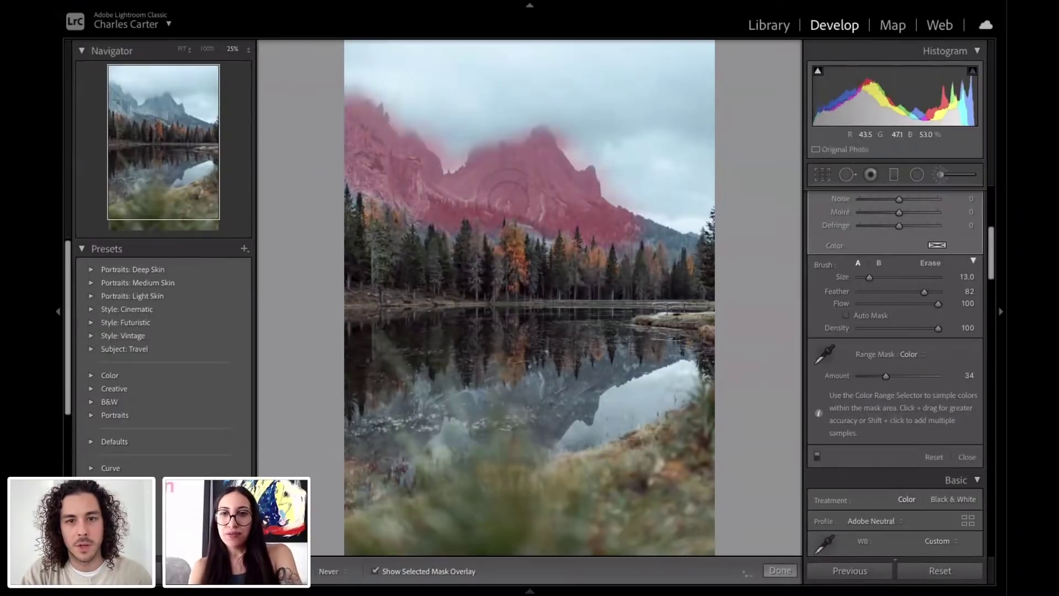
{"action": "mouse_move", "coordinate": [628, 207]}
{"action": "left_mouse_down"}
{"action": "mouse_move", "coordinate": [688, 234]}
{"action": "mouse_move", "coordinate": [634, 212]}
{"action": "left_mouse_up"}
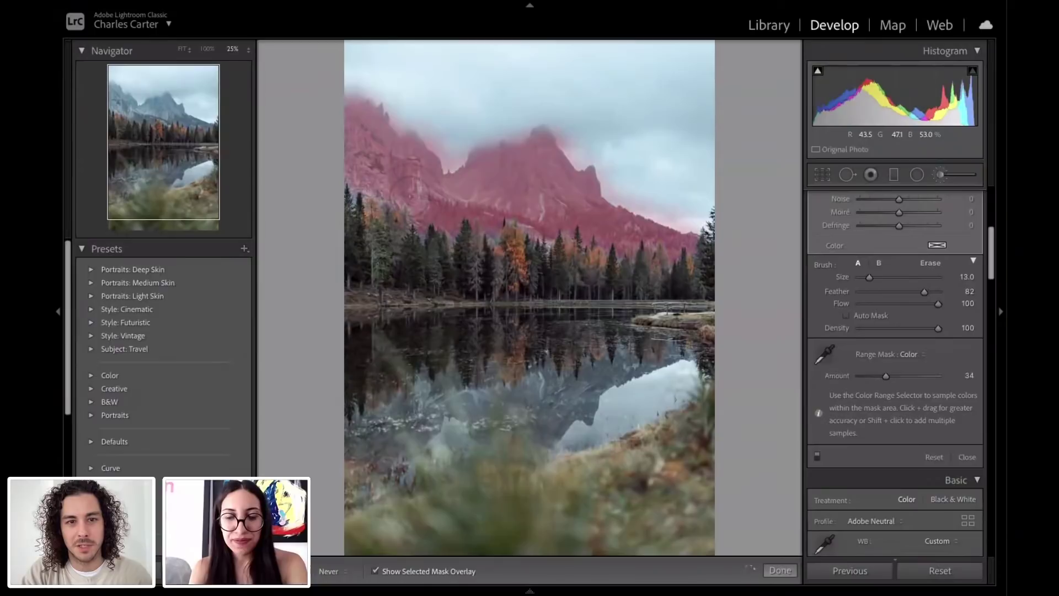
{"action": "key", "text": "h"}
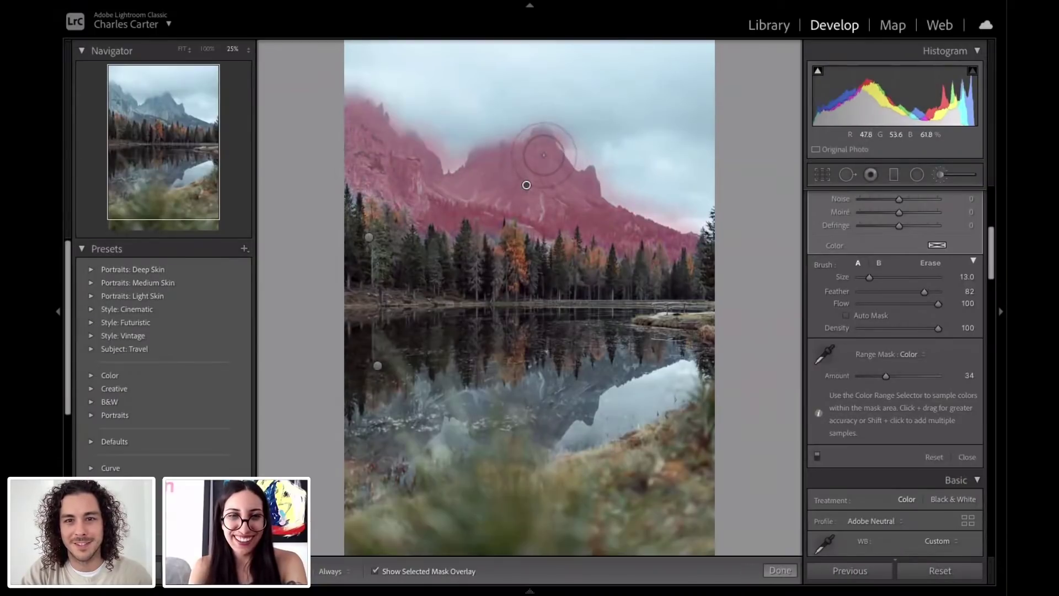
{"action": "key", "text": "h"}
Step: Switch the mountain mask brush to erasing and reduce the eraser size to 9.0
{"action": "key", "text": "alt"}
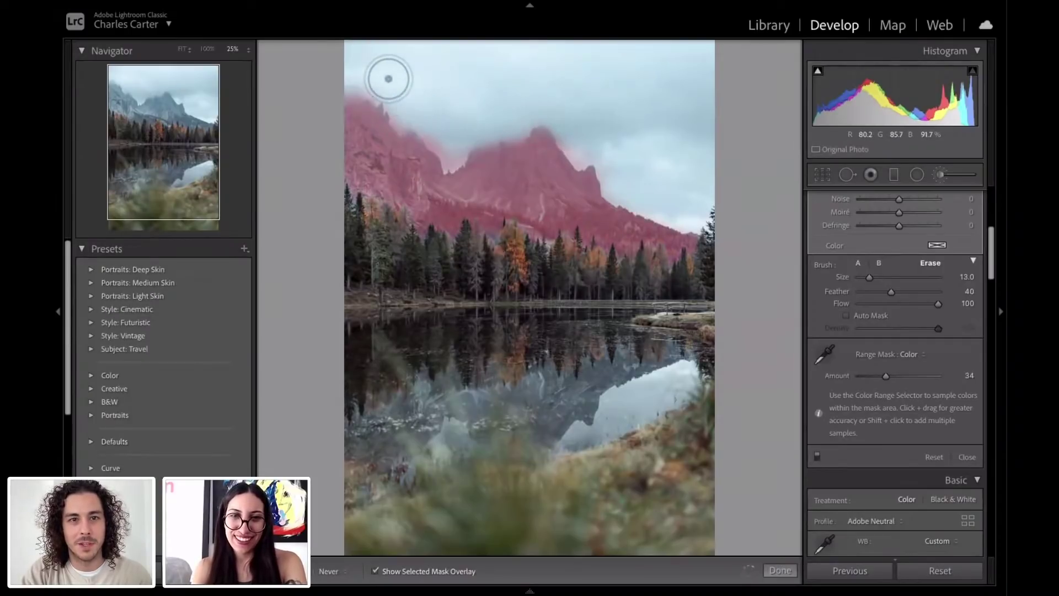
{"action": "key", "text": "h"}
{"action": "key", "text": "bracketleft"}
{"action": "key", "text": "bracketleft"}
{"action": "key", "text": "bracketleft"}
{"action": "key", "text": "bracketleft"}
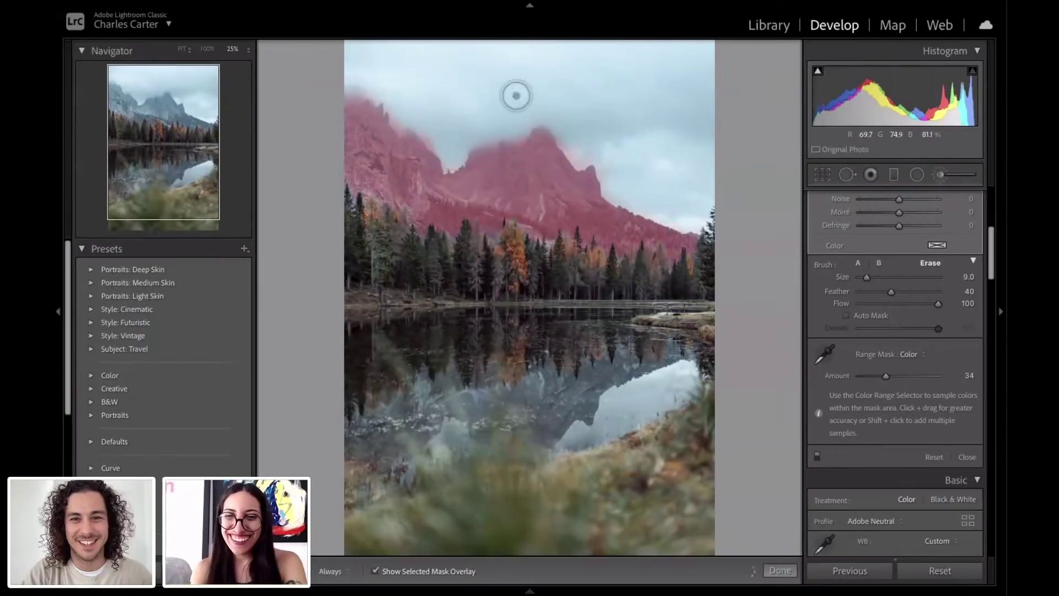
Step: Set the mountain mask's colour range Amount to 31 and add colour samples from the central peak and left mountain
{"action": "key", "text": "o"}
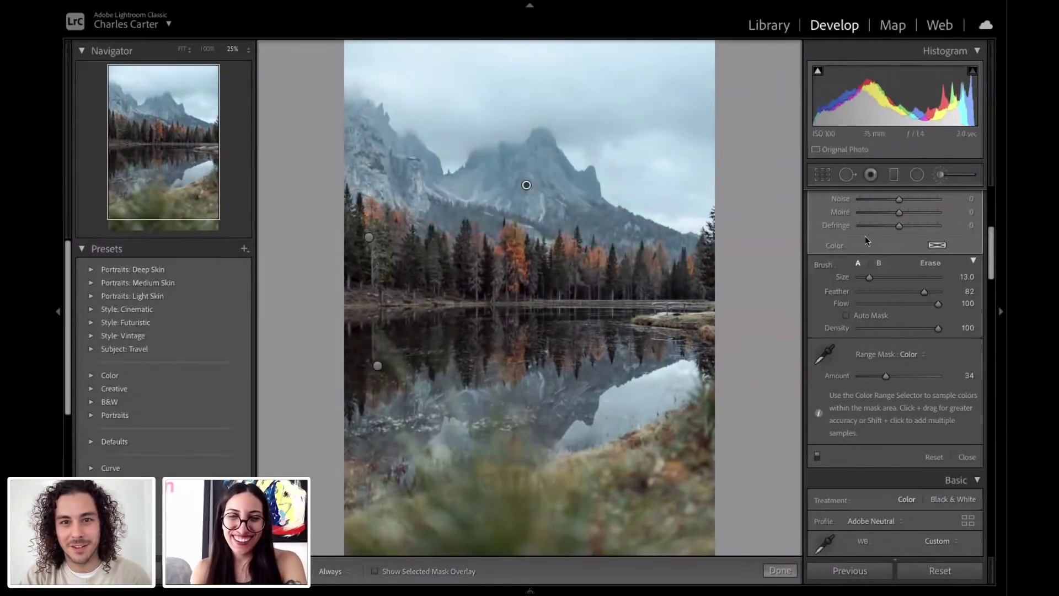
{"action": "key", "text": "o"}
{"action": "mouse_move", "coordinate": [883, 374]}
{"action": "left_mouse_down"}
{"action": "mouse_move", "coordinate": [912, 379]}
{"action": "mouse_move", "coordinate": [882, 385]}
{"action": "left_mouse_up"}
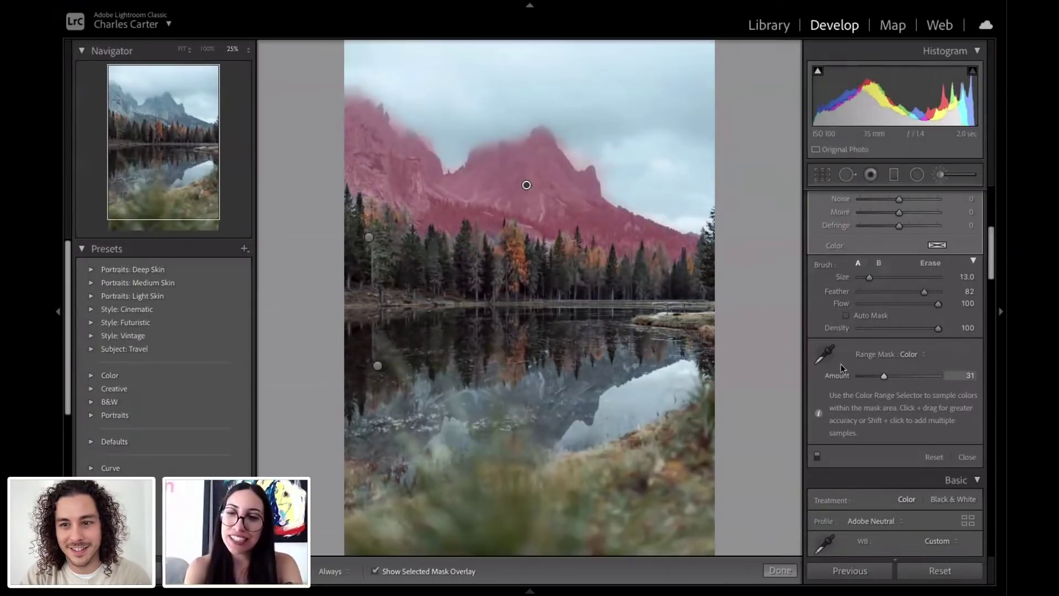
{"action": "left_click", "coordinate": [826, 354]}
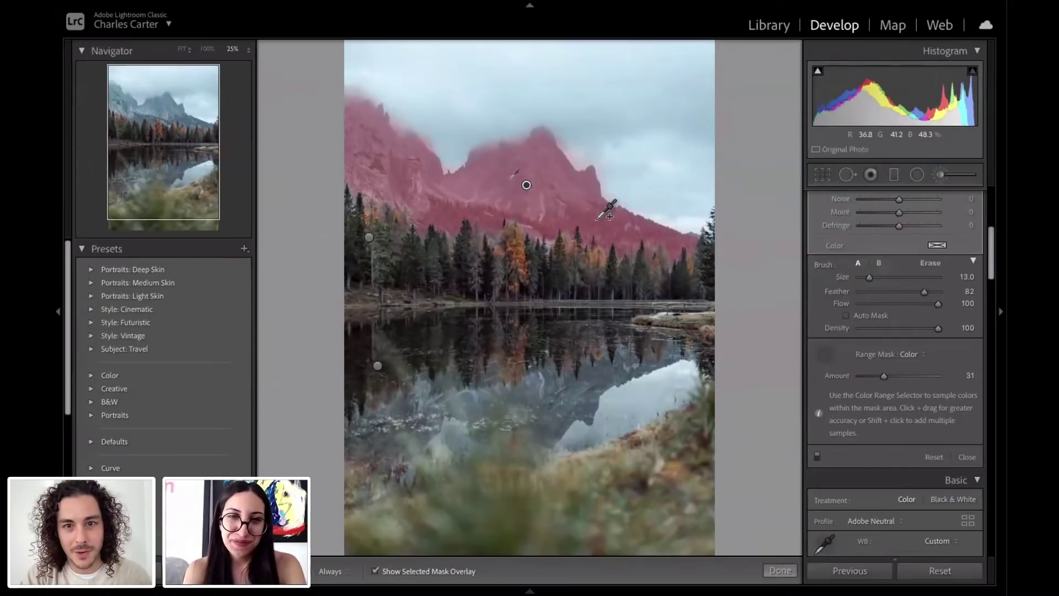
{"action": "left_click", "coordinate": [576, 190], "text": "shift"}
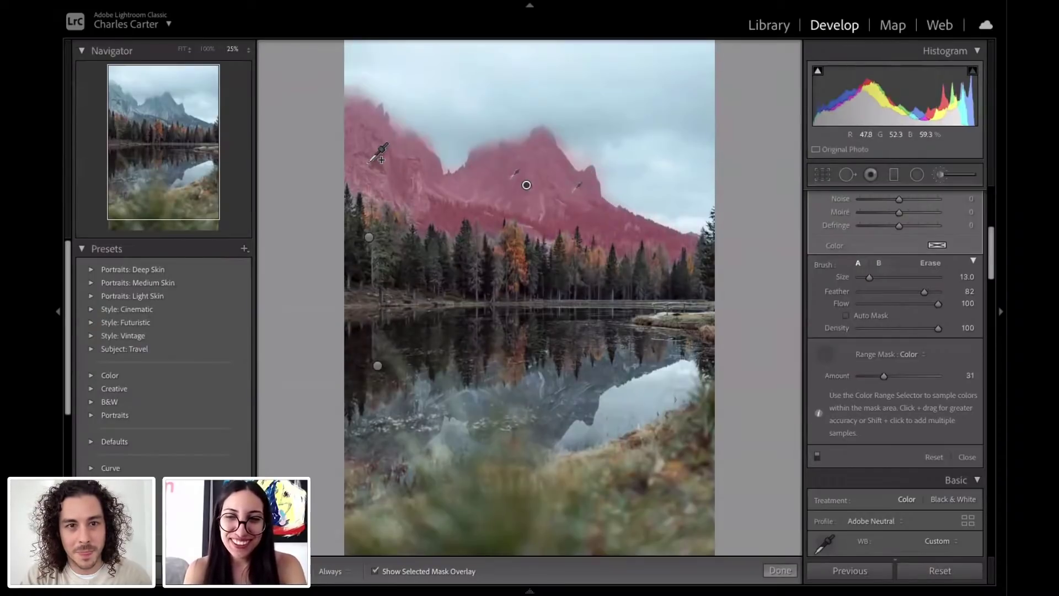
{"action": "left_click", "coordinate": [409, 182], "text": "shift"}
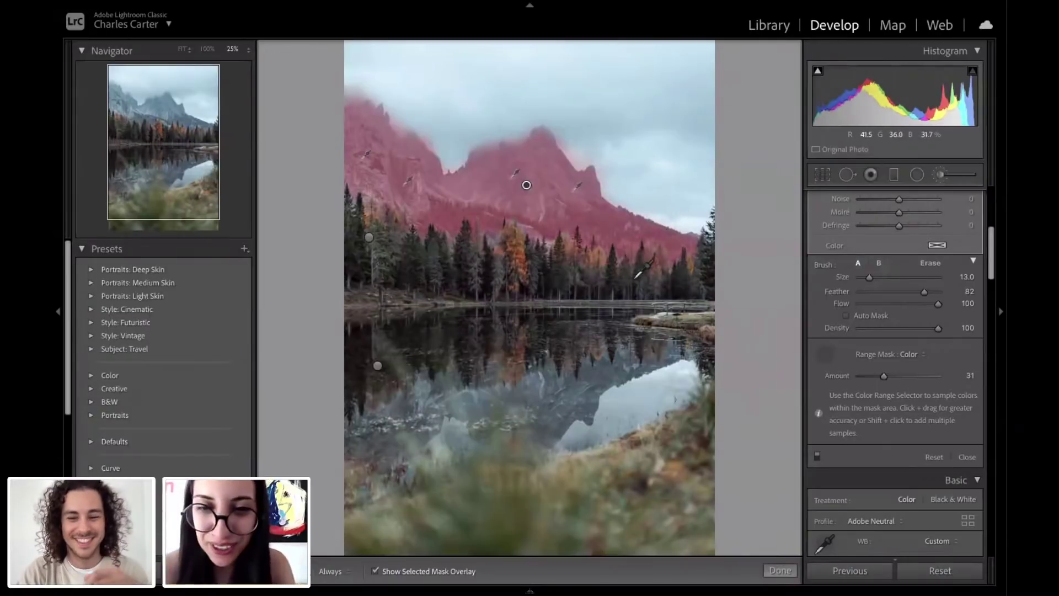
Step: Hide the mask overlay and warm the mountains with Temp 26 and Tint 25
{"action": "key", "text": "o"}
{"action": "scroll", "coordinate": [869, 335], "scroll_direction": "up", "scroll_amount": 4}
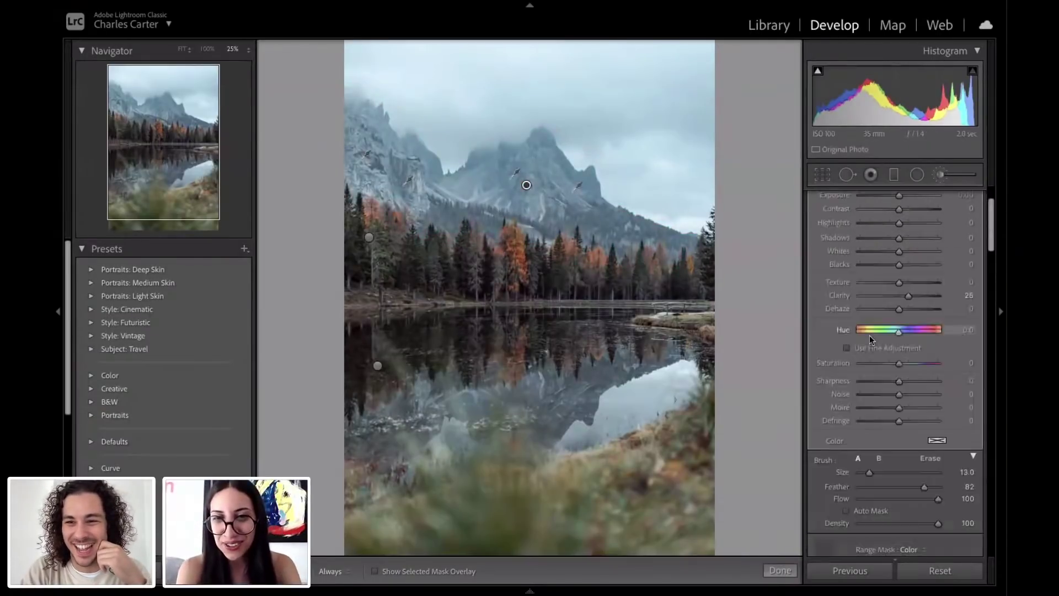
{"action": "scroll", "coordinate": [869, 335], "scroll_direction": "up", "scroll_amount": 2}
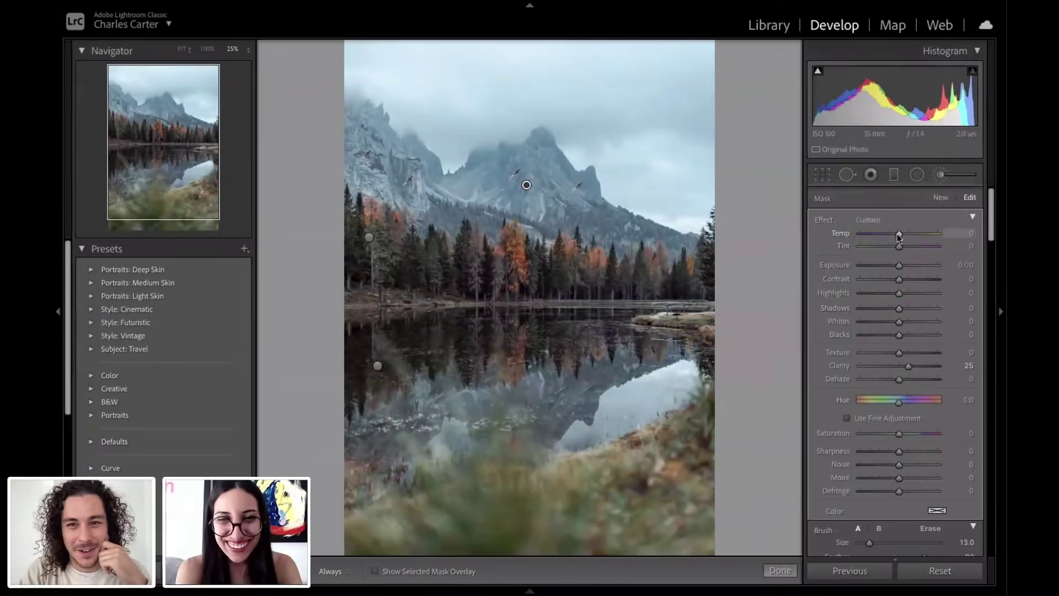
{"action": "key", "text": "o"}
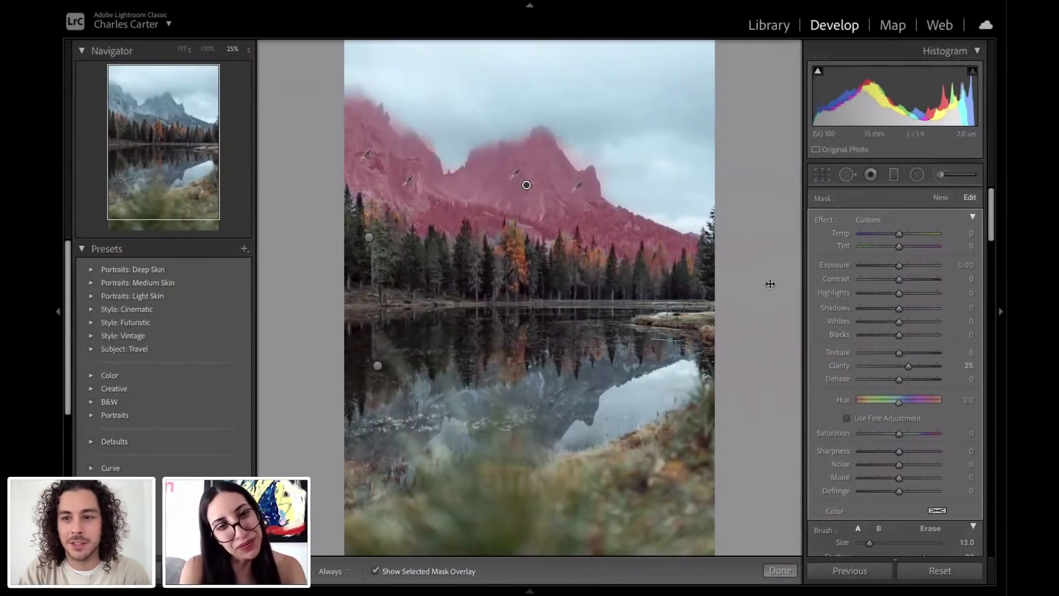
{"action": "key", "text": "o"}
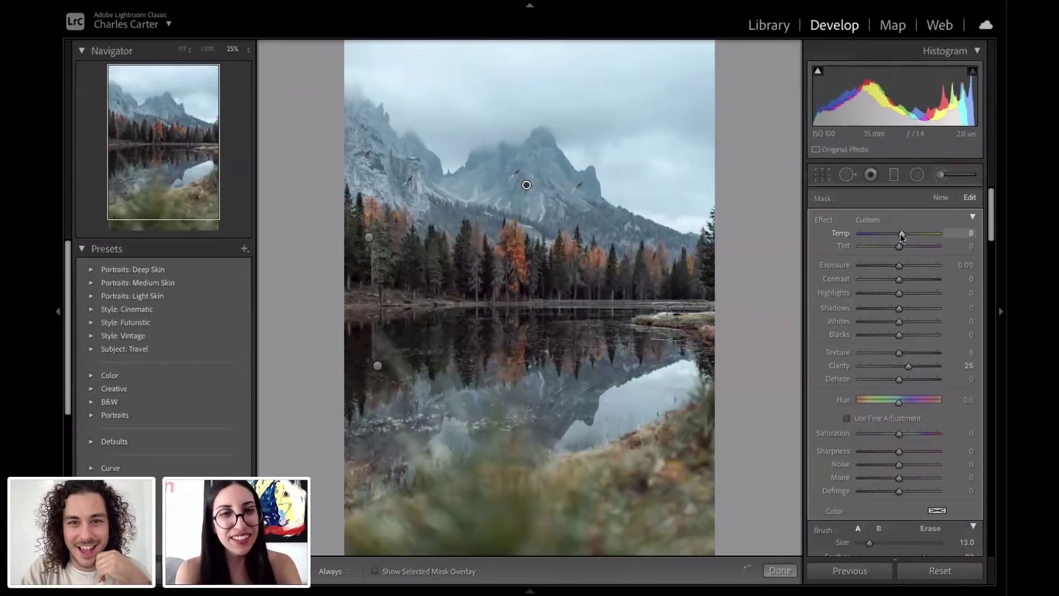
{"action": "mouse_move", "coordinate": [903, 235]}
{"action": "left_mouse_down"}
{"action": "mouse_move", "coordinate": [917, 238]}
{"action": "mouse_move", "coordinate": [902, 236]}
{"action": "mouse_move", "coordinate": [907, 249]}
{"action": "mouse_move", "coordinate": [915, 236]}
{"action": "mouse_move", "coordinate": [909, 247]}
{"action": "left_mouse_up"}
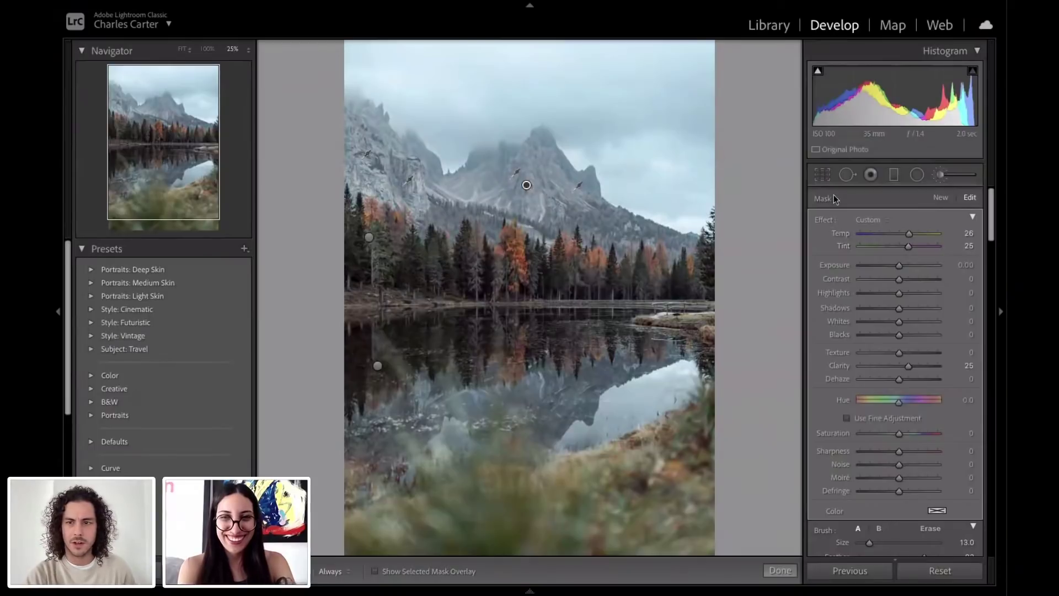
Step: Toggle all brush adjustments off and on to compare the photo with and without the warmer mountains
{"action": "scroll", "coordinate": [827, 507], "scroll_direction": "down", "scroll_amount": 5}
{"action": "left_click", "coordinate": [818, 455]}
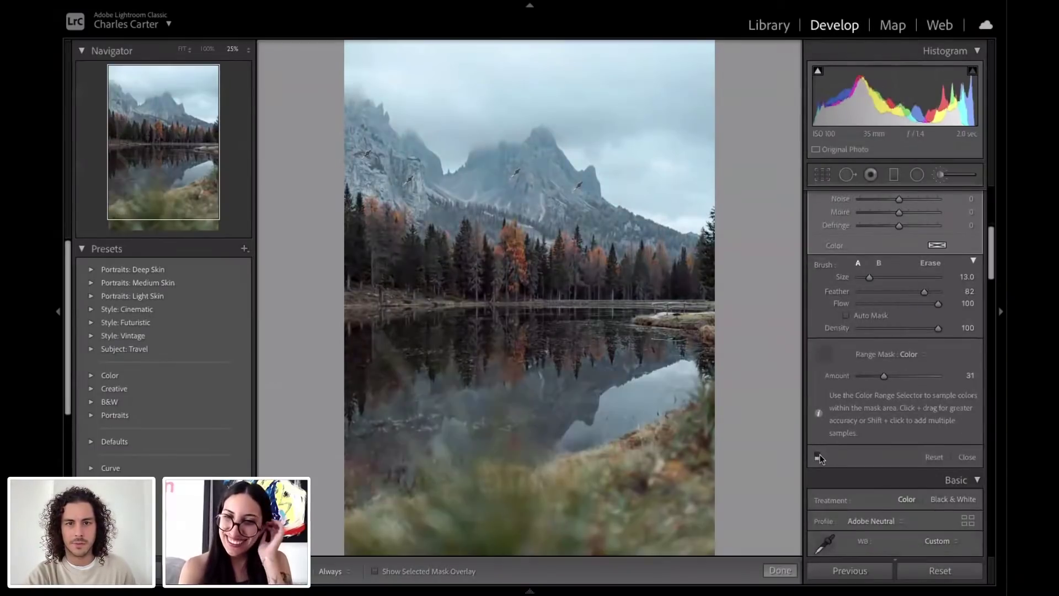
{"action": "left_click", "coordinate": [818, 456]}
{"action": "left_click", "coordinate": [820, 455]}
{"action": "left_click", "coordinate": [819, 455]}
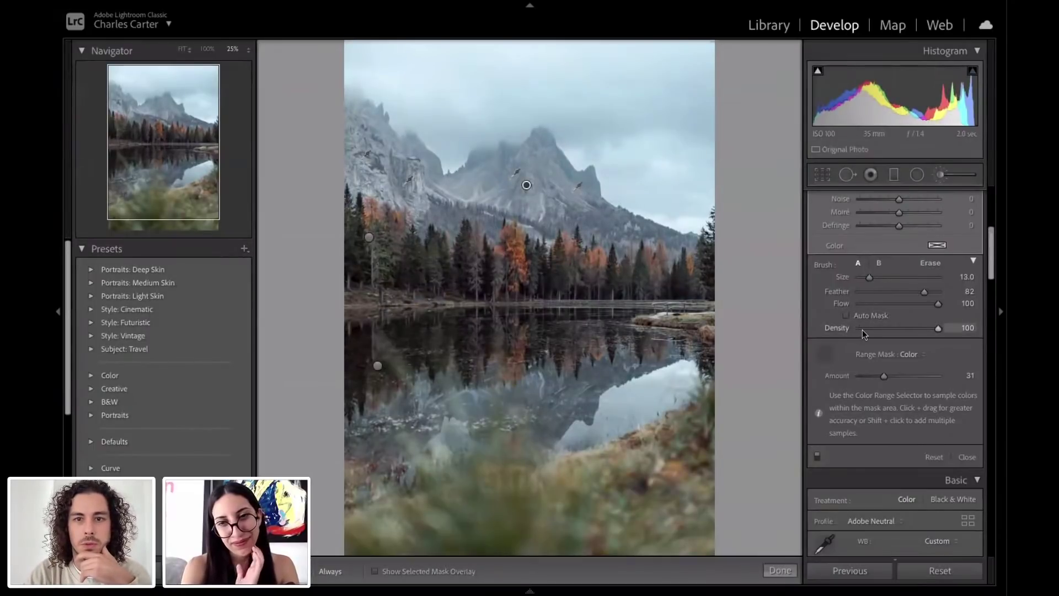
Step: Set the mountain mask's Dehaze to 20 and its Clarity to 23
{"action": "scroll", "coordinate": [862, 330], "scroll_direction": "up", "scroll_amount": 5}
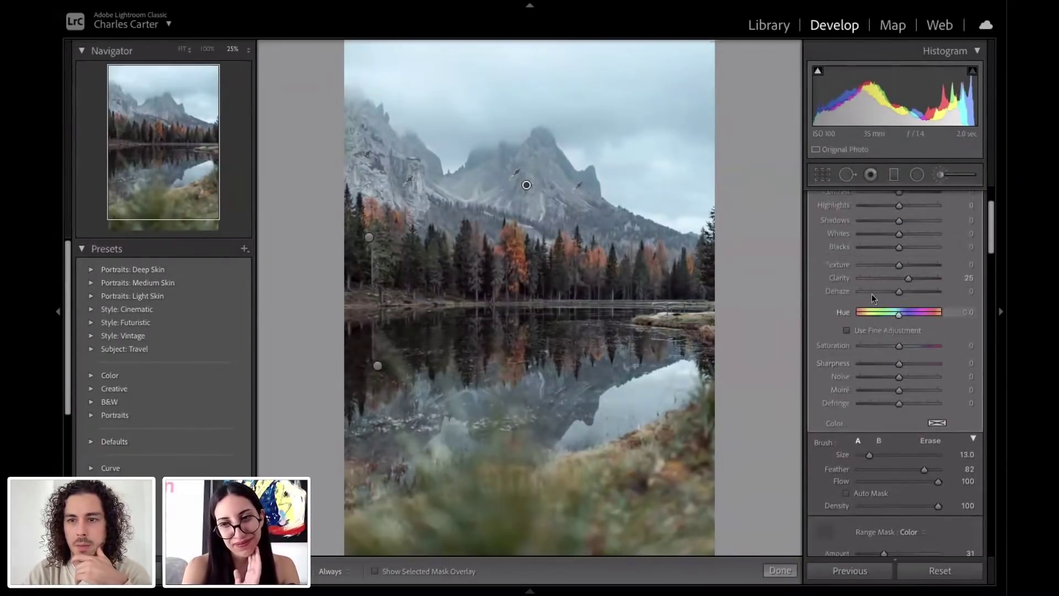
{"action": "scroll", "coordinate": [871, 294], "scroll_direction": "up", "scroll_amount": 3}
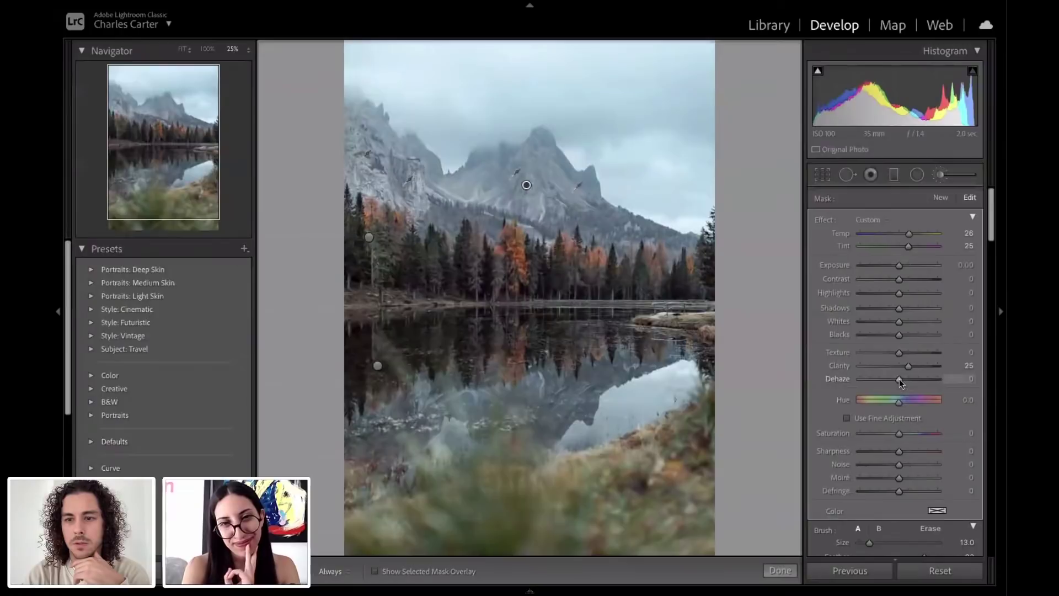
{"action": "mouse_move", "coordinate": [899, 378]}
{"action": "left_mouse_down"}
{"action": "mouse_move", "coordinate": [910, 379]}
{"action": "mouse_move", "coordinate": [906, 366]}
{"action": "left_mouse_up"}
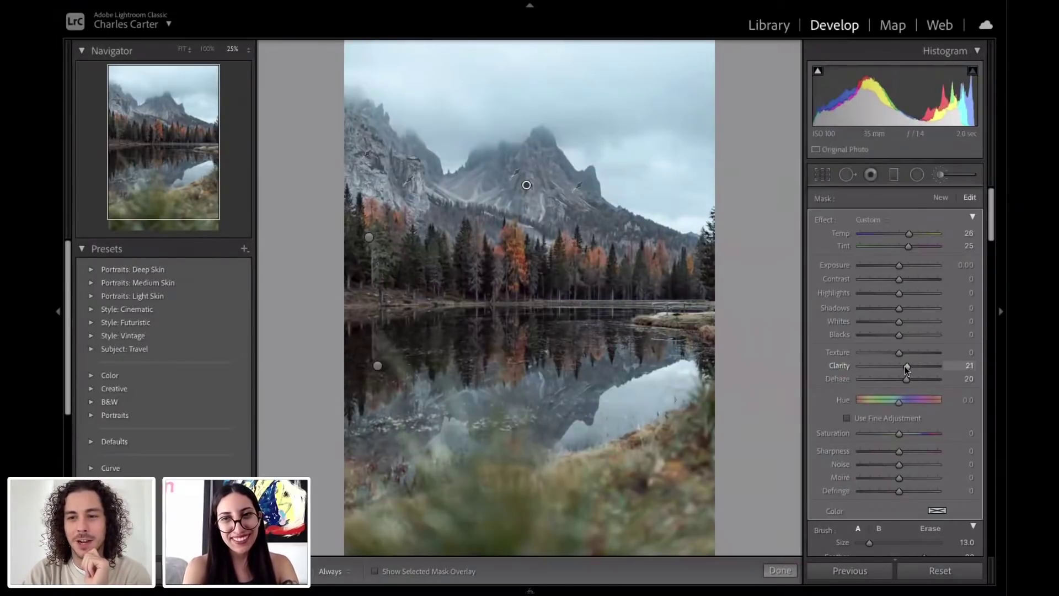
{"action": "left_click_drag", "start_coordinate": [907, 366], "coordinate": [963, 359]}
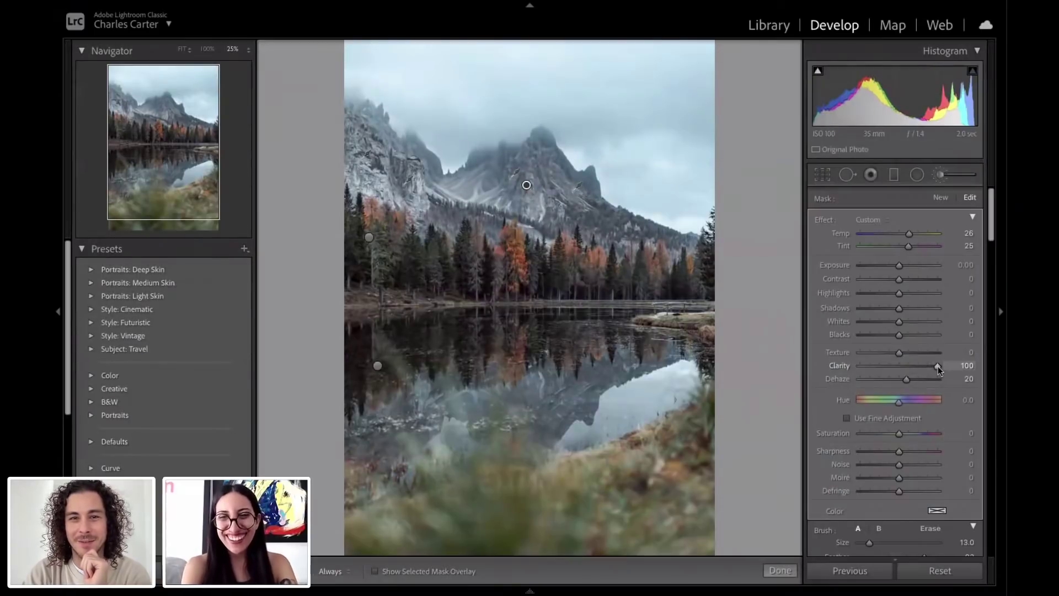
{"action": "left_click_drag", "start_coordinate": [920, 364], "coordinate": [910, 365]}
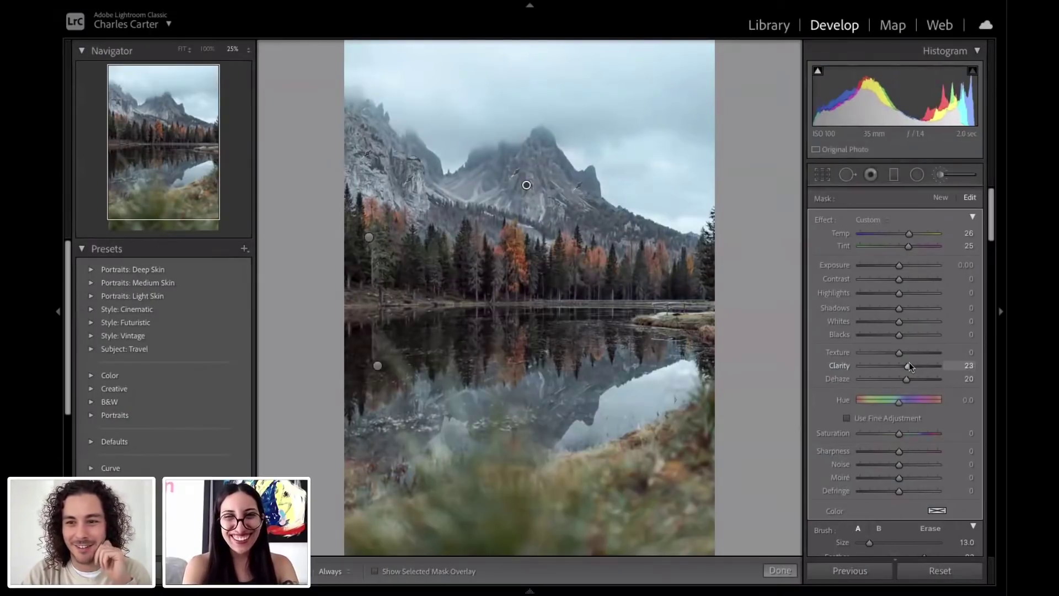
Step: Set the mountain mask's Whites to 22, Shadows to -28 and Contrast to 15
{"action": "left_click_drag", "start_coordinate": [898, 321], "coordinate": [908, 279]}
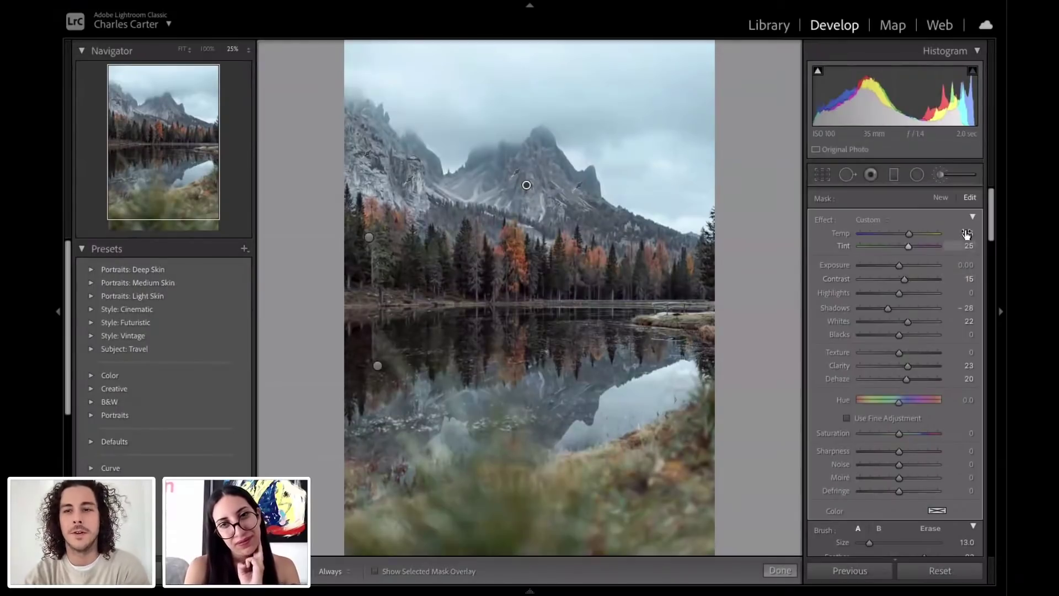
{"action": "left_click_drag", "start_coordinate": [898, 267], "coordinate": [898, 267]}
{"action": "scroll", "coordinate": [865, 370], "scroll_direction": "down", "scroll_amount": 4}
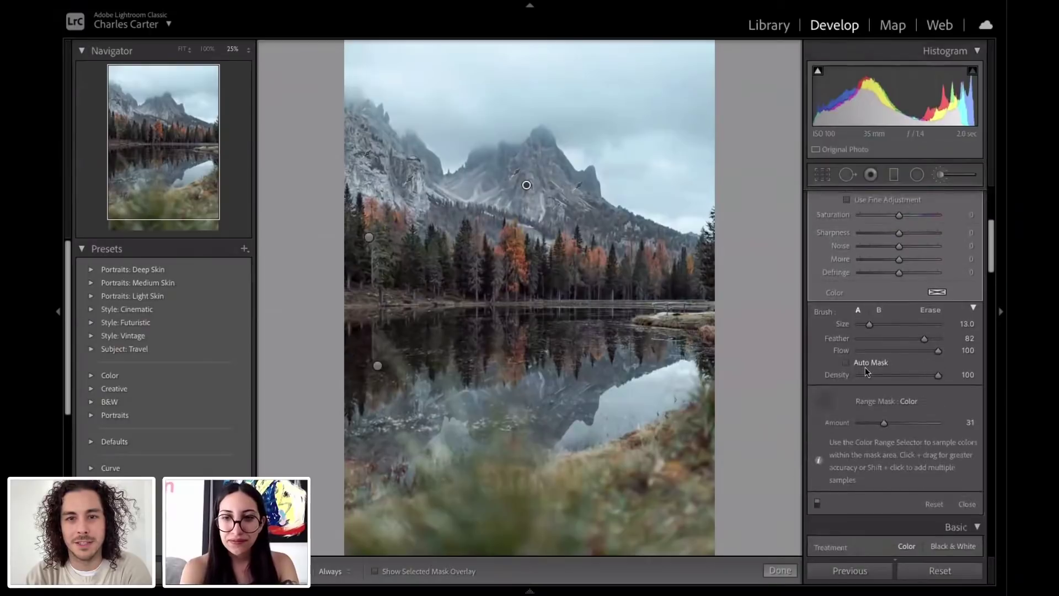
{"action": "scroll", "coordinate": [867, 362], "scroll_direction": "up", "scroll_amount": 2}
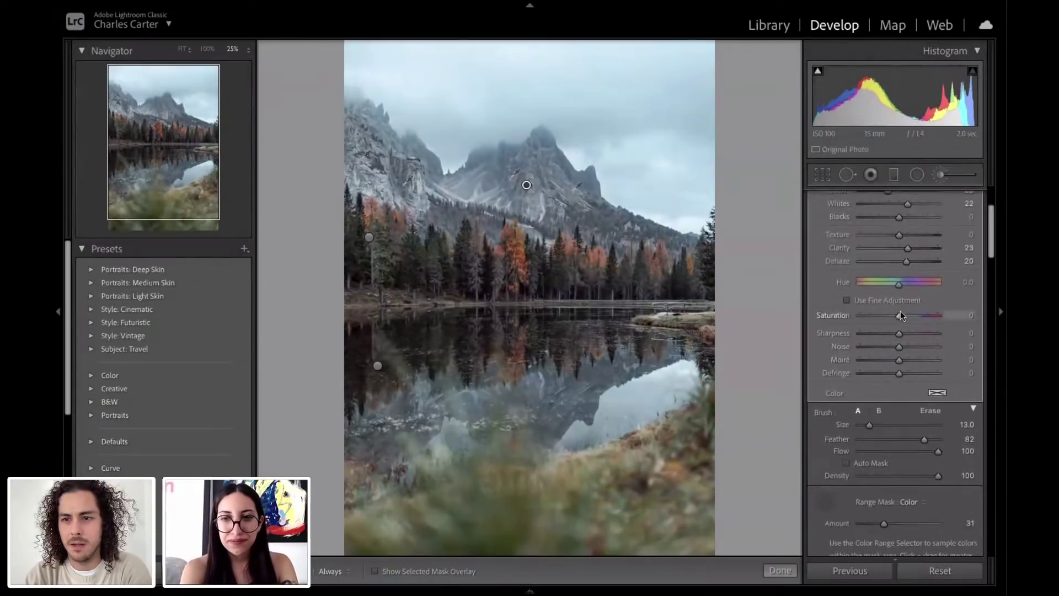
Step: Set the mountain mask's Saturation to -9
{"action": "left_click_drag", "start_coordinate": [900, 312], "coordinate": [912, 312]}
{"action": "key", "text": "ctrl+z"}
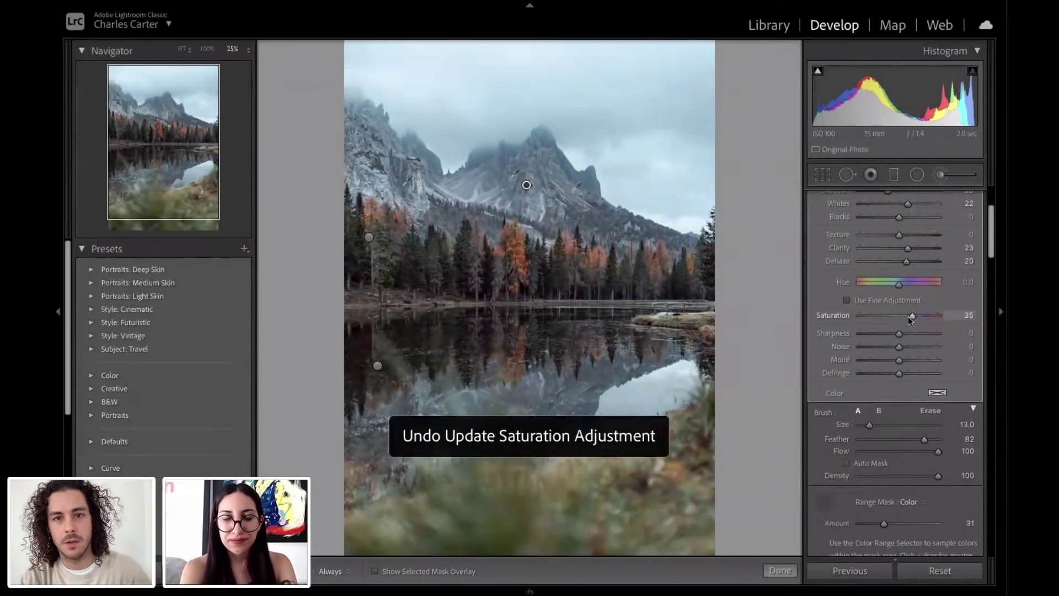
{"action": "left_click_drag", "start_coordinate": [895, 316], "coordinate": [897, 315]}
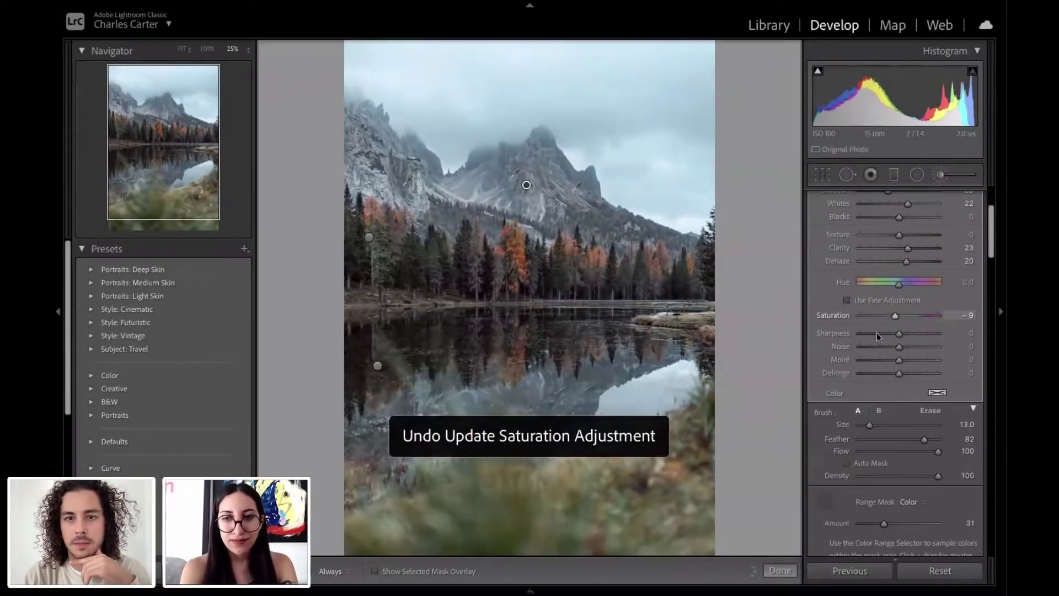
{"action": "scroll", "coordinate": [756, 248], "scroll_direction": "up", "scroll_amount": 2}
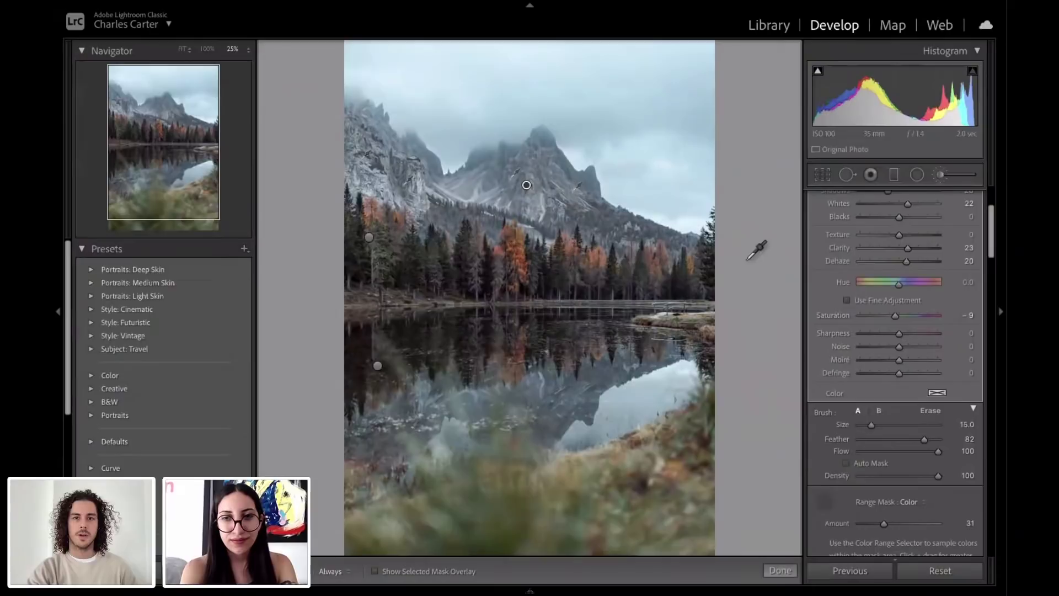
Step: Switch the photo to black and white and back to colour to check its tones, and put away the colour range selector
{"action": "scroll", "coordinate": [753, 323], "scroll_direction": "up", "scroll_amount": 4}
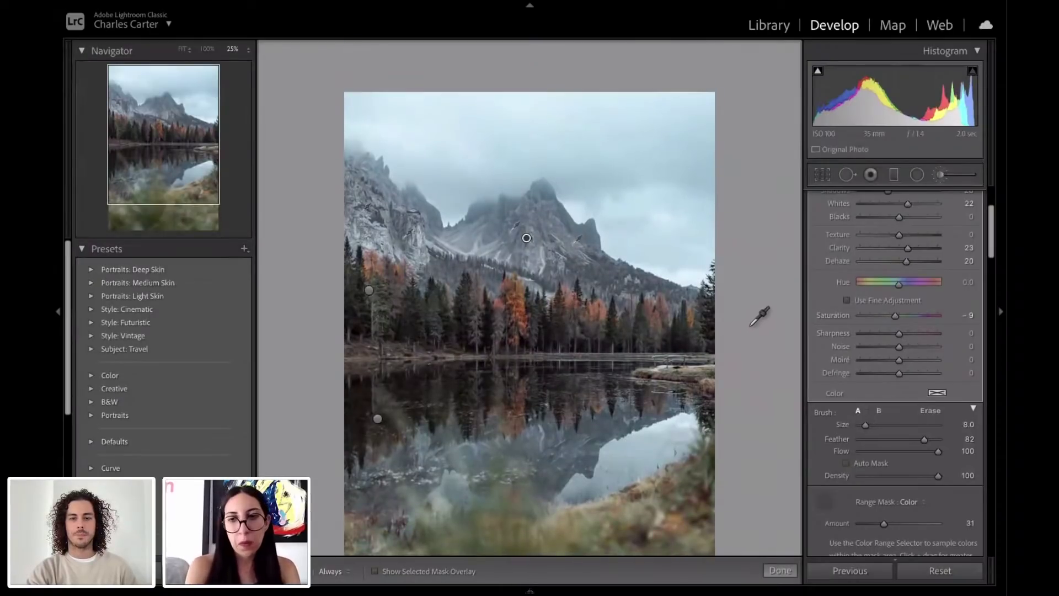
{"action": "key", "text": "v"}
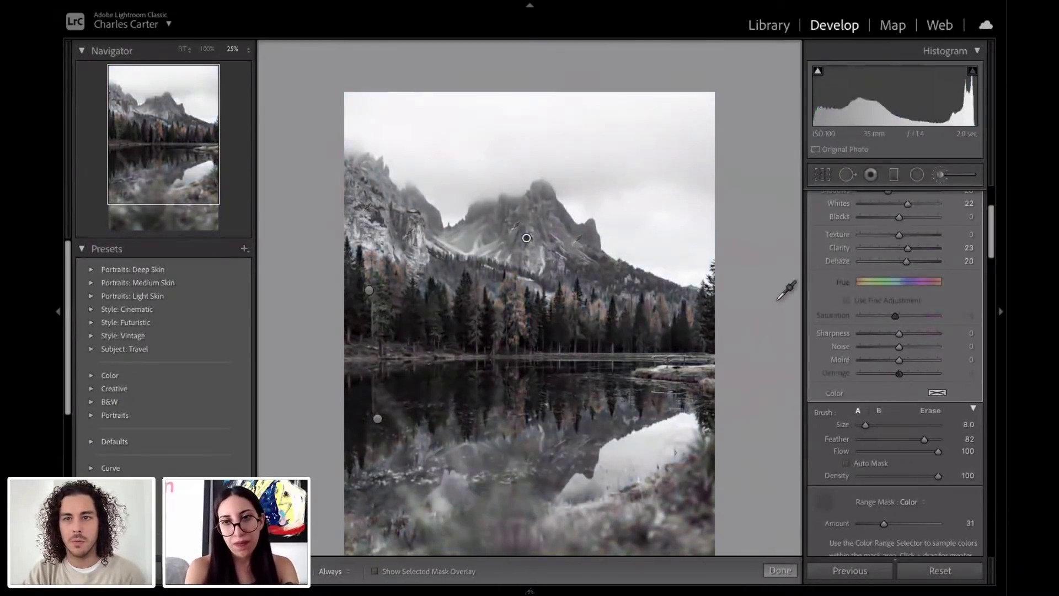
{"action": "key", "text": "v"}
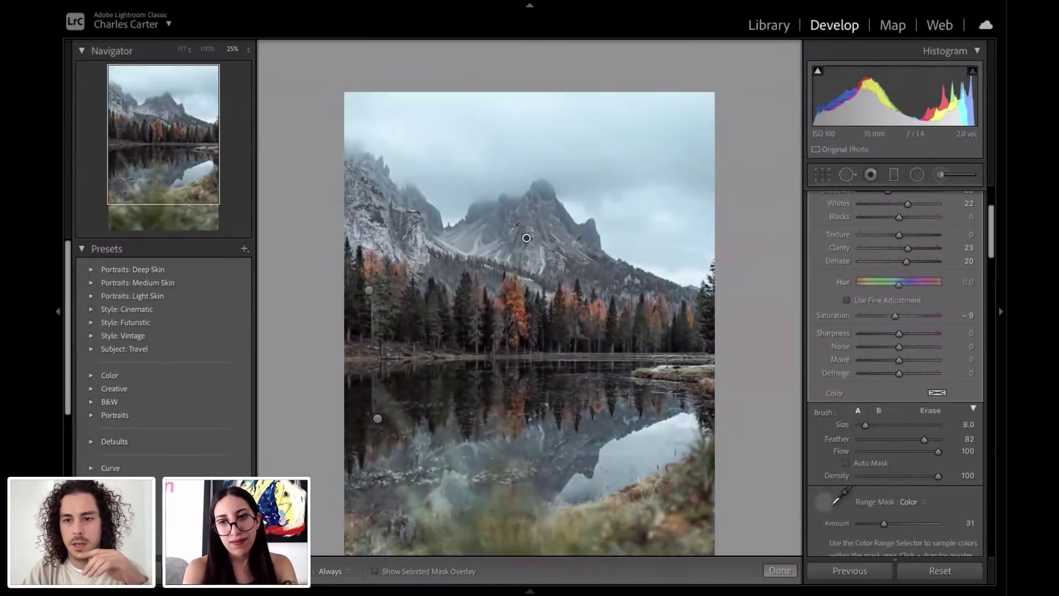
{"action": "left_click", "coordinate": [825, 501]}
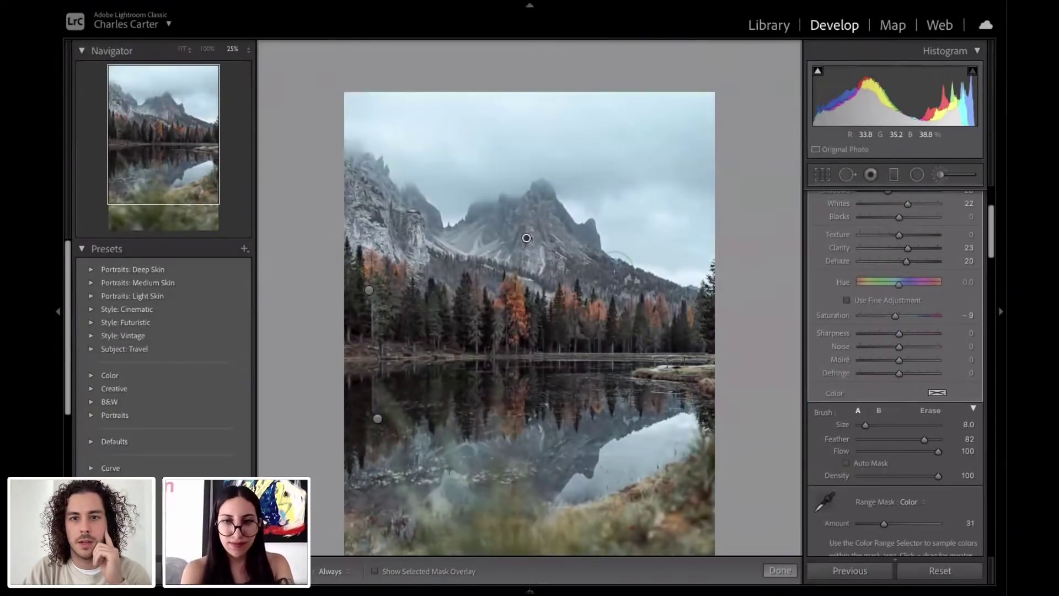
Step: Open a copy of the photo with Lightroom adjustments in Color Efex Pro 4
{"action": "right_click", "coordinate": [617, 257]}
{"action": "mouse_move", "coordinate": [645, 301]}
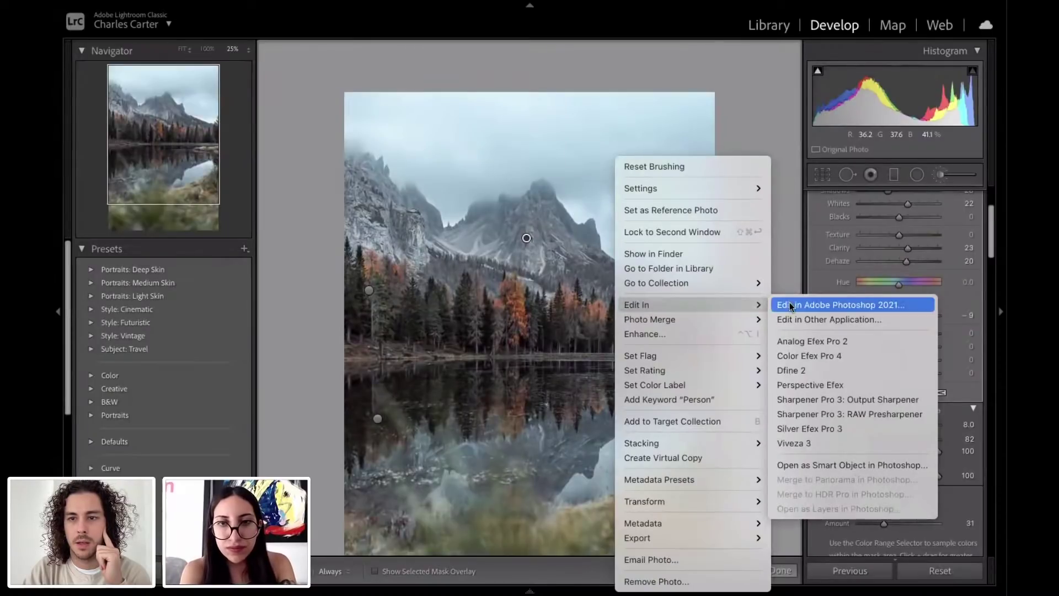
{"action": "left_click", "coordinate": [788, 357]}
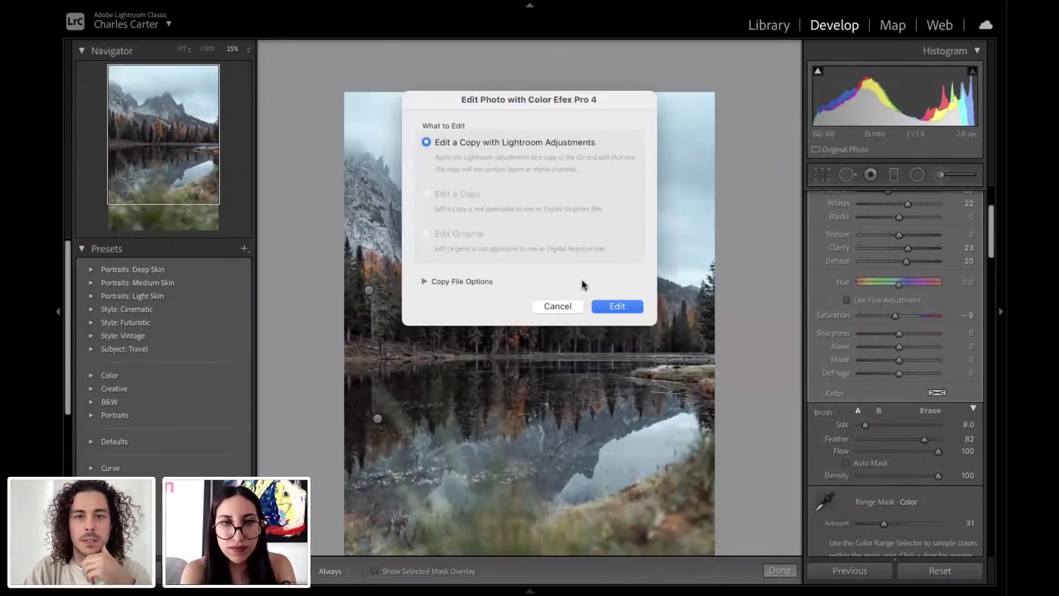
{"action": "left_click", "coordinate": [615, 300]}
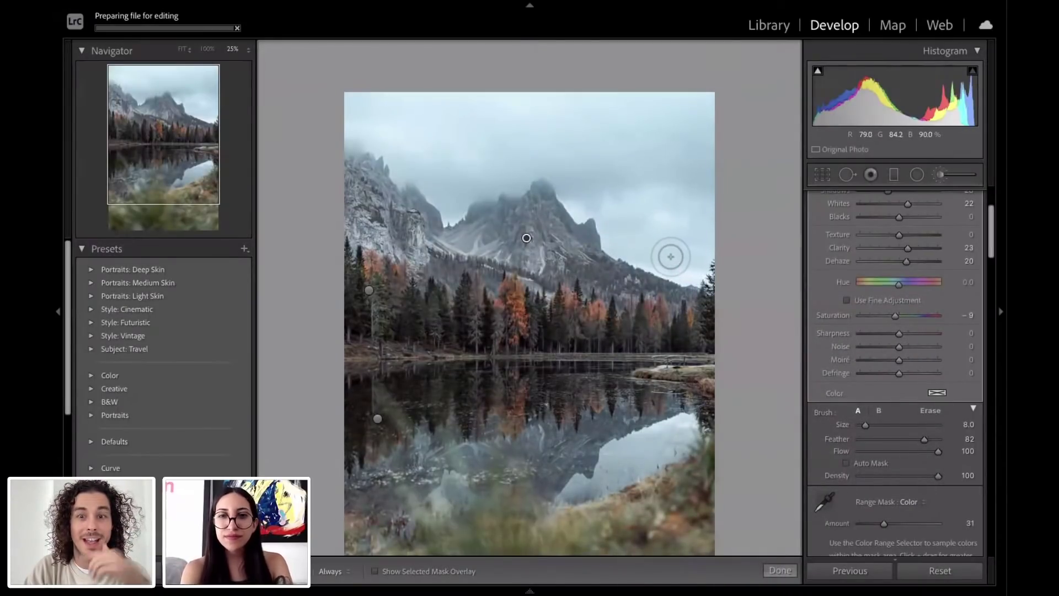
{"action": "mouse_move", "coordinate": [743, 536]}
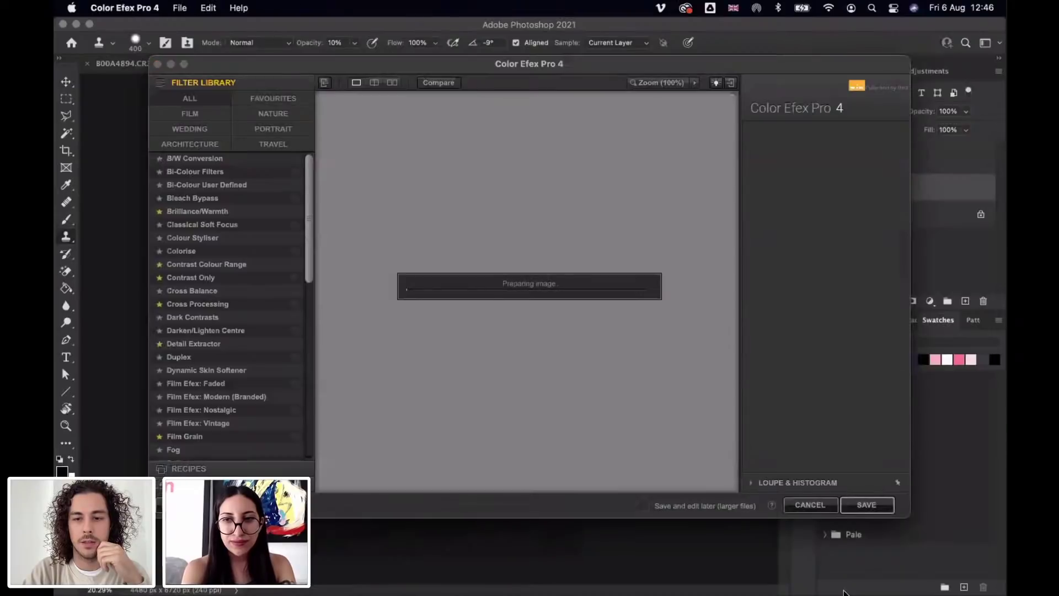
Step: Dismiss the TIFF notice so it does not show again, and turn off the B/W Conversion filter
{"action": "left_click_drag", "start_coordinate": [507, 67], "coordinate": [547, 212]}
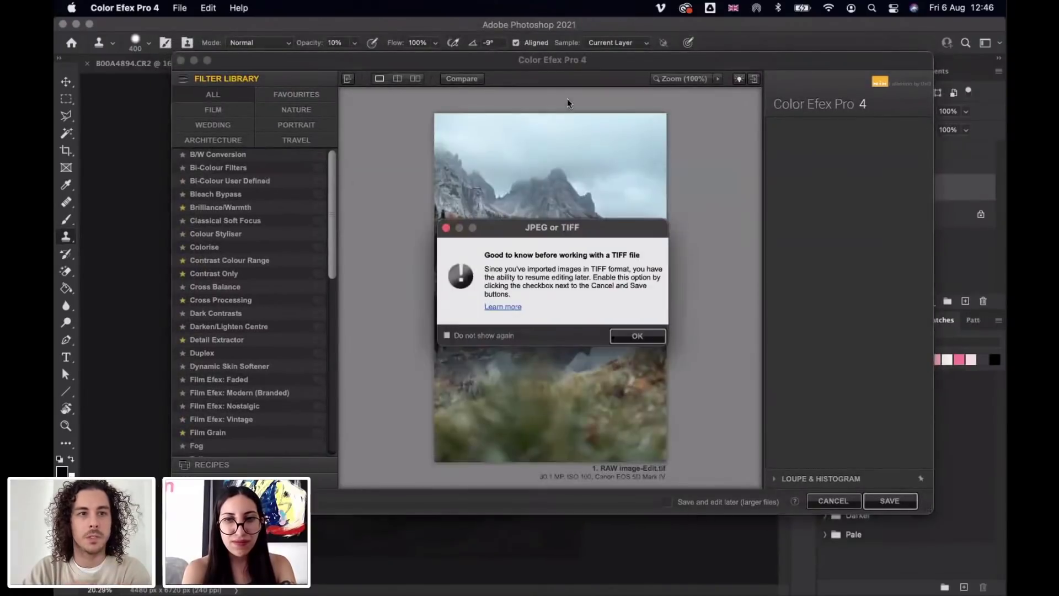
{"action": "left_click", "coordinate": [447, 335]}
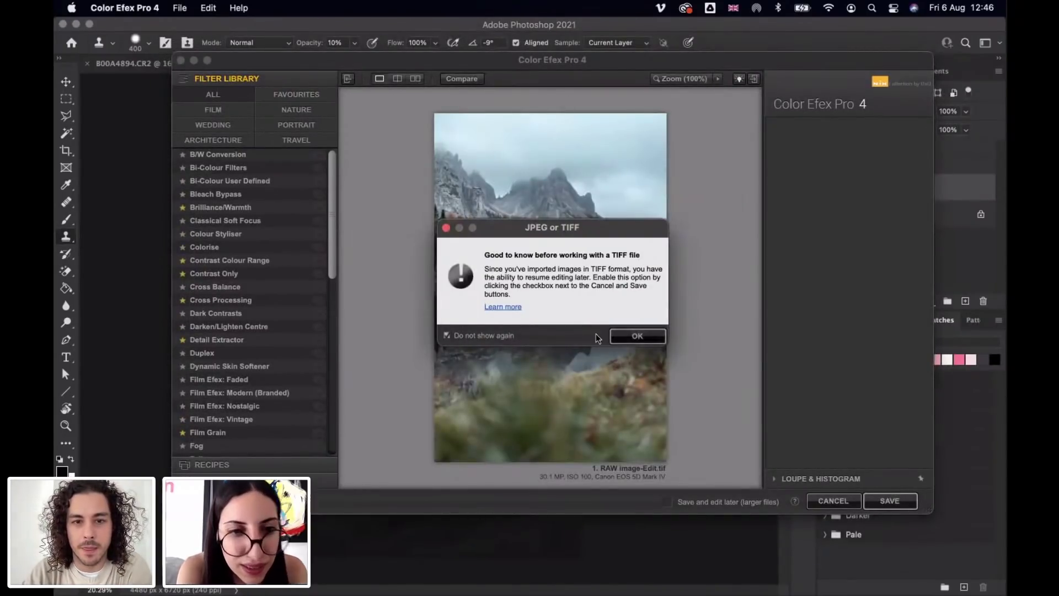
{"action": "left_click", "coordinate": [631, 335]}
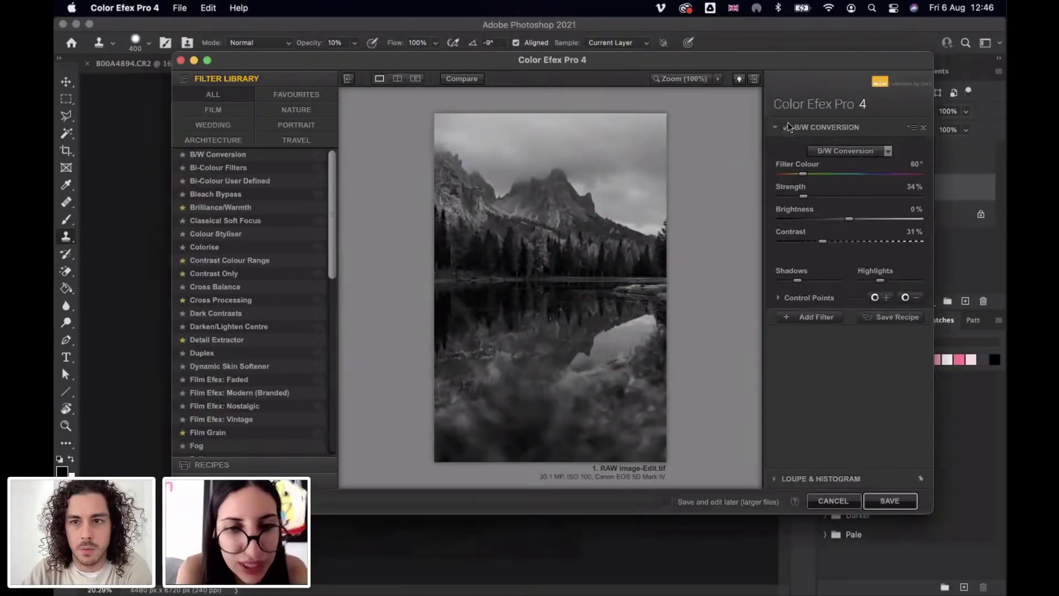
{"action": "left_click", "coordinate": [789, 128]}
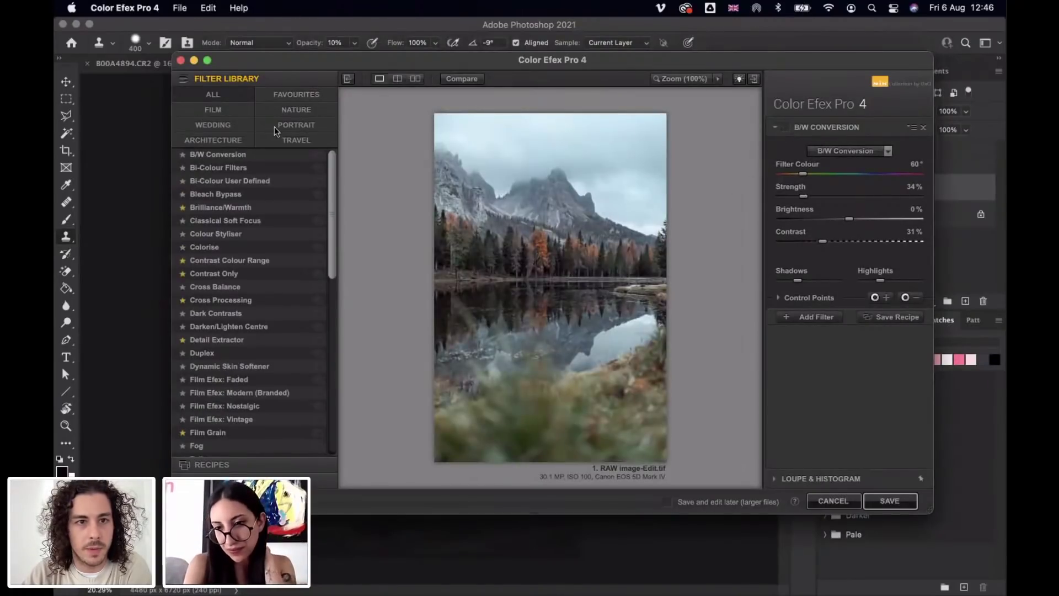
Step: Apply the Detail Extractor filter from the favourites with Detail Extractor at 20% and Saturation at 7%
{"action": "left_click_drag", "start_coordinate": [287, 62], "coordinate": [350, 46]}
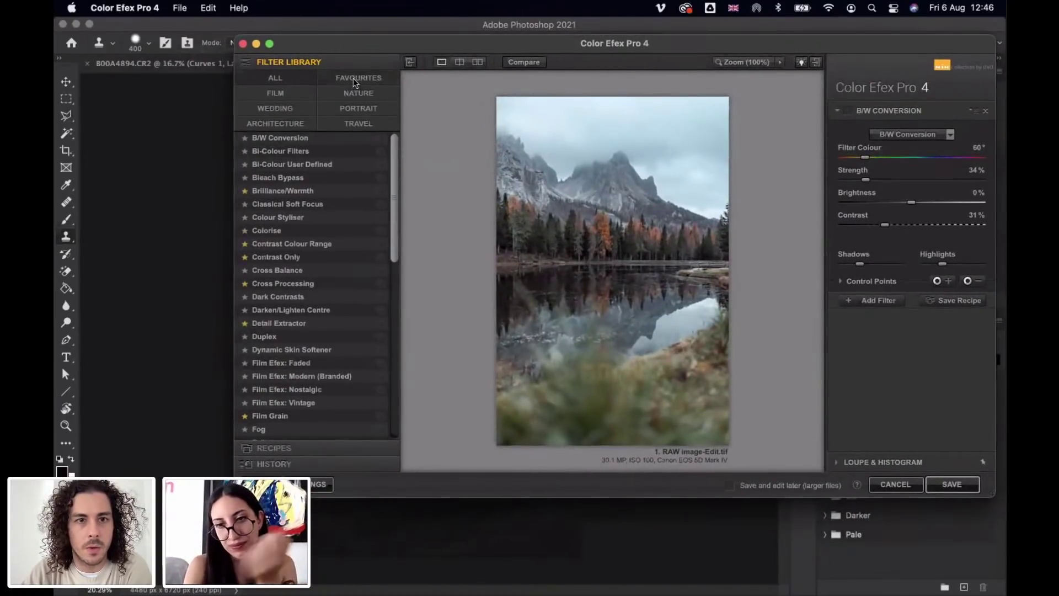
{"action": "left_click", "coordinate": [345, 93]}
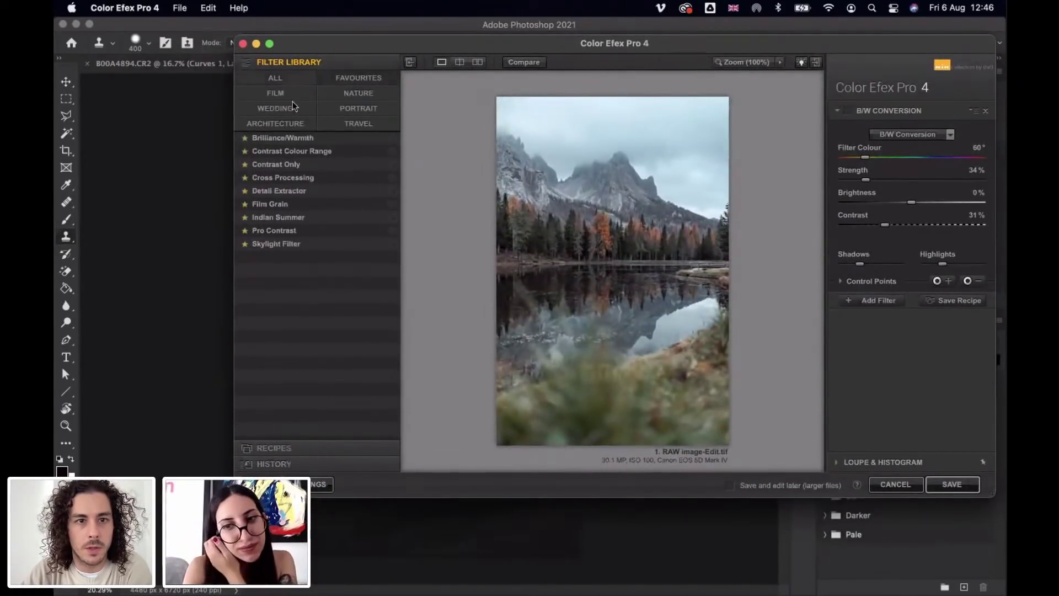
{"action": "left_click", "coordinate": [284, 191]}
{"action": "left_click_drag", "start_coordinate": [536, 46], "coordinate": [466, 60]}
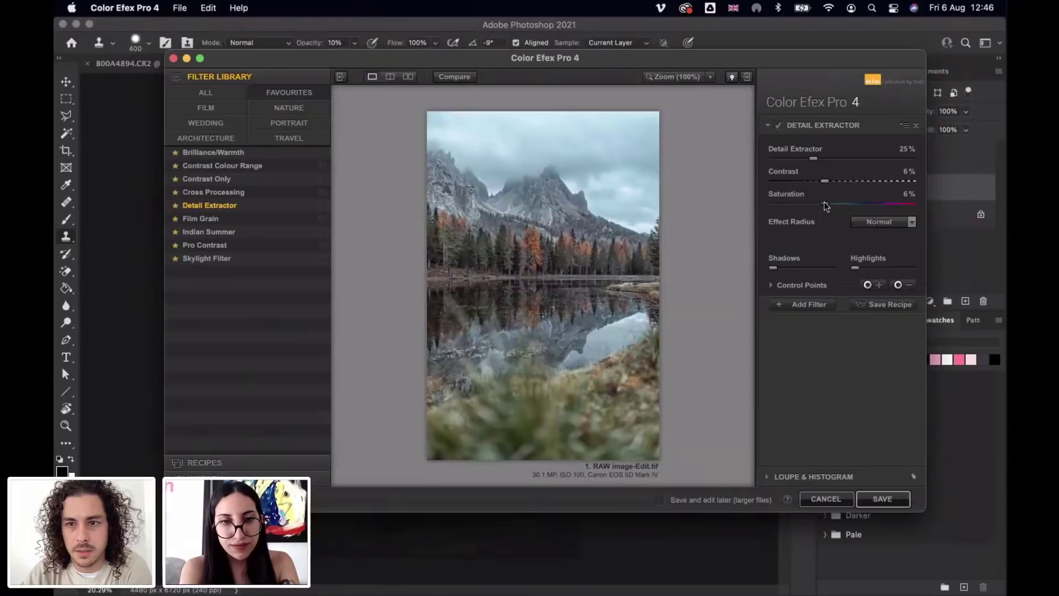
{"action": "mouse_move", "coordinate": [826, 206]}
{"action": "left_mouse_down"}
{"action": "mouse_move", "coordinate": [835, 206]}
{"action": "mouse_move", "coordinate": [825, 204]}
{"action": "left_mouse_up"}
{"action": "left_click_drag", "start_coordinate": [815, 162], "coordinate": [810, 162]}
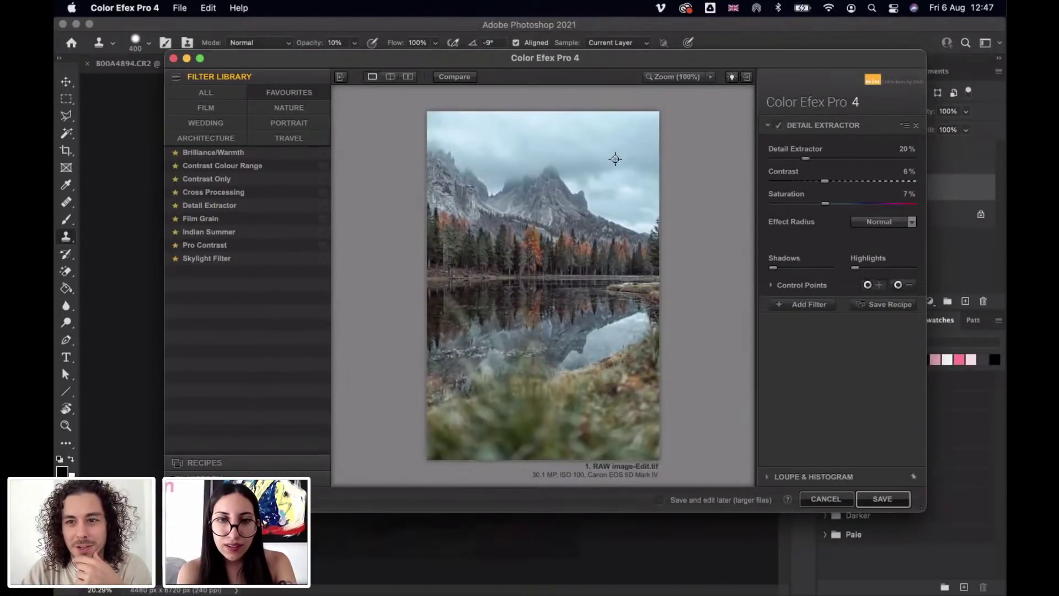
Step: Place two control points with 0% opacity in the sky, sized 24% and 26%, with their masks shown
{"action": "left_click", "coordinate": [615, 159]}
{"action": "left_click", "coordinate": [771, 285]}
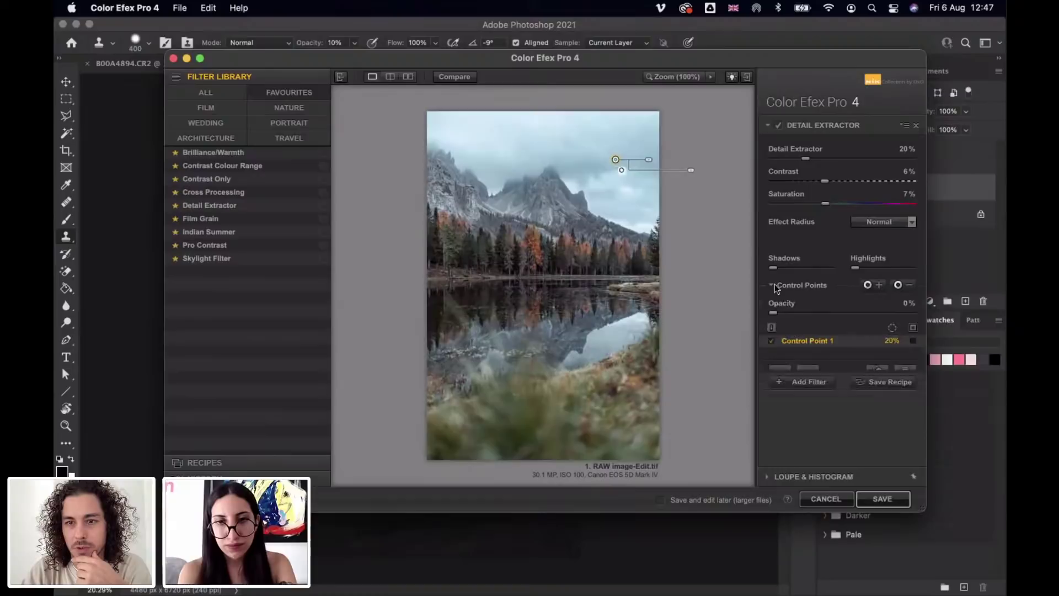
{"action": "left_click", "coordinate": [913, 341]}
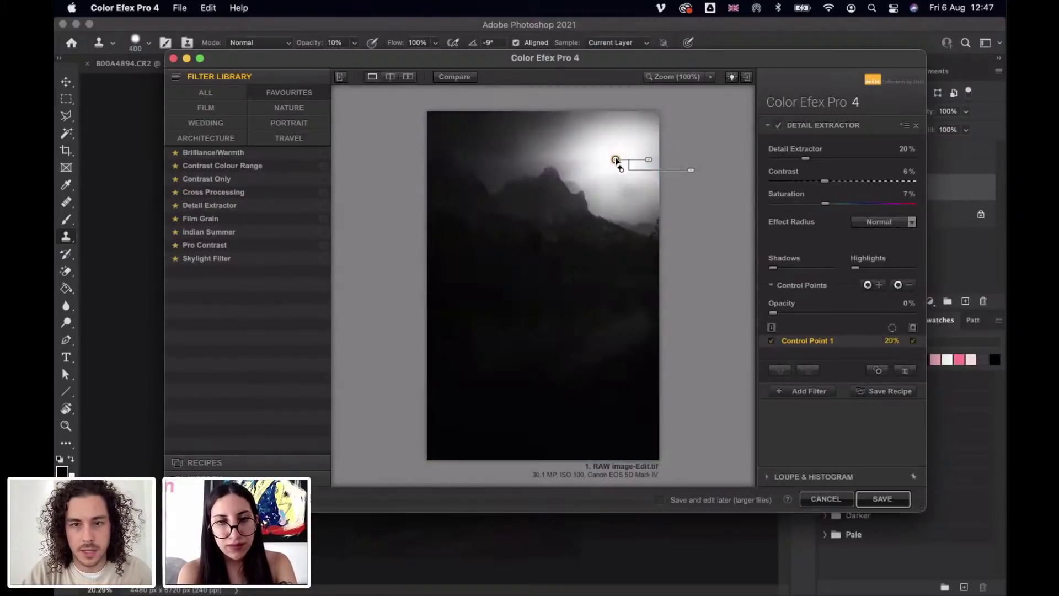
{"action": "left_click_drag", "start_coordinate": [617, 160], "coordinate": [530, 134]}
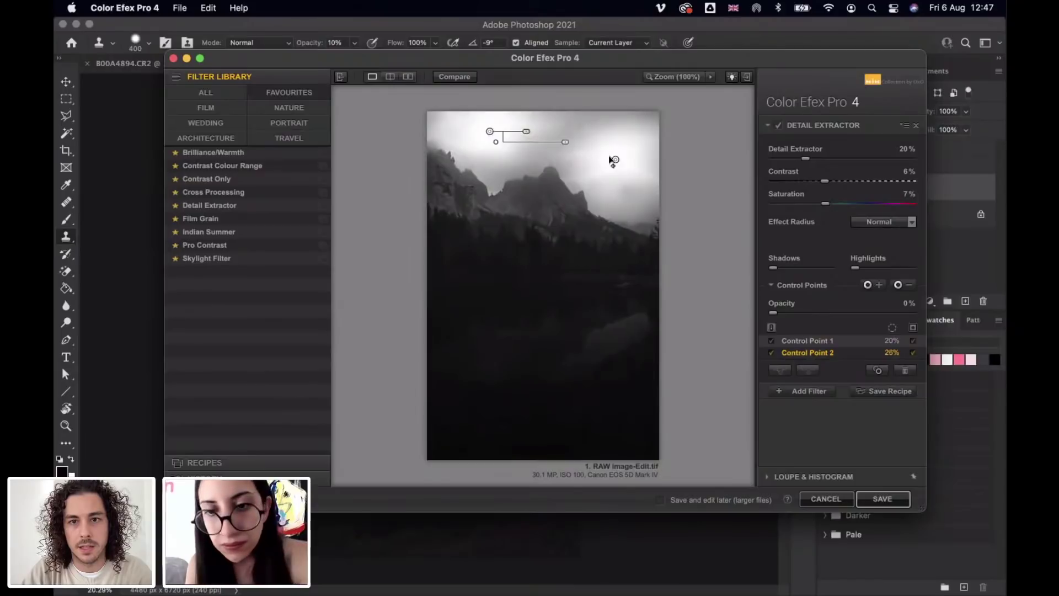
{"action": "mouse_move", "coordinate": [615, 159]}
{"action": "left_mouse_down"}
{"action": "mouse_move", "coordinate": [593, 150]}
{"action": "mouse_move", "coordinate": [633, 152]}
{"action": "mouse_move", "coordinate": [606, 150]}
{"action": "left_mouse_up"}
Step: Add four 23% control points across the mountains and one on the sky reflection in the lake, and hide all control point masks
{"action": "left_click", "coordinate": [868, 285]}
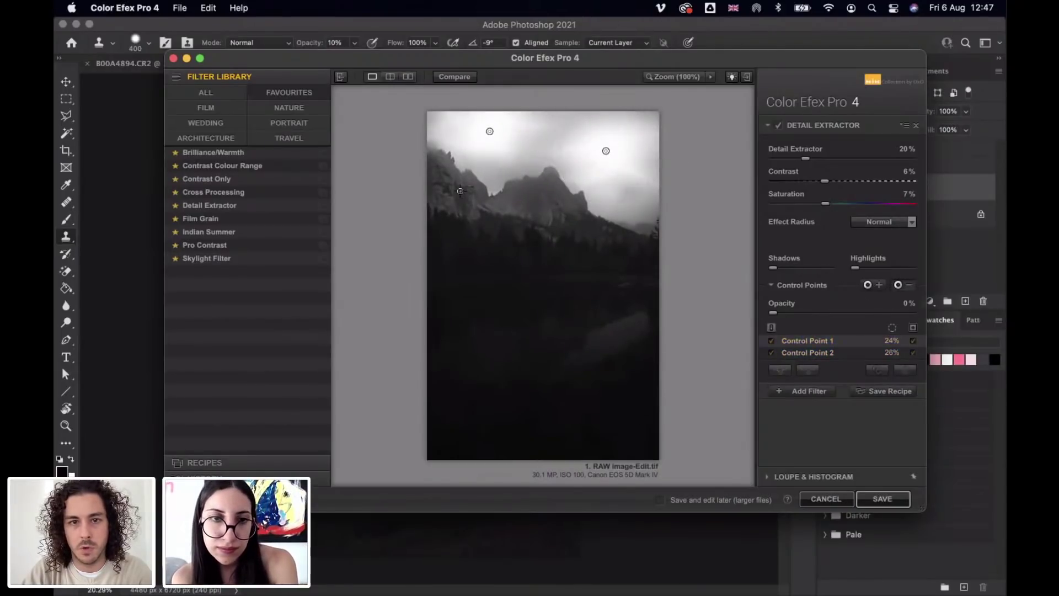
{"action": "left_click", "coordinate": [458, 190]}
{"action": "left_click_drag", "start_coordinate": [476, 190], "coordinate": [626, 348]}
{"action": "mouse_move", "coordinate": [469, 194]}
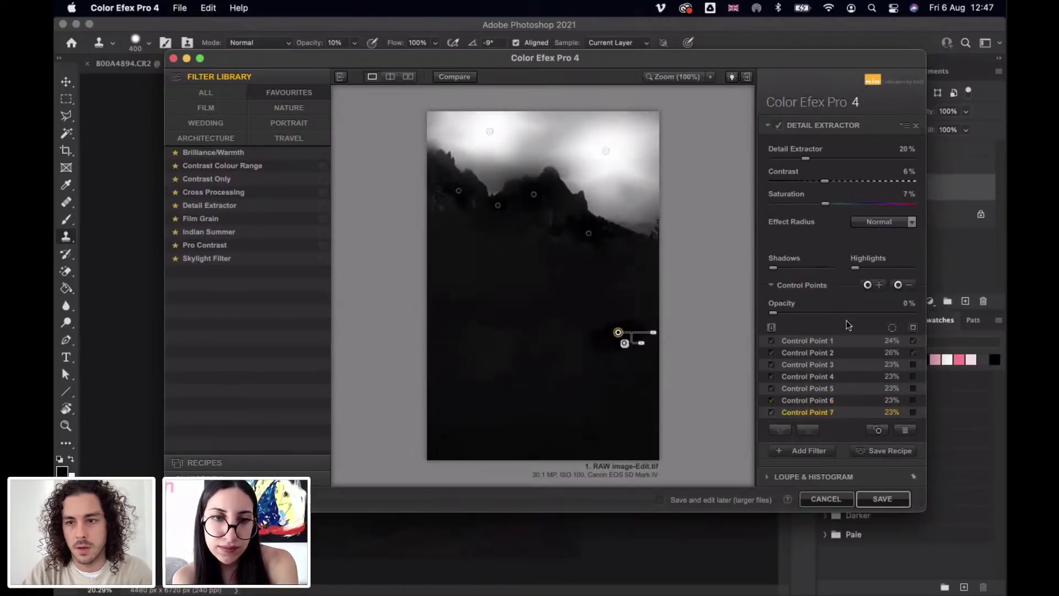
{"action": "left_click", "coordinate": [913, 328]}
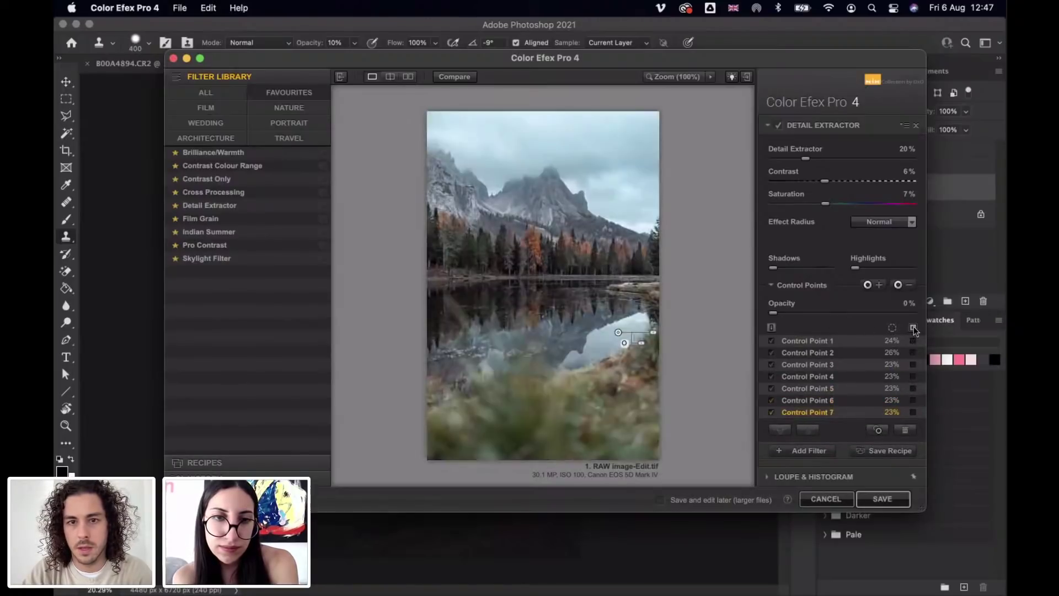
Step: Compare the photo with and without Detail Extractor, and inspect the shoreline trees and mountain face at 100% zoom
{"action": "left_click", "coordinate": [779, 127]}
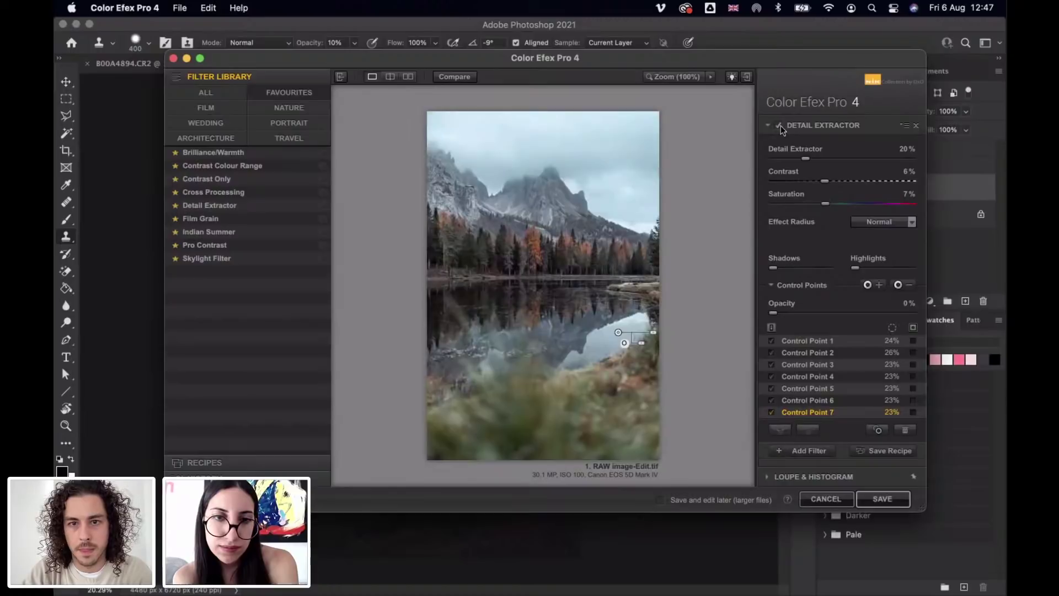
{"action": "left_click", "coordinate": [594, 159]}
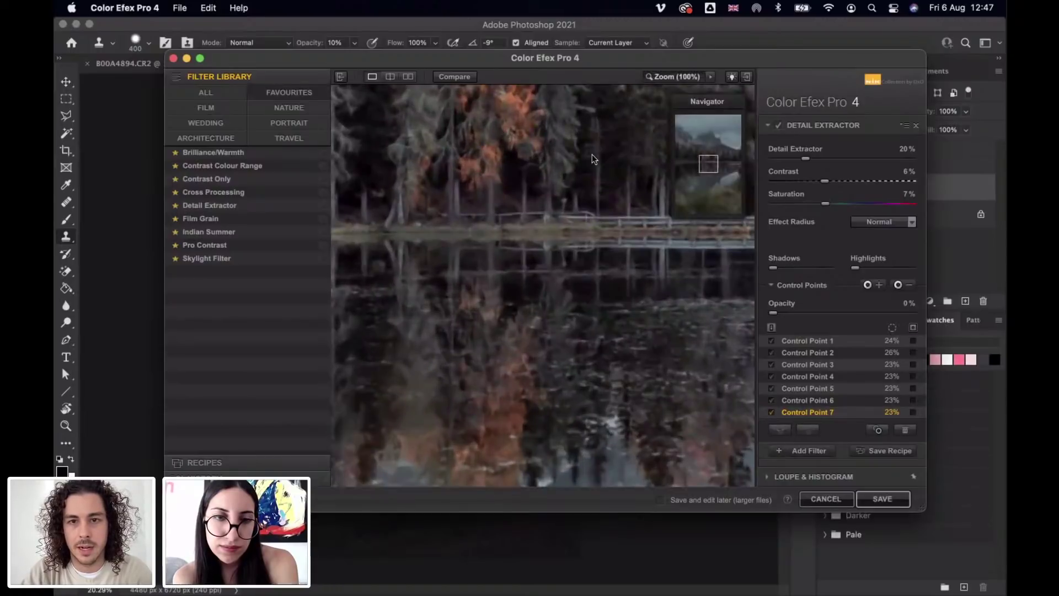
{"action": "left_click", "coordinate": [596, 161]}
{"action": "left_click", "coordinate": [599, 165]}
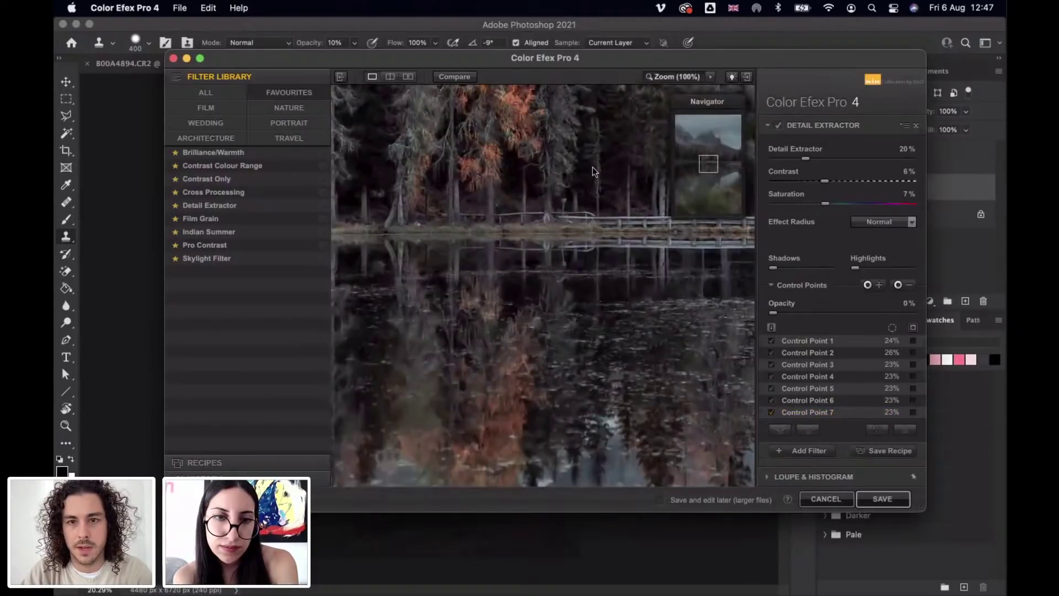
{"action": "scroll", "coordinate": [593, 171], "scroll_direction": "up", "scroll_amount": 5}
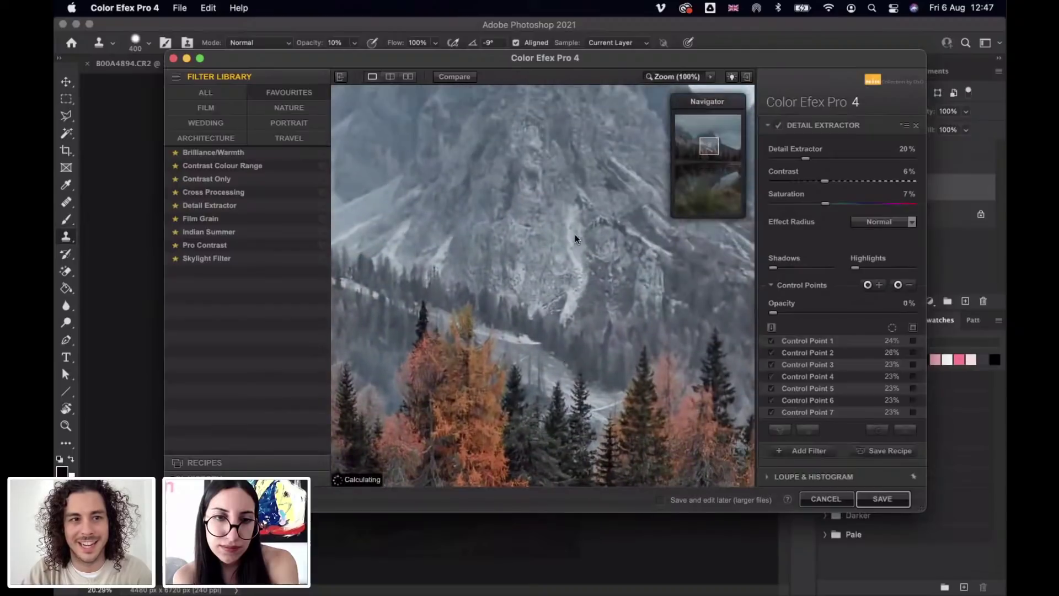
{"action": "left_click", "coordinate": [575, 238]}
{"action": "left_click", "coordinate": [575, 238]}
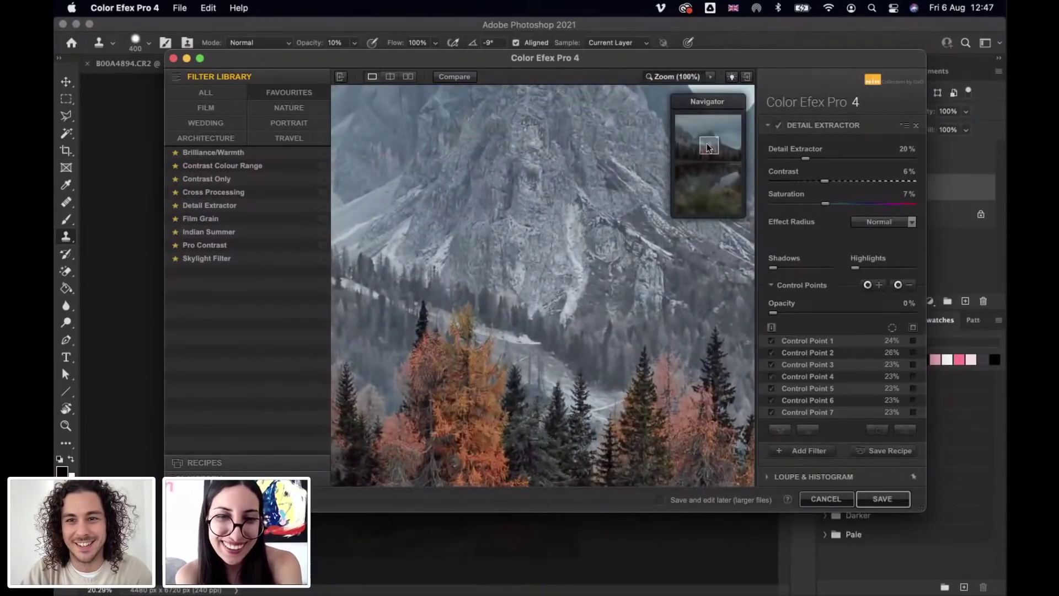
Step: Inspect the sky and peaks at 50% zoom, and switch to a 25% view with the Navigator moved over the lake
{"action": "left_click_drag", "start_coordinate": [709, 147], "coordinate": [696, 125]}
{"action": "left_click", "coordinate": [710, 78]}
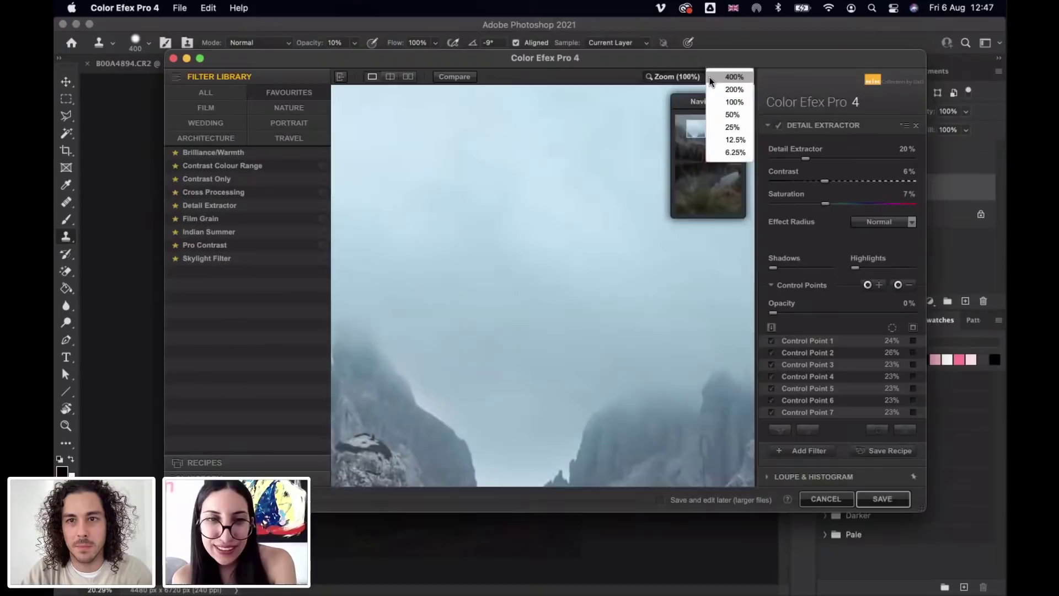
{"action": "left_click", "coordinate": [729, 114]}
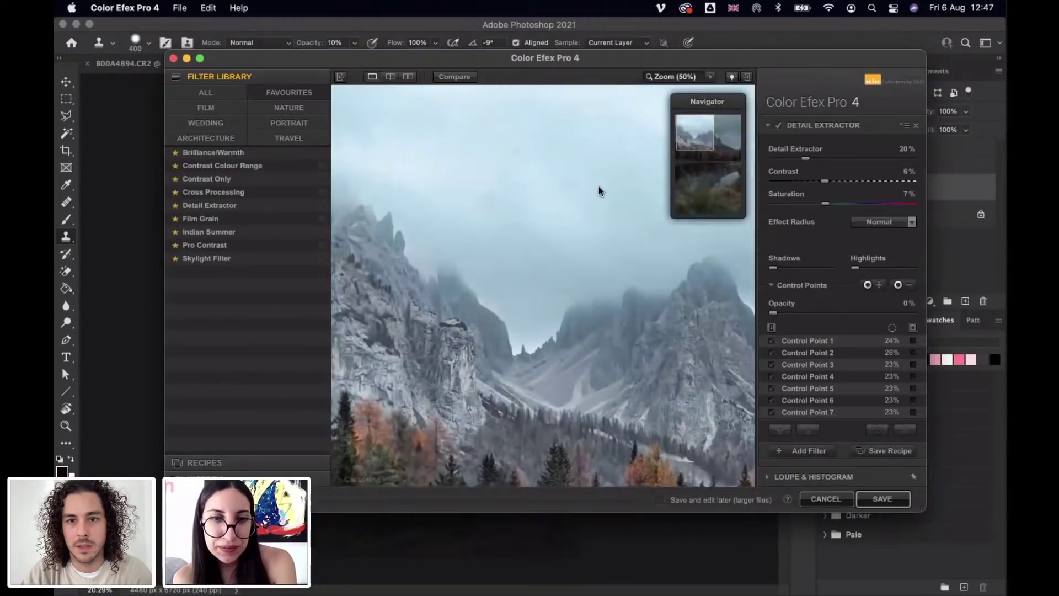
{"action": "left_click", "coordinate": [710, 79]}
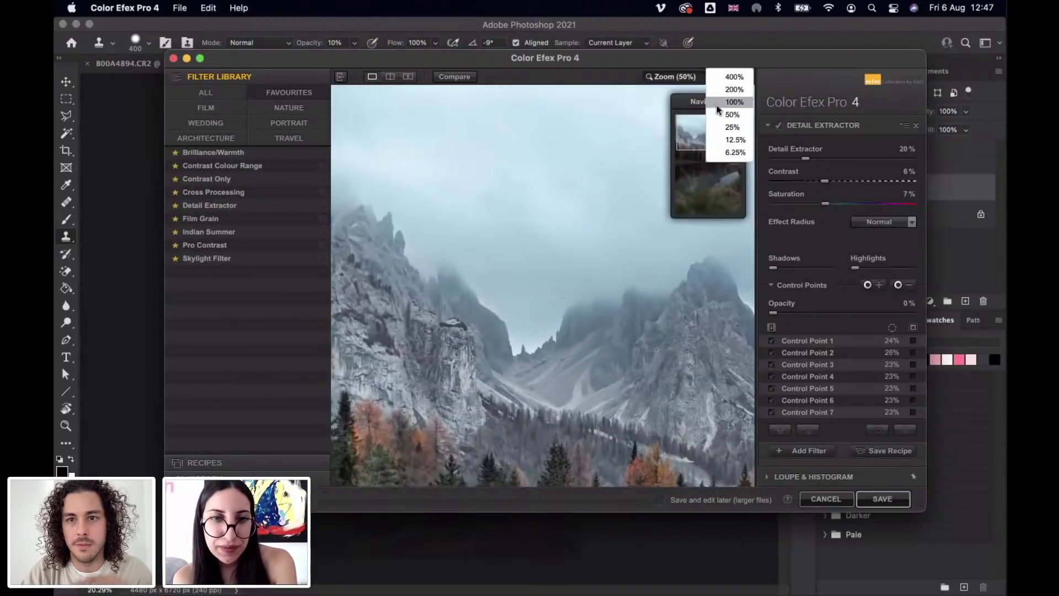
{"action": "left_click", "coordinate": [731, 127]}
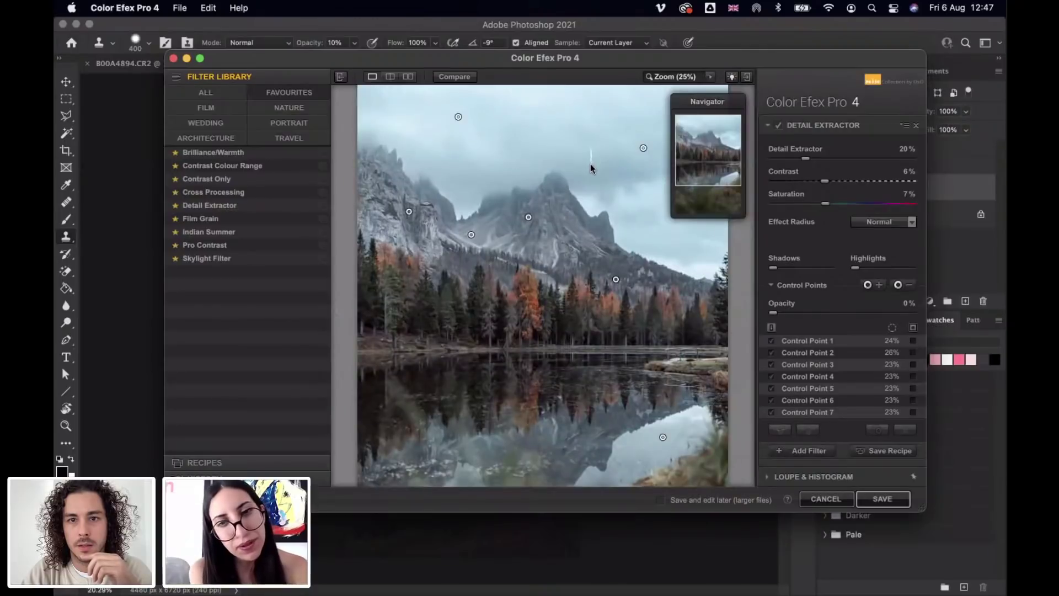
{"action": "left_click_drag", "start_coordinate": [707, 101], "coordinate": [407, 349]}
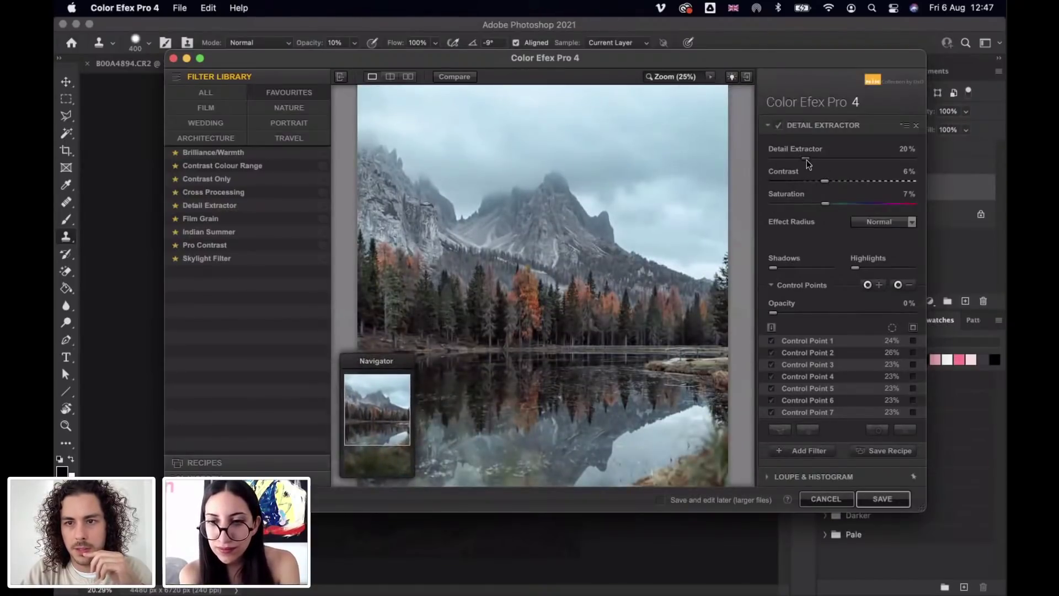
Step: Raise Detail Extractor to 27%, and add an Indian Summer filter with Enhance Foliage at 60%
{"action": "mouse_move", "coordinate": [814, 163]}
{"action": "left_mouse_down"}
{"action": "mouse_move", "coordinate": [828, 164]}
{"action": "mouse_move", "coordinate": [819, 163]}
{"action": "left_mouse_up"}
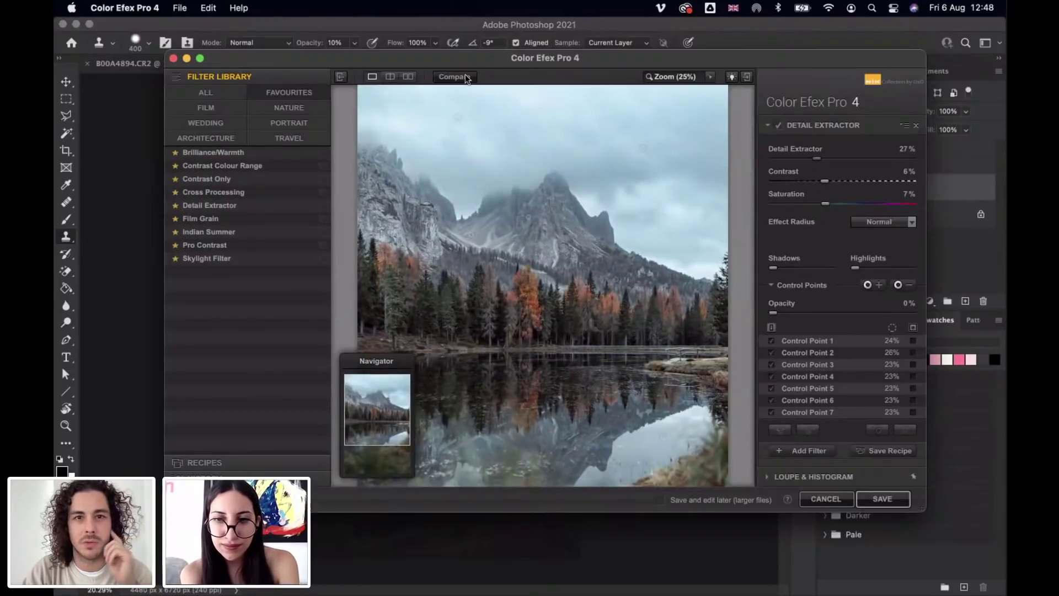
{"action": "left_click_drag", "start_coordinate": [476, 65], "coordinate": [538, 68]}
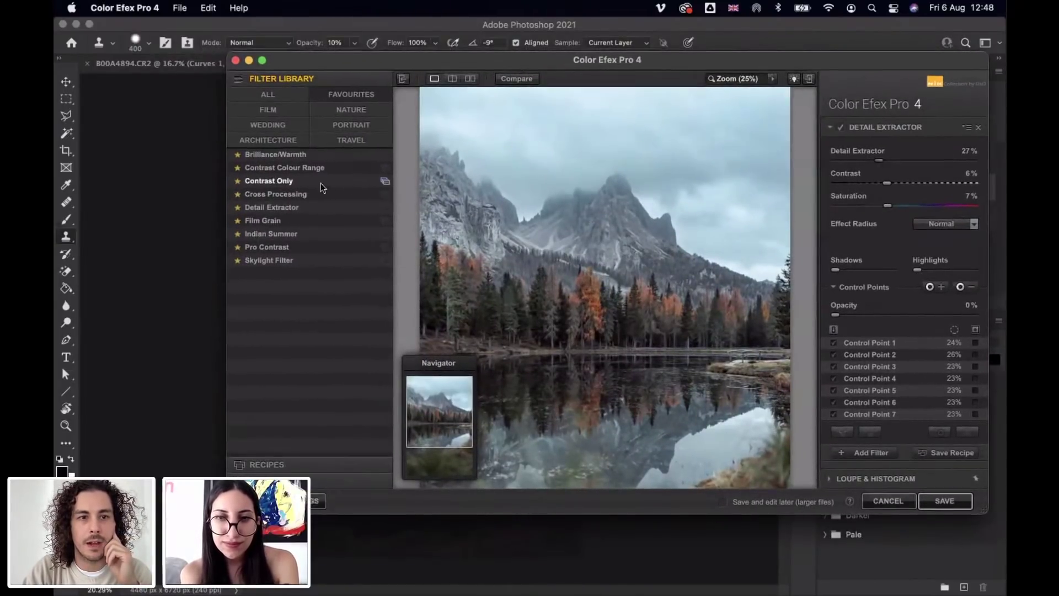
{"action": "left_click", "coordinate": [283, 235]}
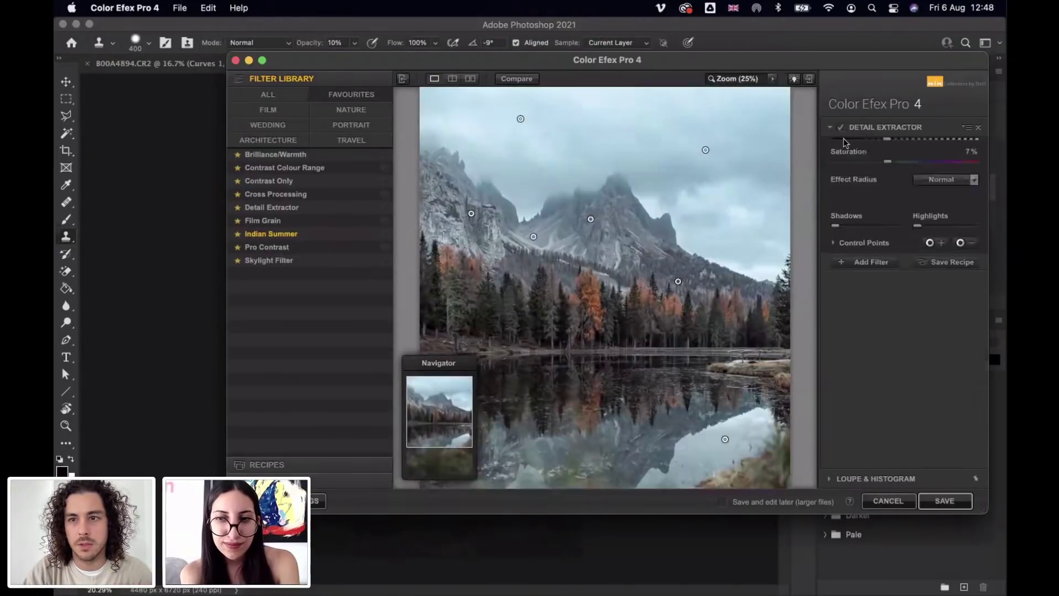
{"action": "left_click", "coordinate": [870, 307]}
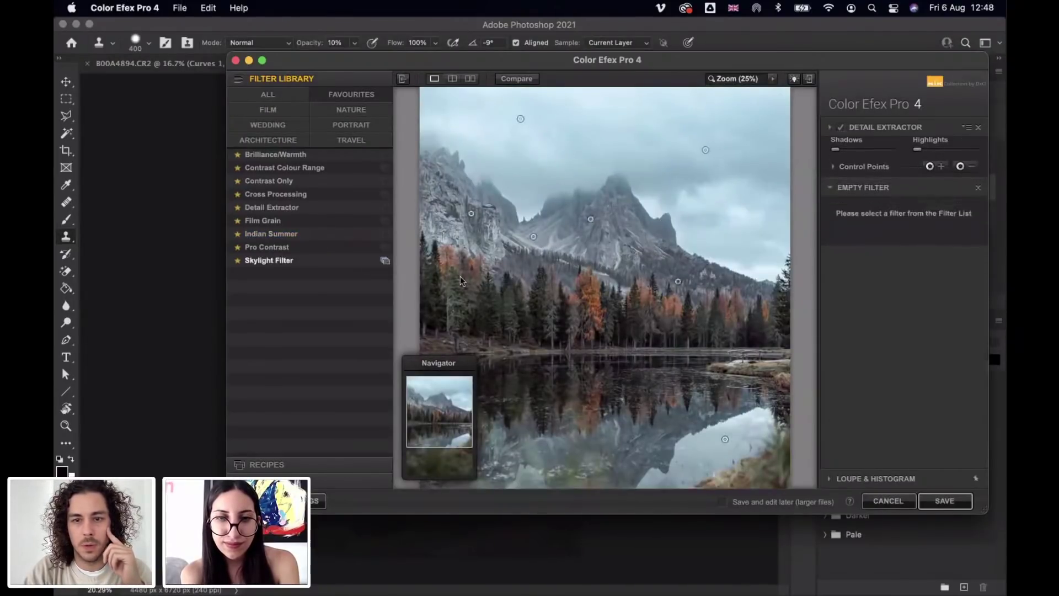
{"action": "left_click", "coordinate": [281, 235]}
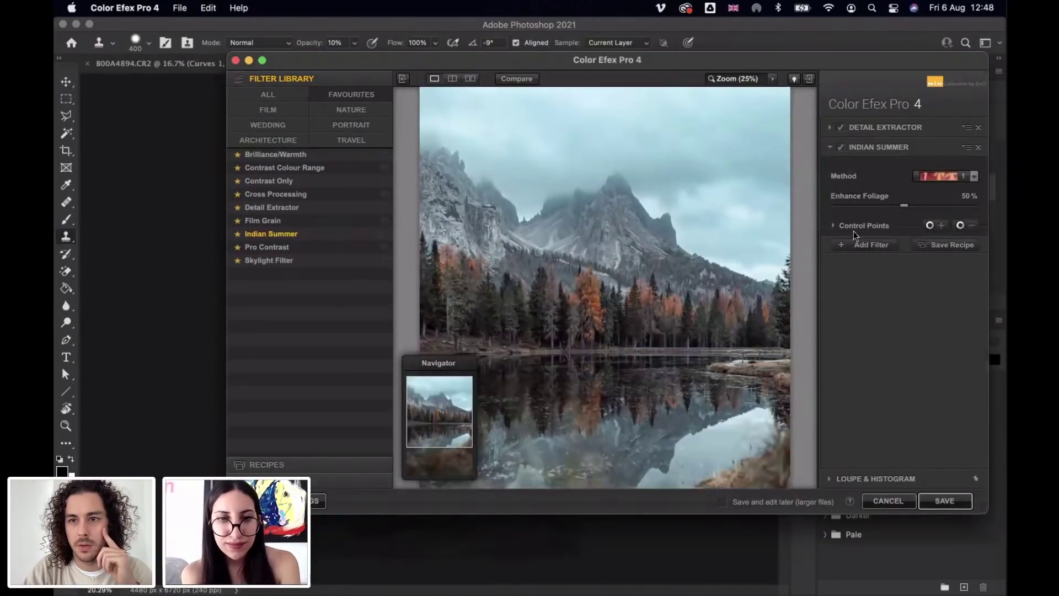
{"action": "left_click_drag", "start_coordinate": [901, 210], "coordinate": [926, 207]}
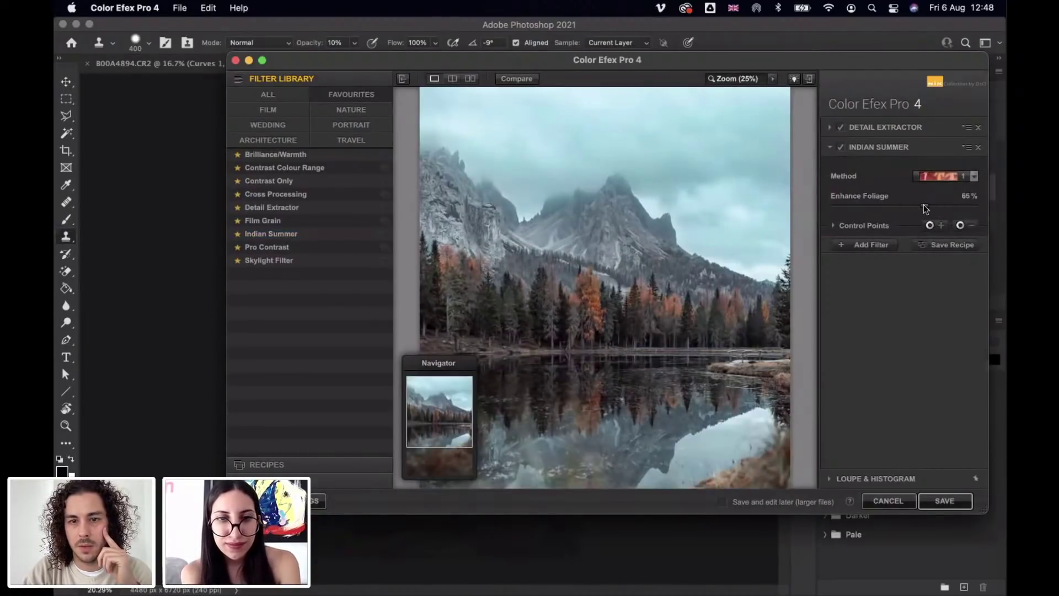
Step: Place four 20% positive control points along the shoreline trees for Indian Summer, with their masks shown
{"action": "left_click", "coordinate": [929, 225]}
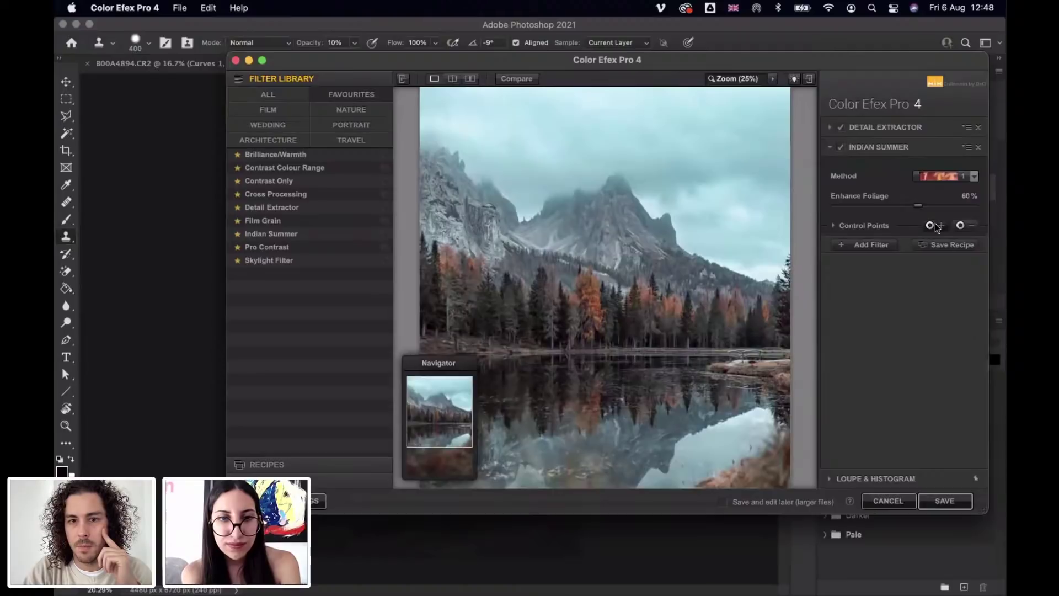
{"action": "left_click", "coordinate": [461, 294]}
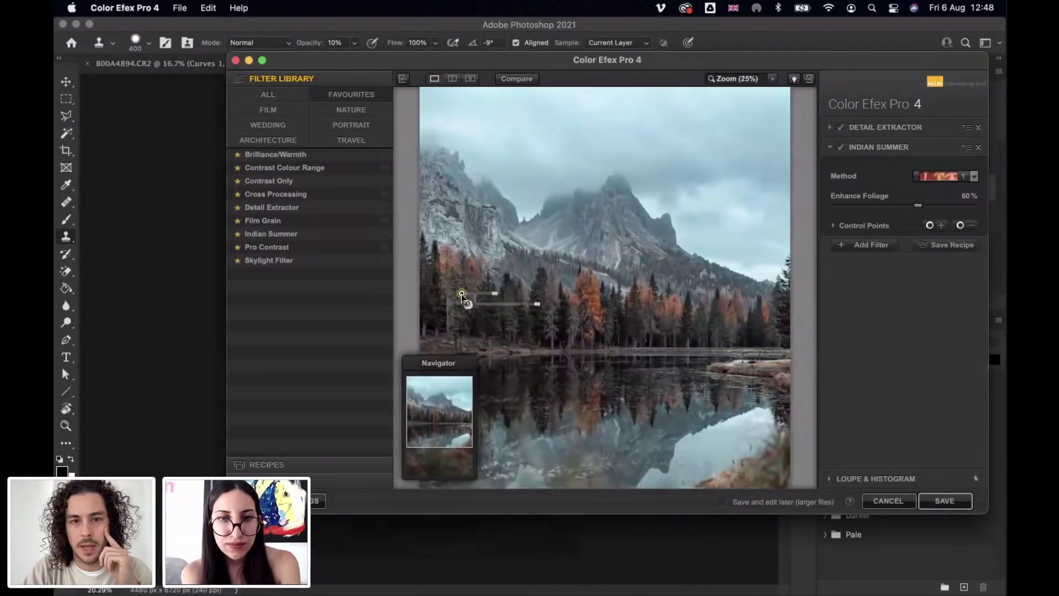
{"action": "left_click", "coordinate": [838, 227]}
{"action": "left_click", "coordinate": [975, 281]}
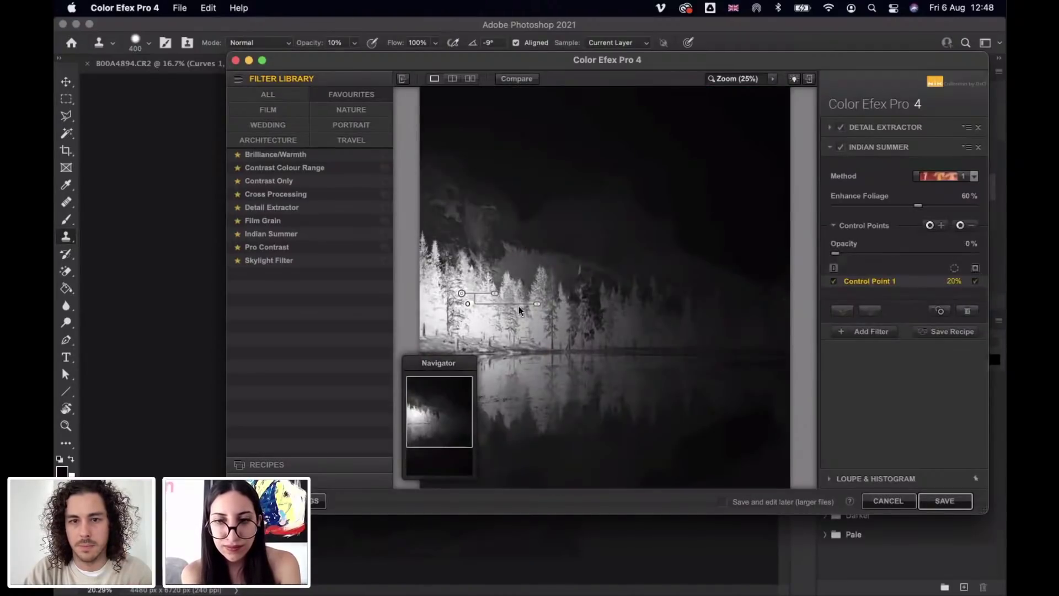
{"action": "left_click", "coordinate": [551, 308]}
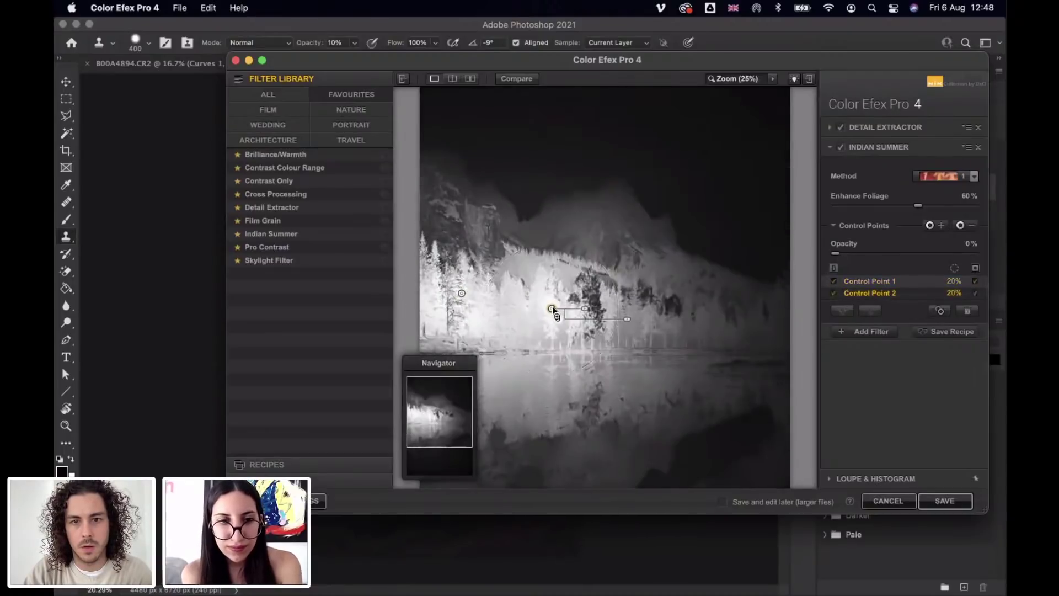
{"action": "left_click", "coordinate": [635, 308]}
{"action": "left_click", "coordinate": [709, 312]}
{"action": "left_click_drag", "start_coordinate": [724, 320], "coordinate": [718, 321]}
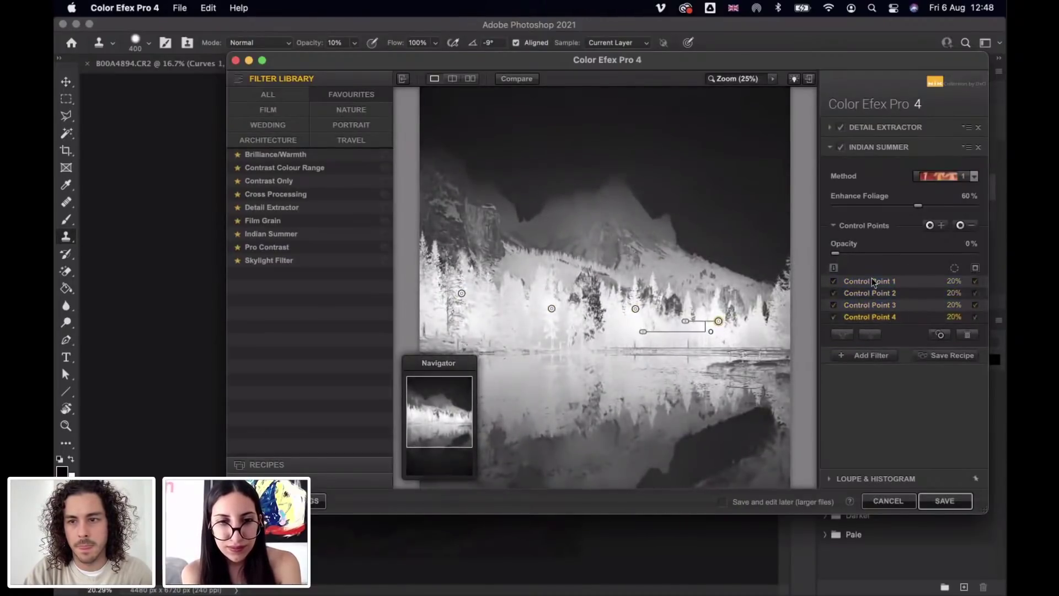
Step: Add three 30% negative control points across the mountain faces to exclude them from Indian Summer
{"action": "left_click", "coordinate": [966, 225]}
{"action": "left_click", "coordinate": [613, 248]}
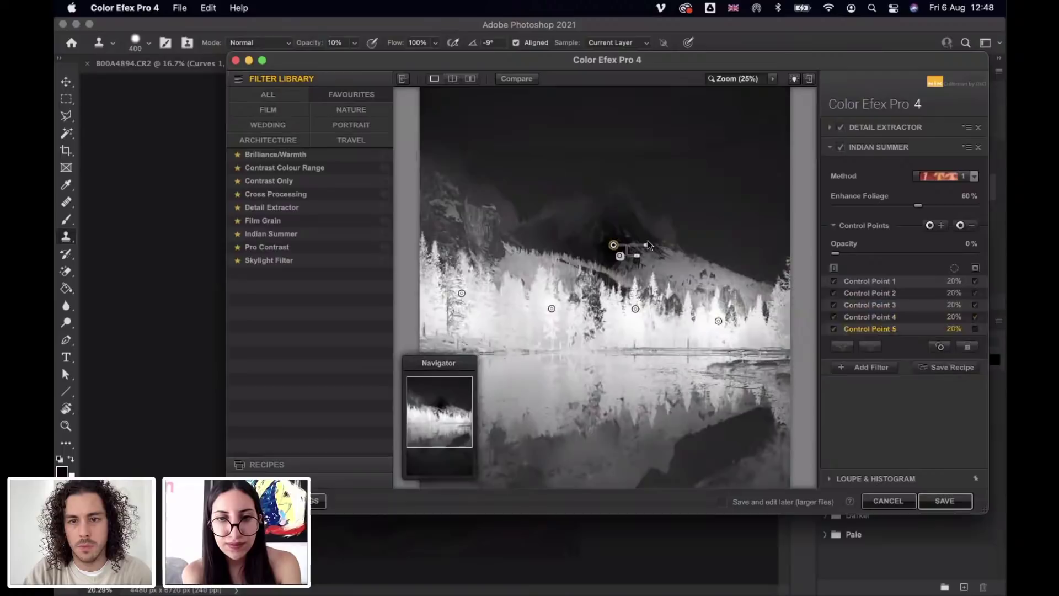
{"action": "left_click", "coordinate": [491, 235]}
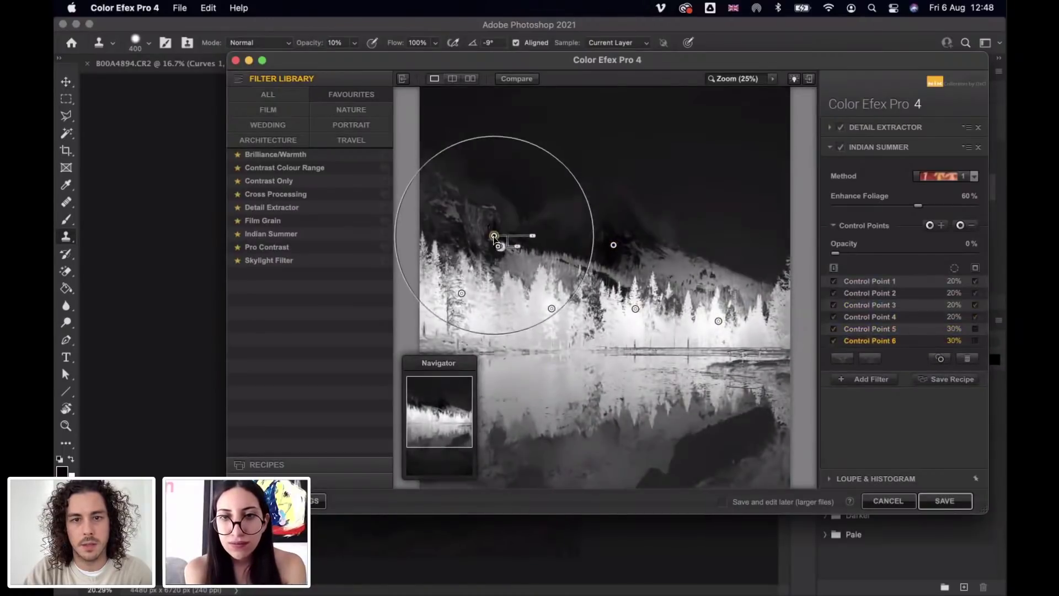
{"action": "left_click", "coordinate": [650, 264]}
Step: Add three negative control points sized 30%, 30% and 16% on the lake, and move them down onto the mountain and sky reflections
{"action": "left_click", "coordinate": [549, 394]}
{"action": "left_click_drag", "start_coordinate": [550, 394], "coordinate": [508, 384]}
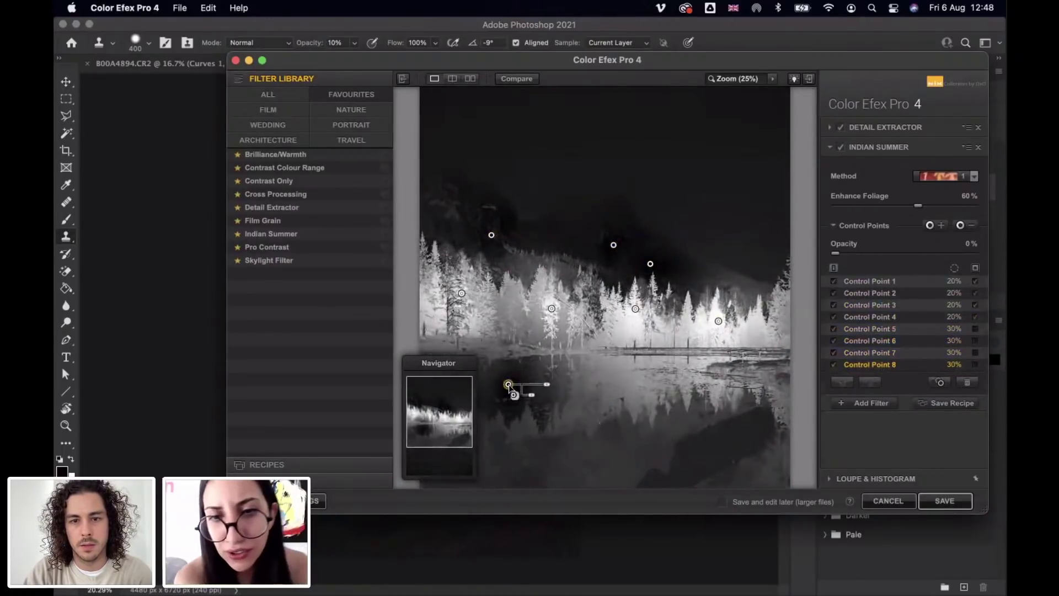
{"action": "left_click", "coordinate": [596, 383]}
{"action": "left_click", "coordinate": [672, 375]}
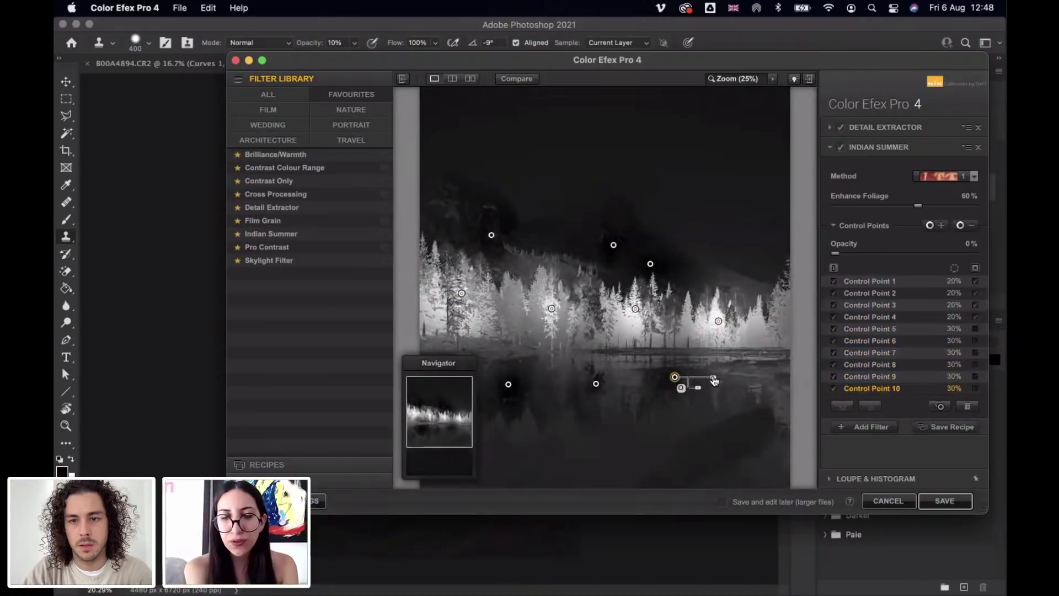
{"action": "left_click_drag", "start_coordinate": [713, 379], "coordinate": [729, 427]}
{"action": "left_click_drag", "start_coordinate": [595, 383], "coordinate": [638, 433]}
{"action": "left_click_drag", "start_coordinate": [508, 384], "coordinate": [555, 450]}
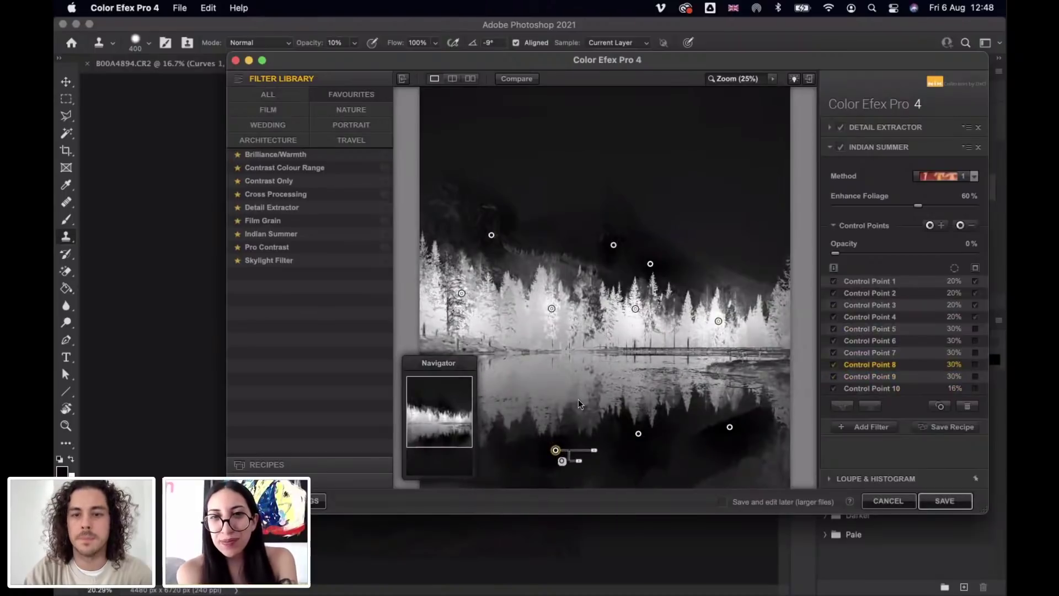
Step: Add a 16% negative control point on the foreground grass and a 30% one on the mountain's right slope
{"action": "scroll", "coordinate": [578, 399], "scroll_direction": "down", "scroll_amount": 3}
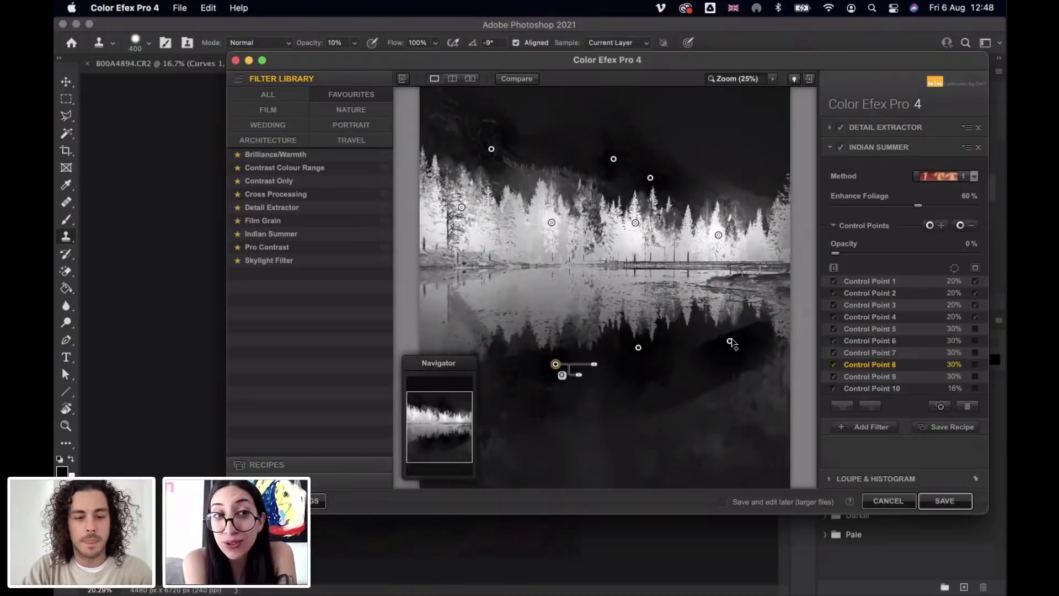
{"action": "left_click_drag", "start_coordinate": [730, 341], "coordinate": [752, 402]}
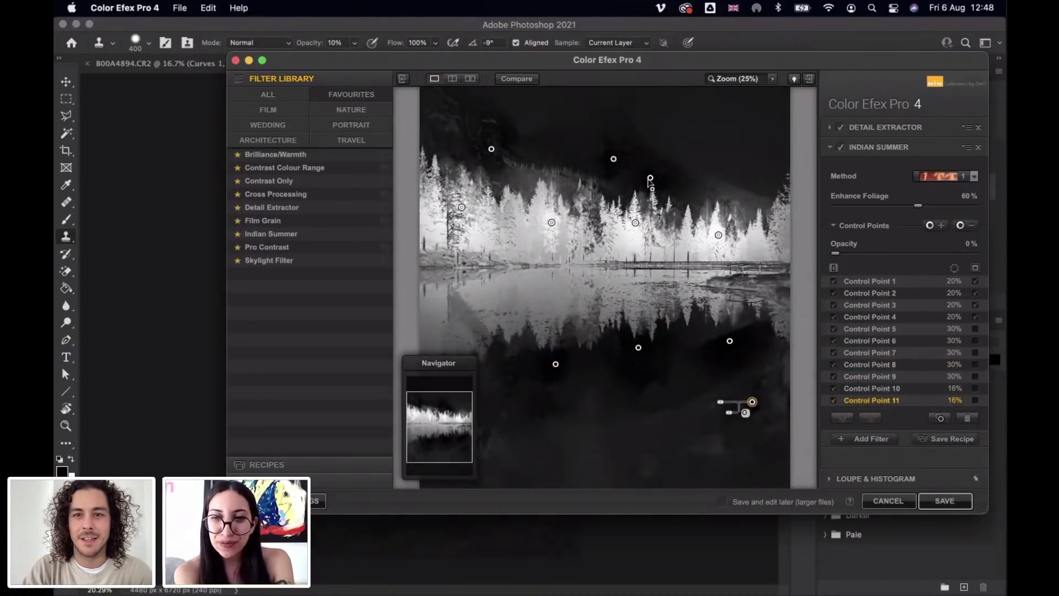
{"action": "left_click_drag", "start_coordinate": [710, 158], "coordinate": [718, 184]}
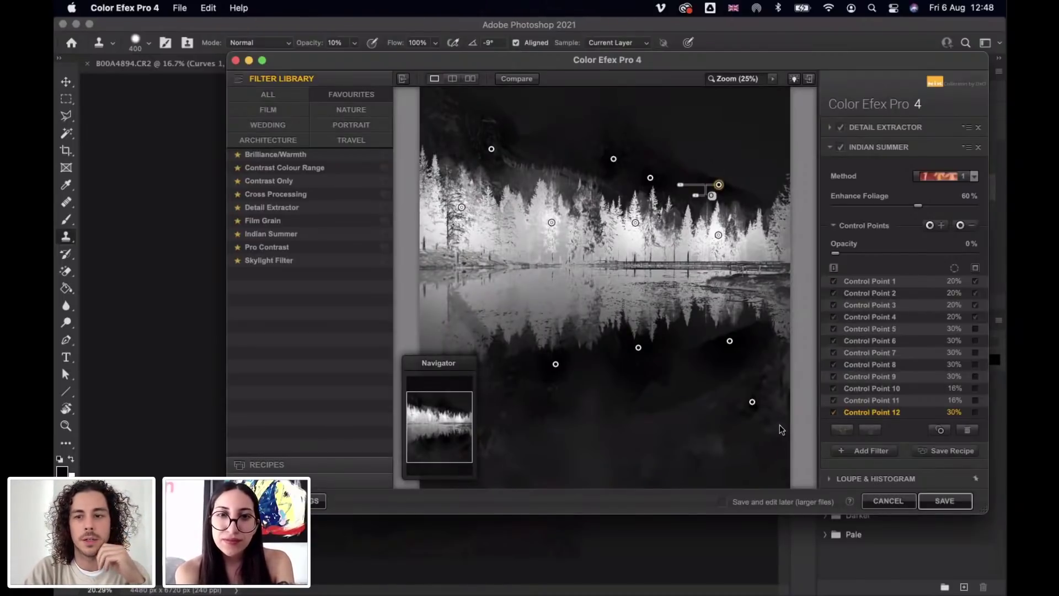
Step: Hide all control point masks and set Indian Summer's Enhance Foliage to 67%
{"action": "left_click", "coordinate": [975, 269]}
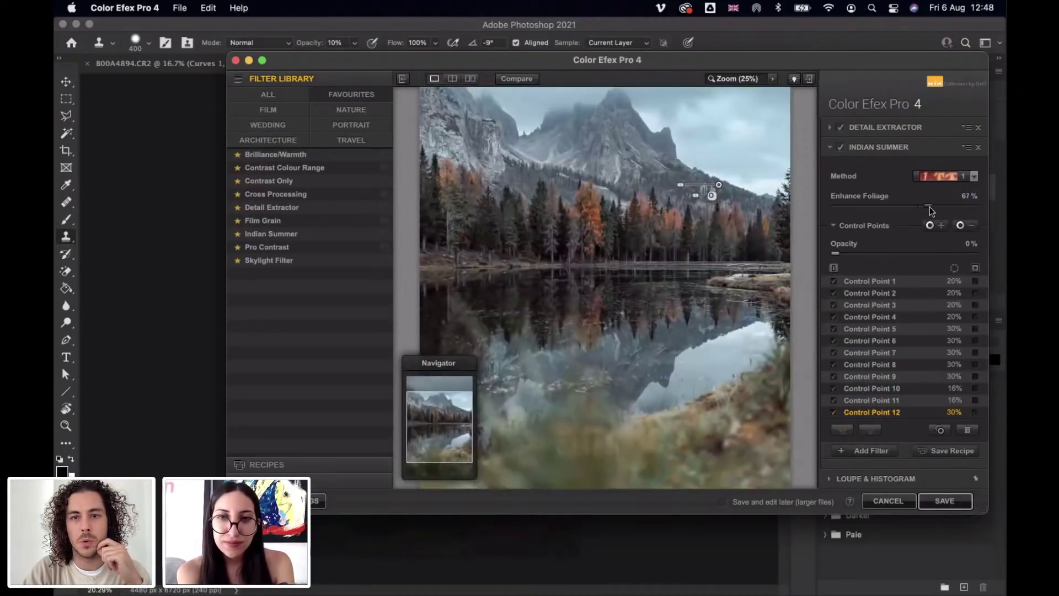
{"action": "left_click_drag", "start_coordinate": [932, 206], "coordinate": [929, 206]}
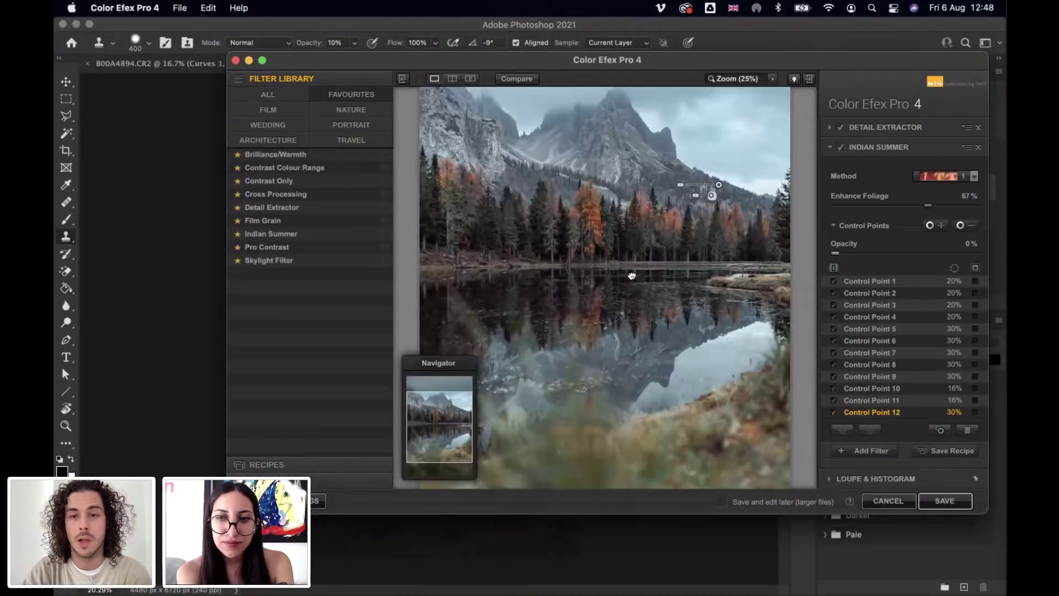
{"action": "left_click_drag", "start_coordinate": [631, 273], "coordinate": [630, 335]}
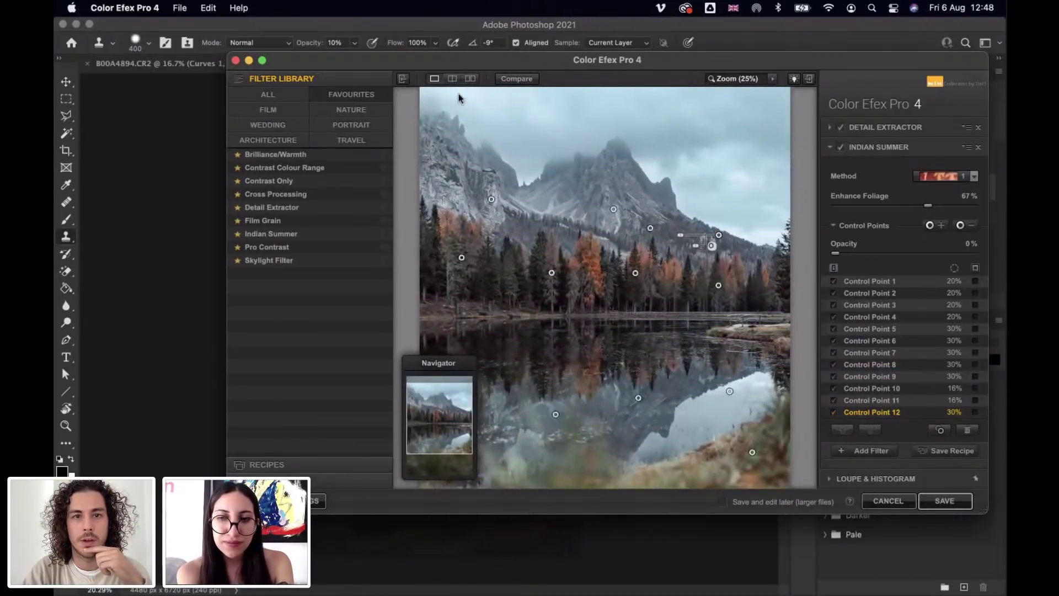
Step: Compare before and after in split view with the divider swept to the photo's left edge, and save the filter result
{"action": "left_click", "coordinate": [451, 79]}
{"action": "left_click_drag", "start_coordinate": [607, 181], "coordinate": [379, 235]}
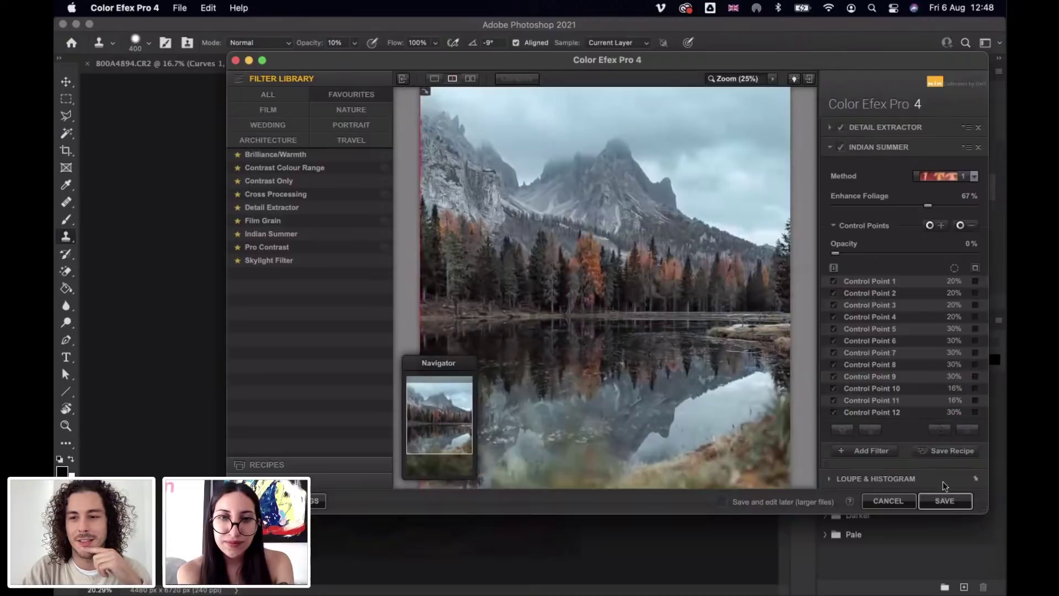
{"action": "left_click", "coordinate": [944, 500]}
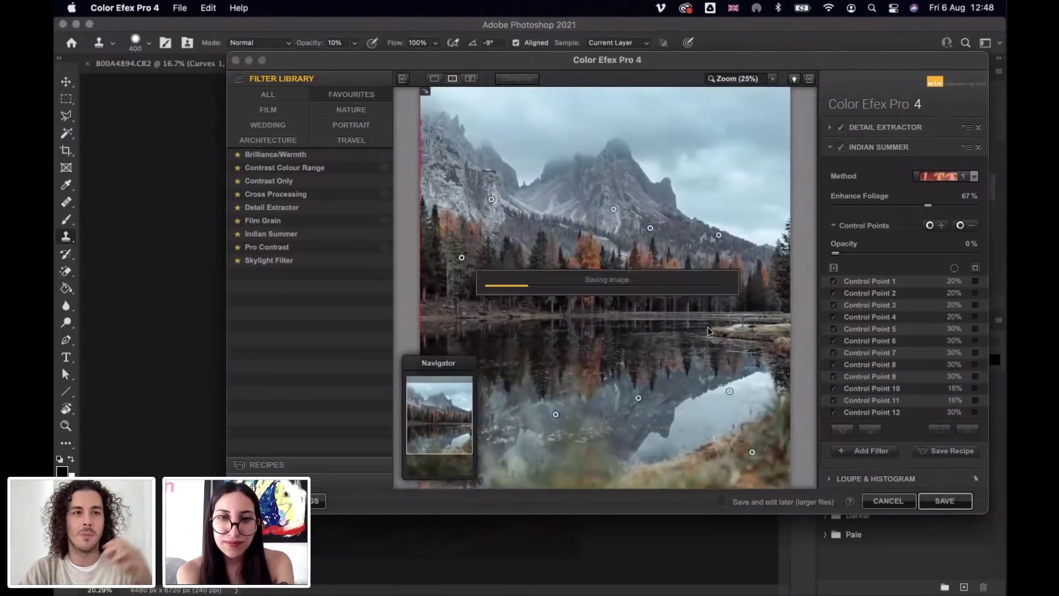
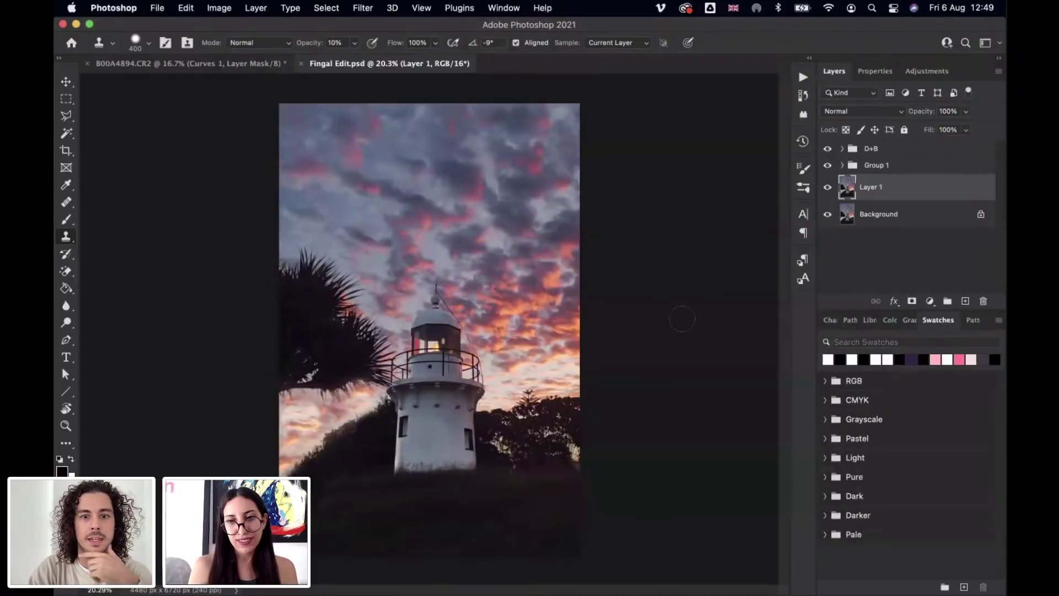
Step: Switch to Lightroom's Library and compare 1. RAW image.CR2 with 2. Global Adjustments-Edit.tif
{"action": "mouse_move", "coordinate": [433, 595]}
{"action": "left_click", "coordinate": [259, 565]}
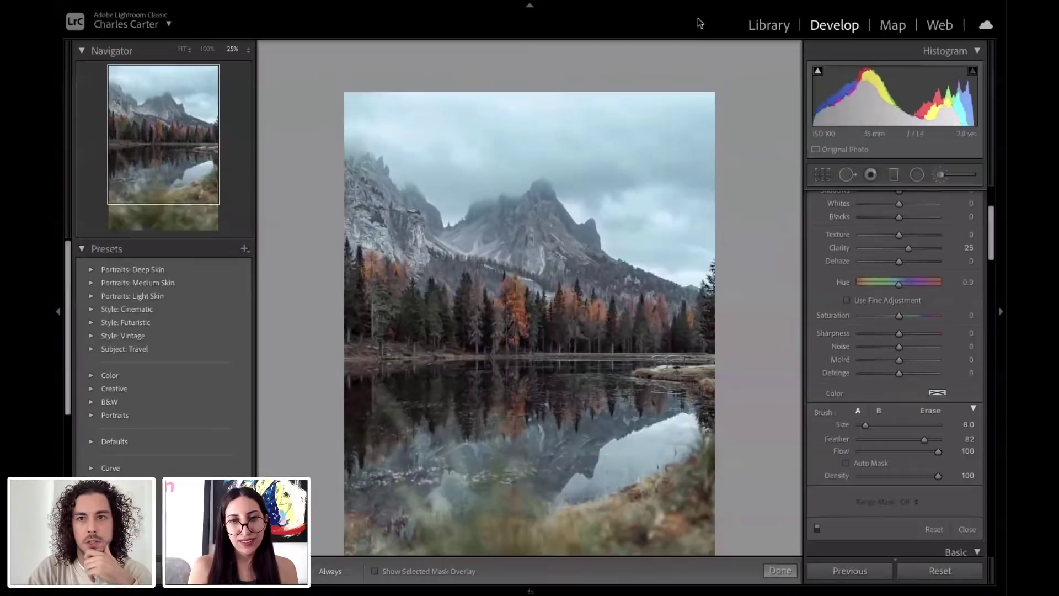
{"action": "left_click", "coordinate": [754, 30]}
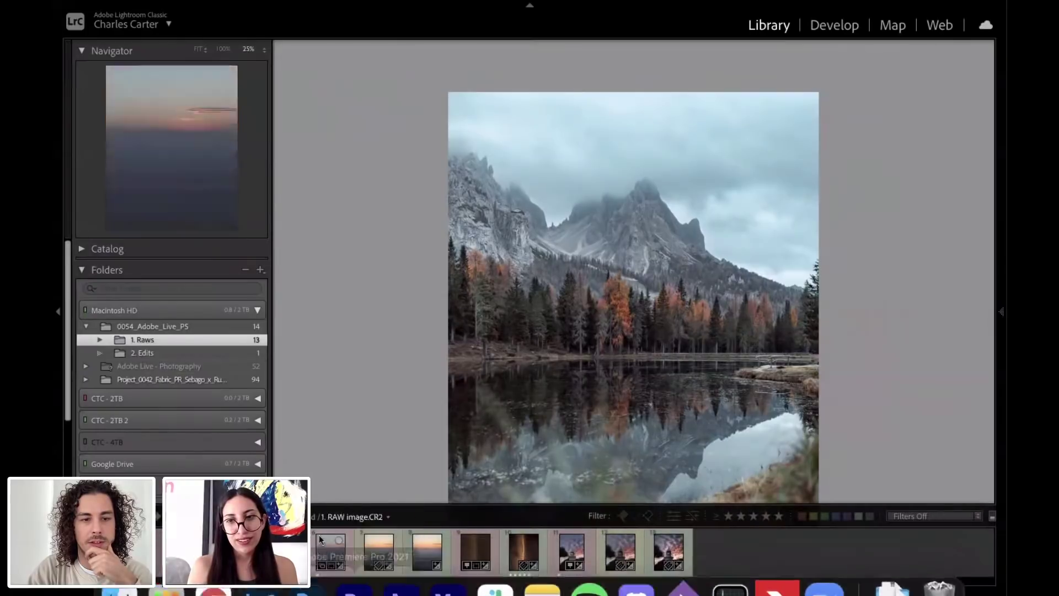
{"action": "key", "text": "Right"}
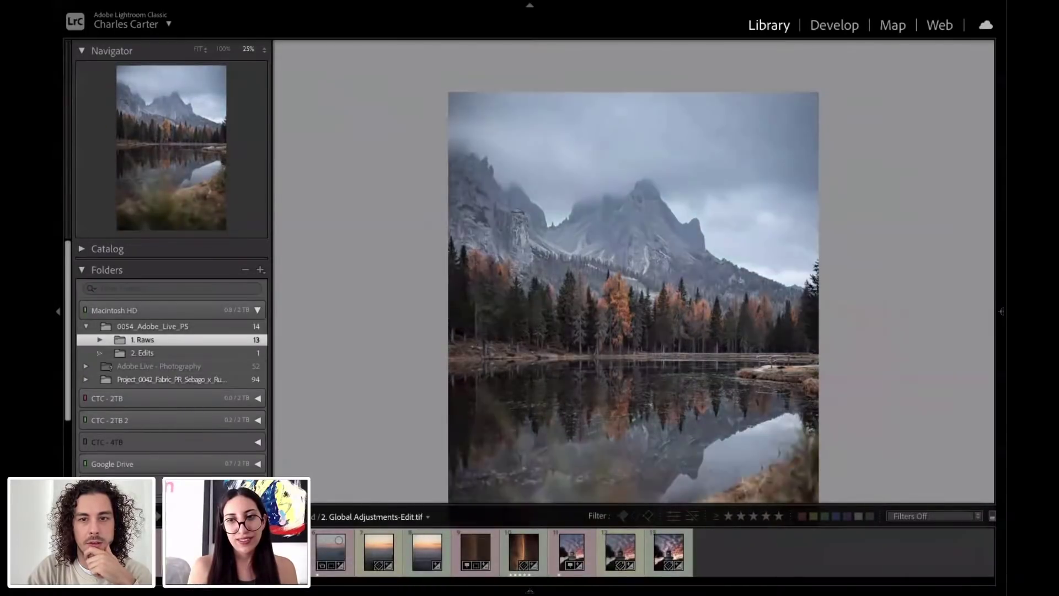
{"action": "key", "text": "Left"}
{"action": "key", "text": "Right"}
{"action": "key", "text": "Right"}
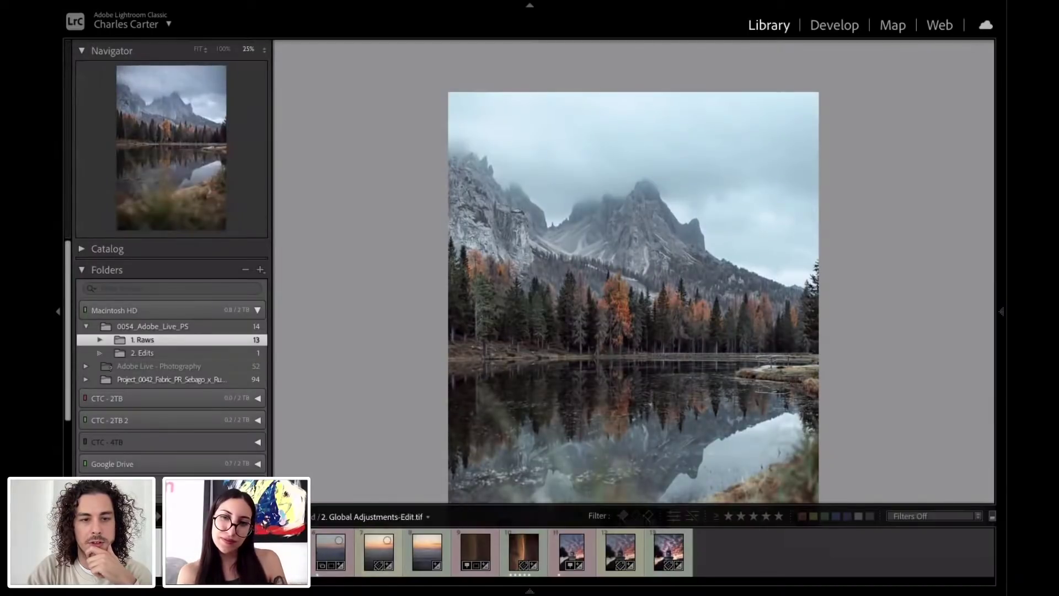
{"action": "key", "text": "Left"}
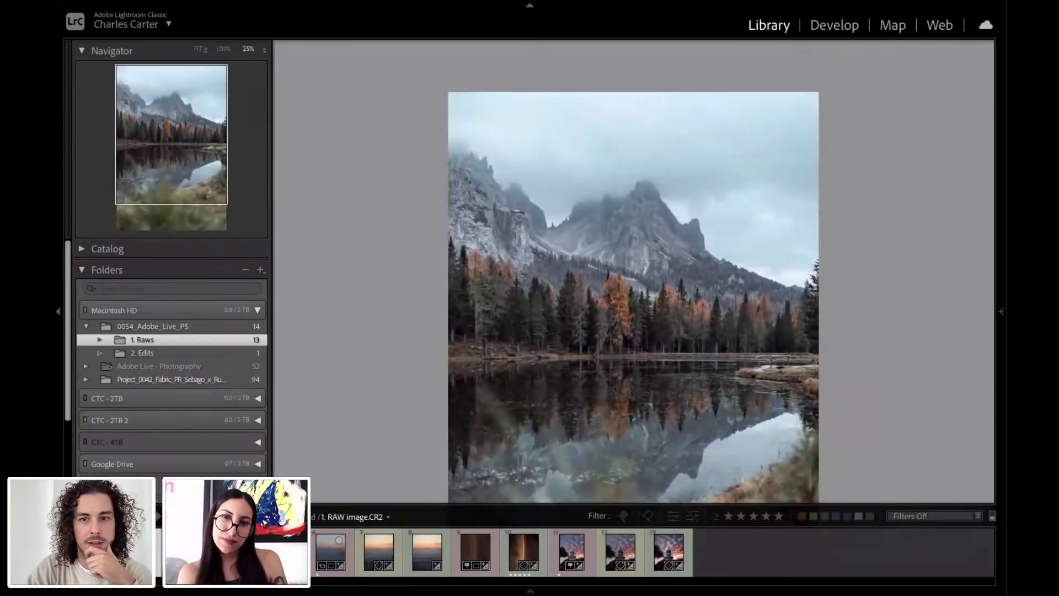
Step: Compare 1. RAW image.CR2 with 1. RAW image-Edit.tif at 25% zoom
{"action": "mouse_move", "coordinate": [415, 590]}
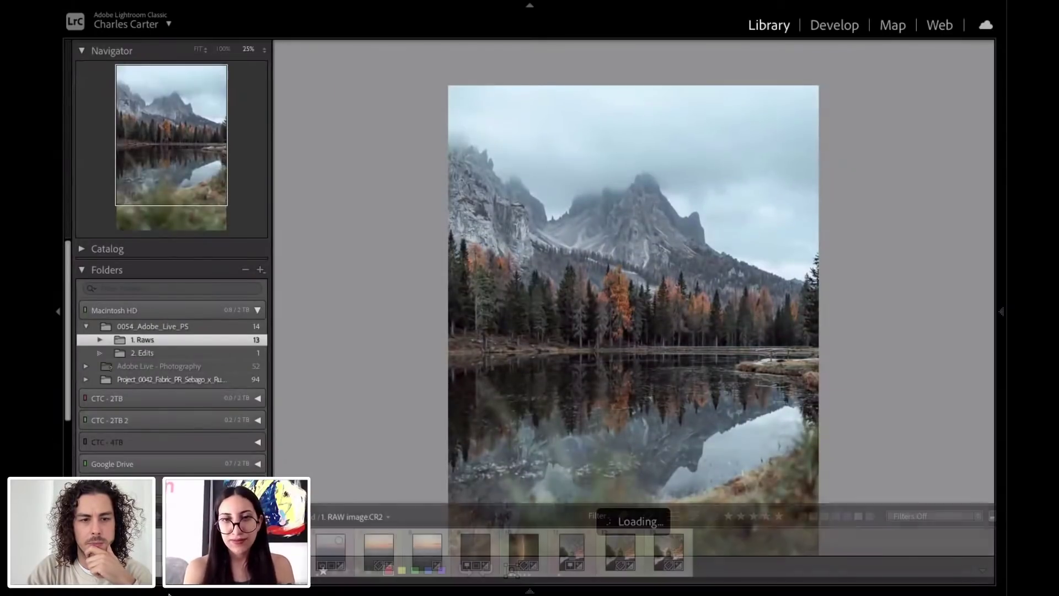
{"action": "key", "text": "Right"}
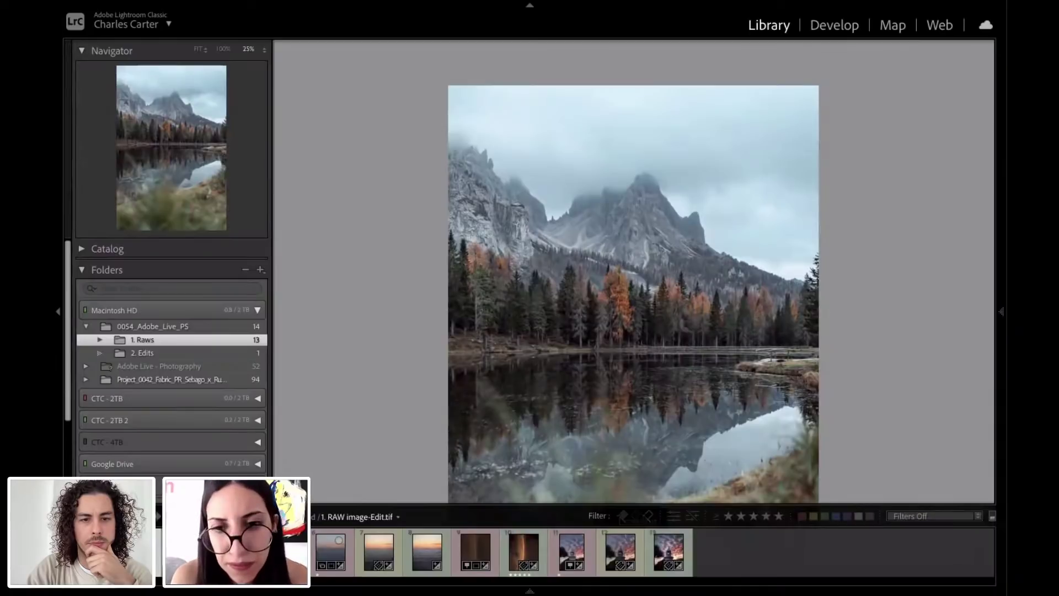
{"action": "key", "text": "Left"}
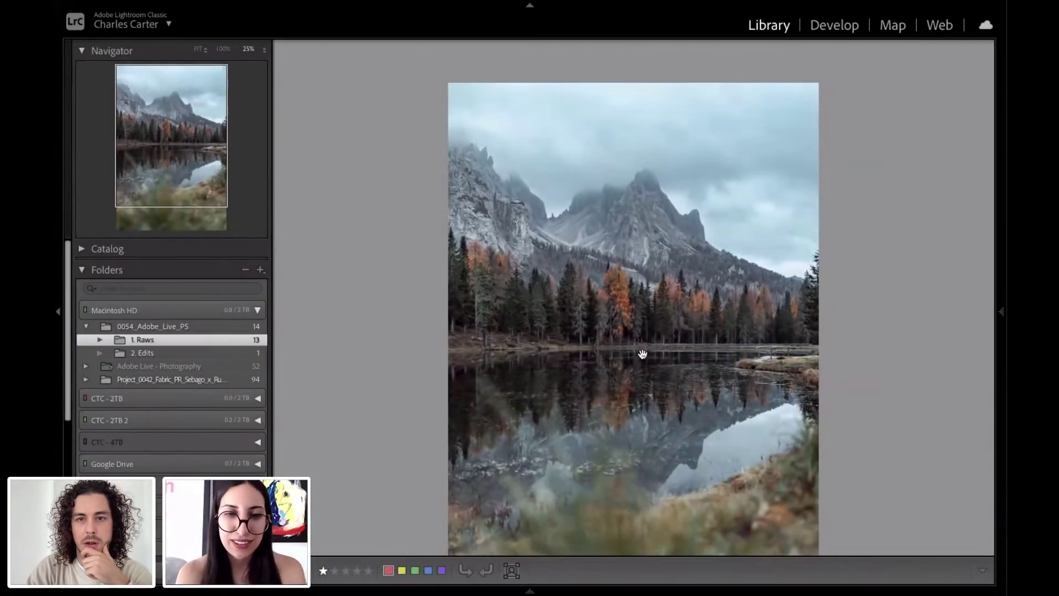
{"action": "left_click_drag", "start_coordinate": [641, 349], "coordinate": [643, 321]}
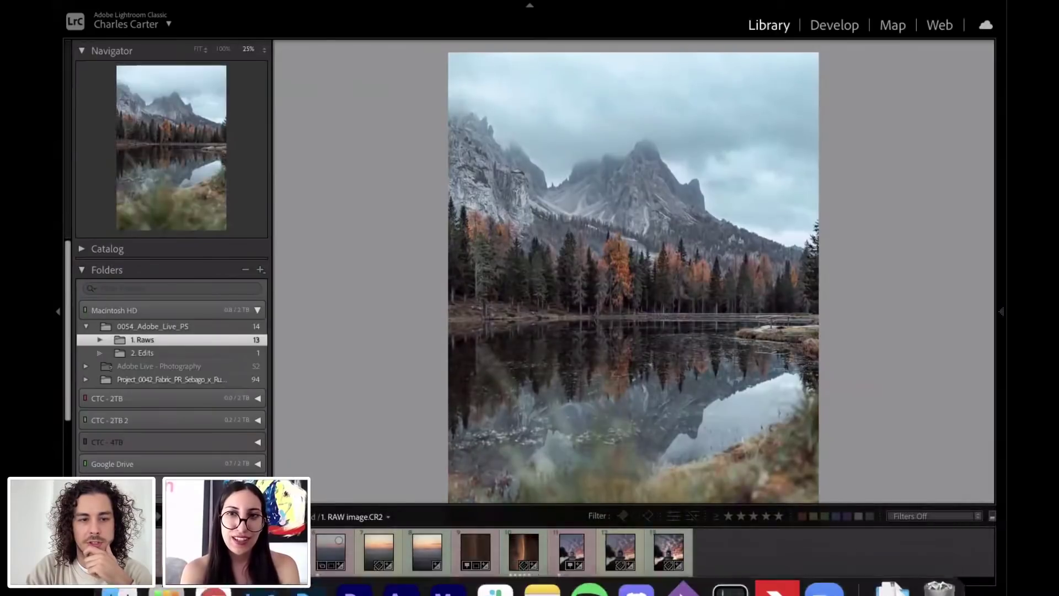
{"action": "left_click", "coordinate": [138, 553]}
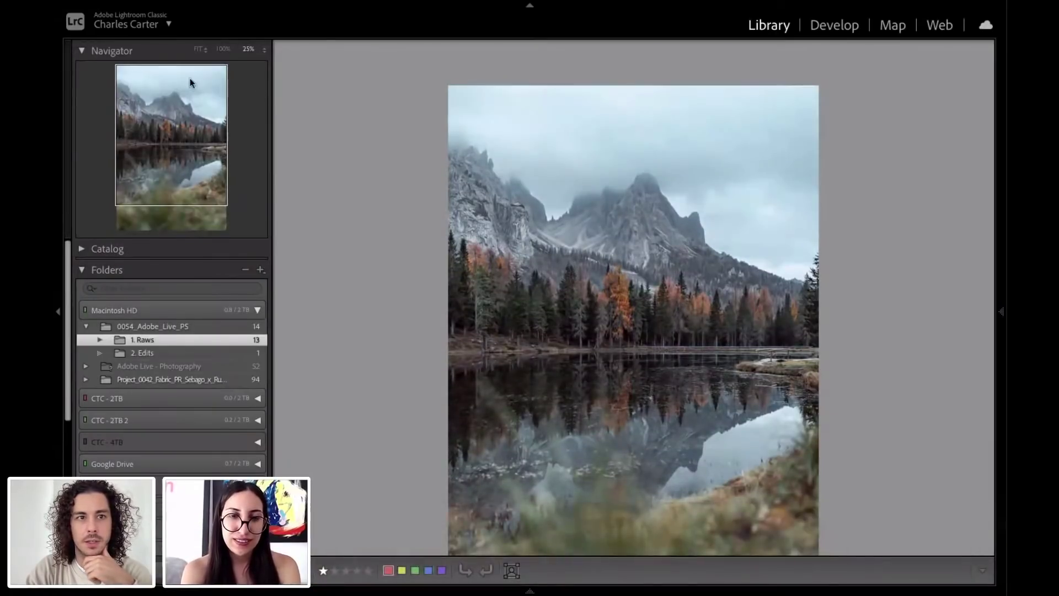
Step: Reopen the mountain lake photo from the thumbnail grid at 25% zoom and hide the module picker
{"action": "left_click", "coordinate": [223, 49]}
{"action": "left_click", "coordinate": [249, 49]}
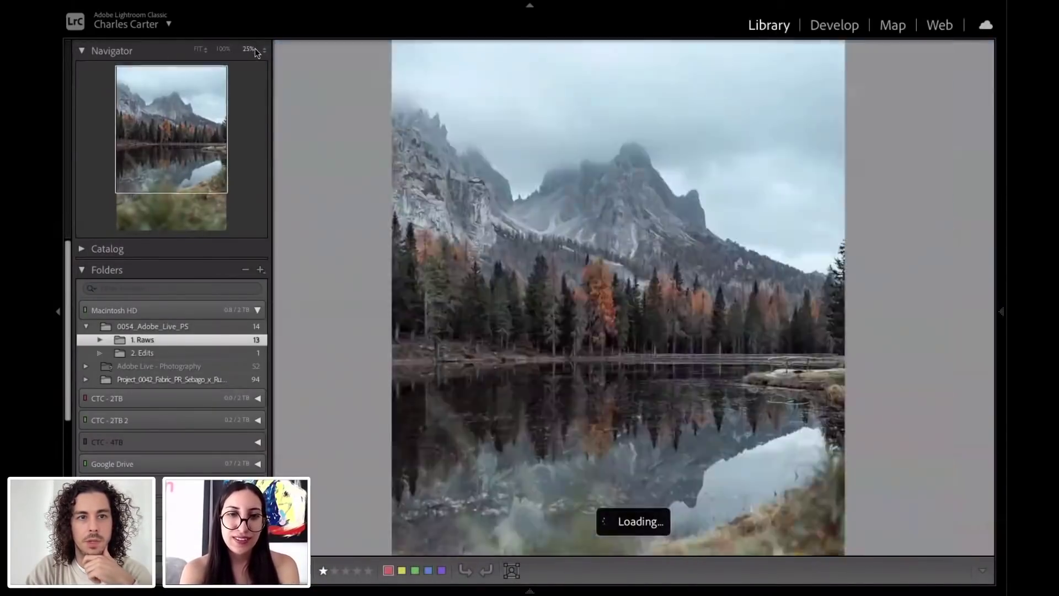
{"action": "key", "text": "g"}
{"action": "left_click", "coordinate": [264, 50]}
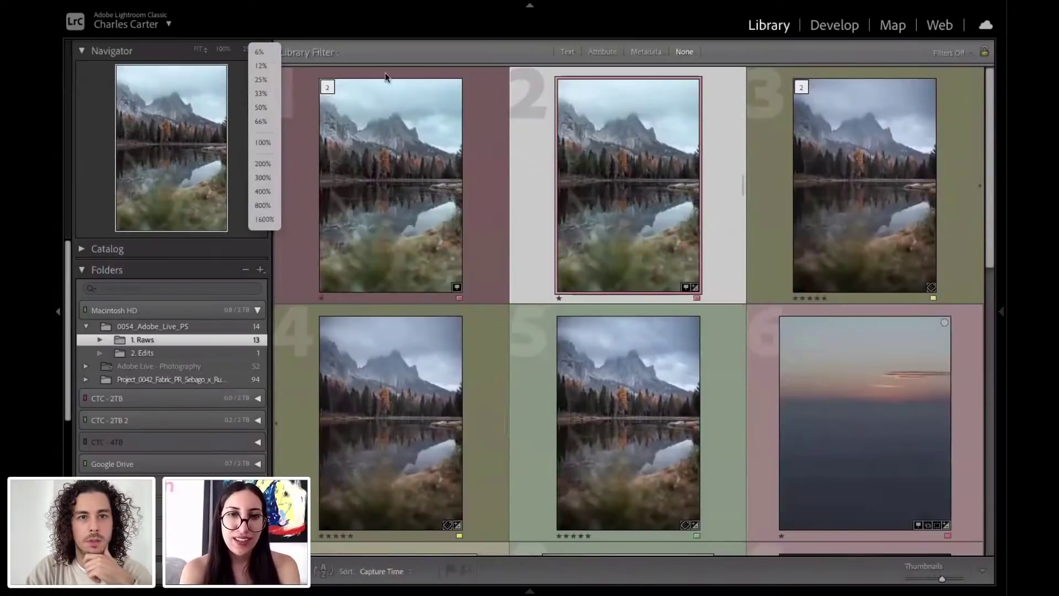
{"action": "double_click", "coordinate": [676, 188]}
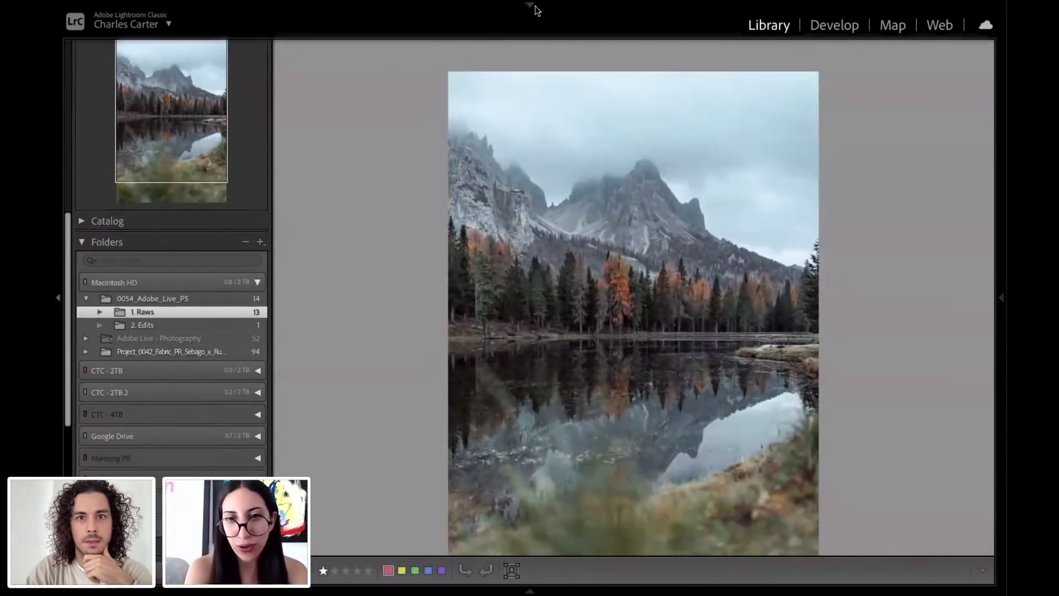
{"action": "left_click", "coordinate": [529, 5]}
Step: Open 1. RAW image.CR2 in Adobe Photoshop 2021 and duplicate its Background layer
{"action": "mouse_move", "coordinate": [120, 589]}
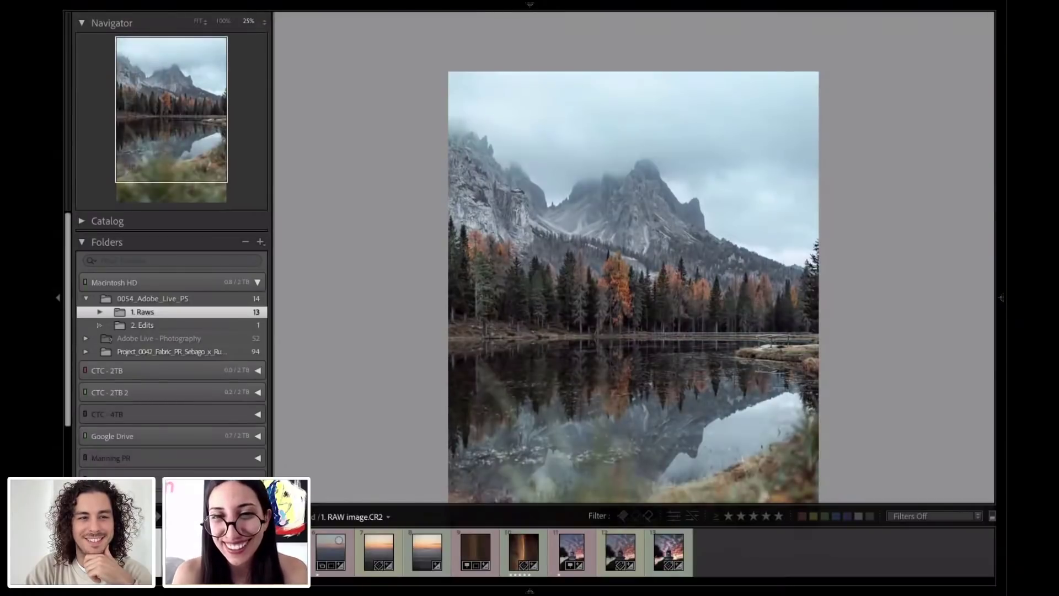
{"action": "right_click", "coordinate": [136, 150]}
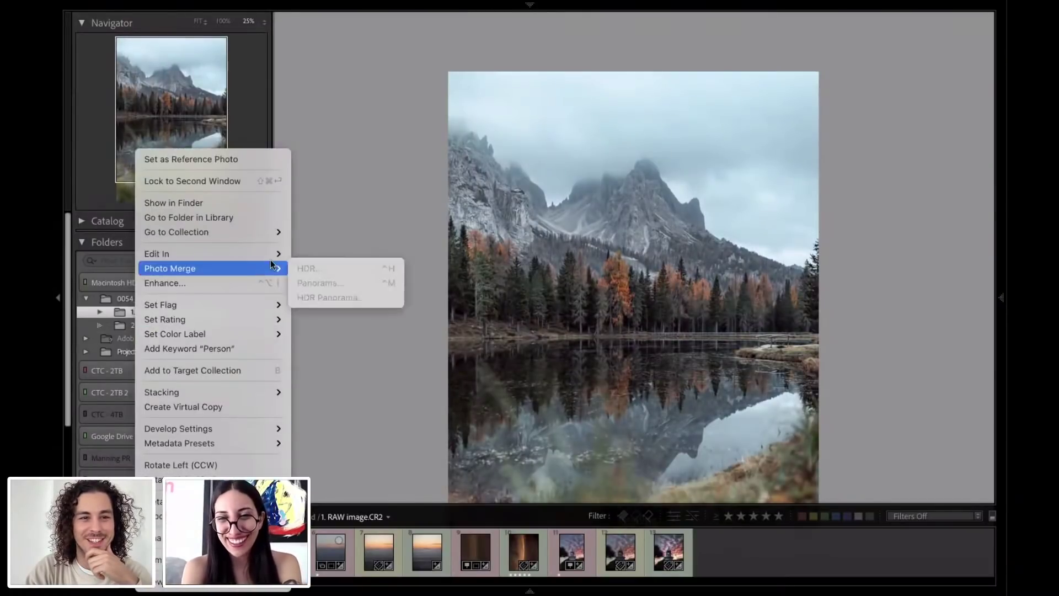
{"action": "mouse_move", "coordinate": [286, 256]}
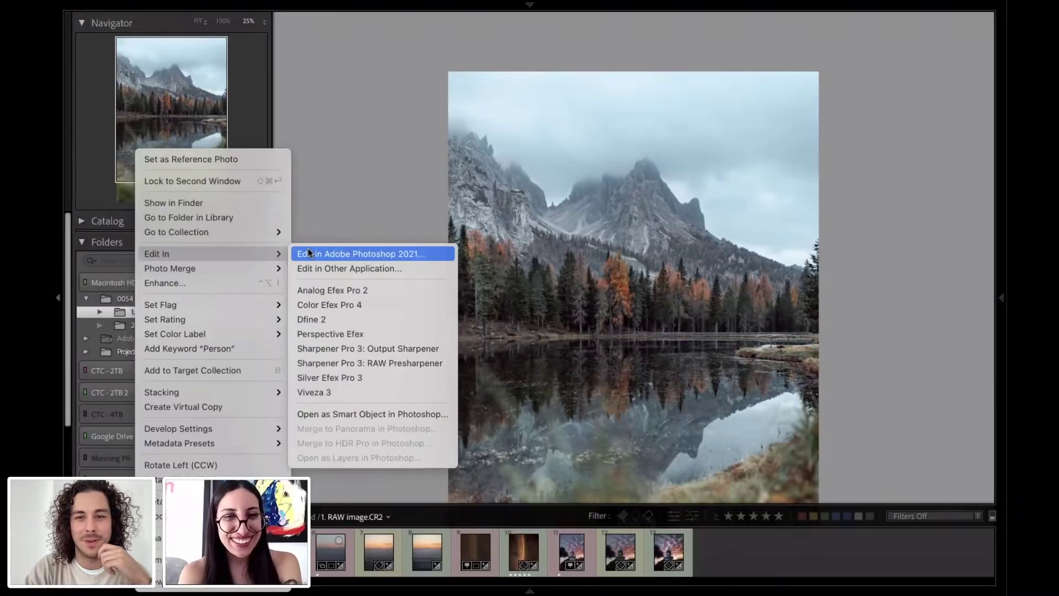
{"action": "left_click", "coordinate": [309, 253]}
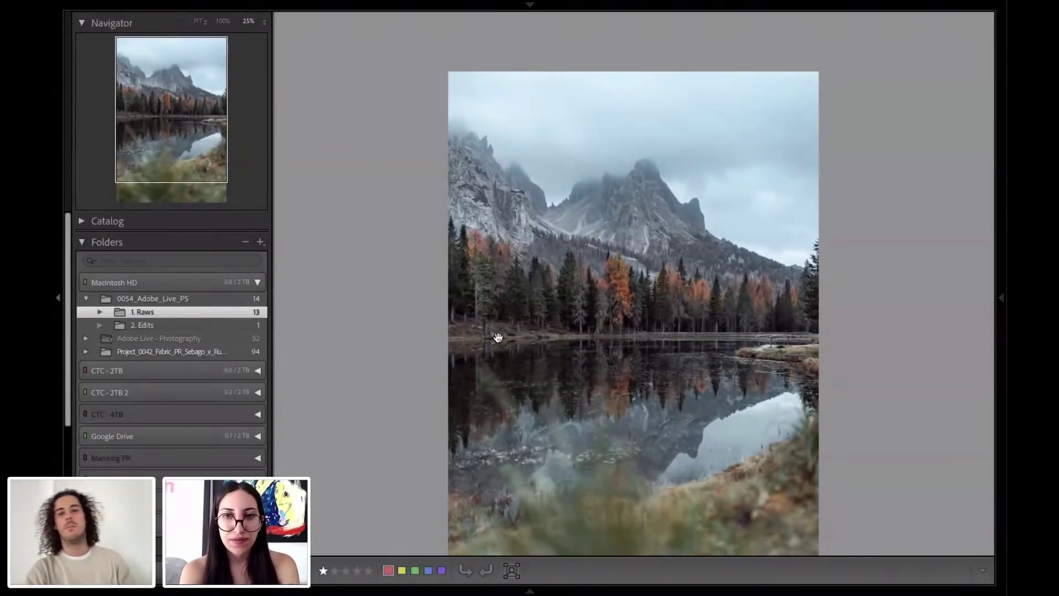
{"action": "mouse_move", "coordinate": [677, 548]}
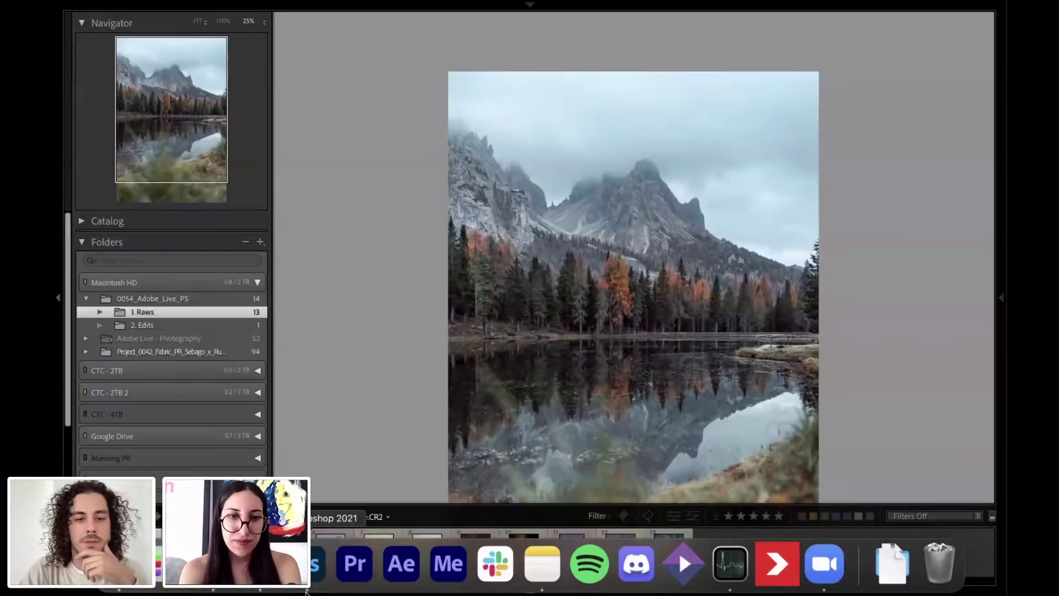
{"action": "left_click", "coordinate": [316, 562]}
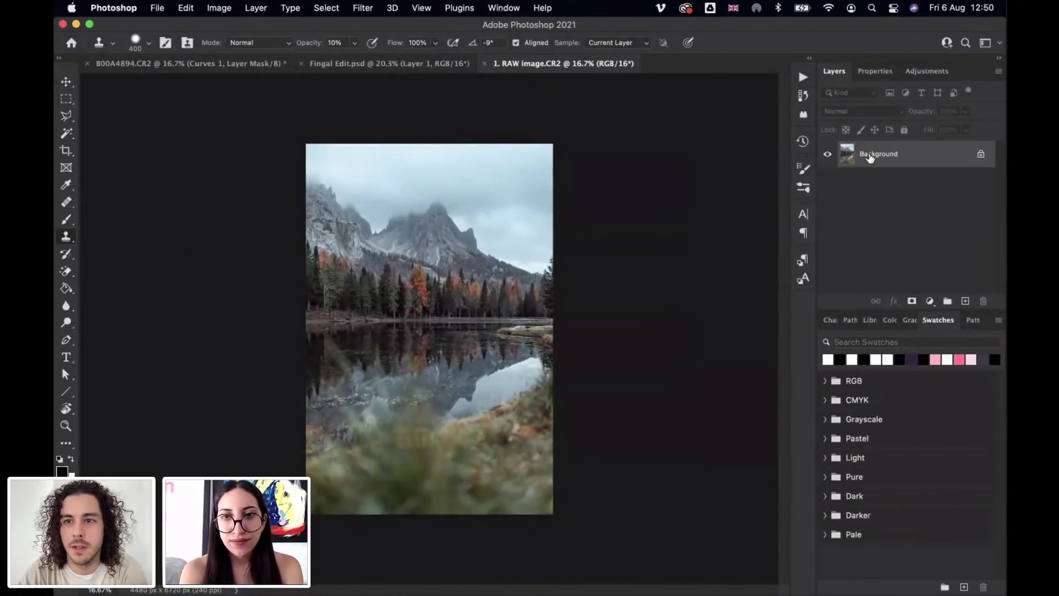
{"action": "key", "text": "super+j"}
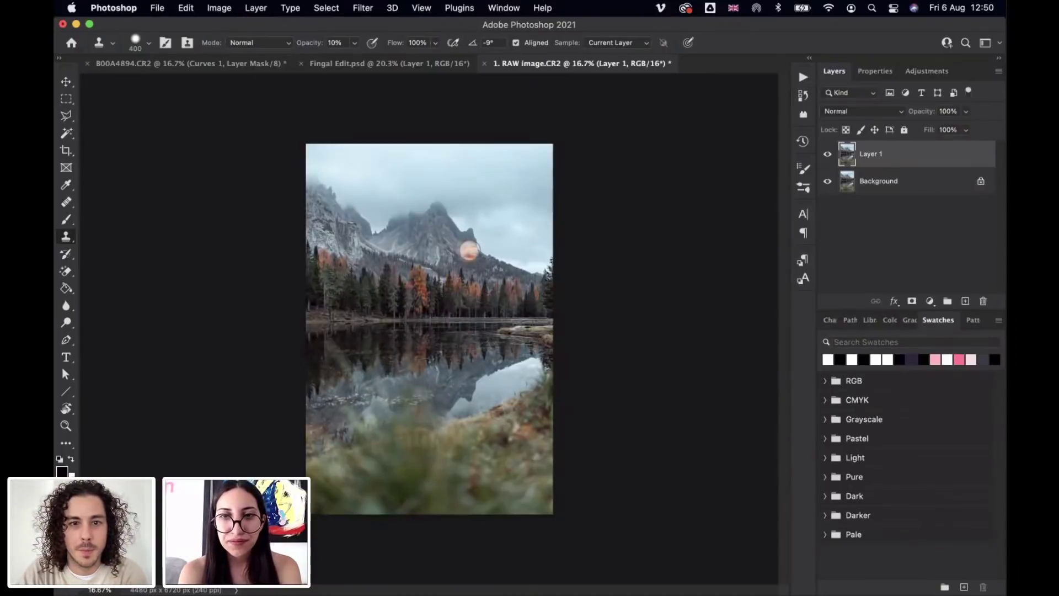
{"action": "scroll", "coordinate": [523, 266], "scroll_direction": "up", "scroll_amount": 2}
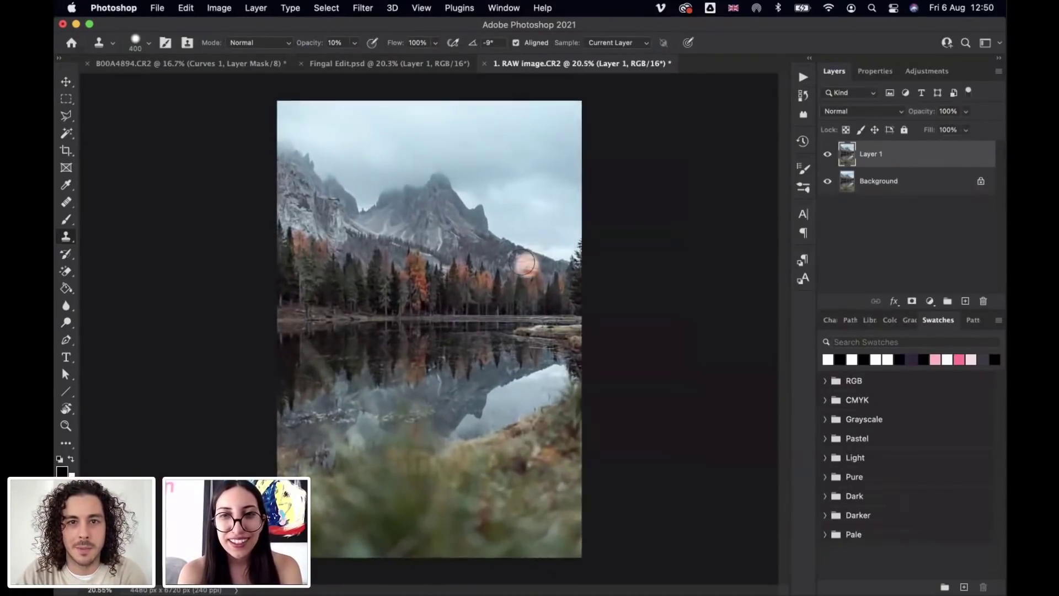
Step: Return to Lightroom and open 1. RAW image-Edit.tif in Adobe Photoshop 2021 as a copy with Lightroom adjustments
{"action": "mouse_move", "coordinate": [677, 557]}
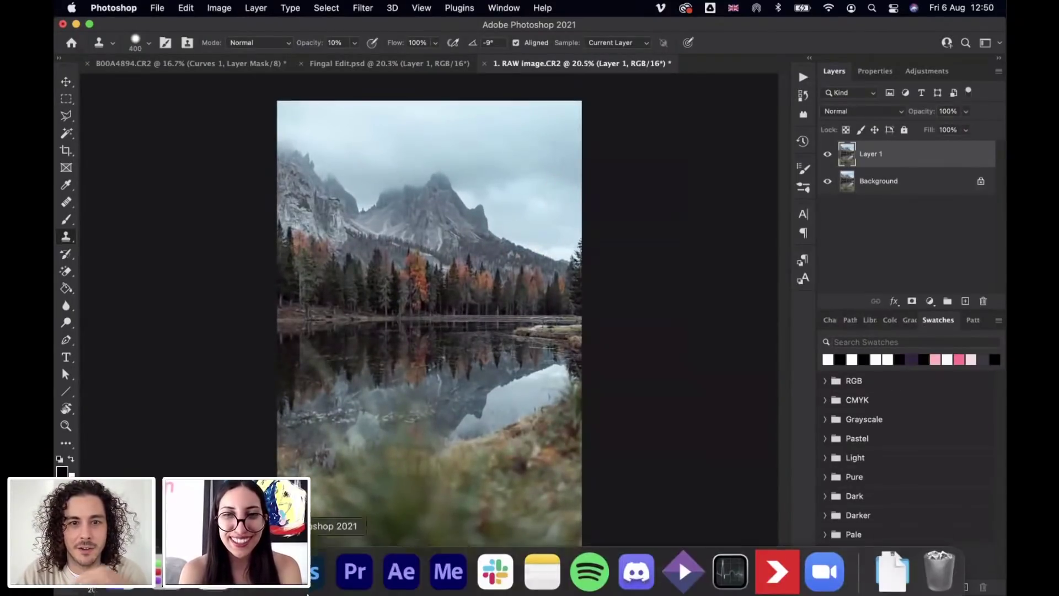
{"action": "key", "text": "ctrl+Right"}
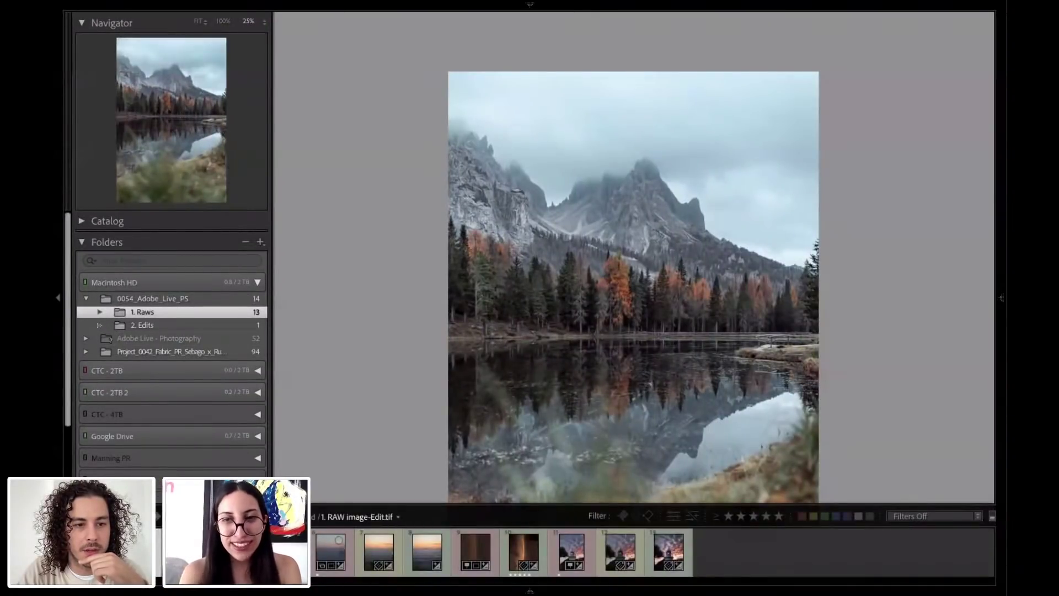
{"action": "right_click", "coordinate": [97, 150]}
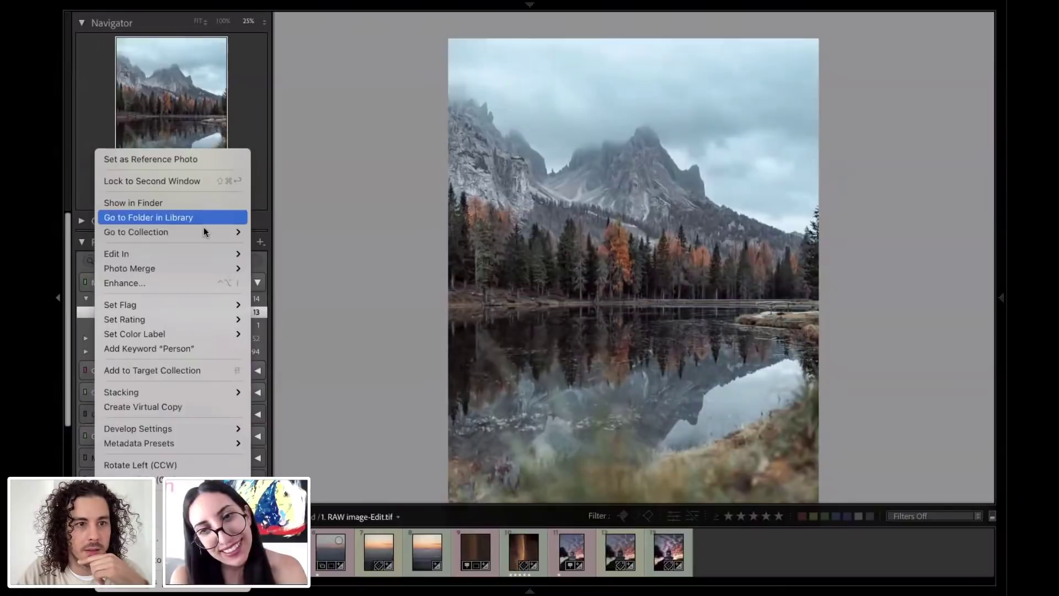
{"action": "mouse_move", "coordinate": [201, 252]}
{"action": "left_click", "coordinate": [266, 257]}
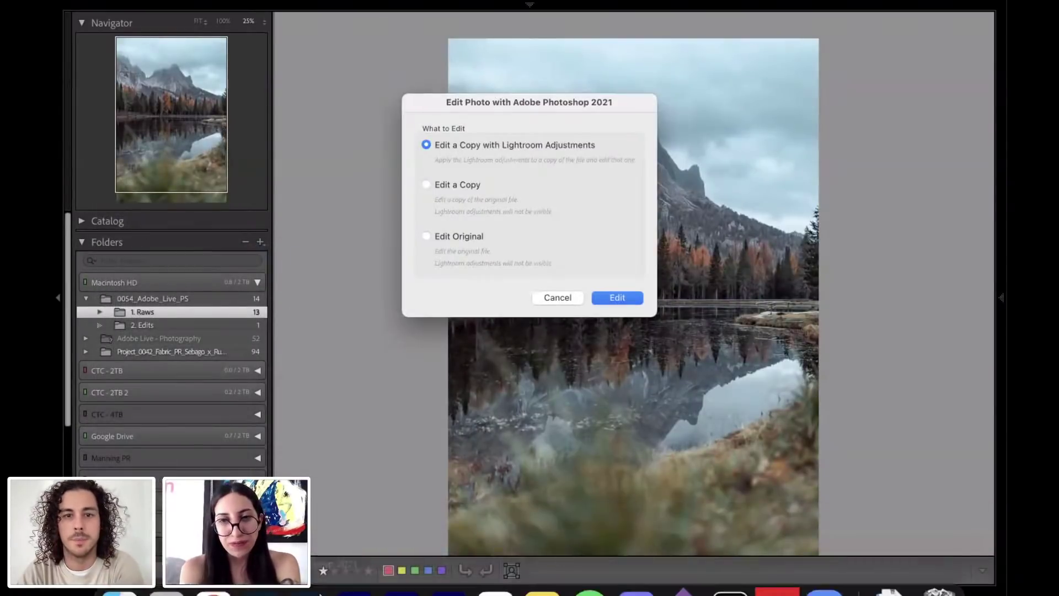
{"action": "left_click", "coordinate": [618, 297]}
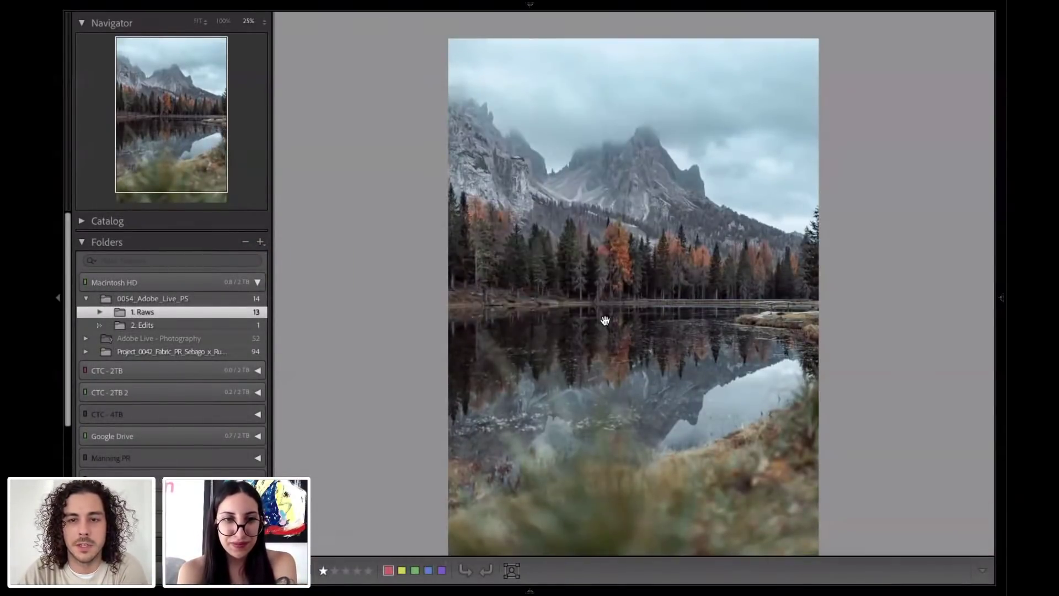
{"action": "mouse_move", "coordinate": [402, 594]}
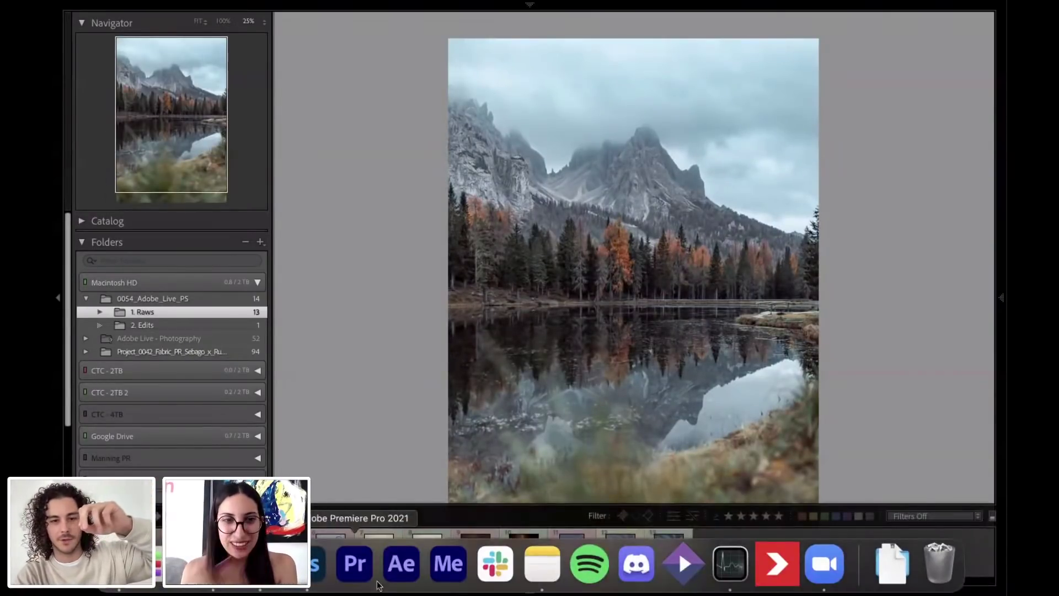
{"action": "left_click", "coordinate": [323, 574]}
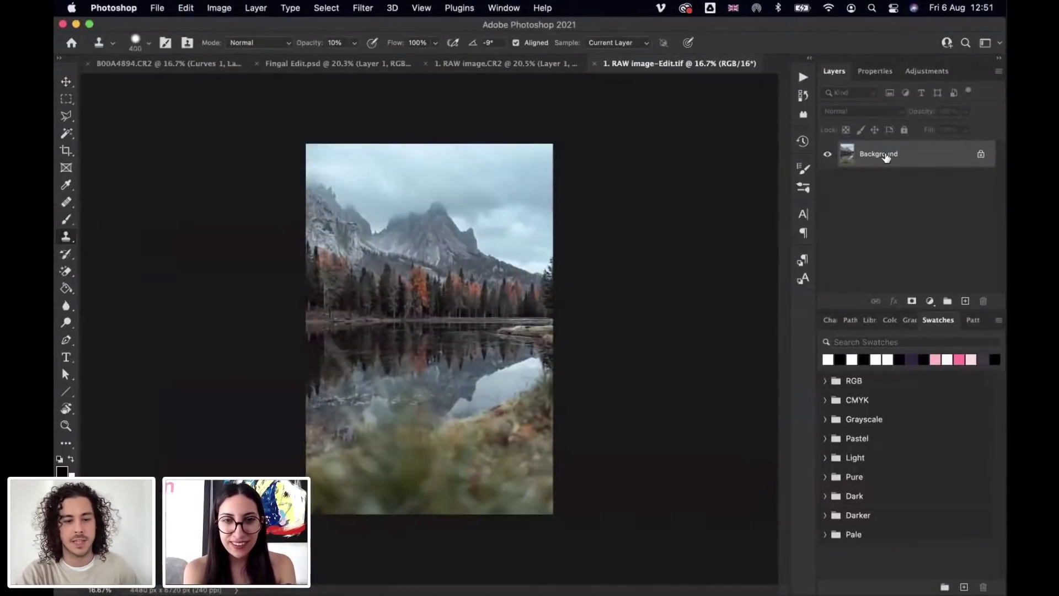
Step: Duplicate the Background layer of 1. RAW image-Edit.tif
{"action": "key", "text": "super+j"}
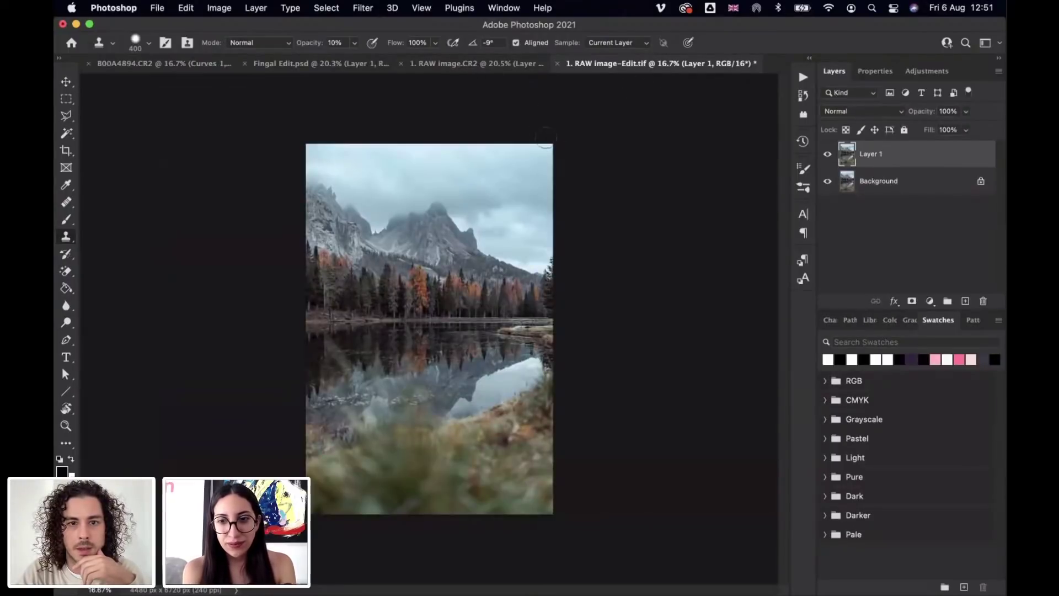
{"action": "left_click", "coordinate": [490, 236]}
{"action": "scroll", "coordinate": [490, 235], "scroll_direction": "up", "scroll_amount": 2}
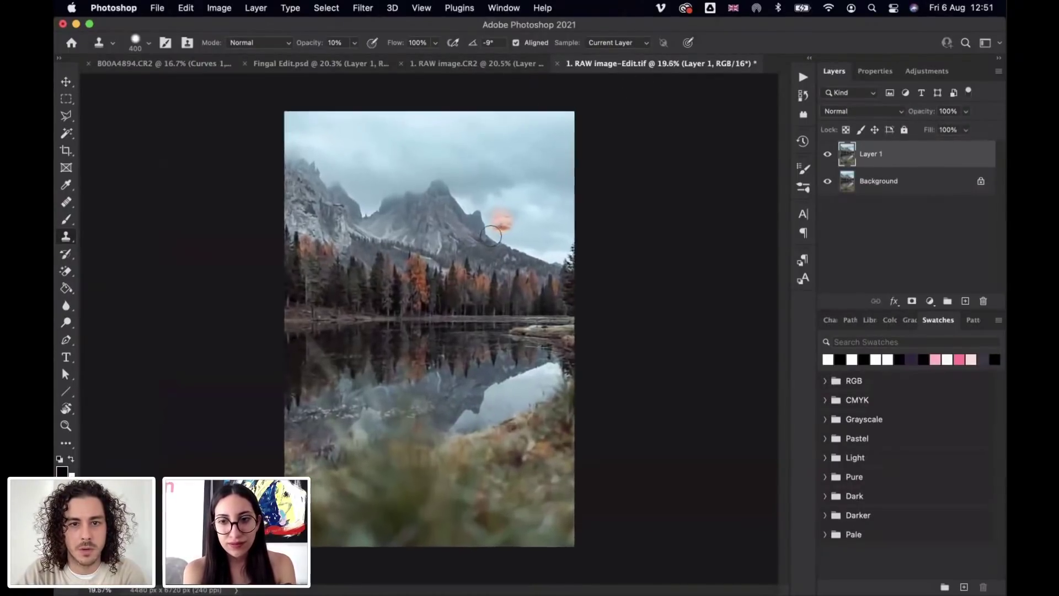
{"action": "scroll", "coordinate": [491, 236], "scroll_direction": "up", "scroll_amount": 1}
{"action": "key", "text": "super+z"}
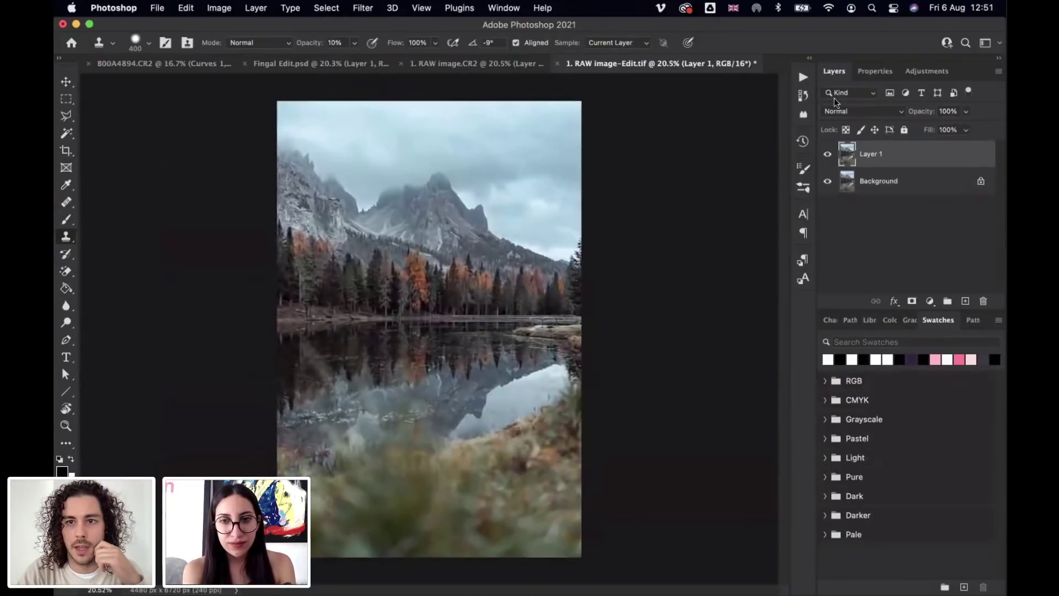
Step: Add two Curves adjustment layers and raise the midtones on the upper one's RGB curve to brighten the photo
{"action": "left_click", "coordinate": [875, 72]}
{"action": "left_click", "coordinate": [927, 72]}
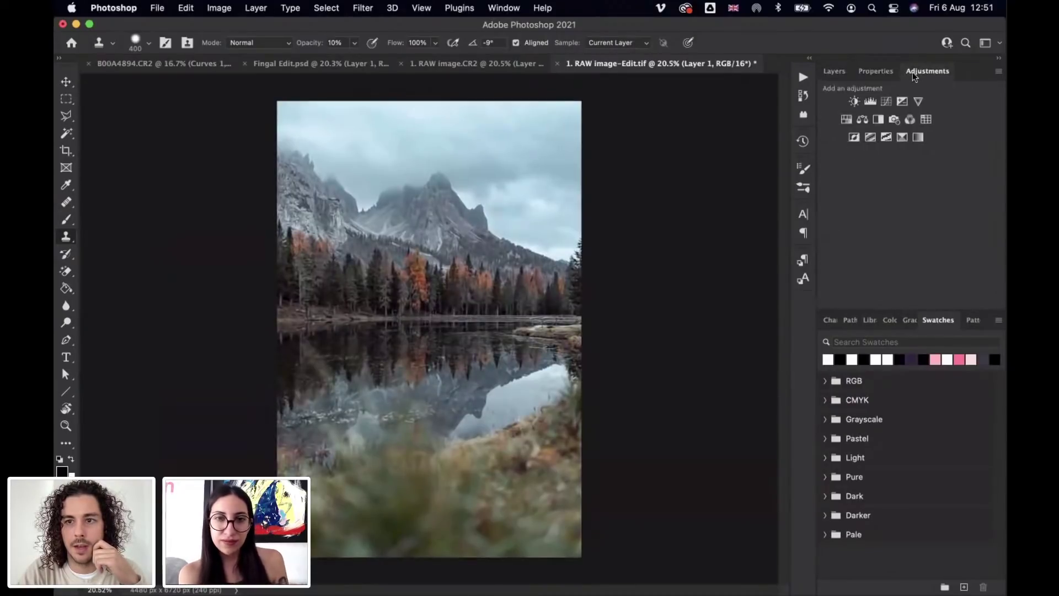
{"action": "left_click", "coordinate": [886, 102]}
{"action": "left_click", "coordinate": [913, 72]}
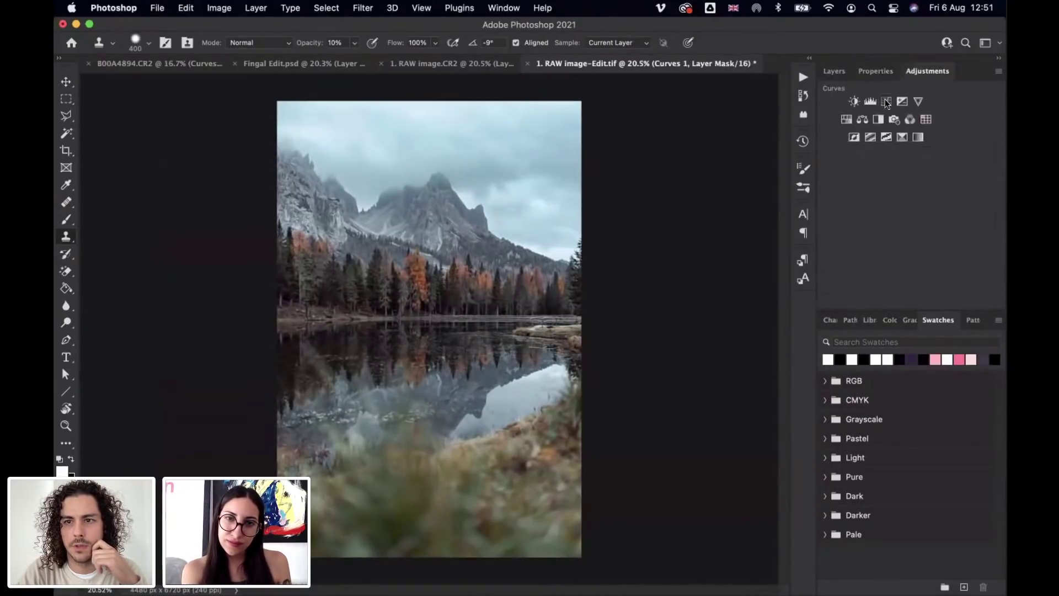
{"action": "left_click", "coordinate": [886, 102]}
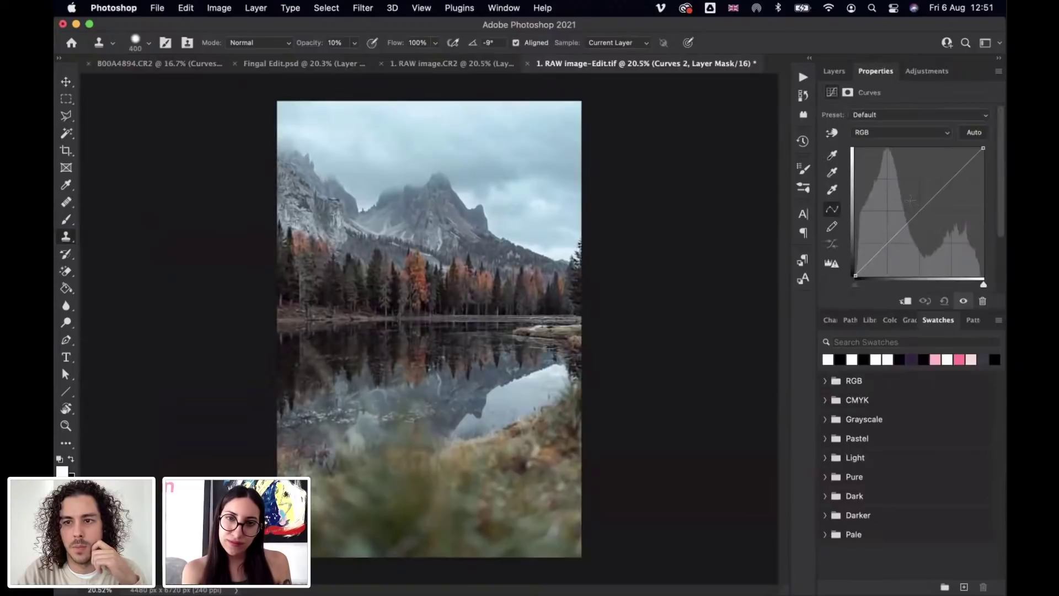
{"action": "left_click_drag", "start_coordinate": [910, 201], "coordinate": [904, 195]}
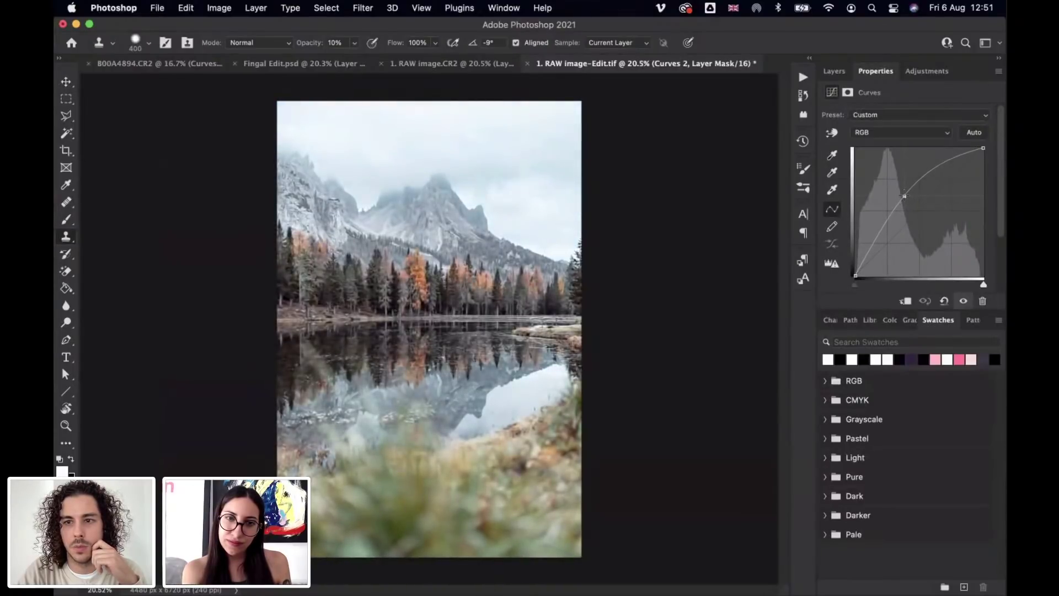
Step: Rename the upper Curves layer as Dodge and the lower one as Burn
{"action": "left_click", "coordinate": [834, 71]}
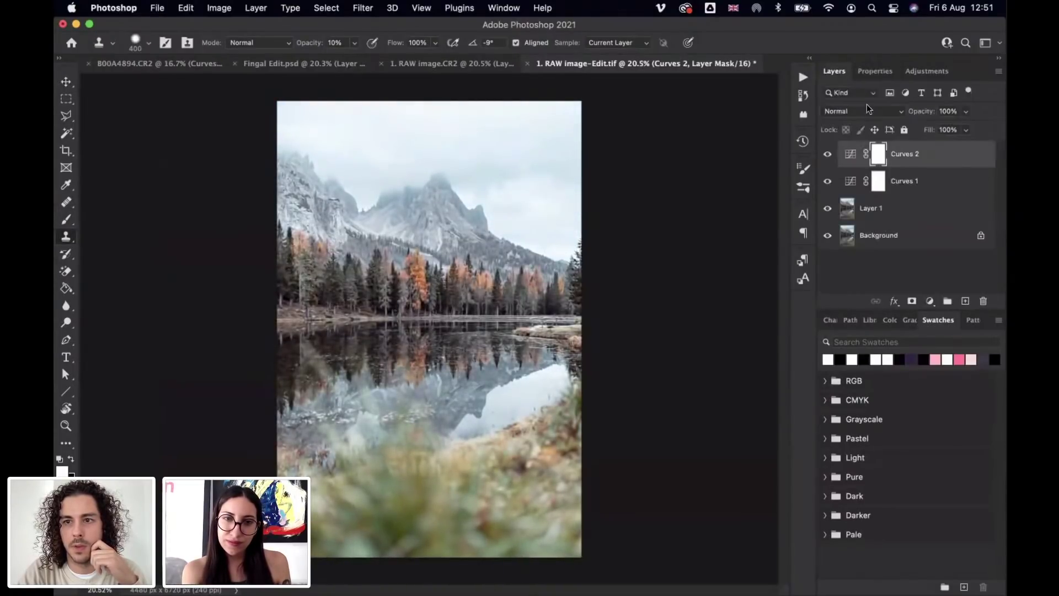
{"action": "double_click", "coordinate": [903, 155]}
{"action": "type", "text": "Dodge"}
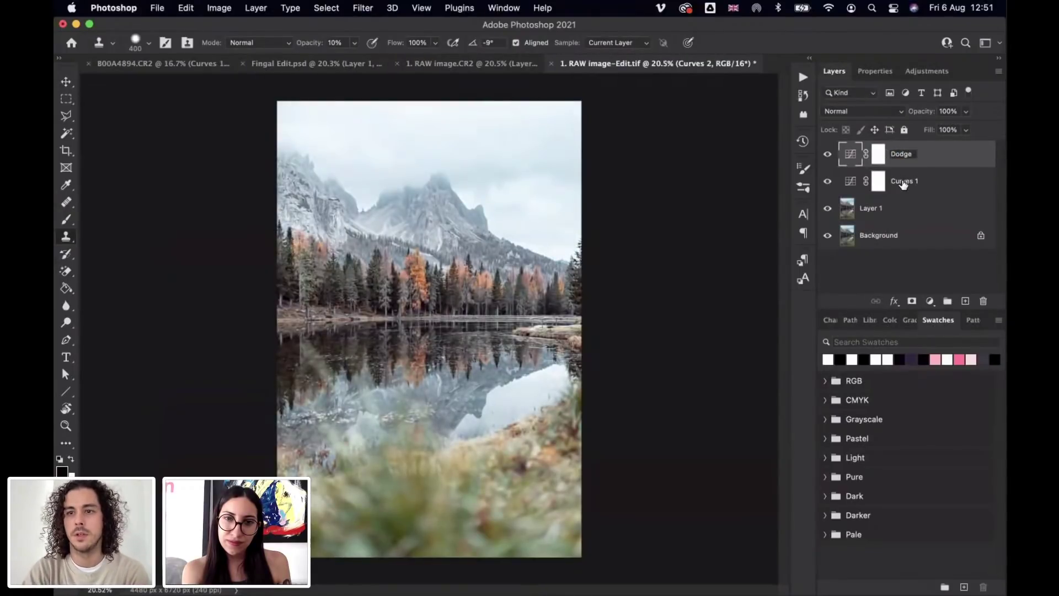
{"action": "double_click", "coordinate": [902, 180]}
{"action": "type", "text": "Burn"}
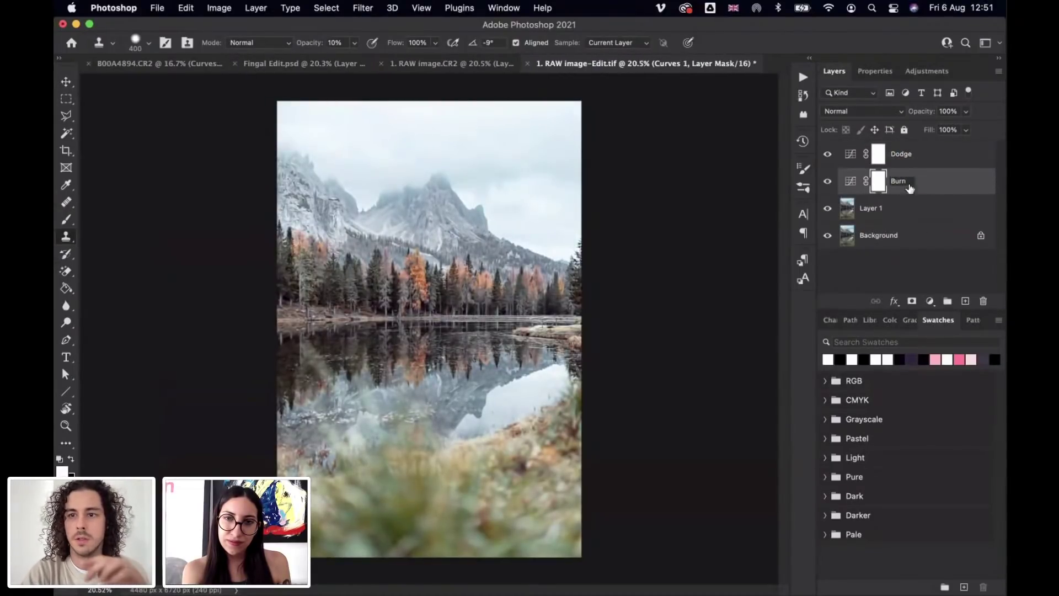
{"action": "key", "text": "Return"}
Step: Pull the midtones of the Burn layer's RGB curve down to darken the photo
{"action": "left_click", "coordinate": [919, 72]}
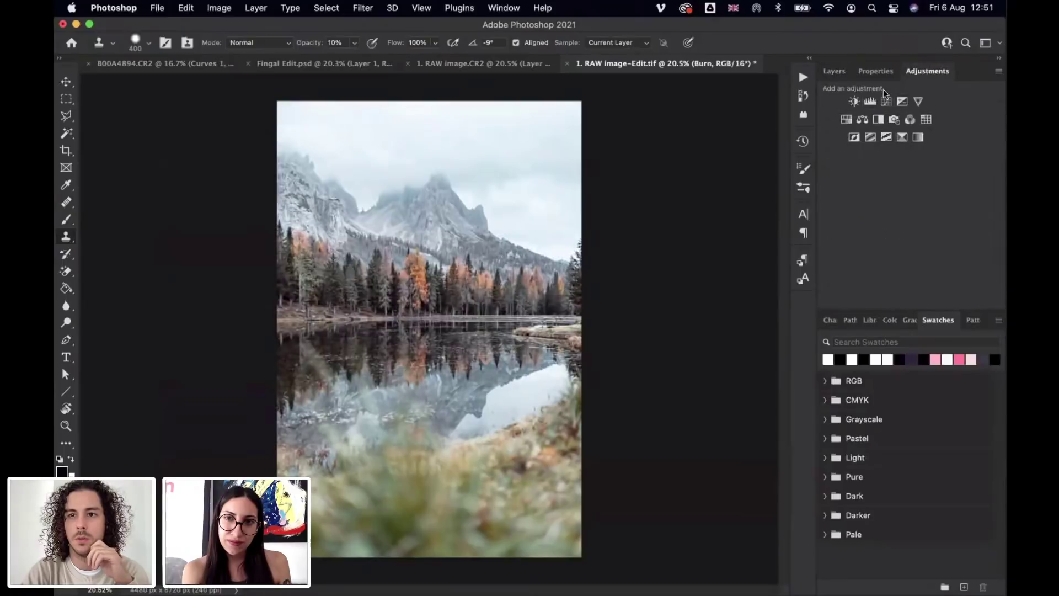
{"action": "left_click", "coordinate": [879, 71]}
{"action": "left_click_drag", "start_coordinate": [911, 205], "coordinate": [934, 226]}
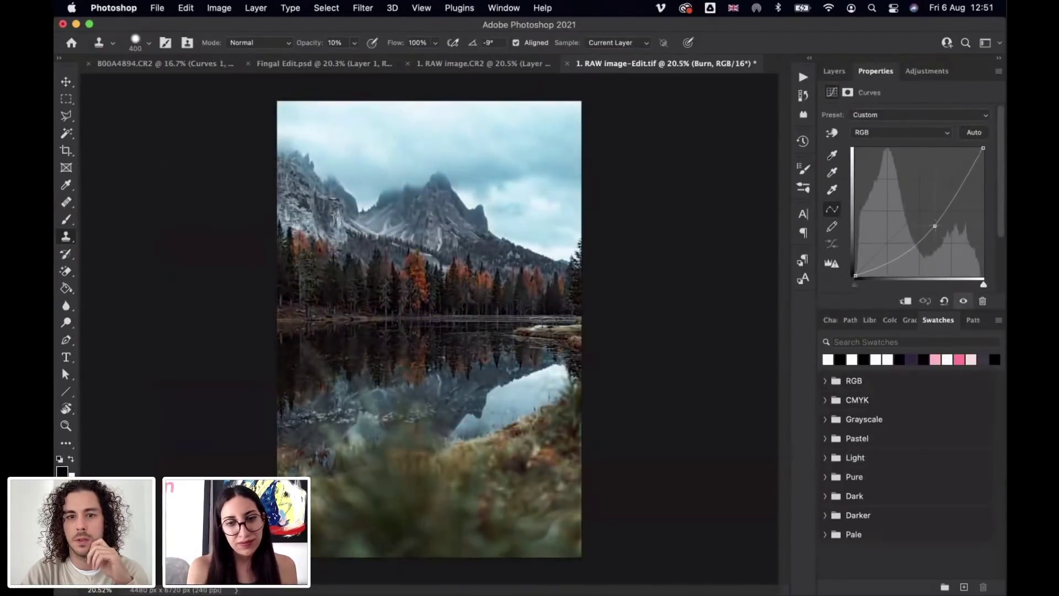
Step: Invert the layer masks of the Dodge and Burn layers to black
{"action": "left_click", "coordinate": [841, 74]}
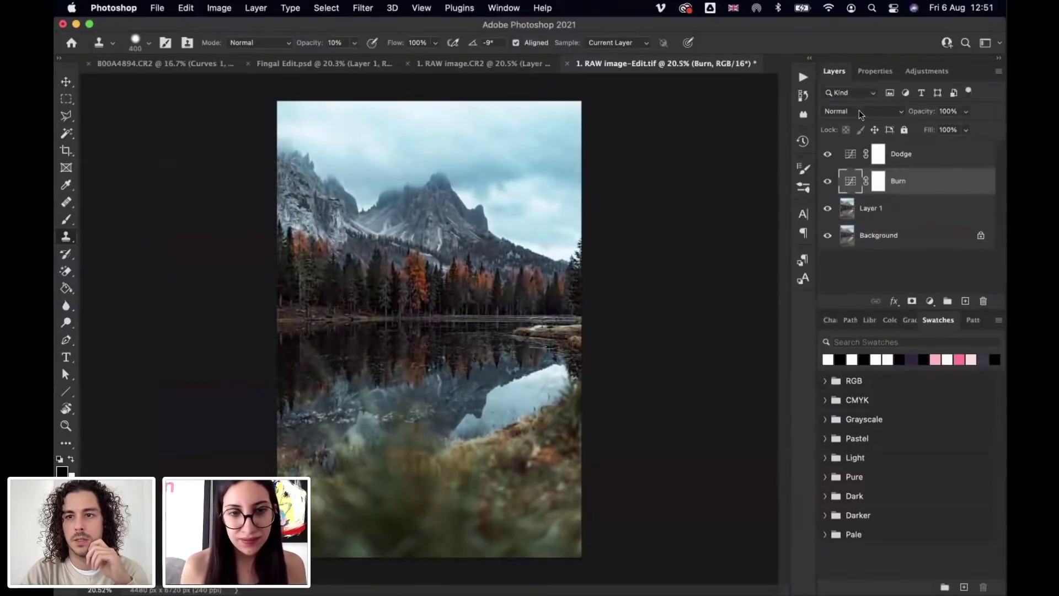
{"action": "left_click", "coordinate": [881, 157]}
{"action": "key", "text": "super+i"}
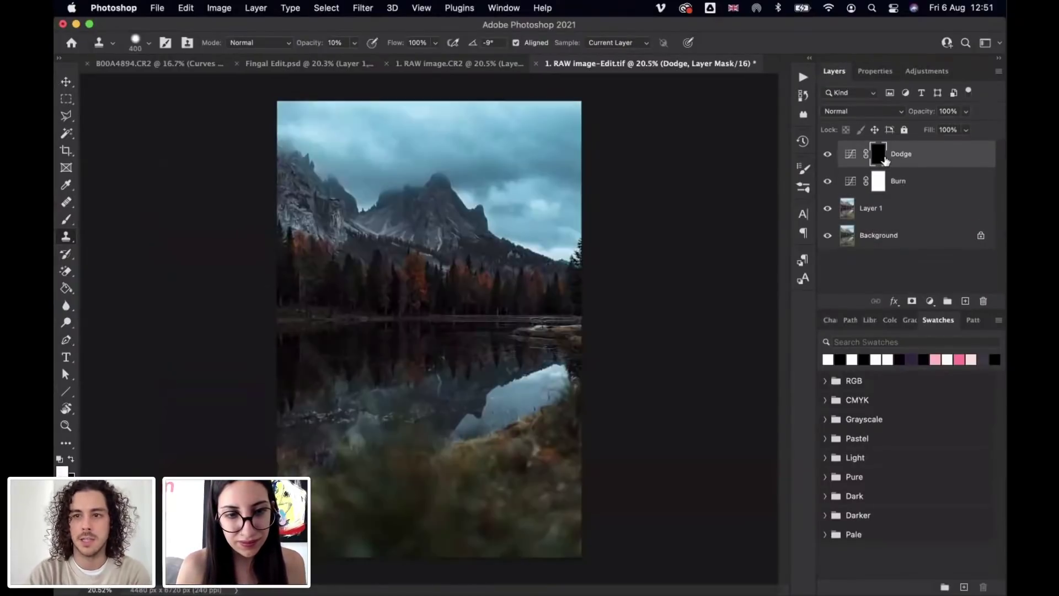
{"action": "left_click", "coordinate": [879, 181]}
{"action": "key", "text": "super+i"}
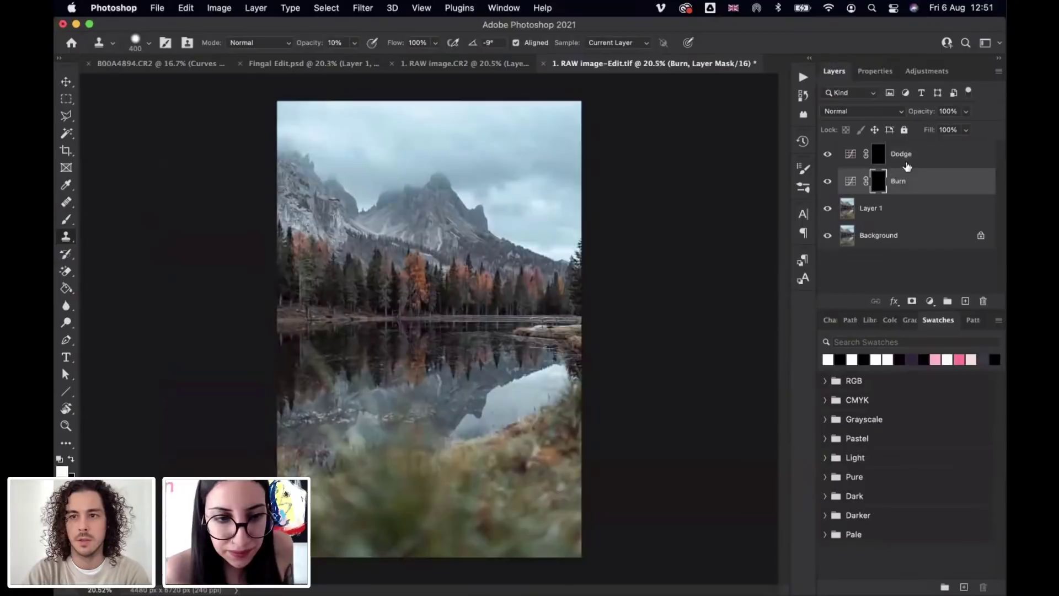
Step: Group the Dodge and Burn layers, name the group DB, and expand it to show both layers
{"action": "left_click", "coordinate": [926, 159], "text": "shift"}
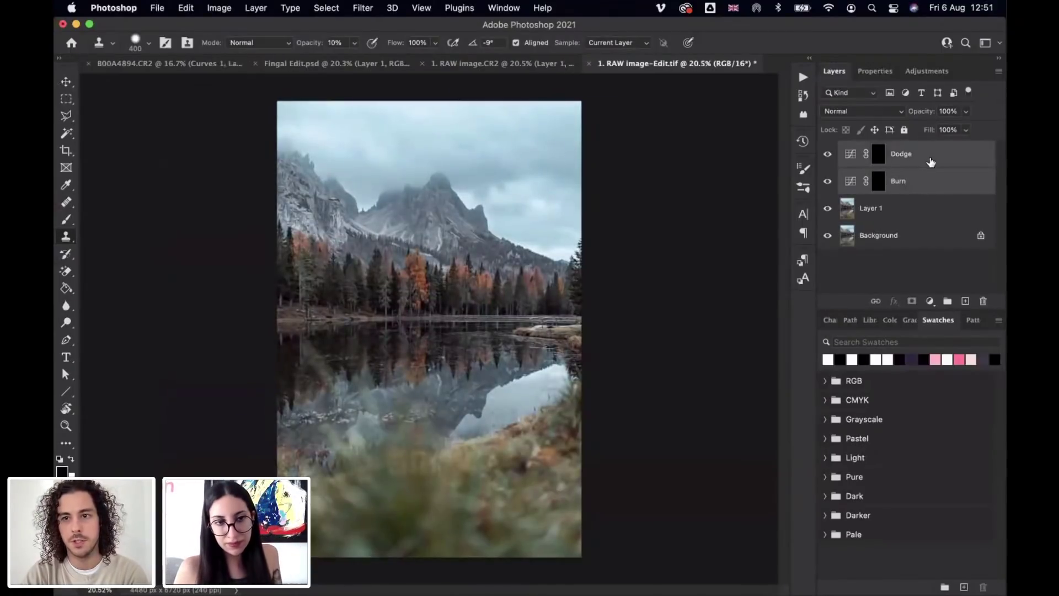
{"action": "key", "text": "super+g"}
{"action": "double_click", "coordinate": [871, 150]}
{"action": "type", "text": "D"}
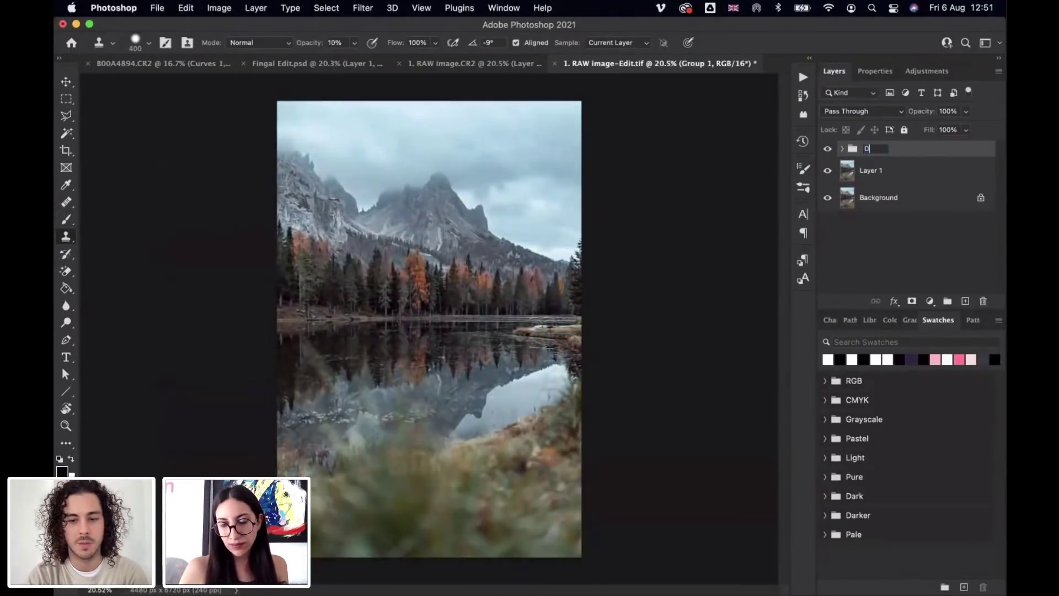
{"action": "type", "text": "B"}
{"action": "key", "text": "Return"}
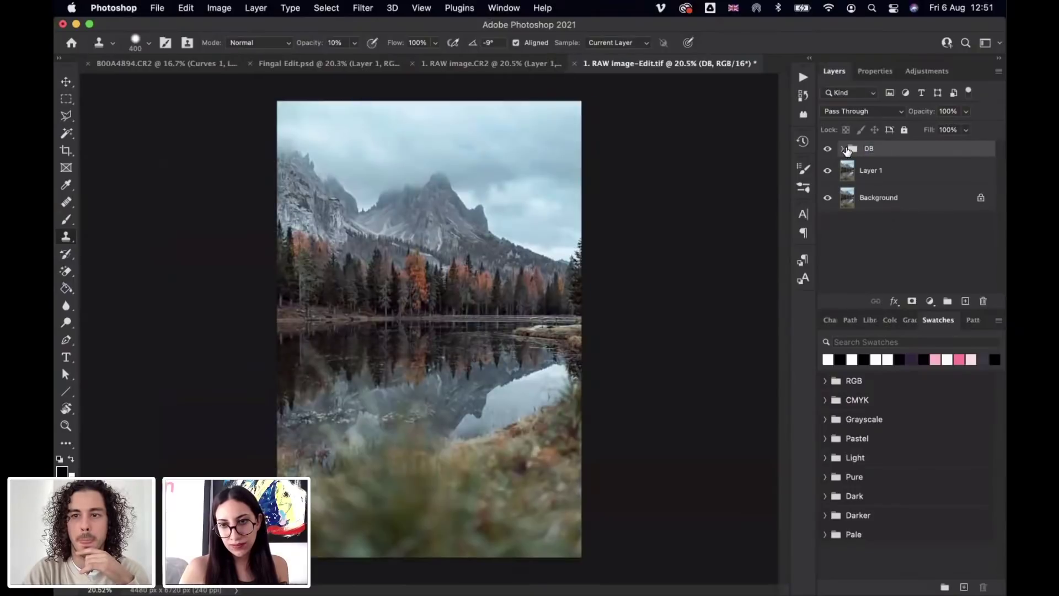
{"action": "left_click", "coordinate": [842, 149]}
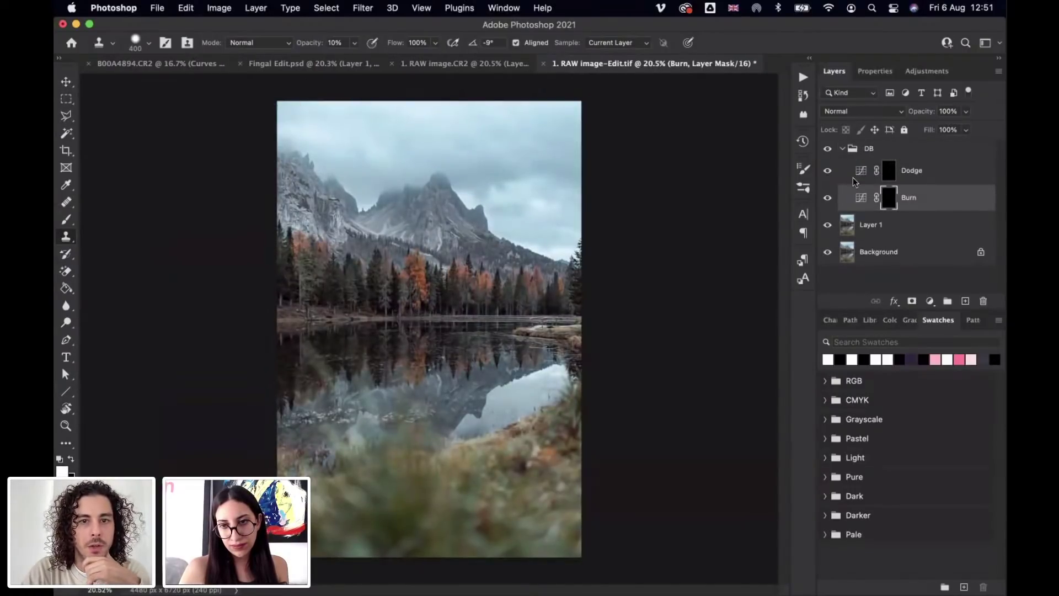
Step: Paint on the Burn layer's mask with a soft white brush of 80 px at 28% opacity to darken the mountain's lower slope
{"action": "left_click", "coordinate": [67, 220]}
{"action": "scroll", "coordinate": [427, 329], "scroll_direction": "up", "scroll_amount": 5}
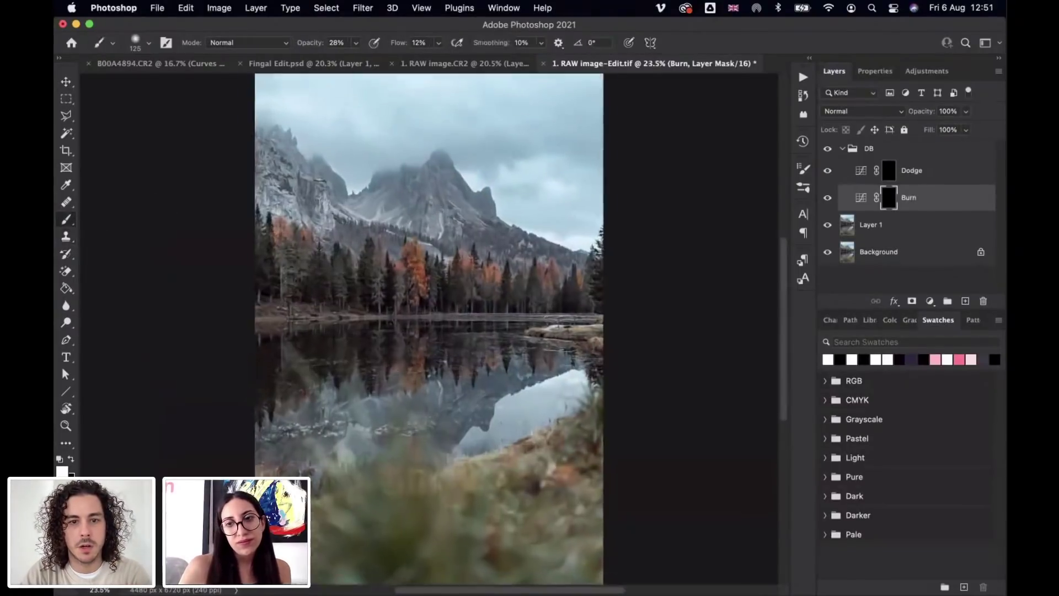
{"action": "scroll", "coordinate": [461, 213], "scroll_direction": "up", "scroll_amount": 5}
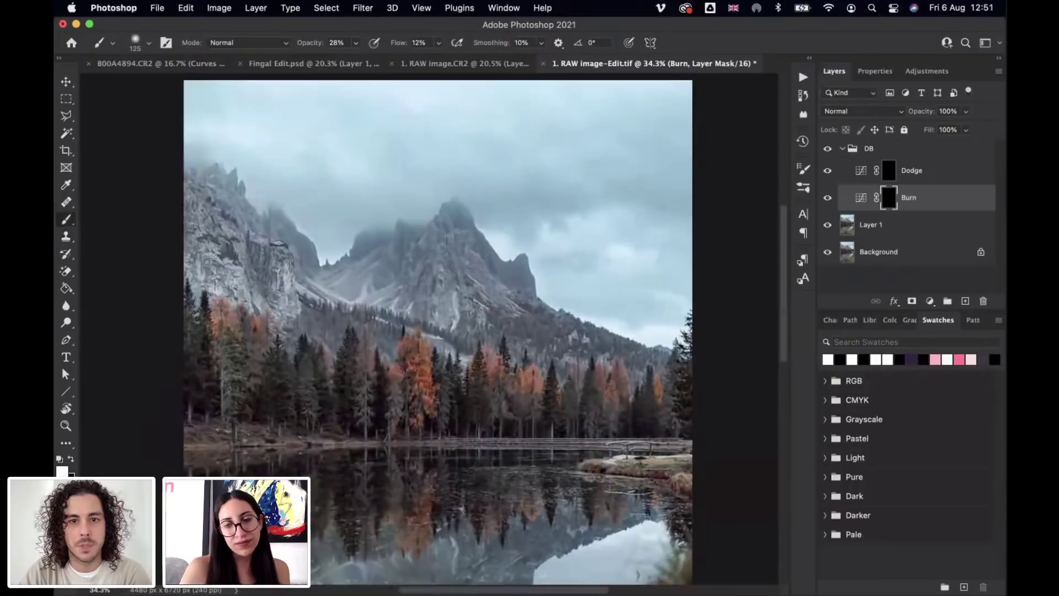
{"action": "scroll", "coordinate": [496, 283], "scroll_direction": "up", "scroll_amount": 2}
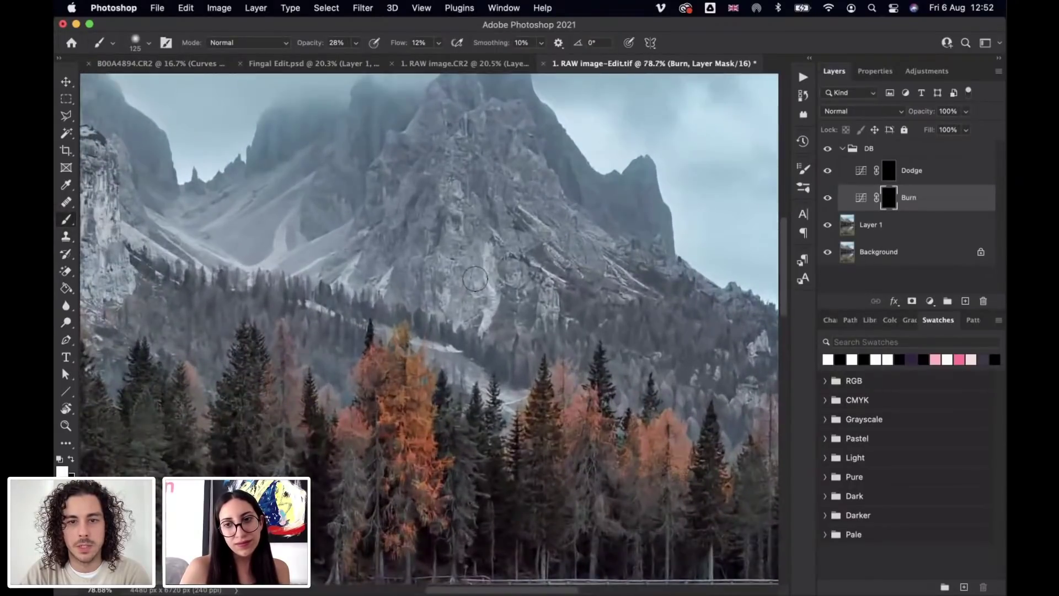
{"action": "scroll", "coordinate": [480, 278], "scroll_direction": "up", "scroll_amount": 2}
{"action": "scroll", "coordinate": [487, 298], "scroll_direction": "up", "scroll_amount": 3}
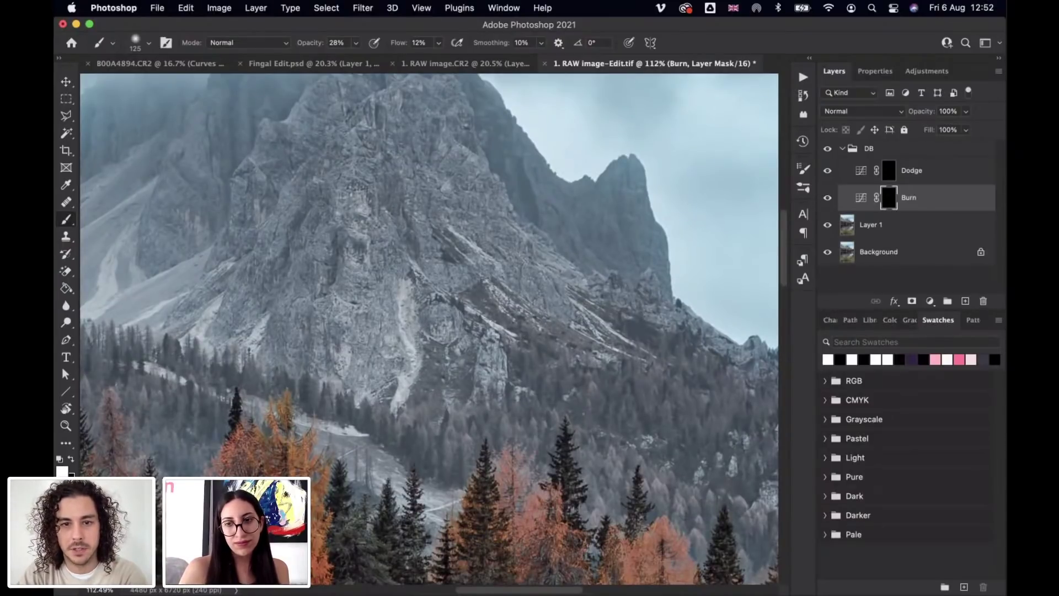
{"action": "key", "text": "super+2"}
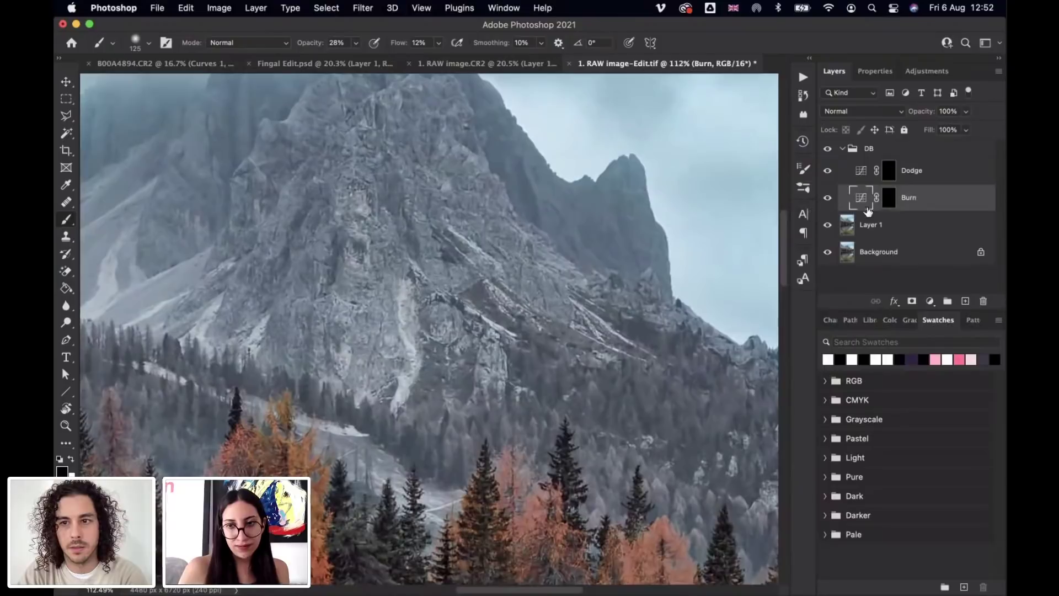
{"action": "left_click", "coordinate": [888, 198]}
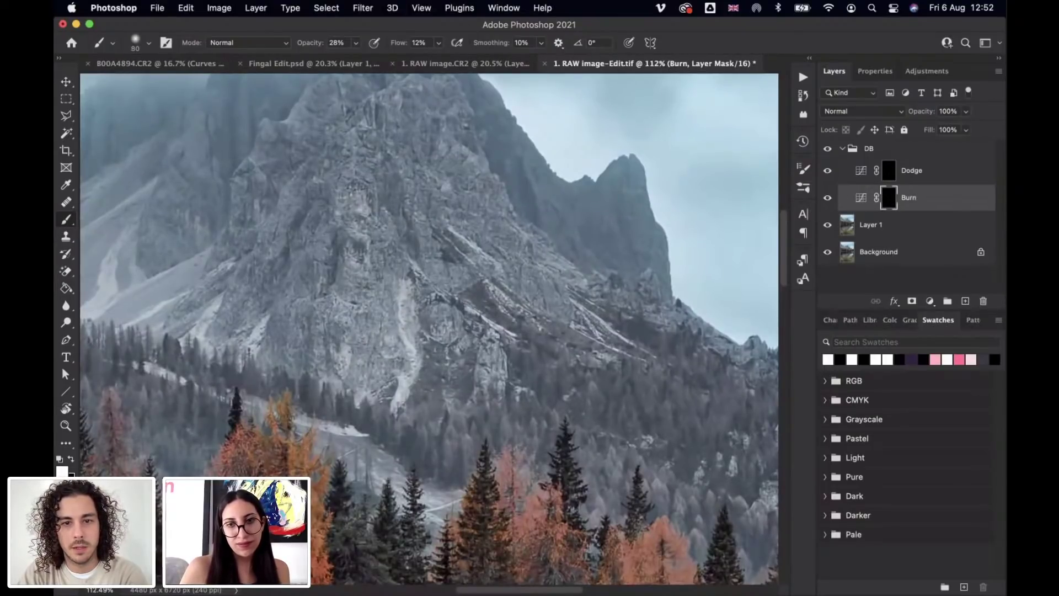
{"action": "mouse_move", "coordinate": [541, 327]}
{"action": "left_mouse_down"}
{"action": "mouse_move", "coordinate": [683, 397]}
{"action": "mouse_move", "coordinate": [713, 430]}
{"action": "mouse_move", "coordinate": [652, 427]}
{"action": "mouse_move", "coordinate": [641, 298]}
{"action": "left_mouse_up"}
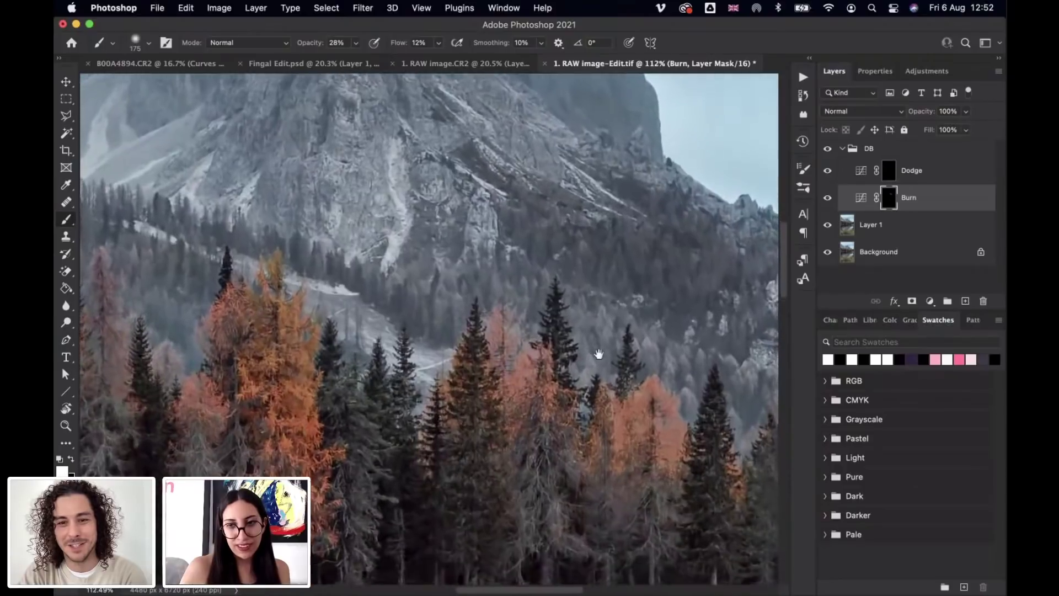
Step: Burn the forested slope behind the orange trees with the brush enlarged to 175 px
{"action": "left_click_drag", "start_coordinate": [599, 353], "coordinate": [634, 300]}
{"action": "left_click_drag", "start_coordinate": [648, 336], "coordinate": [679, 380]}
{"action": "mouse_move", "coordinate": [499, 273]}
{"action": "left_mouse_down"}
{"action": "mouse_move", "coordinate": [527, 298]}
{"action": "mouse_move", "coordinate": [415, 301]}
{"action": "left_mouse_up"}
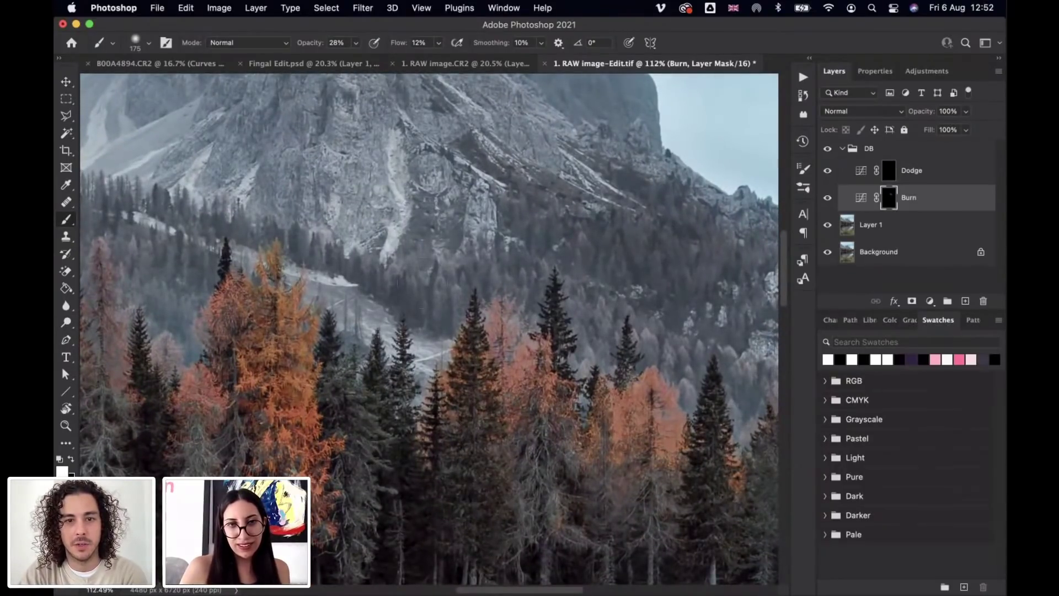
{"action": "left_click_drag", "start_coordinate": [424, 251], "coordinate": [568, 306]}
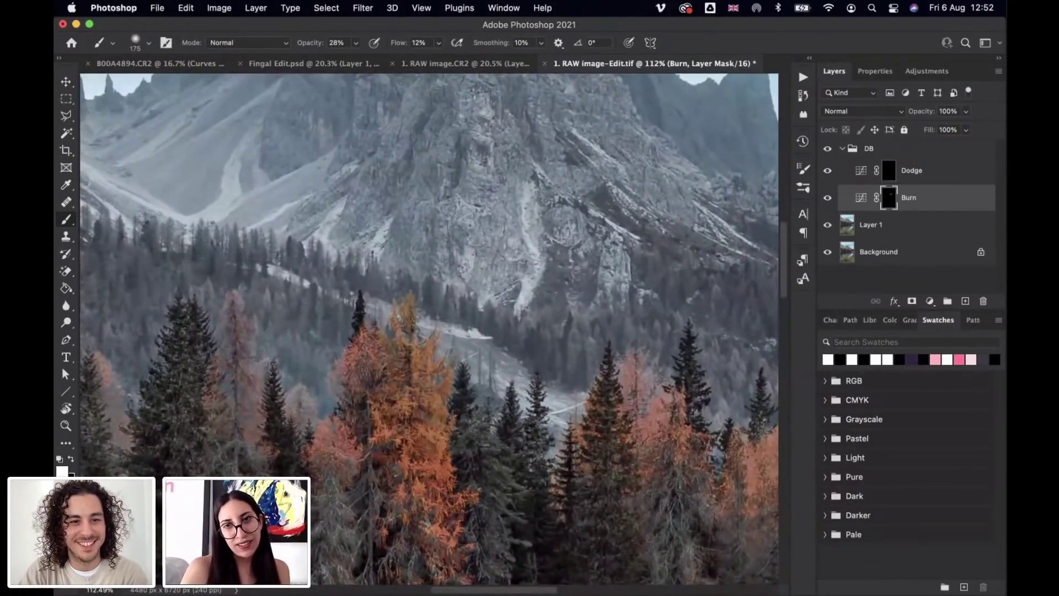
Step: Burn the shadowed parts of the slope and central rock face with a smaller brush, going from 90 down to 50 px
{"action": "key", "text": "bracketleft"}
{"action": "key", "text": "bracketleft"}
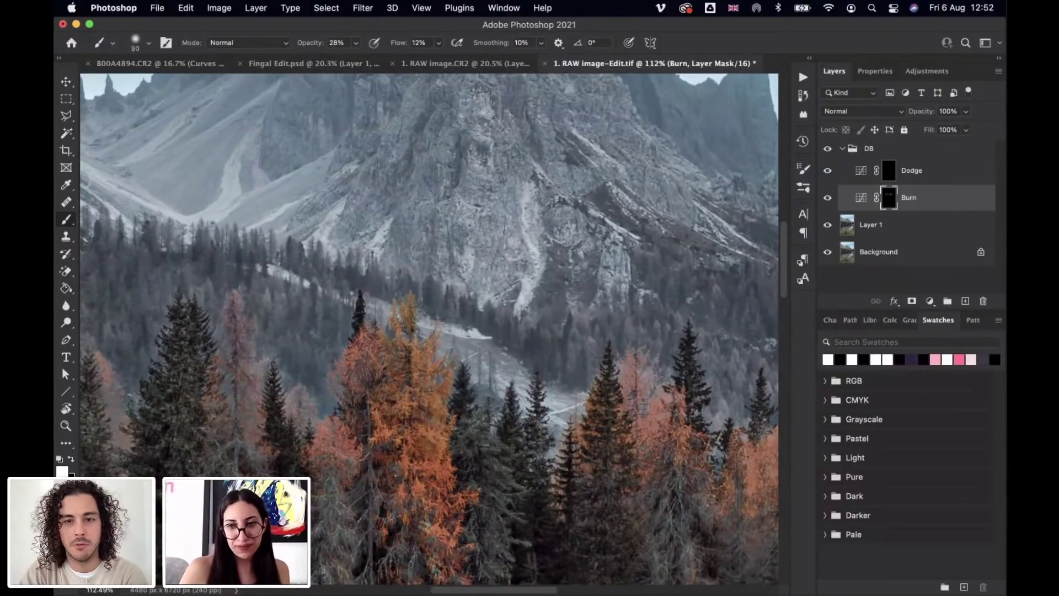
{"action": "left_click_drag", "start_coordinate": [620, 269], "coordinate": [558, 333]}
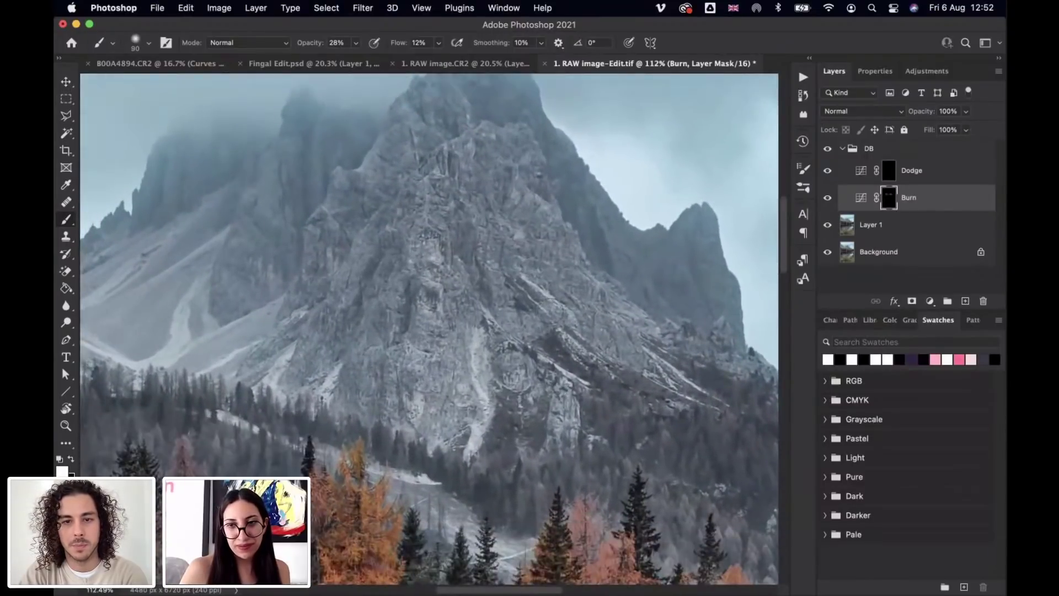
{"action": "left_click_drag", "start_coordinate": [484, 314], "coordinate": [505, 351]}
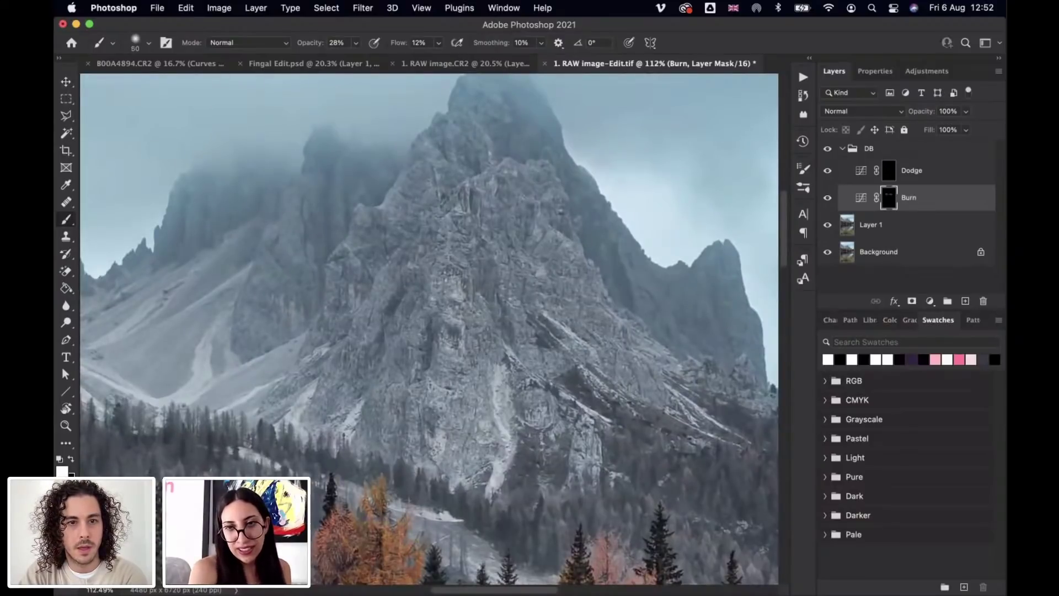
Step: Burn the shaded ridge behind the central peak, down to the small side summit, with a 100 px brush
{"action": "left_click_drag", "start_coordinate": [539, 284], "coordinate": [489, 310]}
{"action": "key", "text": "bracketright"}
{"action": "key", "text": "bracketright"}
{"action": "key", "text": "bracketright"}
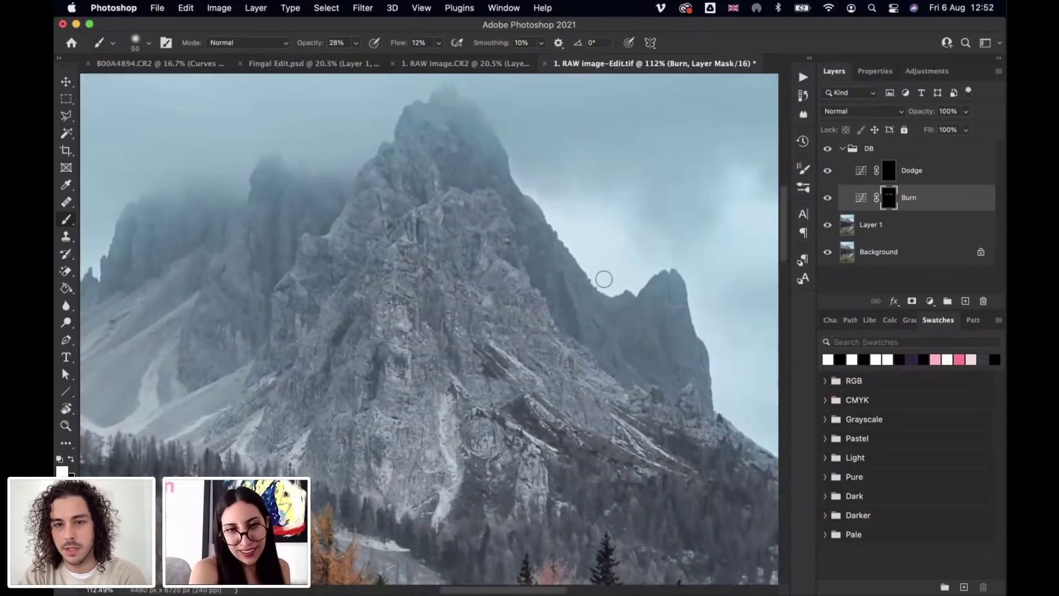
{"action": "mouse_move", "coordinate": [528, 220]}
{"action": "left_mouse_down"}
{"action": "mouse_move", "coordinate": [568, 287]}
{"action": "mouse_move", "coordinate": [660, 376]}
{"action": "mouse_move", "coordinate": [669, 292]}
{"action": "mouse_move", "coordinate": [704, 384]}
{"action": "left_mouse_up"}
{"action": "mouse_move", "coordinate": [472, 146]}
{"action": "left_mouse_down"}
{"action": "mouse_move", "coordinate": [493, 155]}
{"action": "mouse_move", "coordinate": [584, 323]}
{"action": "mouse_move", "coordinate": [654, 362]}
{"action": "mouse_move", "coordinate": [587, 286]}
{"action": "mouse_move", "coordinate": [640, 309]}
{"action": "mouse_move", "coordinate": [650, 299]}
{"action": "mouse_move", "coordinate": [675, 343]}
{"action": "mouse_move", "coordinate": [673, 368]}
{"action": "left_mouse_up"}
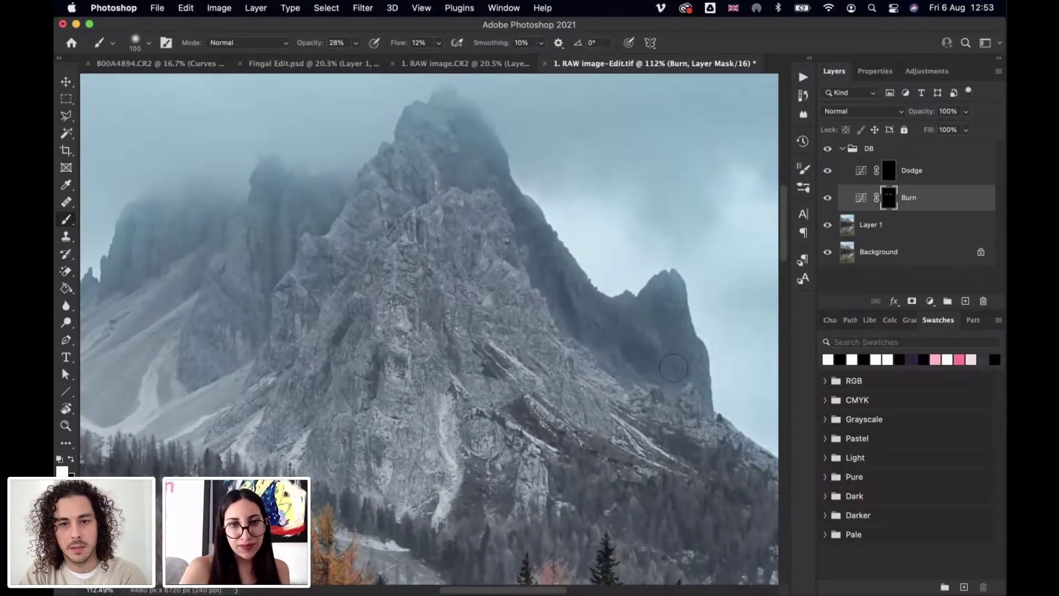
{"action": "scroll", "coordinate": [447, 331], "scroll_direction": "down", "scroll_amount": 3}
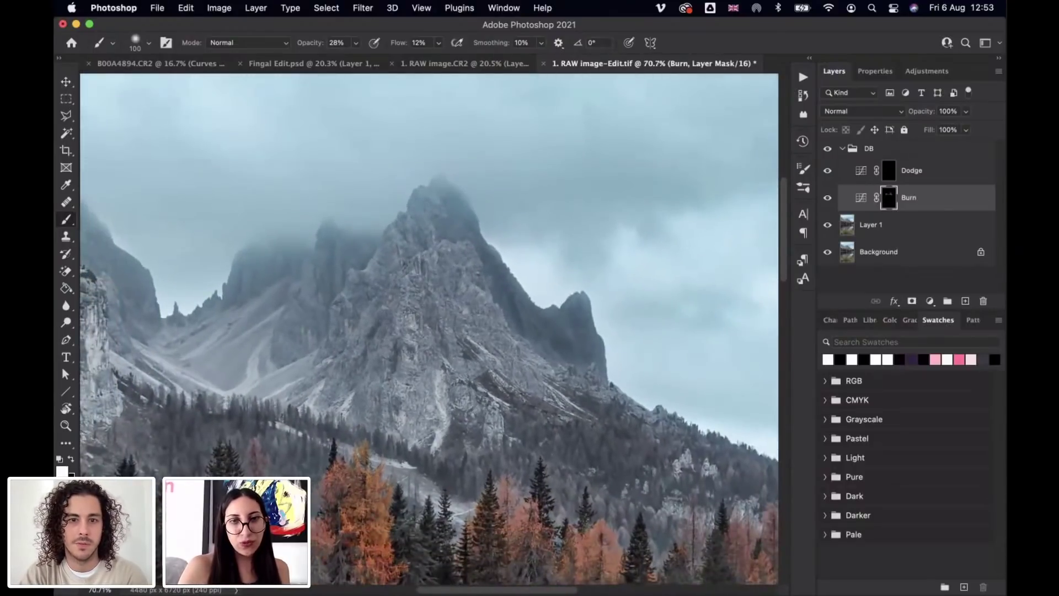
{"action": "key", "text": "bracketright"}
{"action": "key", "text": "bracketright"}
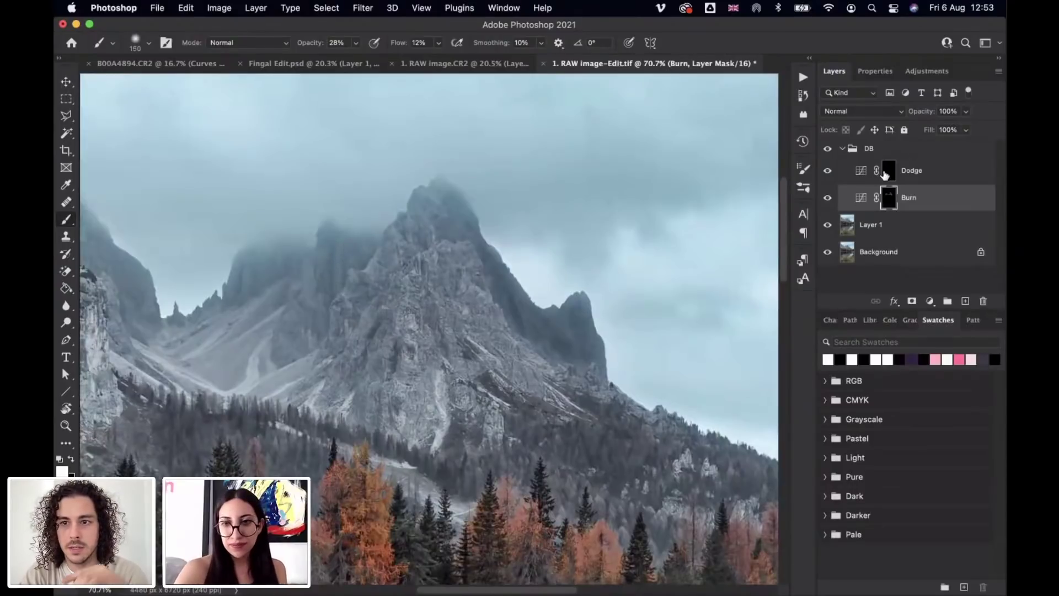
Step: Paint white on the Dodge layer's mask with a 70 px brush to brighten the pale gully and rock outcrop below the peak
{"action": "left_click", "coordinate": [884, 175]}
{"action": "scroll", "coordinate": [549, 372], "scroll_direction": "up", "scroll_amount": 4}
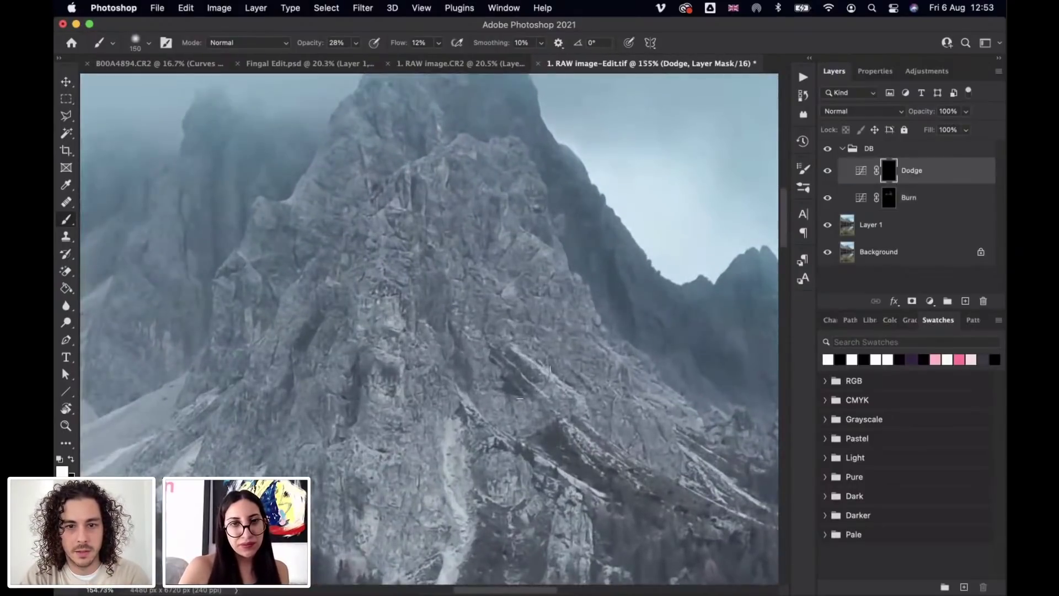
{"action": "scroll", "coordinate": [549, 372], "scroll_direction": "down", "scroll_amount": 3}
{"action": "key", "text": "bracketleft"}
{"action": "key", "text": "bracketleft"}
{"action": "key", "text": "bracketleft"}
{"action": "key", "text": "bracketleft"}
{"action": "key", "text": "bracketleft"}
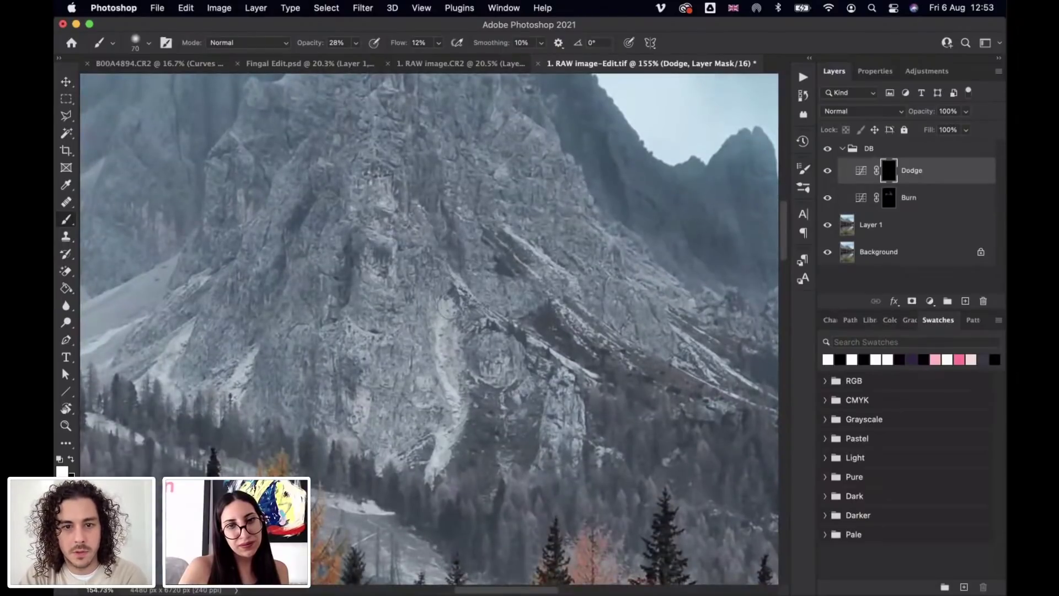
{"action": "mouse_move", "coordinate": [447, 308]}
{"action": "left_mouse_down"}
{"action": "mouse_move", "coordinate": [452, 398]}
{"action": "mouse_move", "coordinate": [441, 459]}
{"action": "left_mouse_up"}
{"action": "left_click_drag", "start_coordinate": [559, 401], "coordinate": [561, 428]}
Step: Dodge the thin diagonal light streaks on the mountain's lower flank with the brush reduced from 40 to 25 px
{"action": "key", "text": "bracketleft"}
{"action": "key", "text": "bracketleft"}
{"action": "key", "text": "bracketleft"}
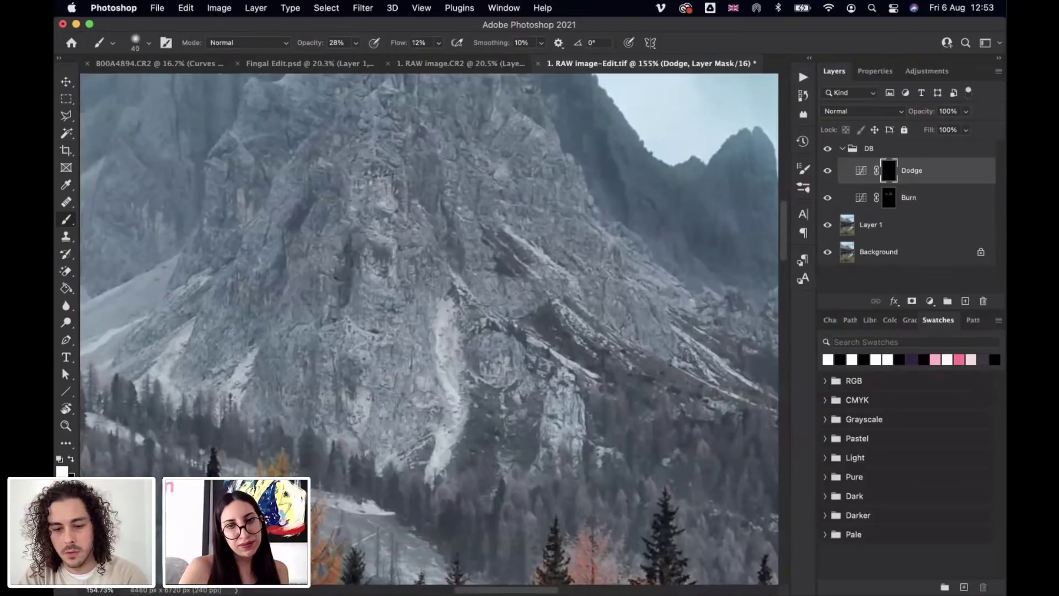
{"action": "scroll", "coordinate": [678, 336], "scroll_direction": "up", "scroll_amount": 3}
{"action": "mouse_move", "coordinate": [655, 318]}
{"action": "left_mouse_down"}
{"action": "mouse_move", "coordinate": [484, 236]}
{"action": "mouse_move", "coordinate": [367, 204]}
{"action": "left_mouse_up"}
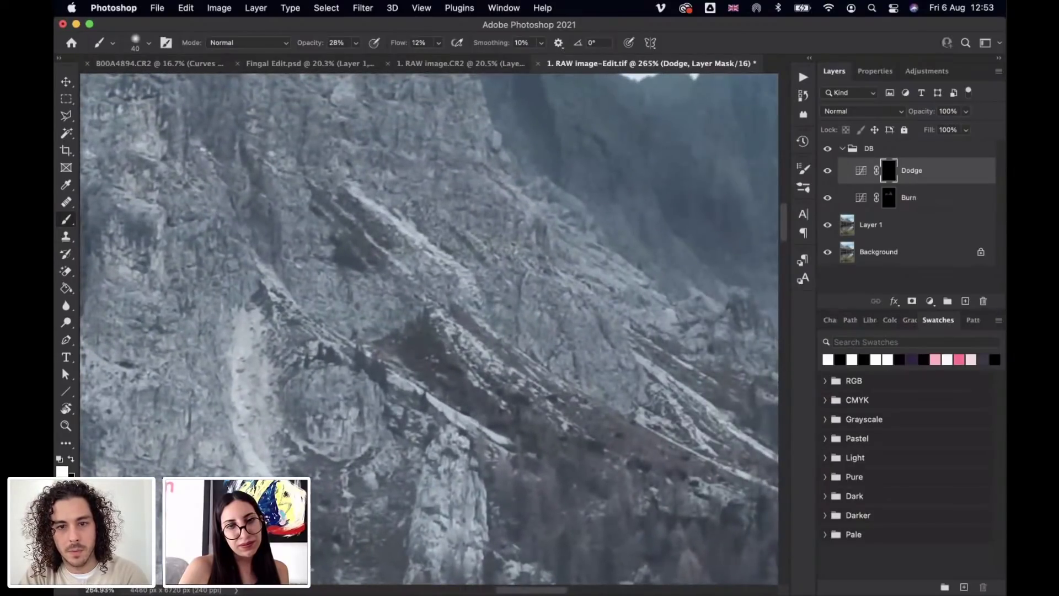
{"action": "scroll", "coordinate": [490, 297], "scroll_direction": "right", "scroll_amount": 5}
{"action": "scroll", "coordinate": [490, 297], "scroll_direction": "down", "scroll_amount": 2}
{"action": "key", "text": "bracketleft"}
{"action": "key", "text": "bracketleft"}
{"action": "key", "text": "bracketleft"}
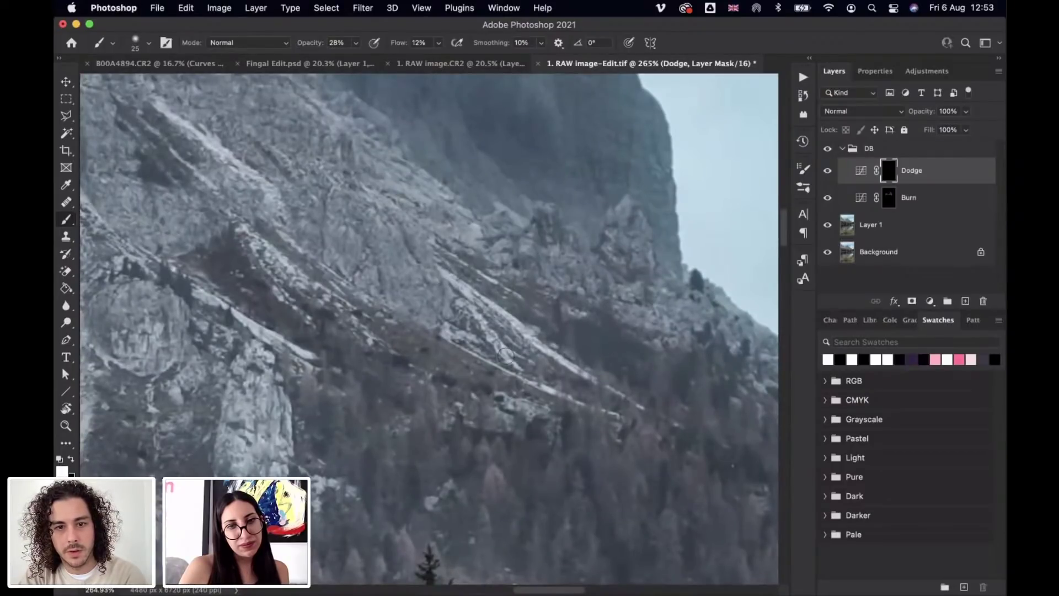
{"action": "mouse_move", "coordinate": [448, 270]}
{"action": "left_mouse_down"}
{"action": "mouse_move", "coordinate": [678, 371]}
{"action": "mouse_move", "coordinate": [537, 312]}
{"action": "left_mouse_up"}
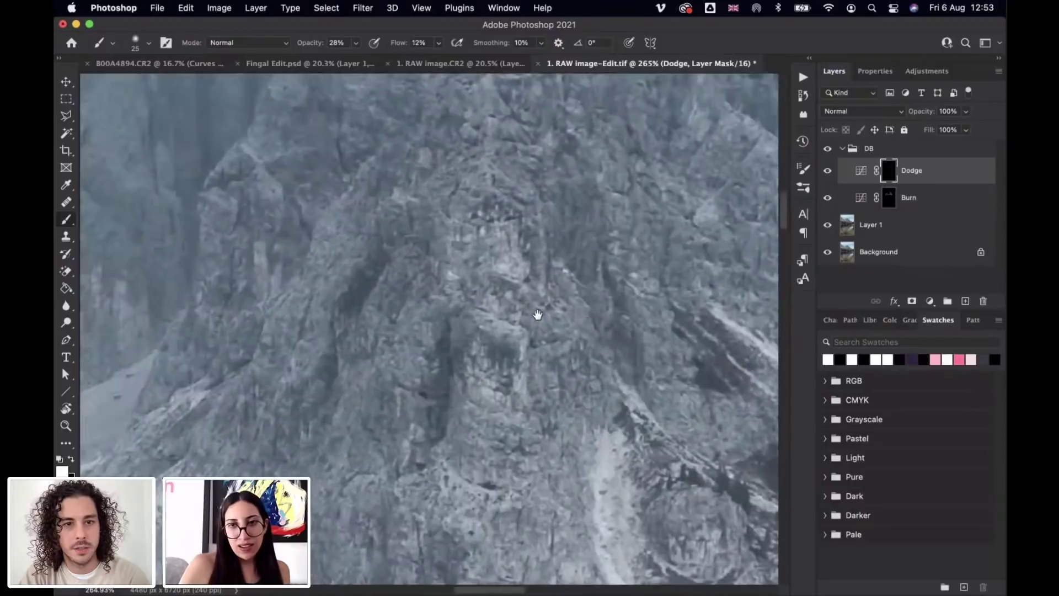
Step: Dodge the bright patches of the central rock face and the scree fans at its foot with a 45 px brush
{"action": "key", "text": "bracketright"}
{"action": "key", "text": "bracketright"}
{"action": "key", "text": "bracketright"}
{"action": "key", "text": "bracketright"}
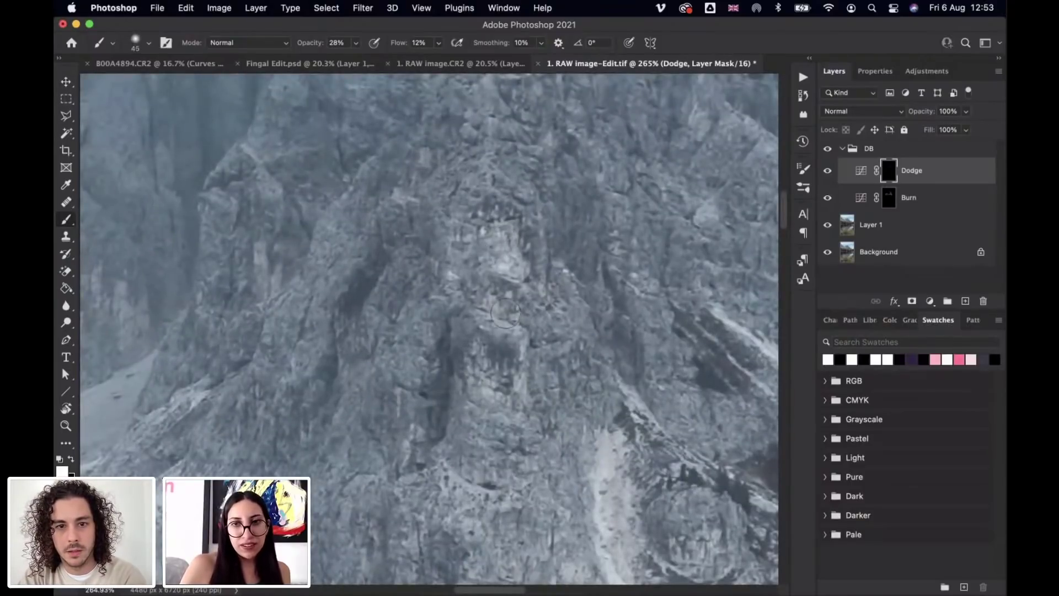
{"action": "mouse_move", "coordinate": [432, 467]}
{"action": "left_mouse_down"}
{"action": "mouse_move", "coordinate": [437, 374]}
{"action": "mouse_move", "coordinate": [358, 346]}
{"action": "left_mouse_up"}
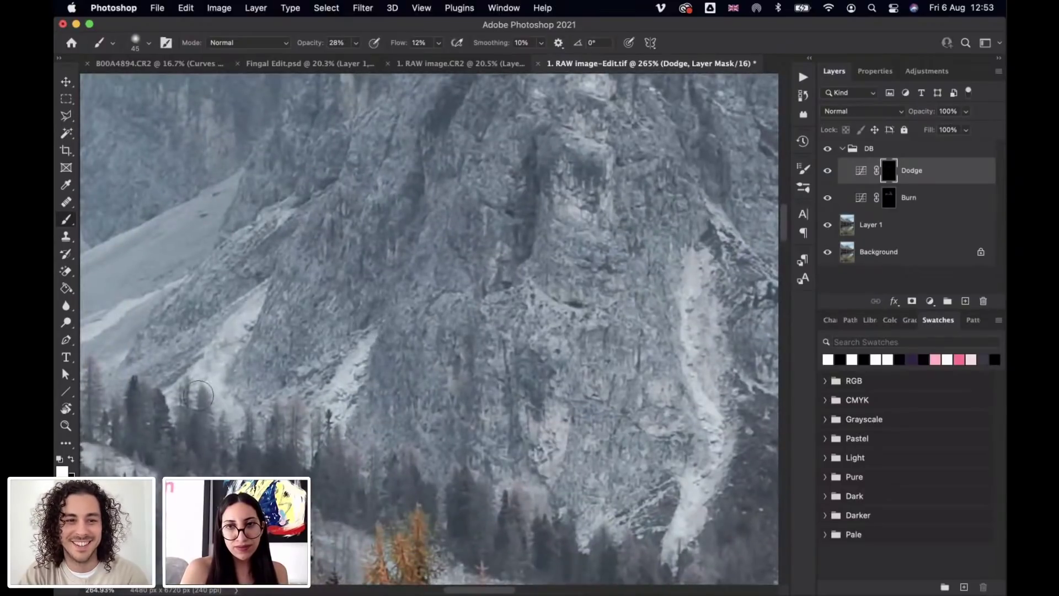
{"action": "left_click_drag", "start_coordinate": [174, 296], "coordinate": [419, 238]}
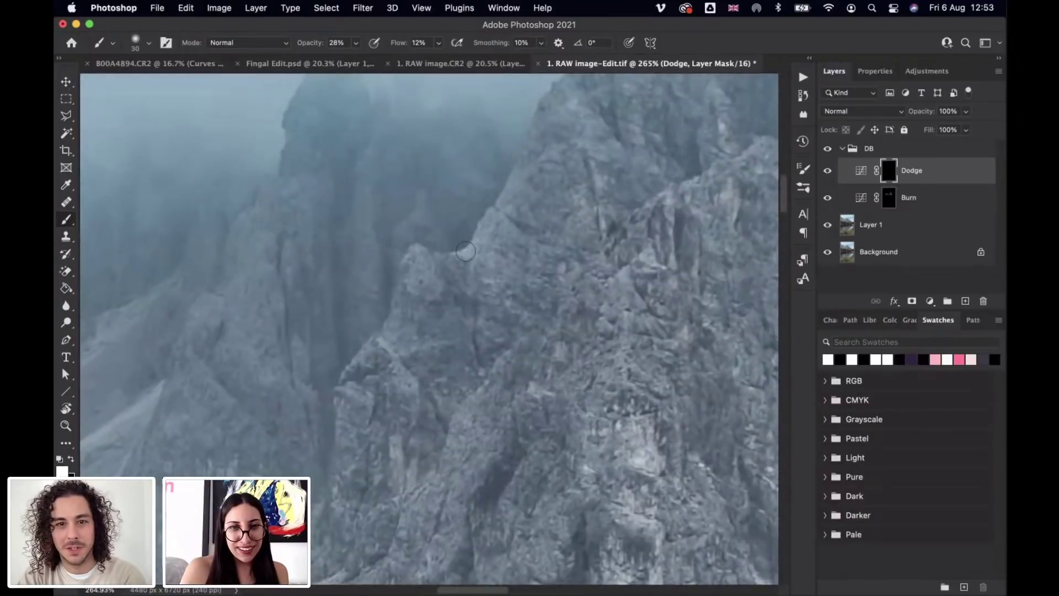
Step: Dodge the light-catching rock edges and ridges on the upper part of the central peak with a 30 px brush
{"action": "key", "text": "bracketleft"}
{"action": "key", "text": "bracketleft"}
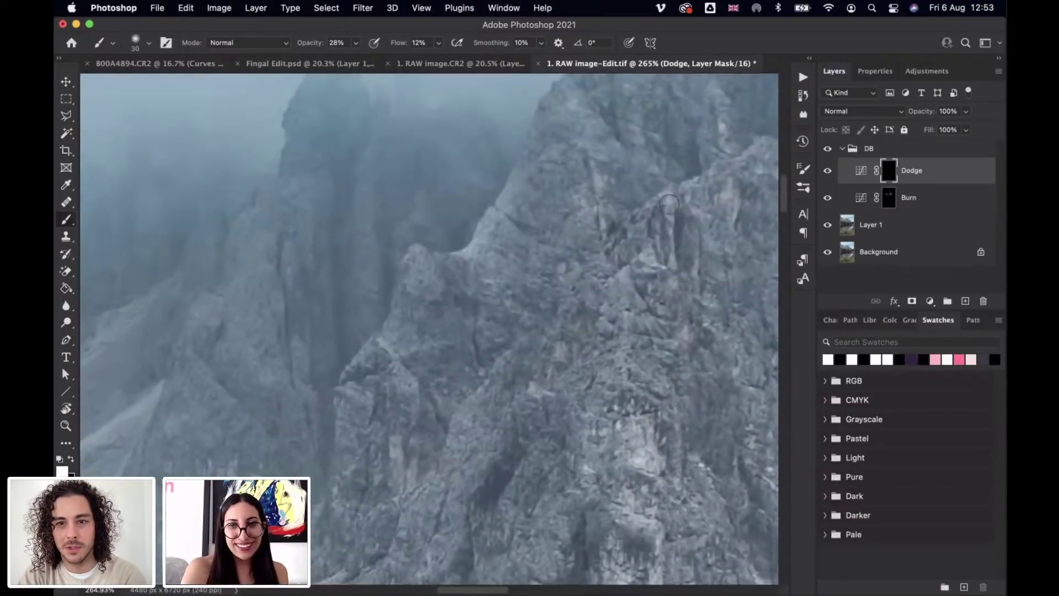
{"action": "left_click_drag", "start_coordinate": [704, 249], "coordinate": [626, 301]}
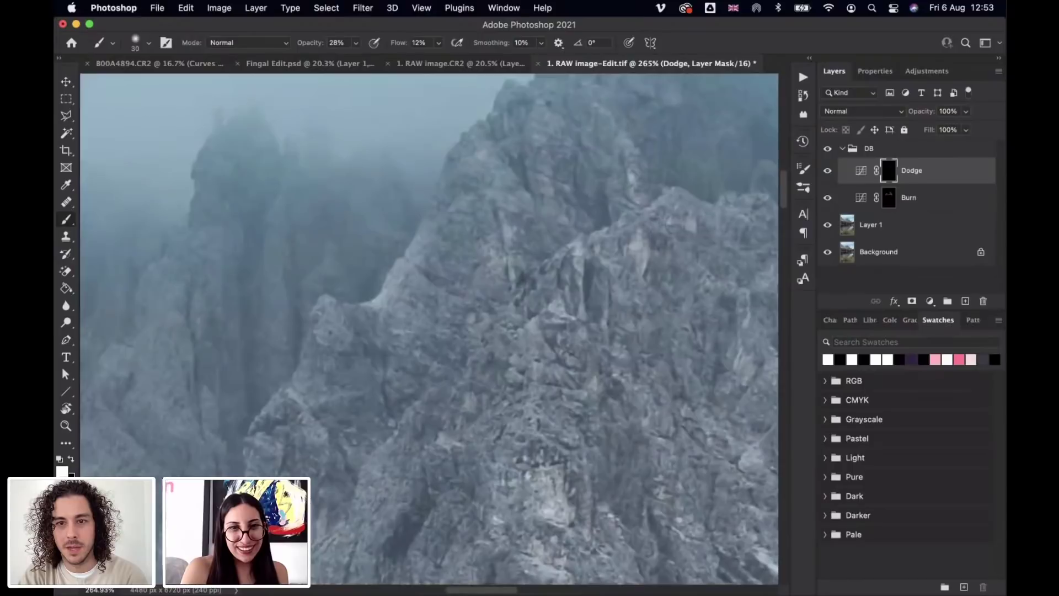
{"action": "scroll", "coordinate": [679, 267], "scroll_direction": "down", "scroll_amount": 5}
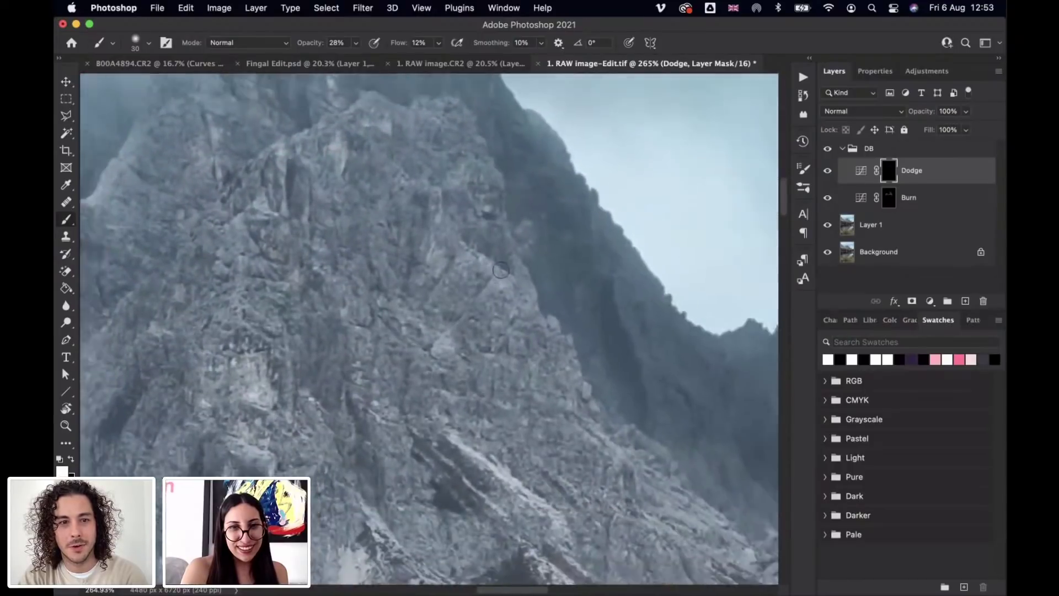
{"action": "scroll", "coordinate": [317, 301], "scroll_direction": "down", "scroll_amount": 5}
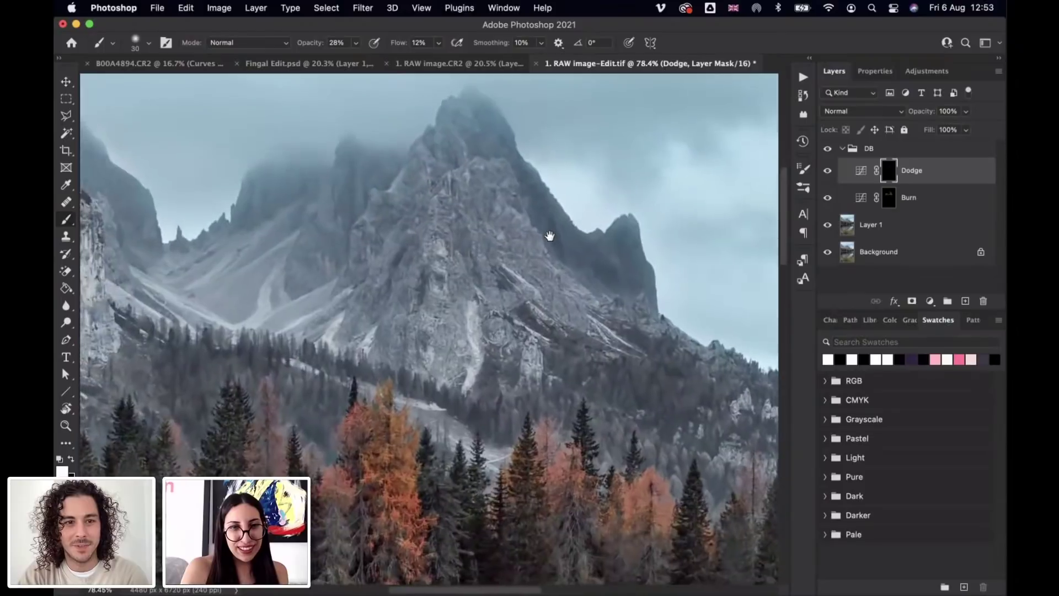
{"action": "key", "text": "bracketright"}
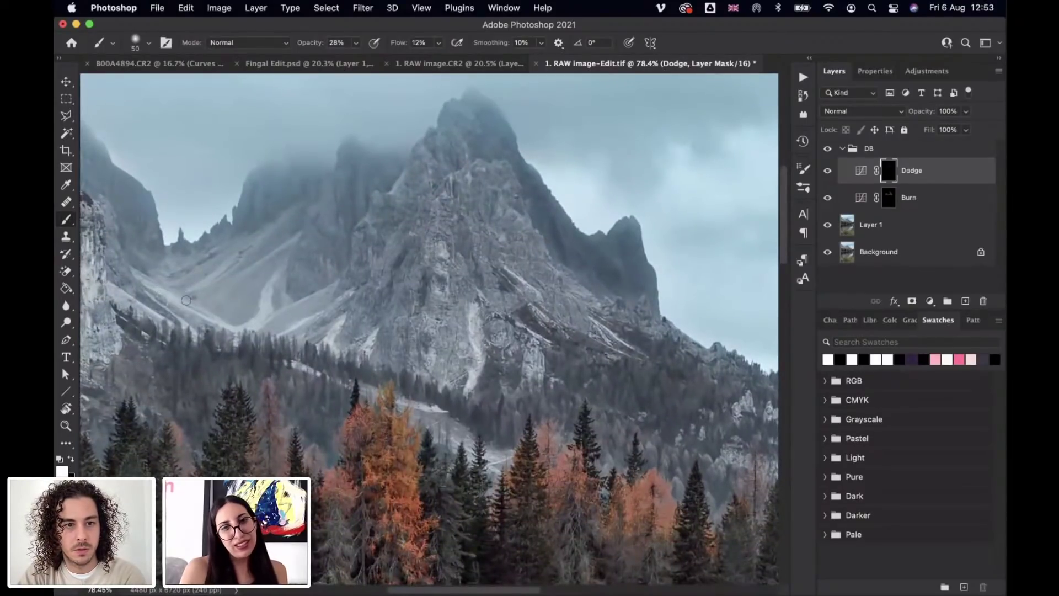
{"action": "key", "text": "bracketleft"}
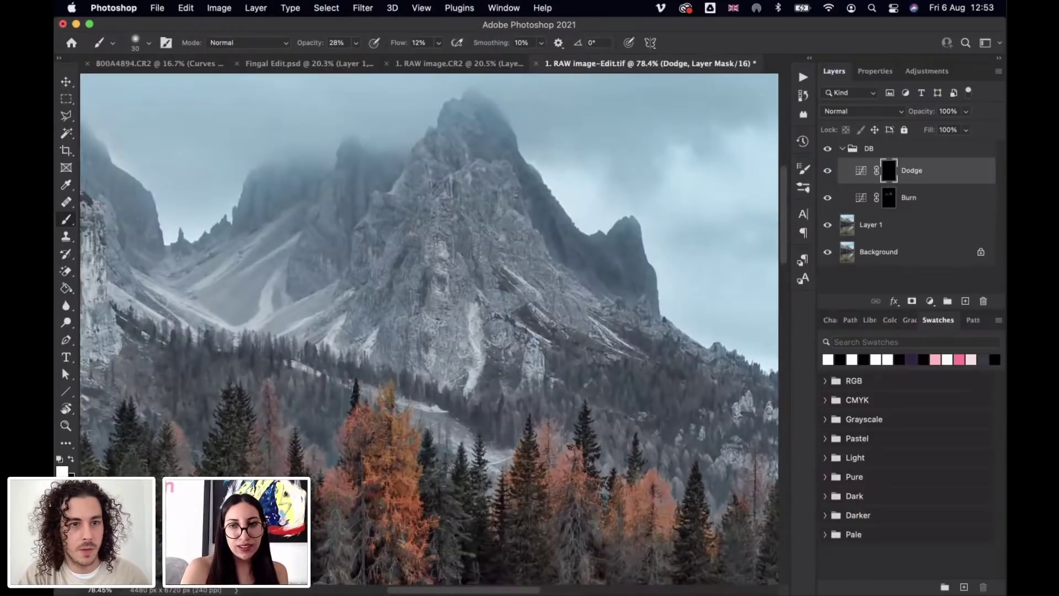
Step: Burn the grey scree slopes beneath the mountain peaks on the Burn layer's mask, with the brush at 80 and 60 px
{"action": "key", "text": "bracketright"}
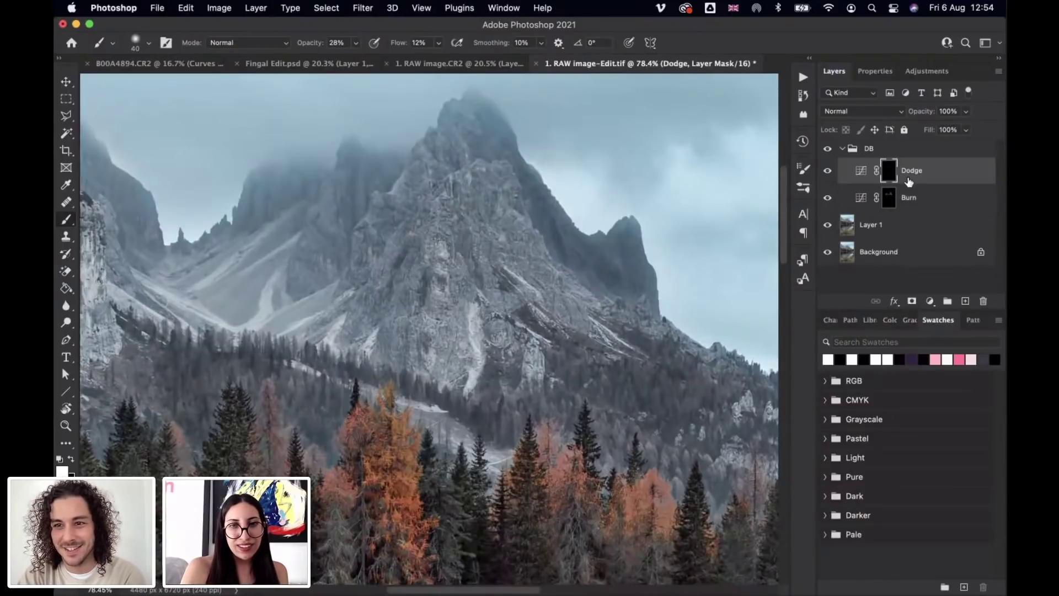
{"action": "left_click", "coordinate": [890, 197]}
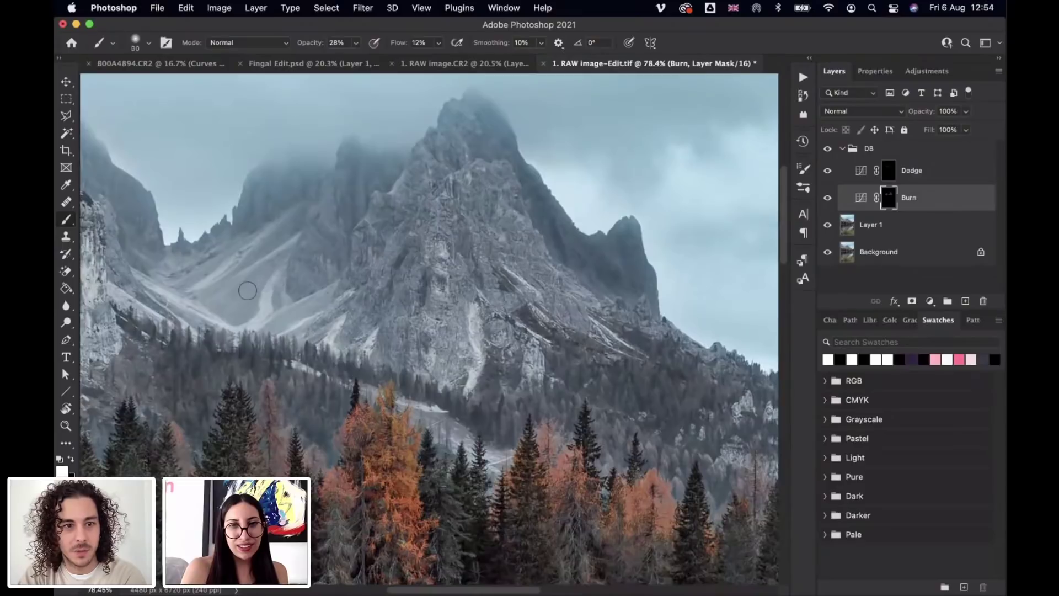
{"action": "key", "text": "bracketright"}
{"action": "key", "text": "bracketright"}
{"action": "key", "text": "bracketright"}
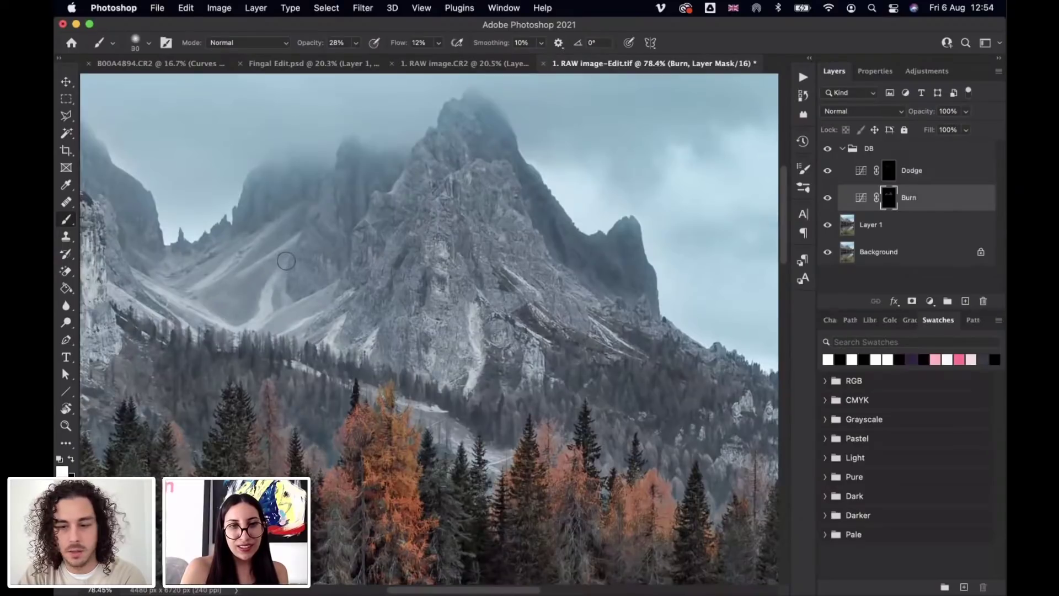
{"action": "key", "text": "bracketleft"}
{"action": "key", "text": "bracketleft"}
{"action": "key", "text": "bracketleft"}
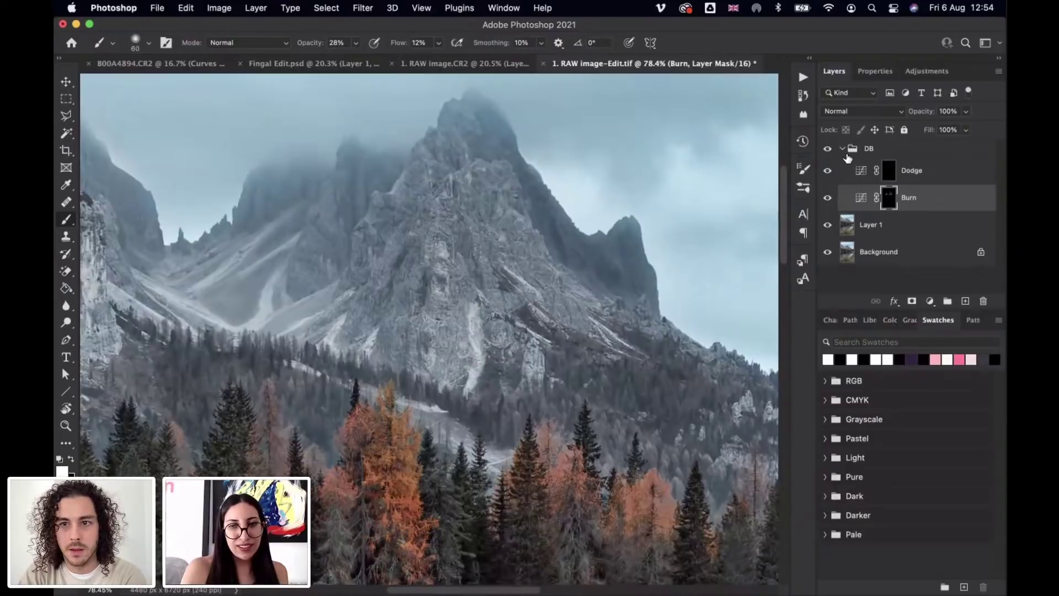
Step: Compare the close-up of the peak with and without the DB group's dodge and burn
{"action": "left_click", "coordinate": [827, 149]}
{"action": "left_click", "coordinate": [828, 151]}
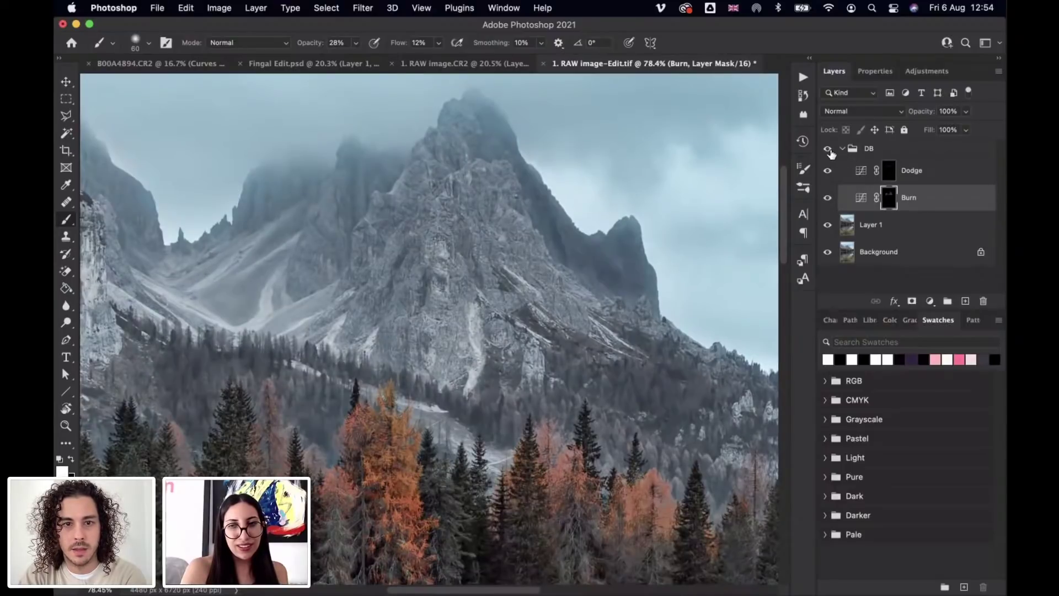
{"action": "left_click", "coordinate": [827, 149]}
{"action": "left_click", "coordinate": [827, 148]}
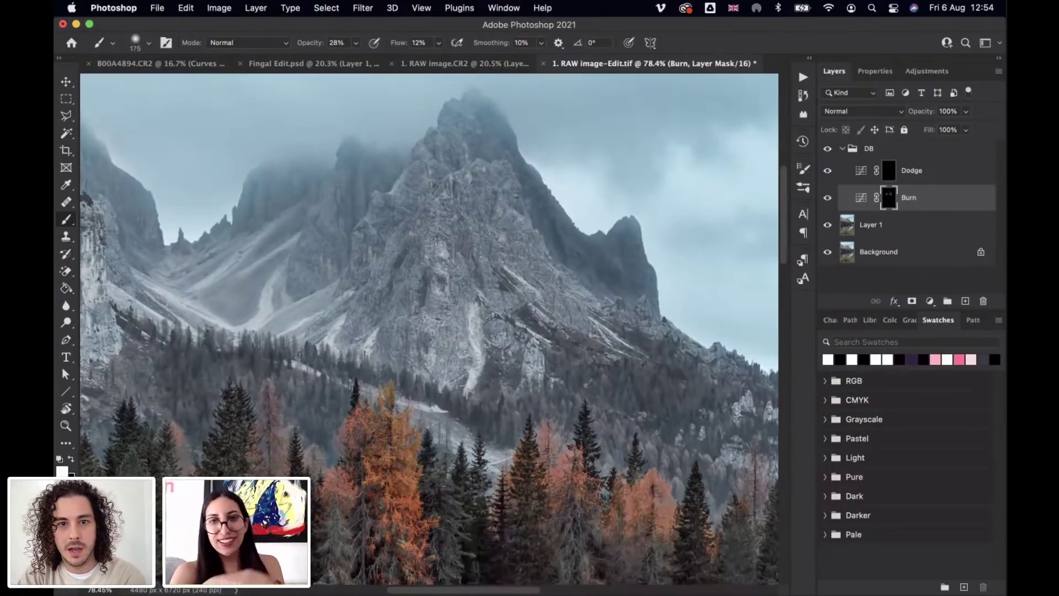
Step: Set the brush for the Burn layer's mask to 6% opacity and 125 px
{"action": "left_click_drag", "start_coordinate": [316, 48], "coordinate": [298, 47]}
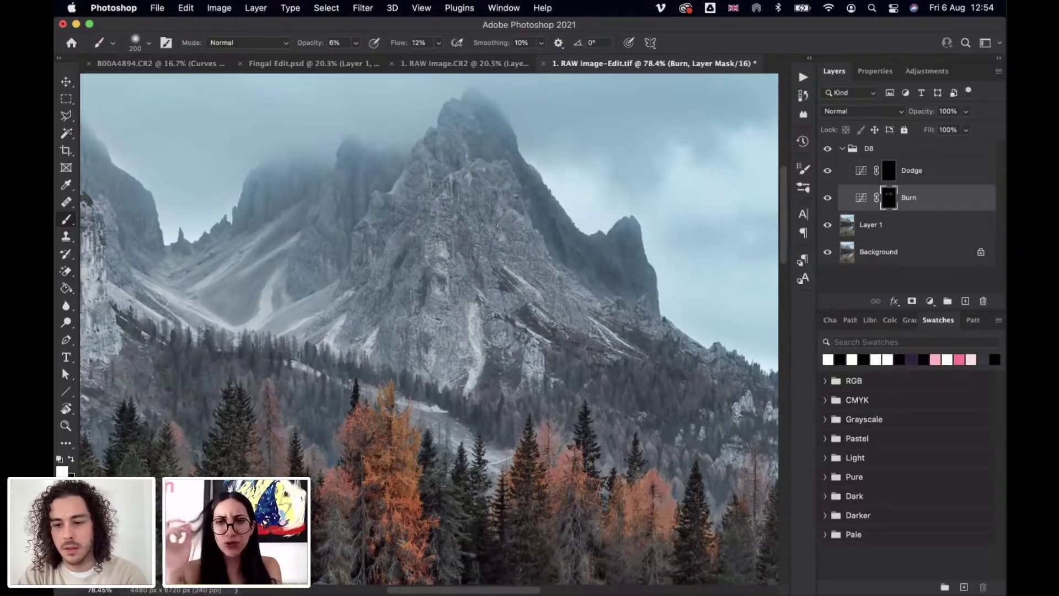
{"action": "key", "text": "bracketleft"}
{"action": "key", "text": "bracketleft"}
{"action": "key", "text": "bracketleft"}
Step: View the whole photo and compare it with the DB group hidden and shown
{"action": "scroll", "coordinate": [547, 238], "scroll_direction": "down", "scroll_amount": 5}
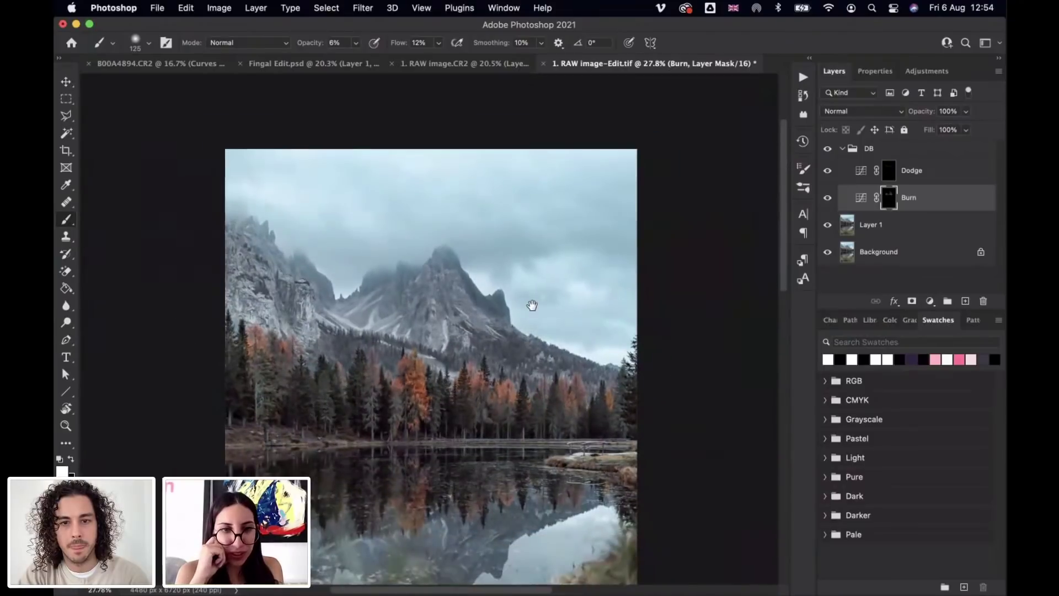
{"action": "mouse_move", "coordinate": [531, 305]}
{"action": "left_mouse_down"}
{"action": "mouse_move", "coordinate": [527, 182]}
{"action": "mouse_move", "coordinate": [535, 201]}
{"action": "left_mouse_up"}
{"action": "scroll", "coordinate": [554, 246], "scroll_direction": "down", "scroll_amount": 2}
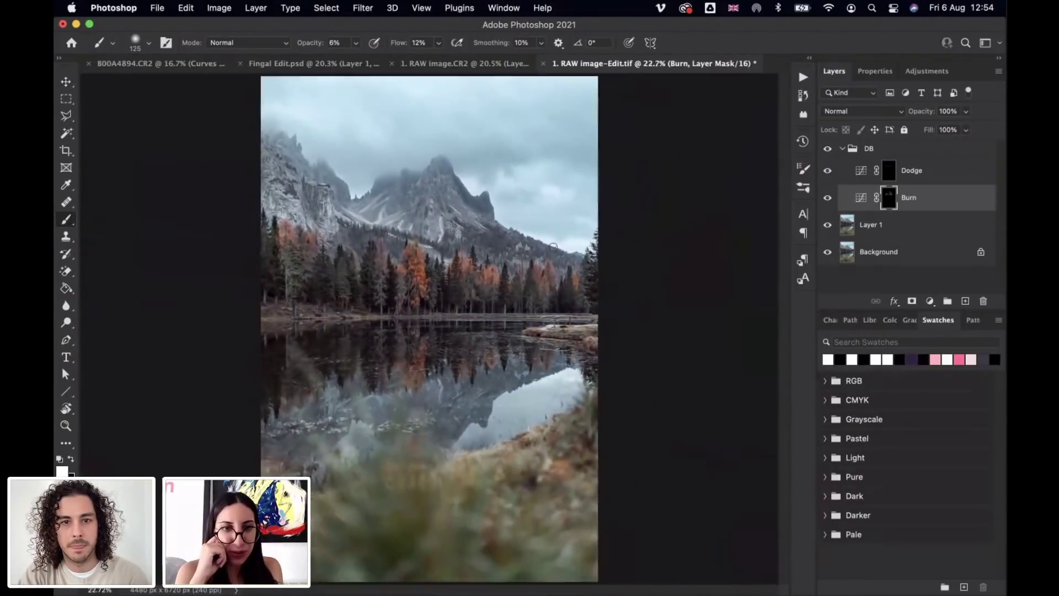
{"action": "left_click", "coordinate": [828, 149]}
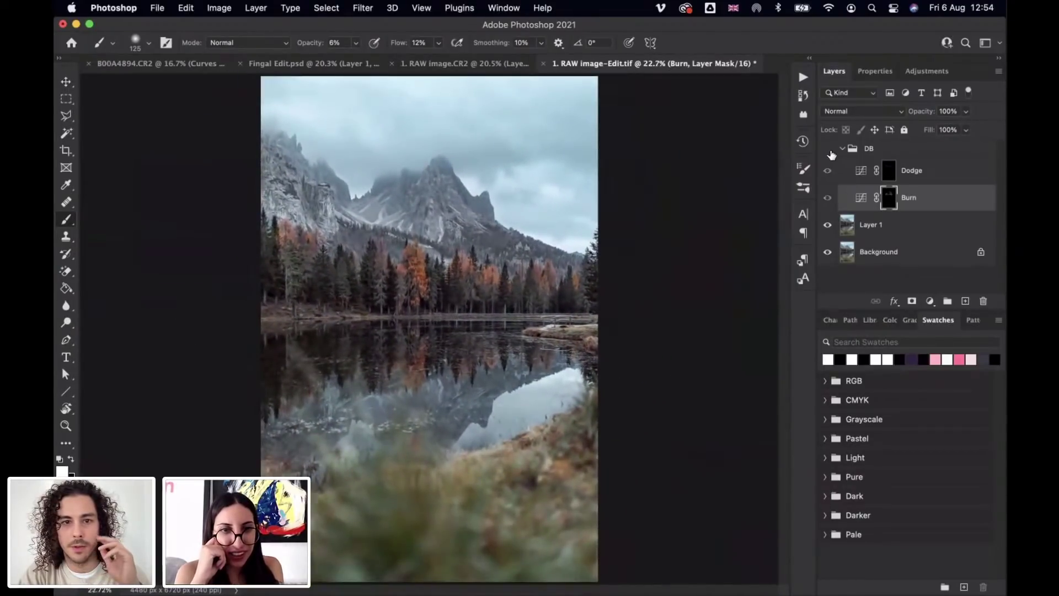
{"action": "left_click", "coordinate": [830, 153]}
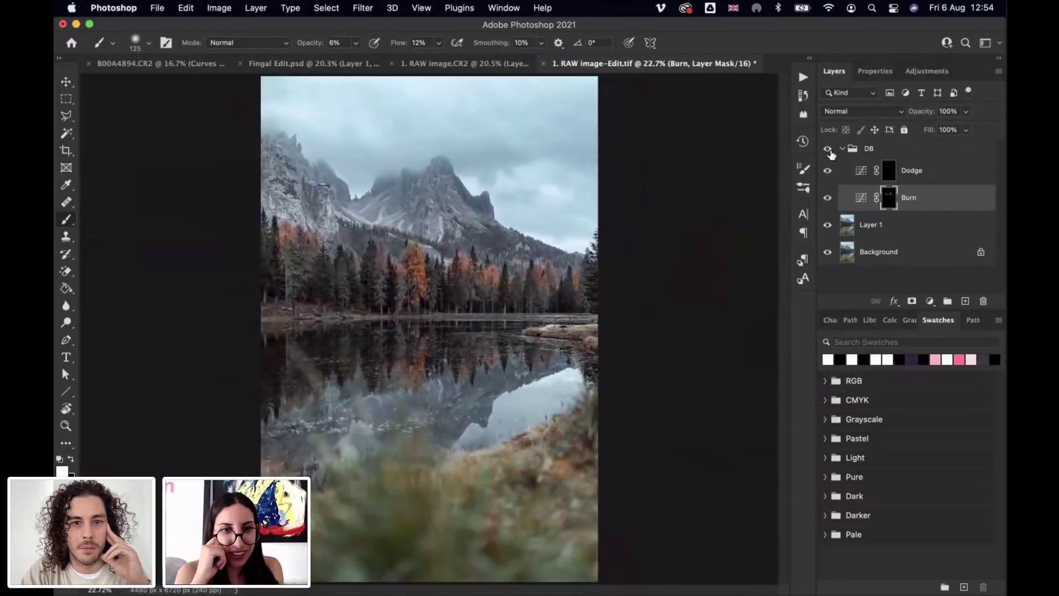
{"action": "left_click", "coordinate": [830, 152]}
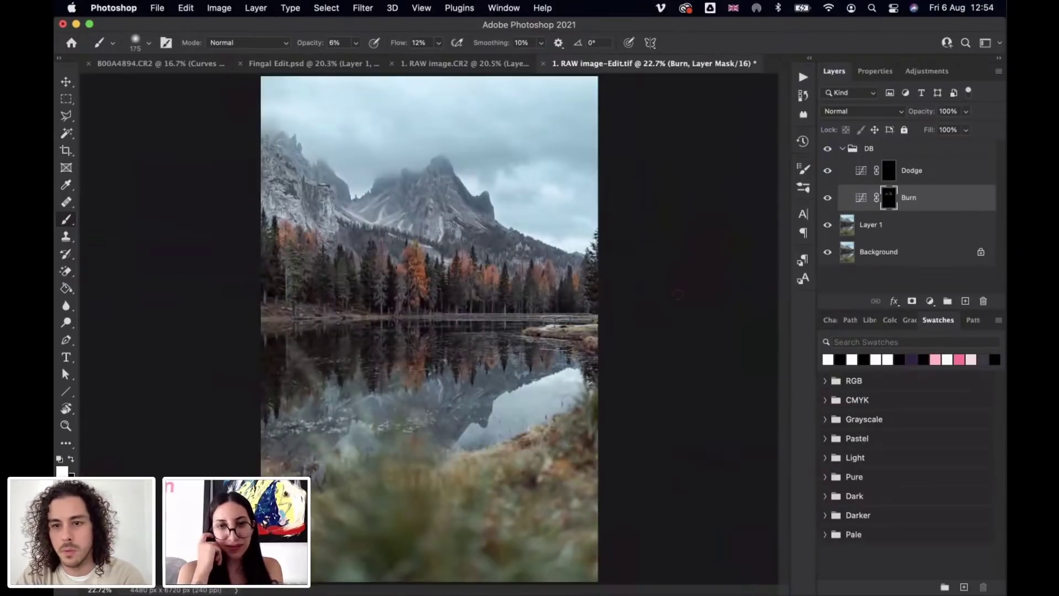
Step: Select the Dodge layer's mask and enlarge the brush to 700 px for broad, soft brightening
{"action": "left_click", "coordinate": [863, 181]}
{"action": "key", "text": "bracketright"}
{"action": "key", "text": "bracketright"}
{"action": "key", "text": "bracketright"}
{"action": "key", "text": "bracketright"}
{"action": "key", "text": "bracketright"}
{"action": "key", "text": "bracketright"}
{"action": "key", "text": "bracketright"}
{"action": "key", "text": "bracketright"}
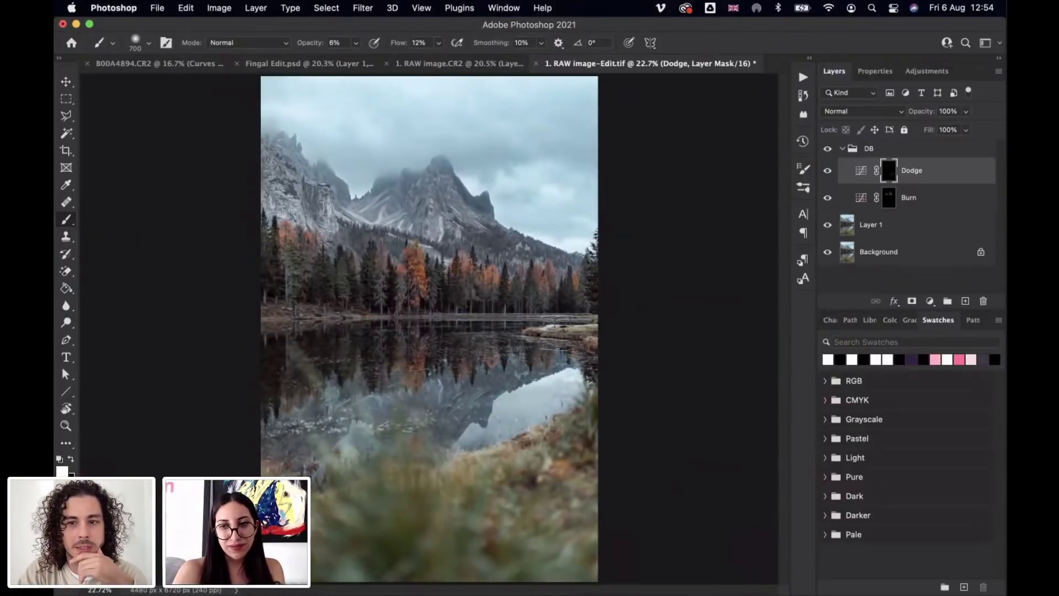
Step: Check the broad dodging on the full image by hiding and reshowing the DB group
{"action": "left_click", "coordinate": [826, 149]}
{"action": "left_click", "coordinate": [826, 149]}
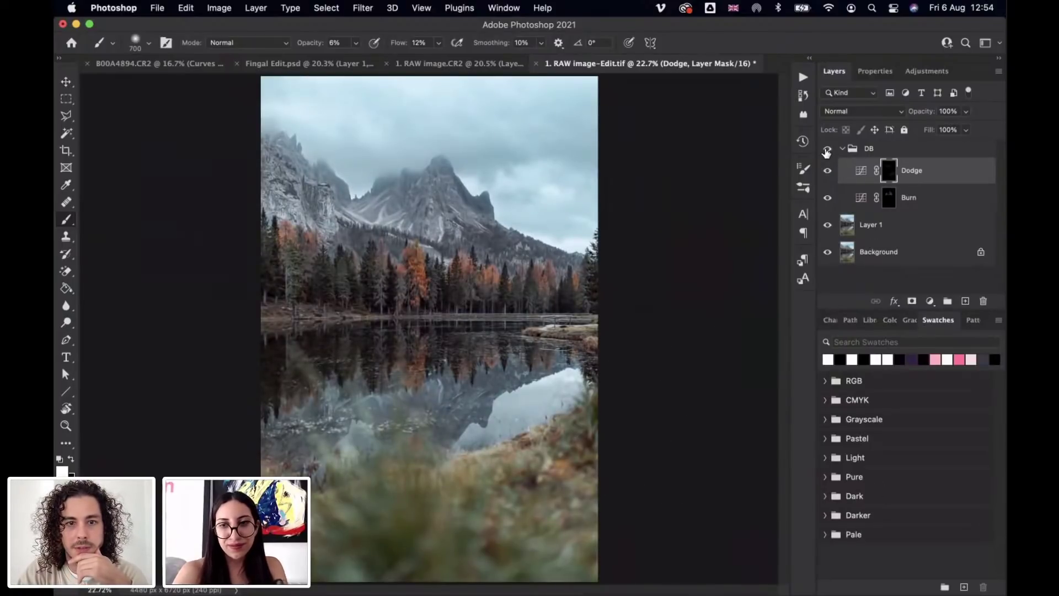
{"action": "left_click", "coordinate": [826, 150]}
{"action": "left_click", "coordinate": [826, 150]}
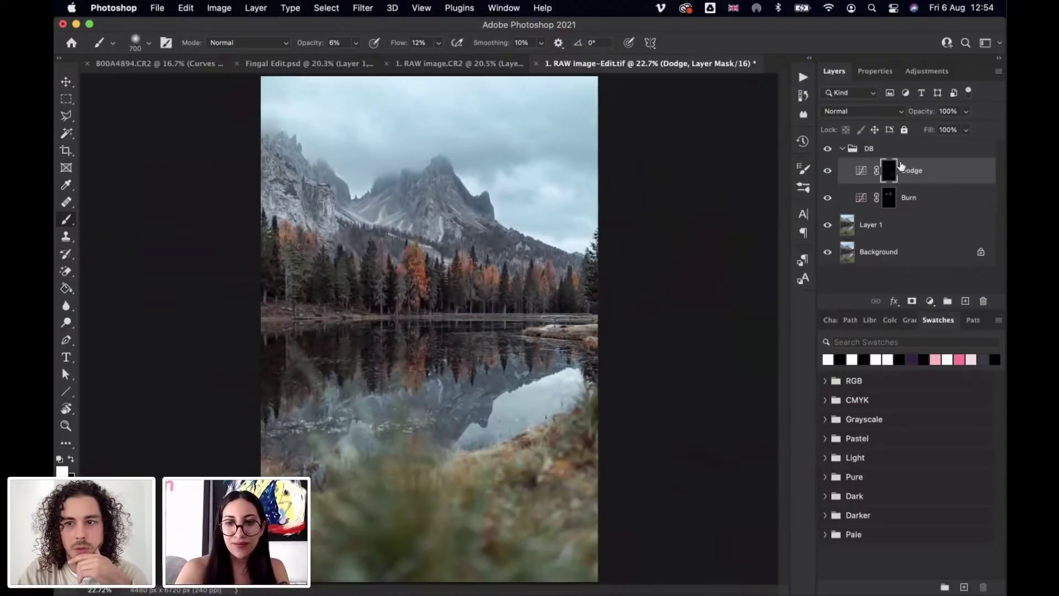
Step: Target the Burn layer's mask with black as the foreground colour and a 200 px brush, and check the DB group's effect
{"action": "left_click", "coordinate": [888, 197]}
{"action": "left_click", "coordinate": [71, 459]}
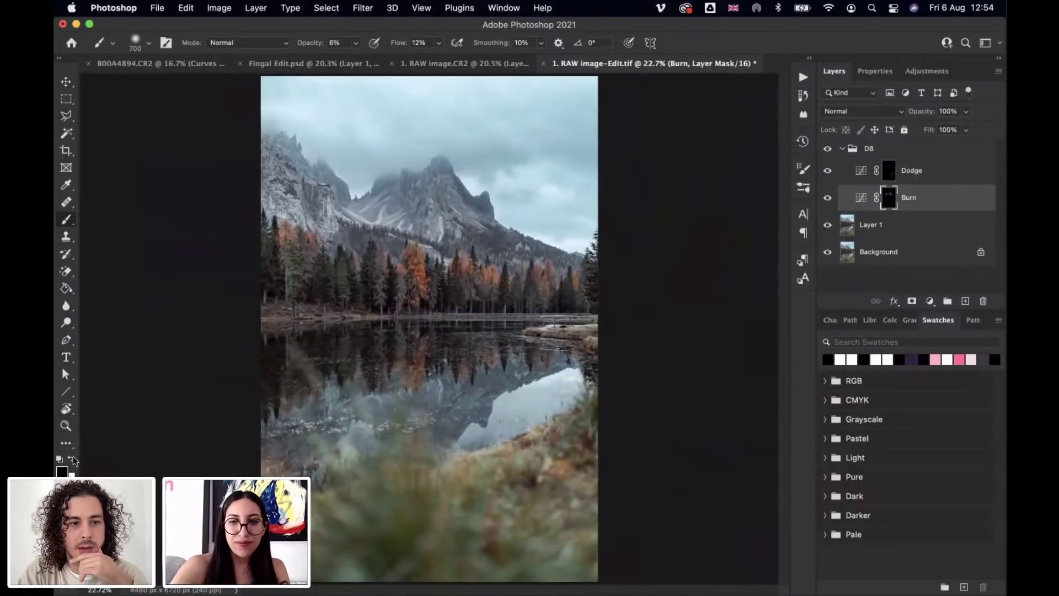
{"action": "key", "text": "["}
{"action": "key", "text": "["}
{"action": "key", "text": "["}
{"action": "key", "text": "bracketleft"}
{"action": "key", "text": "bracketleft"}
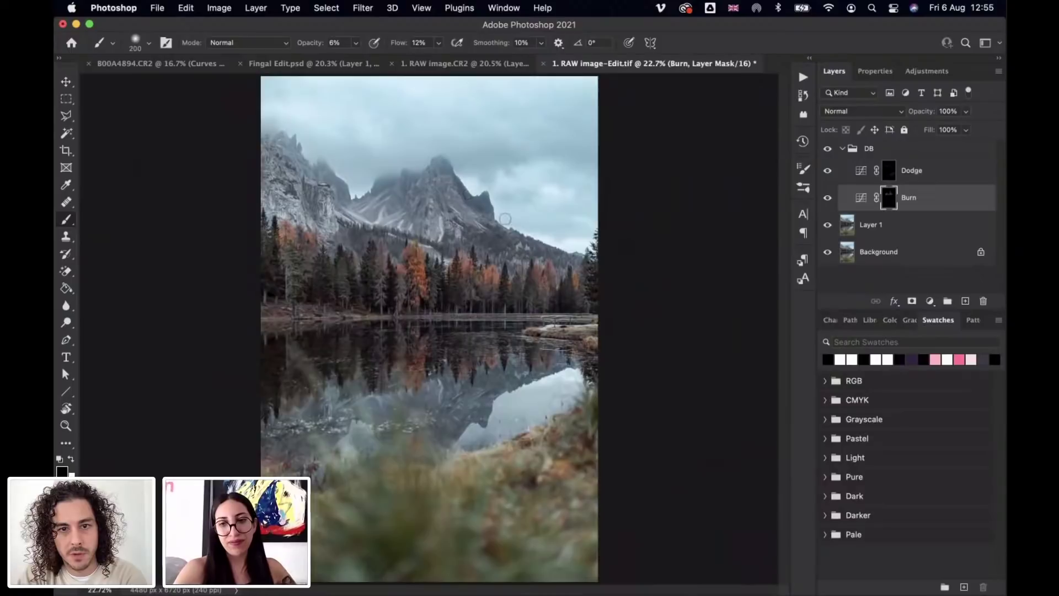
{"action": "left_click", "coordinate": [827, 149]}
{"action": "left_click", "coordinate": [827, 148]}
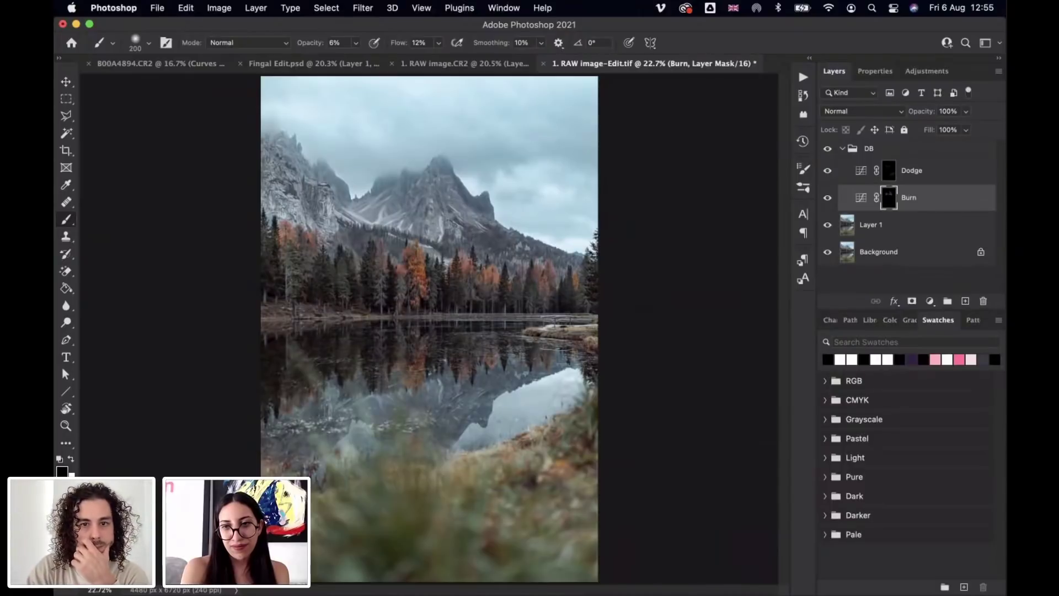
{"action": "key", "text": "super+shift+s"}
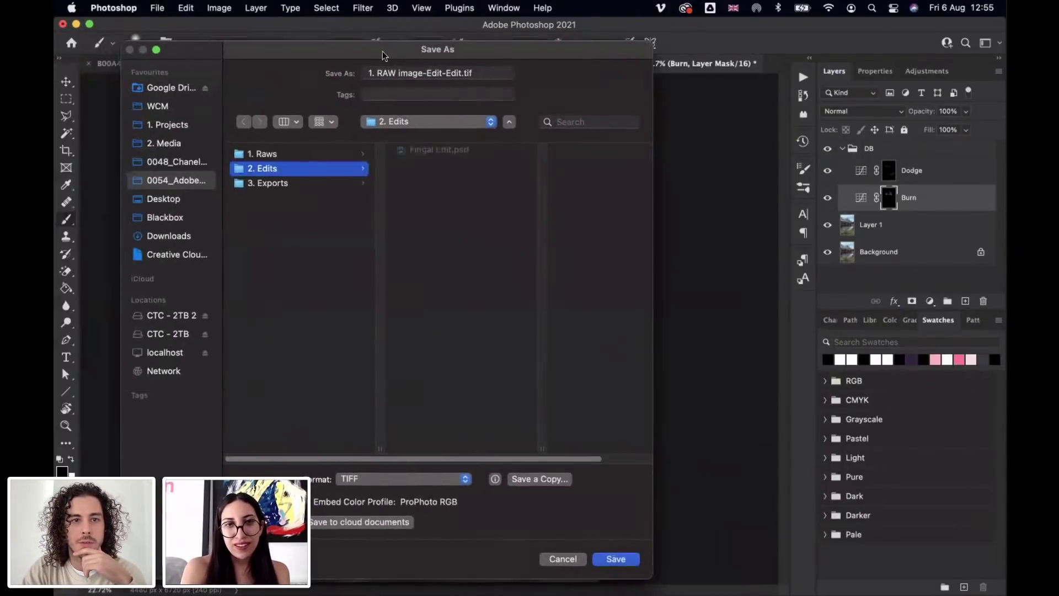
{"action": "left_click", "coordinate": [450, 77]}
{"action": "key", "text": "super+a"}
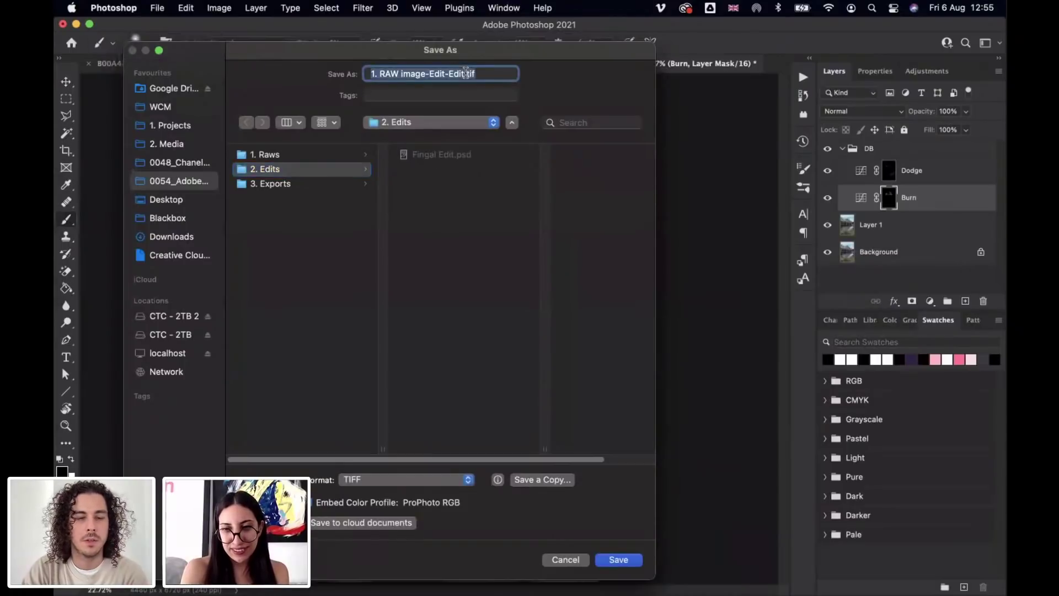
{"action": "type", "text": "Dolomites Edit"}
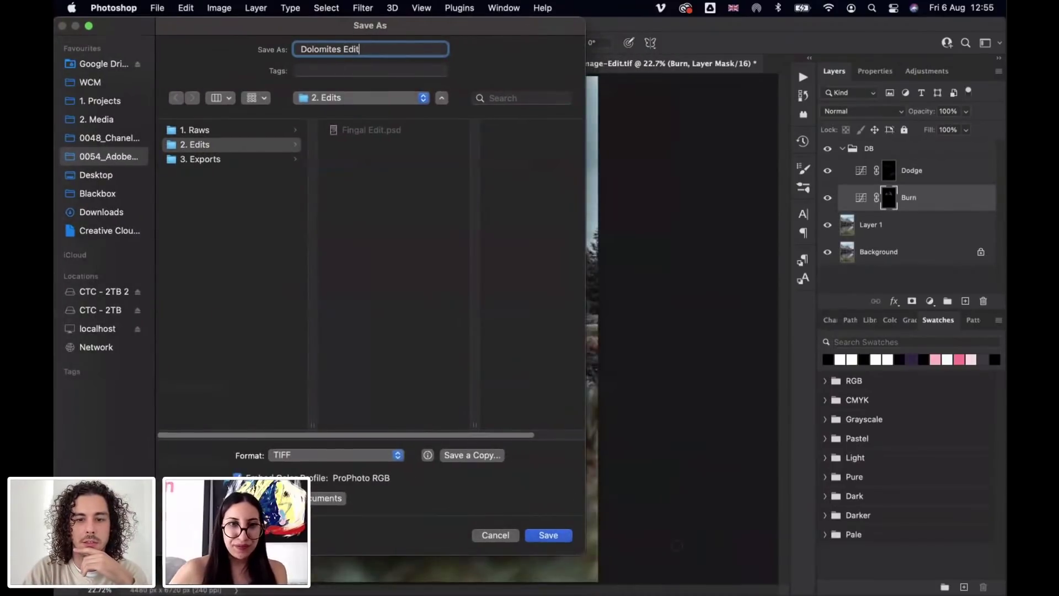
{"action": "left_click", "coordinate": [561, 530]}
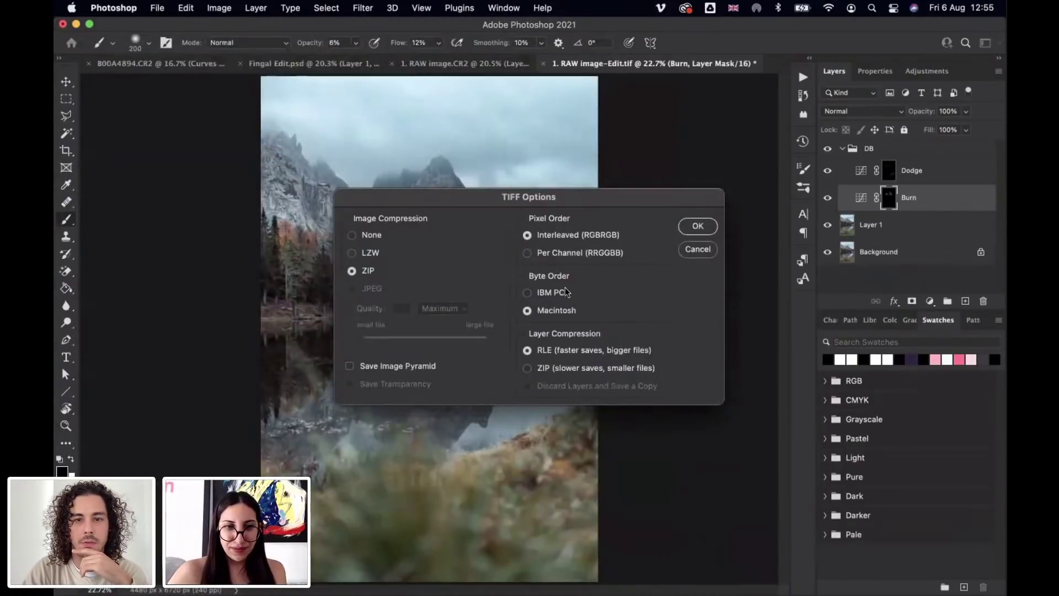
{"action": "left_click", "coordinate": [697, 249]}
Step: Save the layered image as Dolomite in Photoshop format in the 2. Edits folder
{"action": "key", "text": "super+shift+s"}
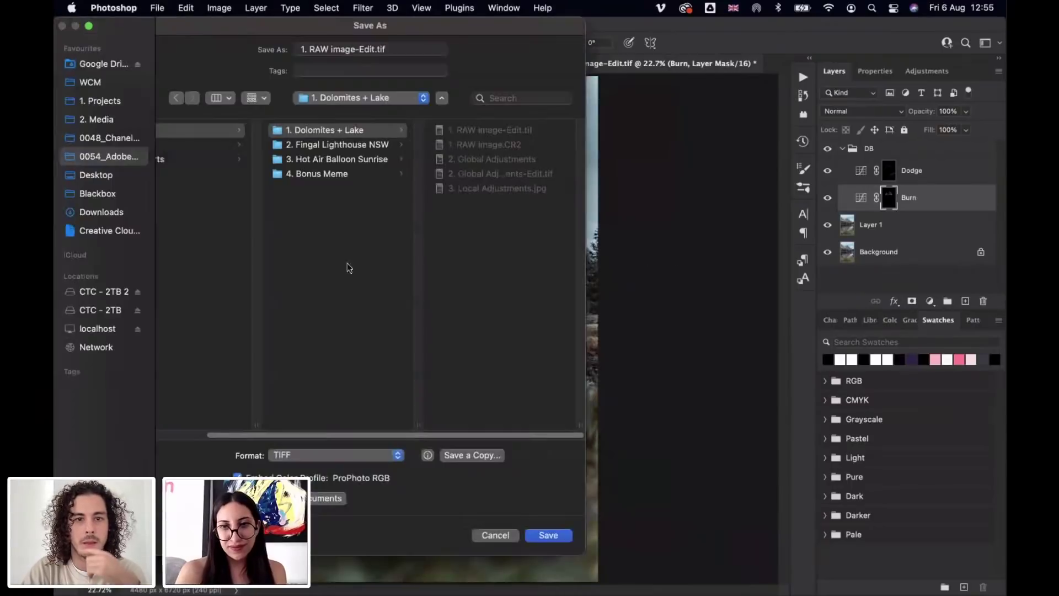
{"action": "left_click", "coordinate": [215, 149]}
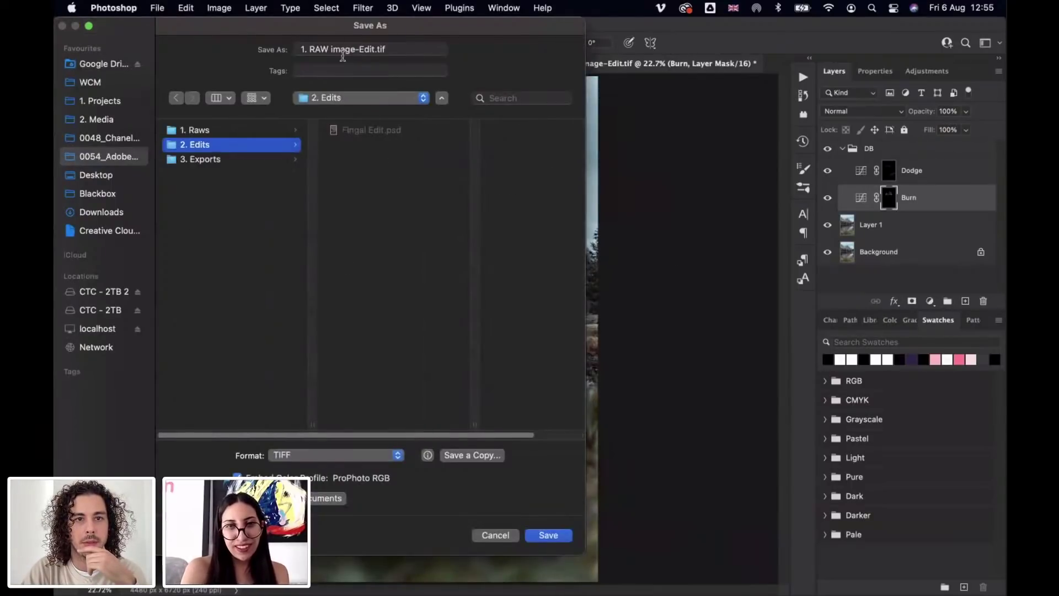
{"action": "triple_click", "coordinate": [346, 50]}
{"action": "type", "text": "Dolomite"}
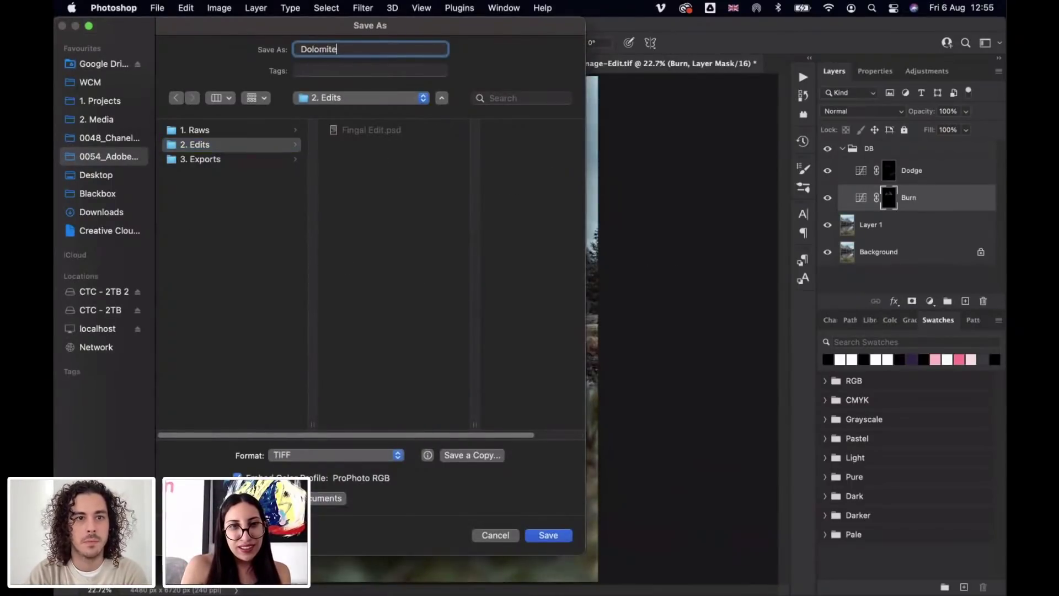
{"action": "left_click", "coordinate": [338, 455]}
{"action": "left_click", "coordinate": [333, 410]}
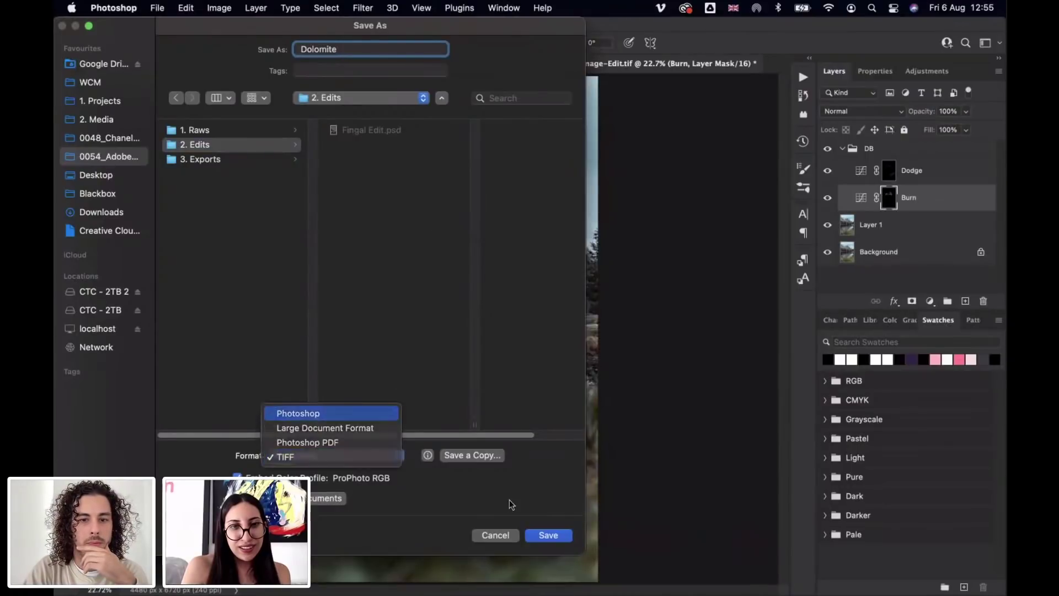
{"action": "left_click", "coordinate": [546, 535]}
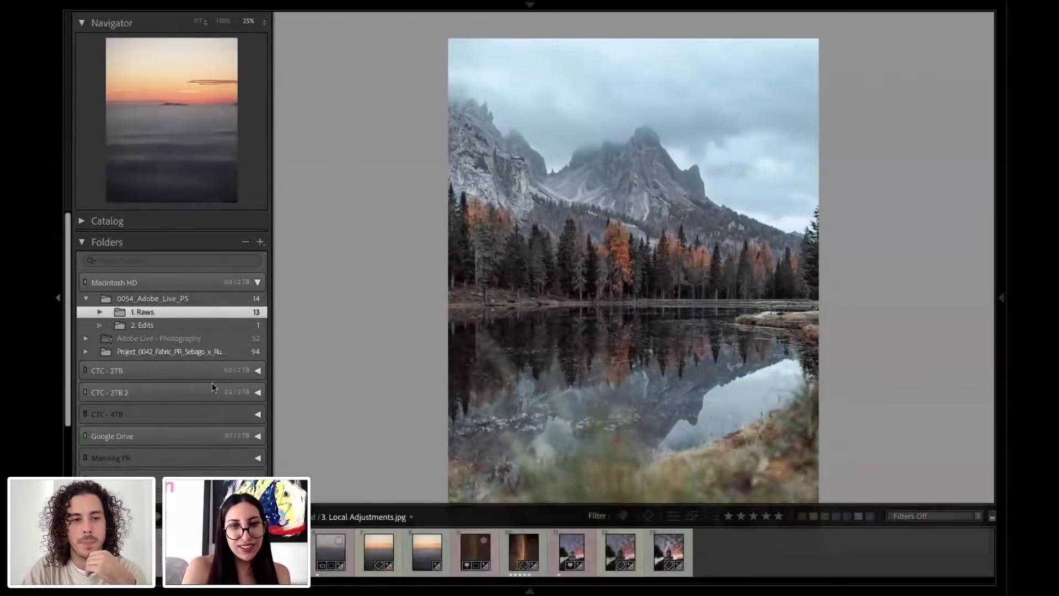
Step: Switch to Lightroom Classic and display the 2. Edits folder, reselecting it from 1. Raws to refresh its contents
{"action": "left_click", "coordinate": [161, 329]}
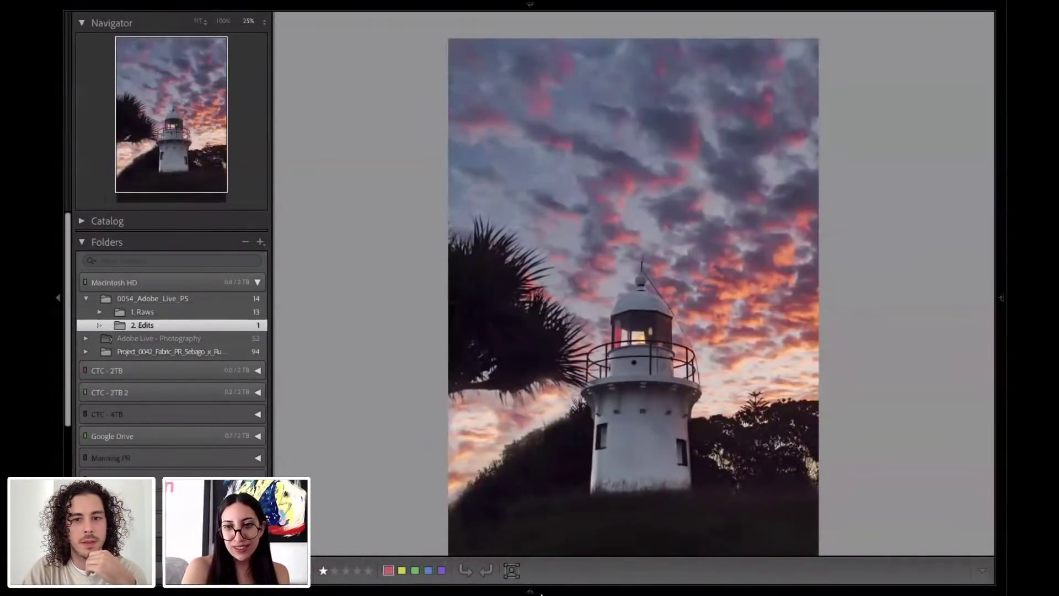
{"action": "mouse_move", "coordinate": [577, 12]}
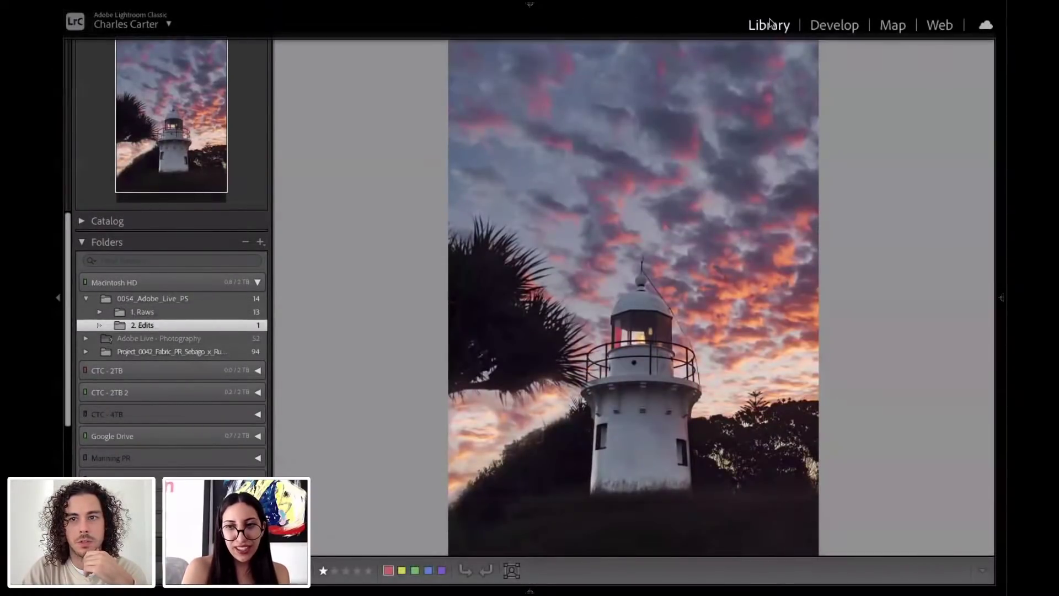
{"action": "left_click", "coordinate": [834, 25]}
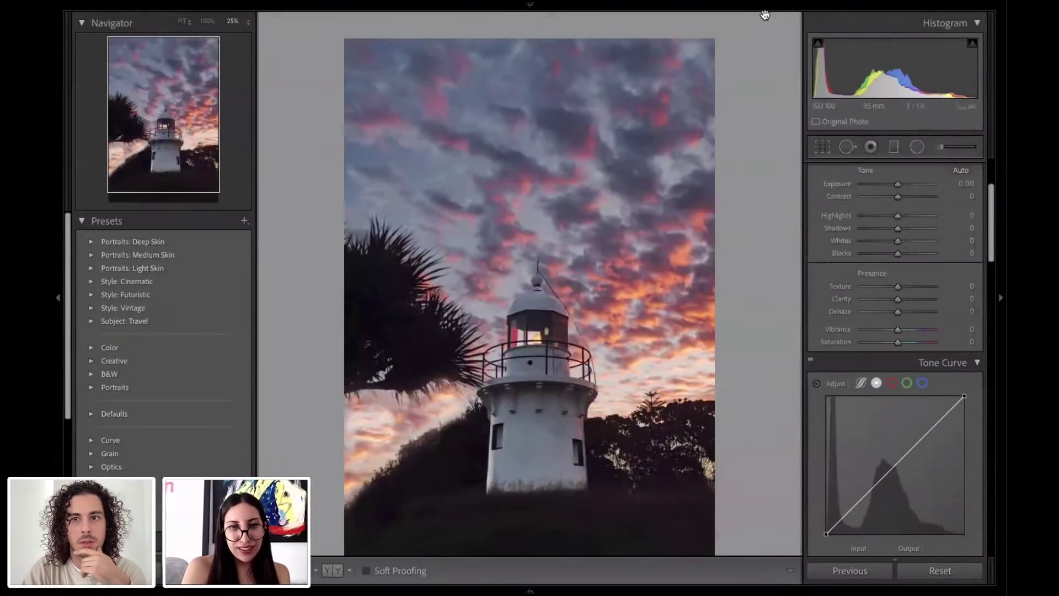
{"action": "left_click", "coordinate": [765, 24]}
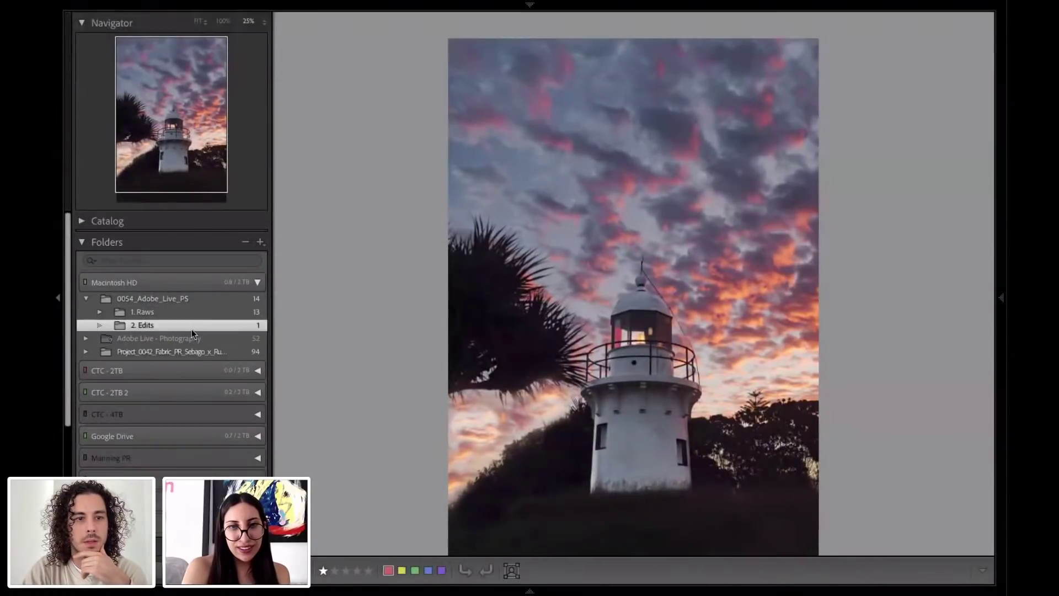
{"action": "left_click", "coordinate": [156, 315]}
{"action": "left_click", "coordinate": [154, 326]}
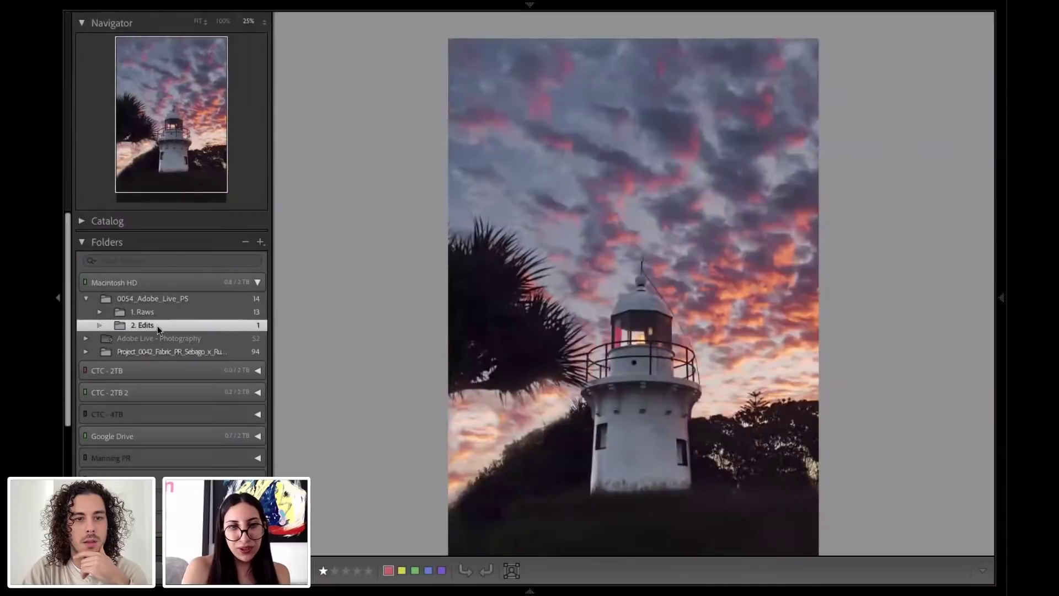
Step: Choose the saved mountain lake edit in the 2. Edits folder and open it in the Develop module
{"action": "mouse_move", "coordinate": [497, 549]}
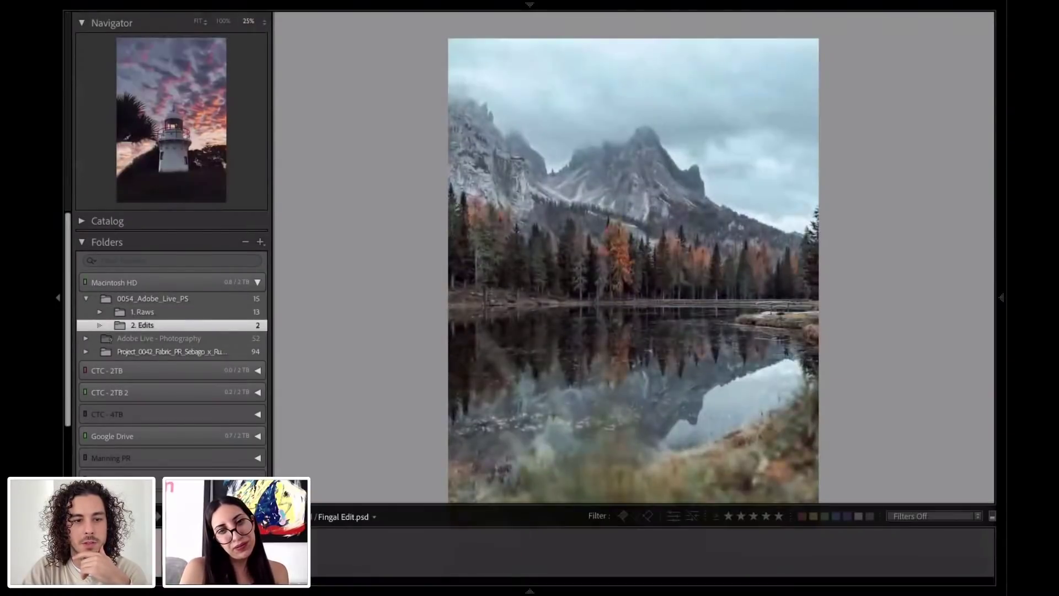
{"action": "mouse_move", "coordinate": [587, 7]}
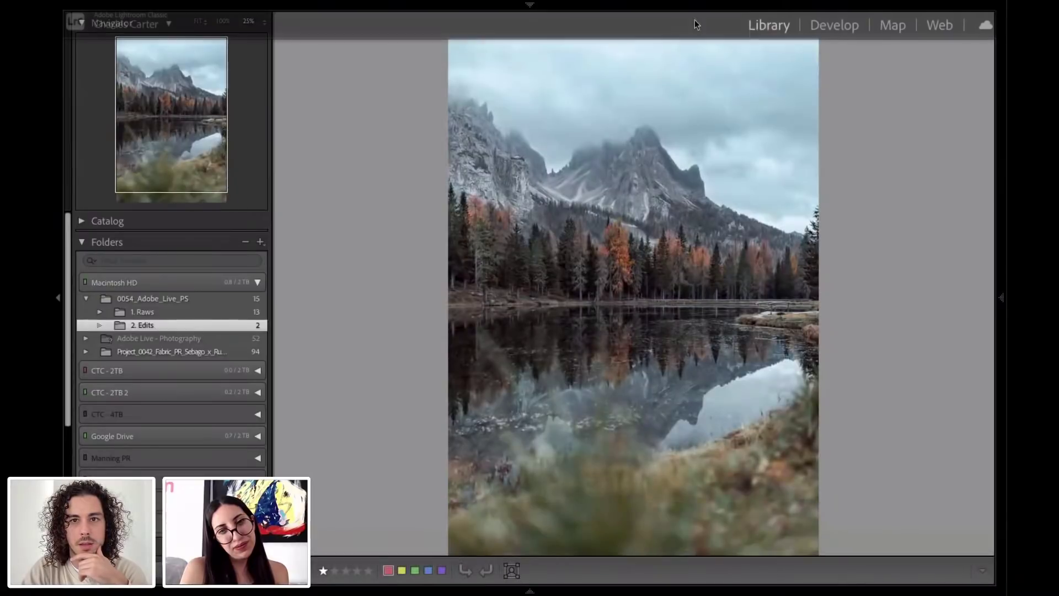
{"action": "left_click", "coordinate": [821, 25]}
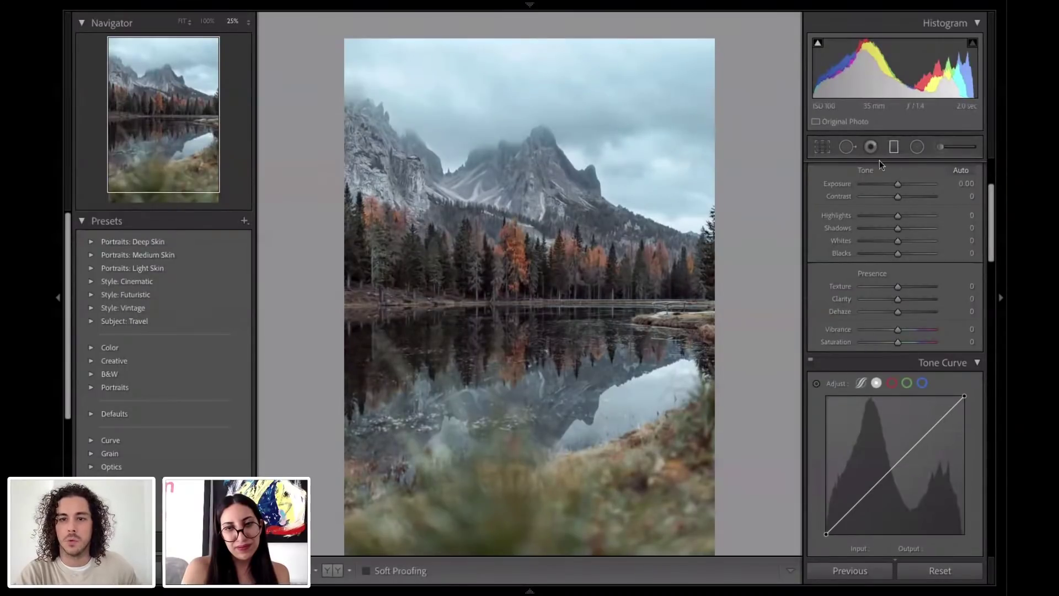
Step: Place a diagonal graduated filter over the foreground grass, show its mask overlay, and reset its Clarity to 0
{"action": "left_click", "coordinate": [893, 146]}
{"action": "left_click_drag", "start_coordinate": [699, 440], "coordinate": [691, 337]}
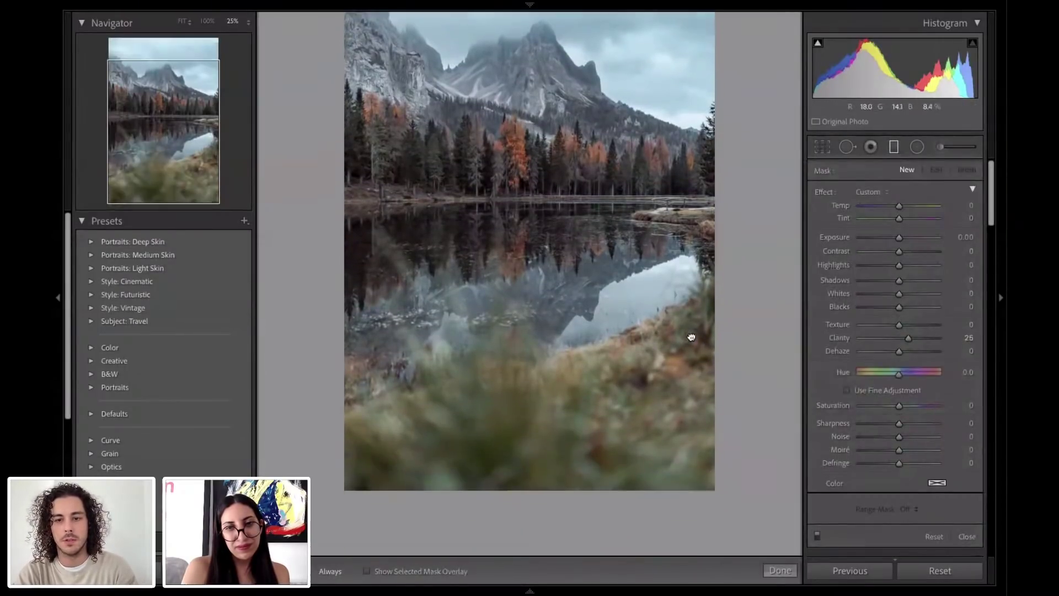
{"action": "left_click_drag", "start_coordinate": [660, 487], "coordinate": [598, 316]}
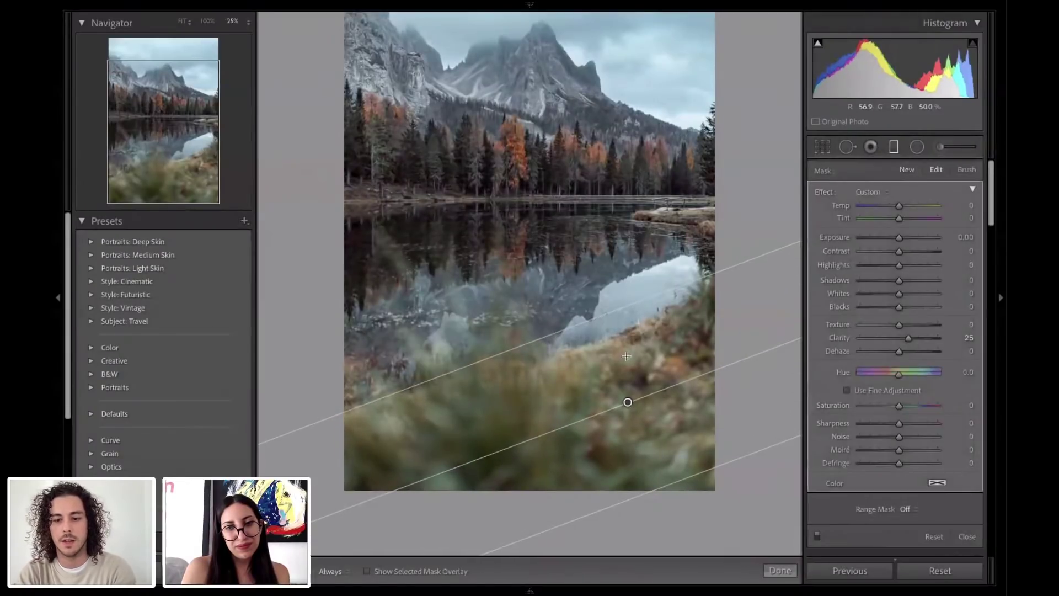
{"action": "key", "text": "o"}
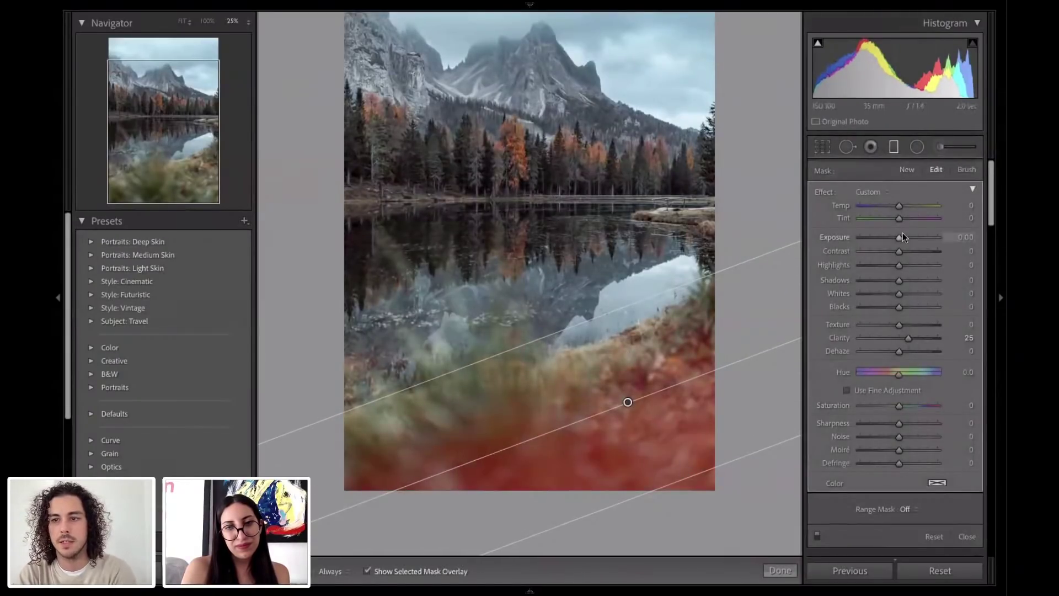
{"action": "double_click", "coordinate": [907, 338]}
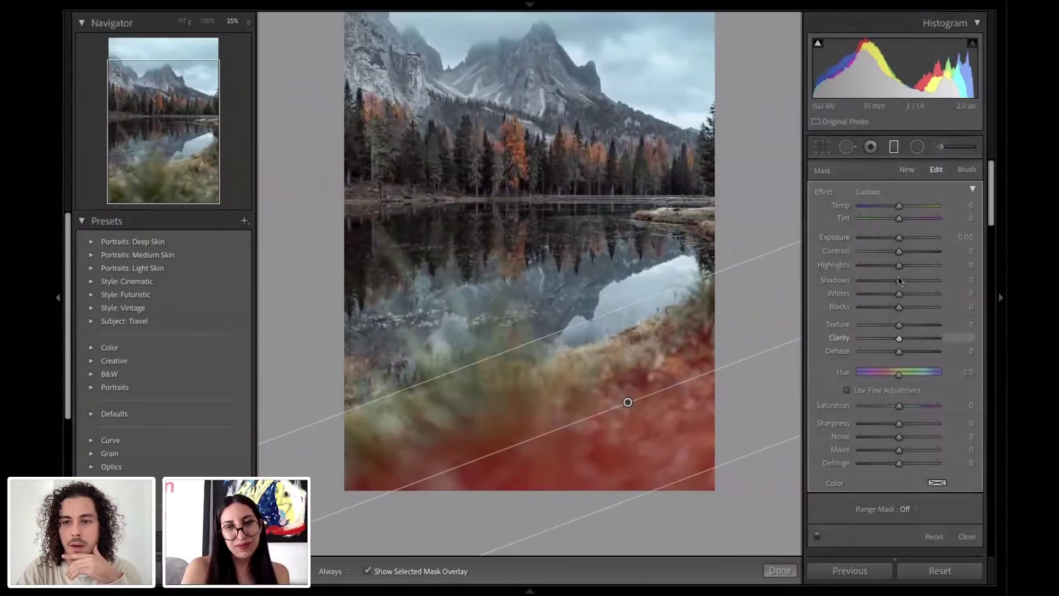
Step: Set the foreground filter's Exposure to -2.71 and shift its gradient slightly, checking the coverage with the mask overlay
{"action": "left_click_drag", "start_coordinate": [899, 239], "coordinate": [872, 237]}
{"action": "key", "text": "o"}
{"action": "left_click_drag", "start_coordinate": [590, 313], "coordinate": [594, 325]}
{"action": "left_click_drag", "start_coordinate": [628, 405], "coordinate": [623, 393]}
{"action": "key", "text": "o"}
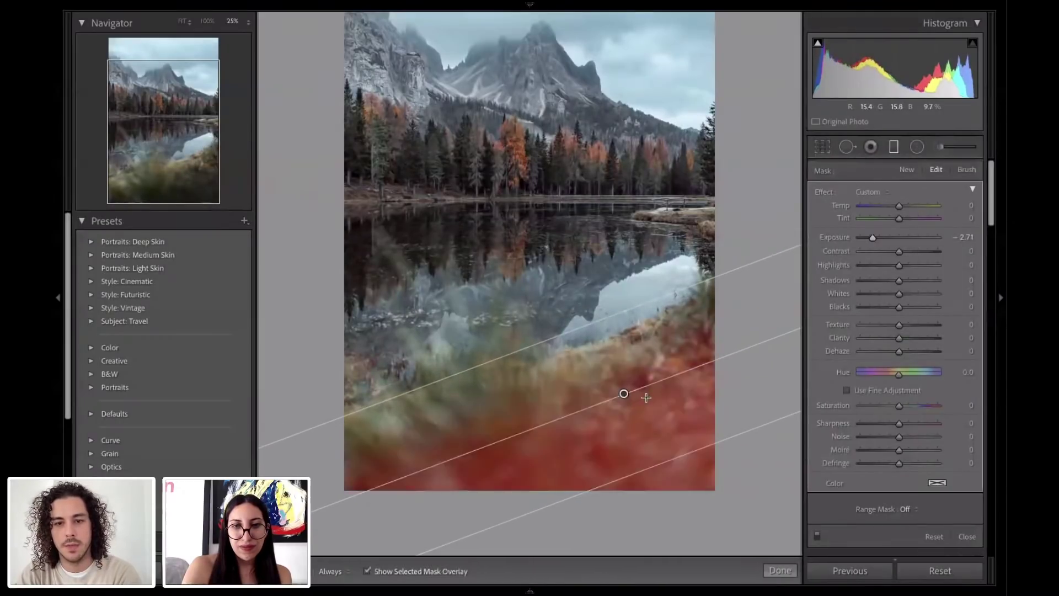
{"action": "scroll", "coordinate": [871, 445], "scroll_direction": "down", "scroll_amount": 5}
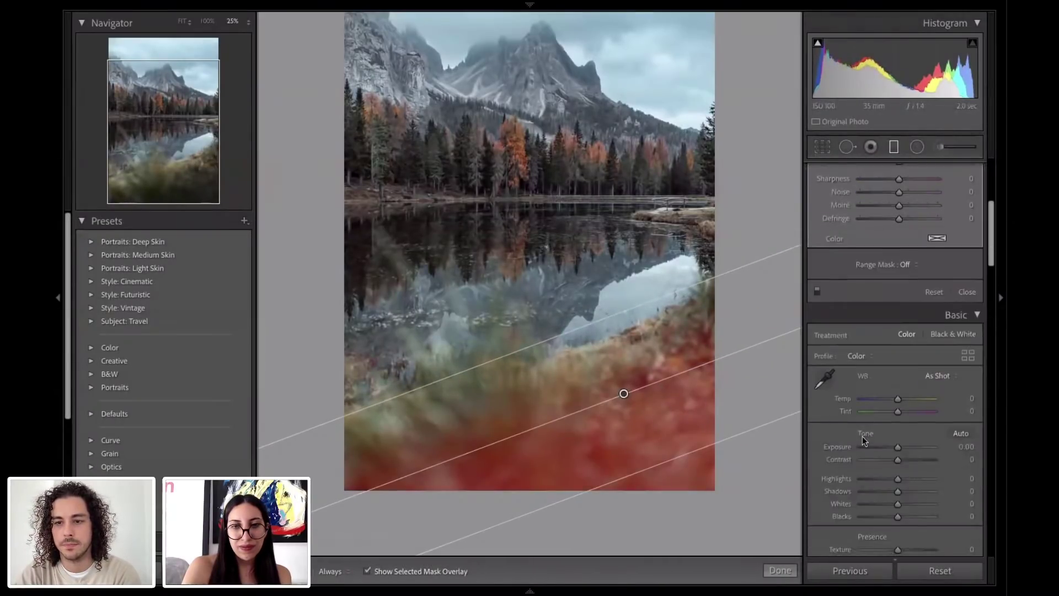
{"action": "scroll", "coordinate": [862, 436], "scroll_direction": "up", "scroll_amount": 1}
{"action": "key", "text": "o"}
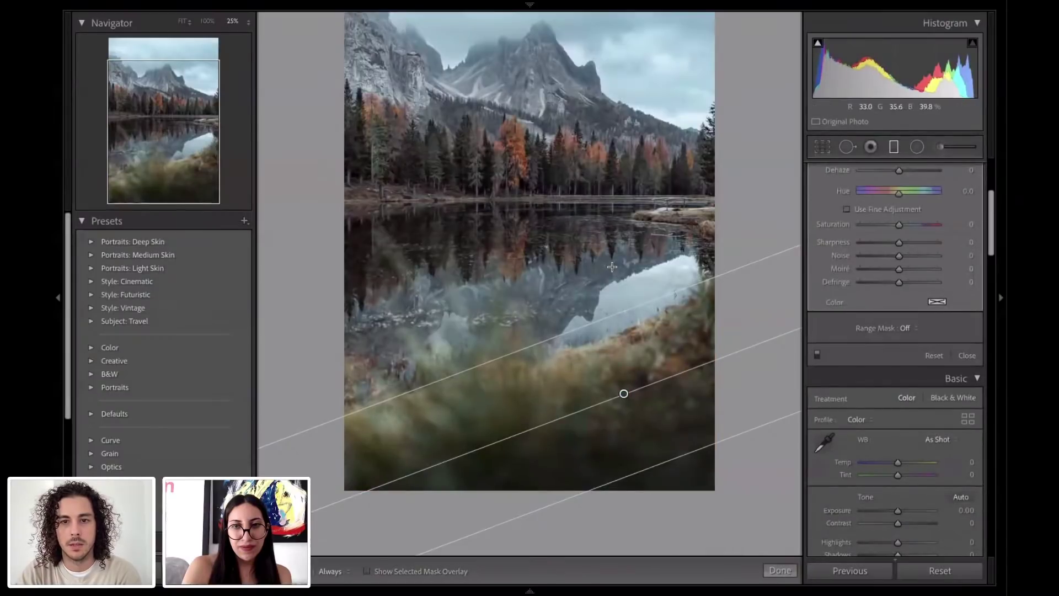
{"action": "scroll", "coordinate": [611, 266], "scroll_direction": "up", "scroll_amount": 3}
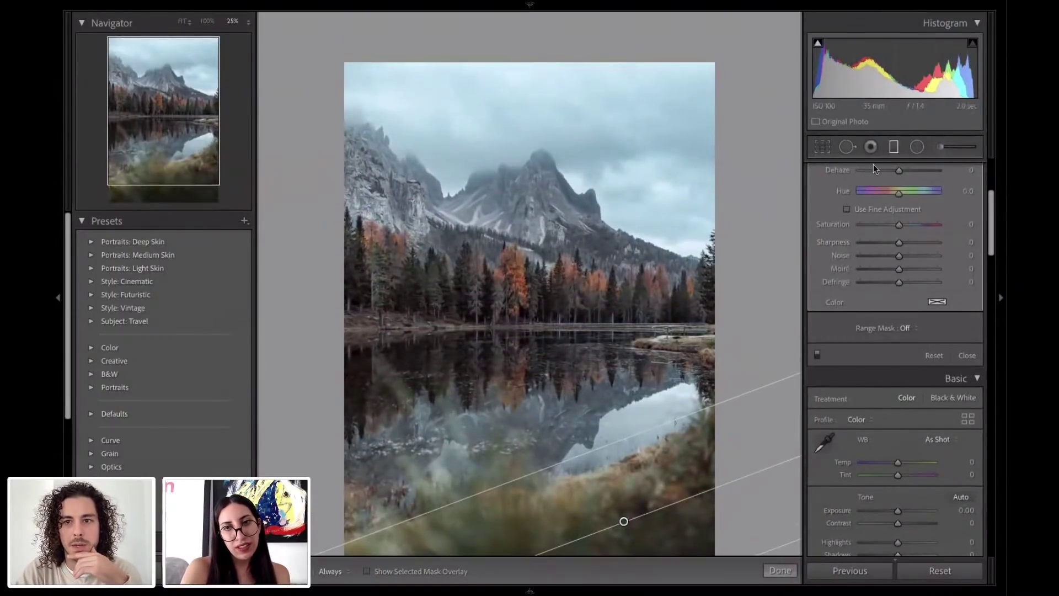
Step: Add a second graduated filter slanting across the sky, with Clarity reset to 0 and Exposure lowered to about -1.4
{"action": "left_click", "coordinate": [893, 147]}
{"action": "left_click", "coordinate": [893, 146]}
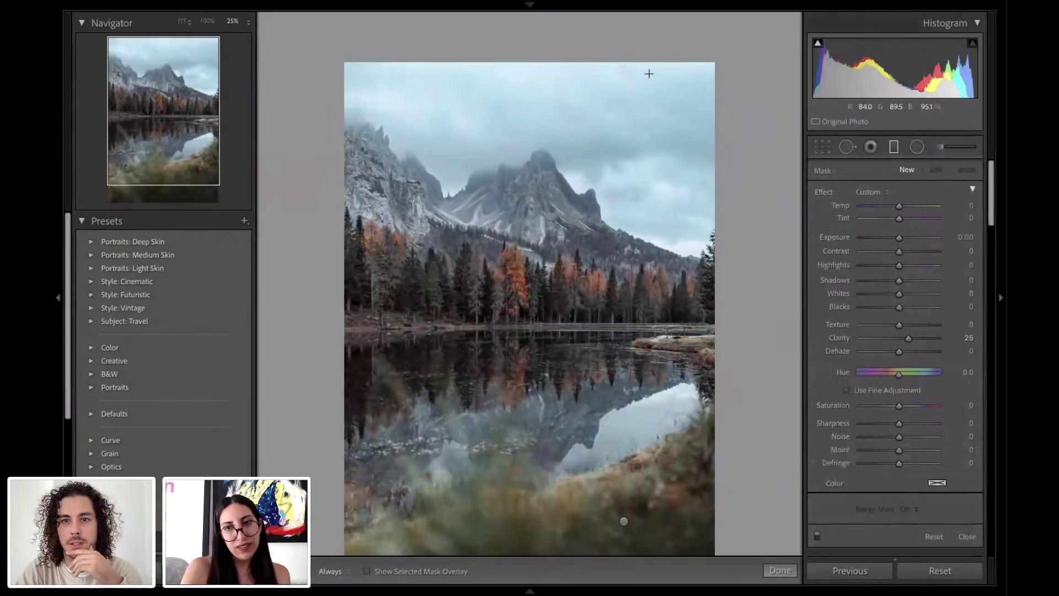
{"action": "left_click_drag", "start_coordinate": [648, 73], "coordinate": [610, 182]}
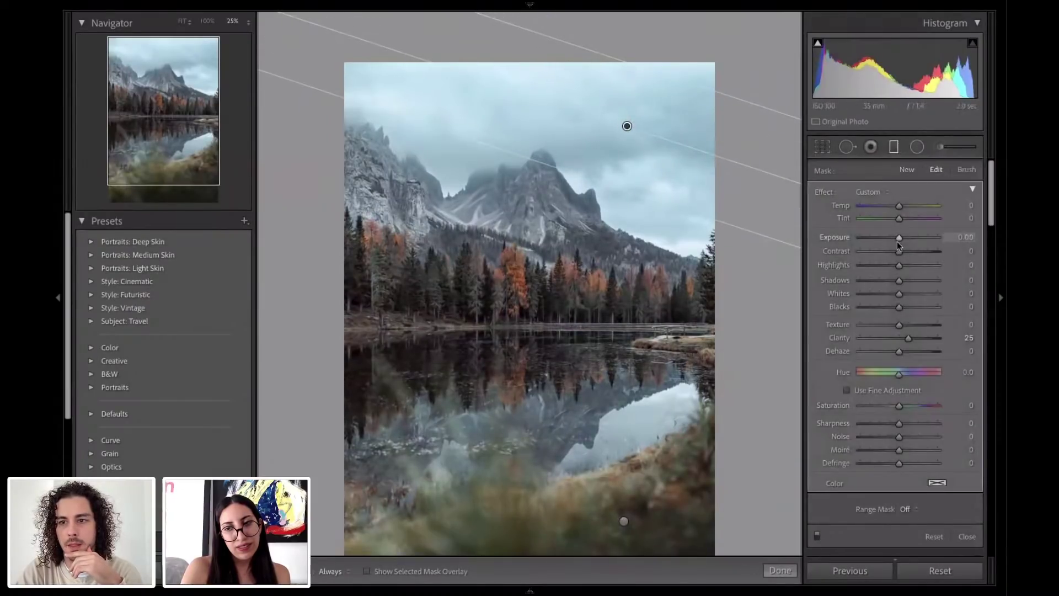
{"action": "double_click", "coordinate": [908, 337]}
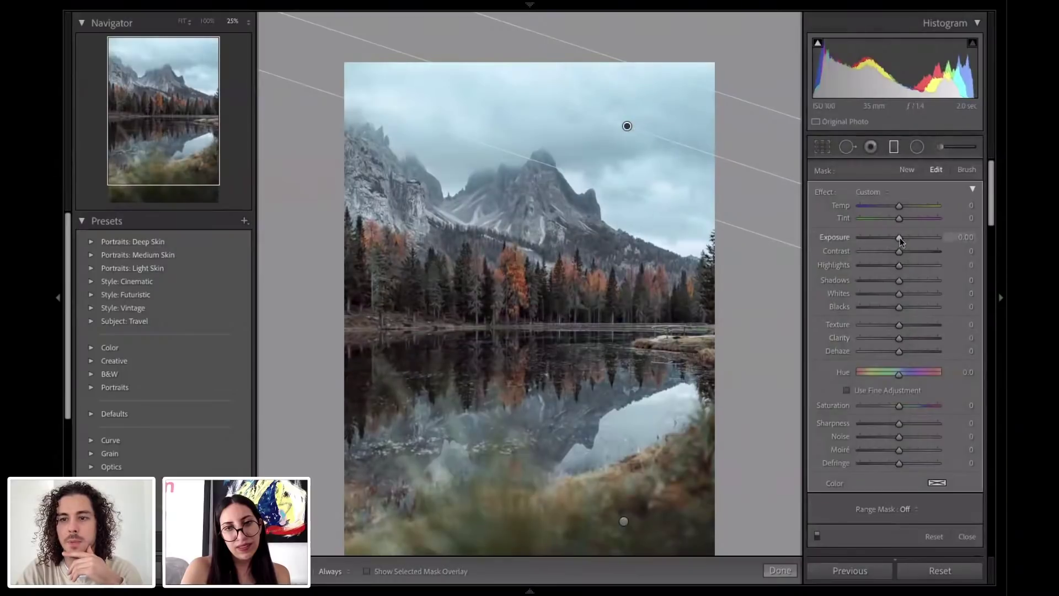
{"action": "left_click_drag", "start_coordinate": [899, 237], "coordinate": [884, 237]}
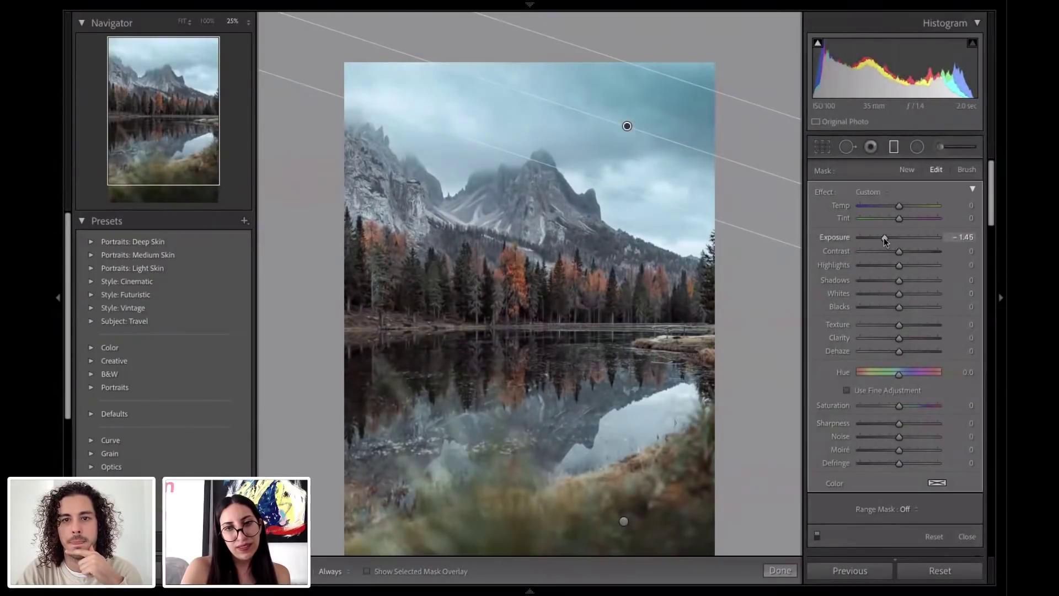
Step: Rotate the sky's graduated filter to a flatter angle and reposition it over the clouds, undoing unwanted adjustments
{"action": "left_click_drag", "start_coordinate": [764, 172], "coordinate": [619, 116]}
{"action": "key", "text": "ctrl+z"}
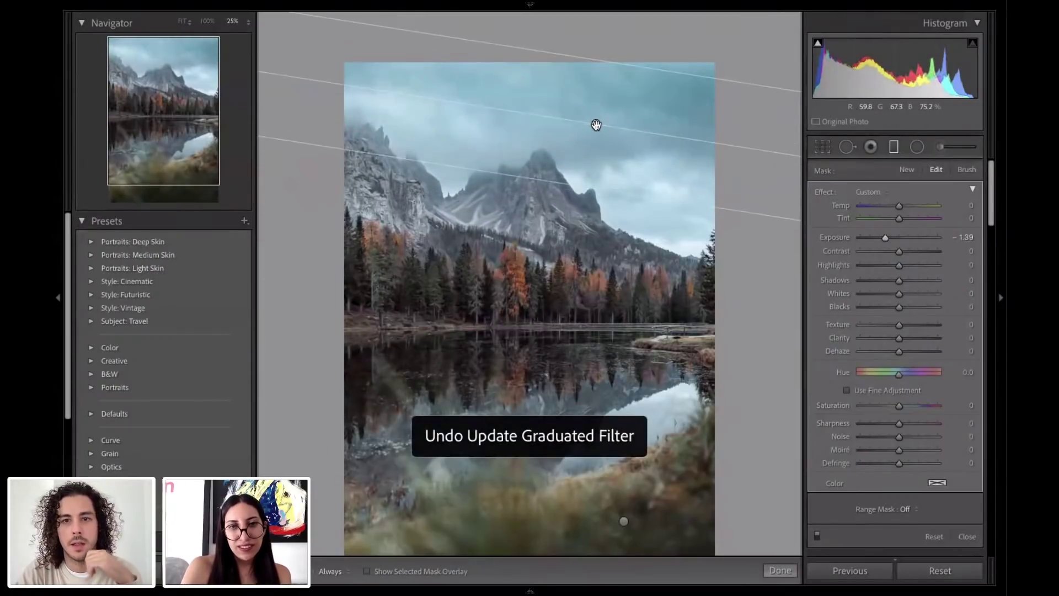
{"action": "key", "text": "ctrl+z"}
{"action": "left_click_drag", "start_coordinate": [597, 181], "coordinate": [575, 167]}
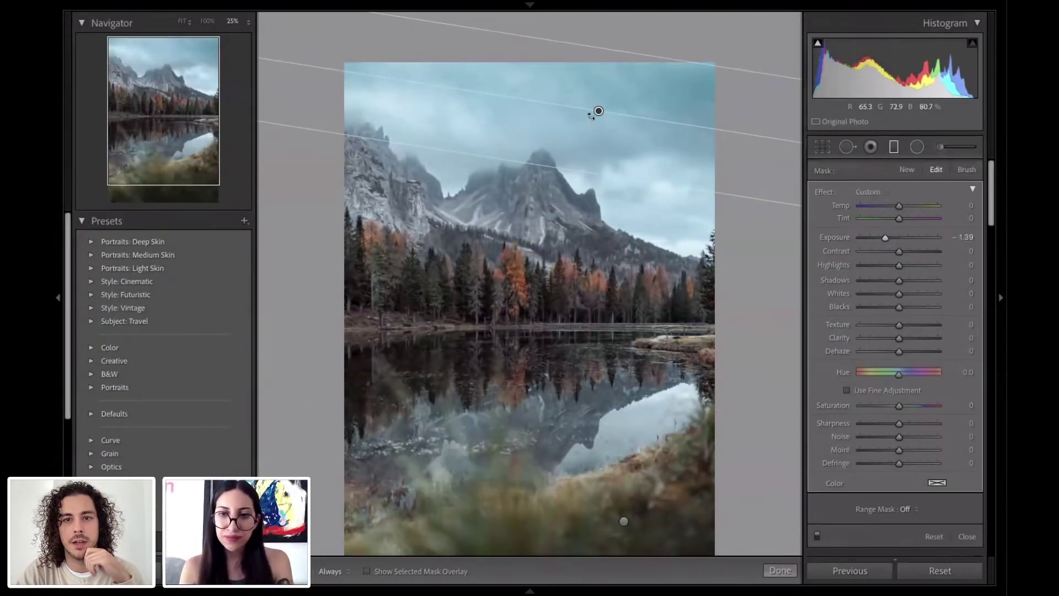
{"action": "left_click_drag", "start_coordinate": [596, 109], "coordinate": [594, 114]}
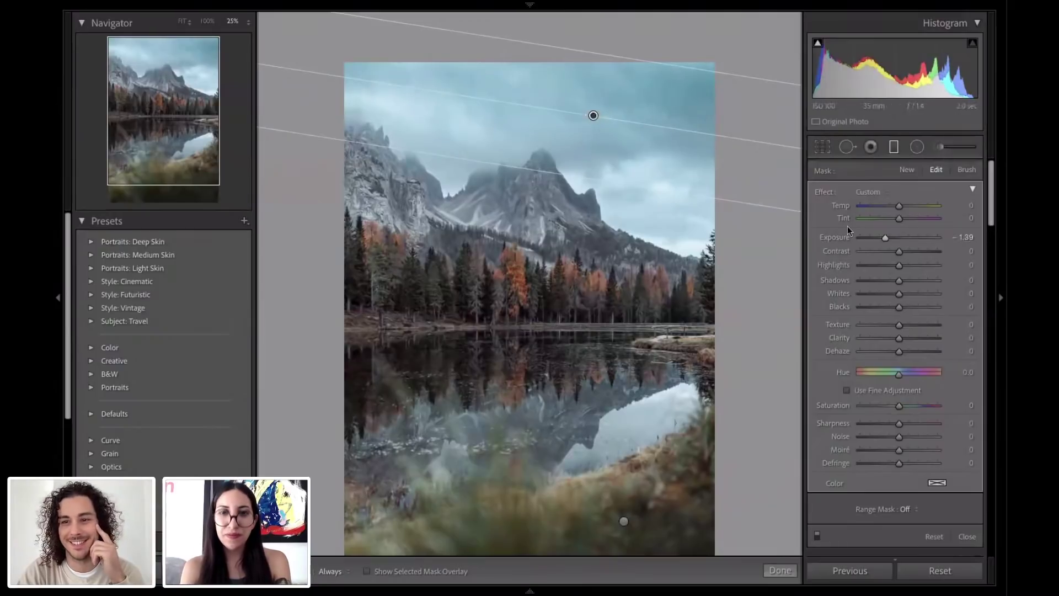
Step: Set the sky filter's Exposure to -1.67 and finish editing the graduated filters
{"action": "left_click_drag", "start_coordinate": [885, 236], "coordinate": [879, 236]}
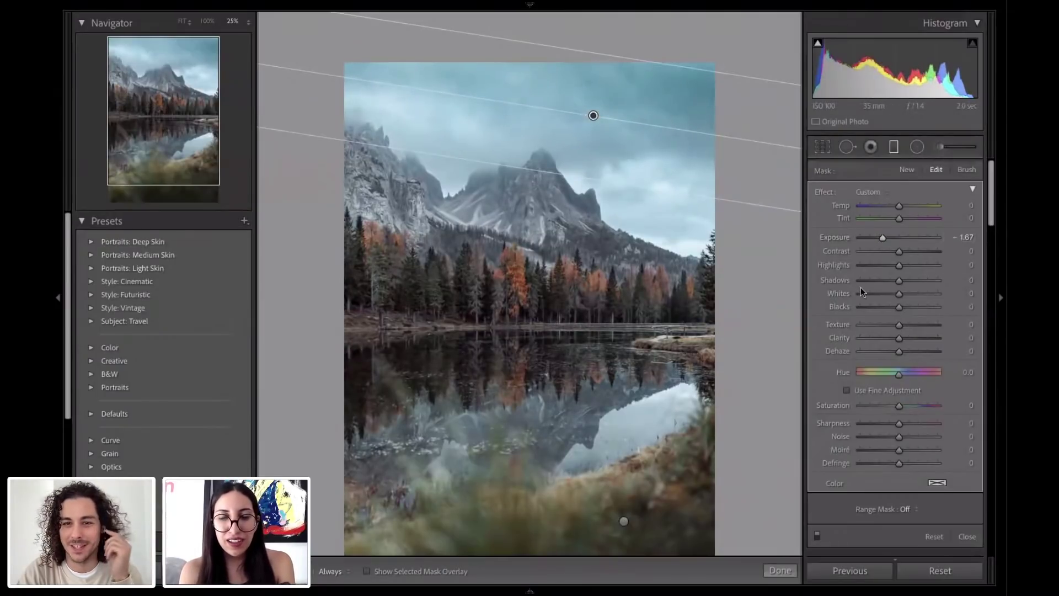
{"action": "scroll", "coordinate": [913, 333], "scroll_direction": "down", "scroll_amount": 10}
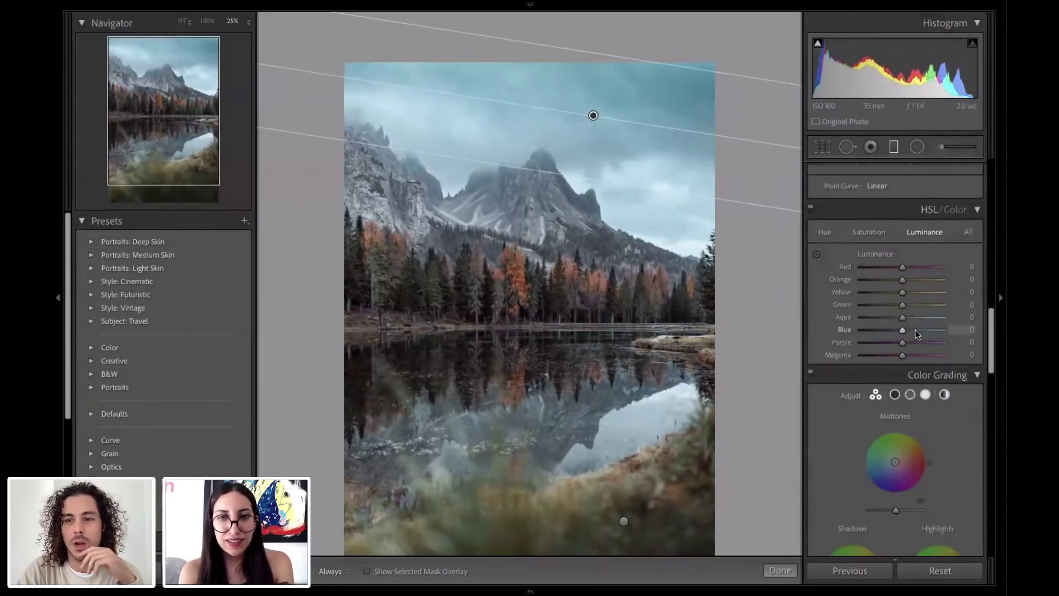
{"action": "scroll", "coordinate": [915, 330], "scroll_direction": "down", "scroll_amount": 6}
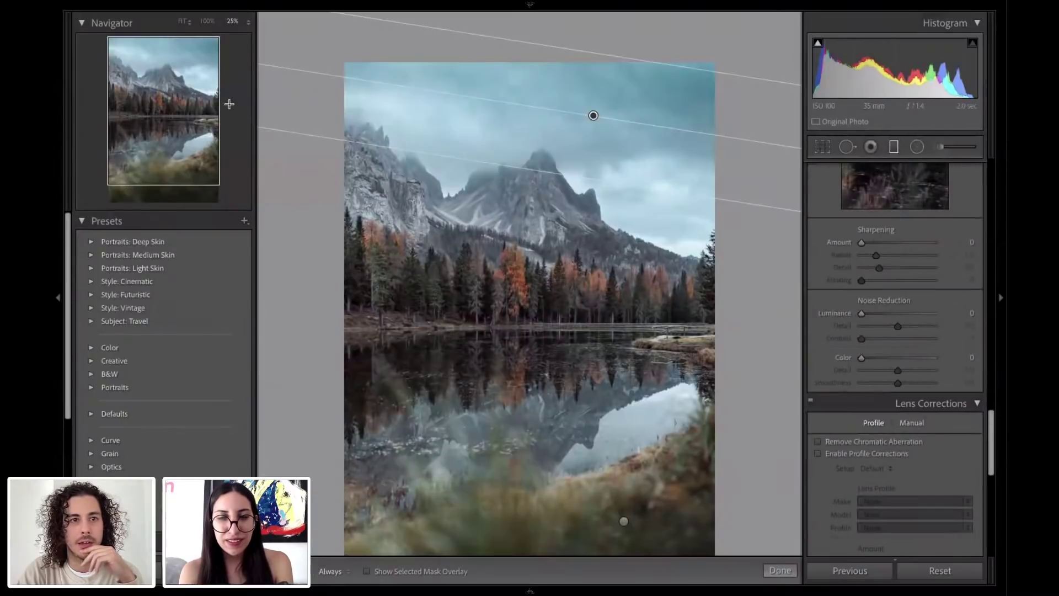
{"action": "left_click", "coordinate": [183, 23]}
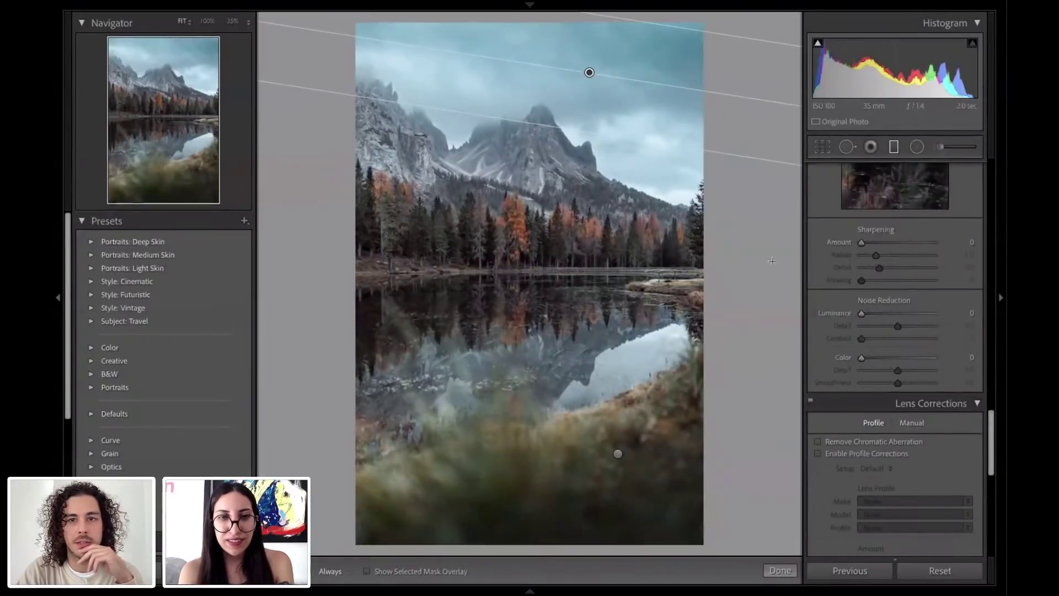
{"action": "left_click", "coordinate": [779, 570]}
Step: Apply a Color Priority post-crop vignette with Amount -17, Midpoint 71, Roundness +54, Feather 51 and Highlights 31
{"action": "scroll", "coordinate": [870, 380], "scroll_direction": "down", "scroll_amount": 5}
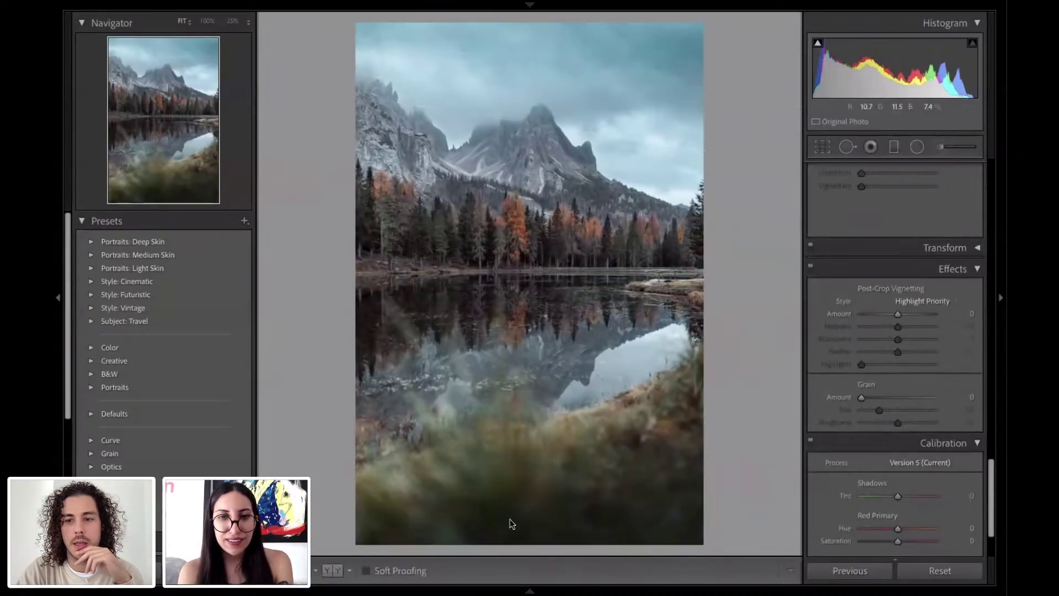
{"action": "scroll", "coordinate": [911, 365], "scroll_direction": "down", "scroll_amount": 3}
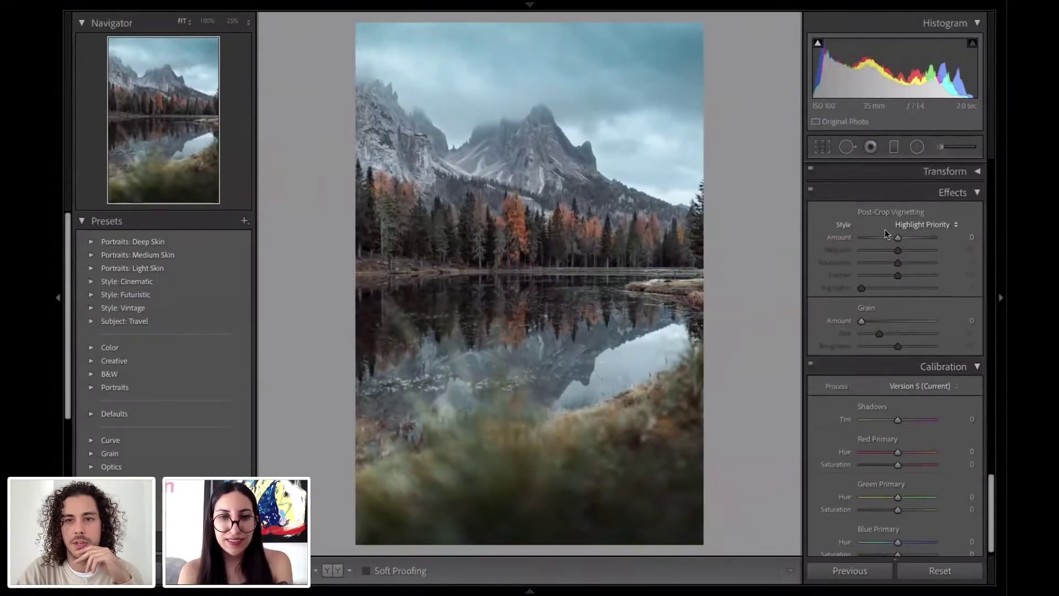
{"action": "left_click", "coordinate": [906, 226]}
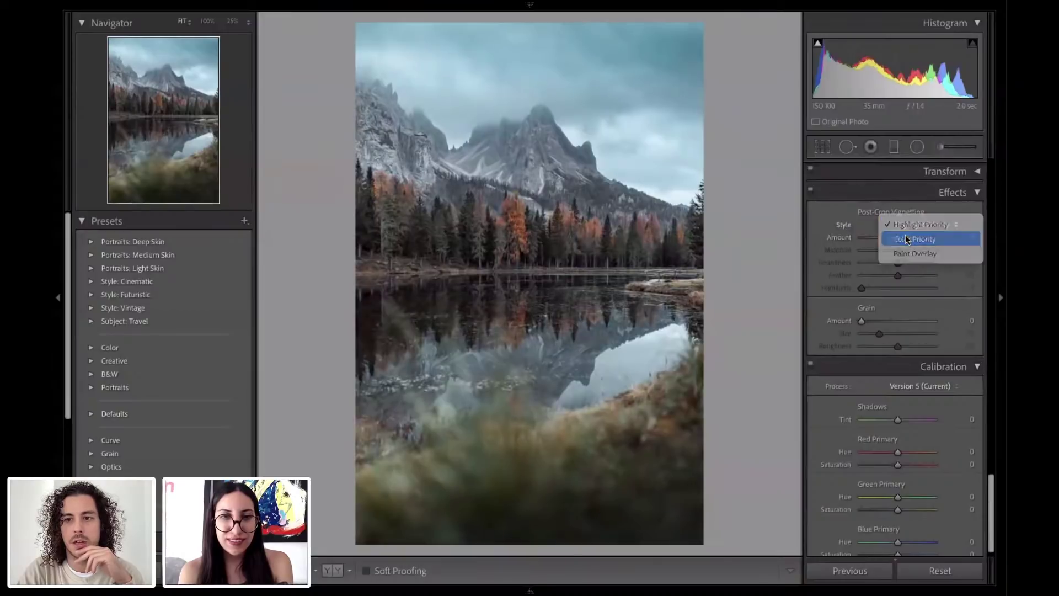
{"action": "left_click", "coordinate": [895, 238]}
{"action": "left_click_drag", "start_coordinate": [897, 241], "coordinate": [891, 241]}
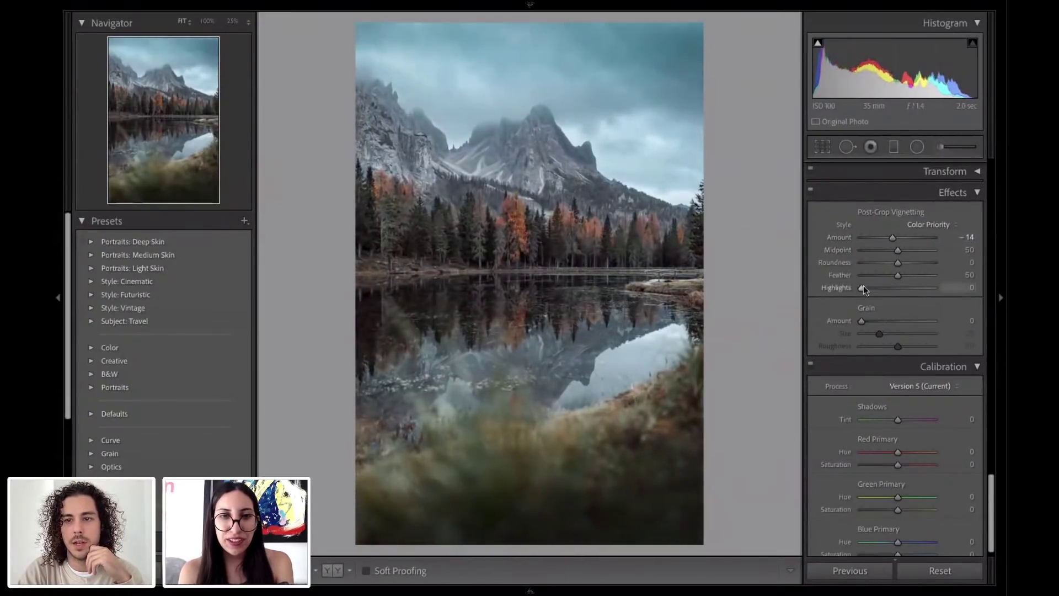
{"action": "left_click_drag", "start_coordinate": [862, 287], "coordinate": [830, 272]}
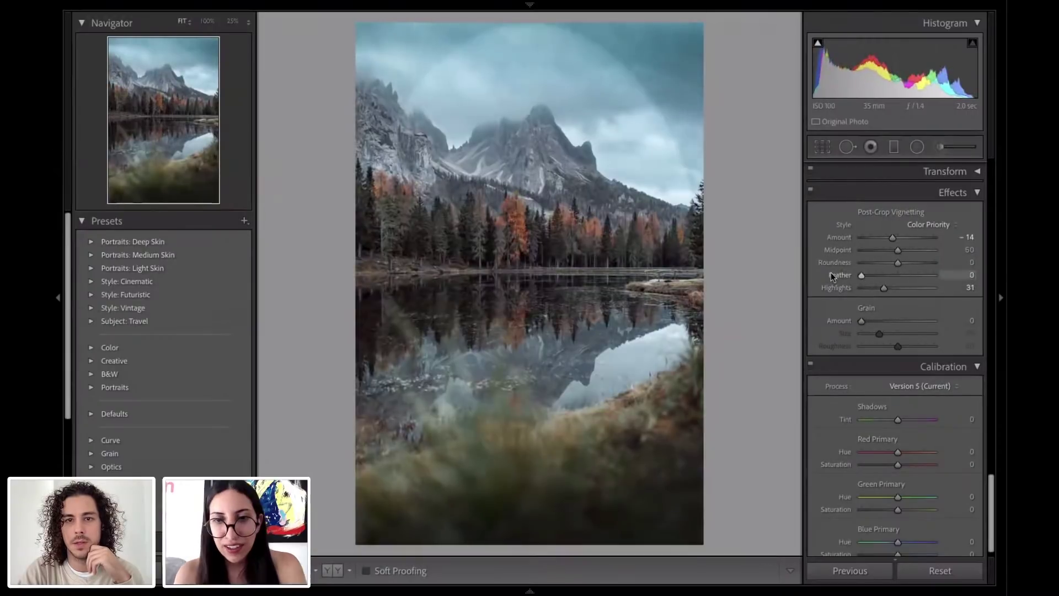
{"action": "left_click_drag", "start_coordinate": [897, 262], "coordinate": [890, 241]}
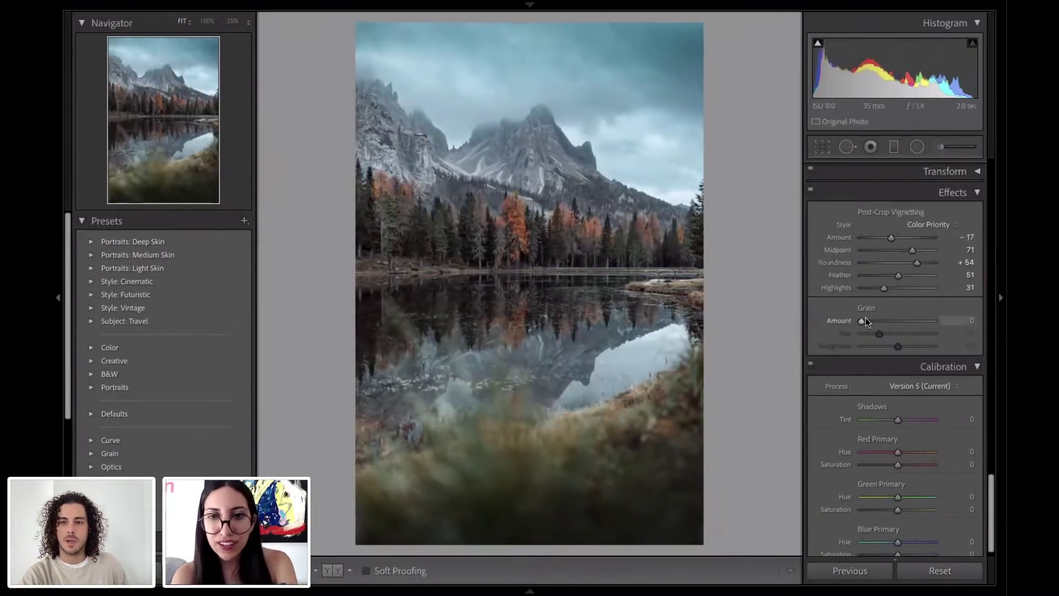
Step: Add grain with an Amount of 37, judging its strength on the enlarged trees and on the whole photo
{"action": "left_click_drag", "start_coordinate": [865, 320], "coordinate": [879, 322]}
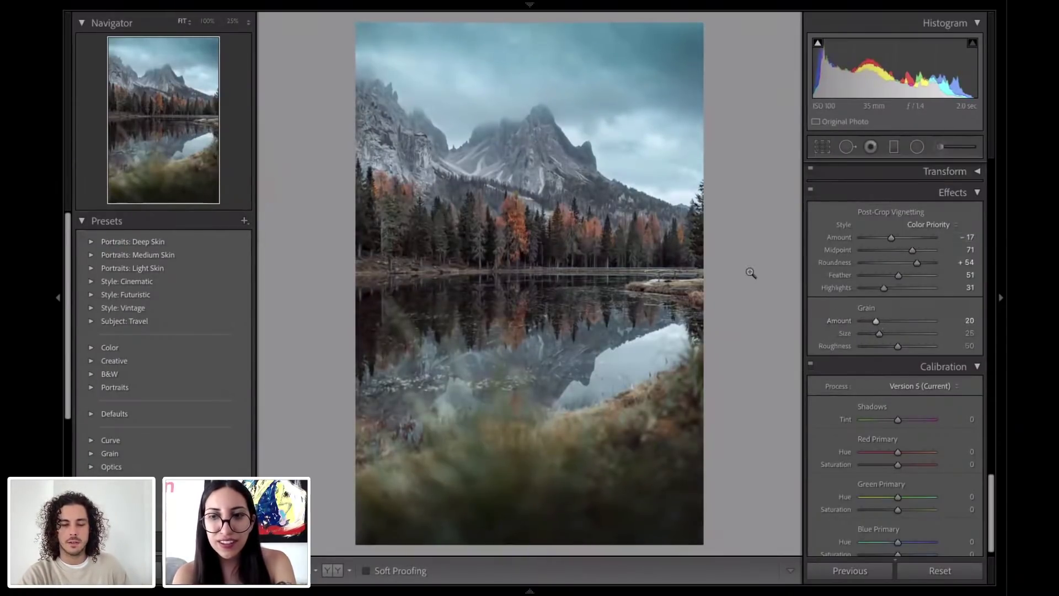
{"action": "left_click", "coordinate": [637, 202]}
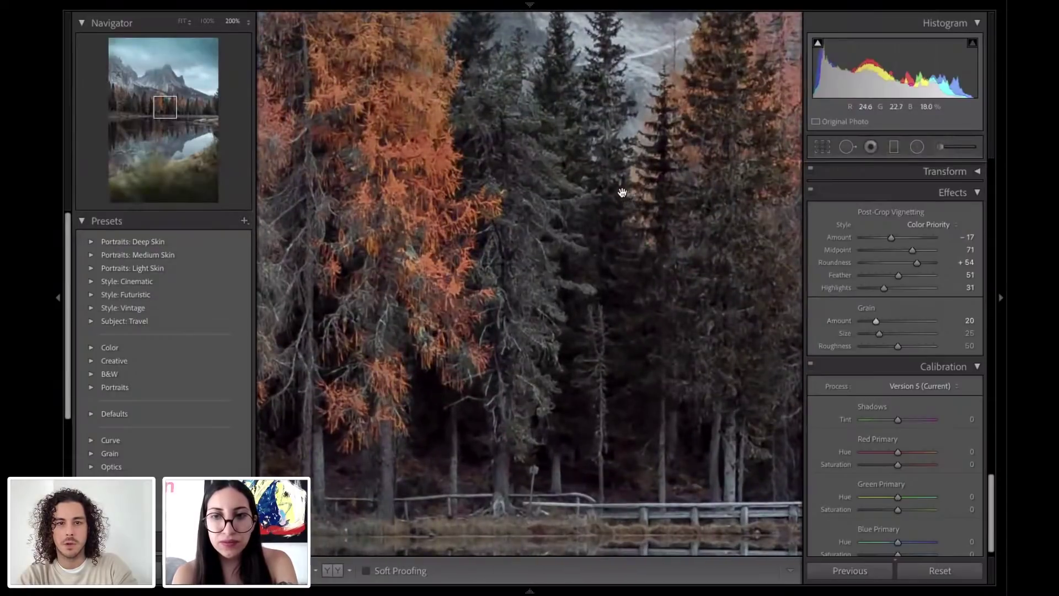
{"action": "left_click", "coordinate": [622, 192]}
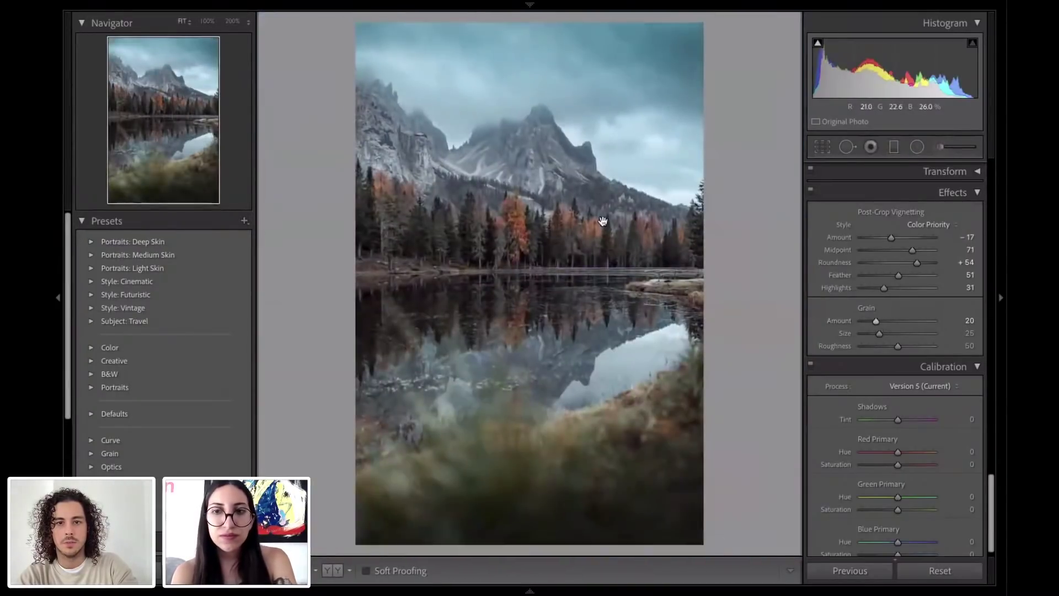
{"action": "left_click", "coordinate": [602, 220]}
{"action": "left_click_drag", "start_coordinate": [875, 320], "coordinate": [888, 326]}
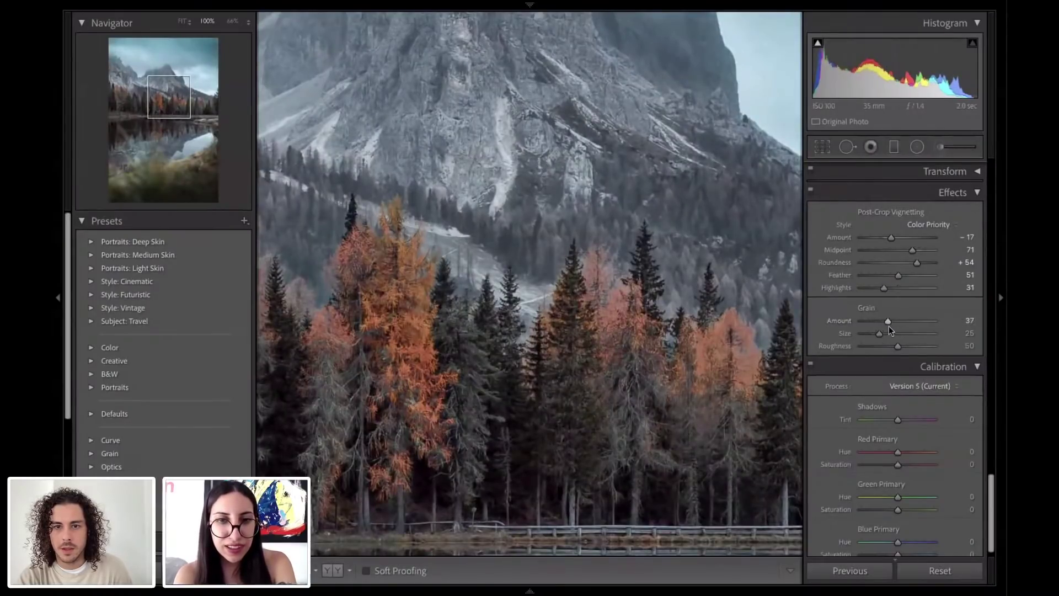
{"action": "key", "text": "ctrl+minus"}
{"action": "key", "text": "ctrl+minus"}
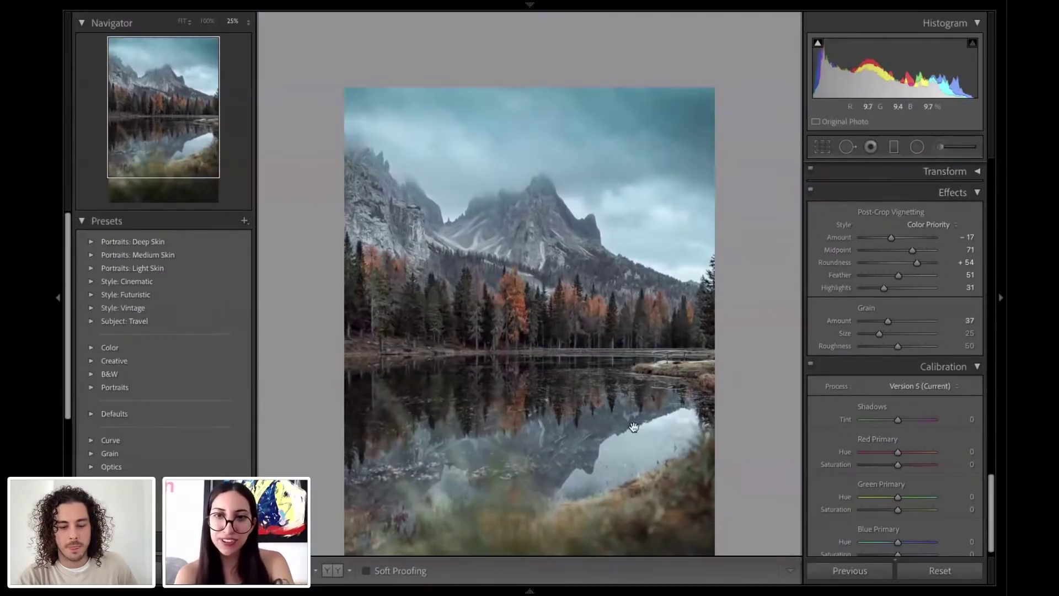
{"action": "left_click", "coordinate": [182, 22]}
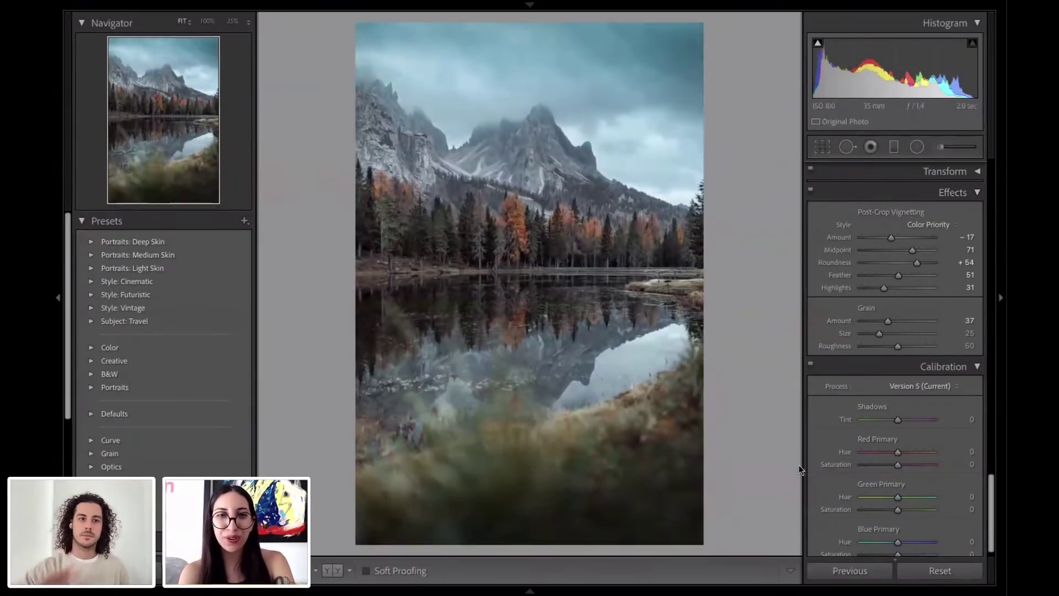
{"action": "mouse_move", "coordinate": [720, 565]}
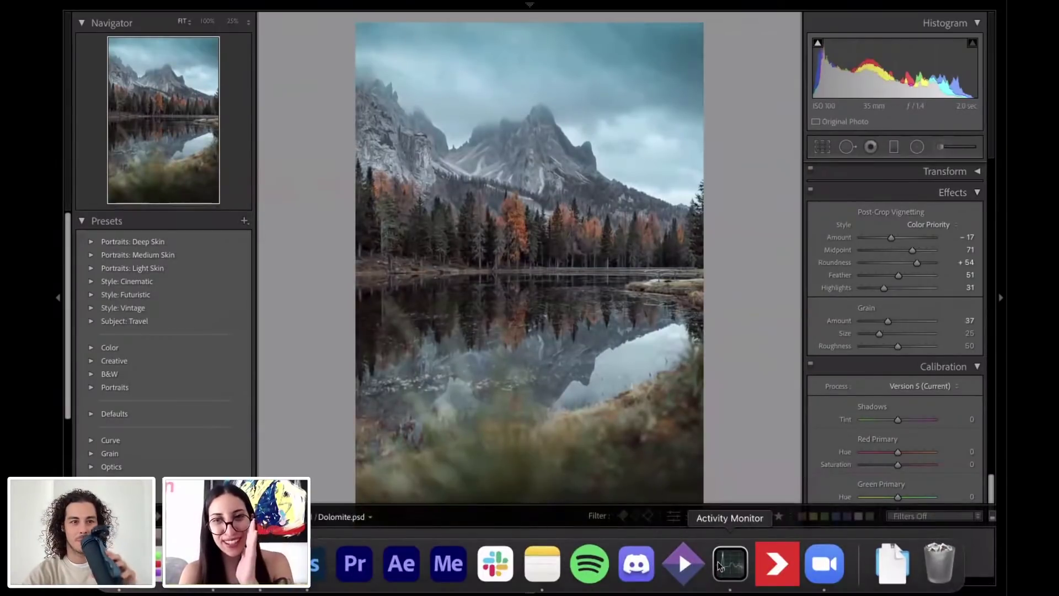